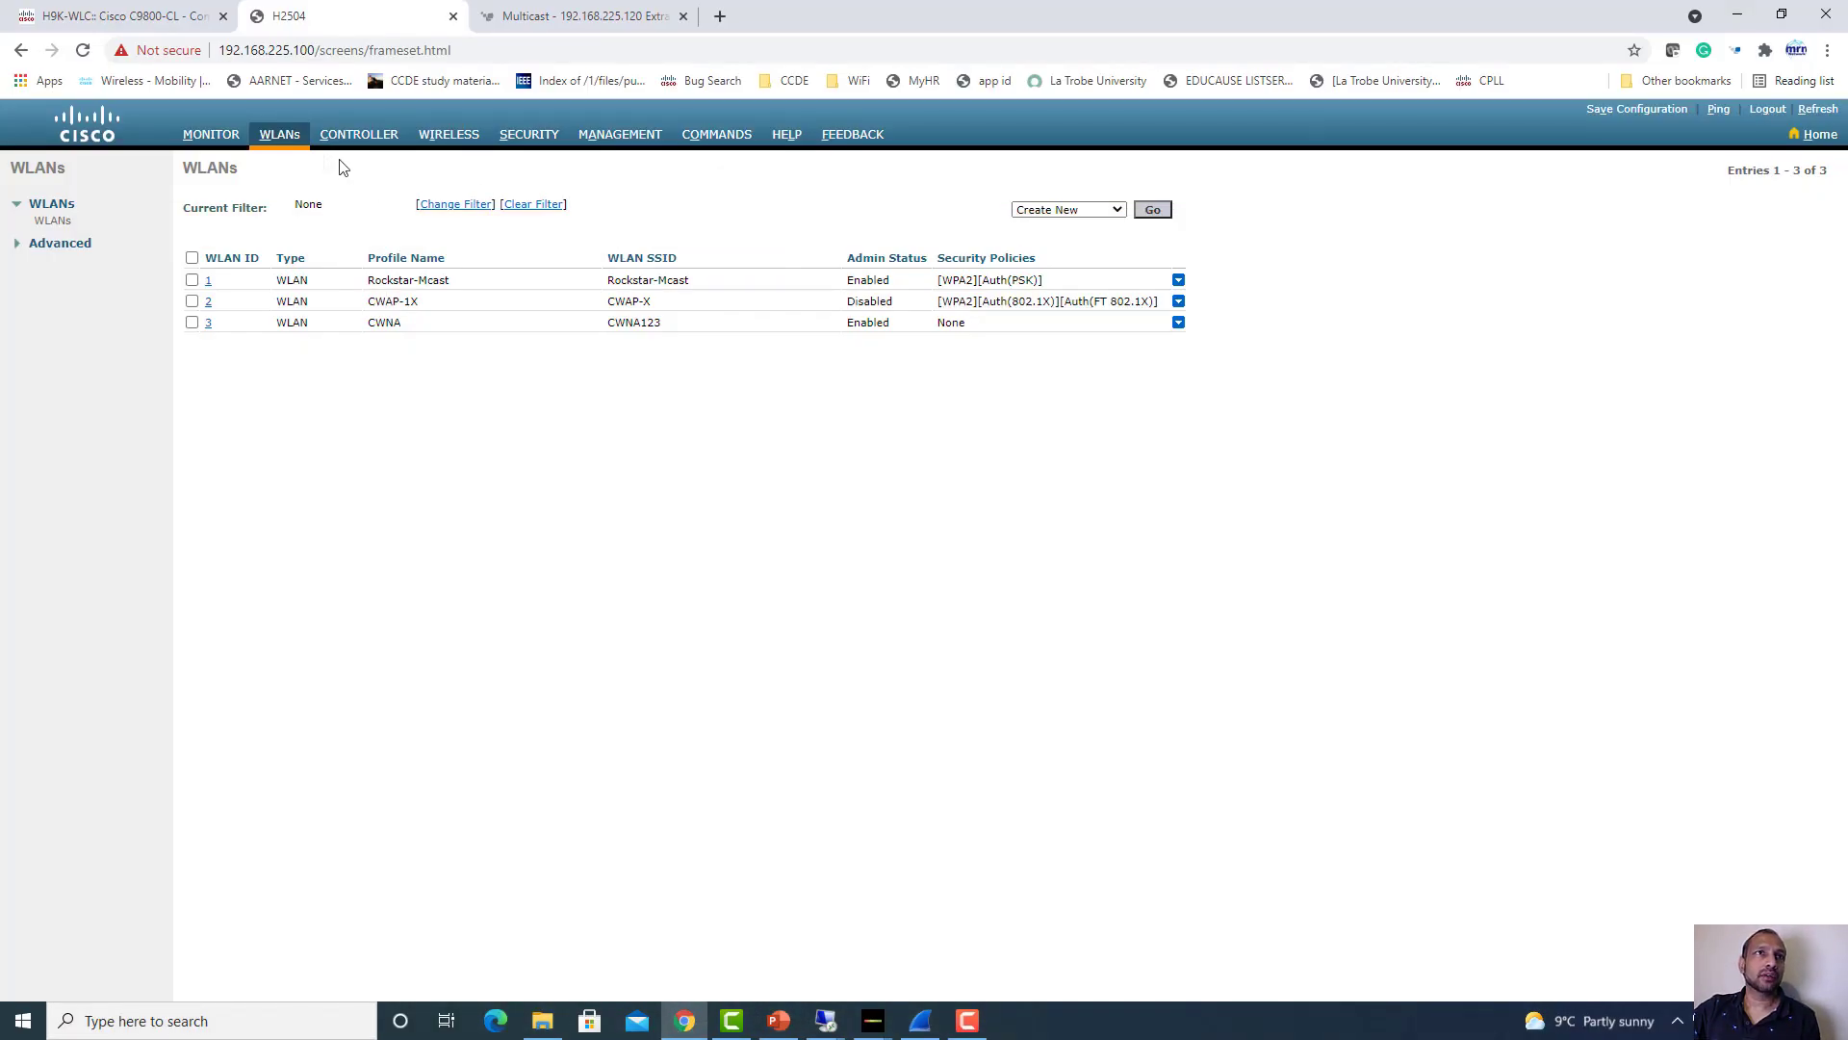
Open the details of access point AP1-C3702 to check its AP mode, and return to the list of all APs
left_click(438, 139)
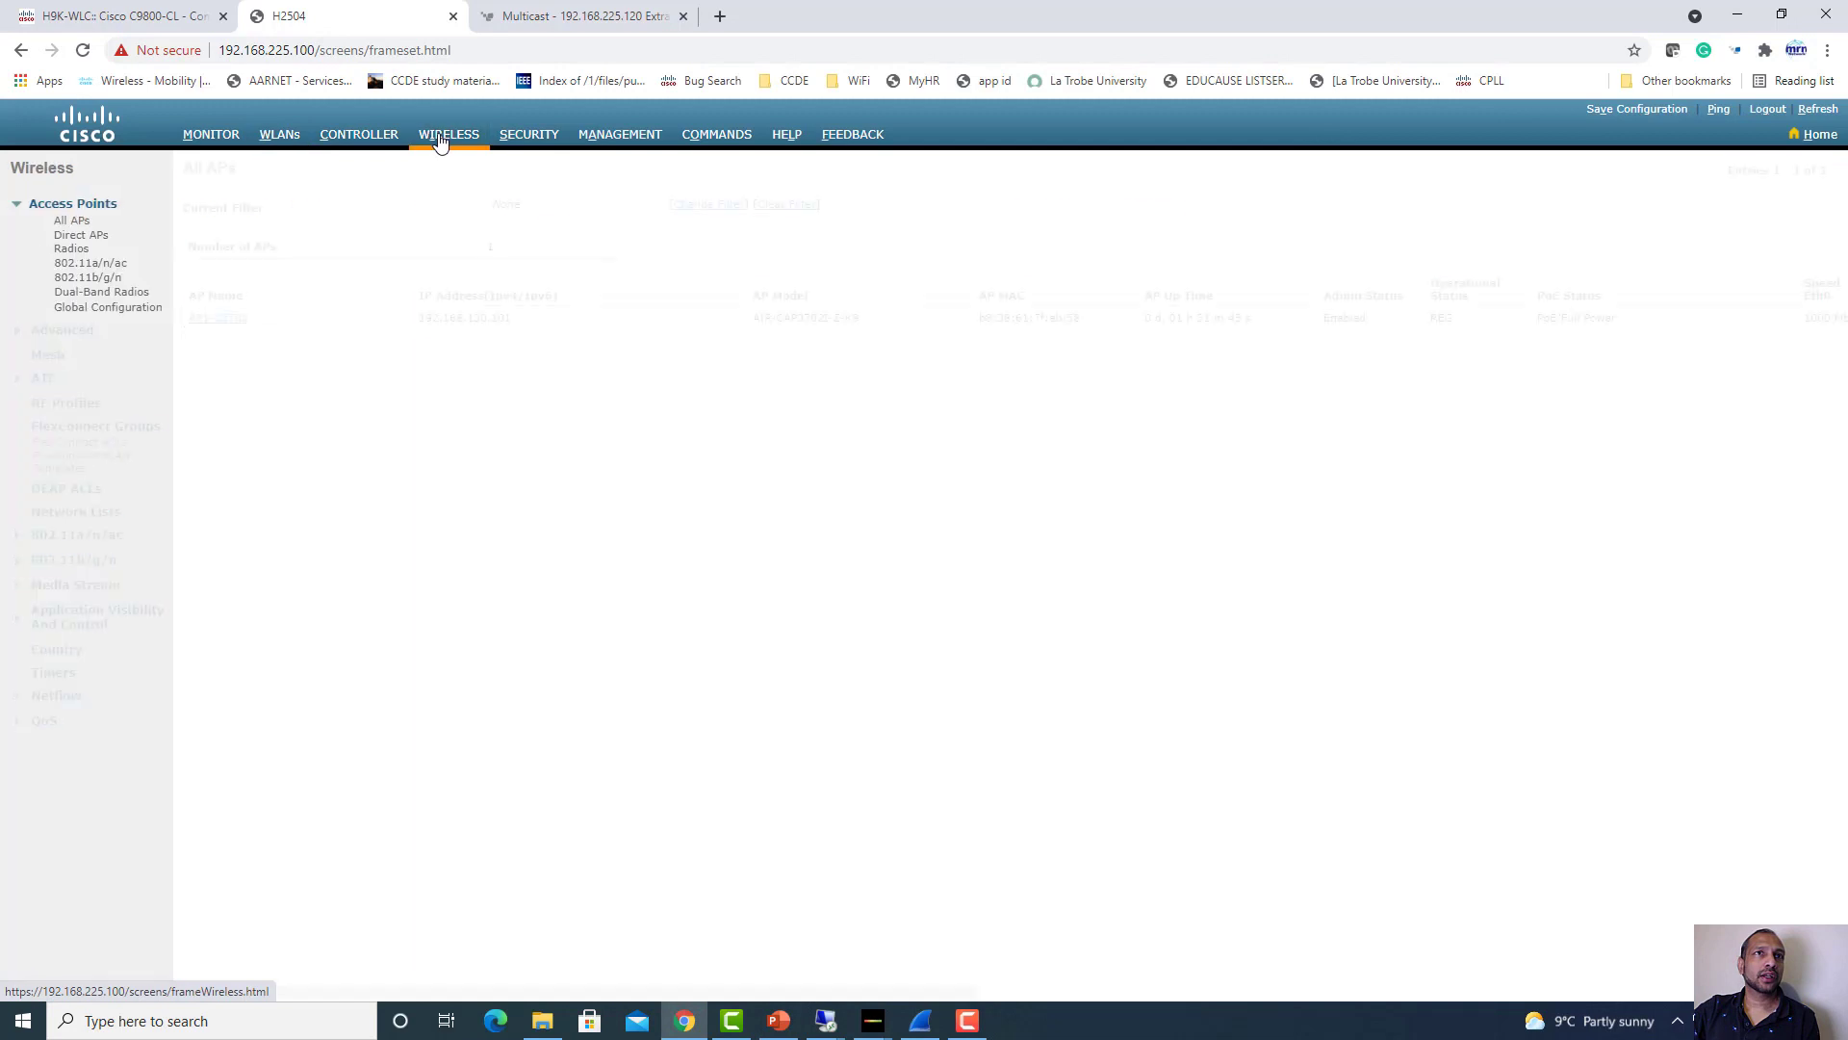
left_click(222, 324)
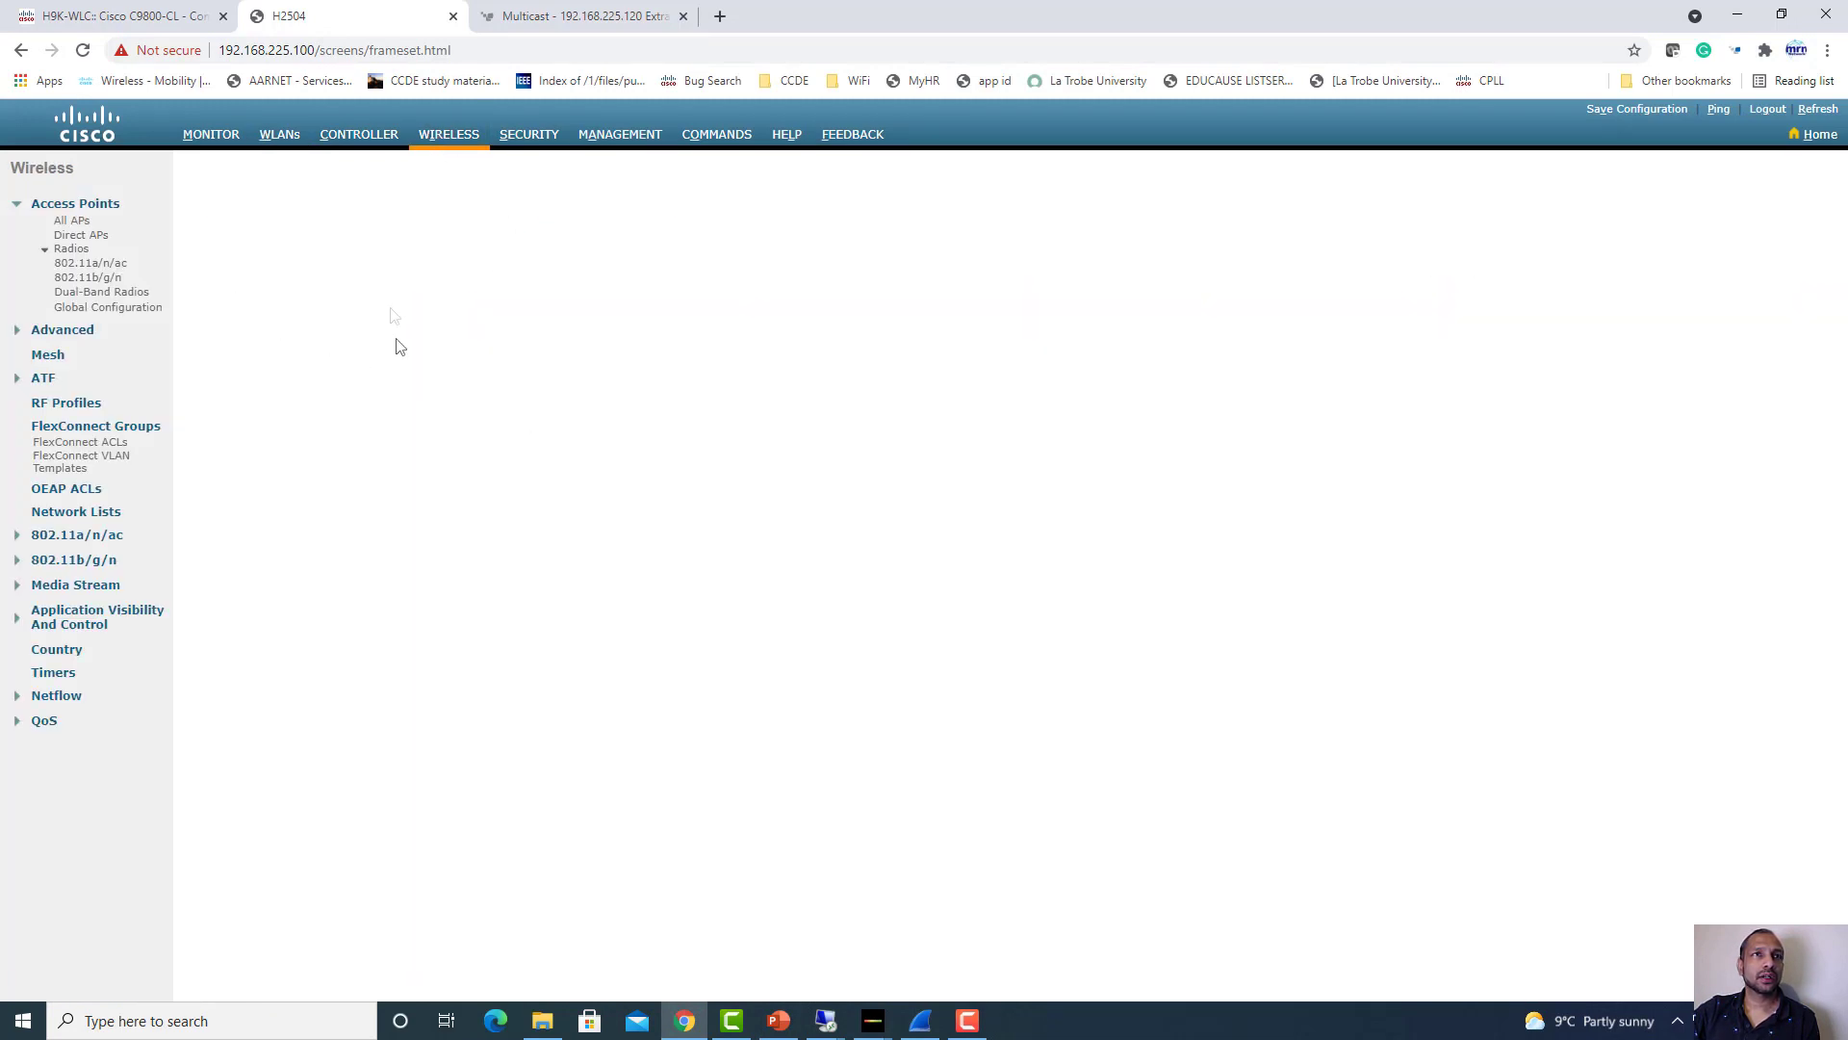
left_click(449, 140)
left_click(221, 323)
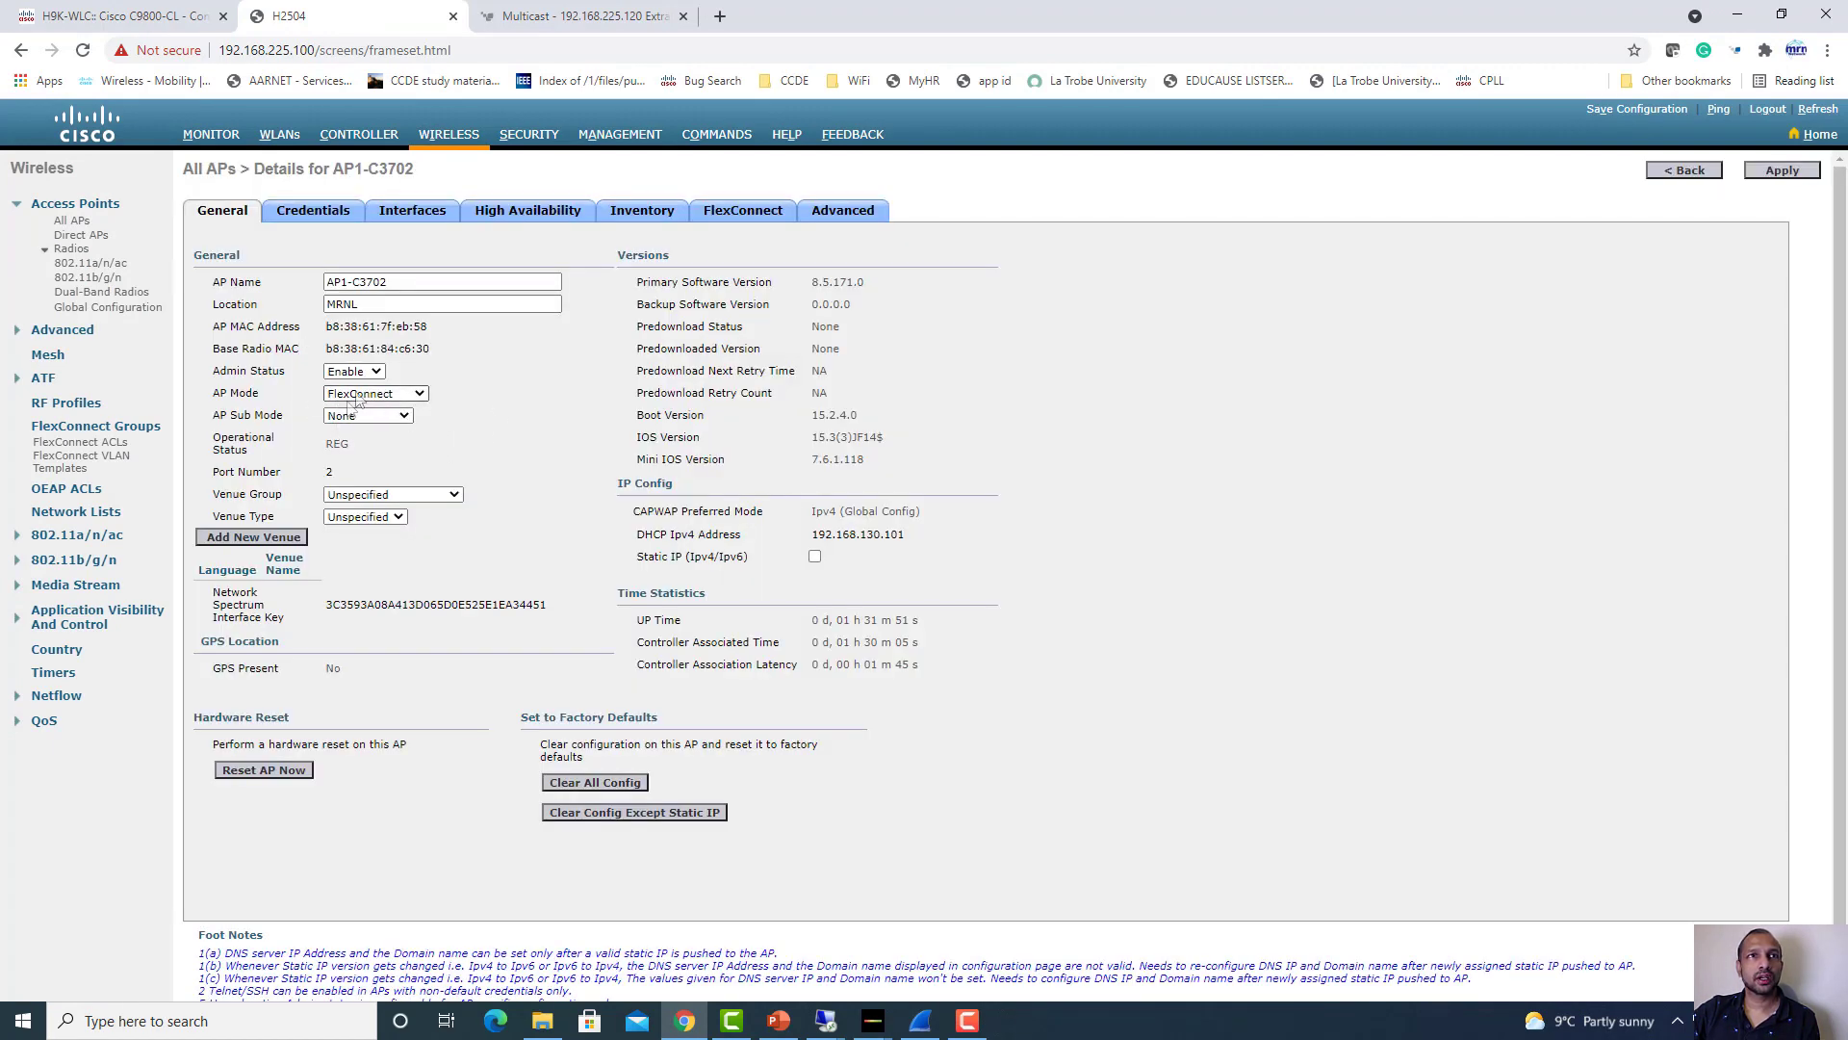
left_click(440, 141)
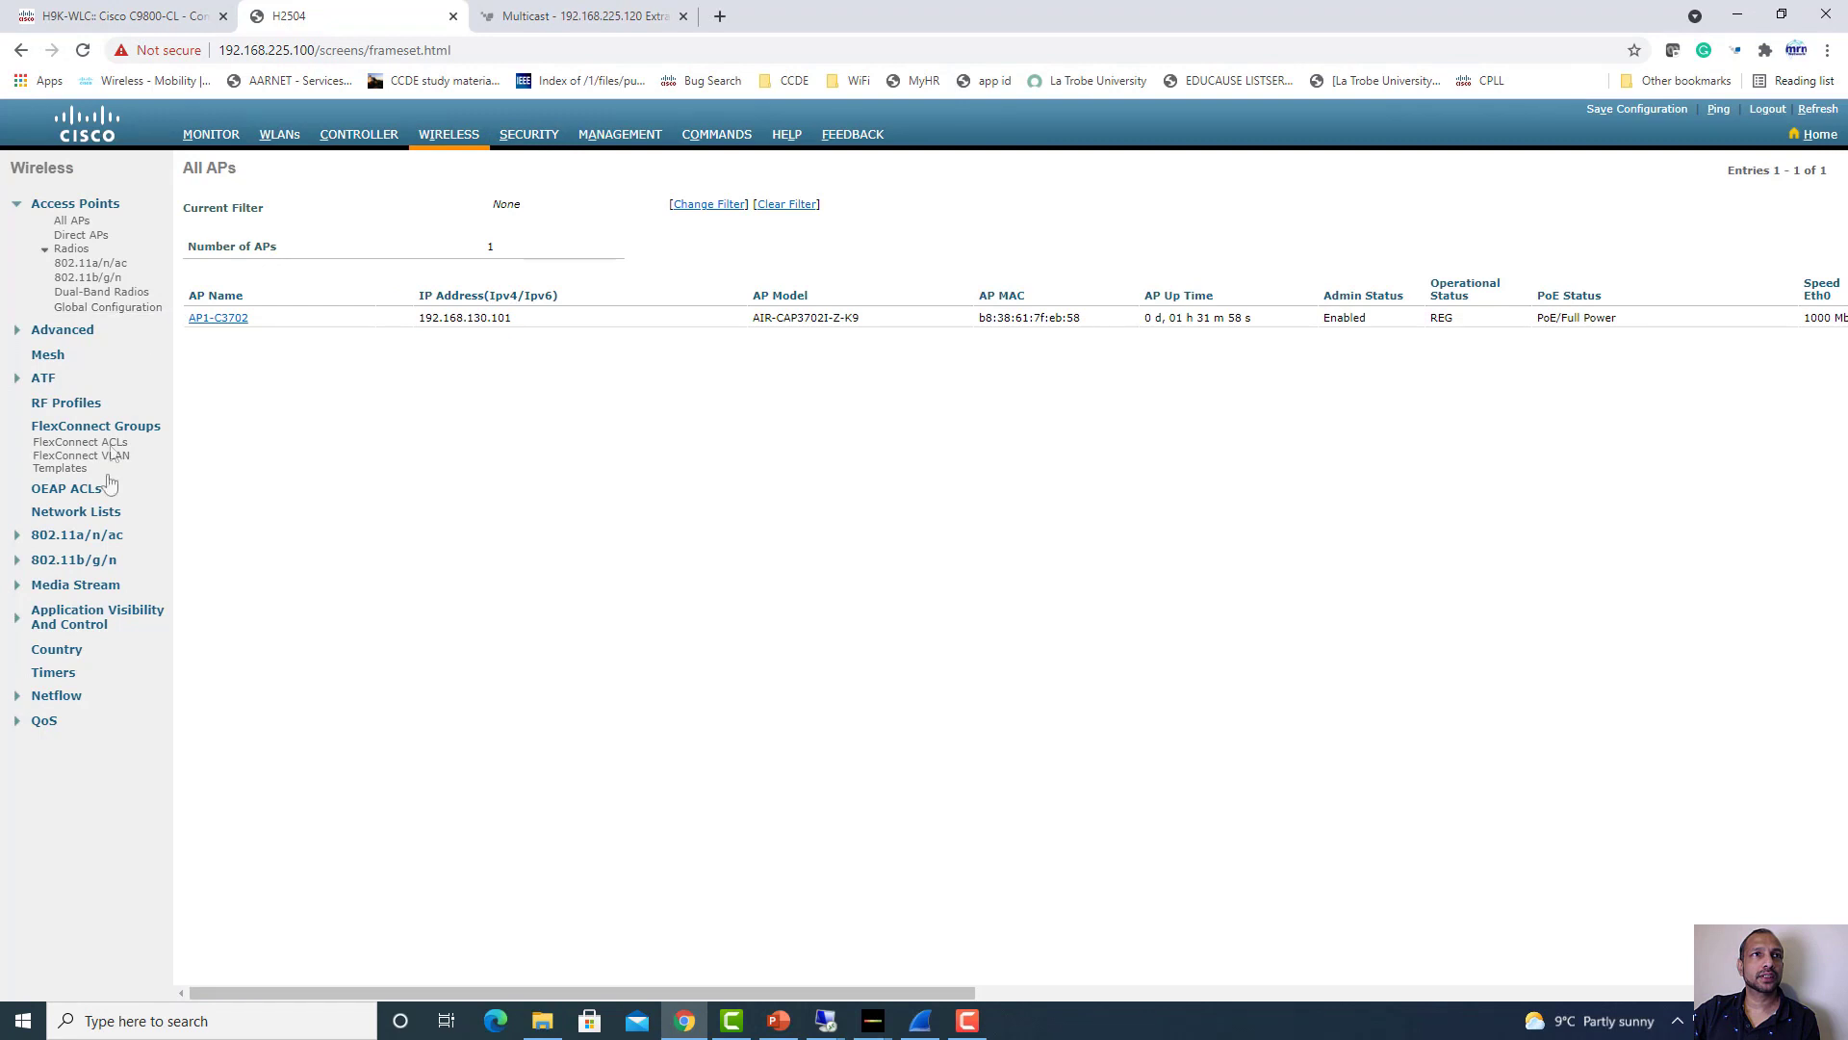
Examine the FlexConnect Local Switching setting in the advanced options of the Rockstar-Mcast WLAN
left_click(290, 140)
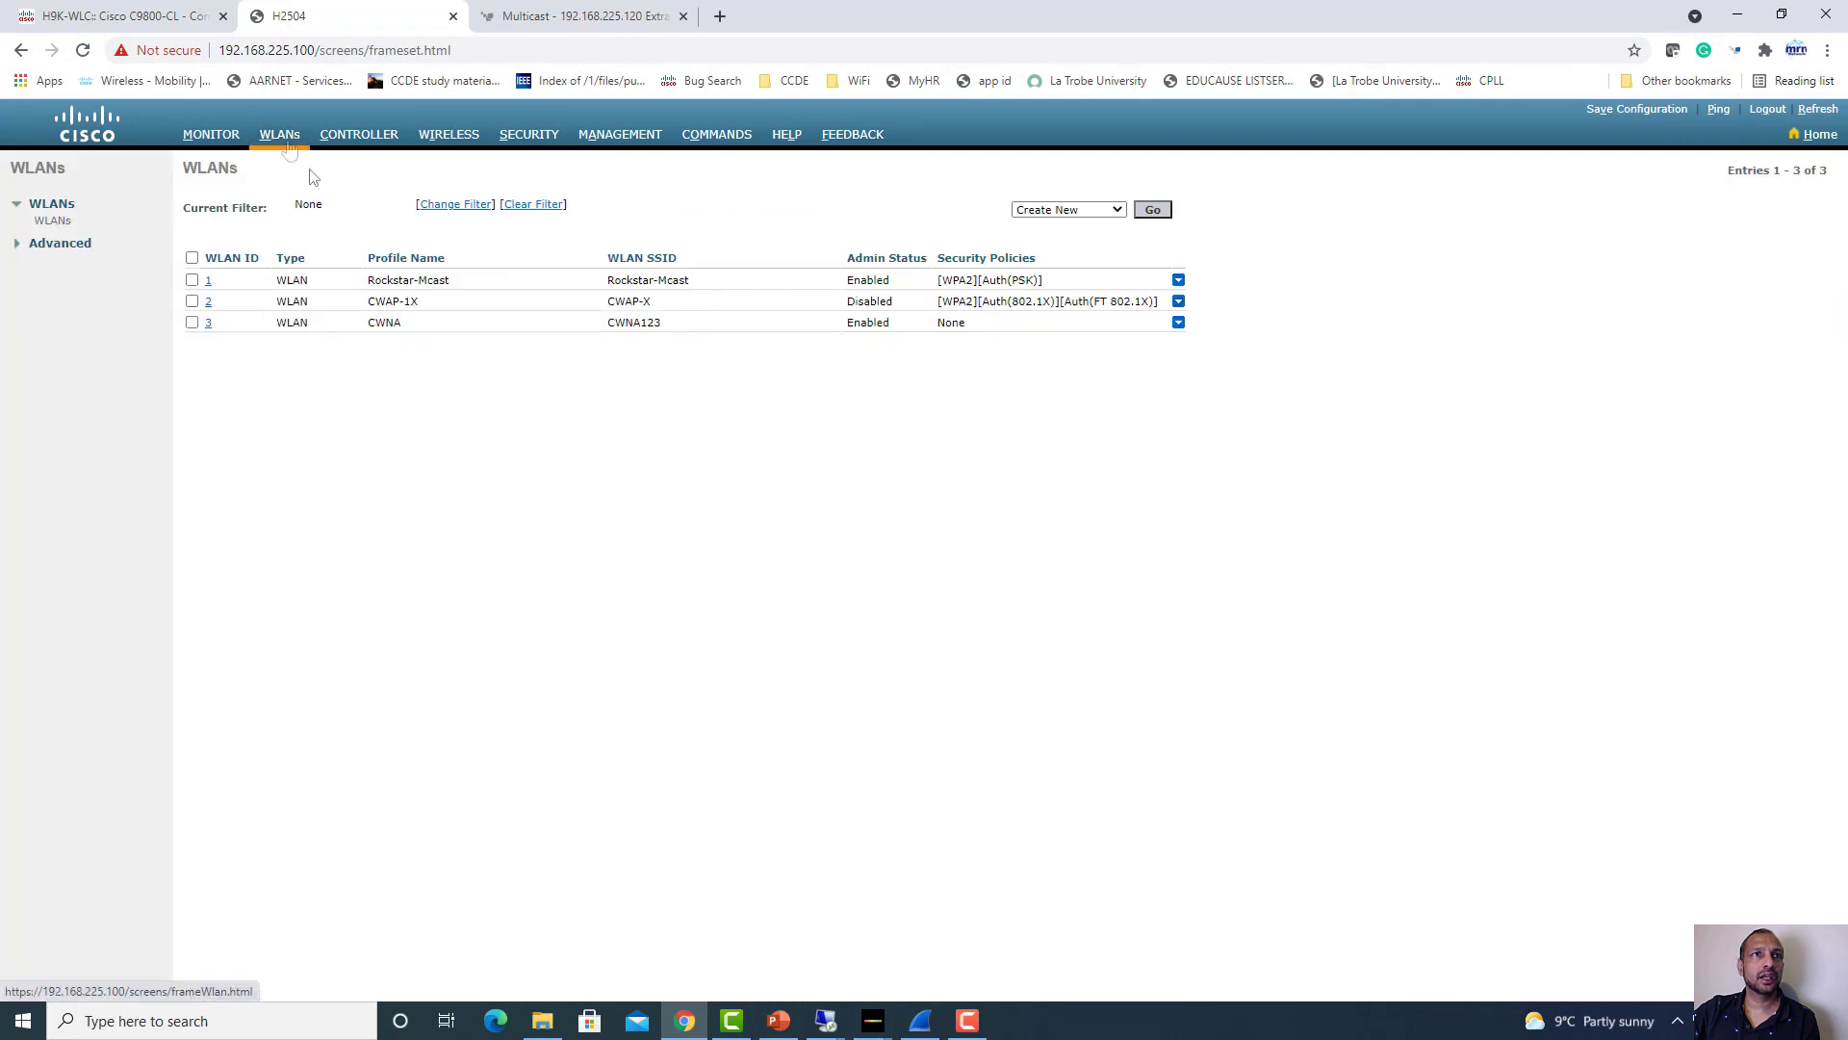
left_click(208, 281)
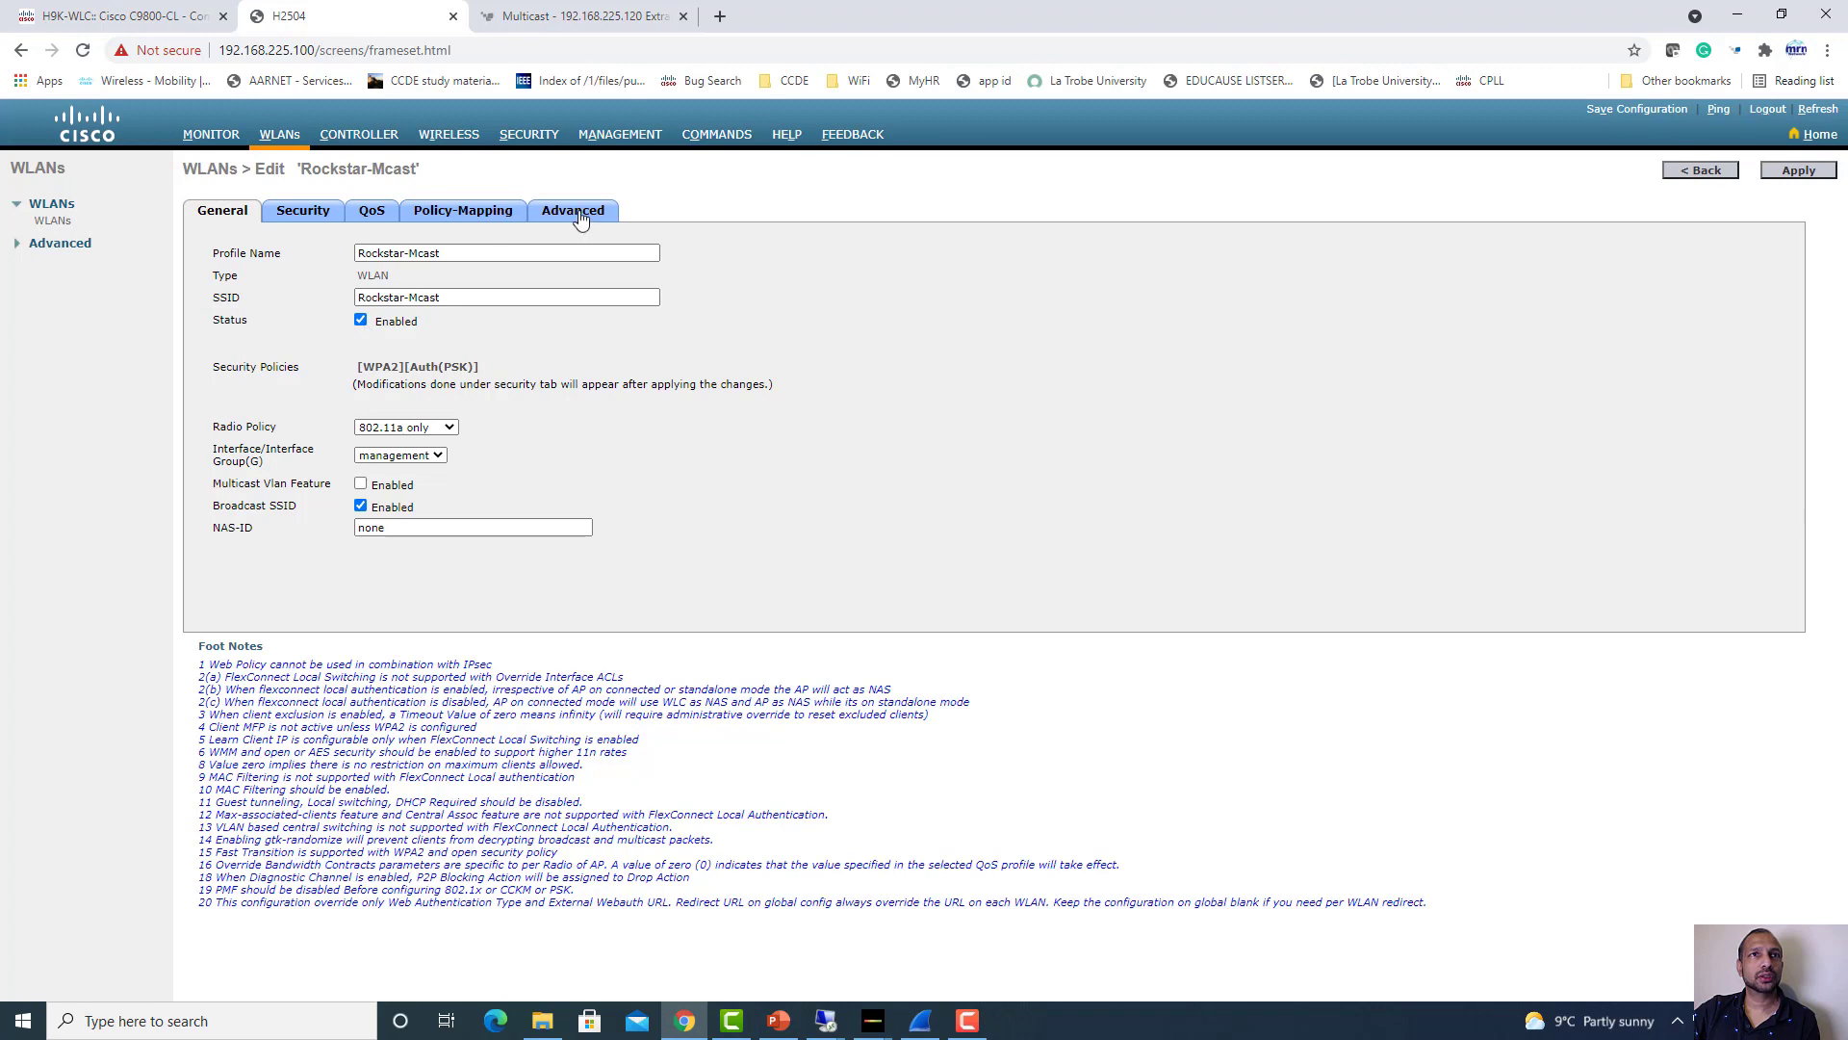
left_click(578, 214)
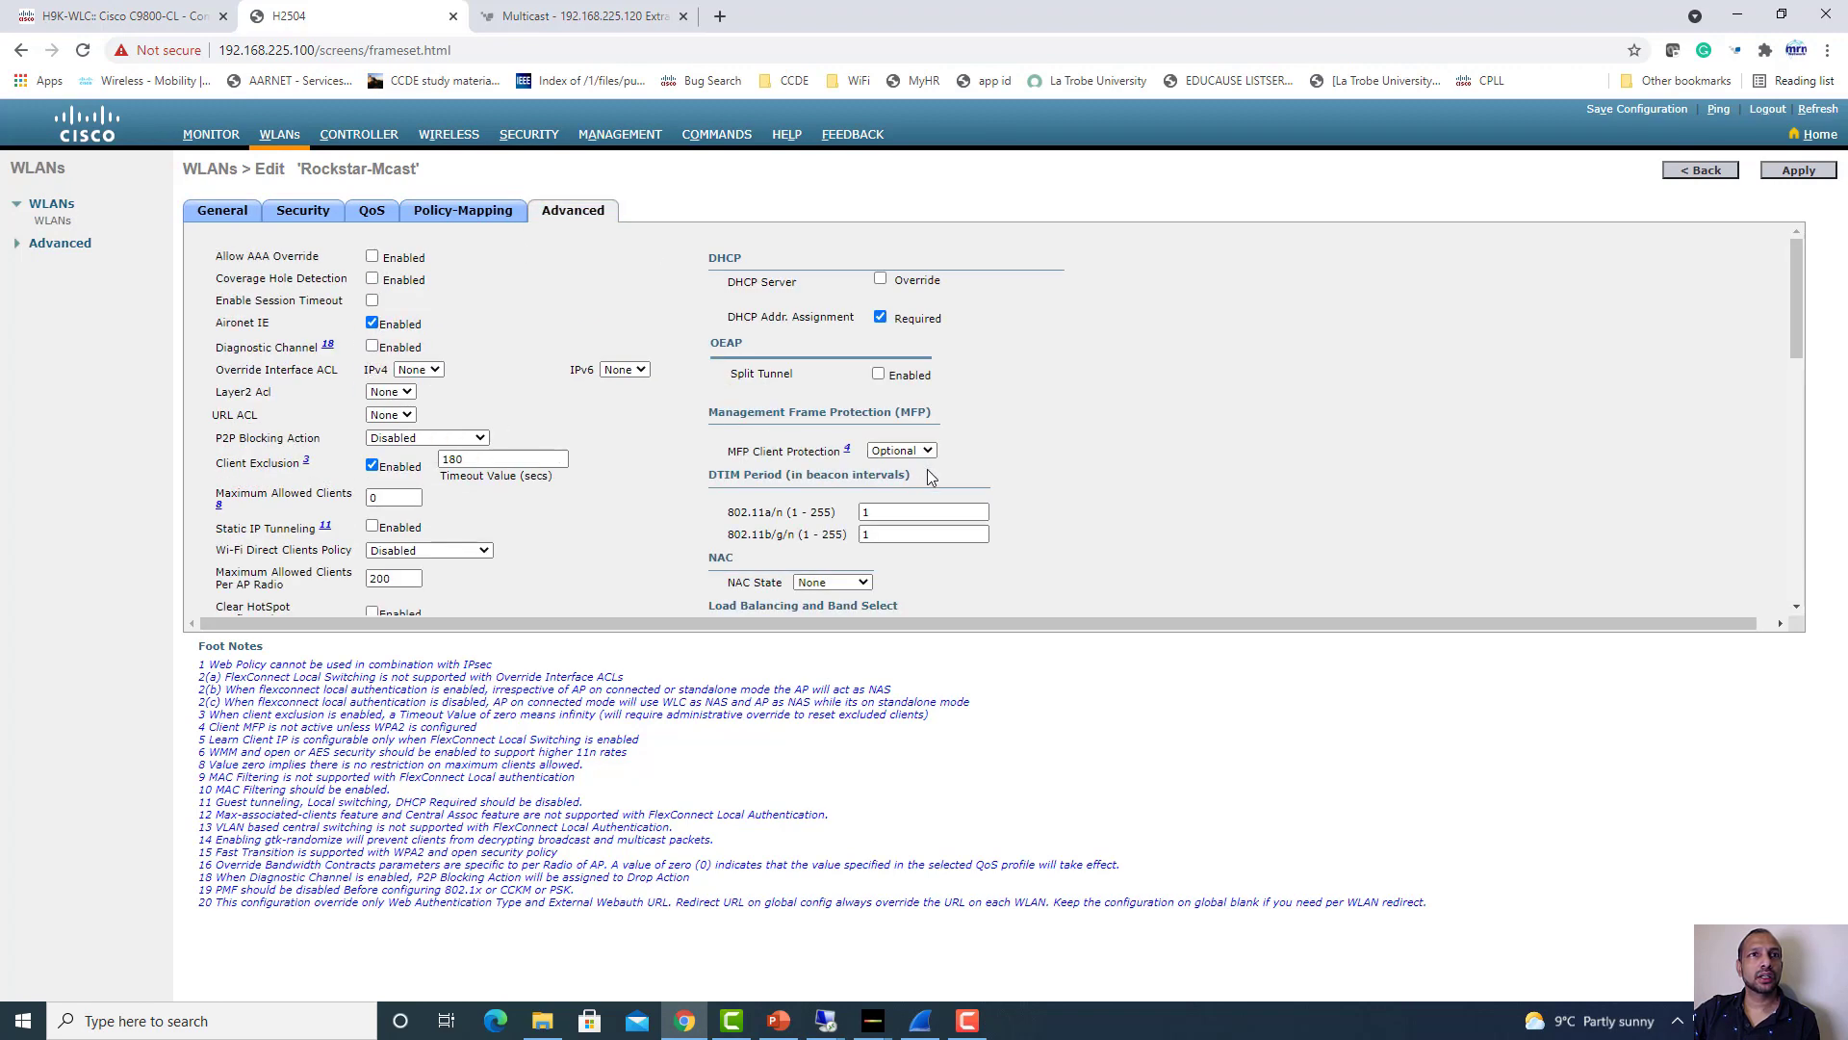
scroll(927, 469, "down", 4)
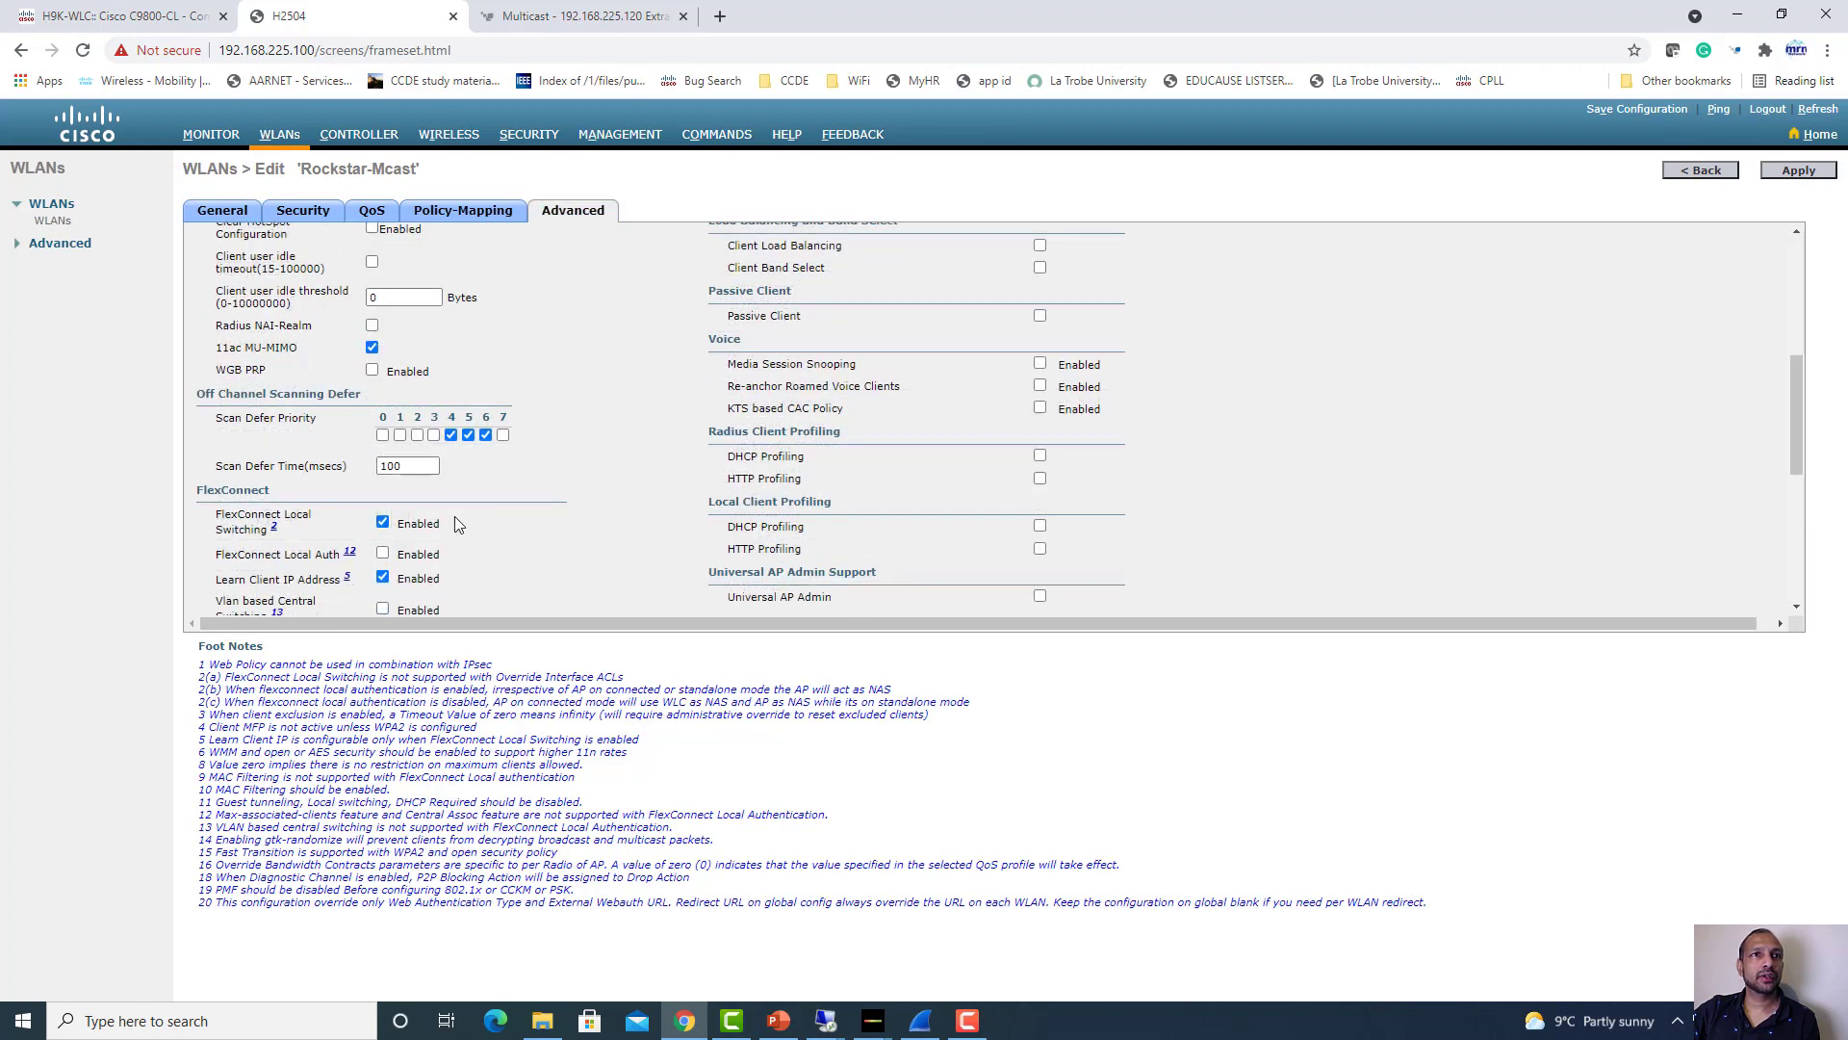
left_click_drag(445, 527, 358, 527)
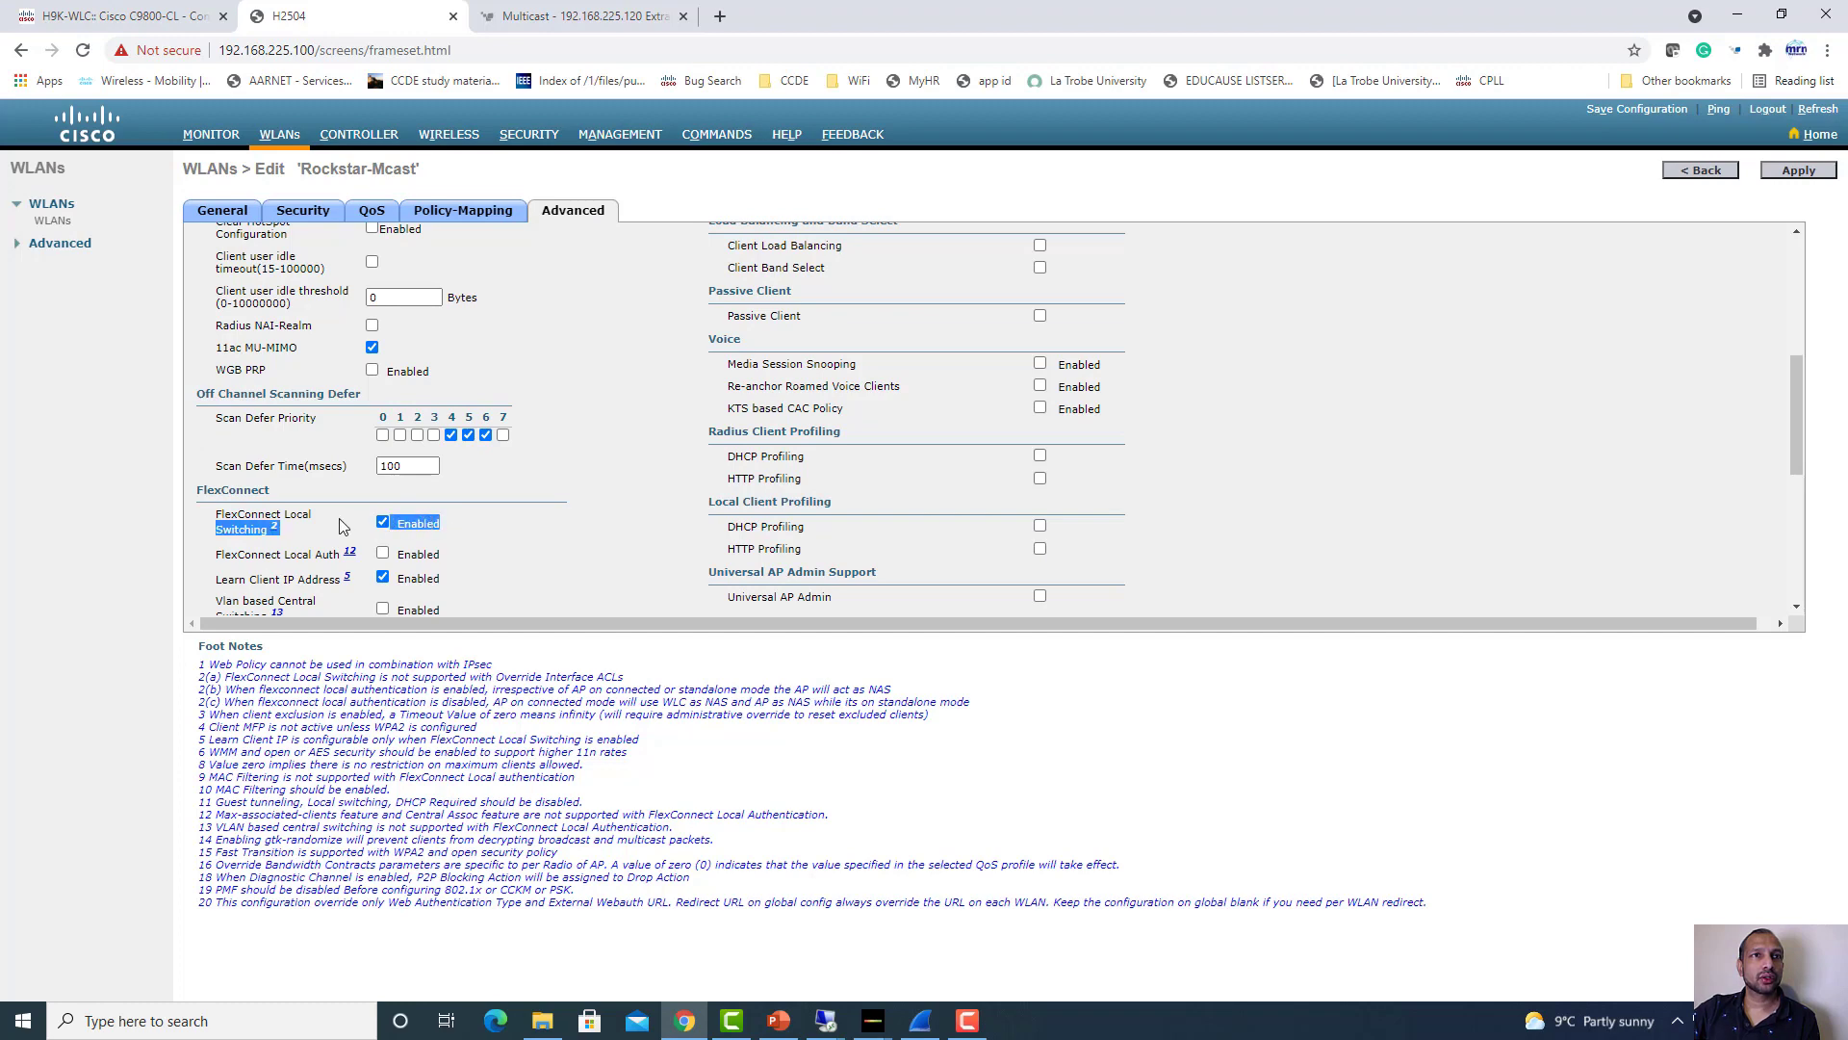
scroll(609, 510, "up", 5)
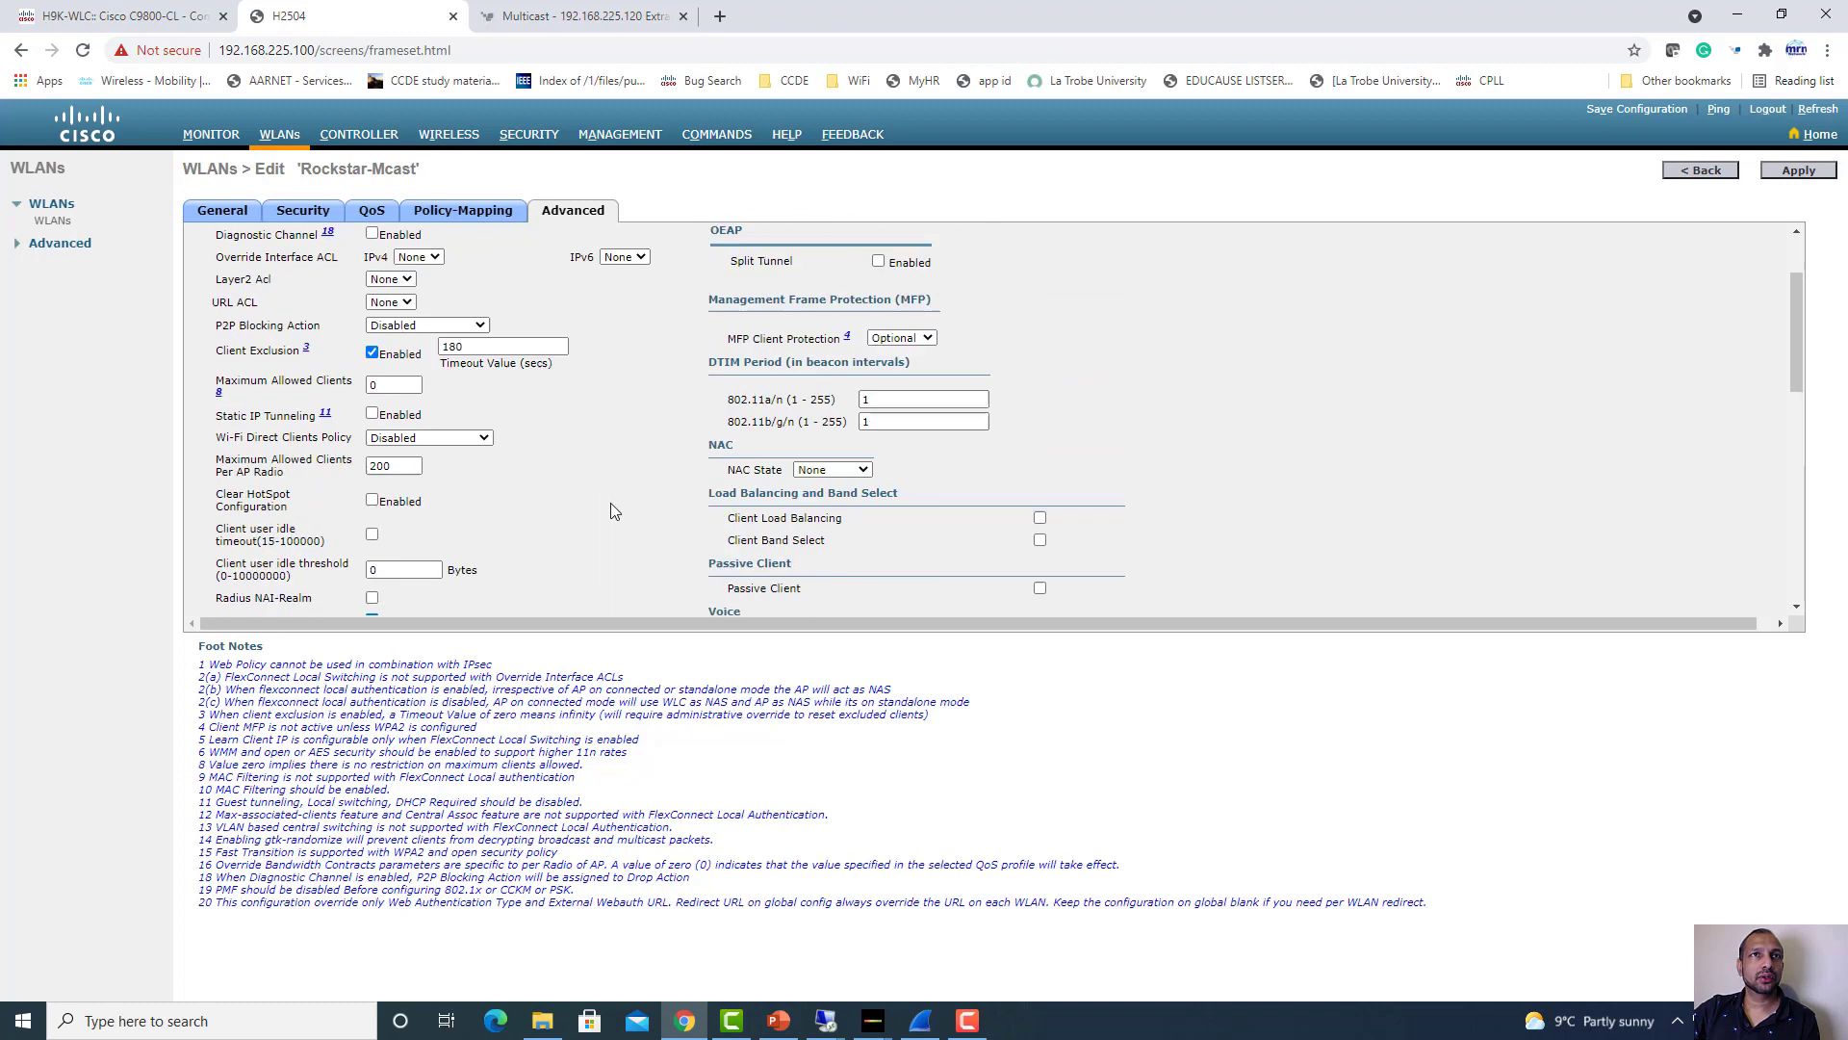
scroll(501, 553, "down", 5)
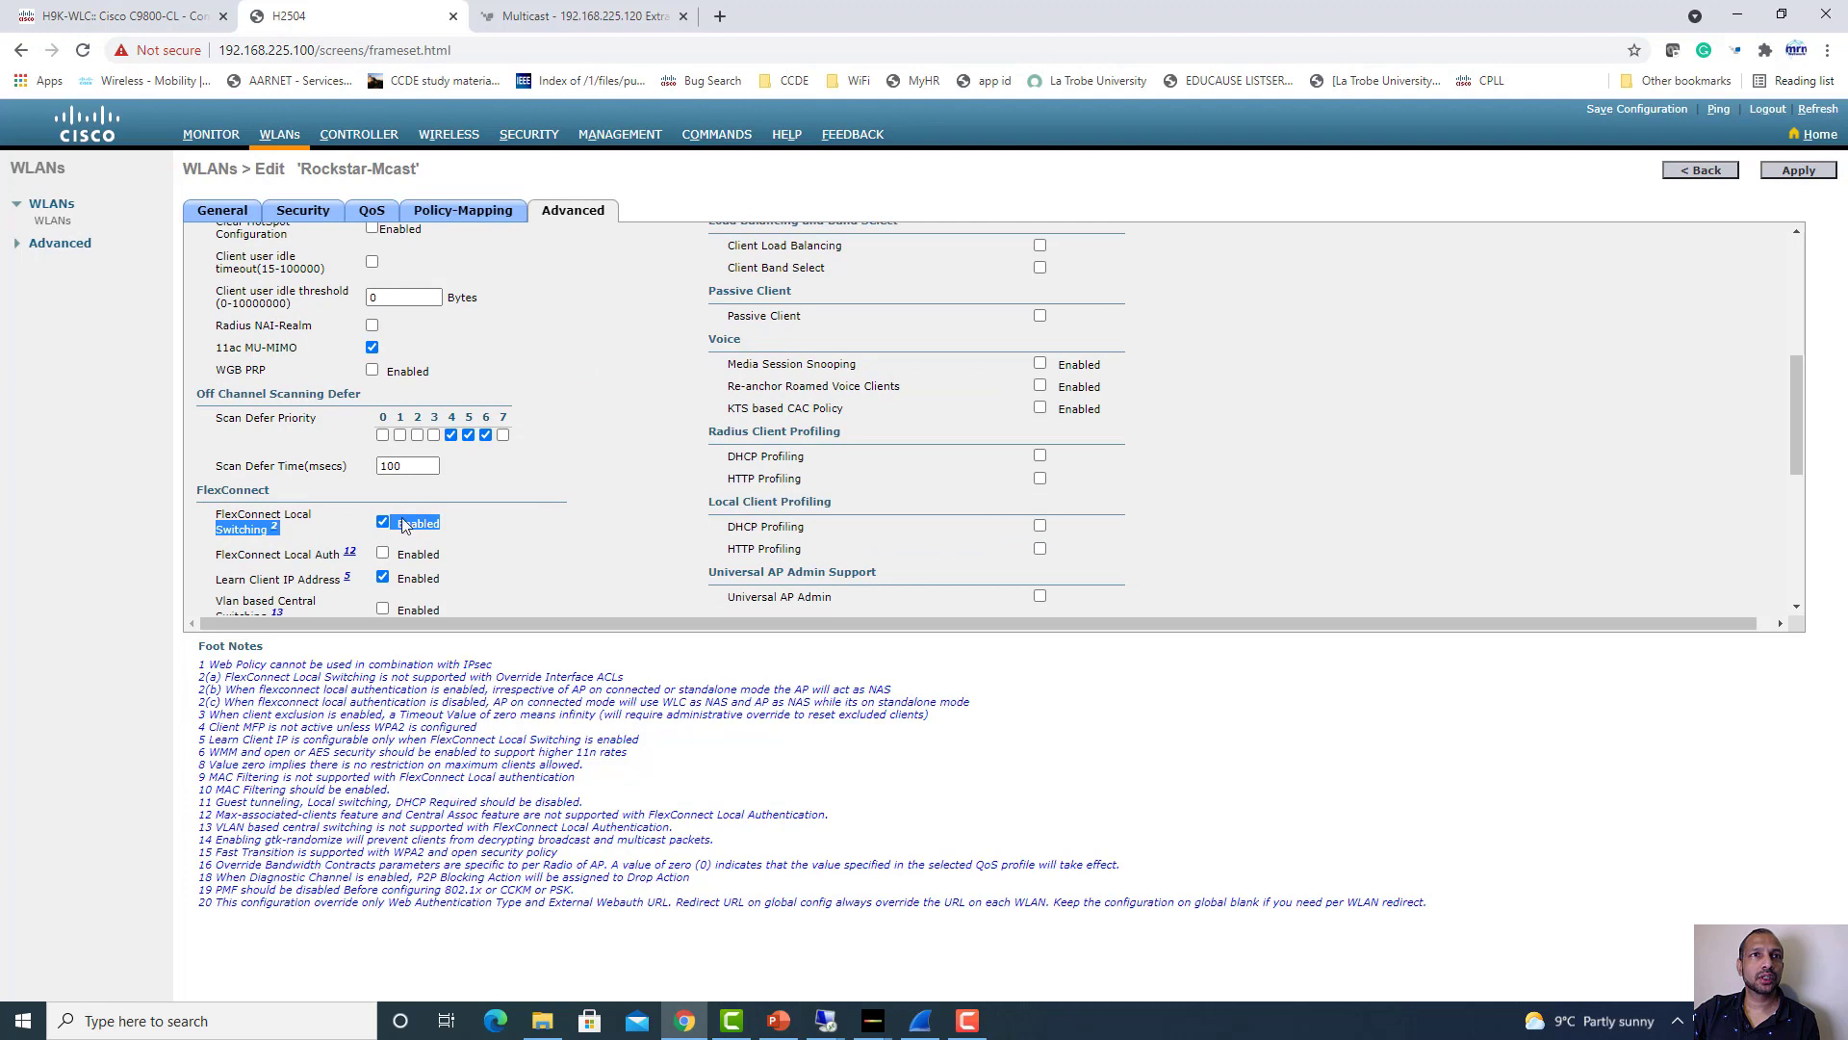
left_click(438, 534)
left_click_drag(442, 532, 357, 533)
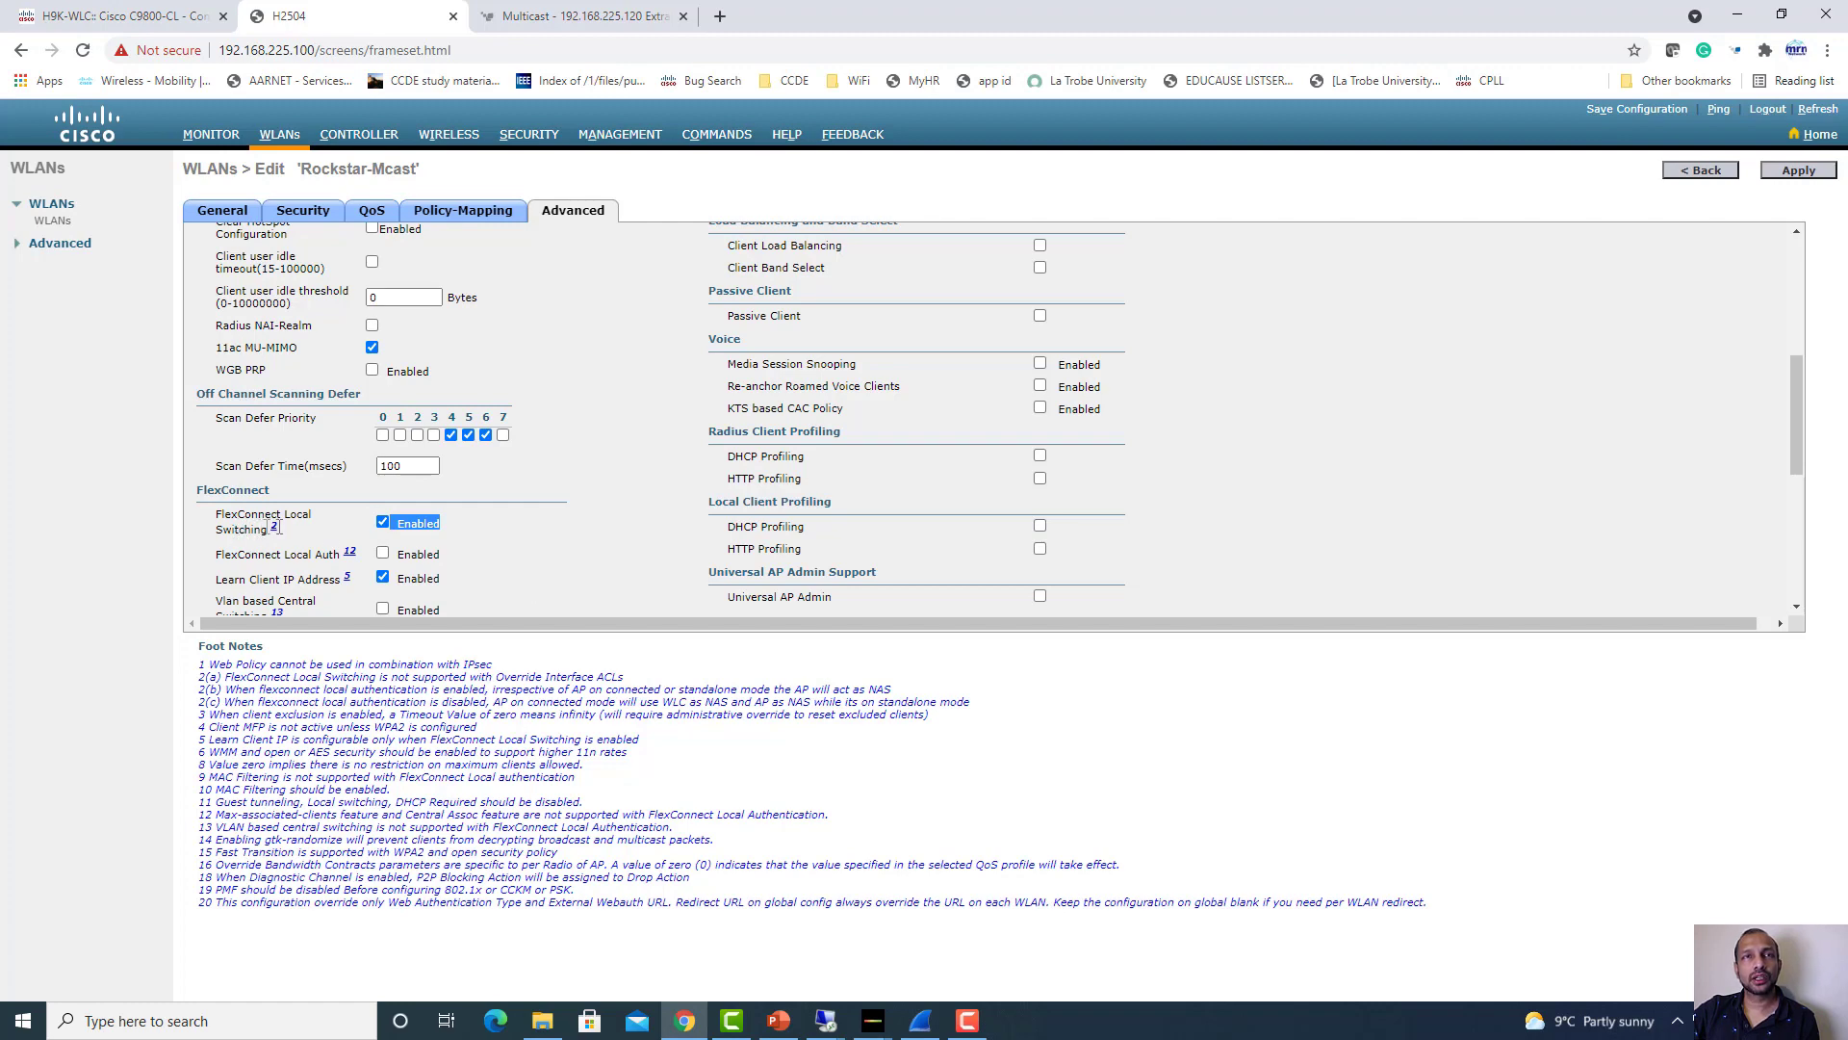
scroll(666, 470, "up", 5)
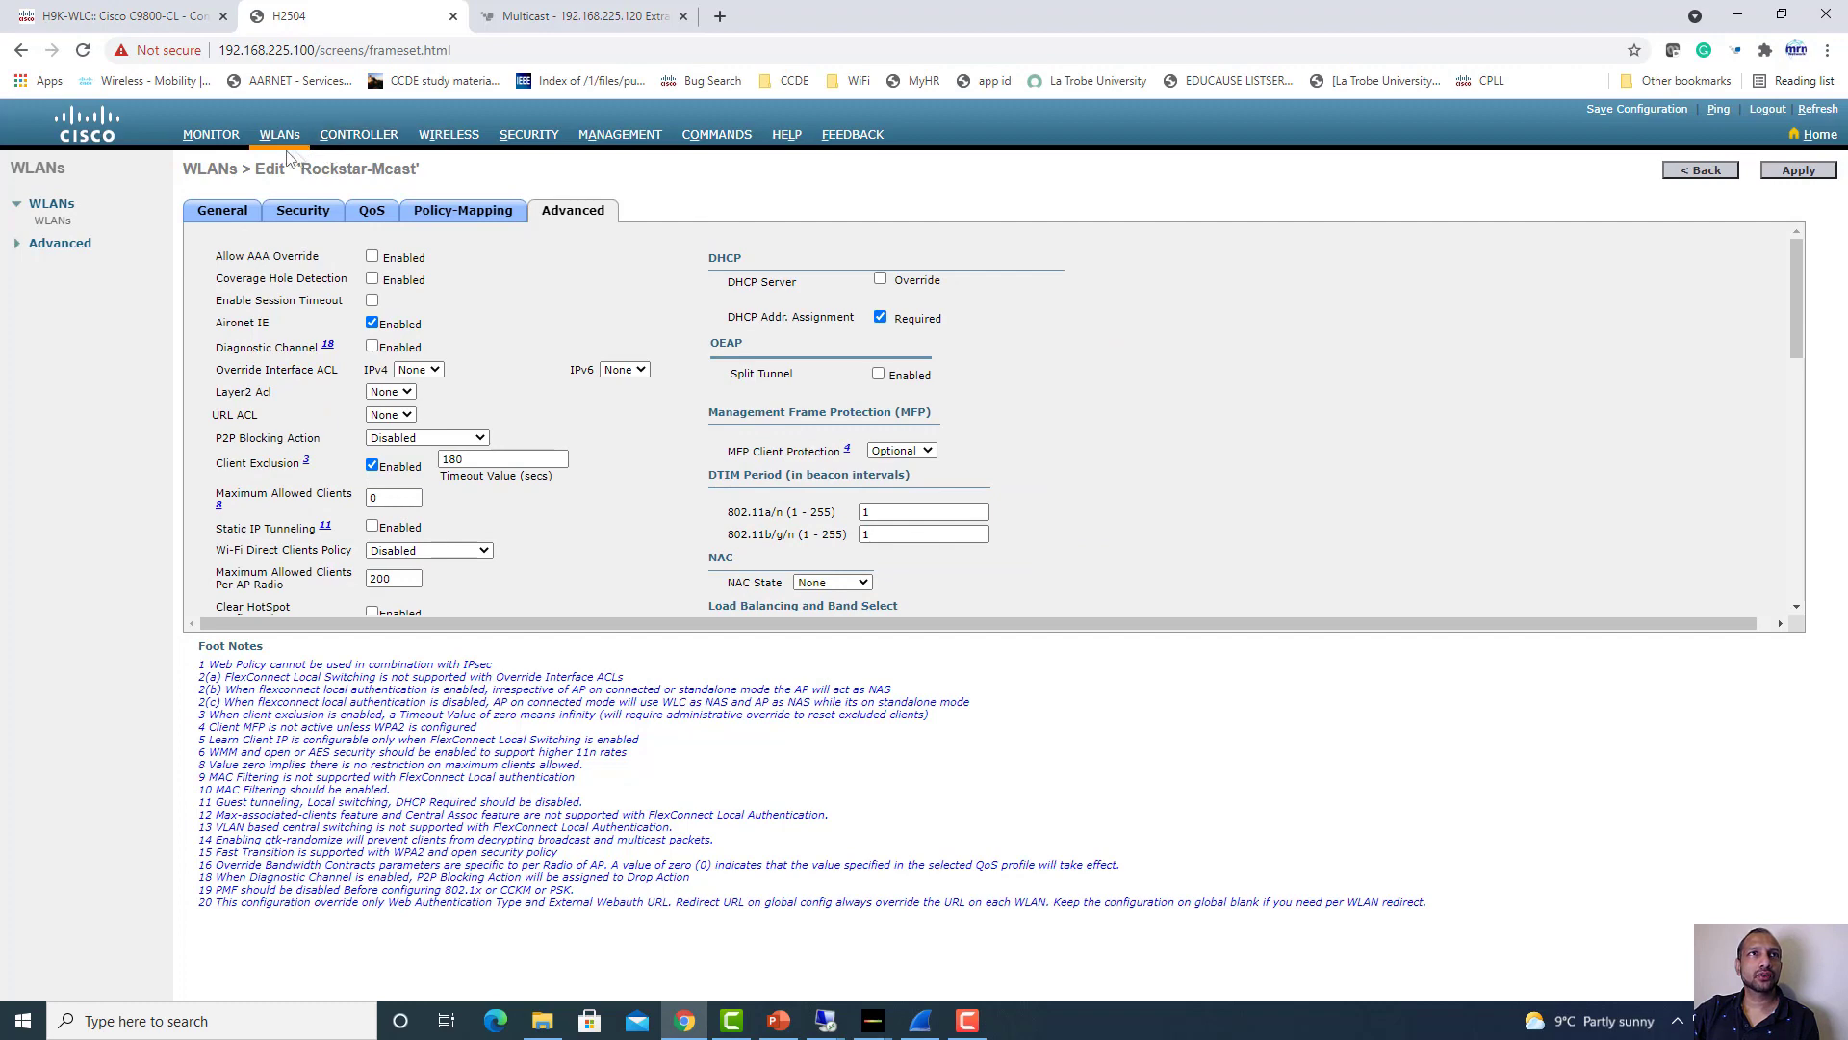
Open the Rockstar FlexConnect group and review the access point assigned to it
left_click(448, 136)
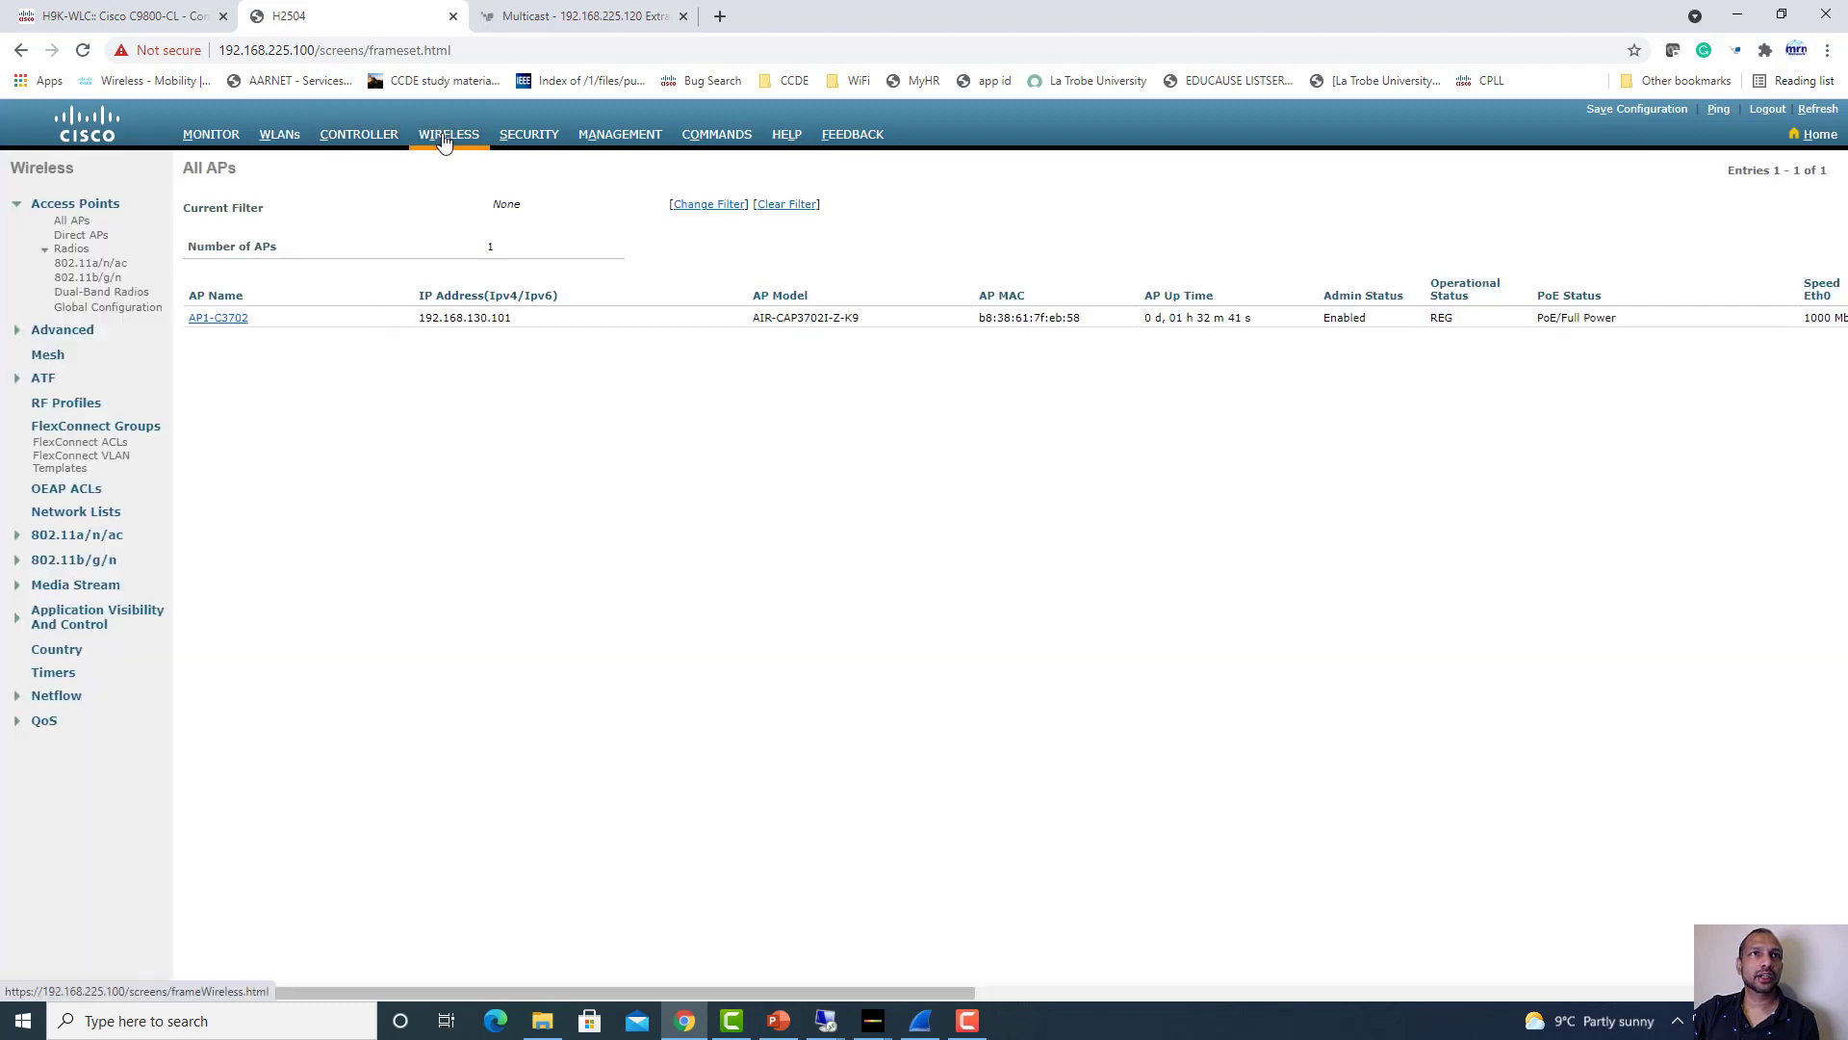
left_click(95, 429)
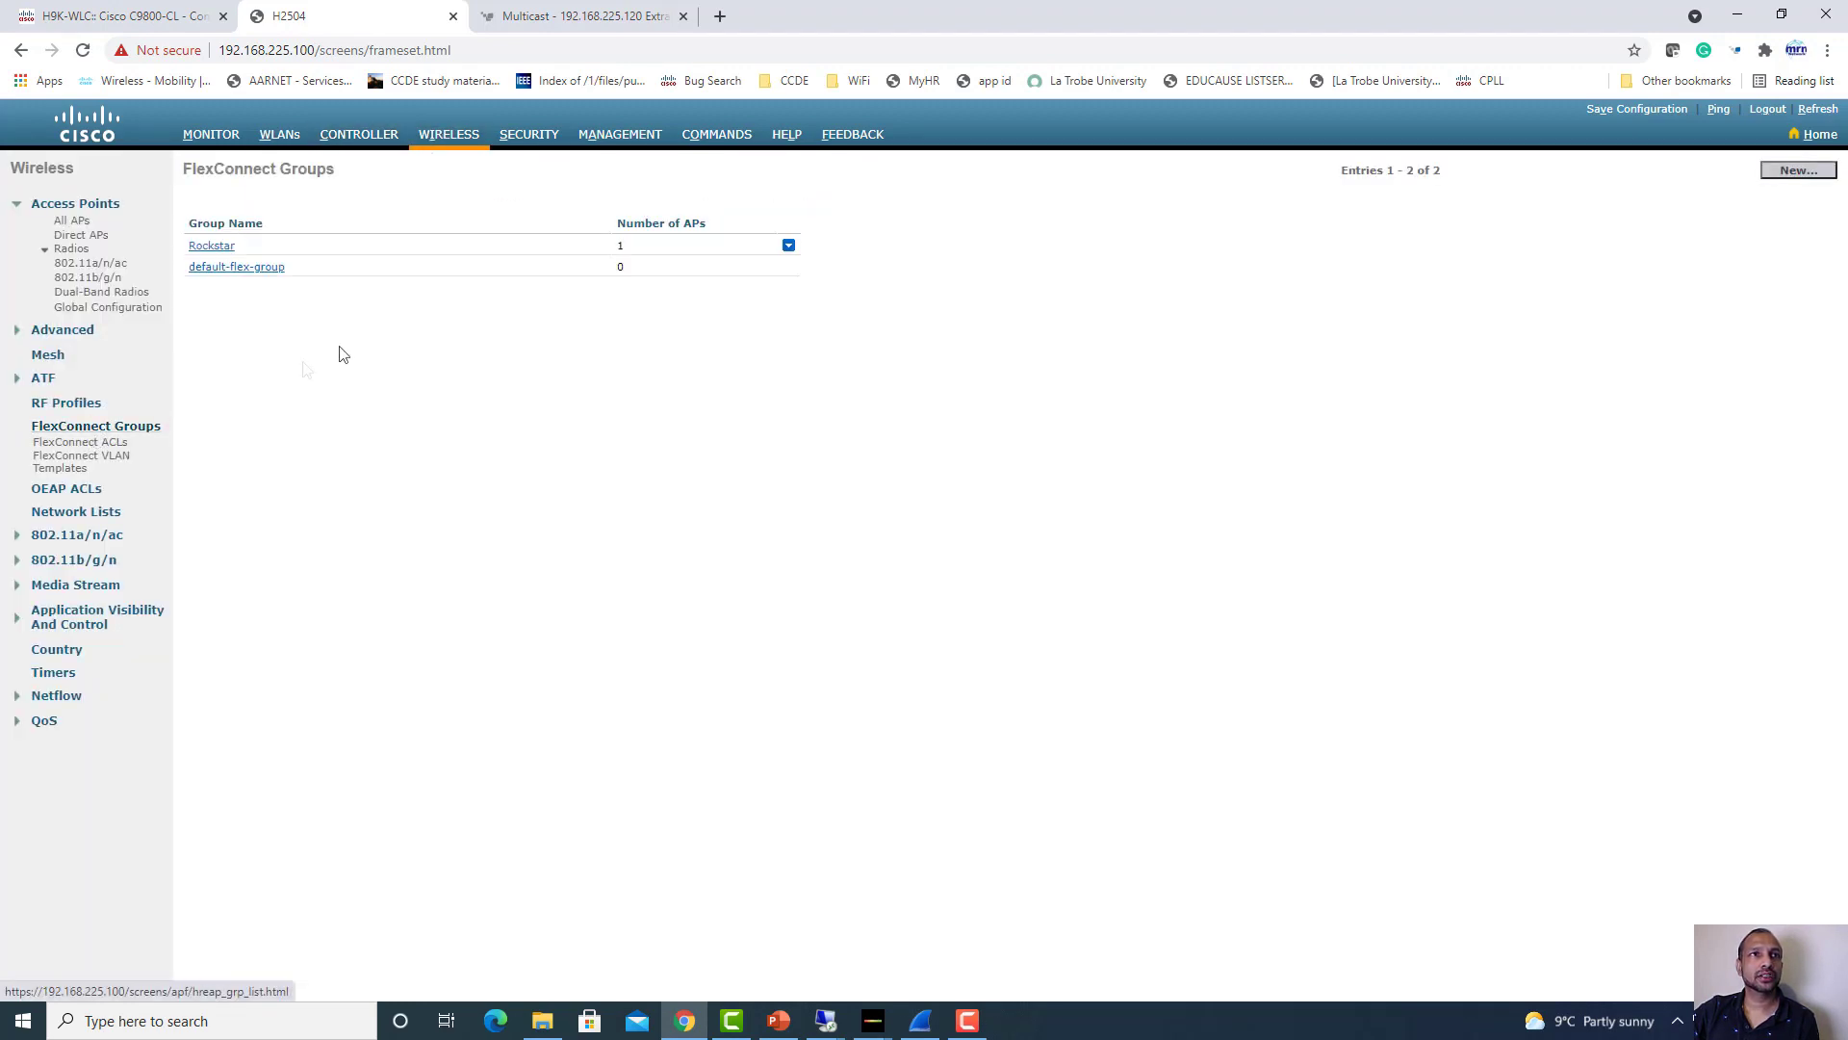
left_click(199, 248)
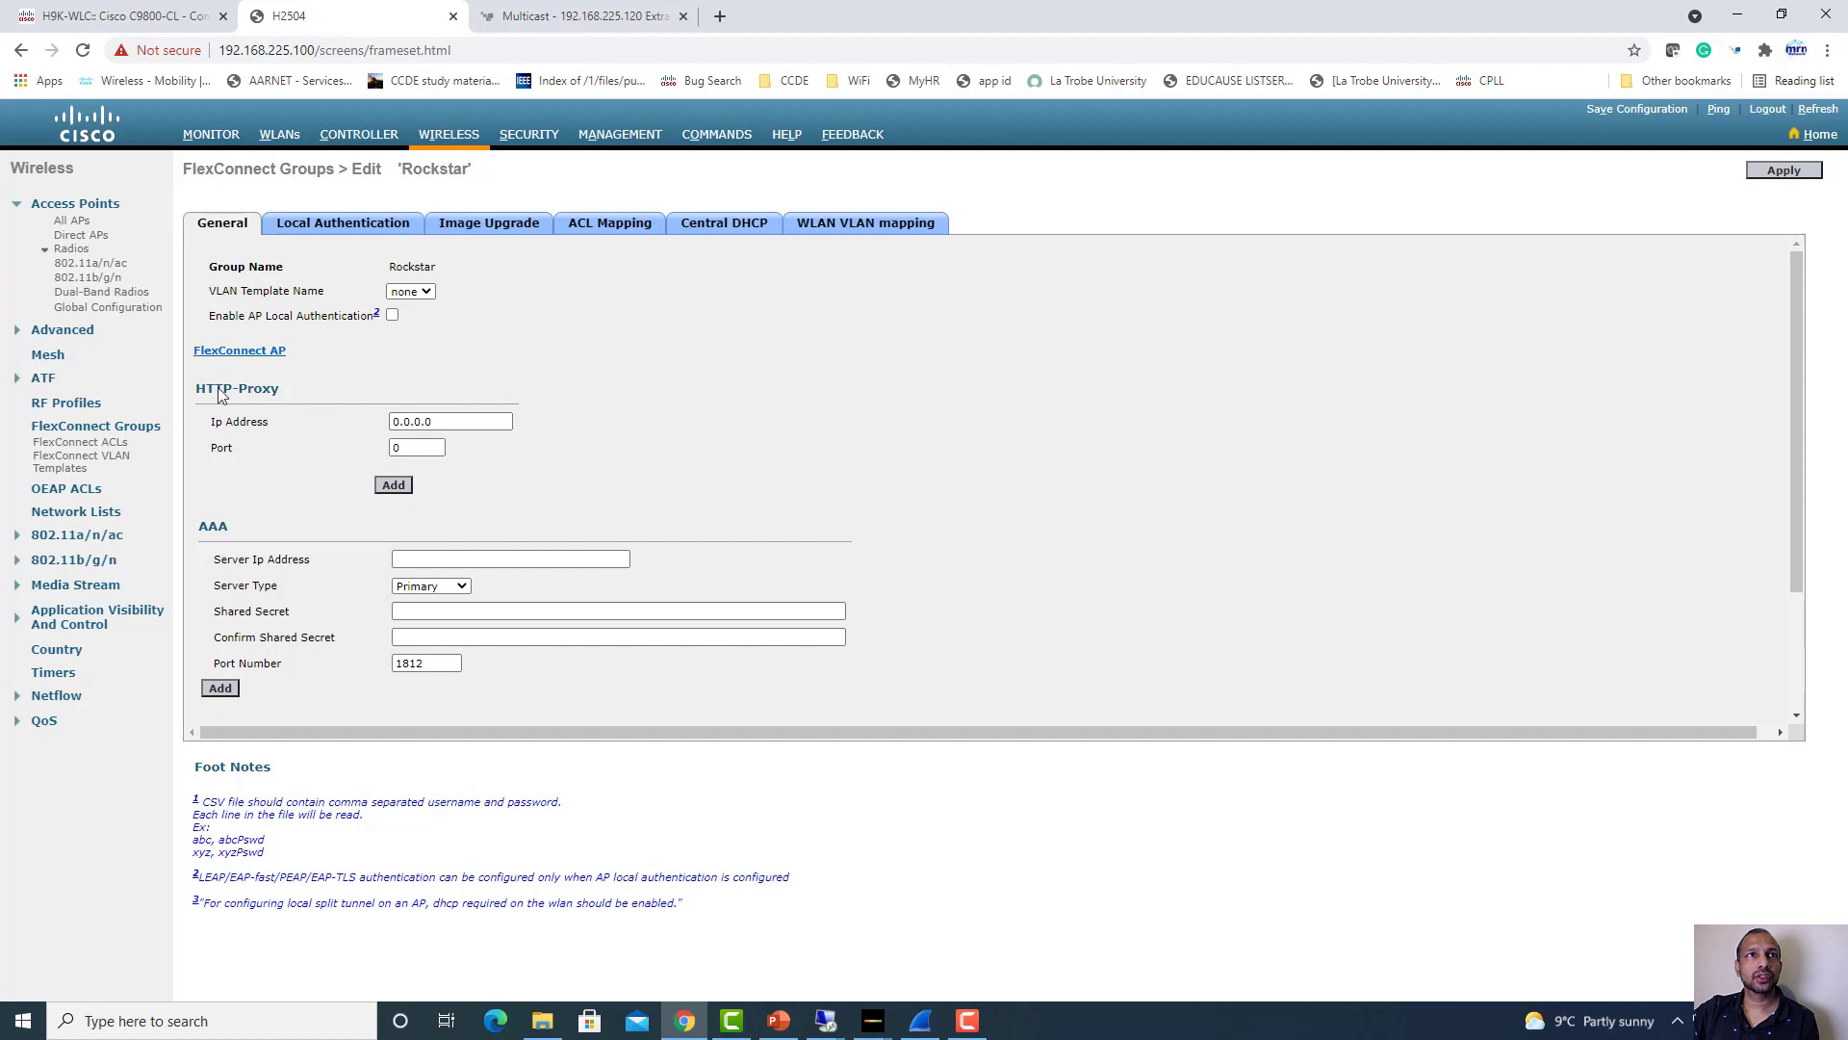
left_click(255, 354)
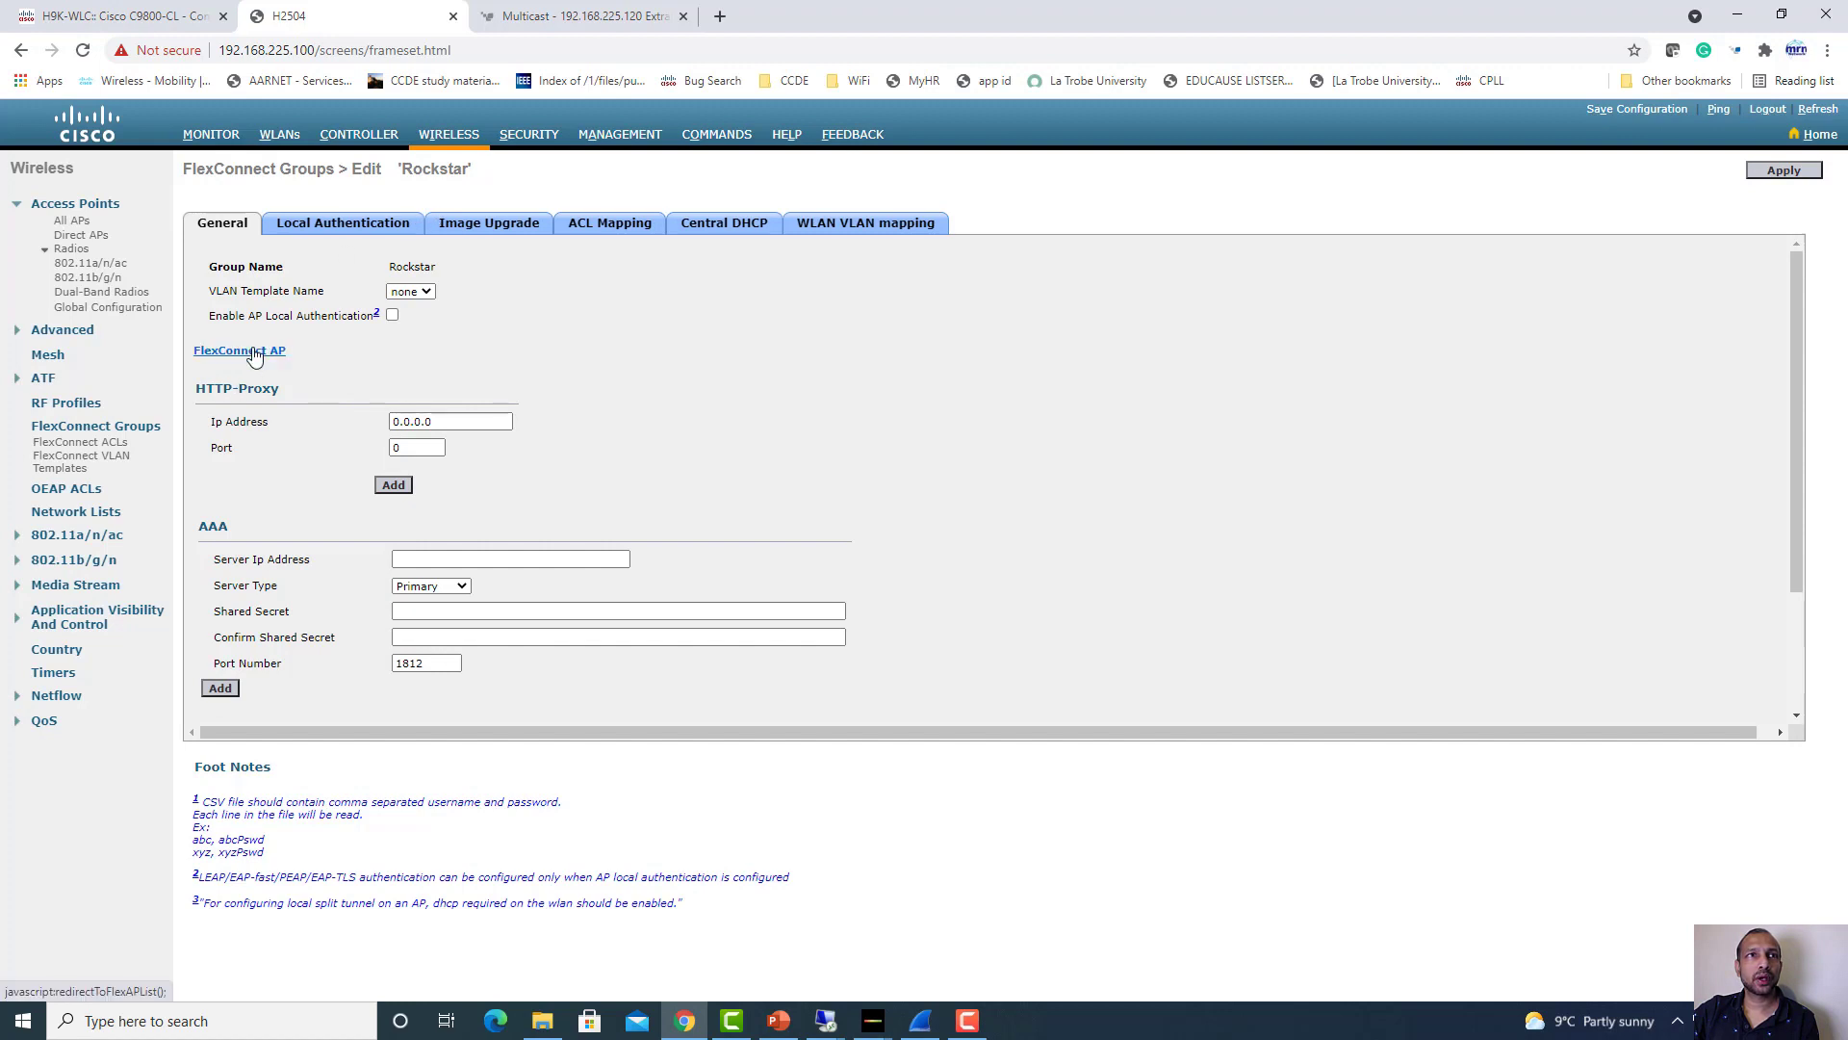
left_click_drag(219, 390, 309, 390)
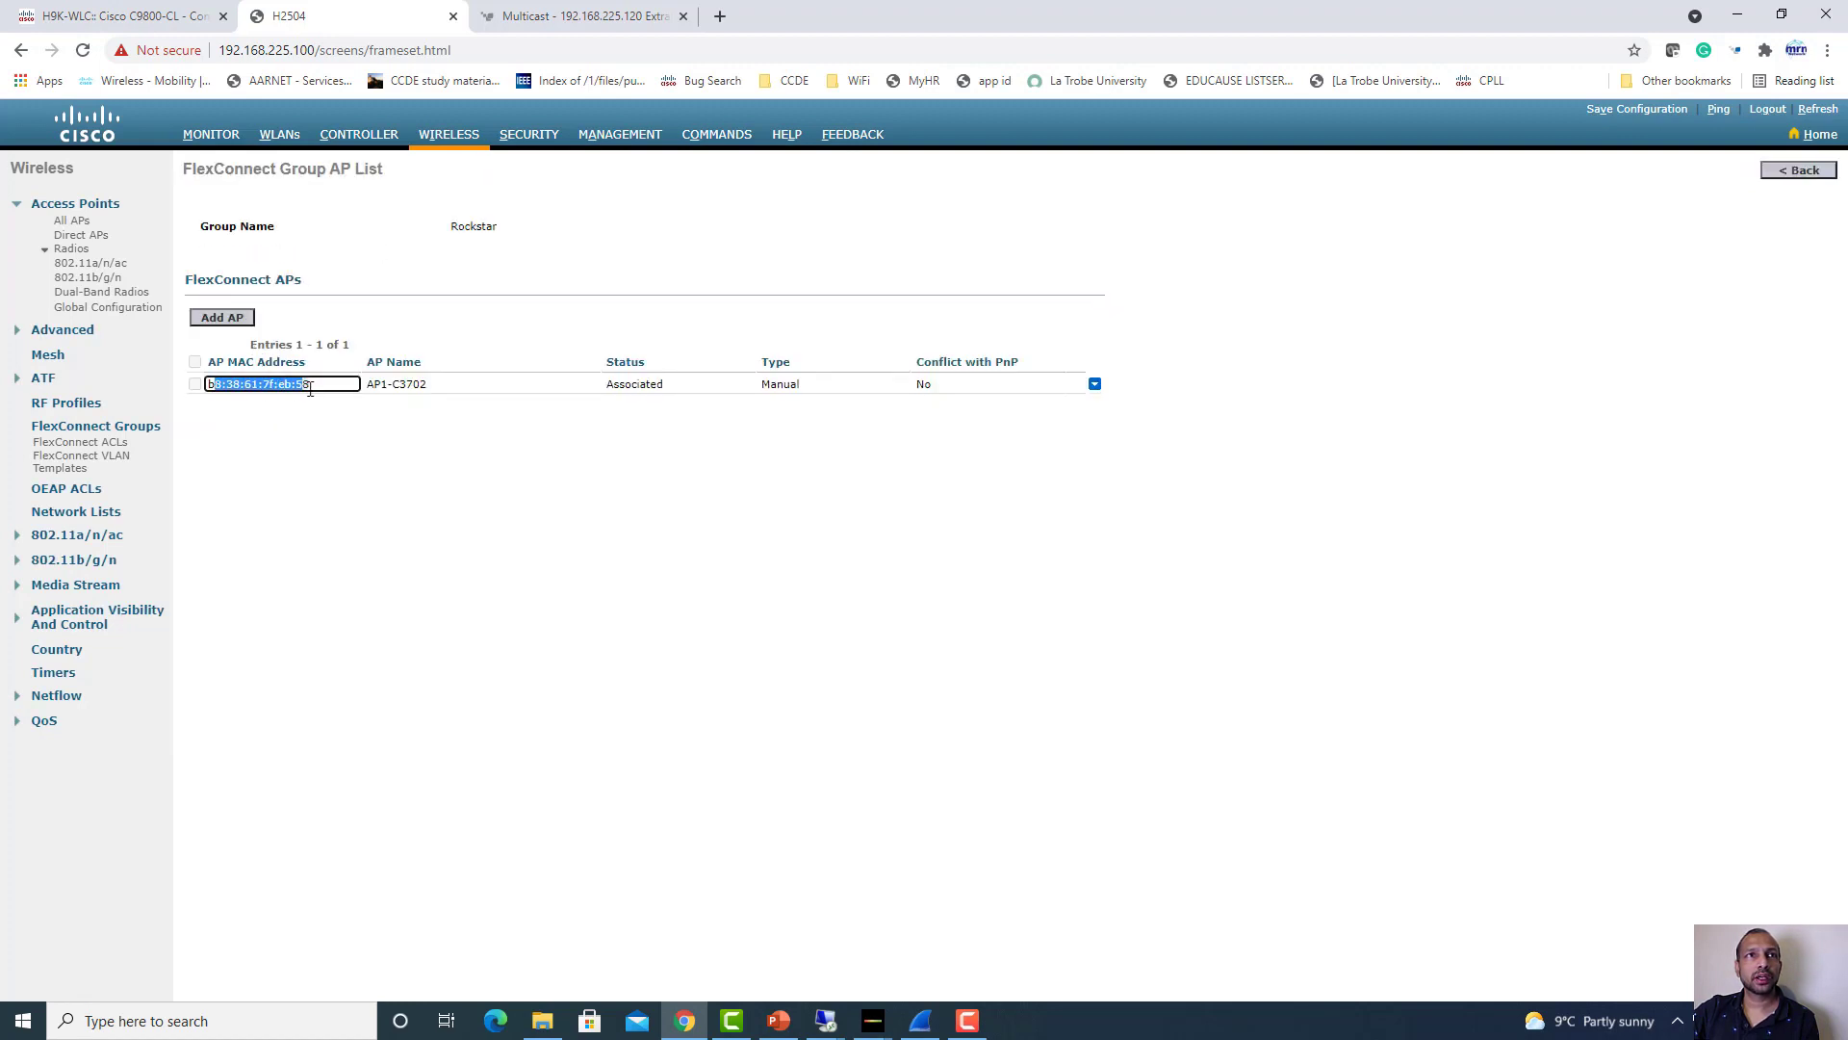
Show the Rockstar FlexConnect group's WLAN VLAN mapping and check its VLAN Support setting
left_click(120, 431)
left_click(217, 249)
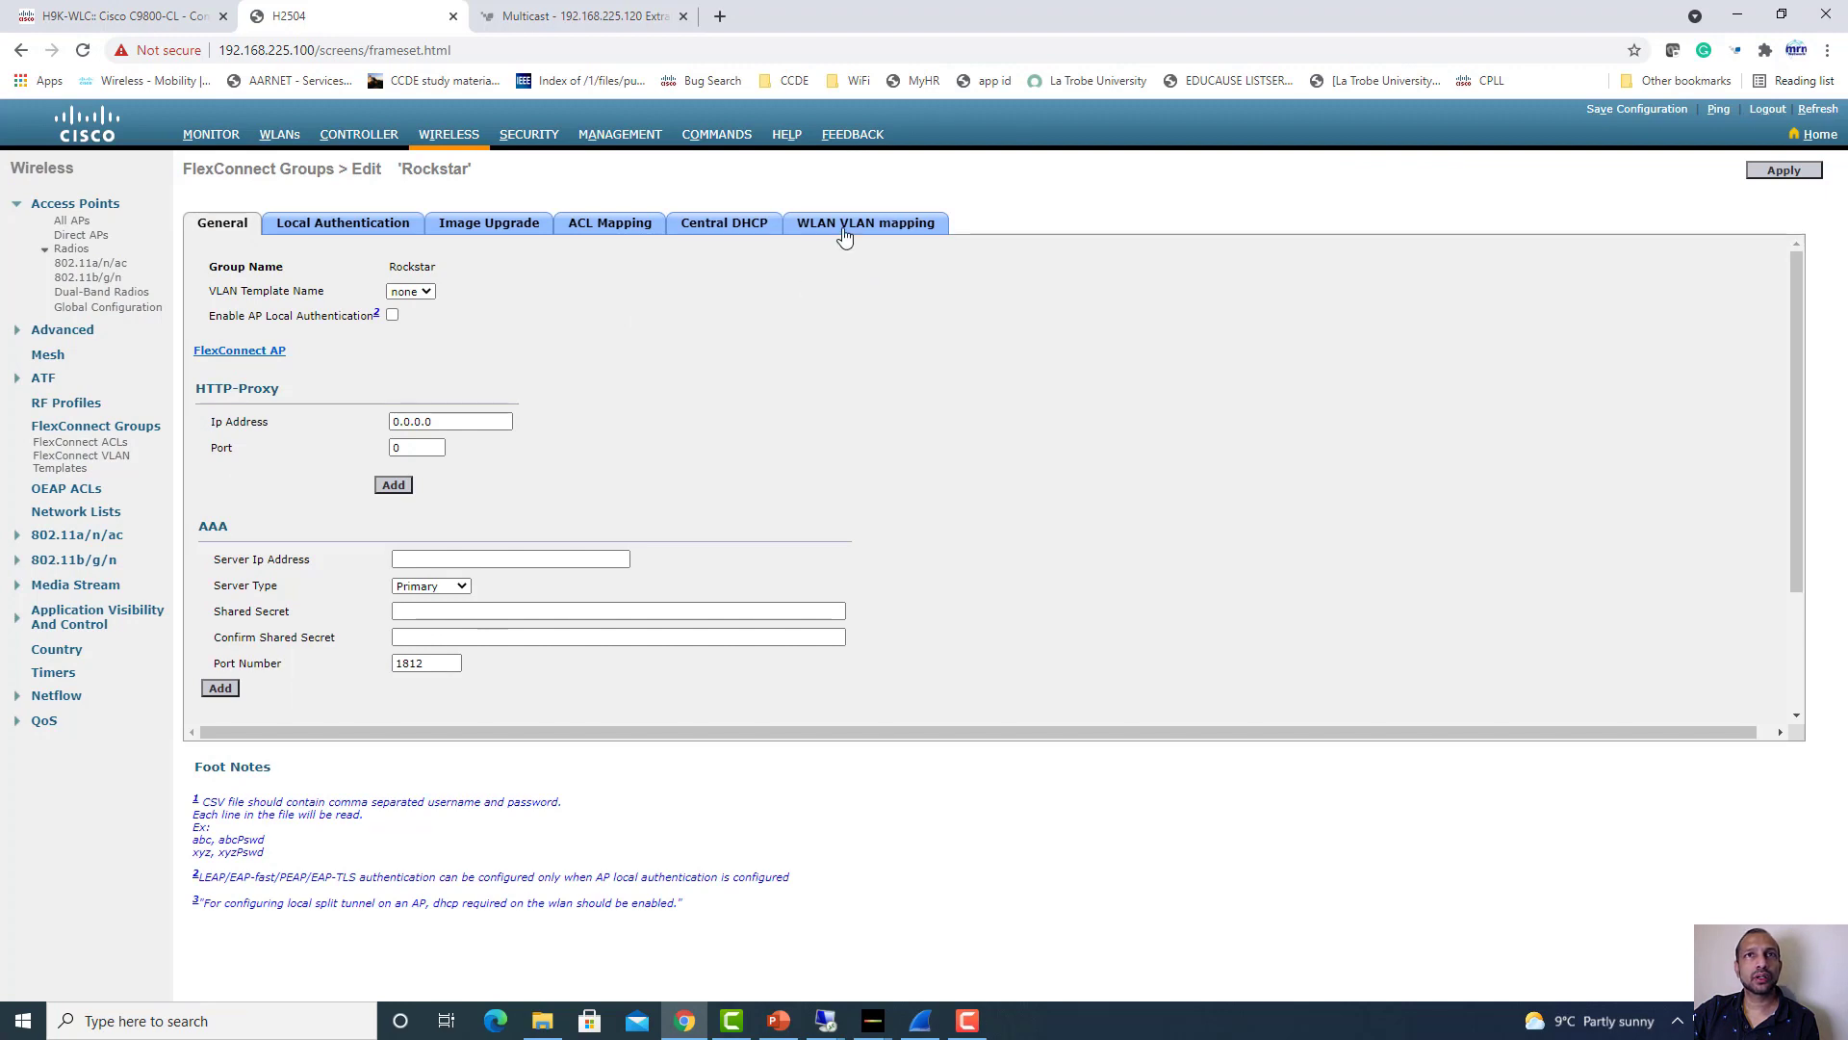
left_click(846, 232)
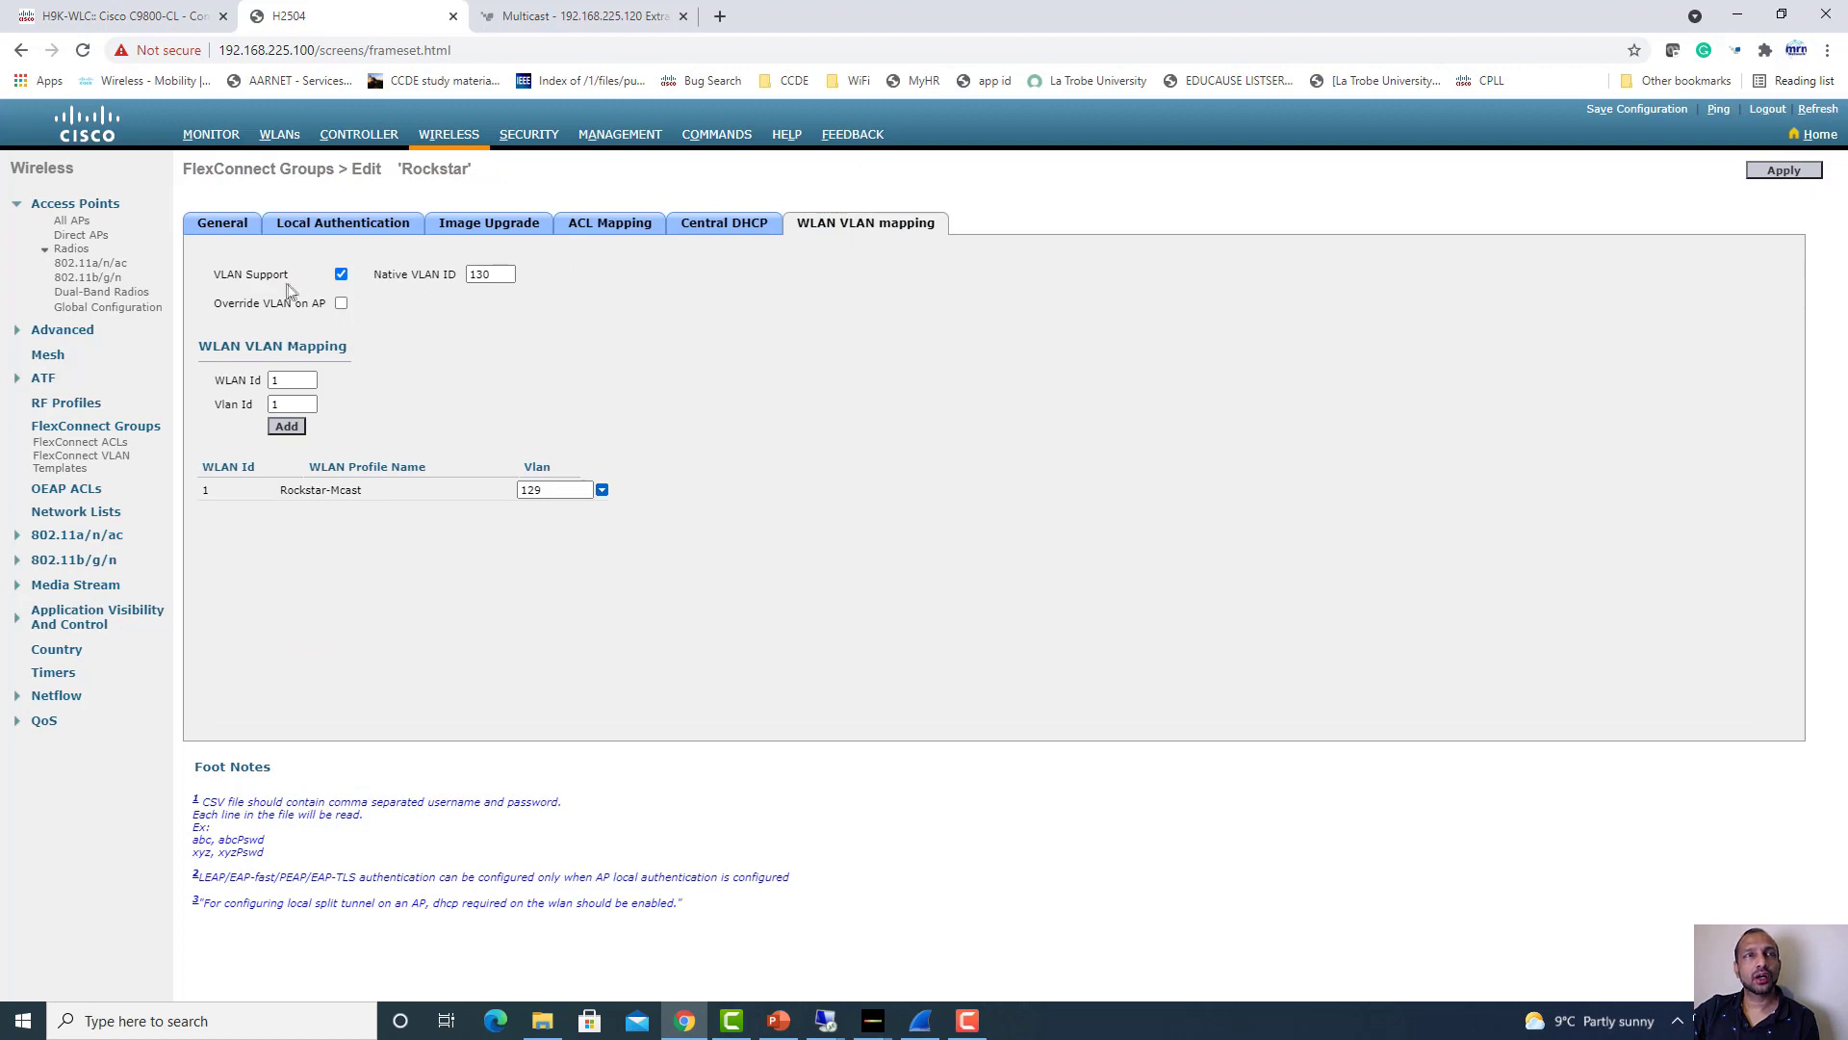
left_click_drag(219, 277, 304, 284)
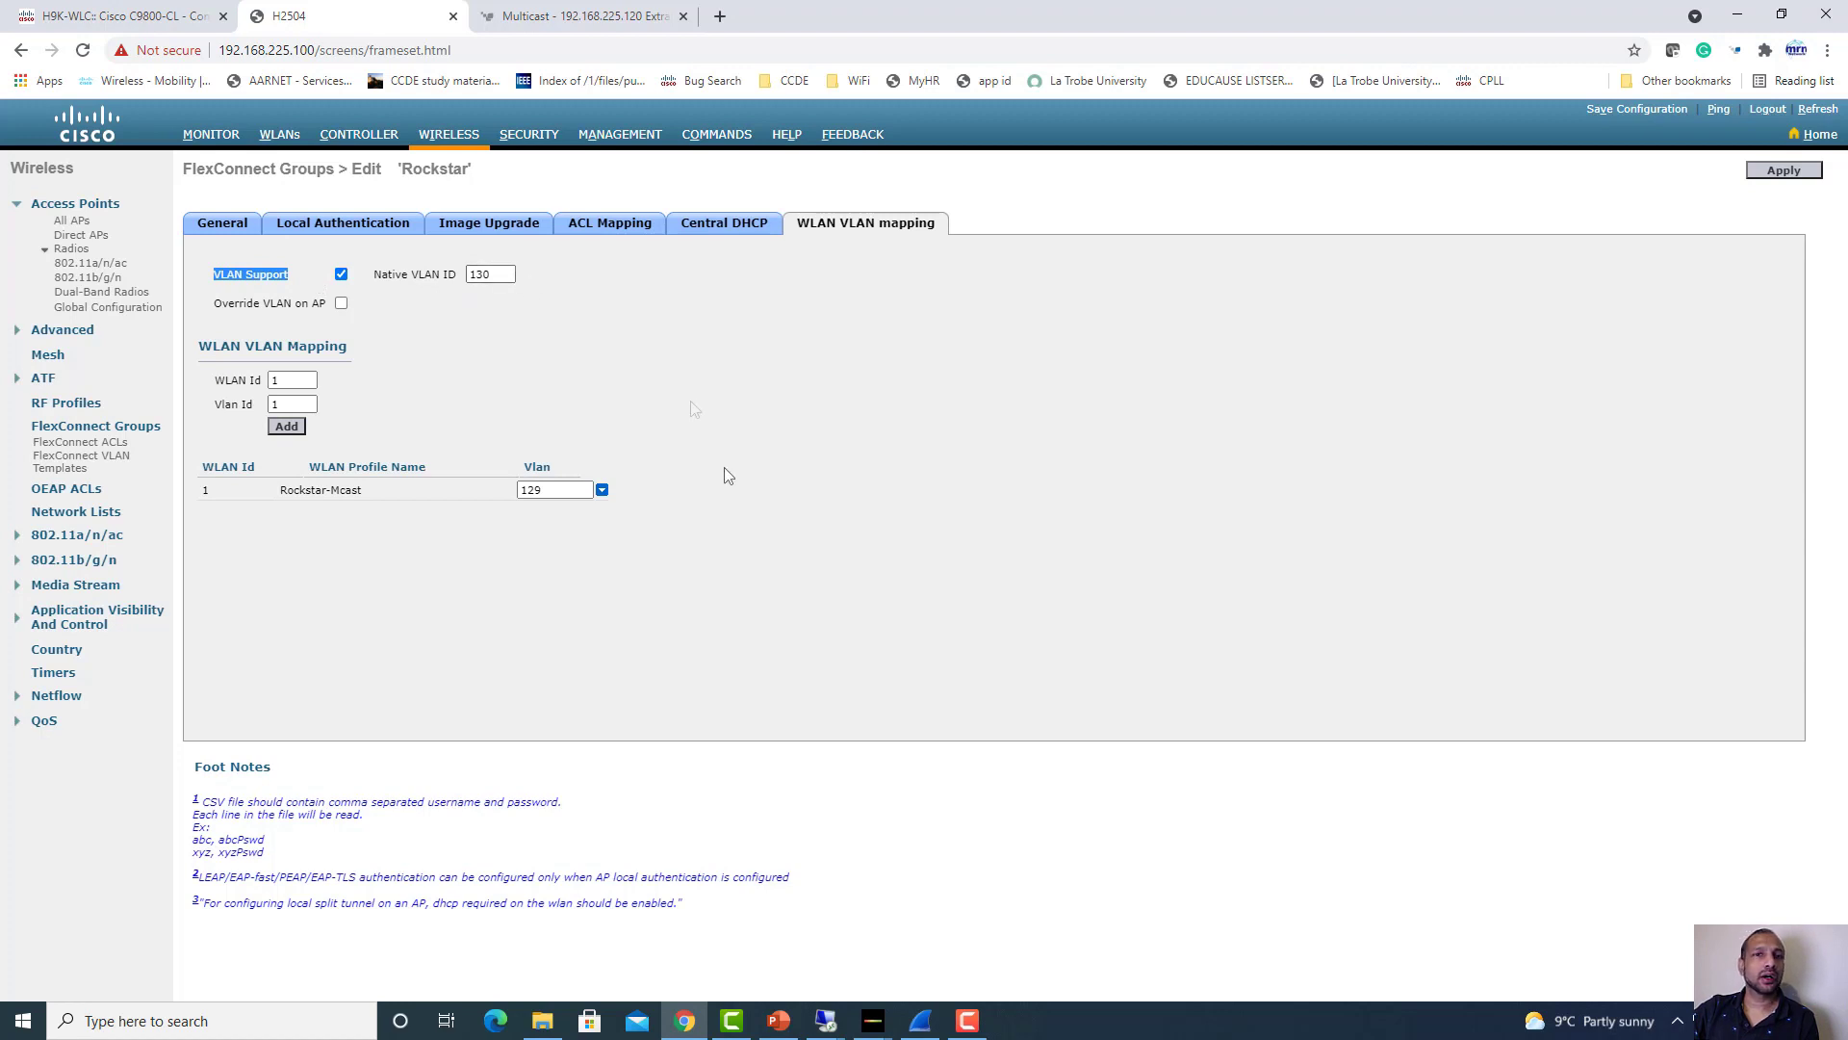
Switch to the 192.168.129.109 remote desktop, reconnect the SW1 session in SecureCRT and run "sh run int g1/0/6"
left_click(825, 1024)
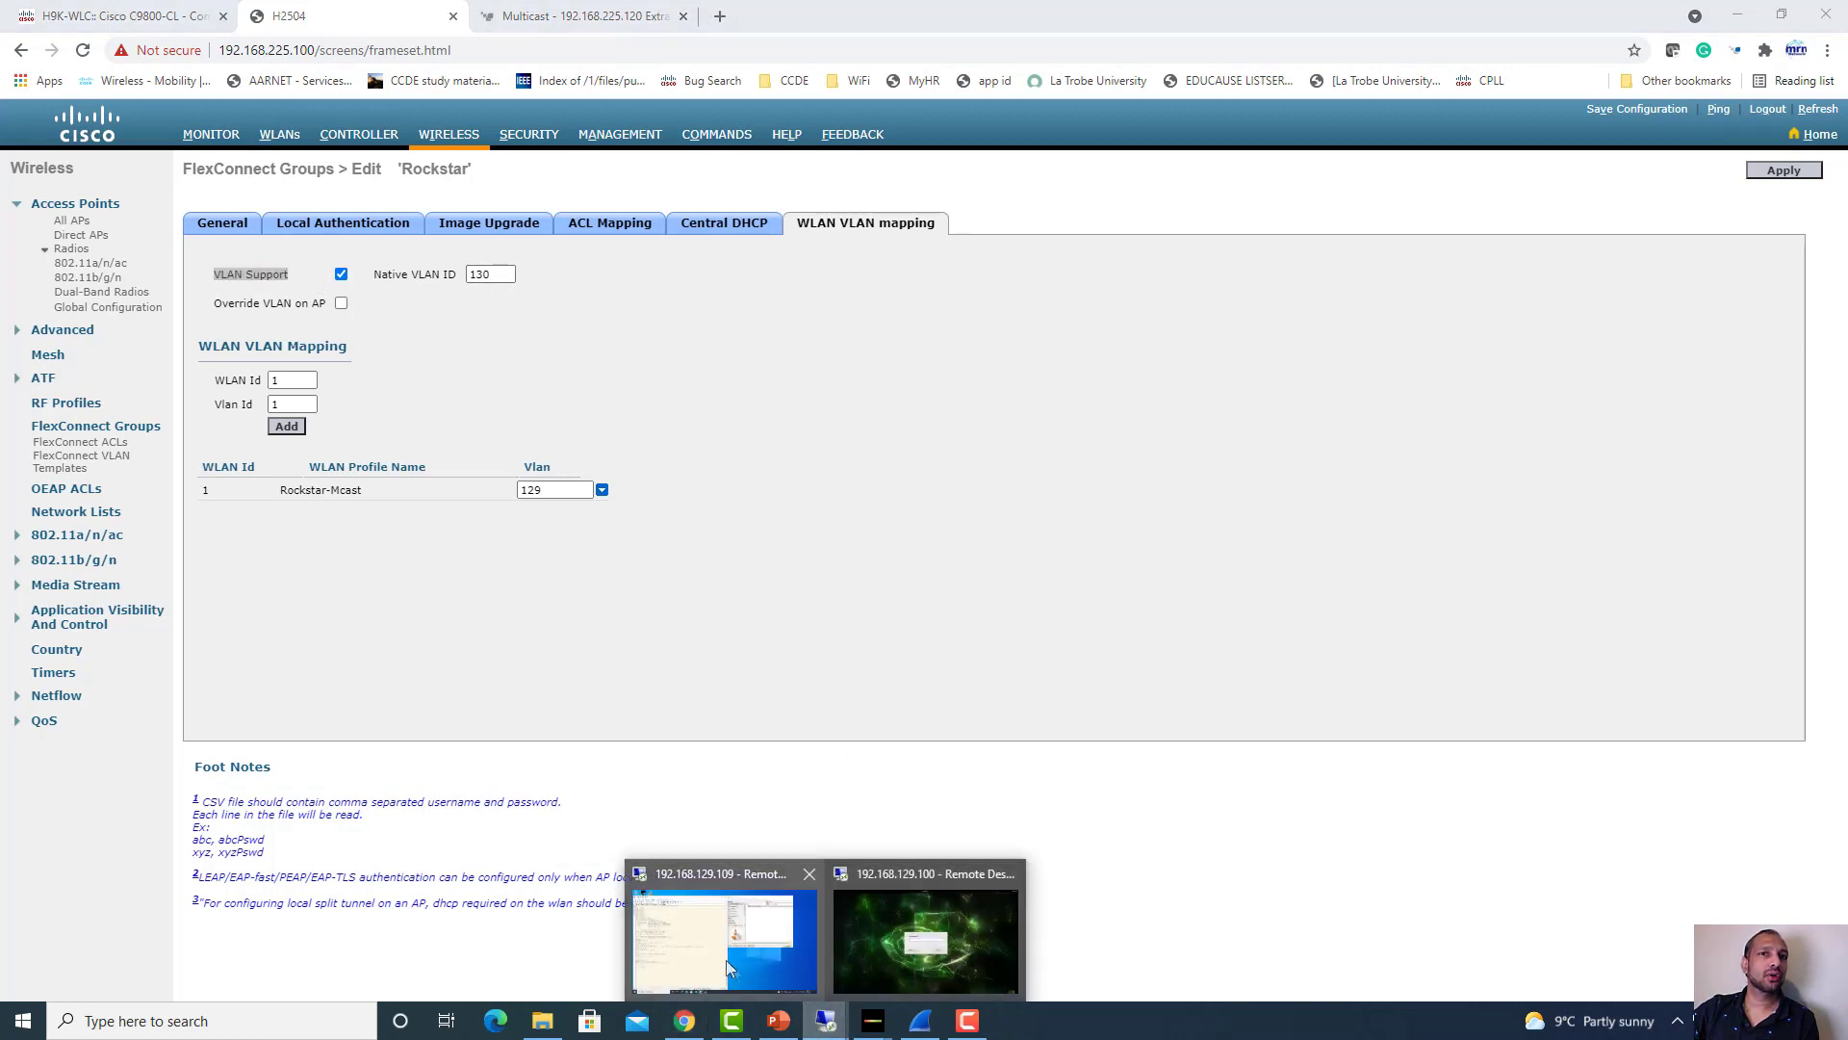
left_click(731, 964)
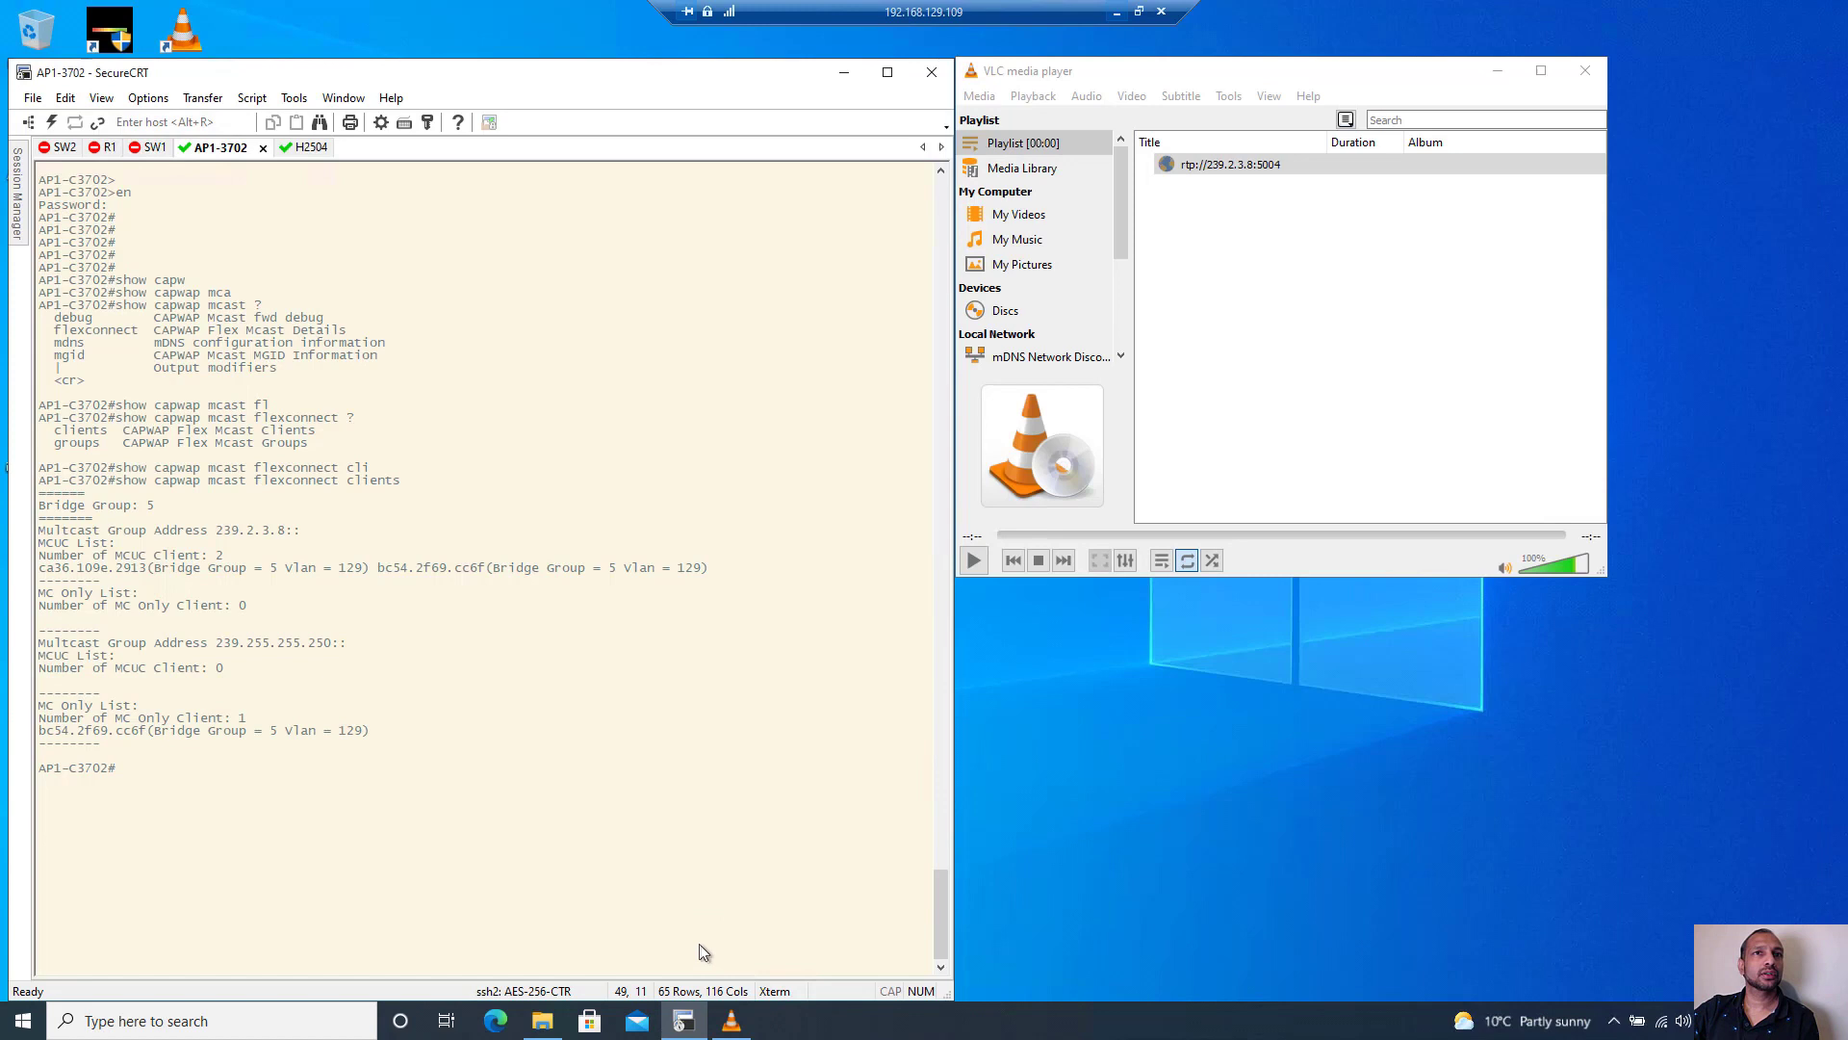
left_click(149, 150)
key("Return")
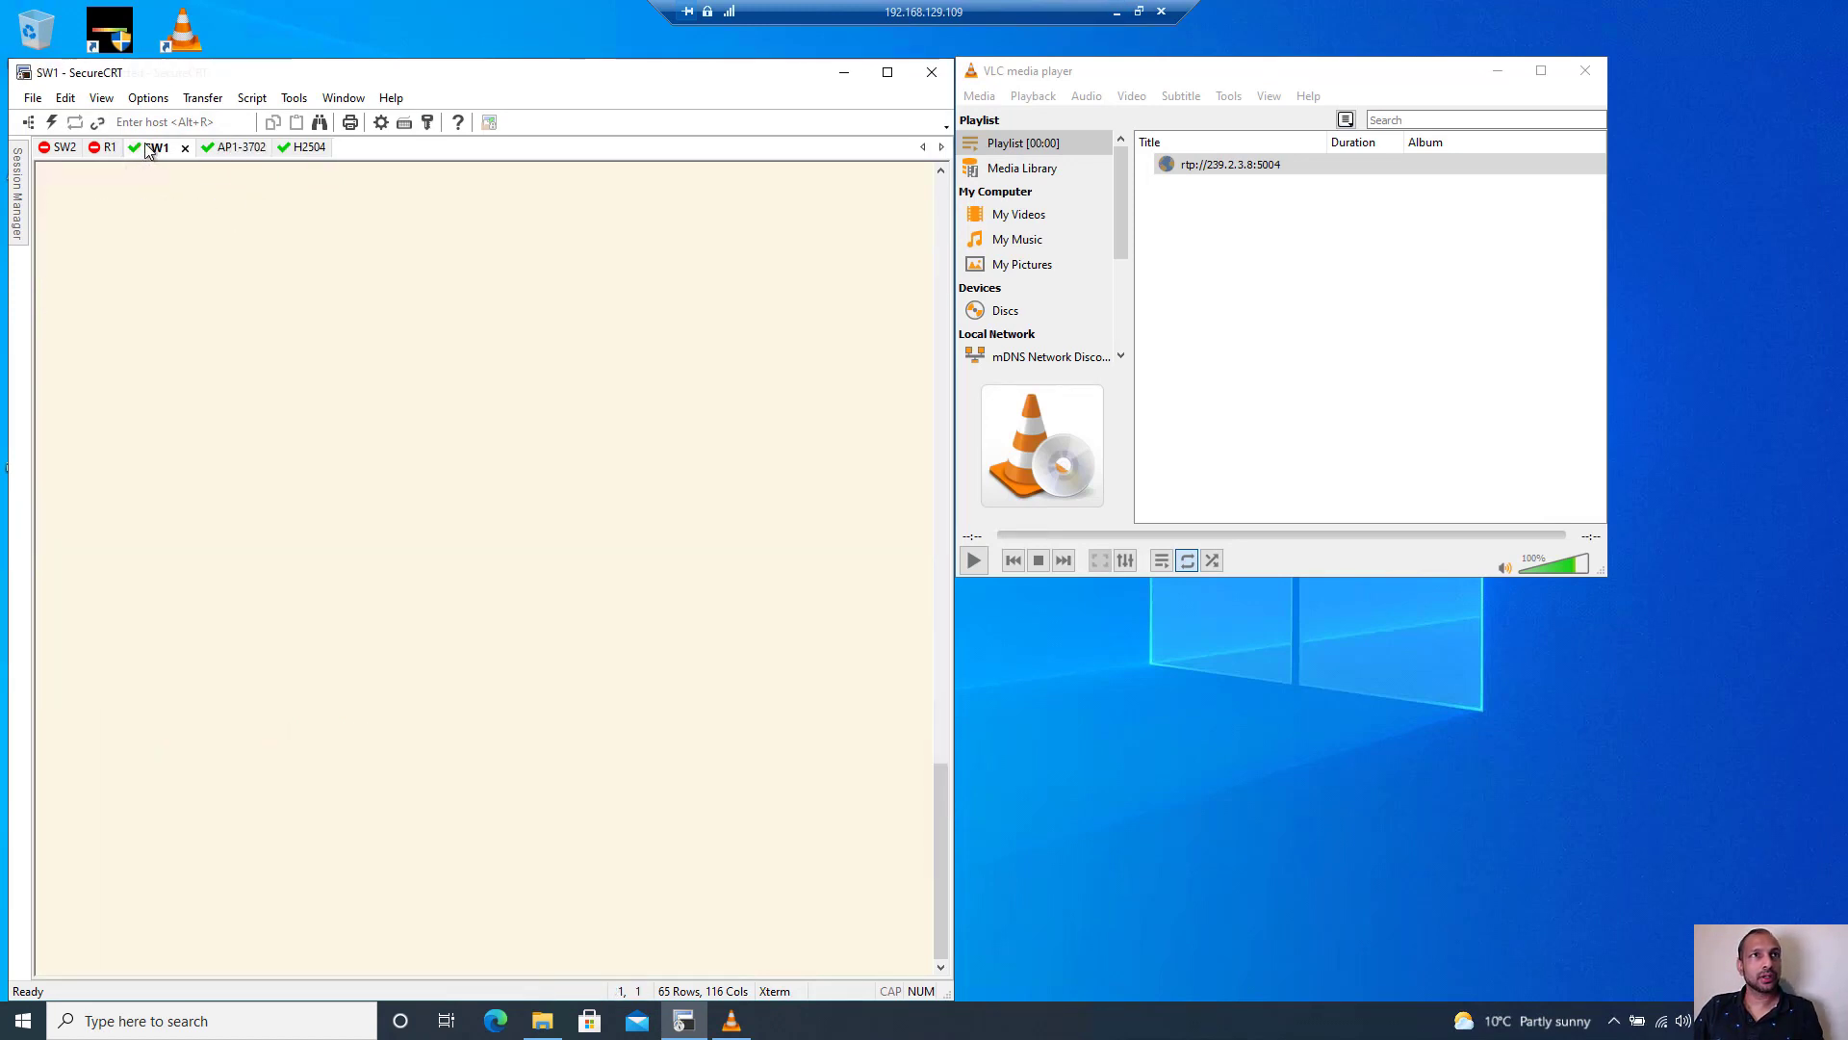
key("Return")
key("Return")
key("Return")
type("sh run int g1")
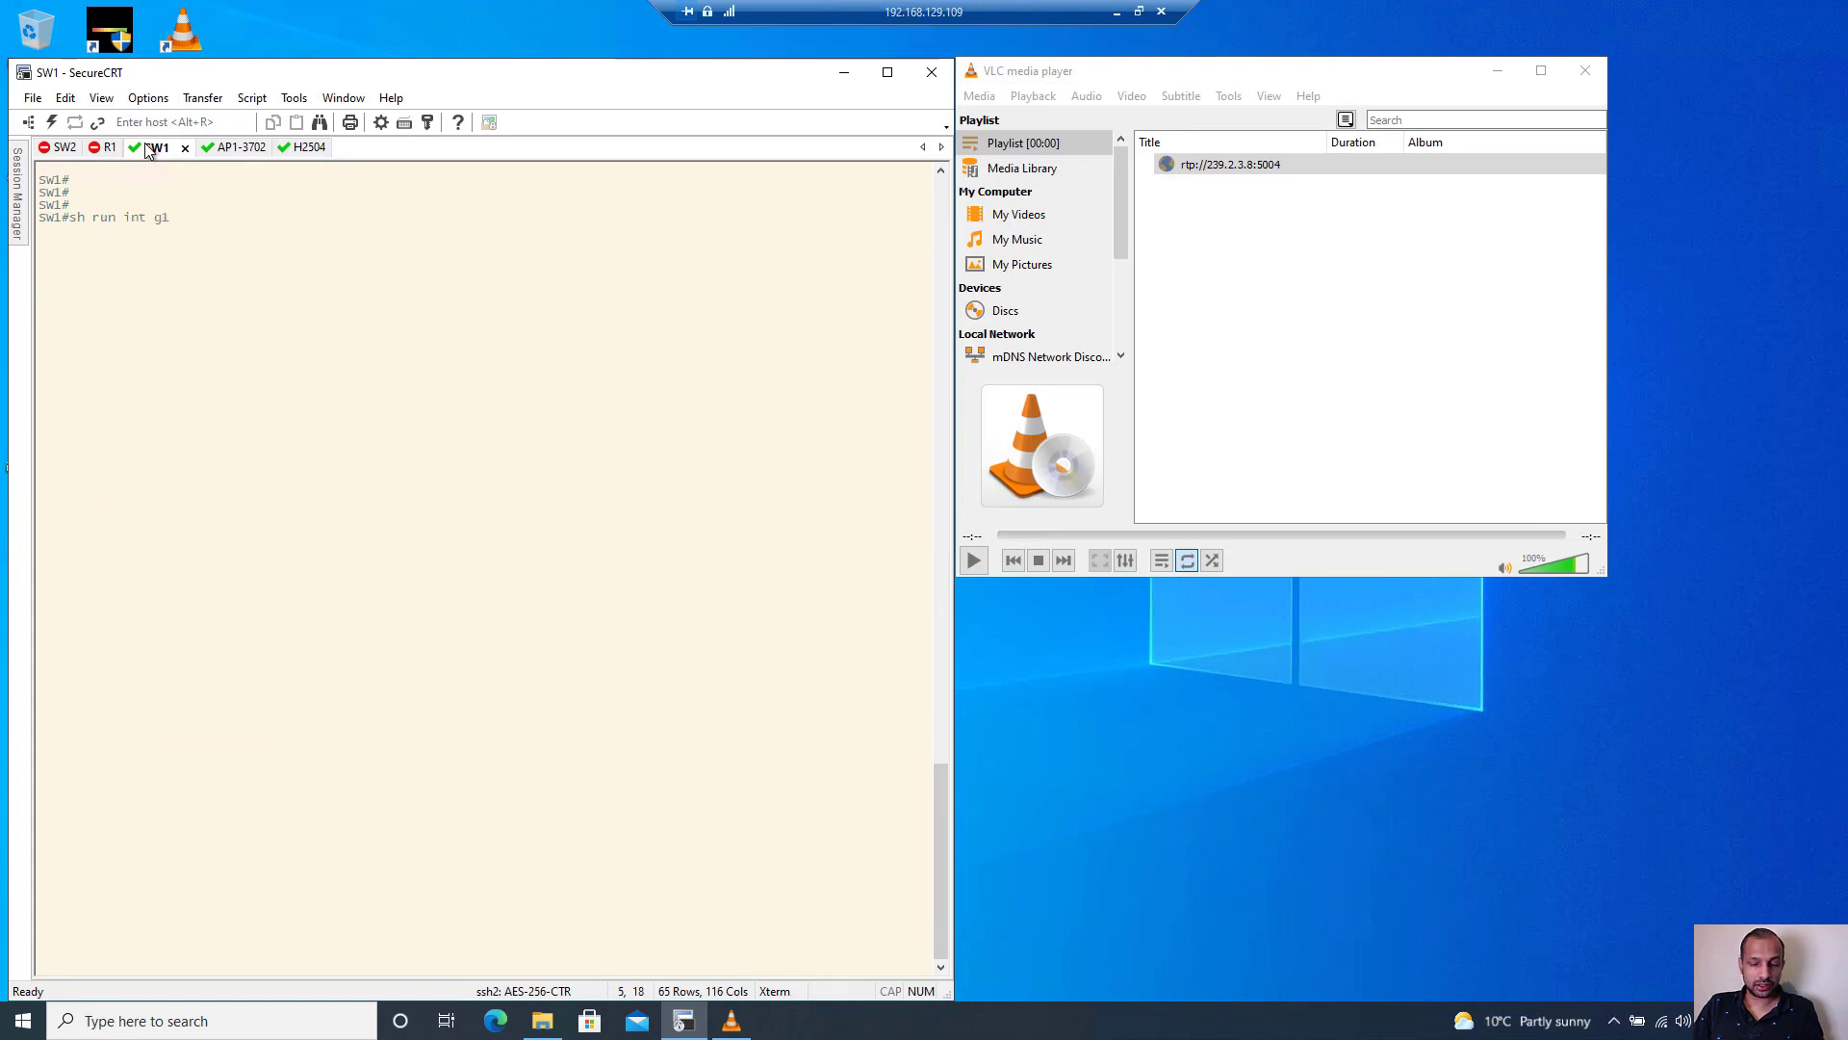
type("/0/6")
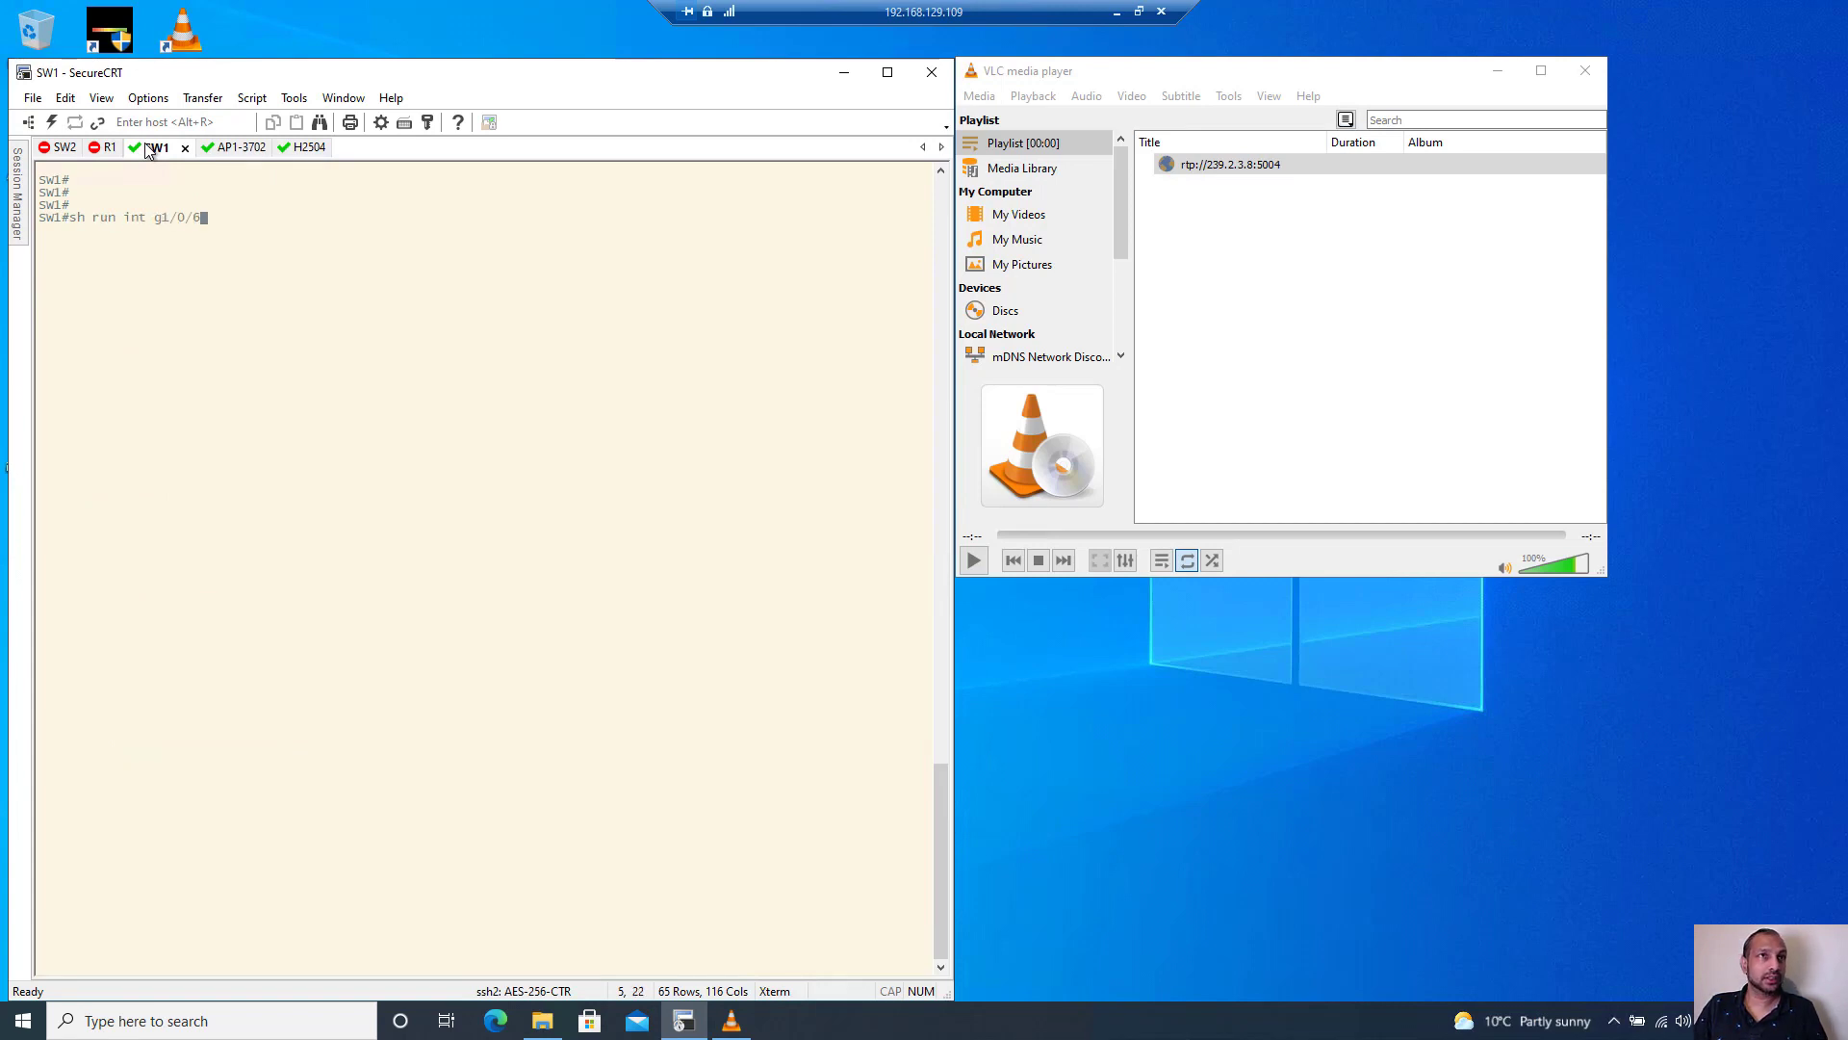
key("Return")
Examine the description, allowed VLAN and native VLAN lines in the interface configuration of the switch port
mouse_move(140, 293)
left_mouse_down()
mouse_move(113, 308)
mouse_move(202, 301)
mouse_move(122, 306)
left_mouse_up()
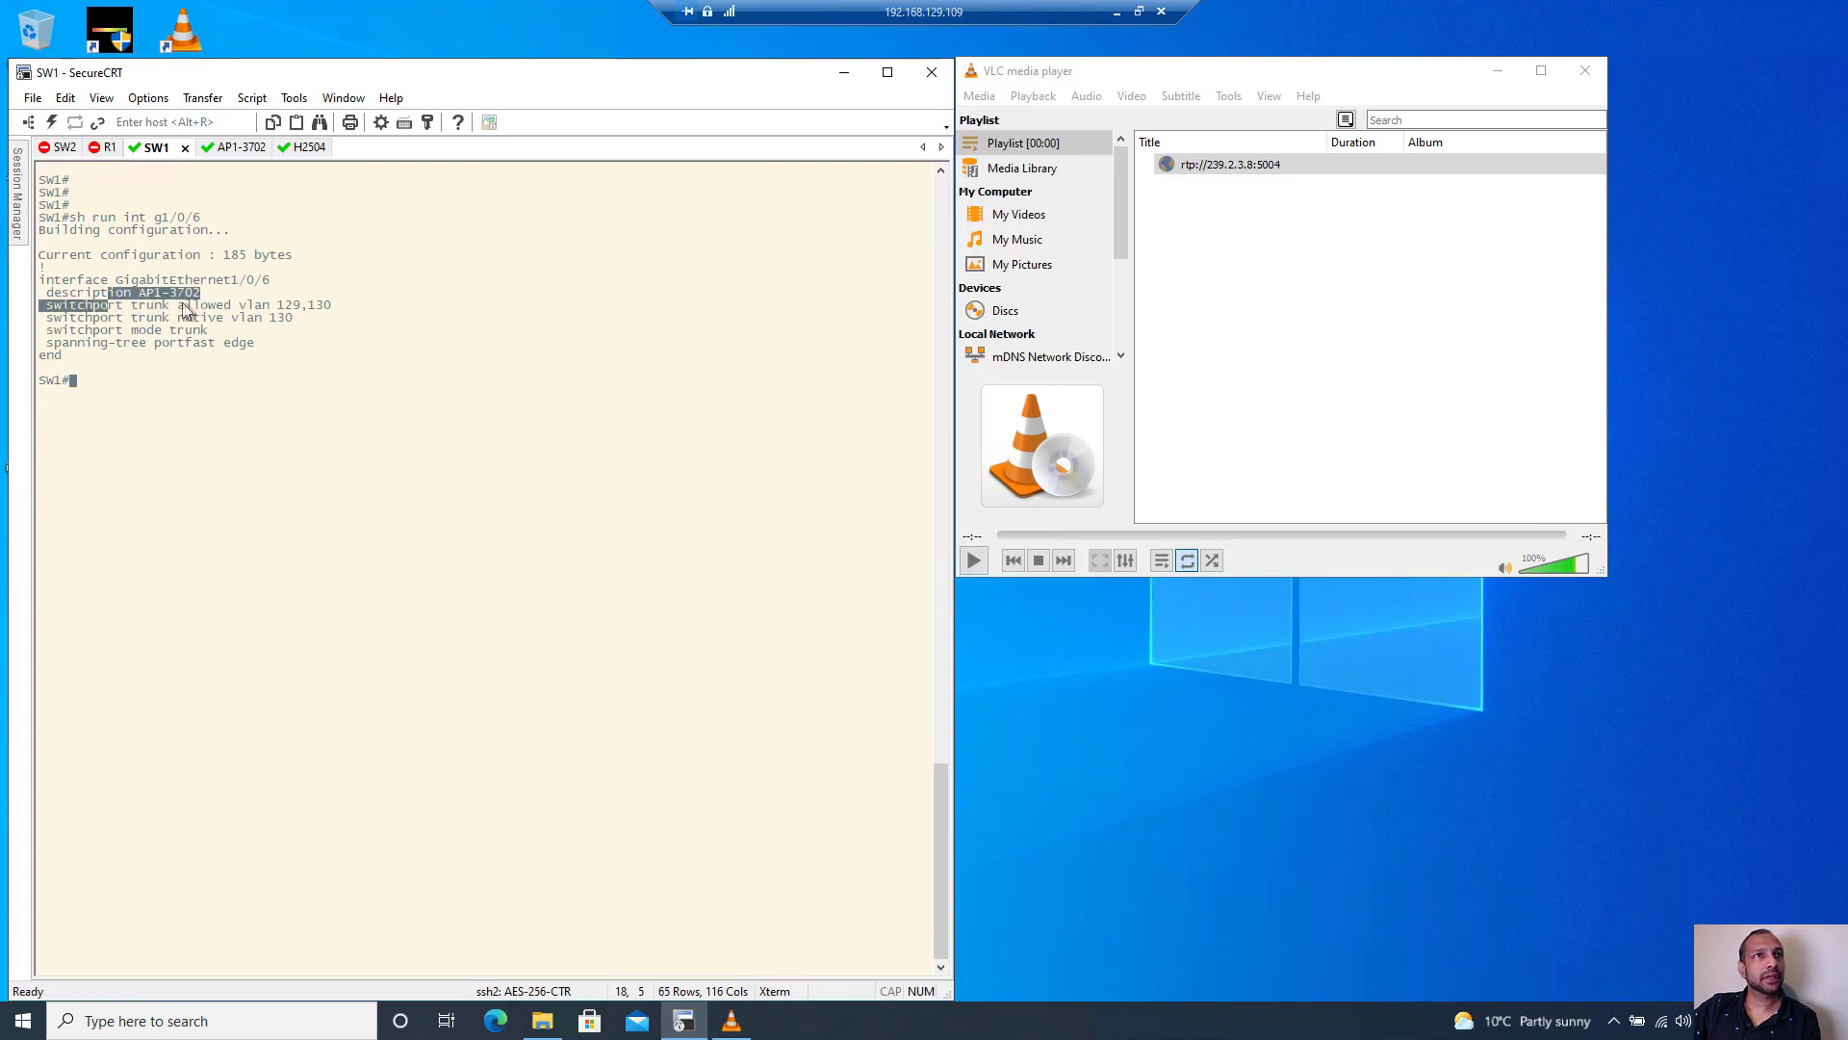
left_click(265, 325)
left_click_drag(292, 319, 47, 322)
left_click_drag(332, 308, 46, 327)
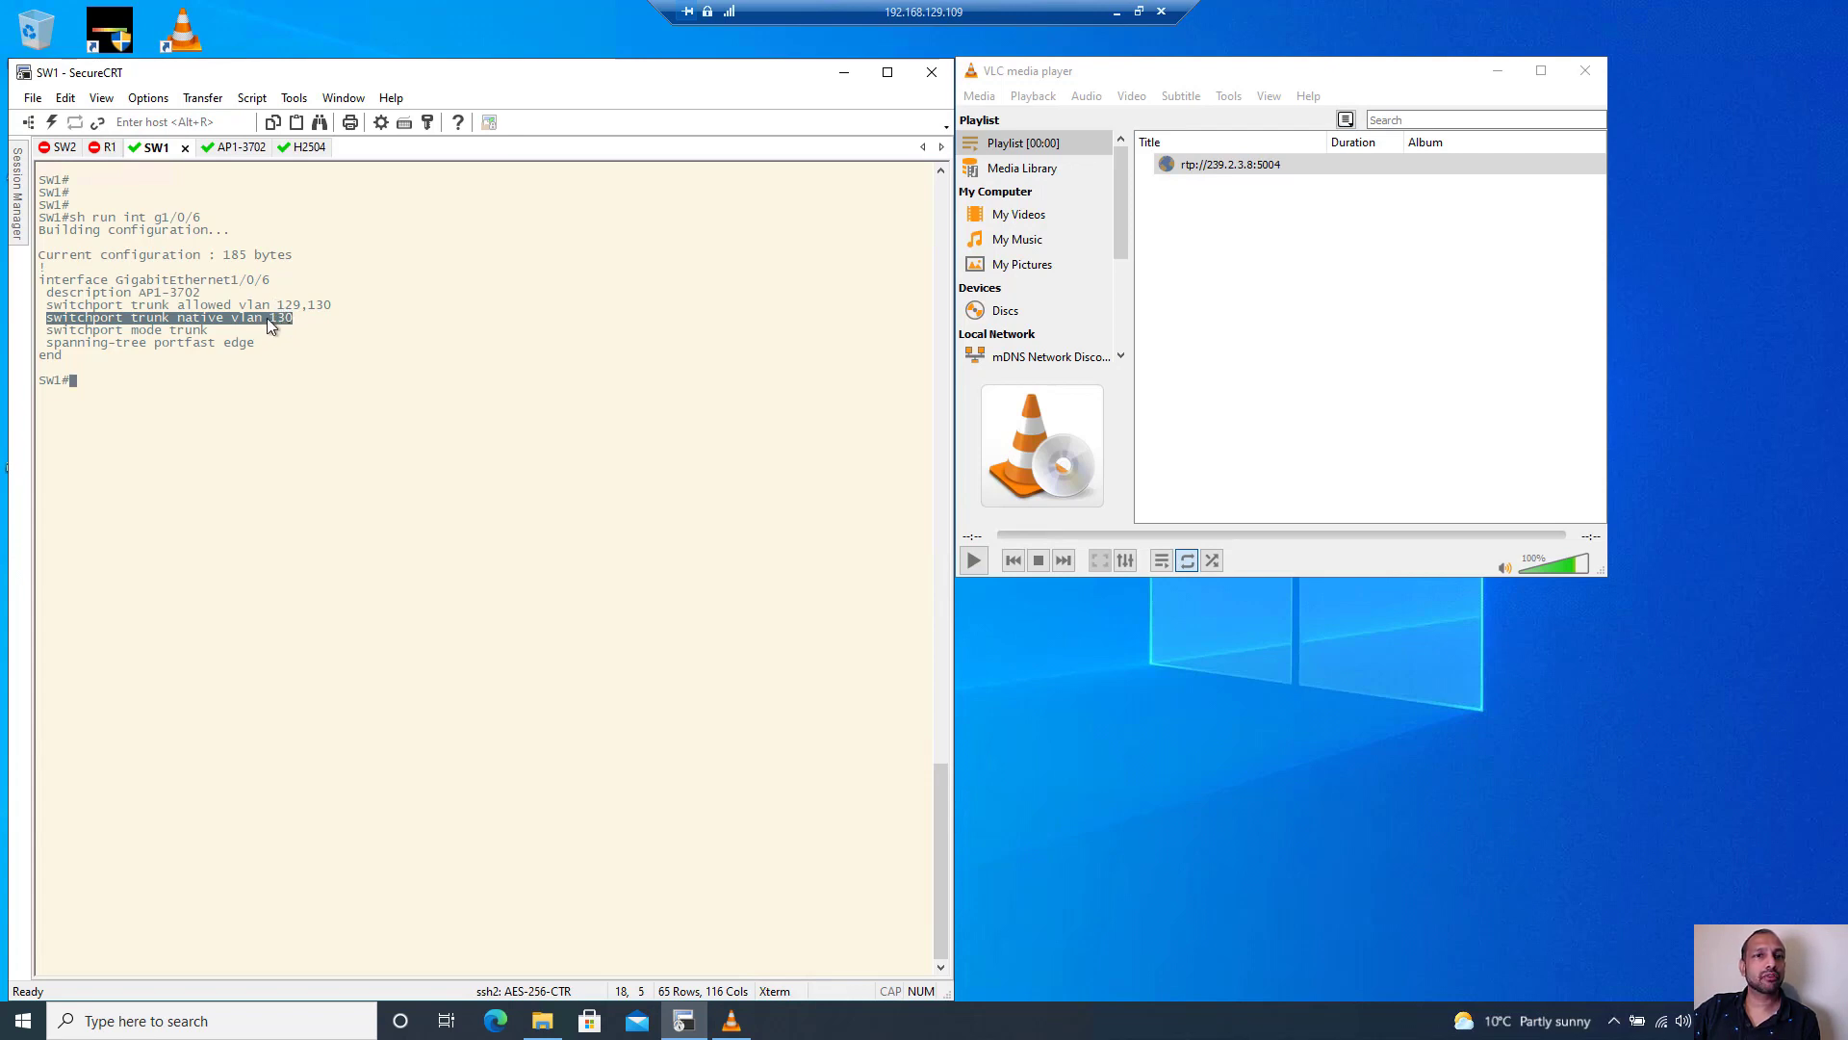
Return to the wireless controller page and examine the group's native VLAN ID, WLAN ID, and VLAN mapped to Rockstar-Mcast
left_click(1113, 15)
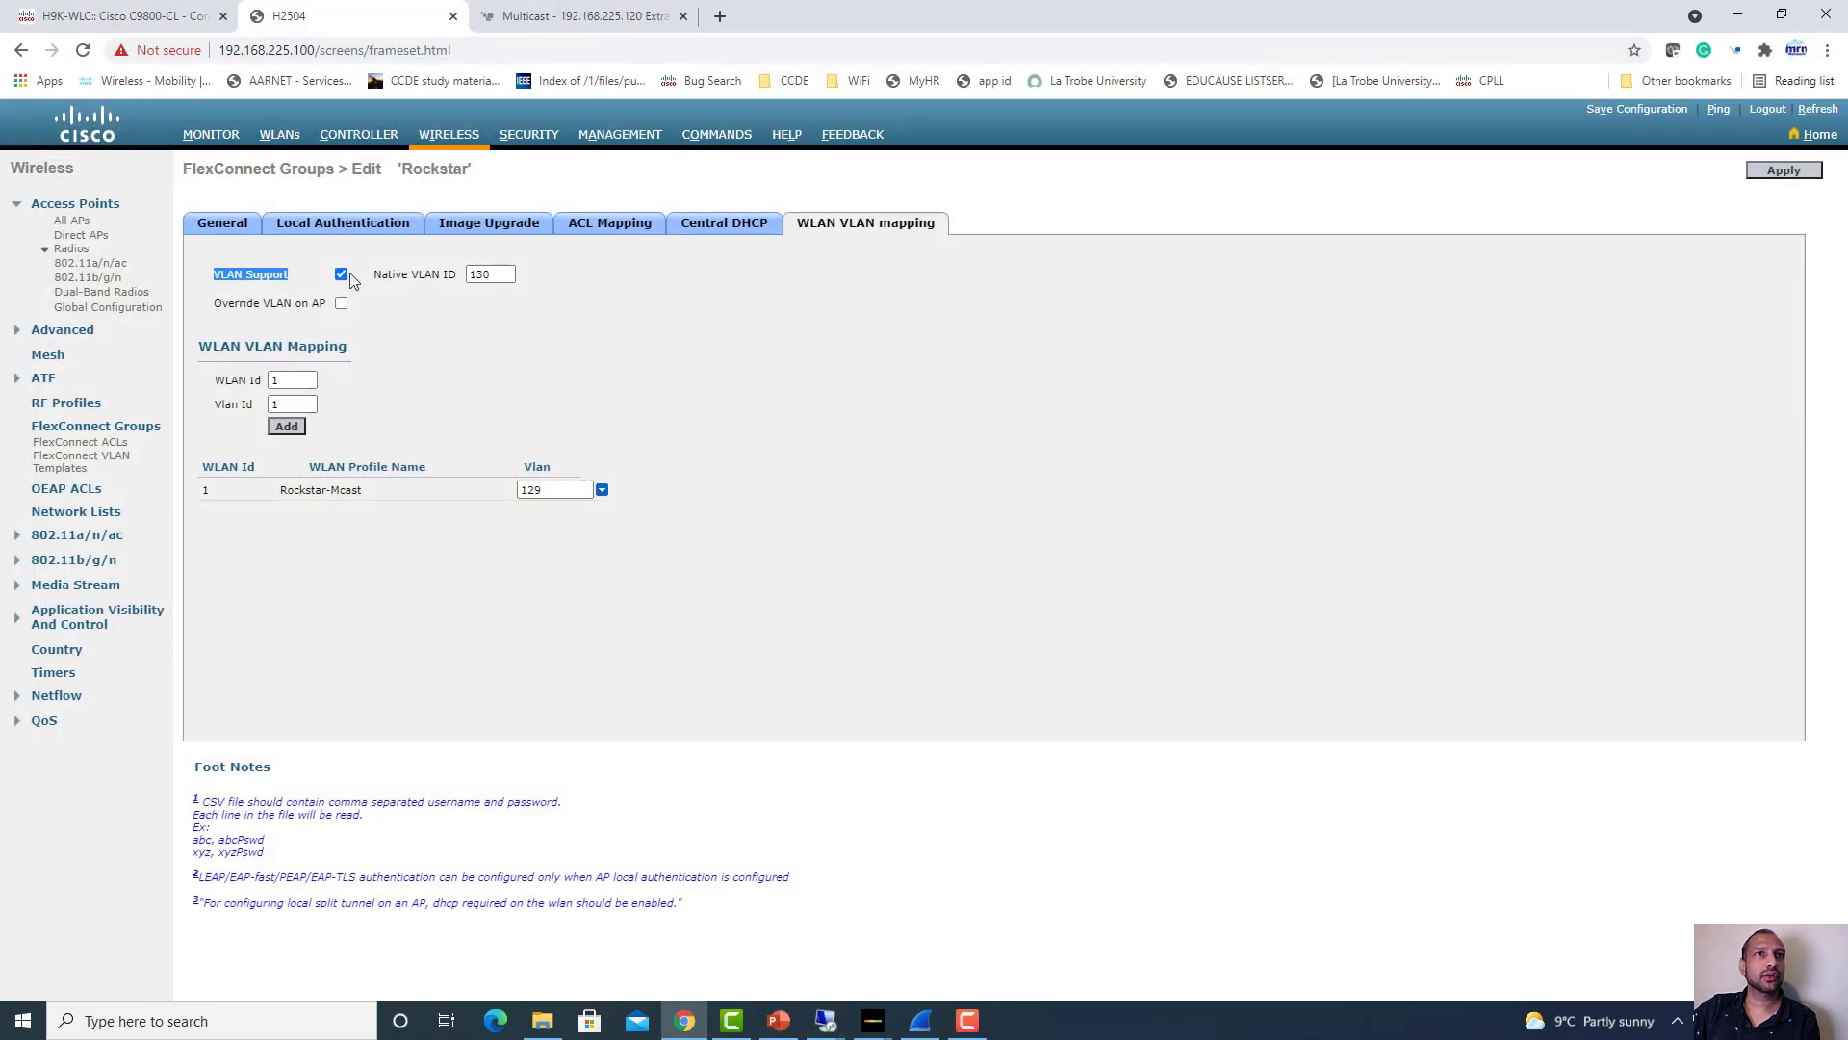
left_click(296, 276)
left_click_drag(380, 278, 511, 278)
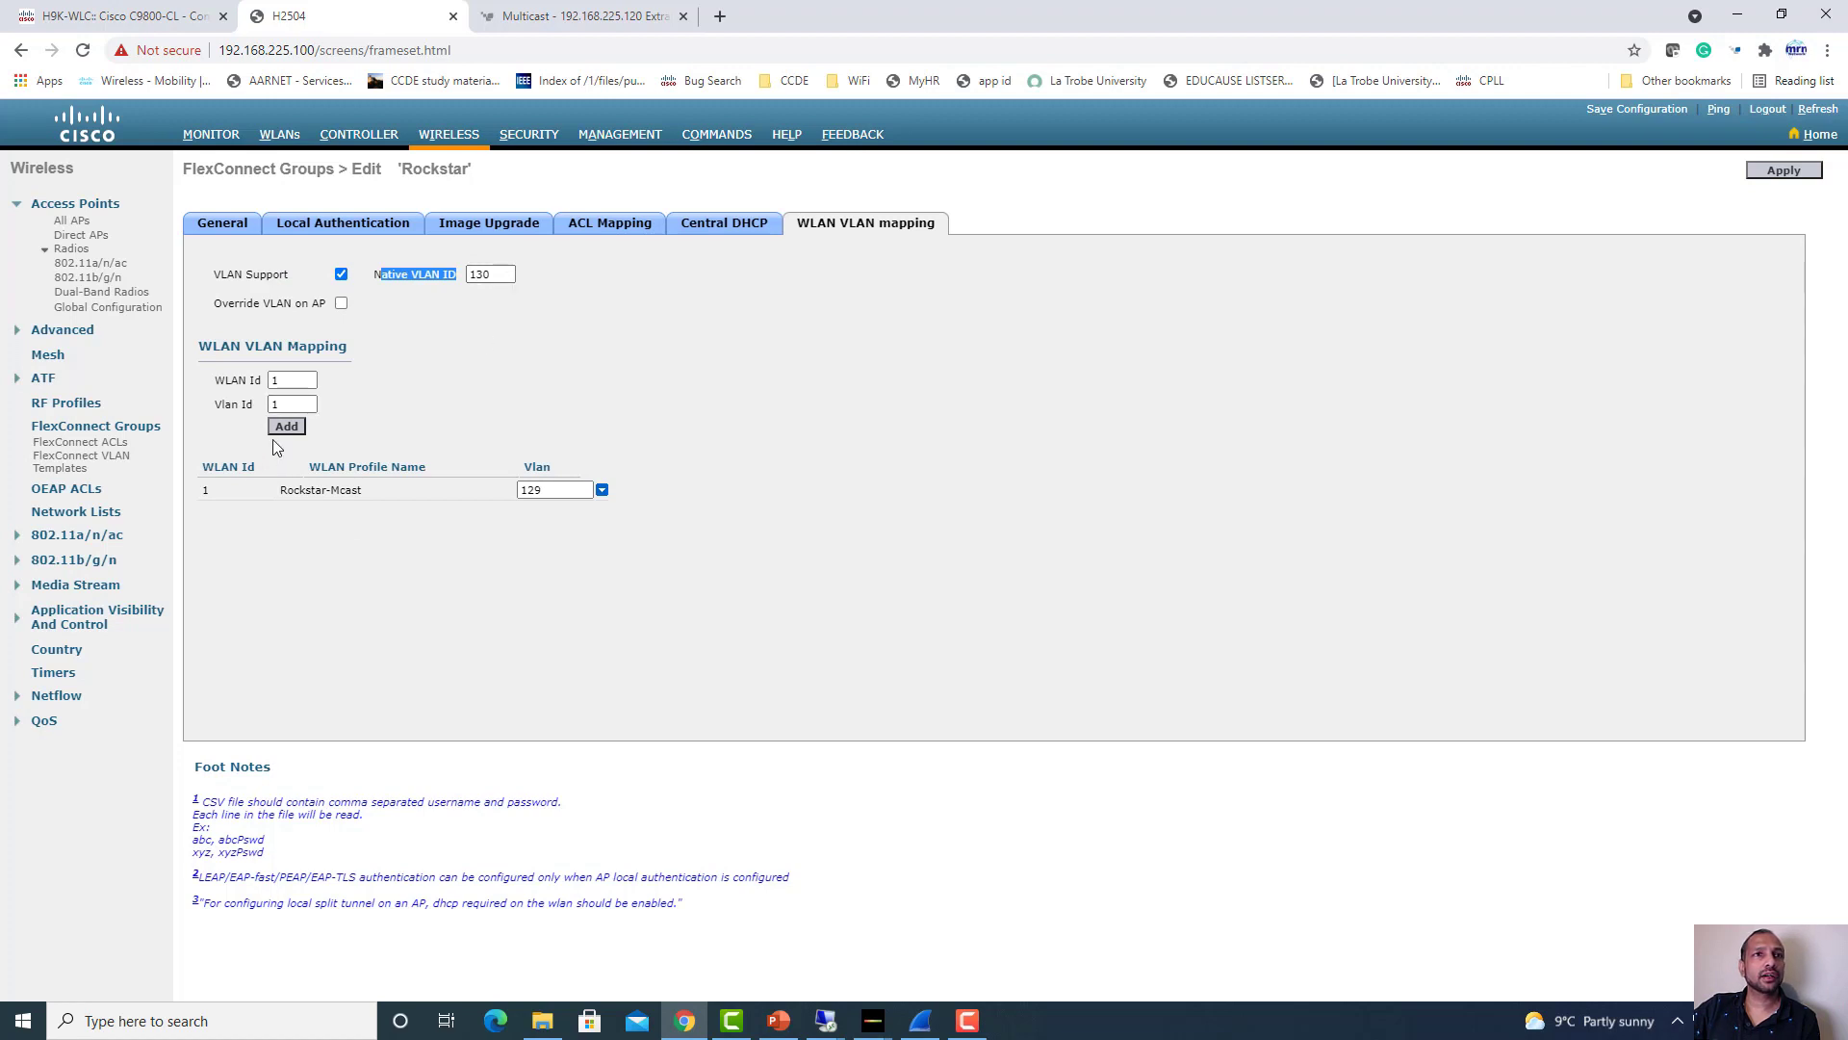
left_click_drag(214, 382, 272, 406)
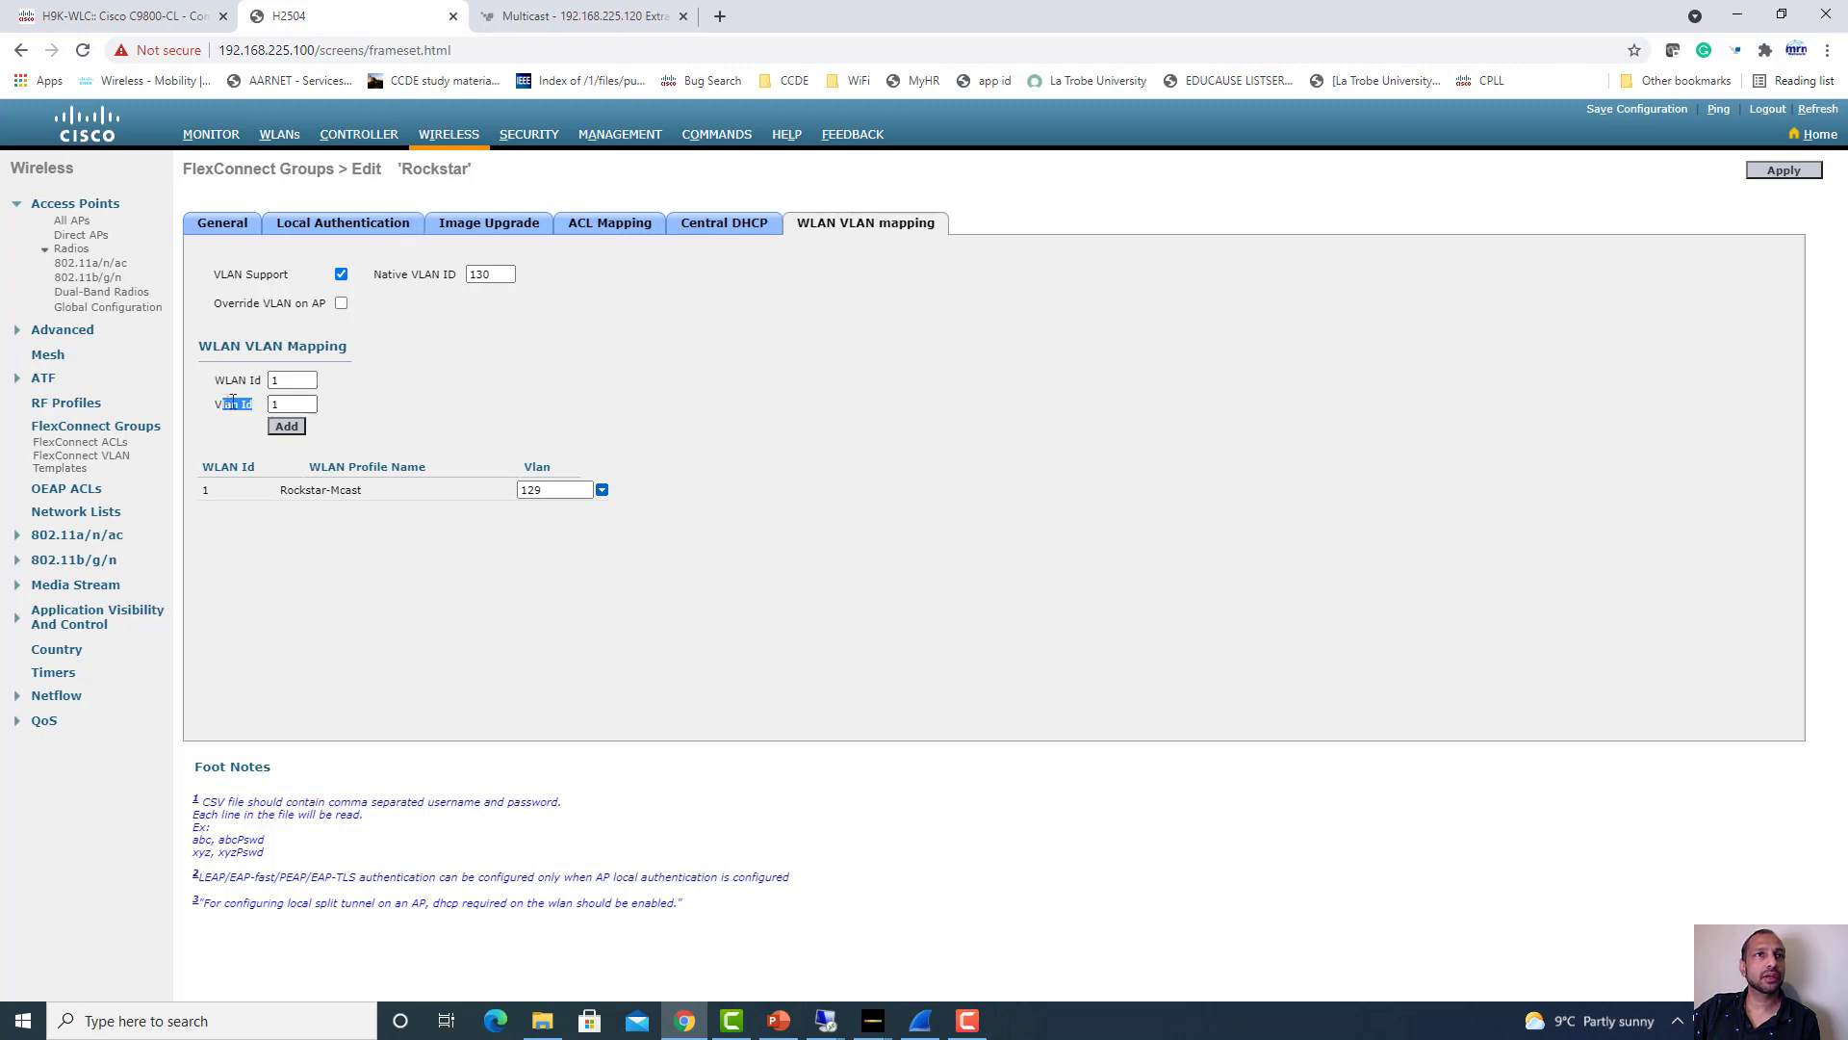
left_click(284, 382)
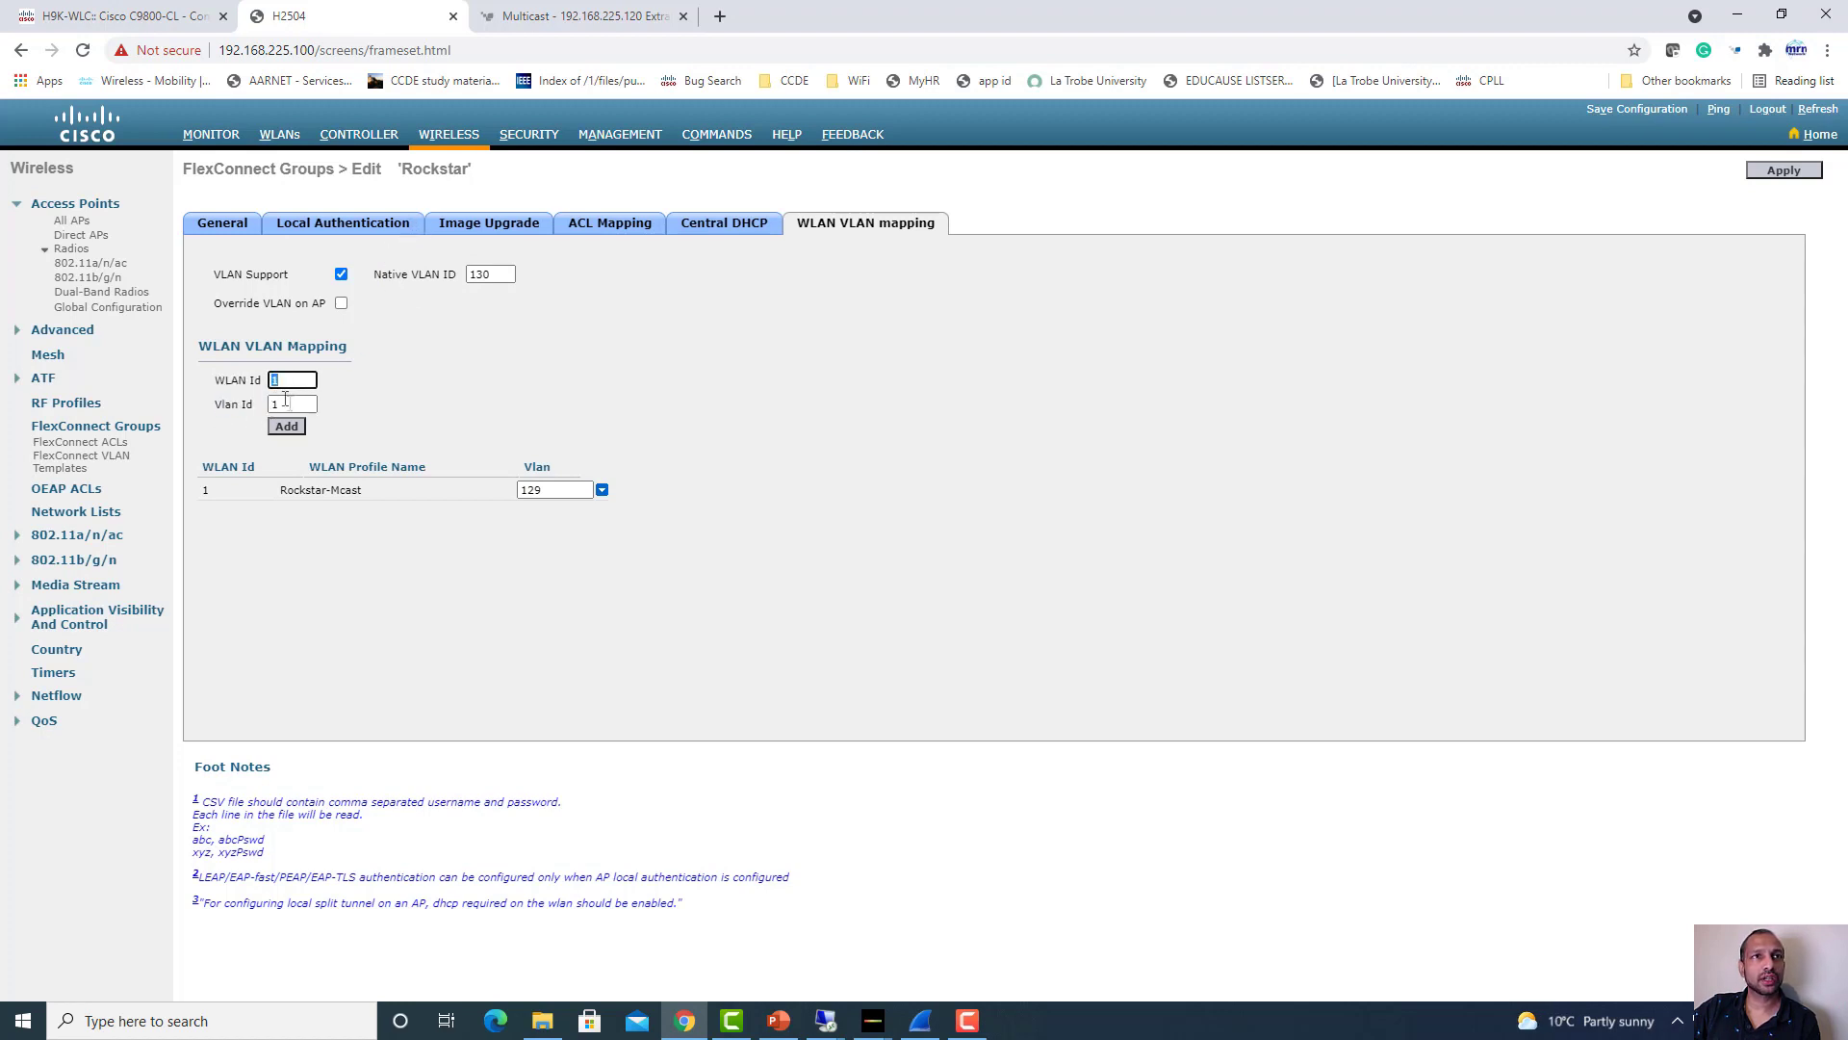
left_click_drag(544, 490, 516, 496)
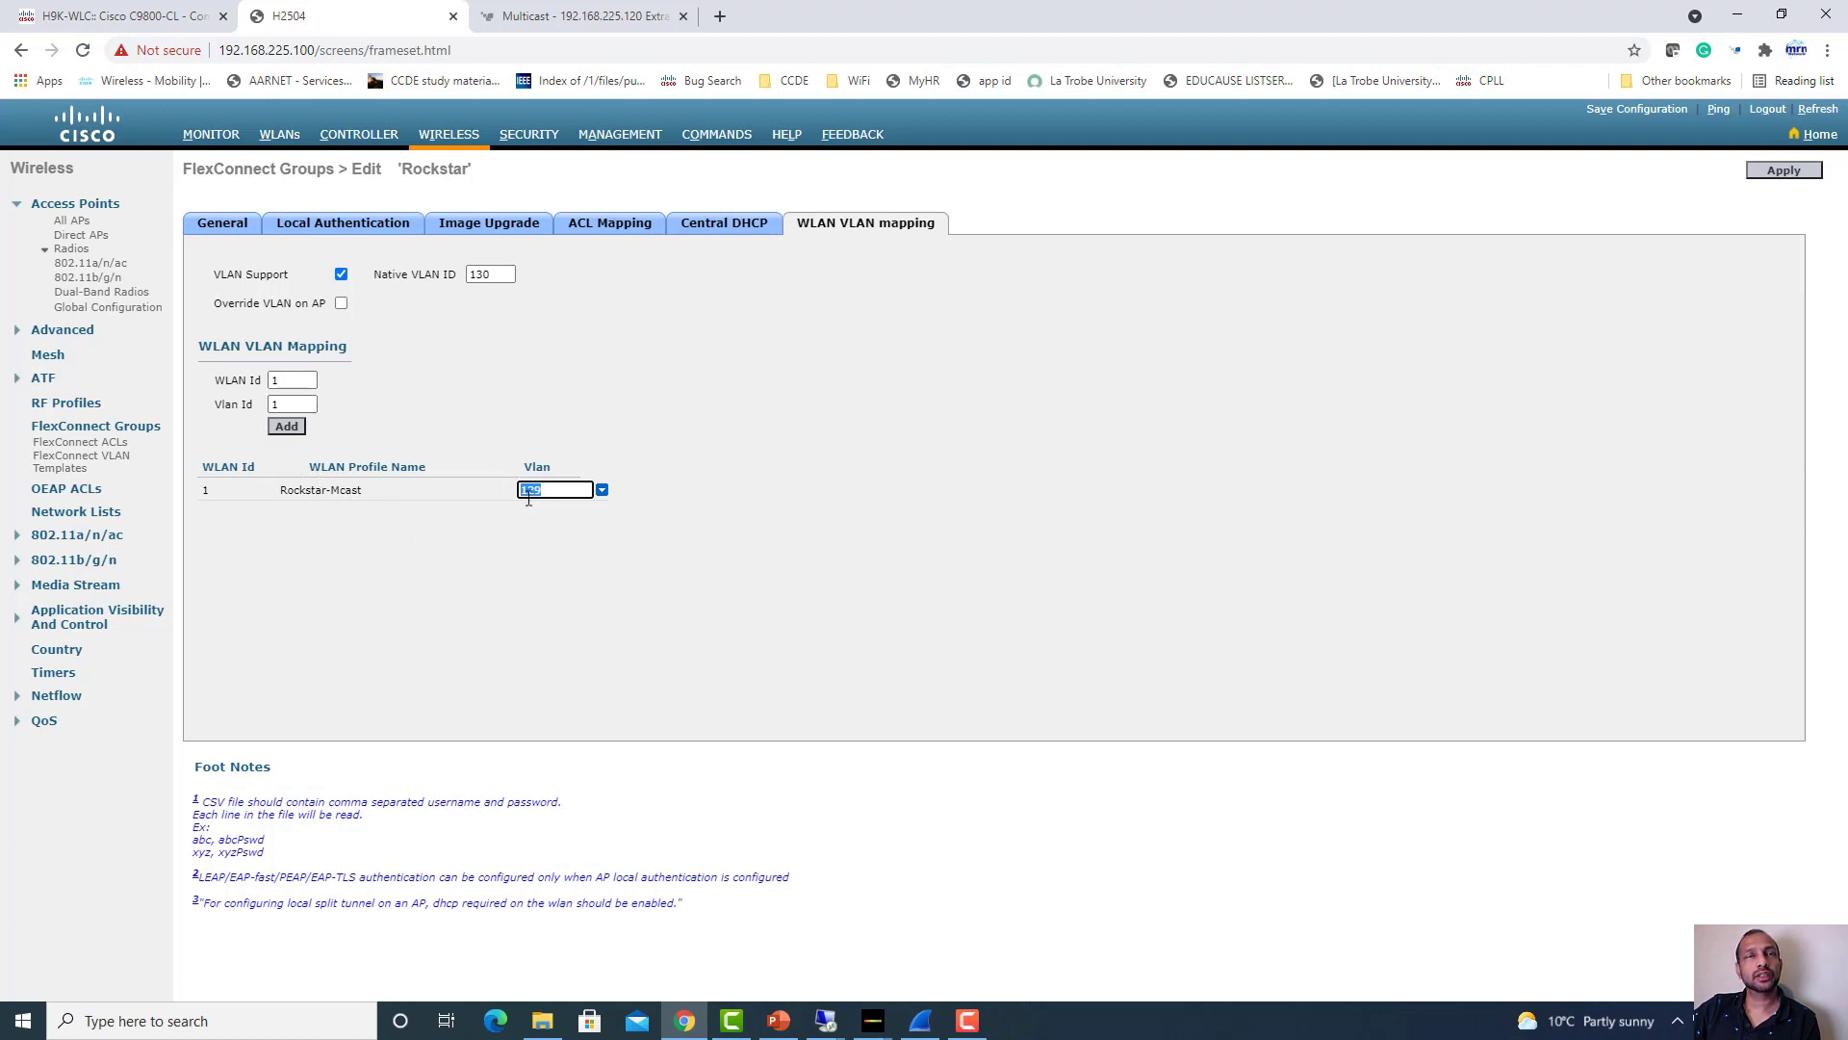
Recheck SW1's trunk port configuration on the 192.168.129.109 remote desktop and return to the wireless controller page
left_click(825, 1017)
left_click(693, 952)
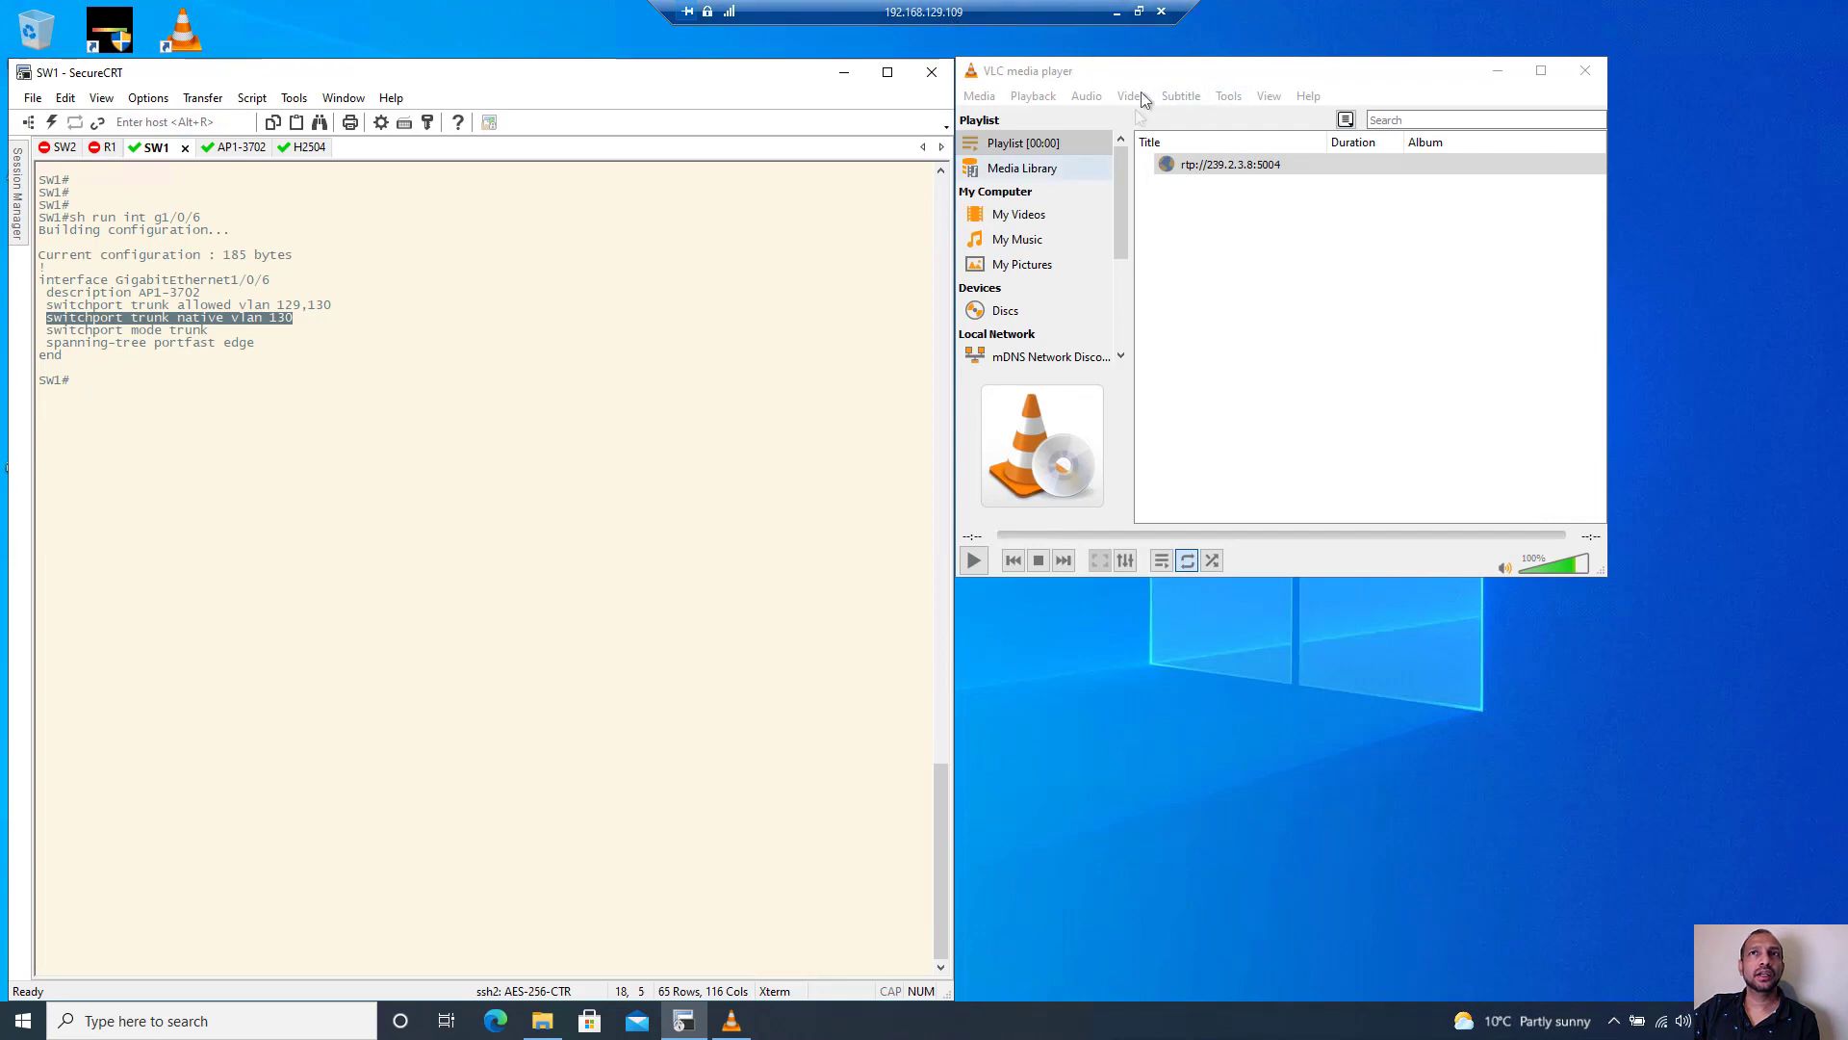
left_click(1117, 12)
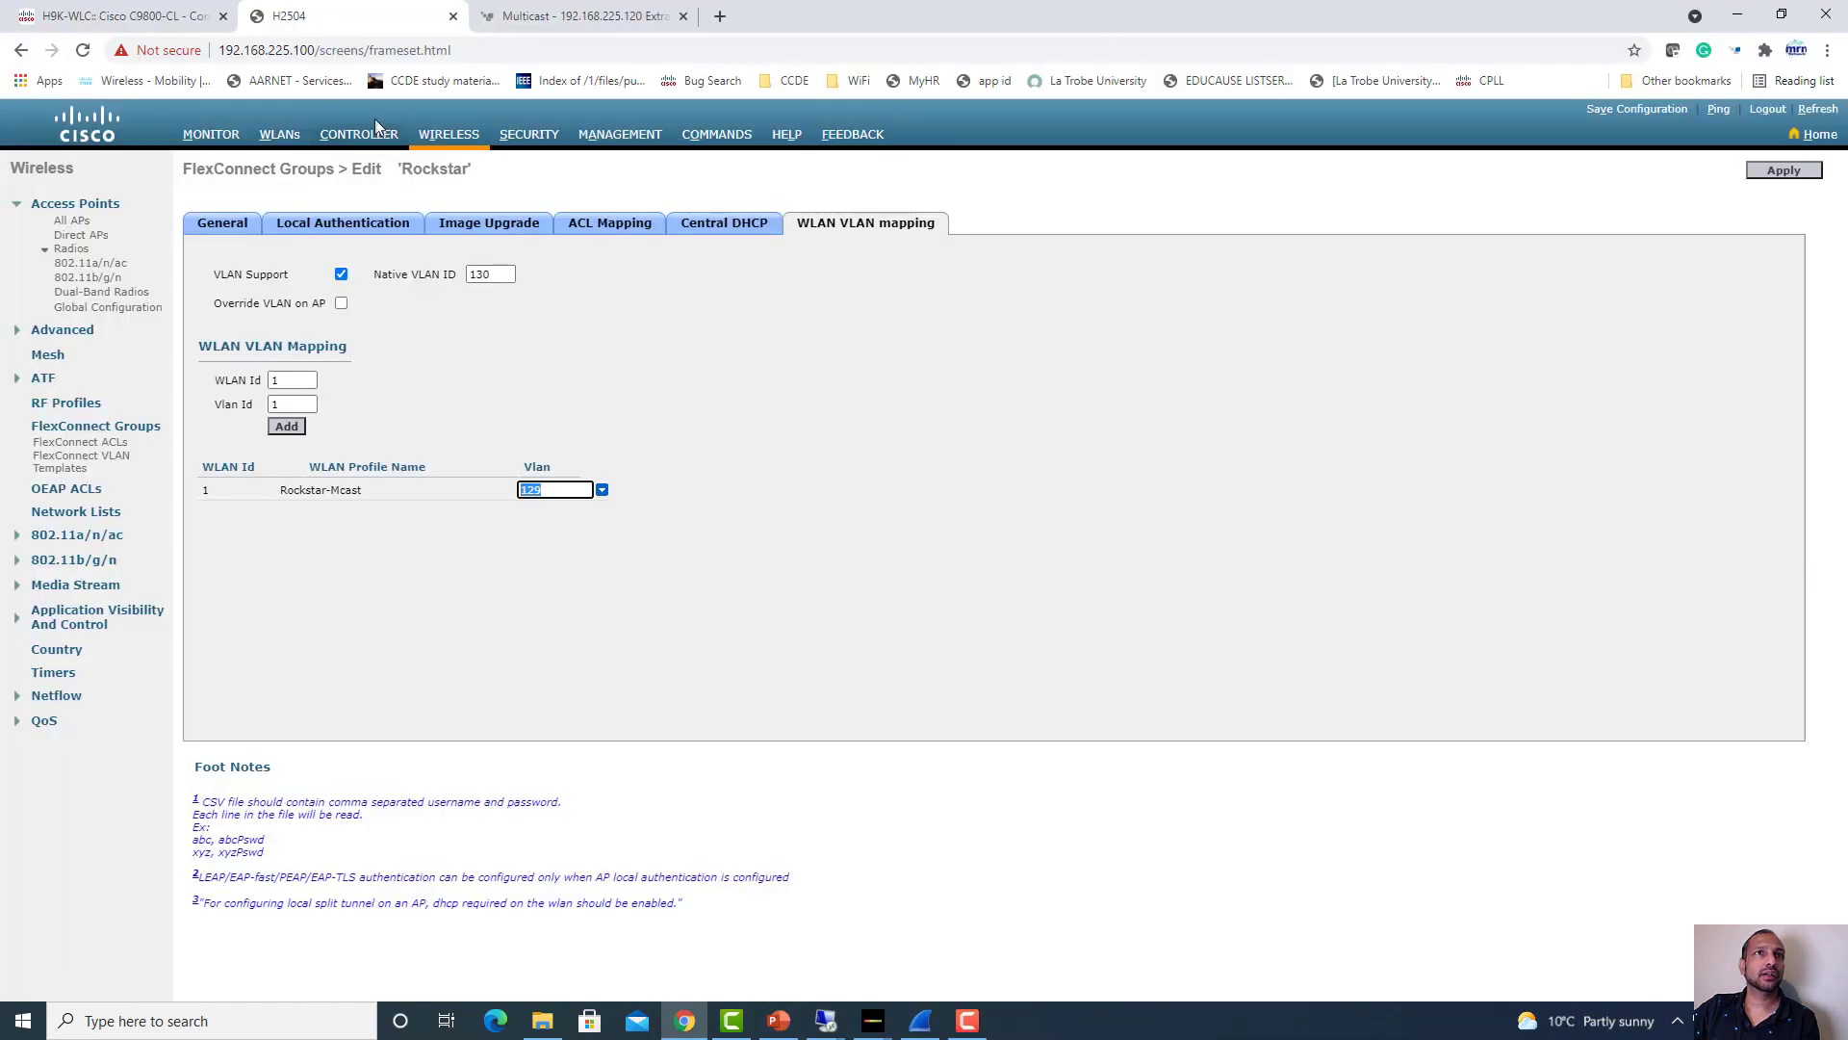
Open the controller's list of monitored clients and examine the IP address of the client associated with AP1-C3702
left_click(211, 134)
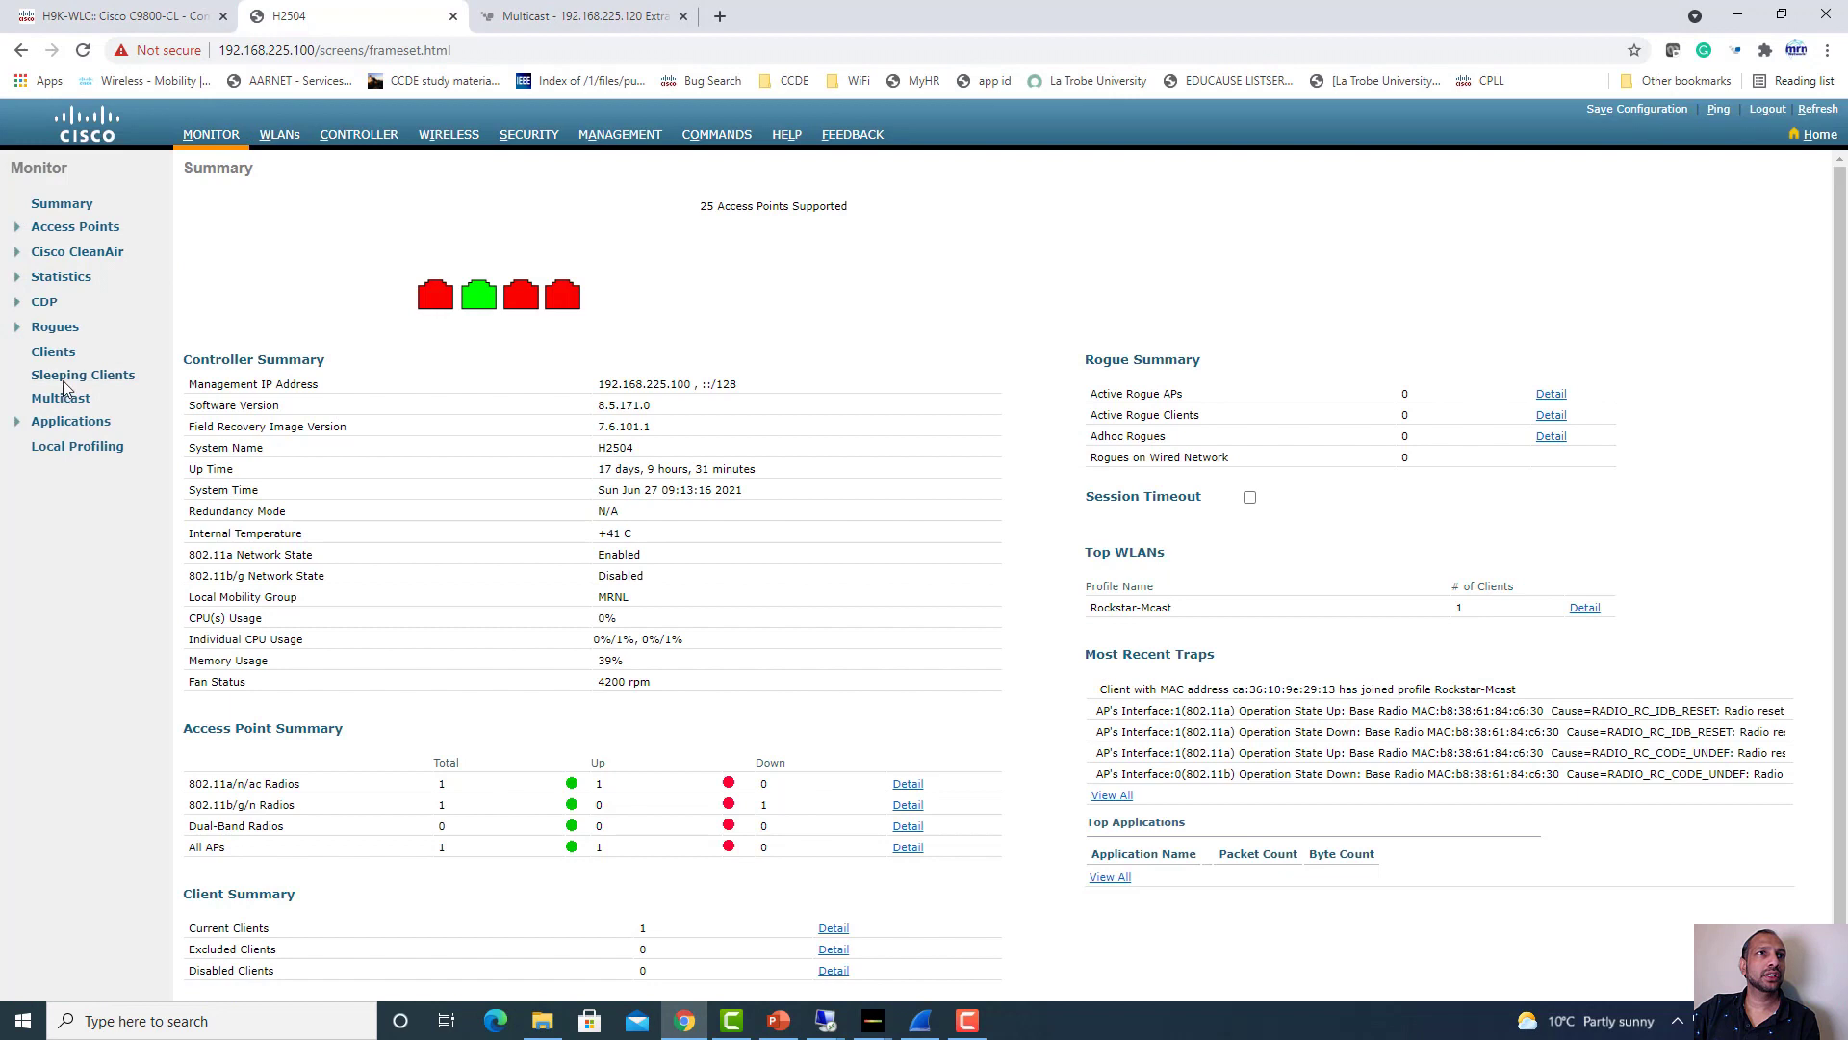
left_click(53, 351)
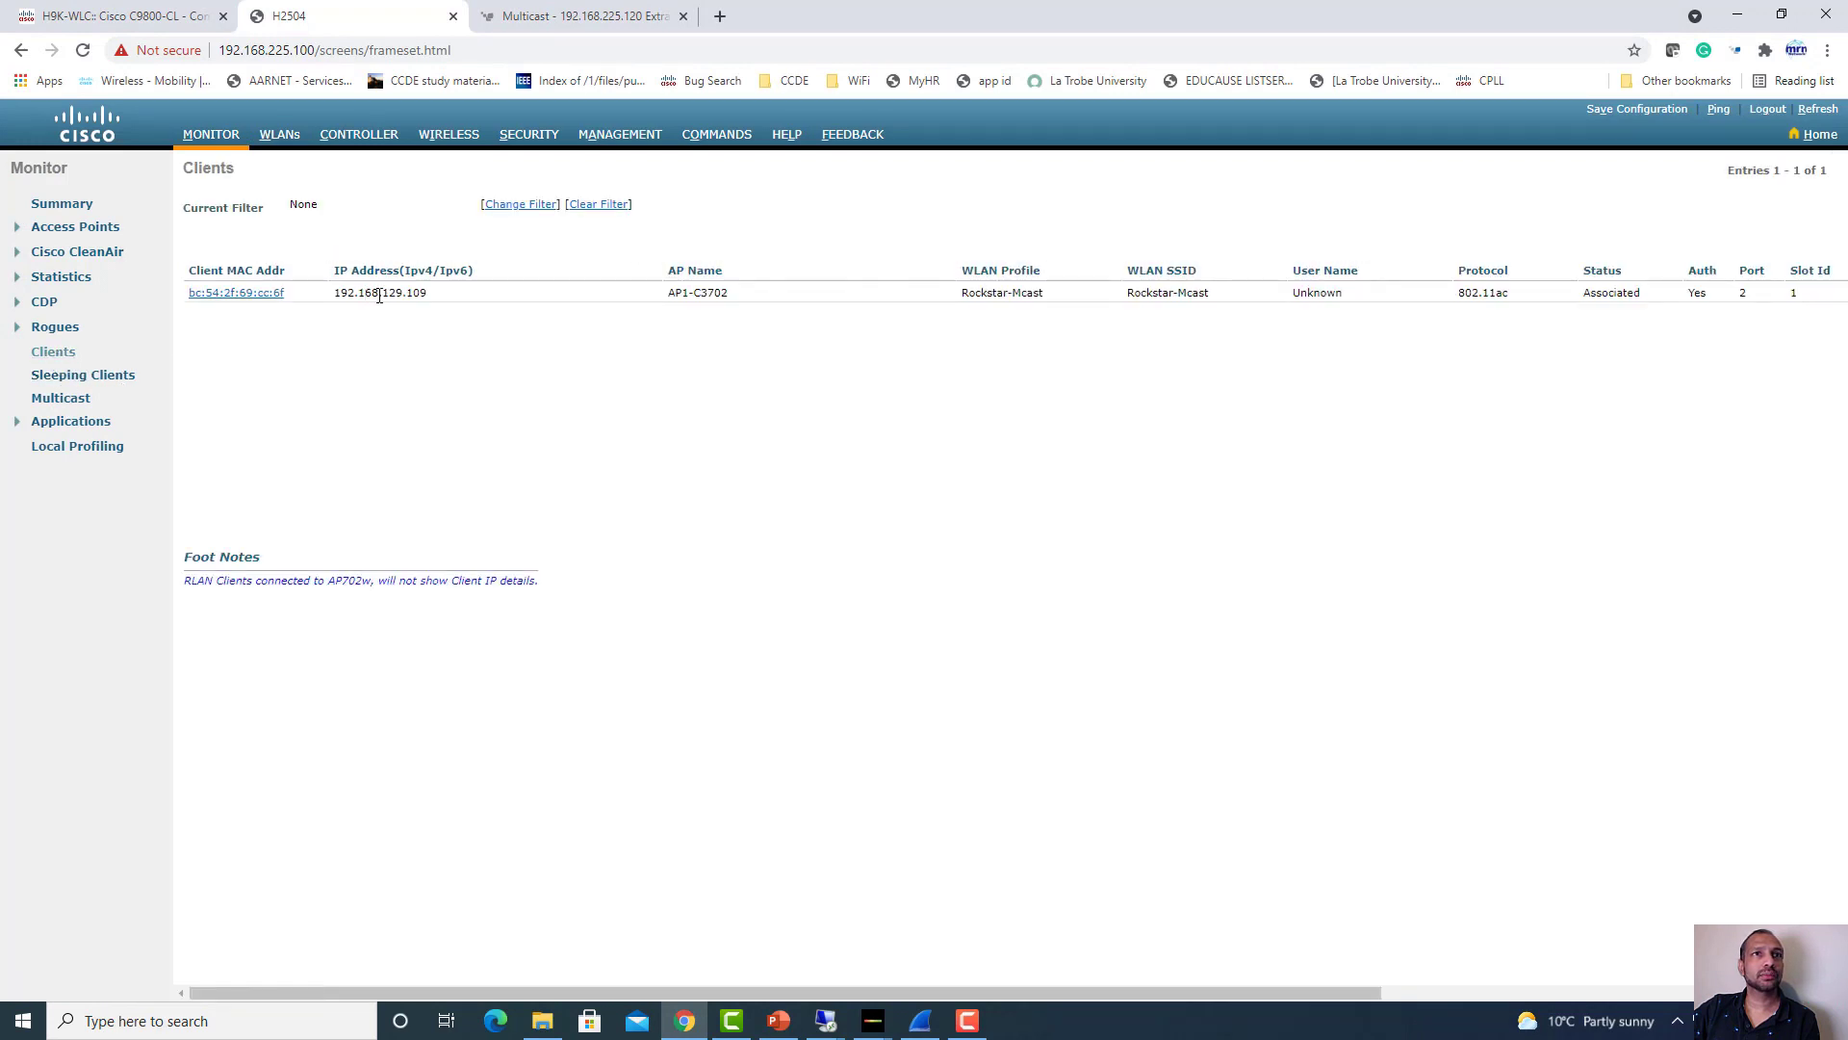
left_click_drag(334, 291, 449, 298)
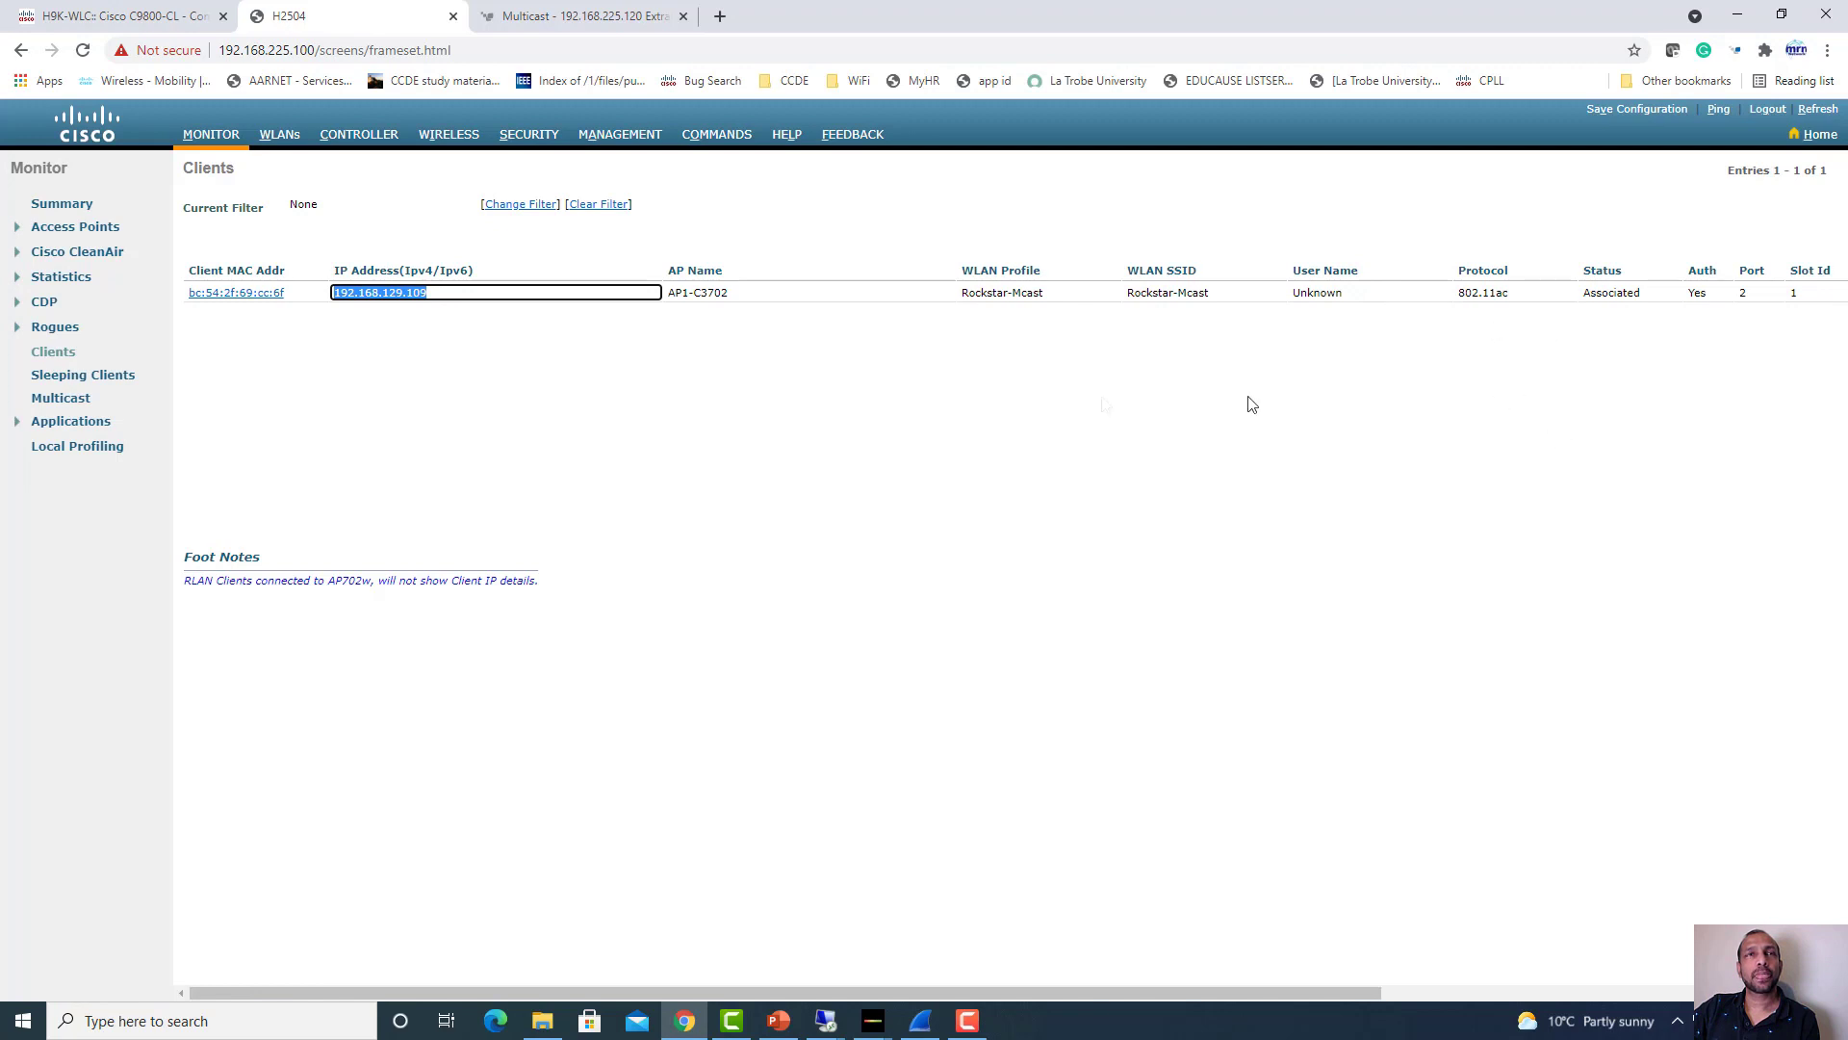
Switch to SW1 on the 192.168.129.109 remote desktop and check the output of "sh ip mroute 239.168.225.100"
left_click(826, 1020)
left_click(814, 955)
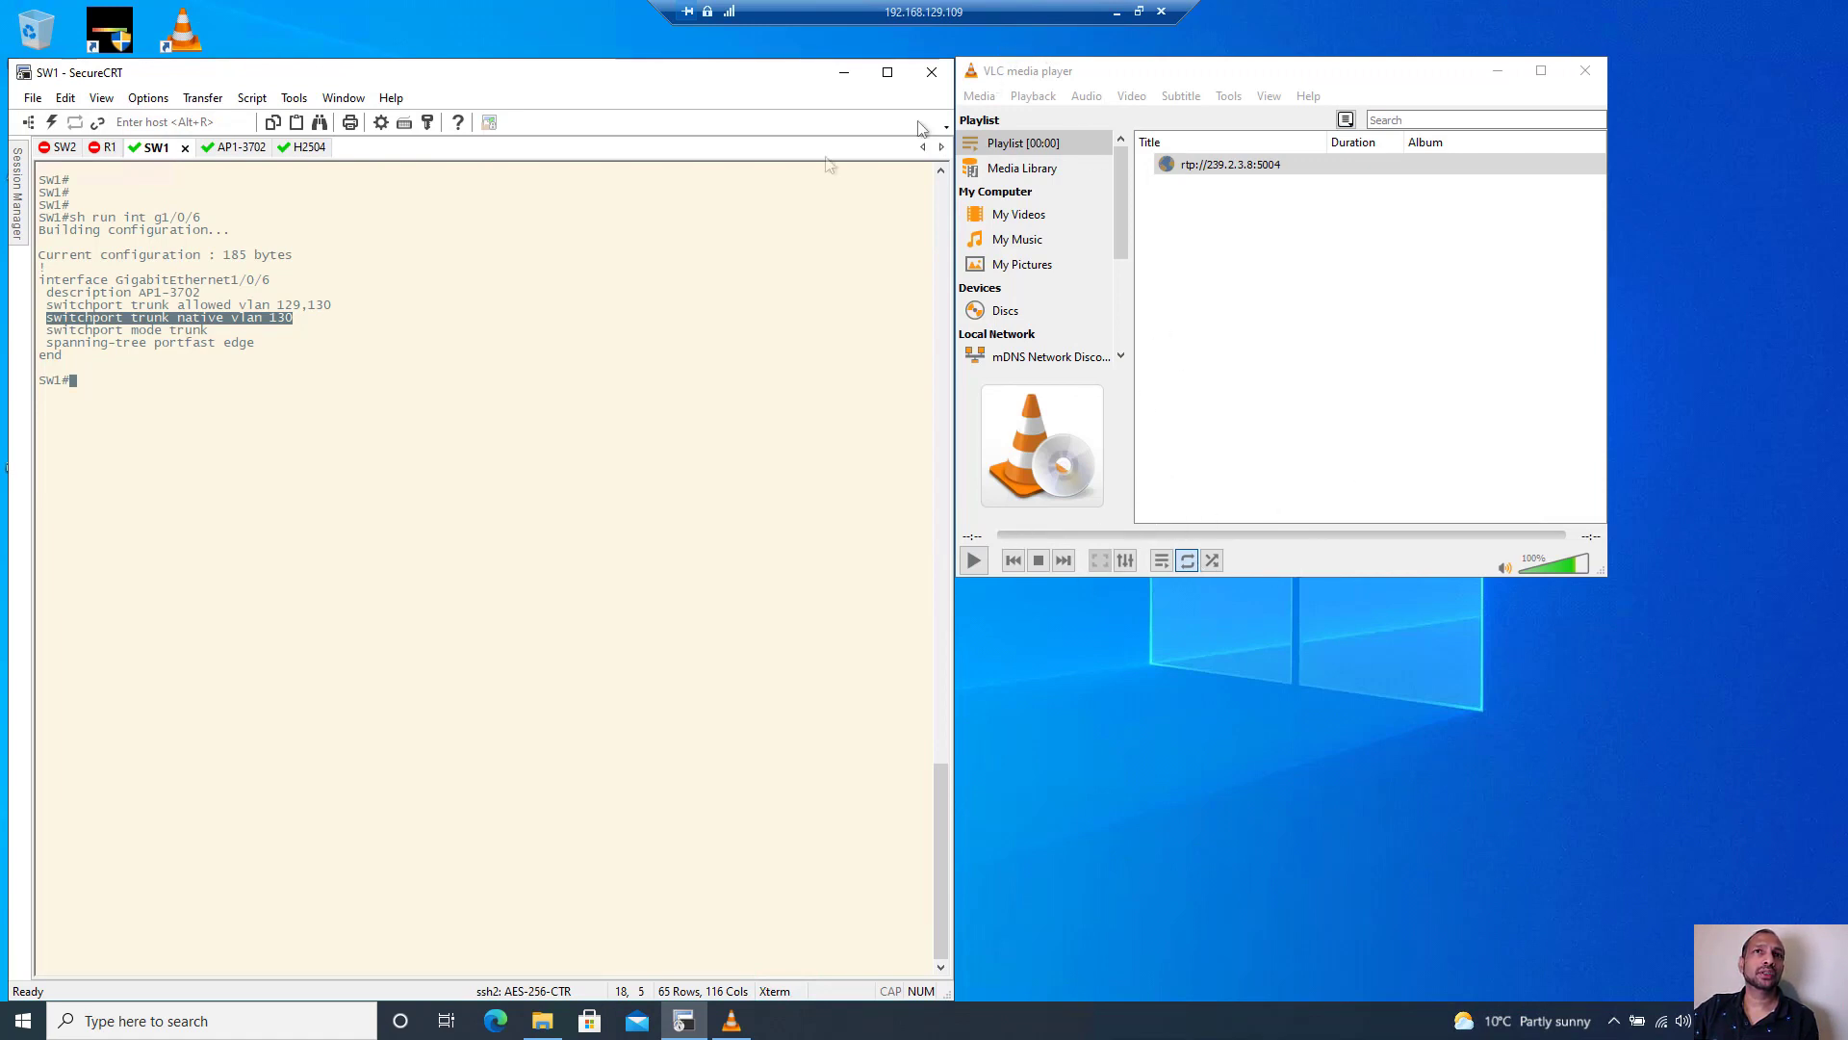
left_click(580, 309)
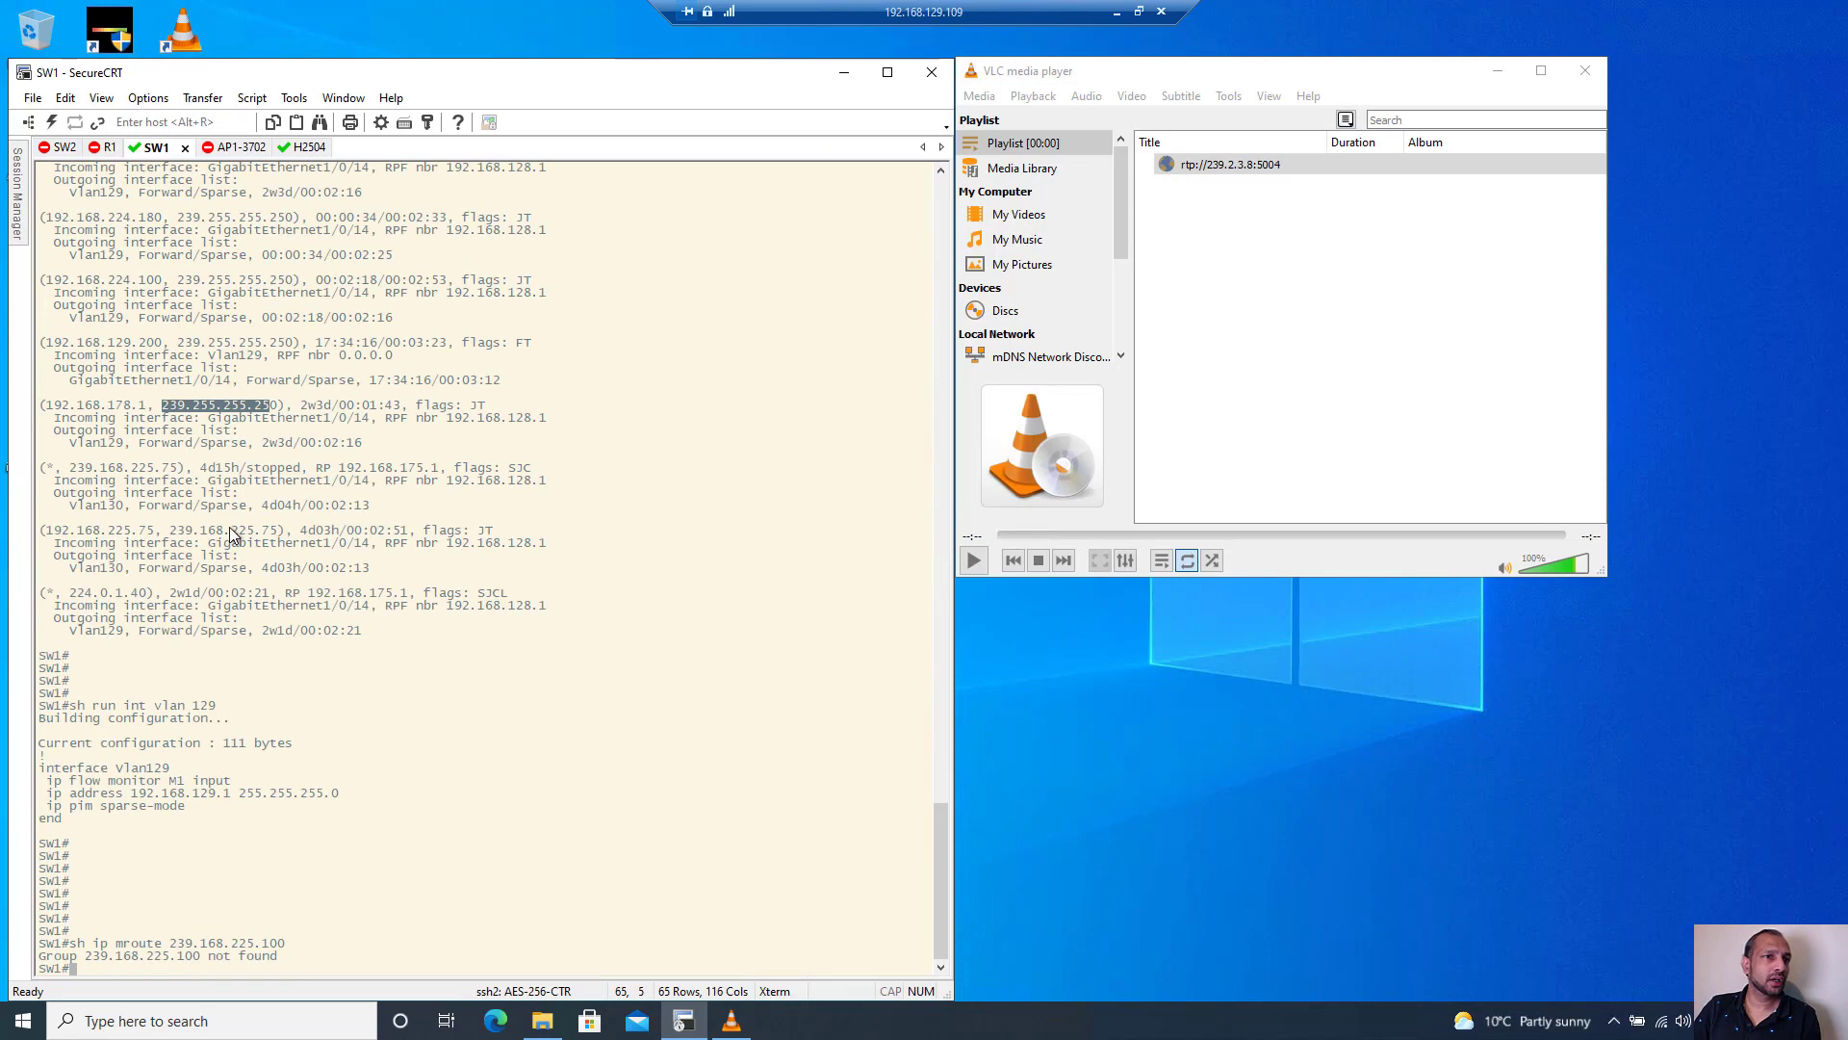
left_click_drag(42, 948, 189, 979)
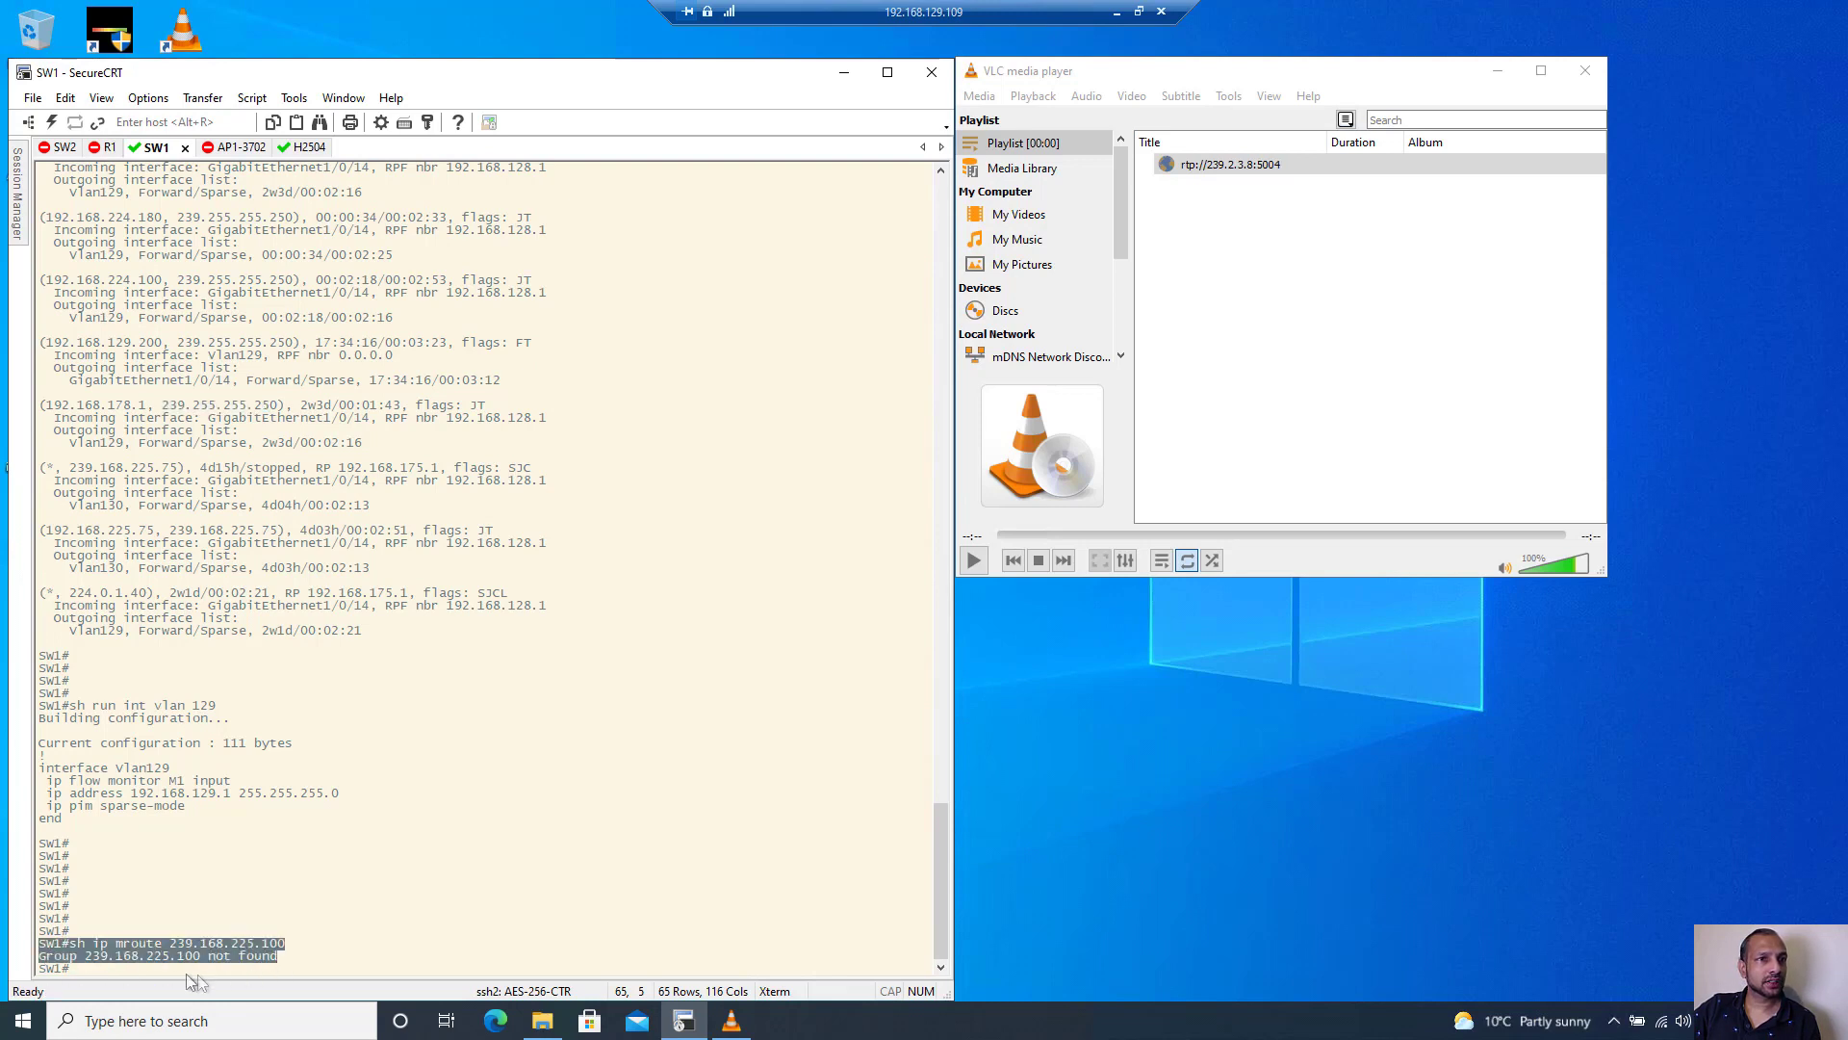
Return to the wireless controller page and examine the AP multicast mode and multicast group address in the controller's general settings
left_click(1116, 12)
left_click(353, 139)
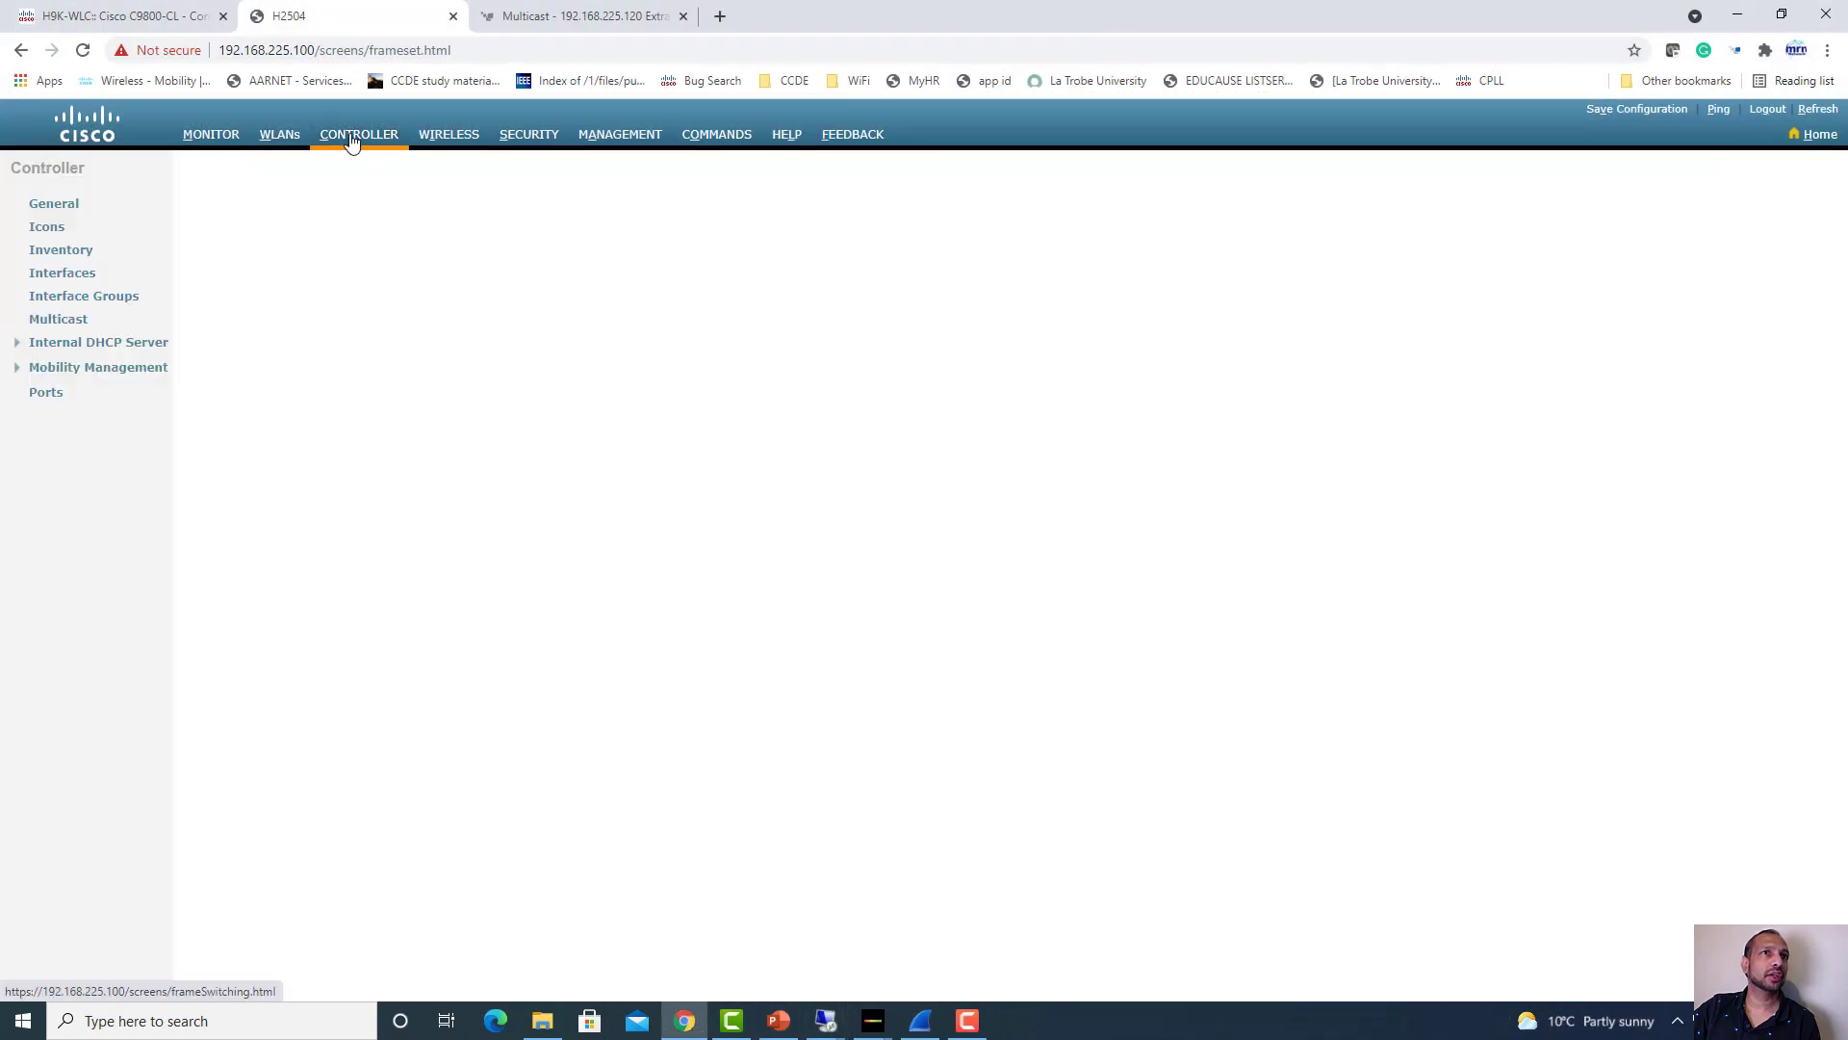
left_click(584, 309)
left_click_drag(585, 310, 496, 310)
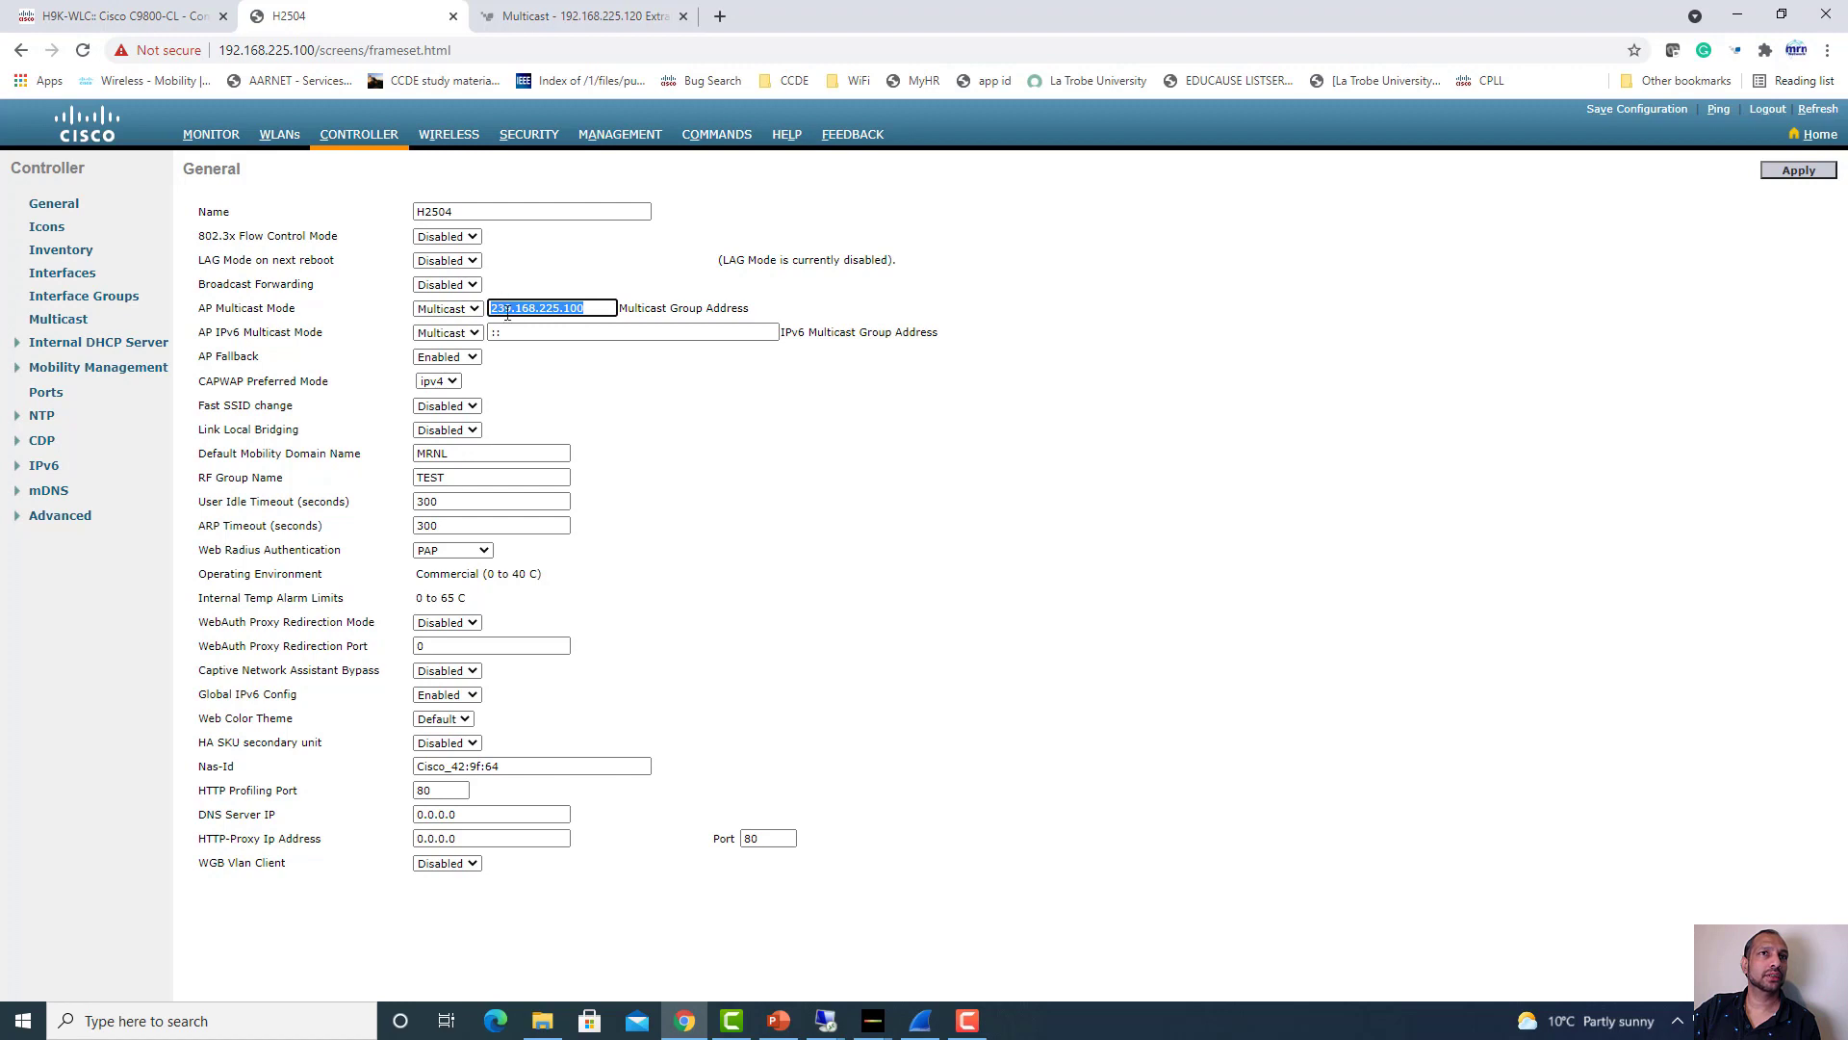
left_click(628, 297)
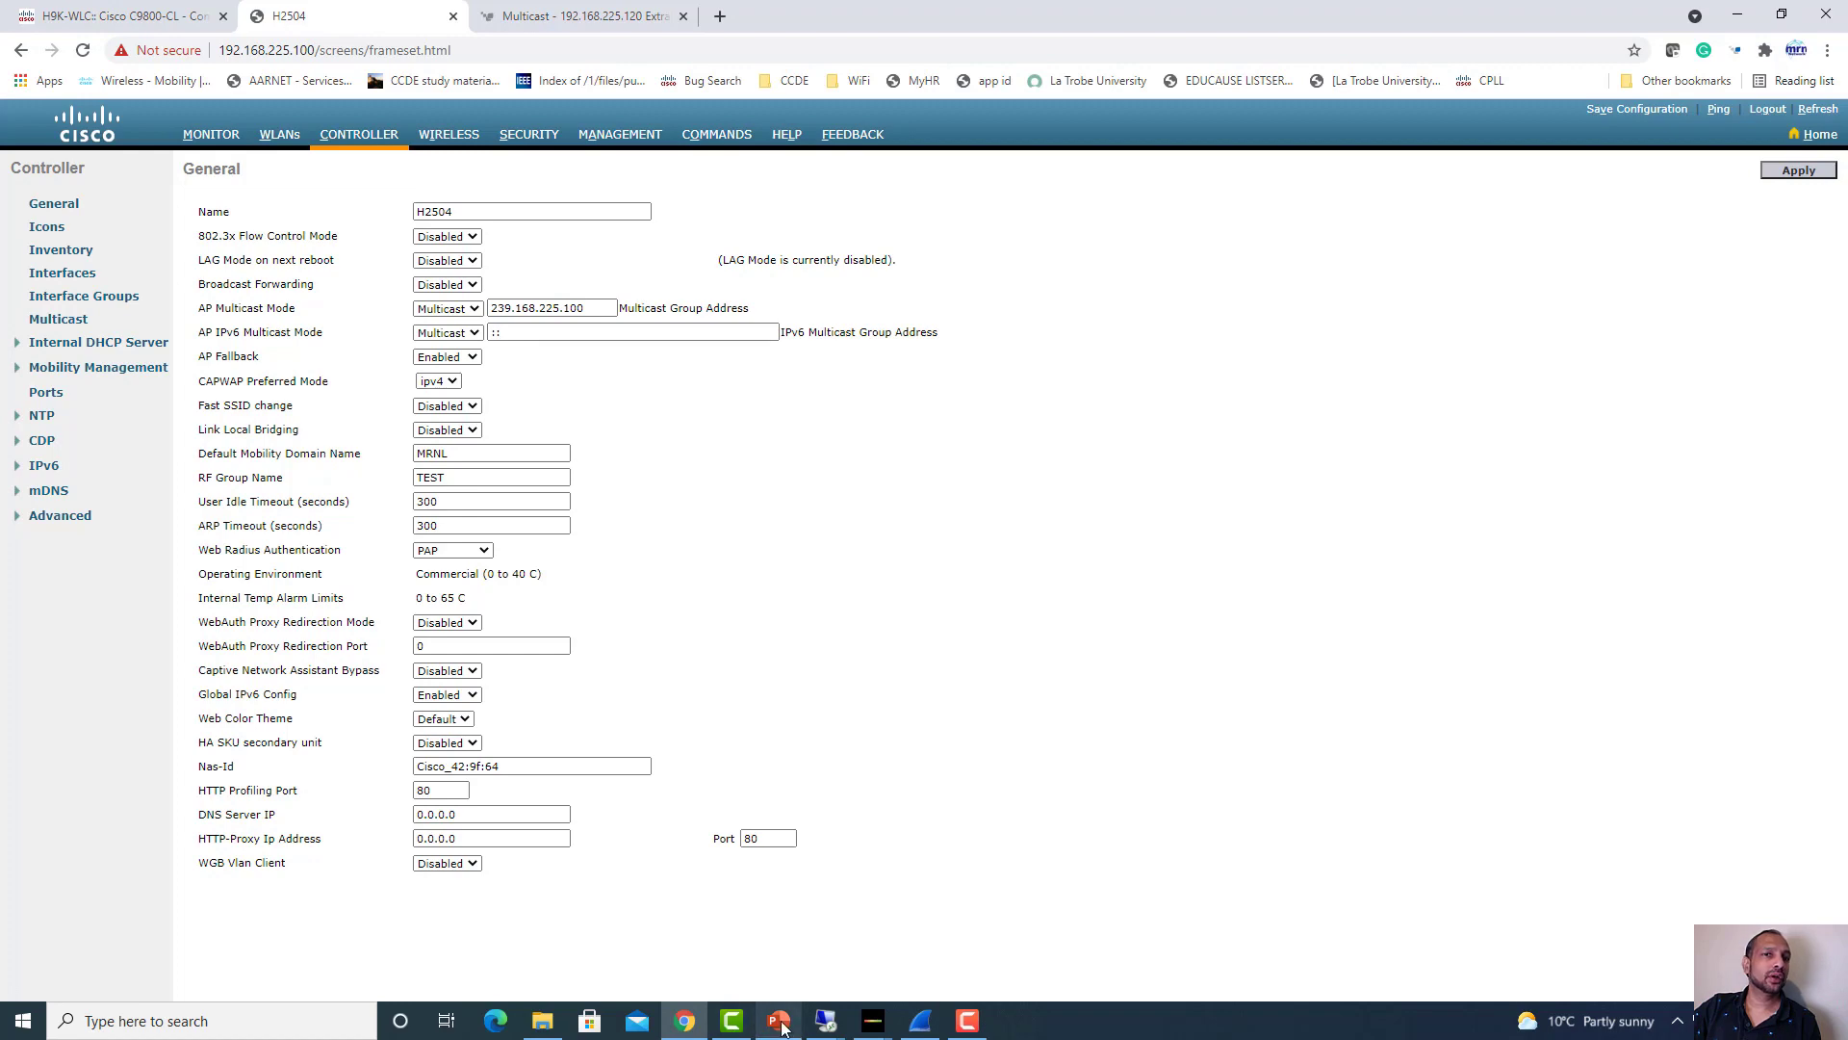
On the 192.168.129.109 remote desktop, reconnect SW2 using the enable password and run "sh ip mroute 239.168.225.100"
left_click(825, 1021)
left_click(720, 972)
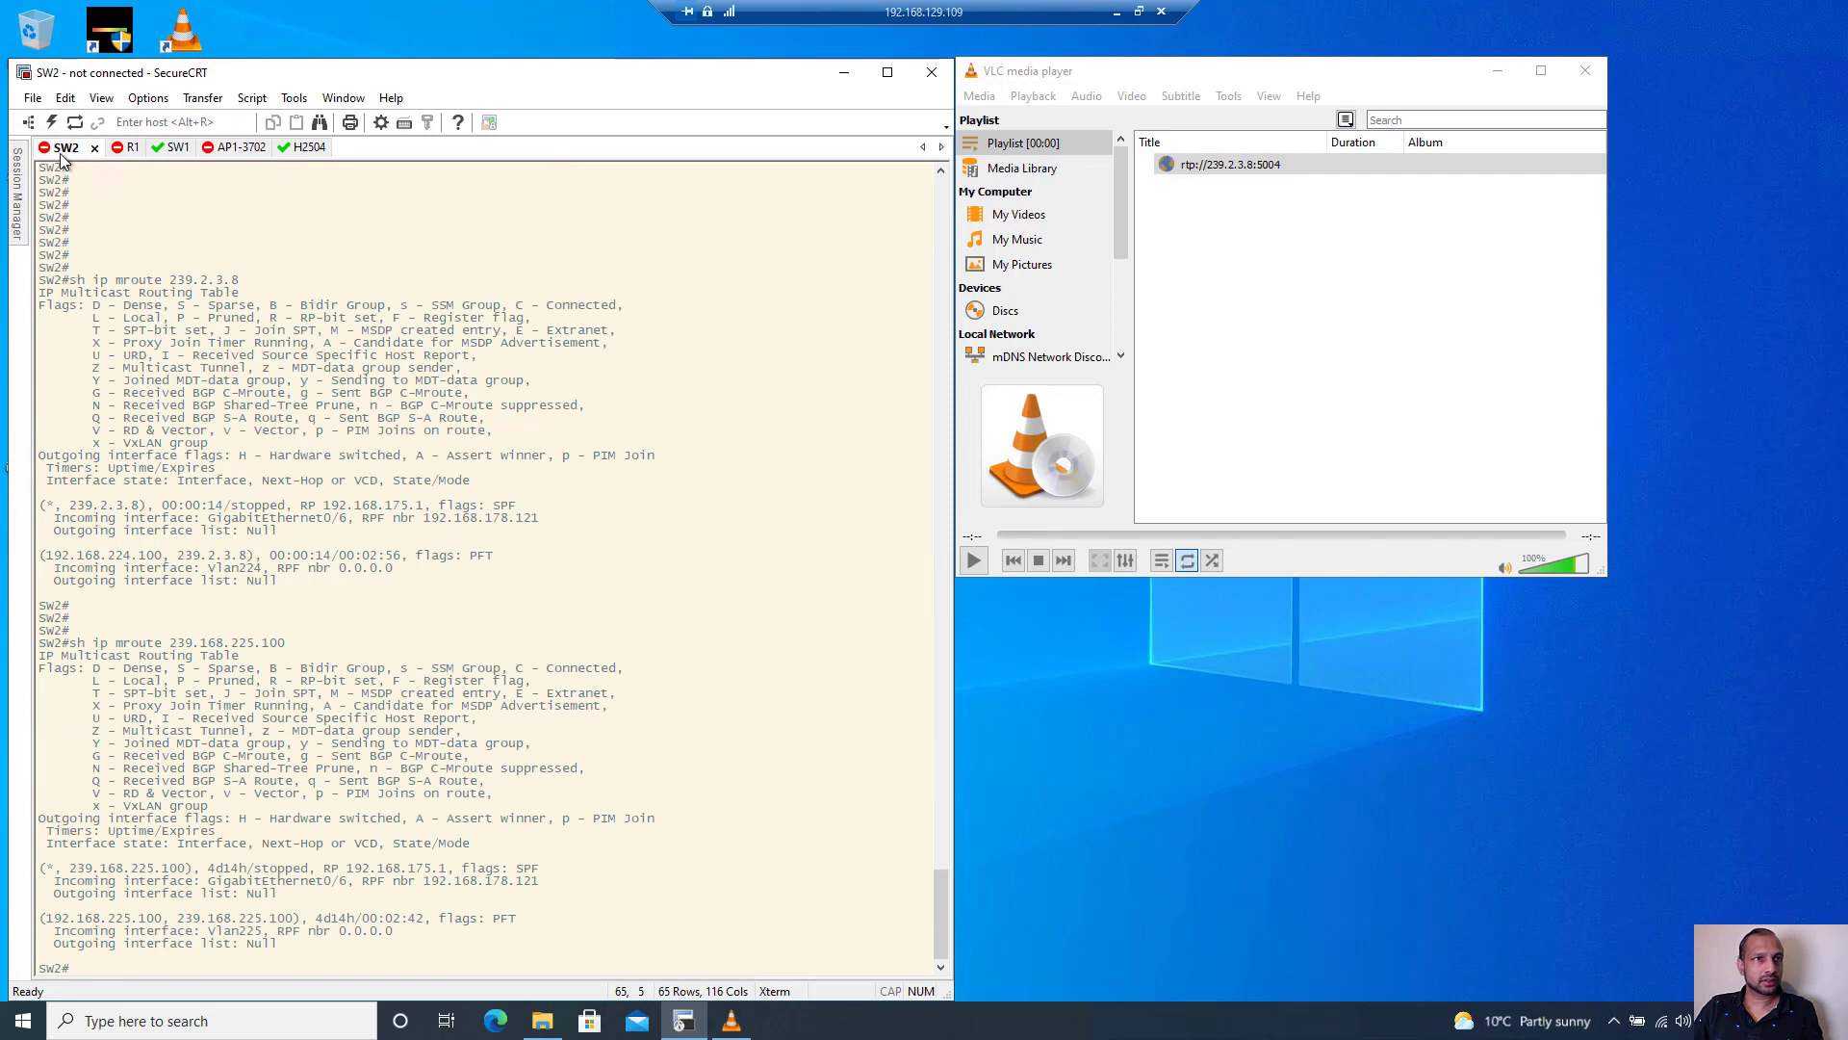
key("Return")
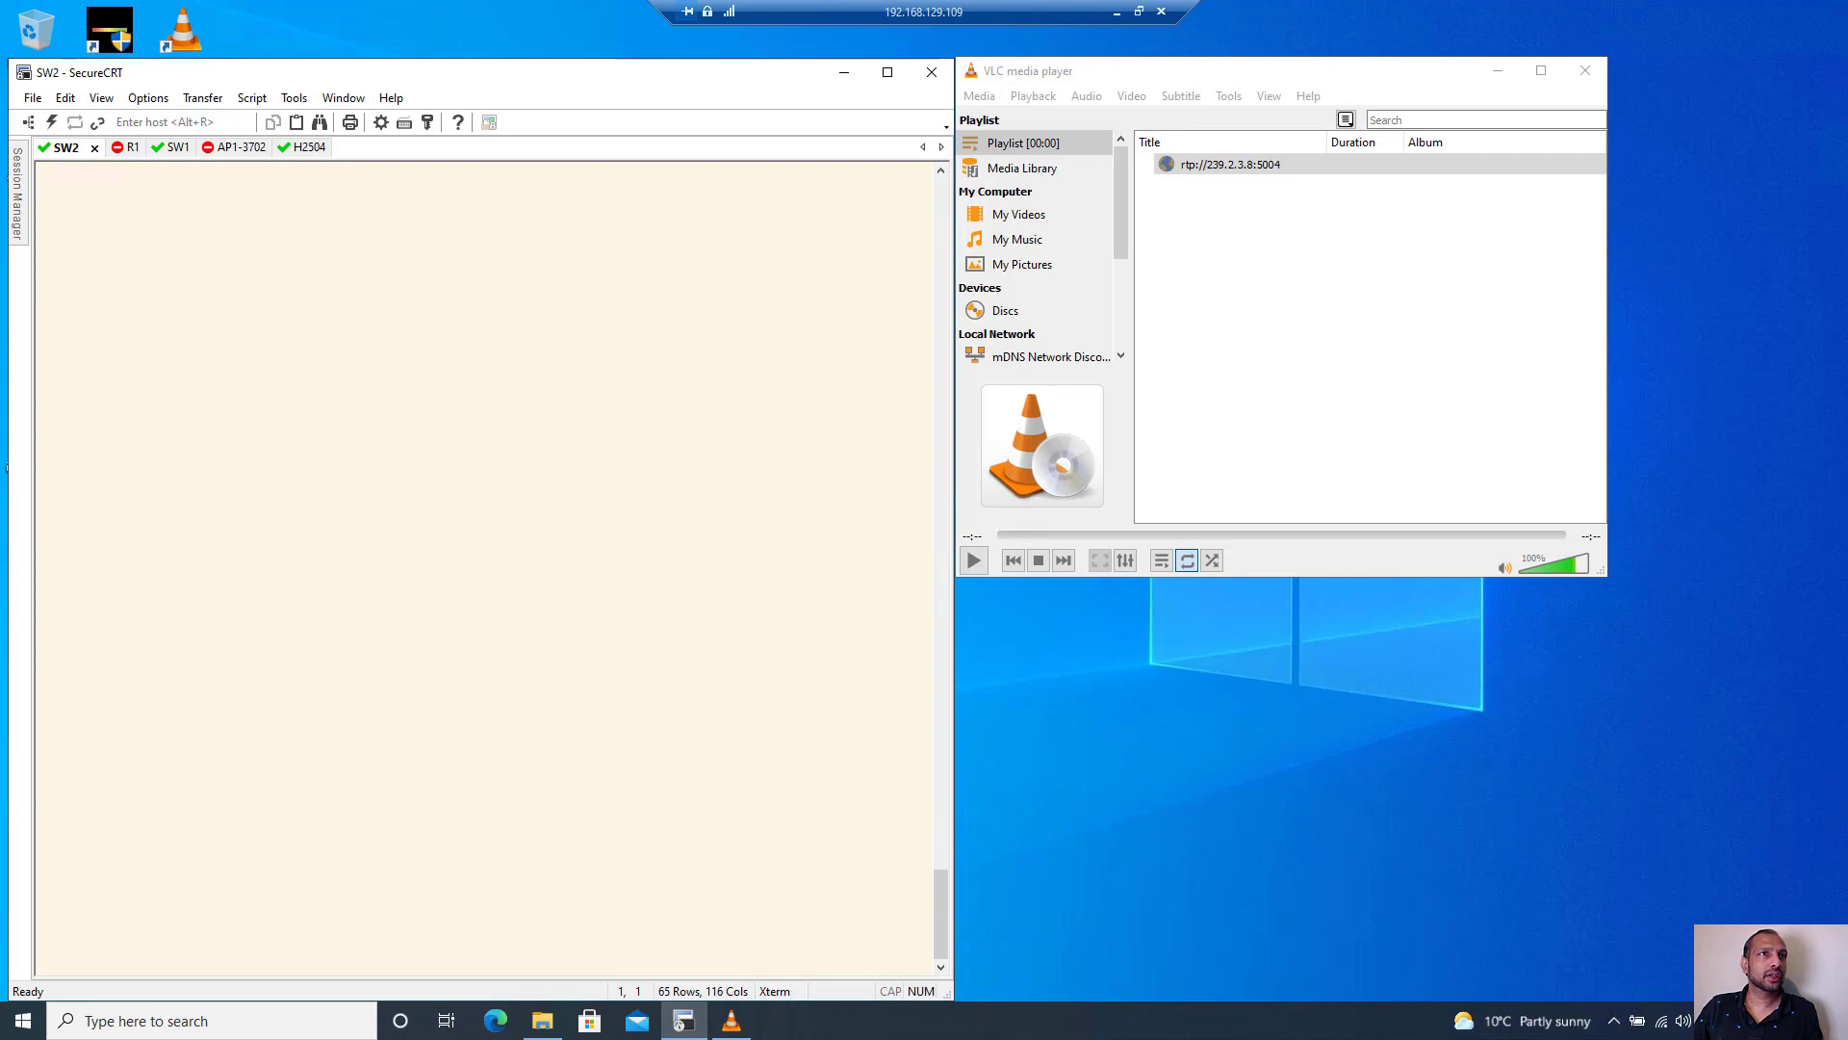
type("sh ip ")
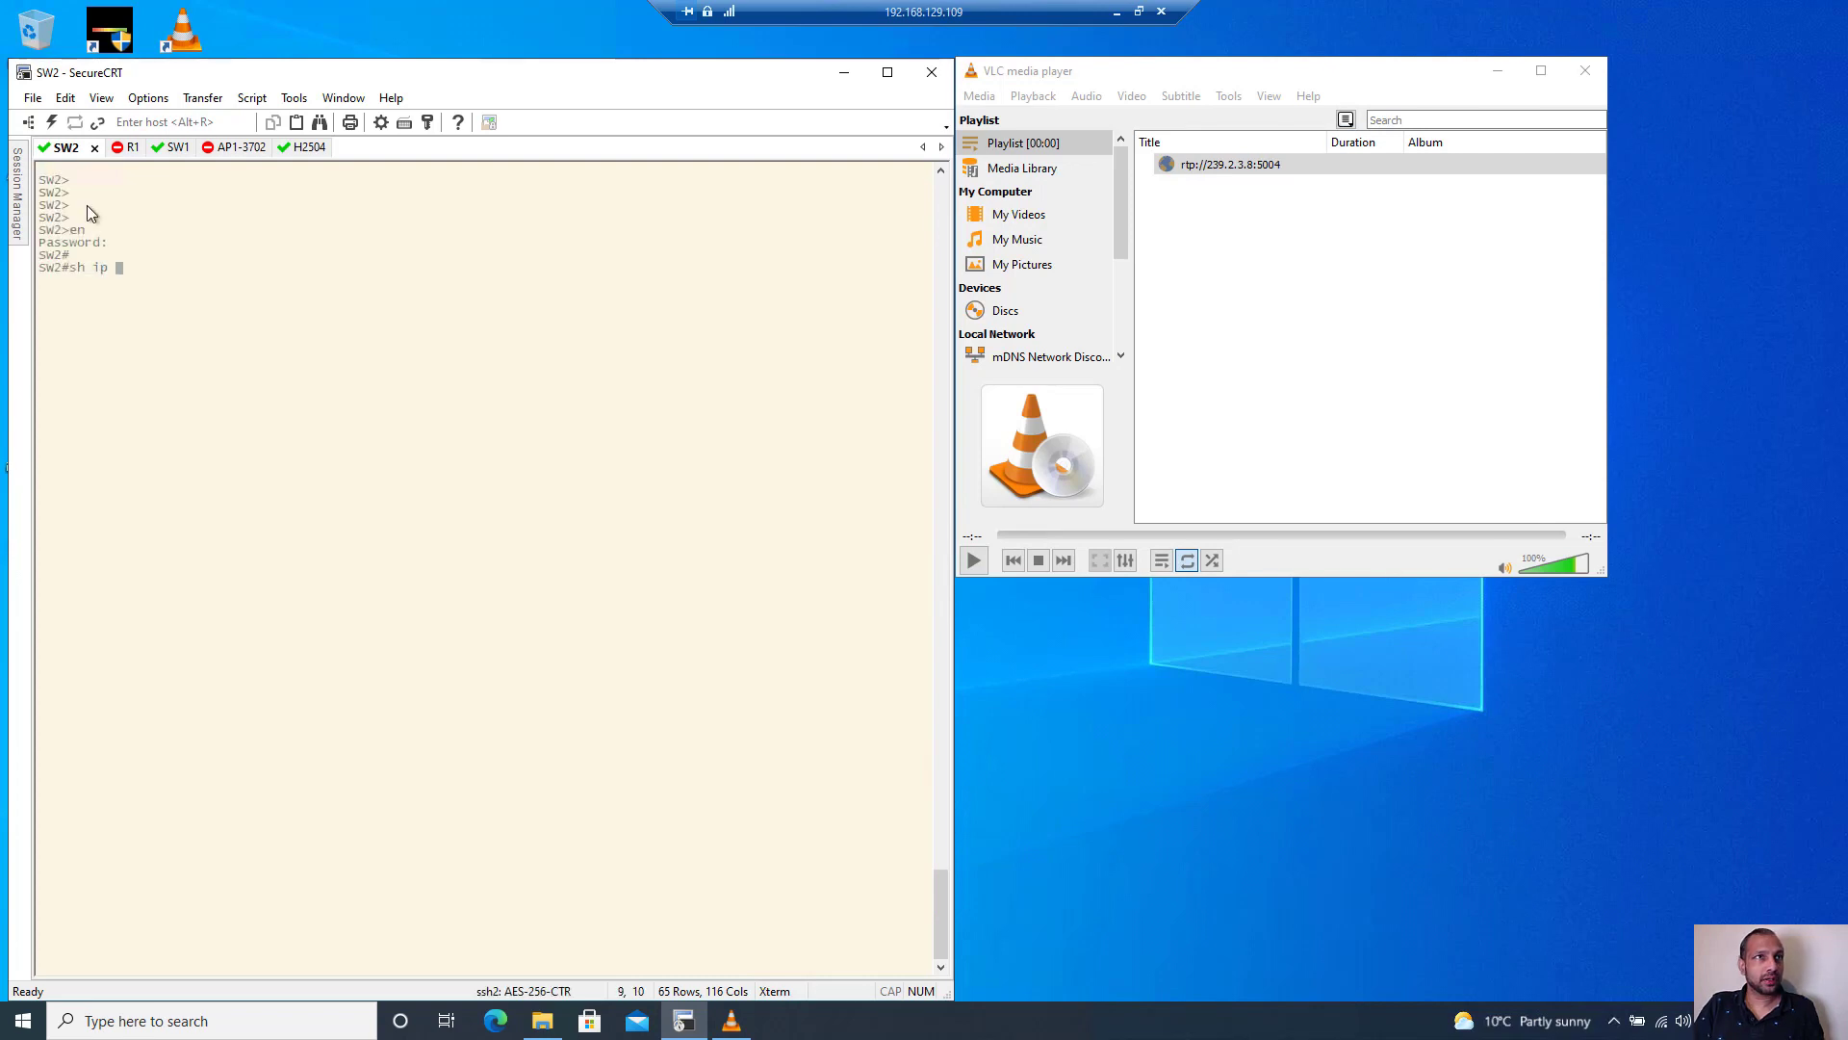
type("mroute 23")
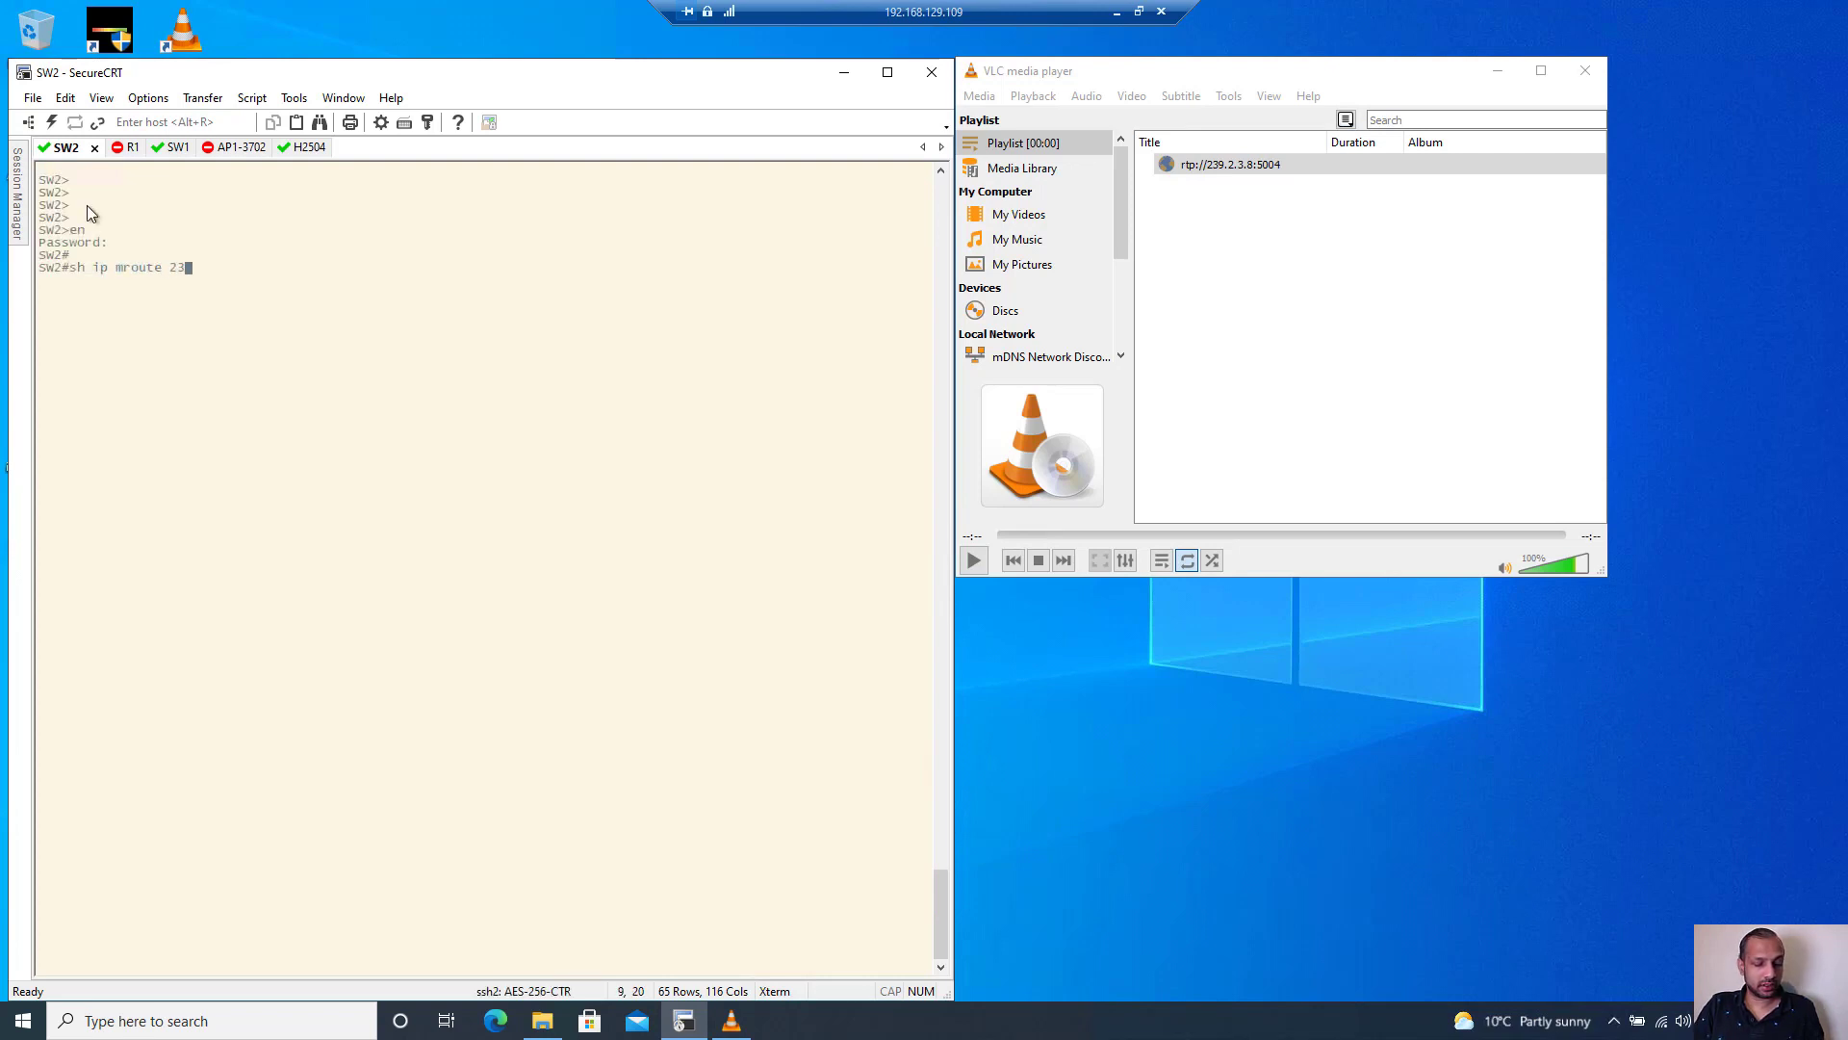
type("9.16")
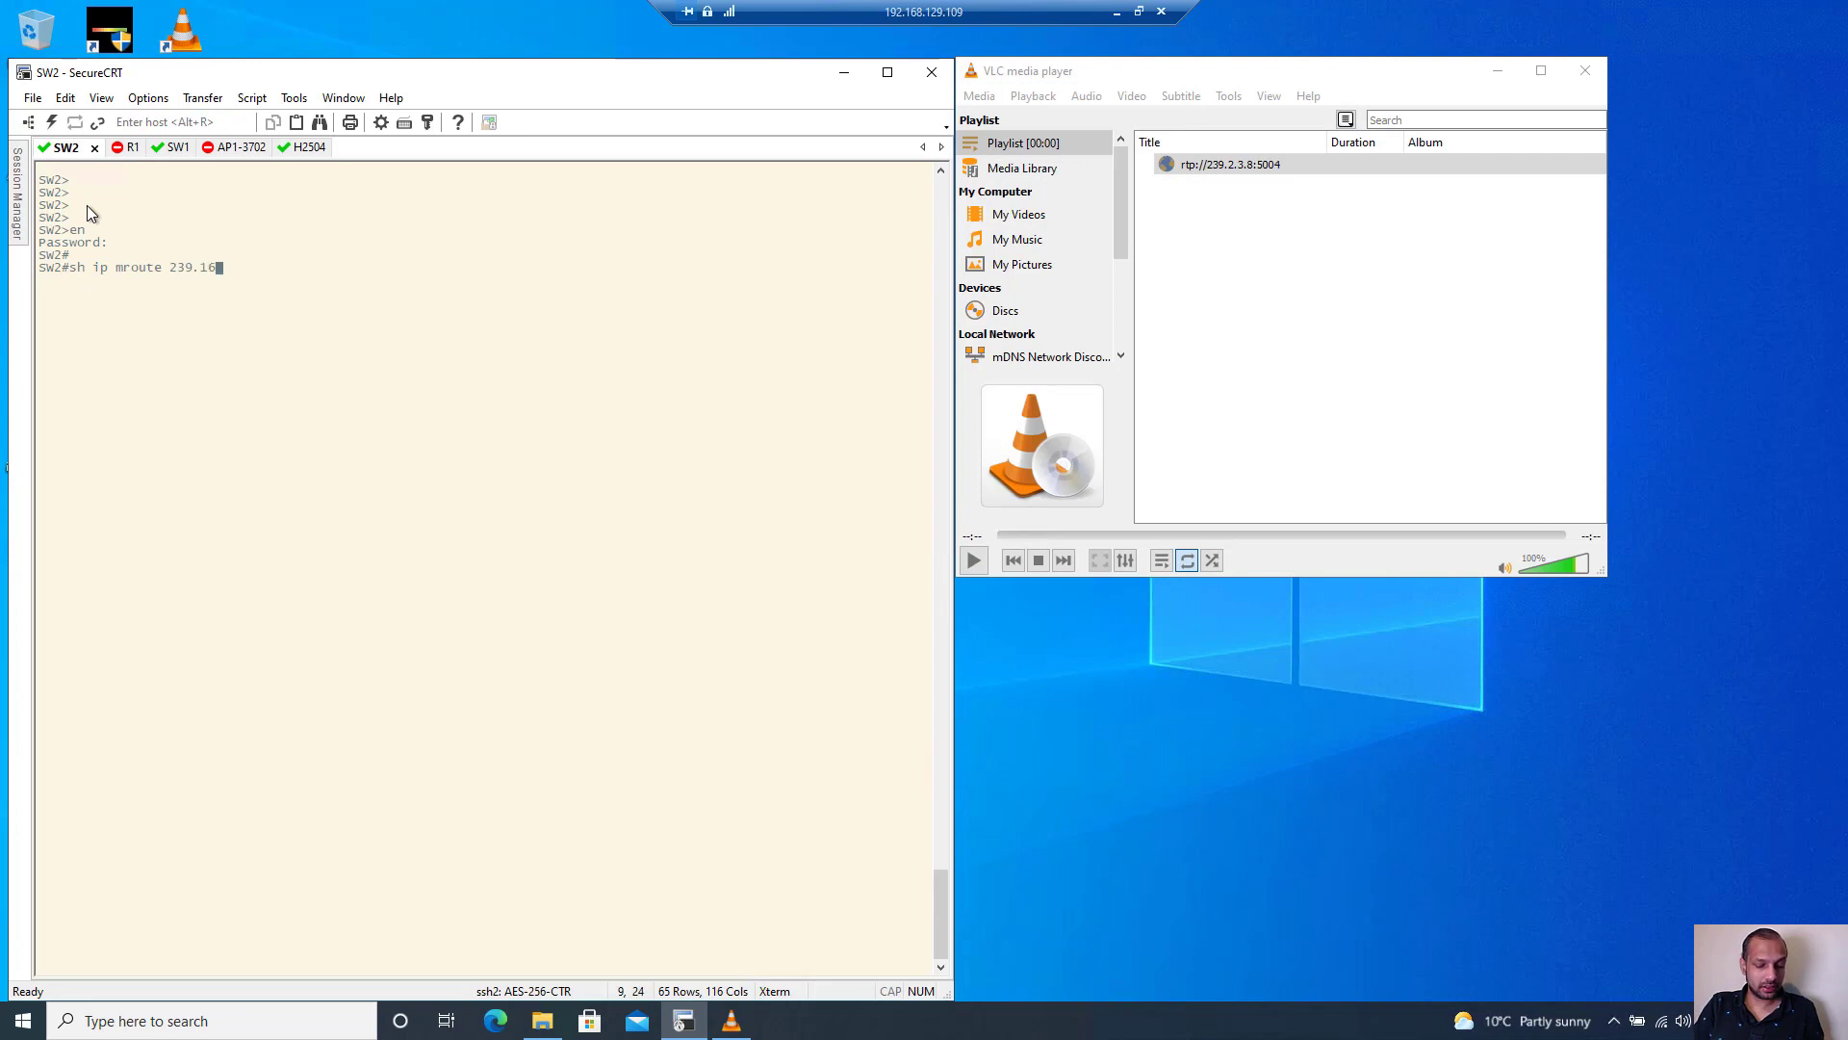
type("8.225.100")
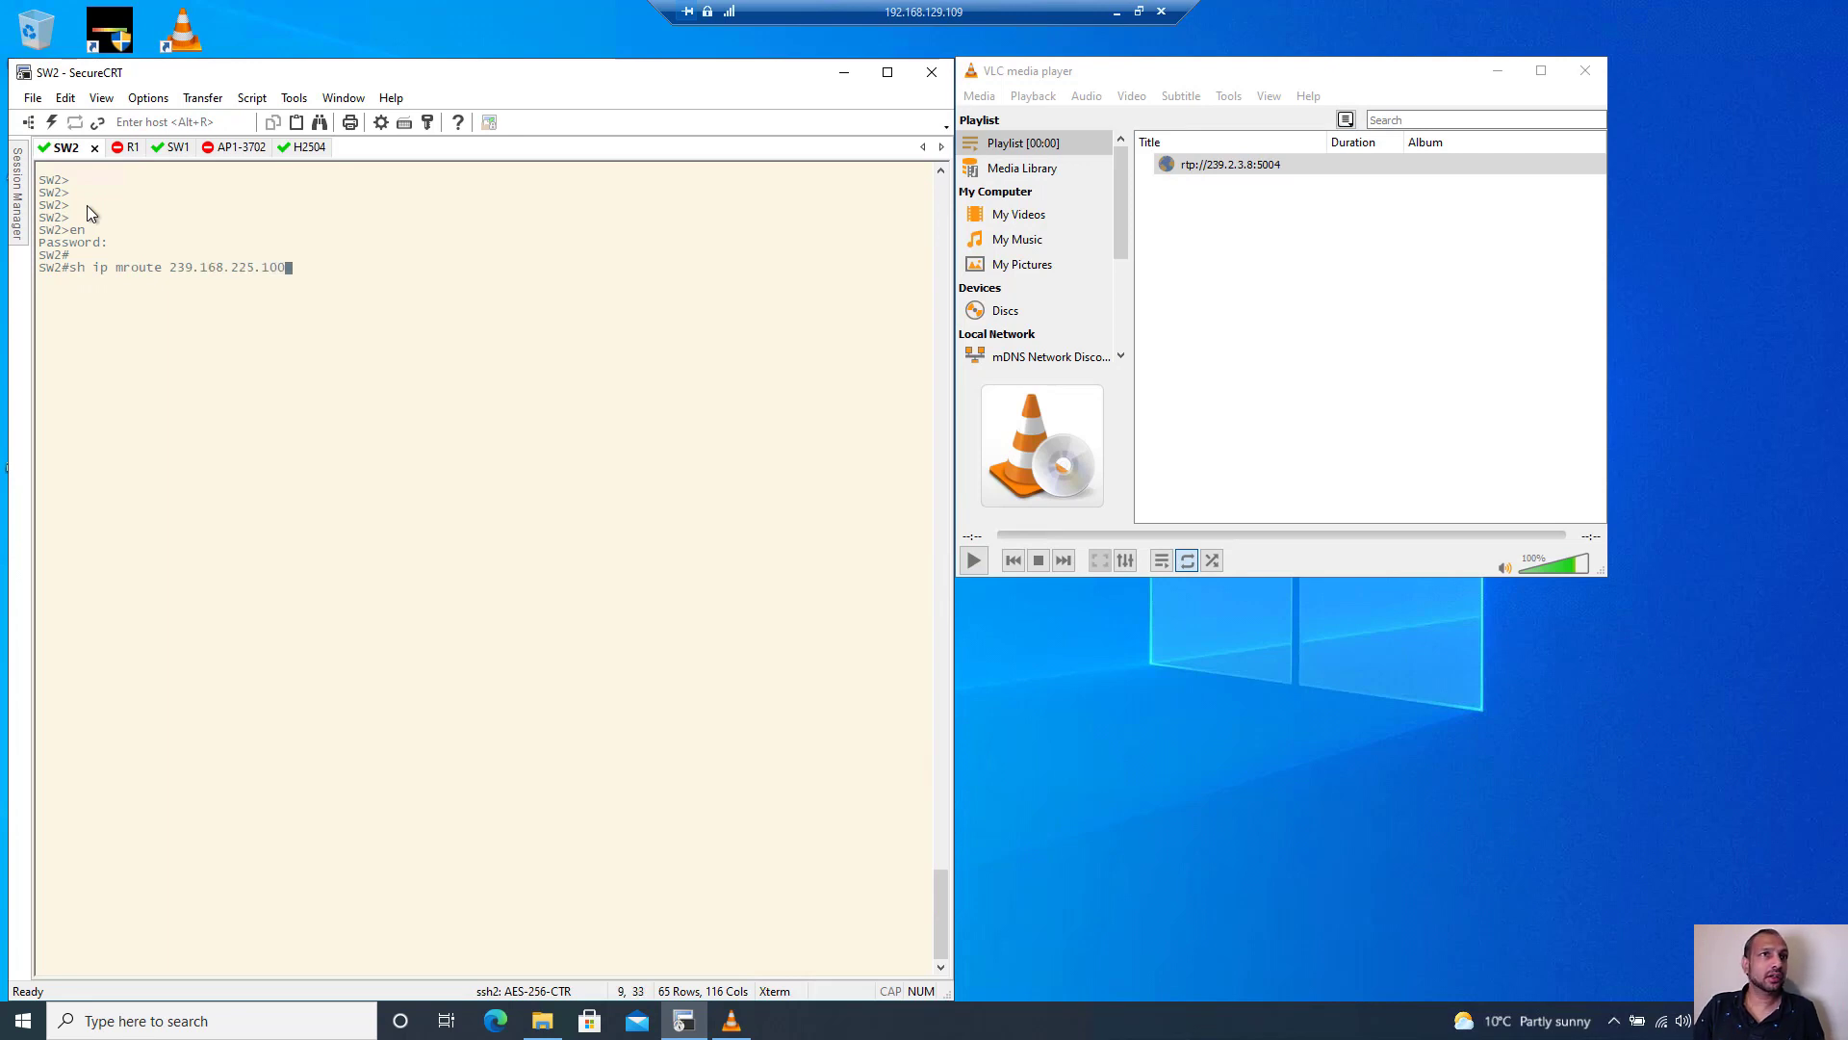
key("Return")
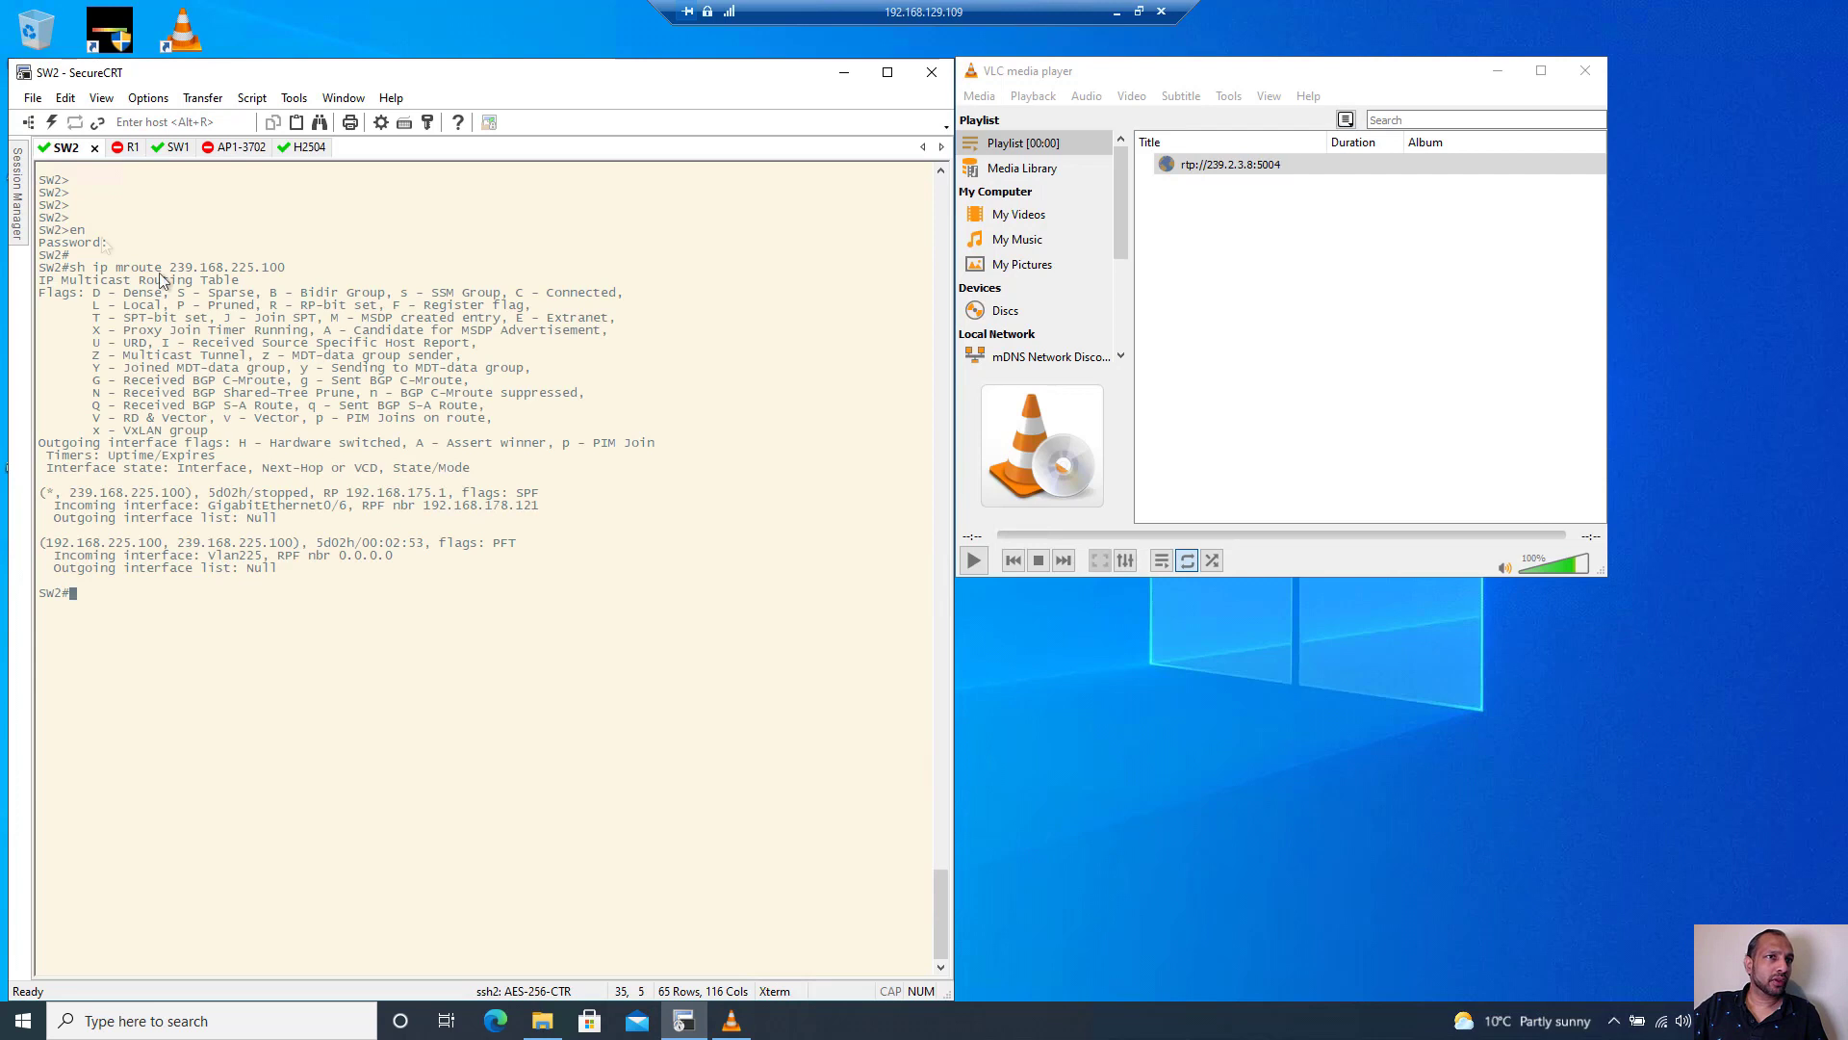
Examine the source and group, incoming interface and outgoing interface list of SW2's (192.168.225.100, 239.168.225.100) route entry
left_click_drag(49, 544, 330, 546)
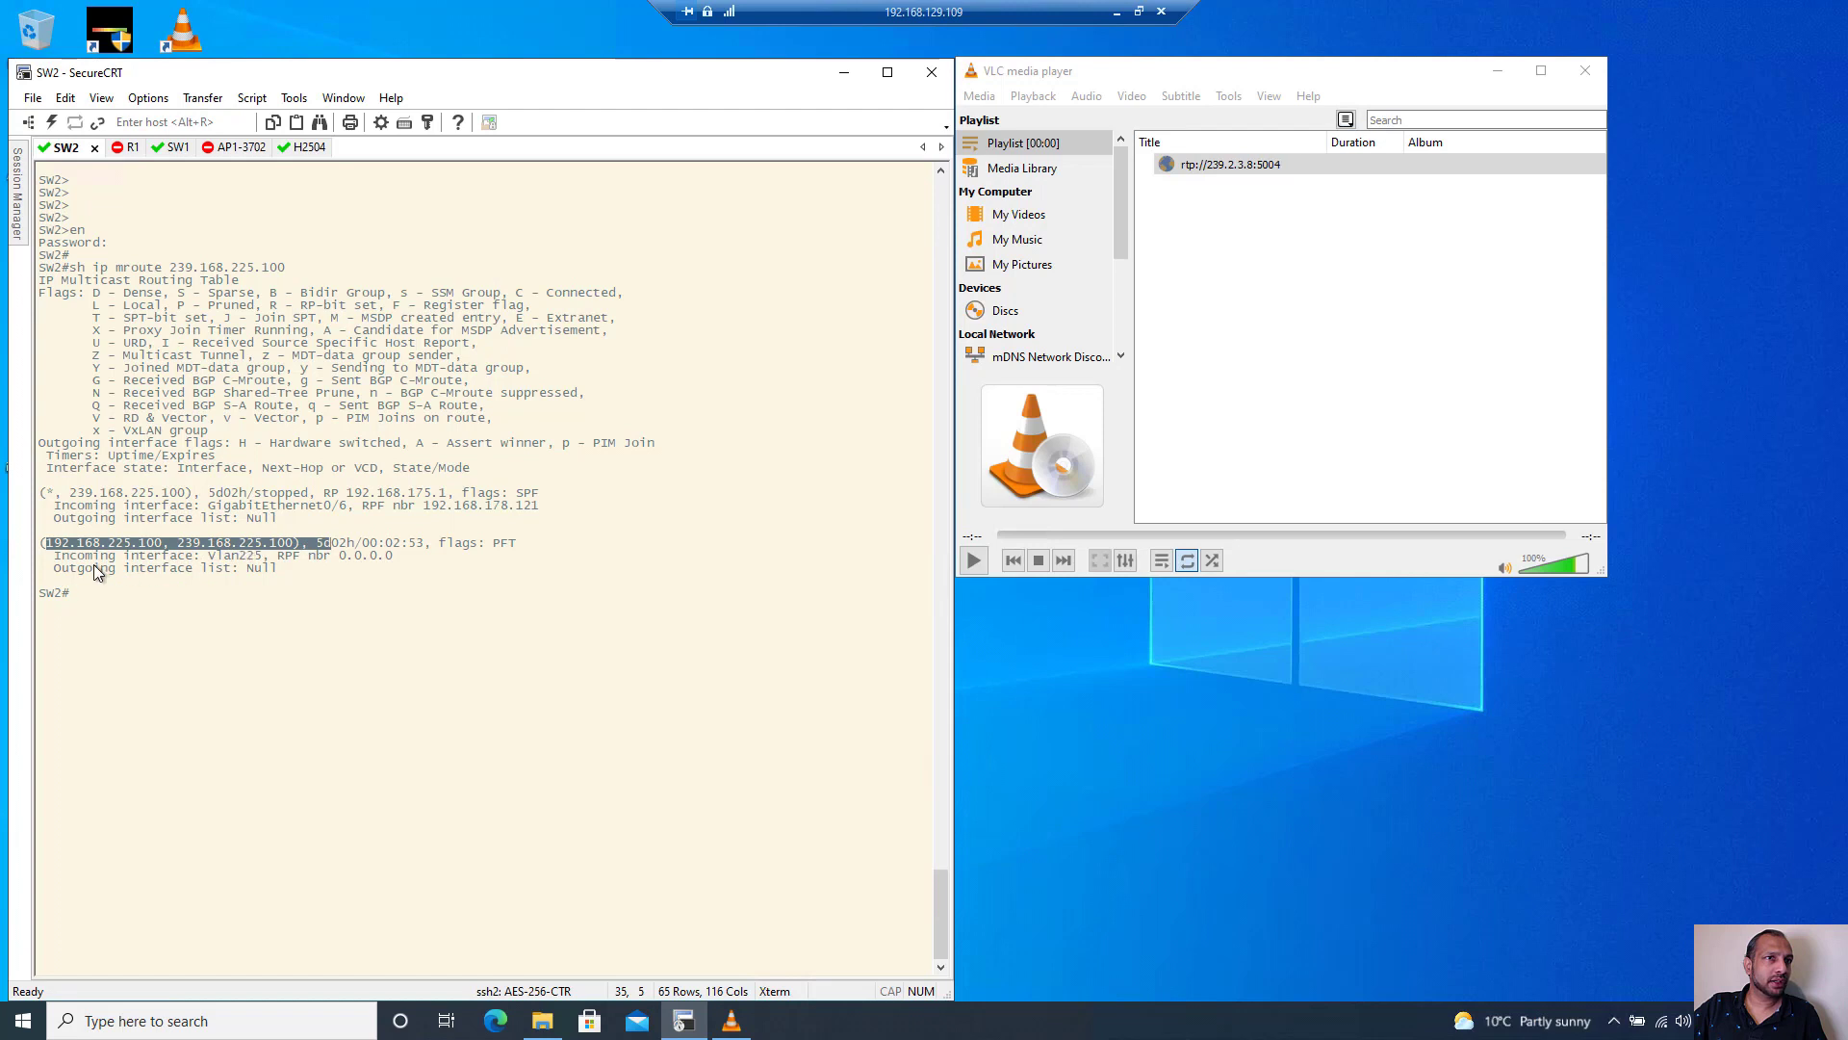
left_click_drag(208, 556, 267, 556)
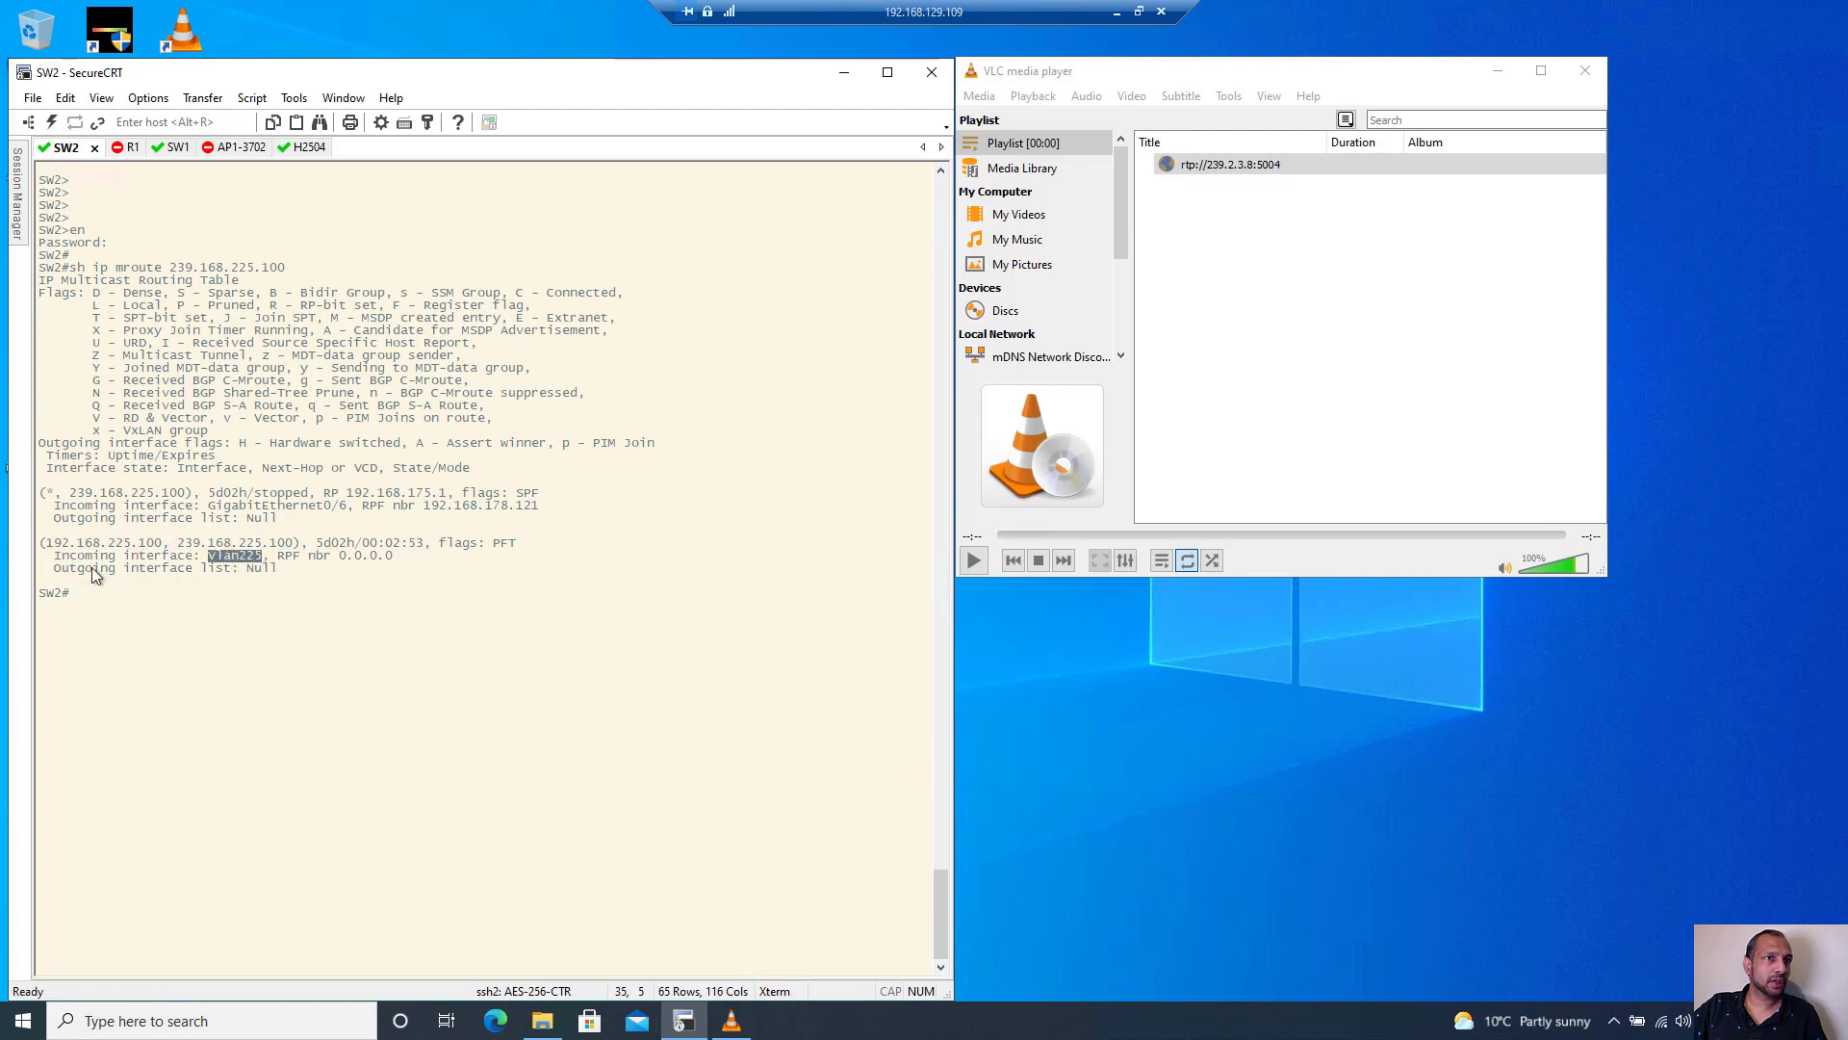
left_click_drag(56, 570, 279, 570)
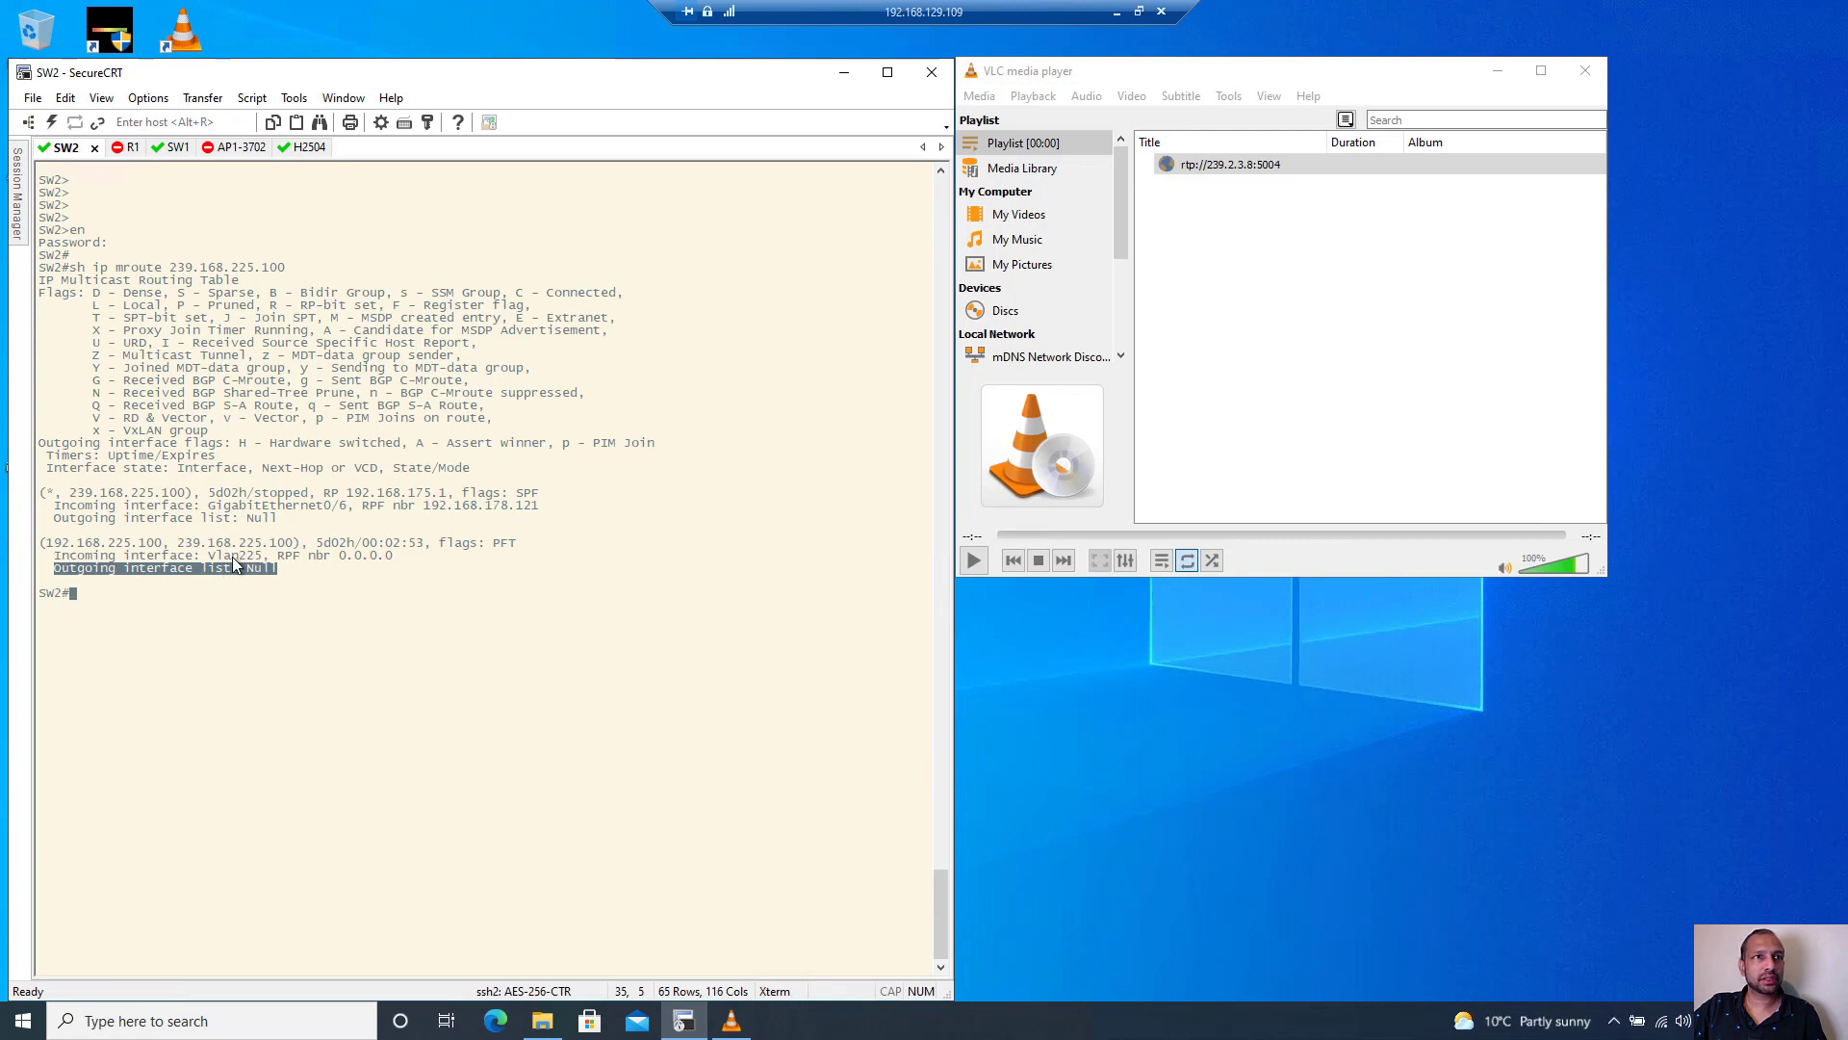
left_click(198, 595)
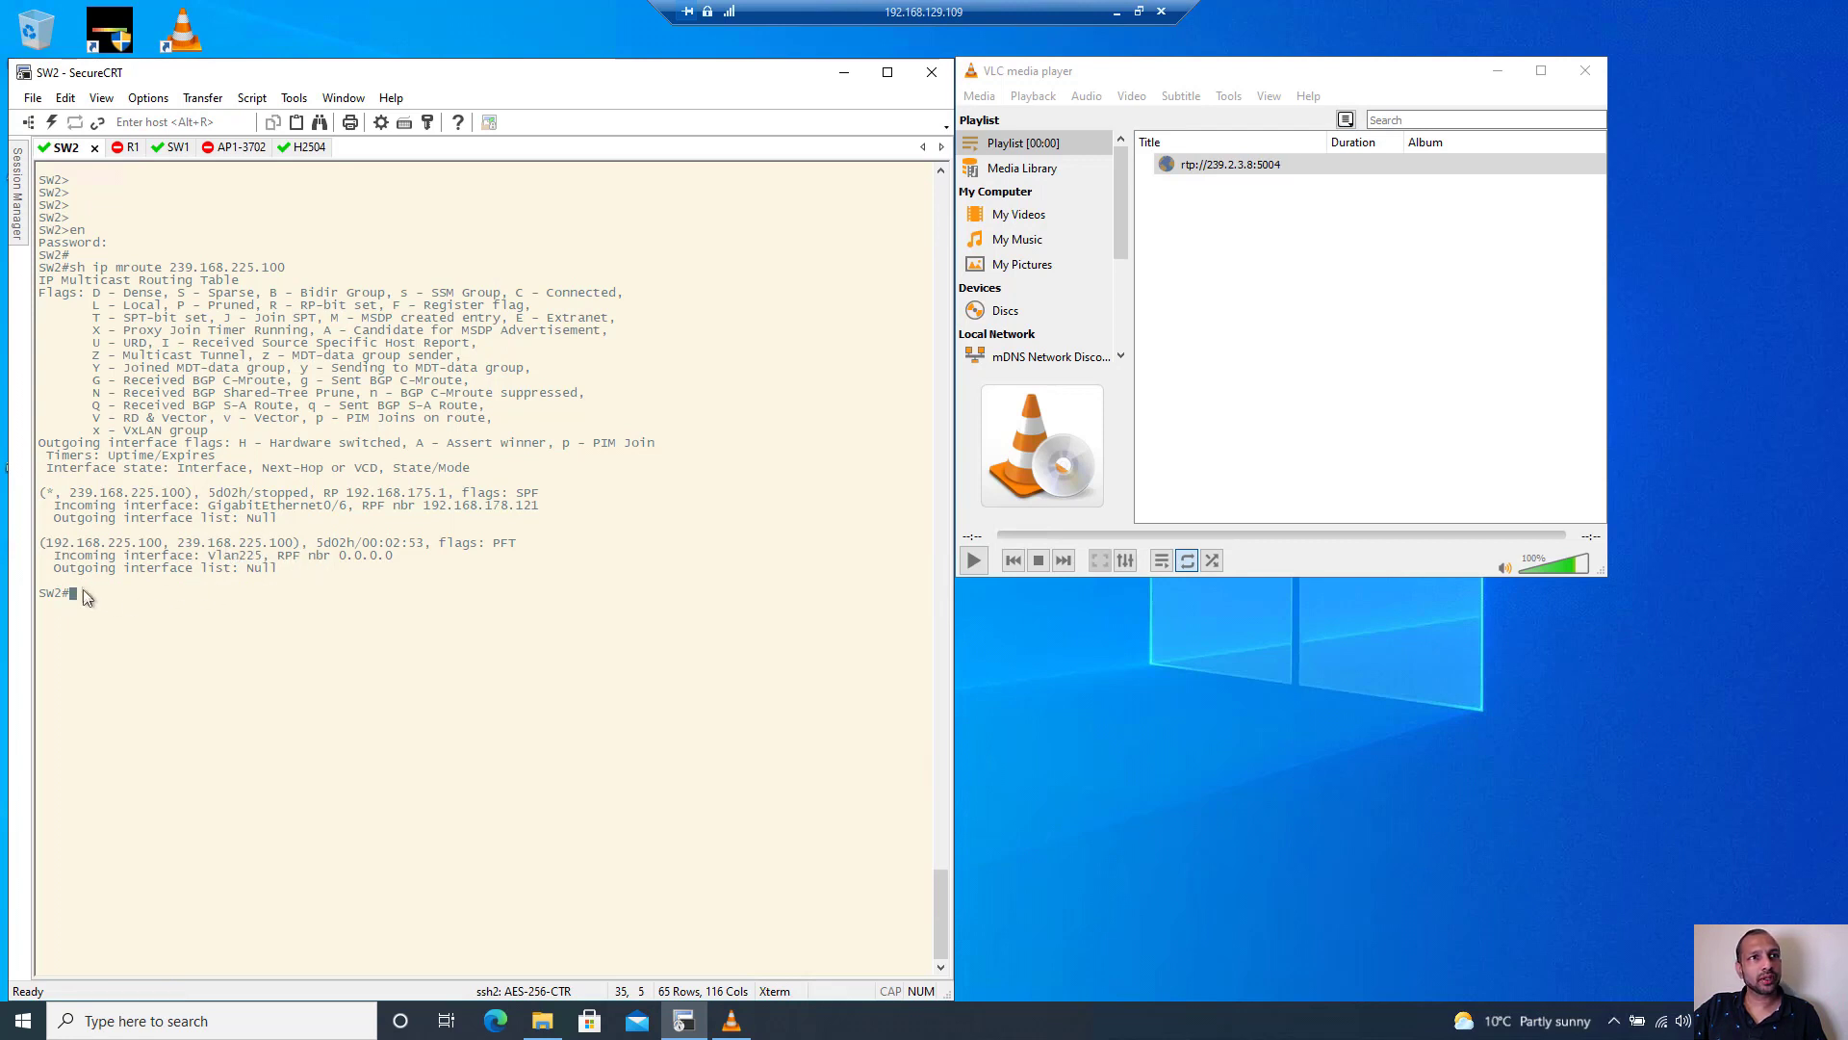
left_click_drag(43, 544, 241, 590)
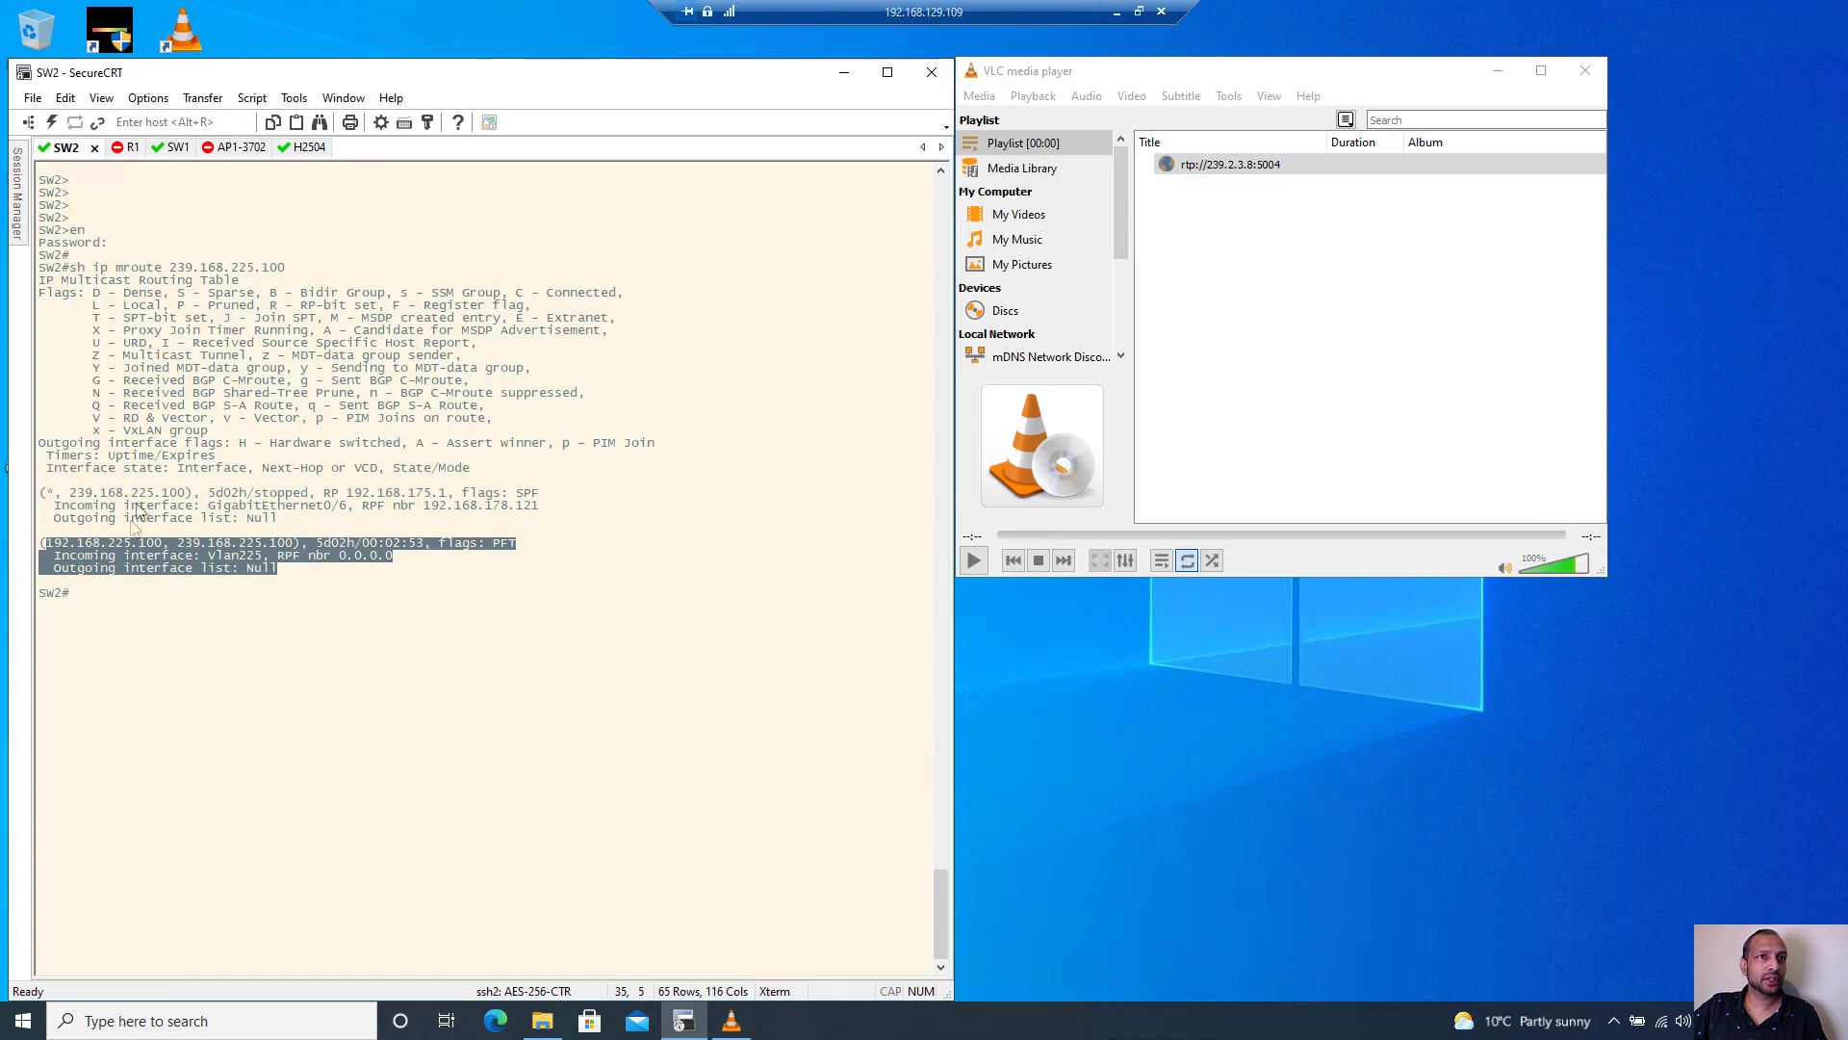
Clear the R1 session's screen, reconnect it and run "sh ip mroute 239.168.225.100"
left_click(131, 150)
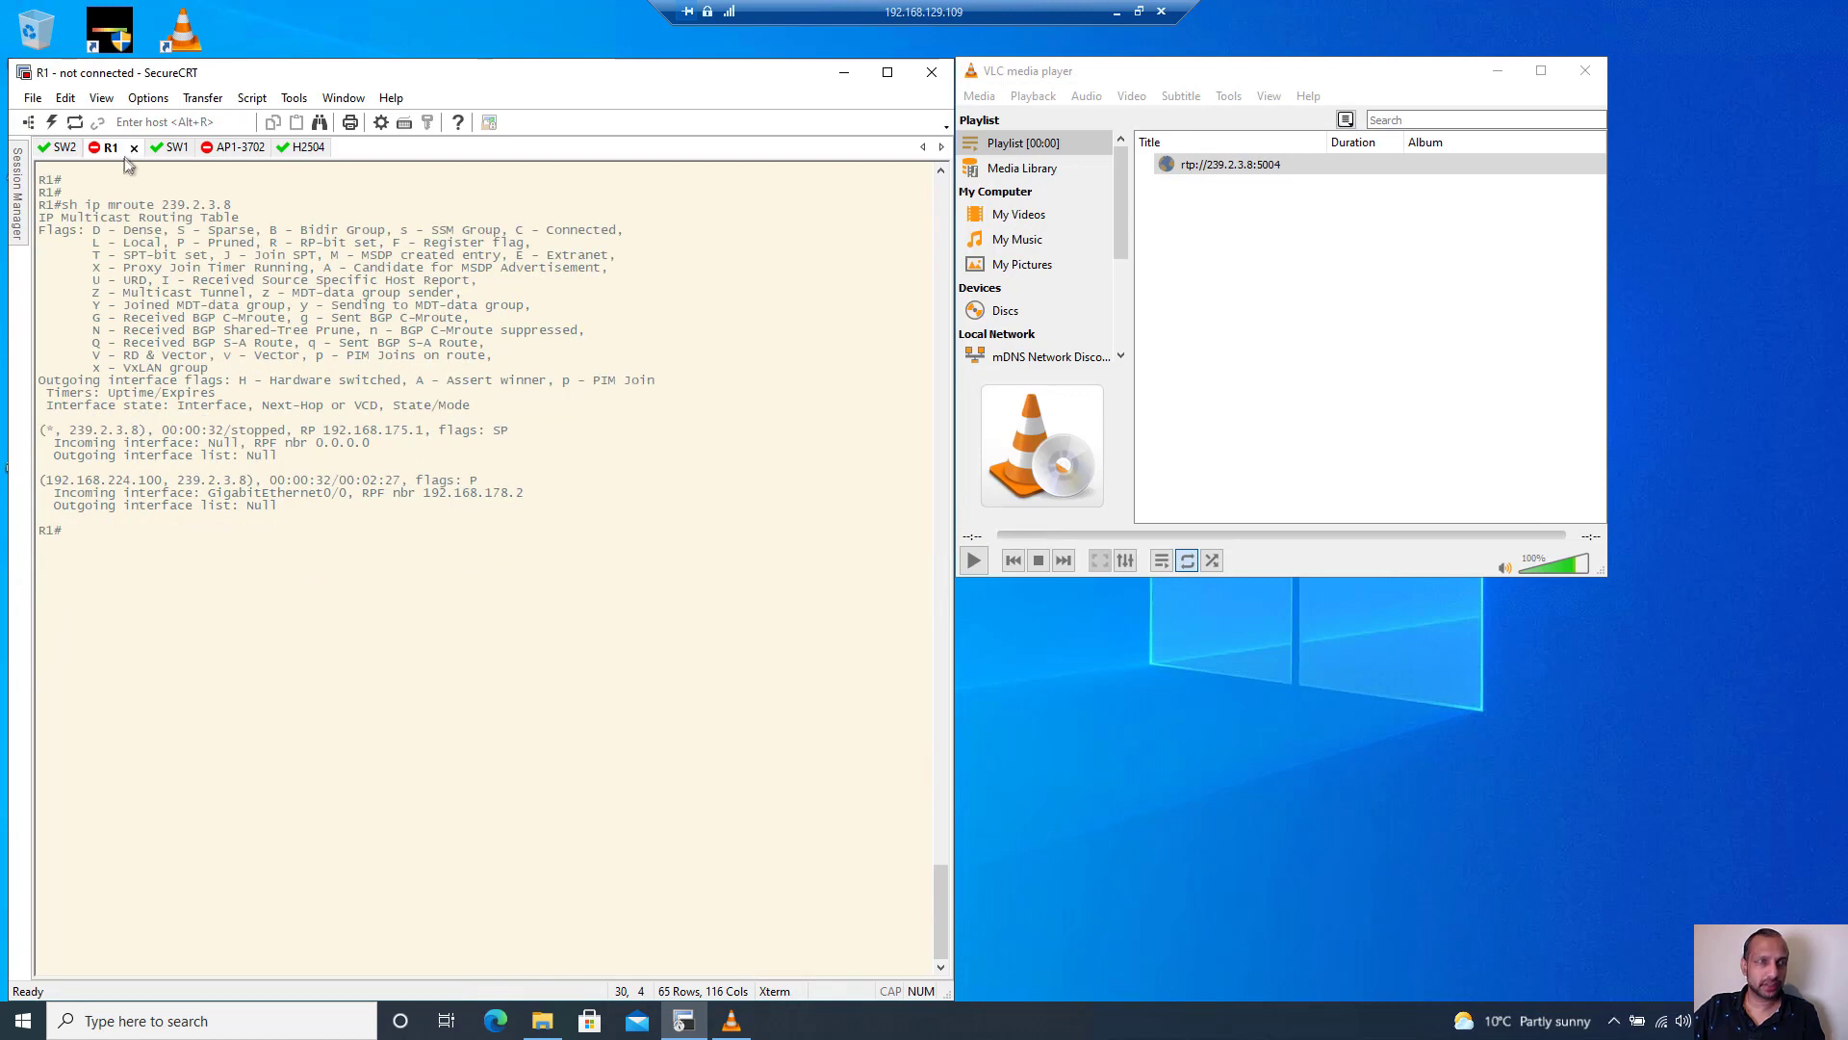
key("ctrl+l")
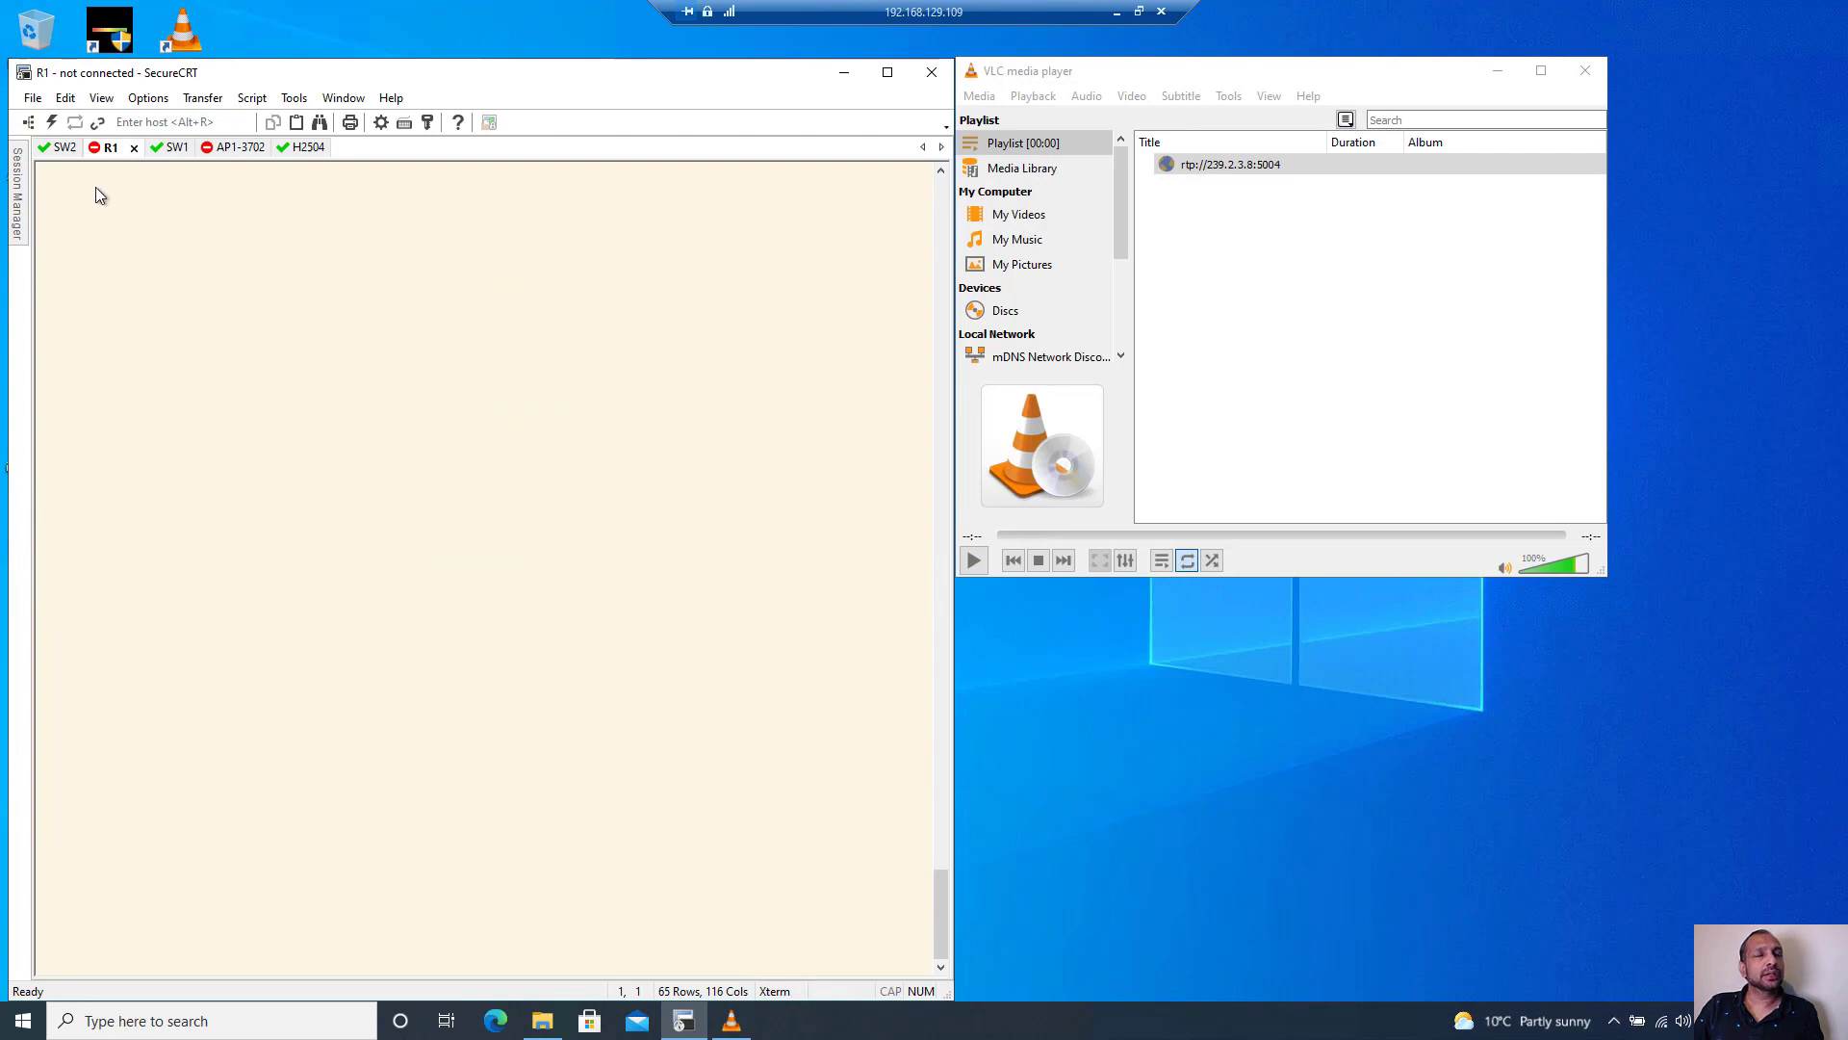
key("Return")
key("Return")
key("Return")
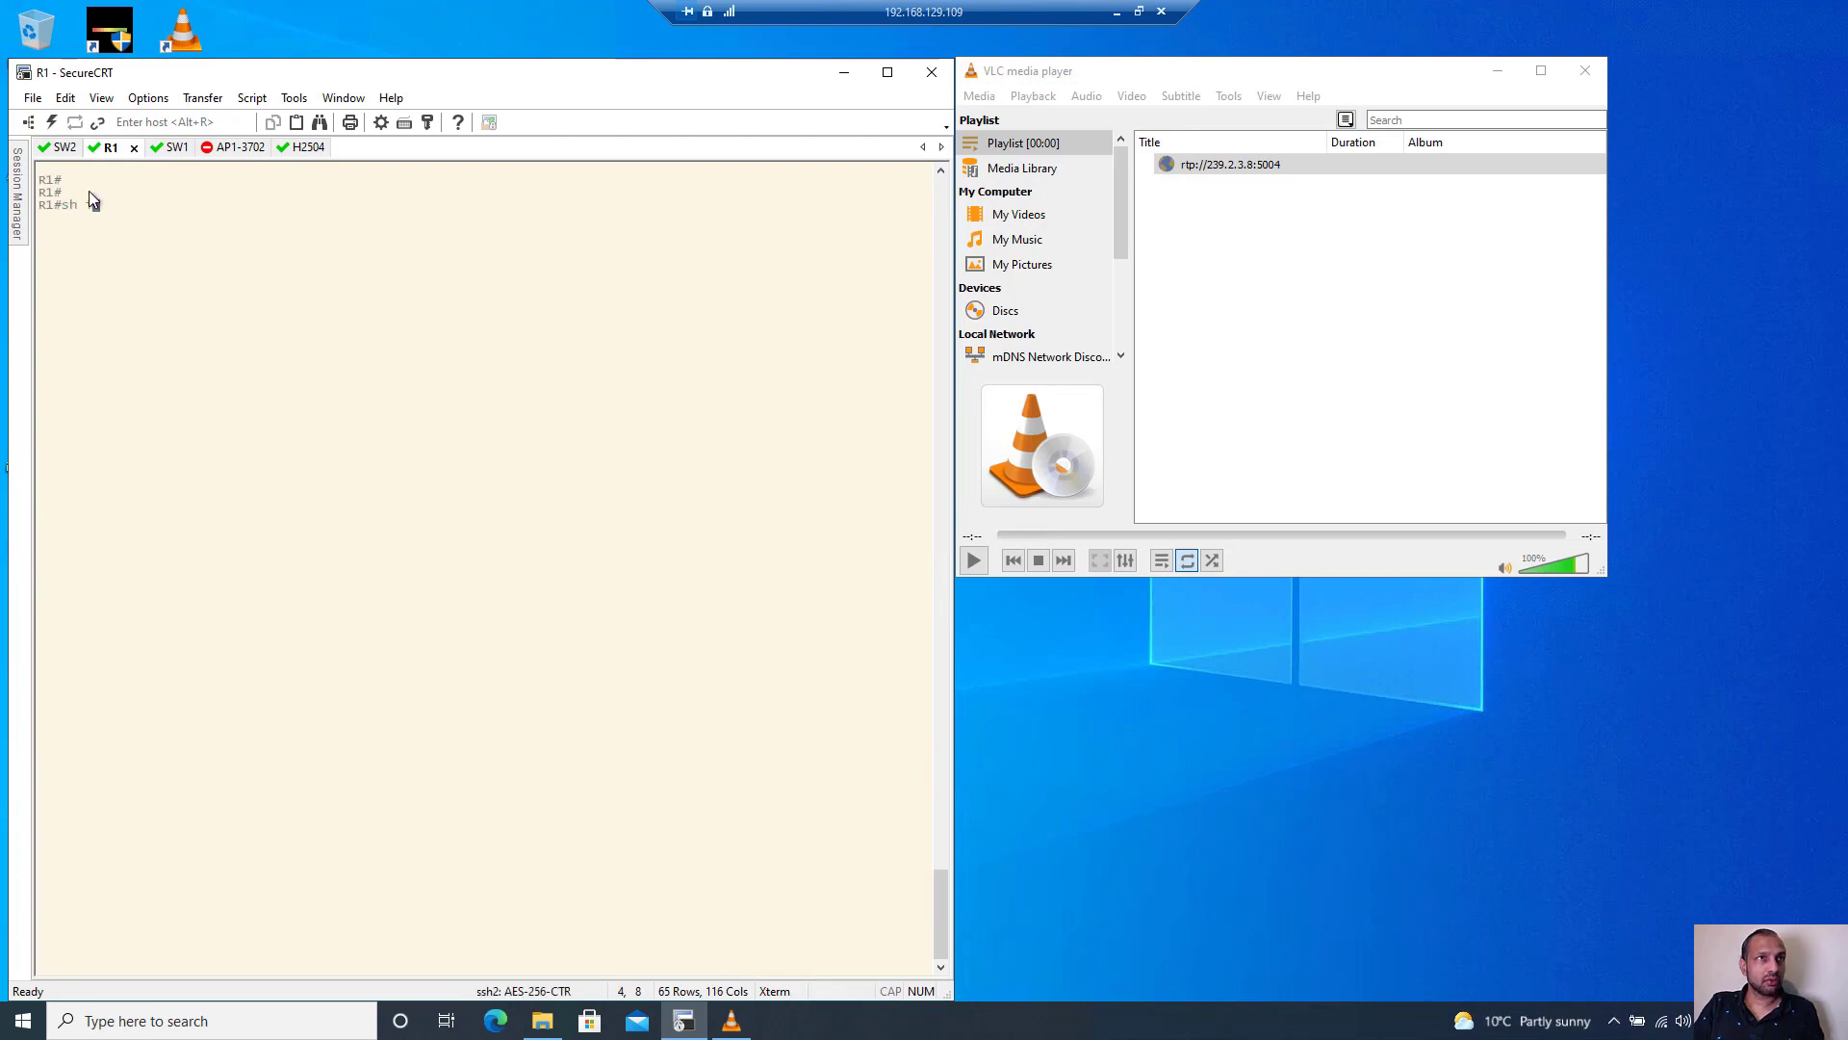
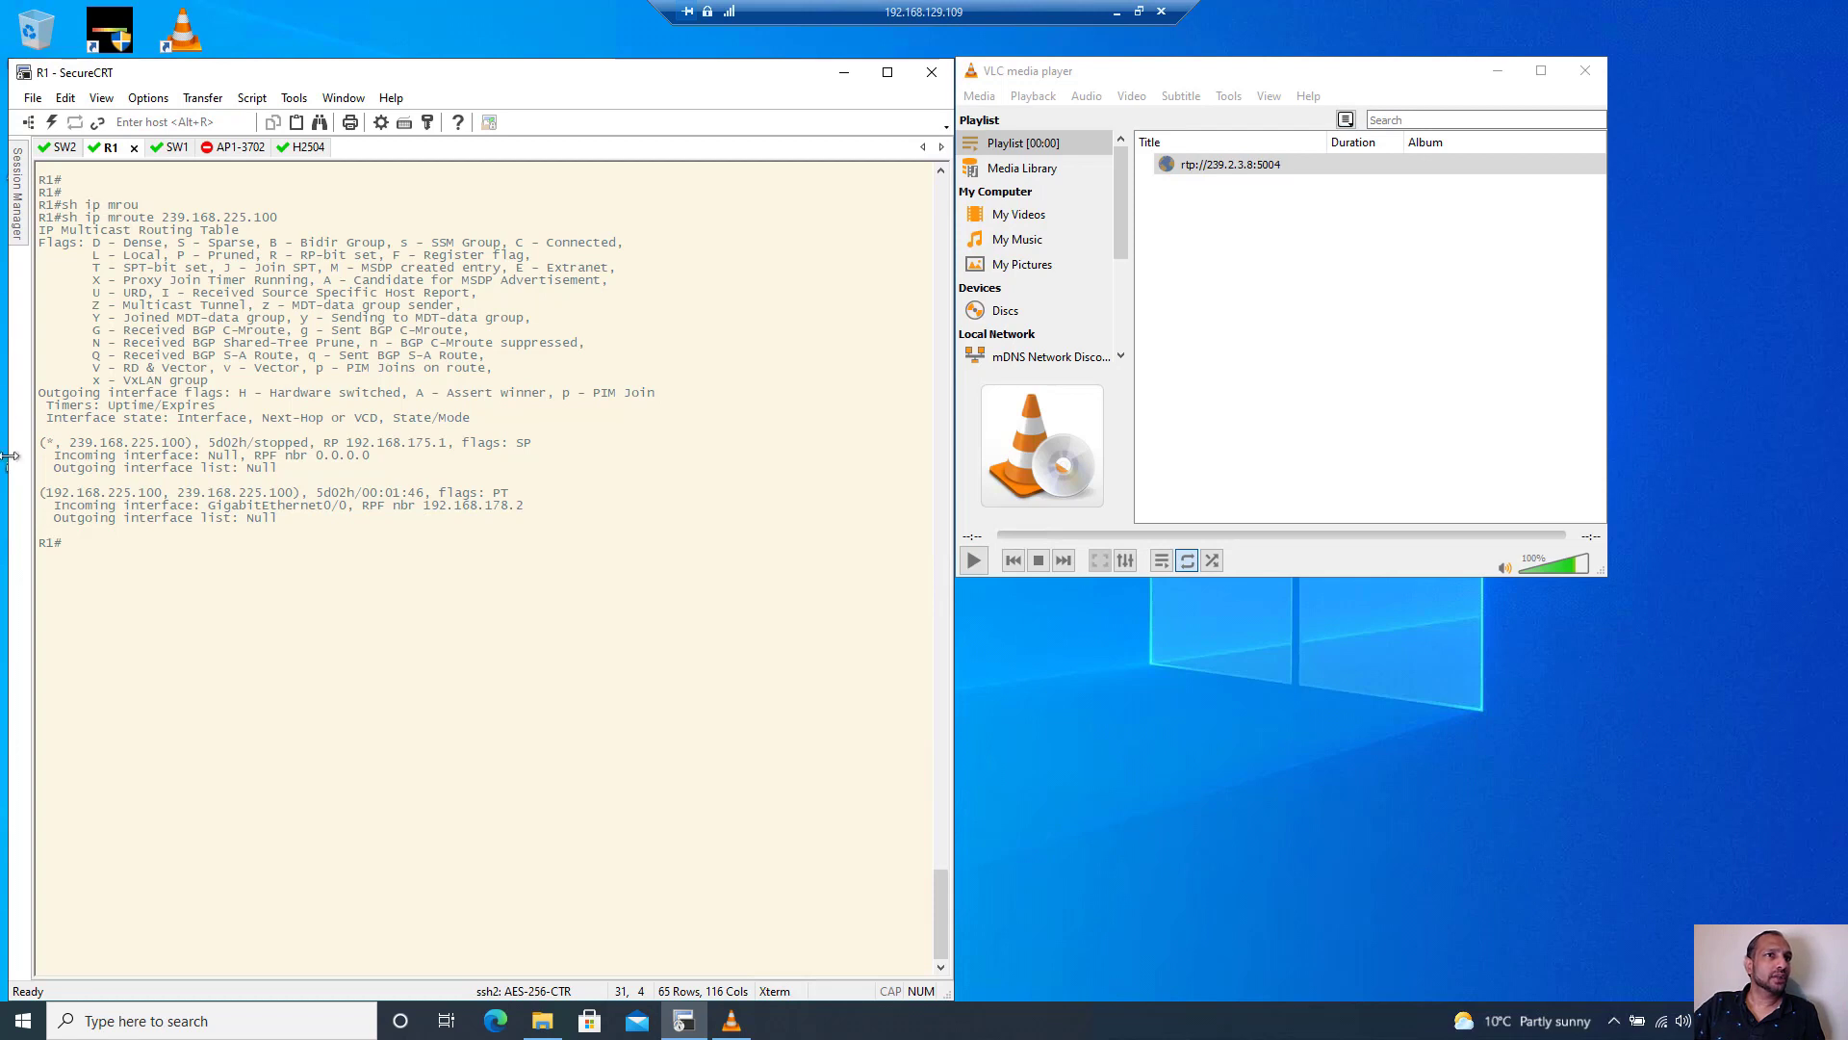
Examine the incoming interface, RPF neighbour and outgoing interface list of R1's (192.168.225.100, 239.168.225.100) route entry
left_click_drag(46, 494, 484, 515)
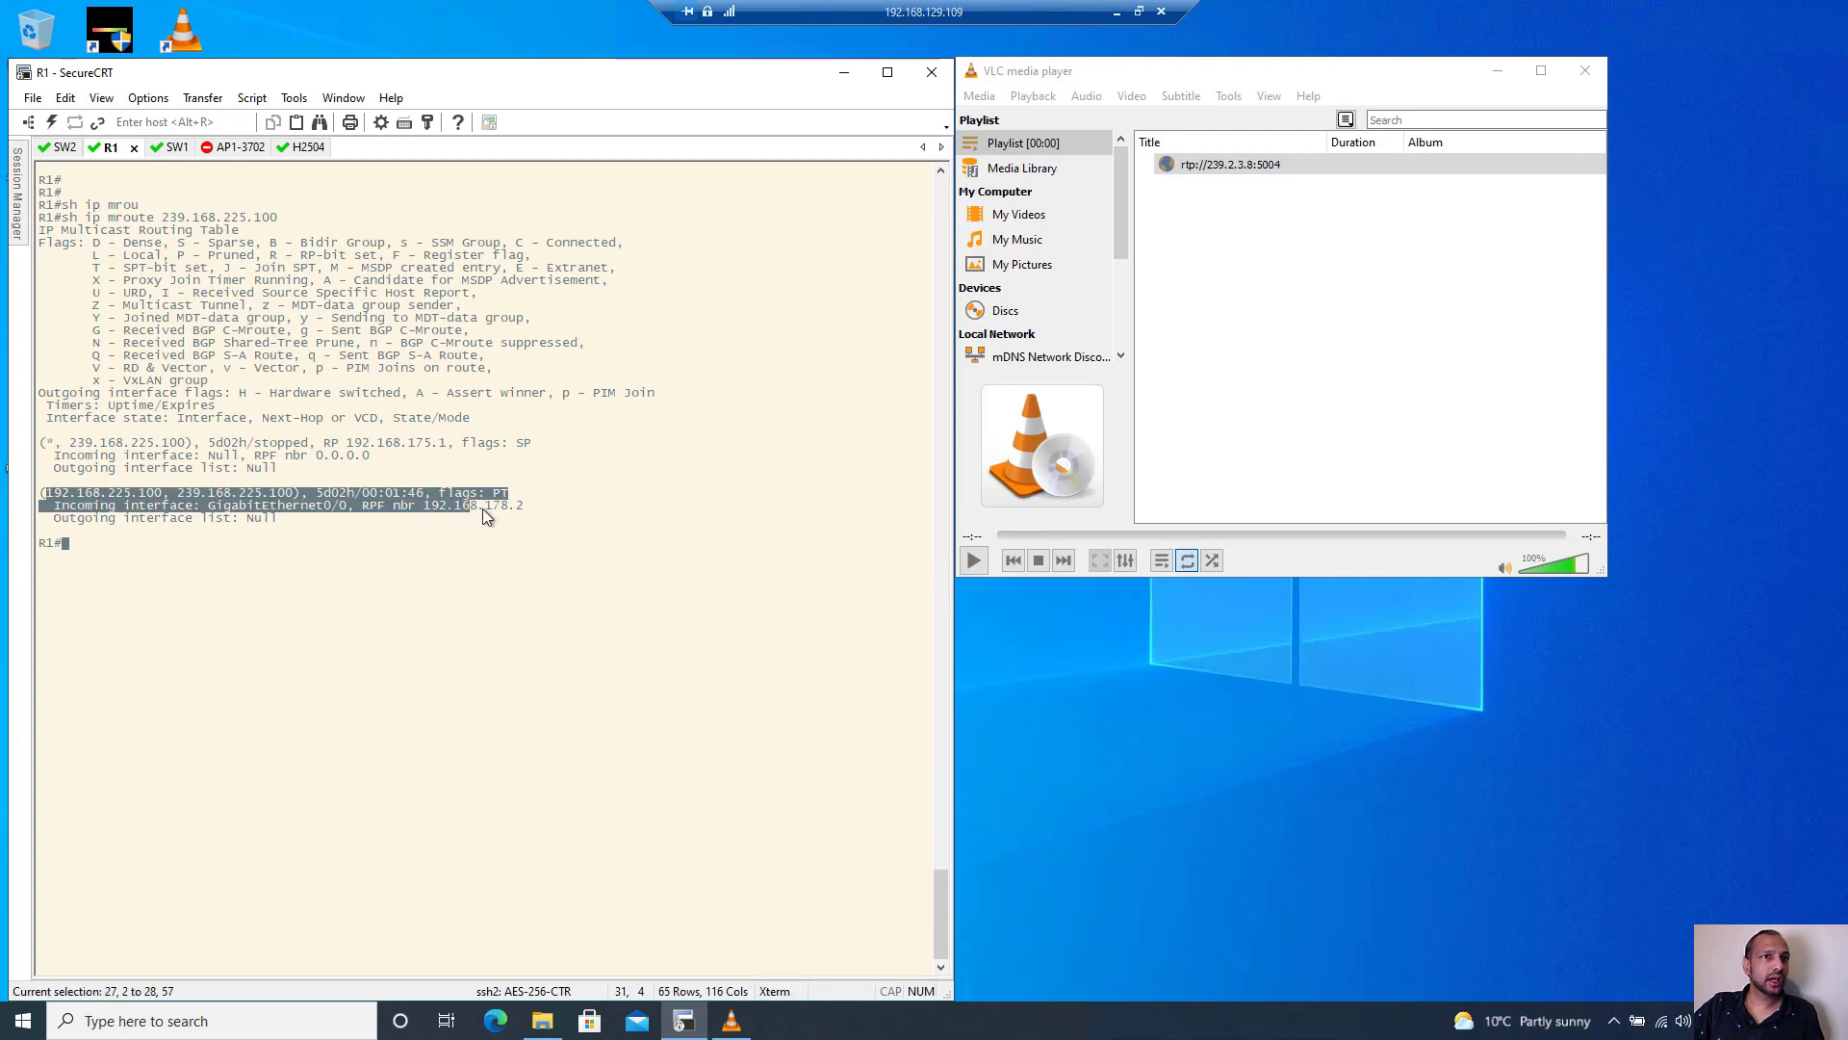
left_click_drag(281, 519, 39, 513)
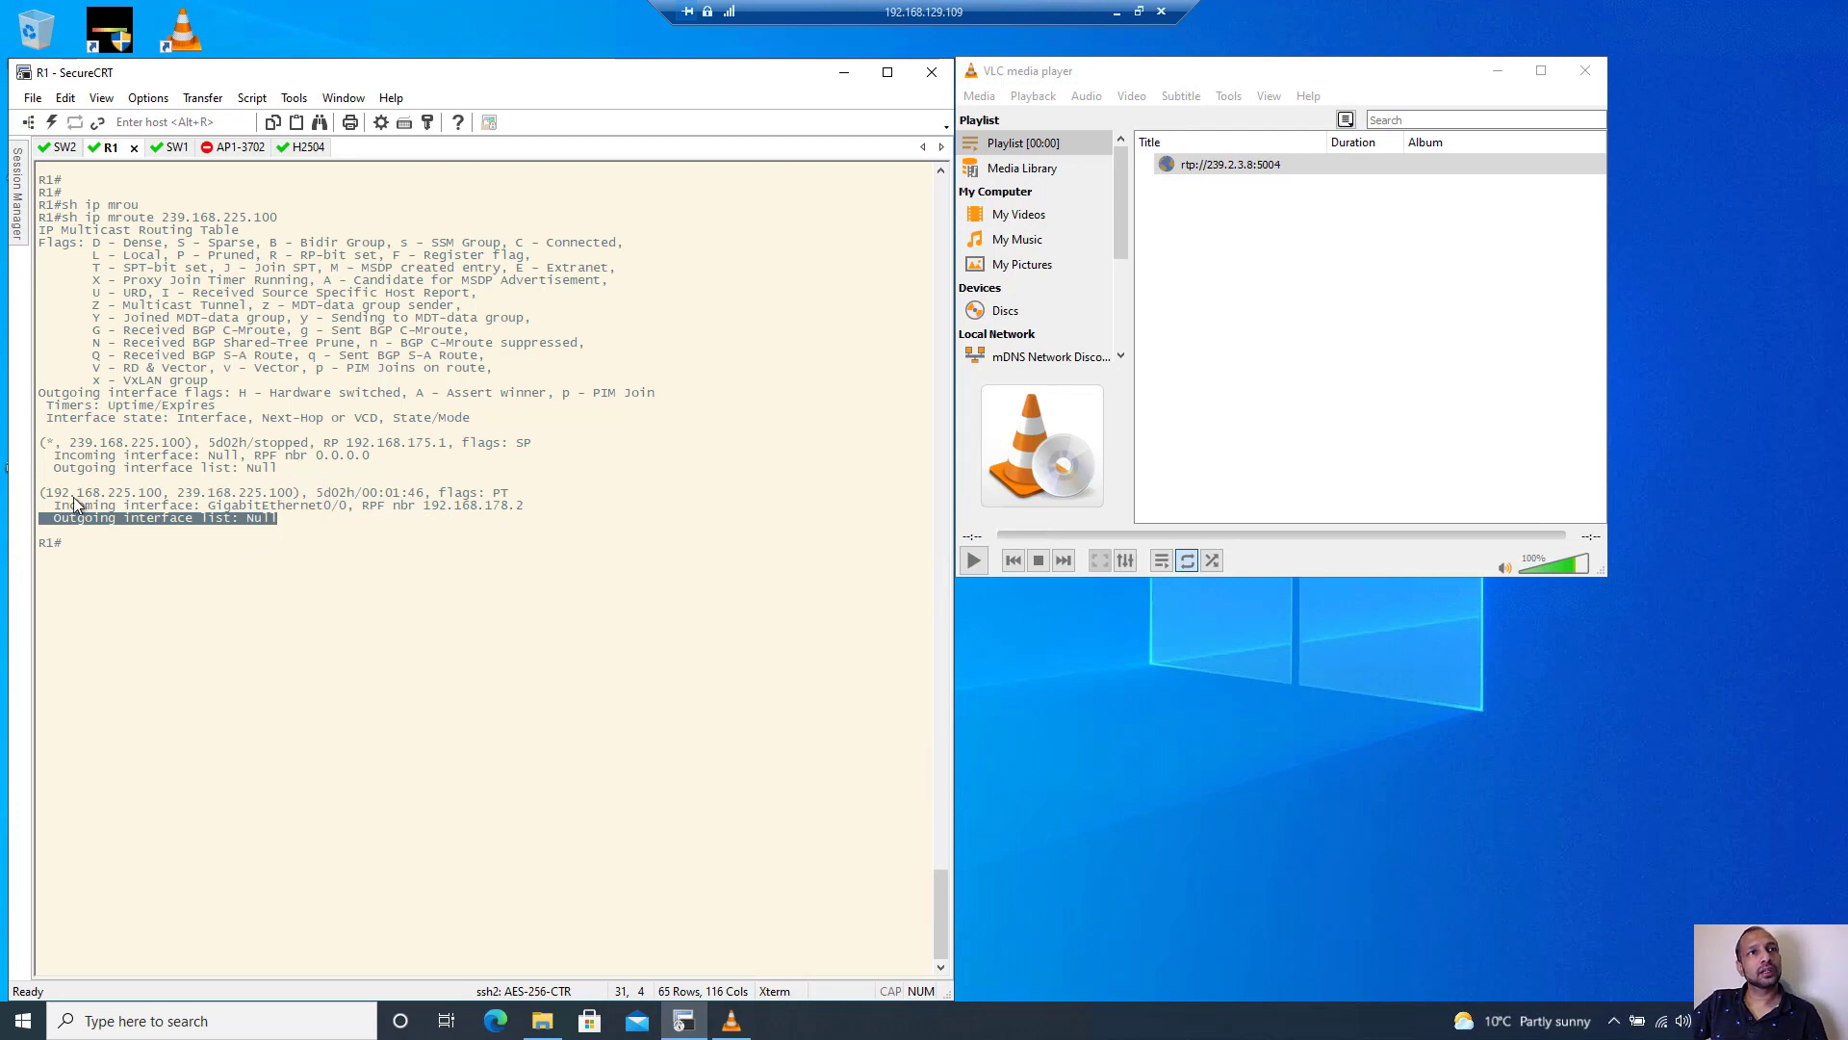
left_click_drag(49, 494, 283, 522)
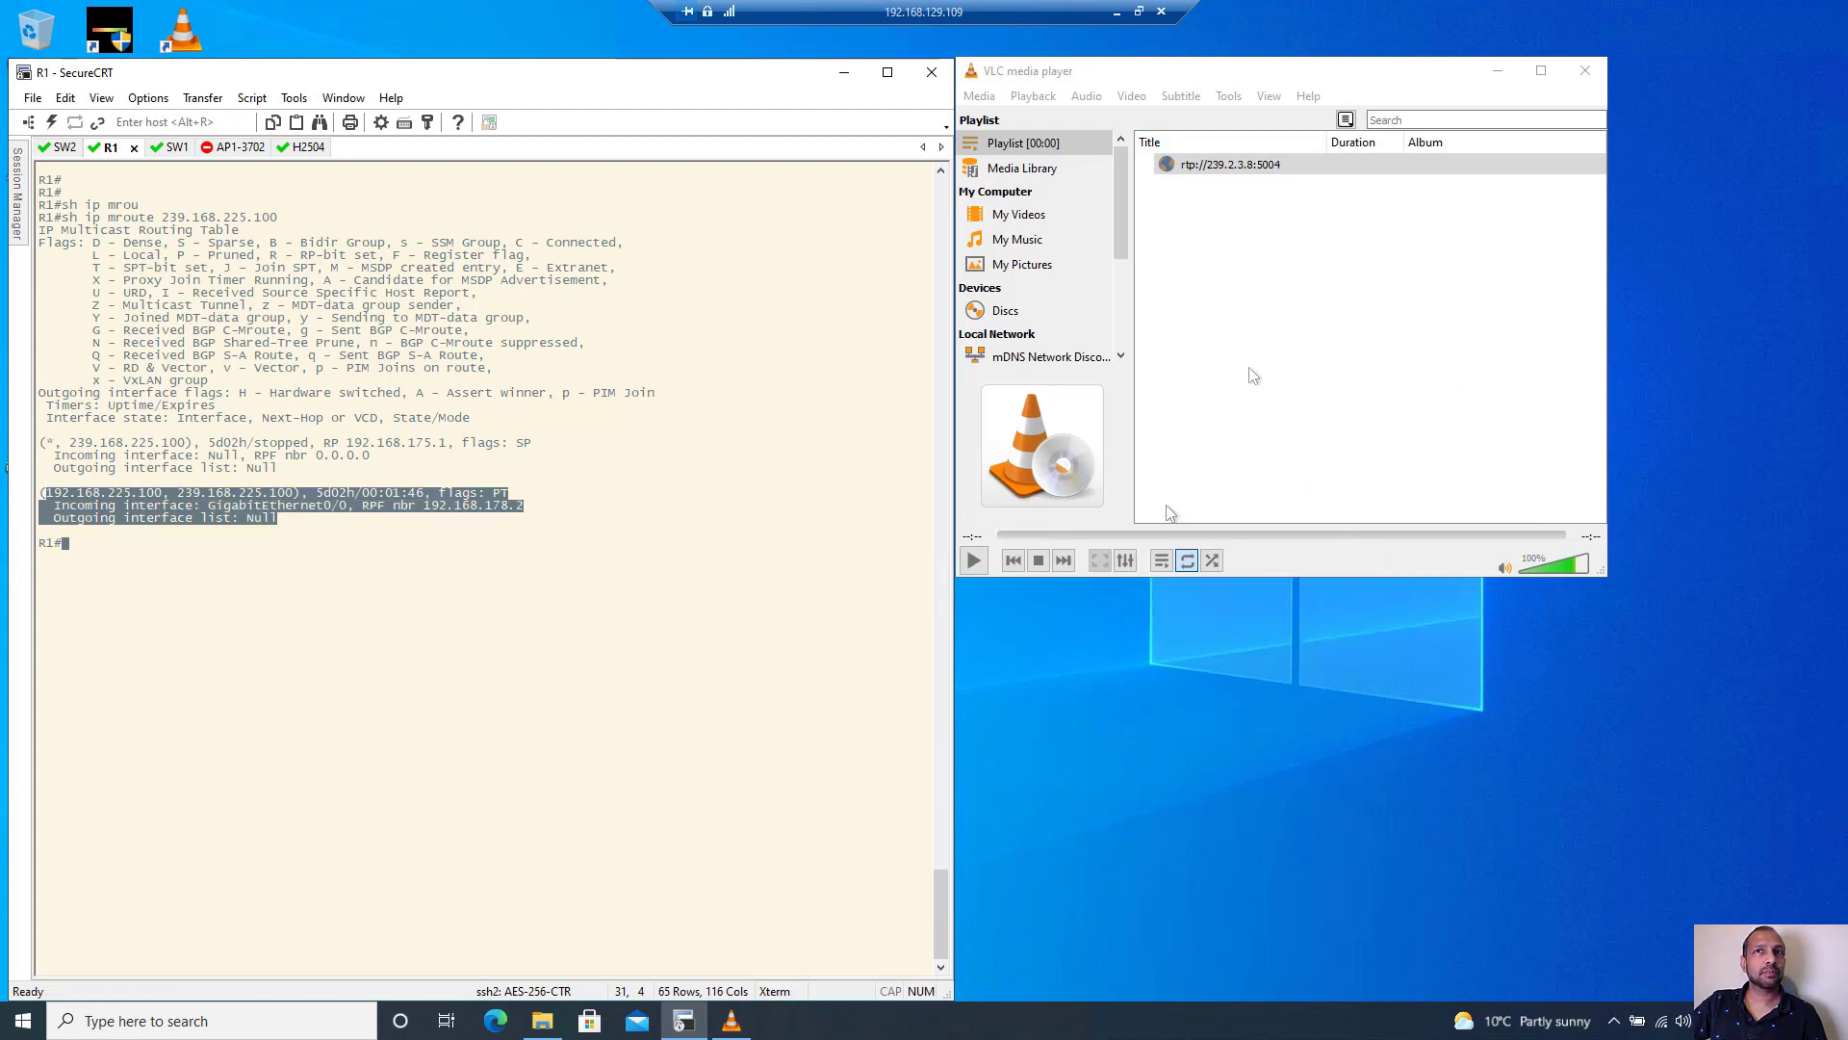
left_click(269, 523)
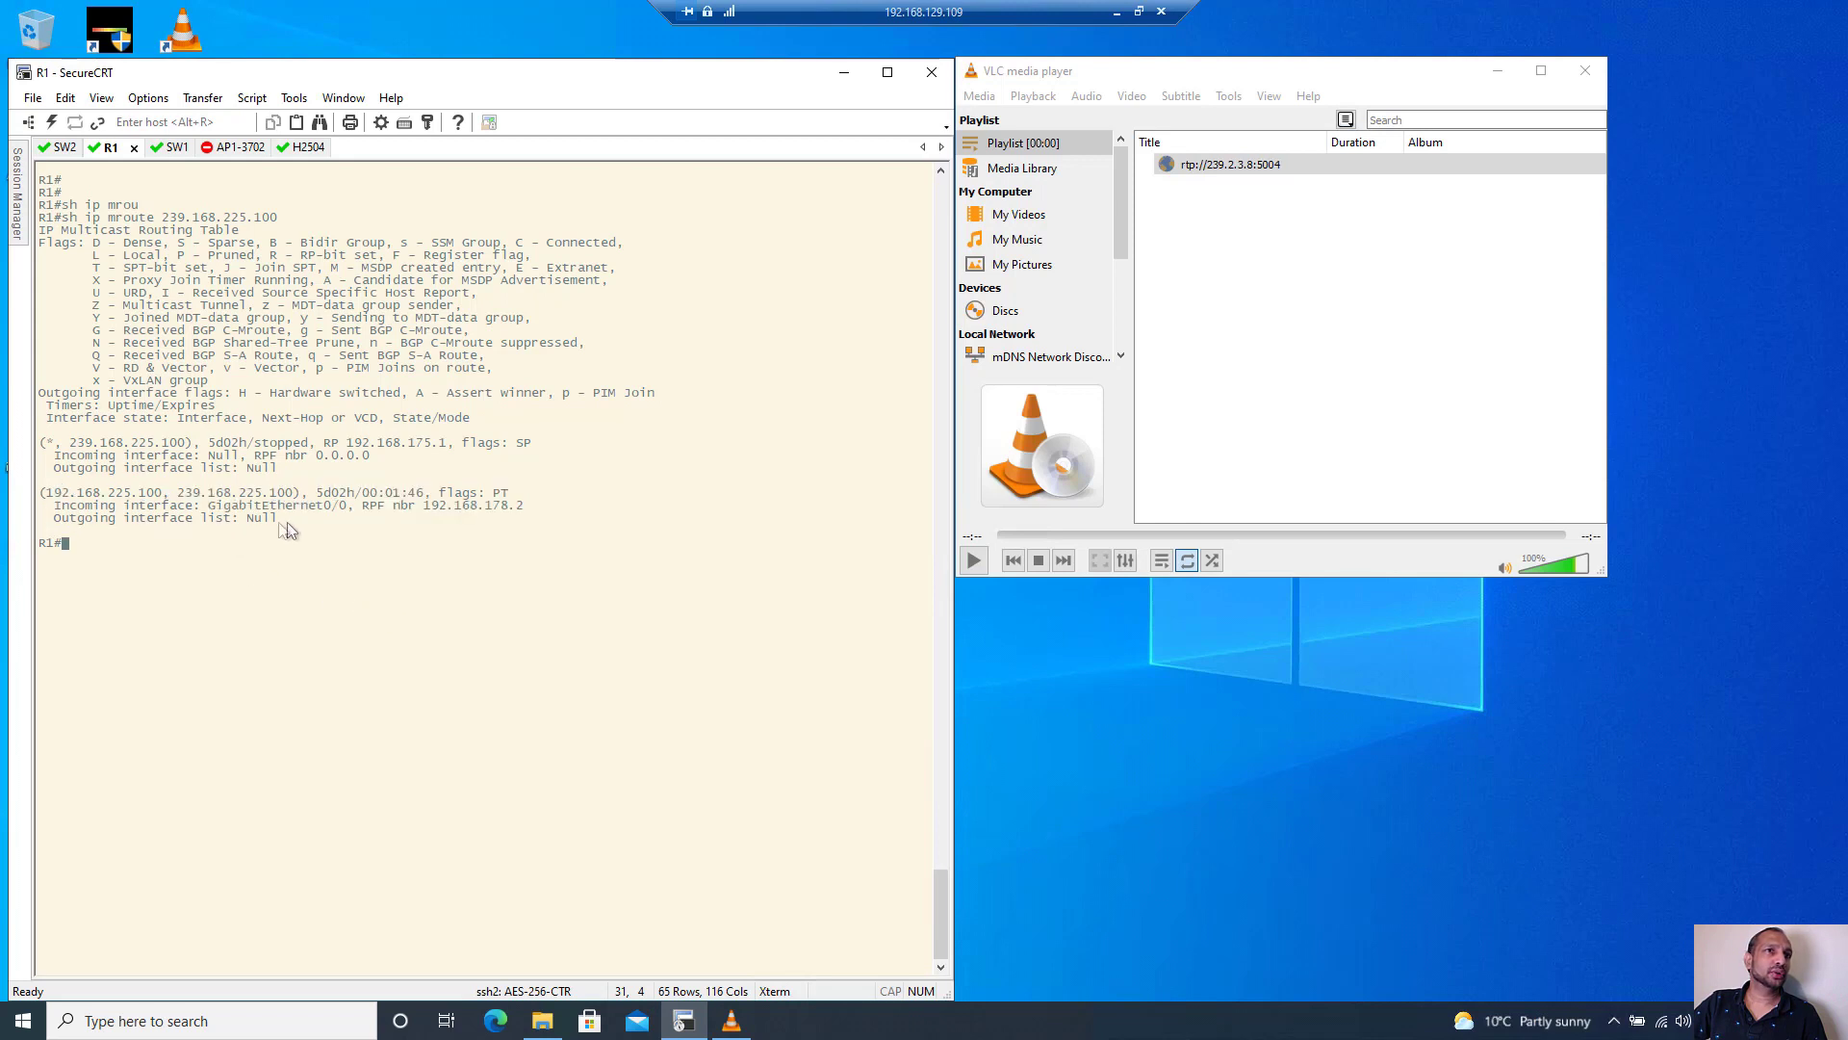
left_click_drag(262, 525, 42, 495)
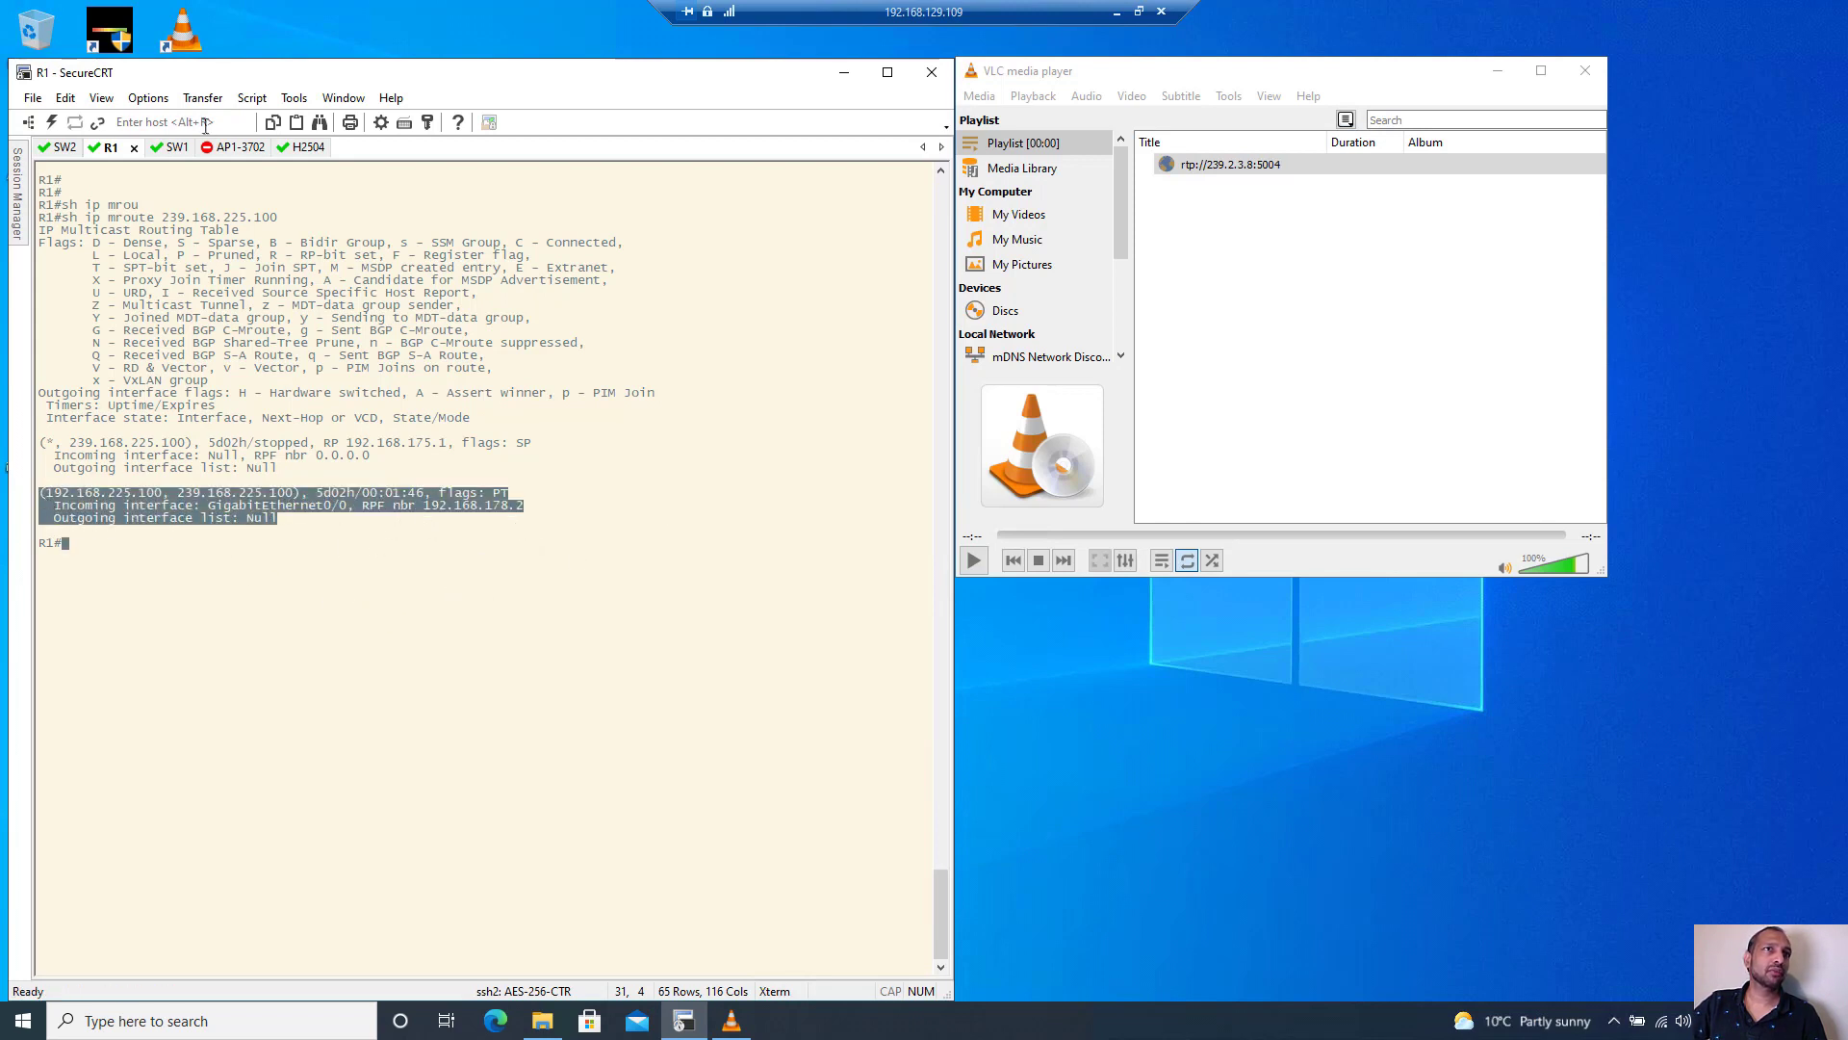
Reconnect the AP1-3702 session and enter privileged mode with "en" and the enable password
left_click(232, 147)
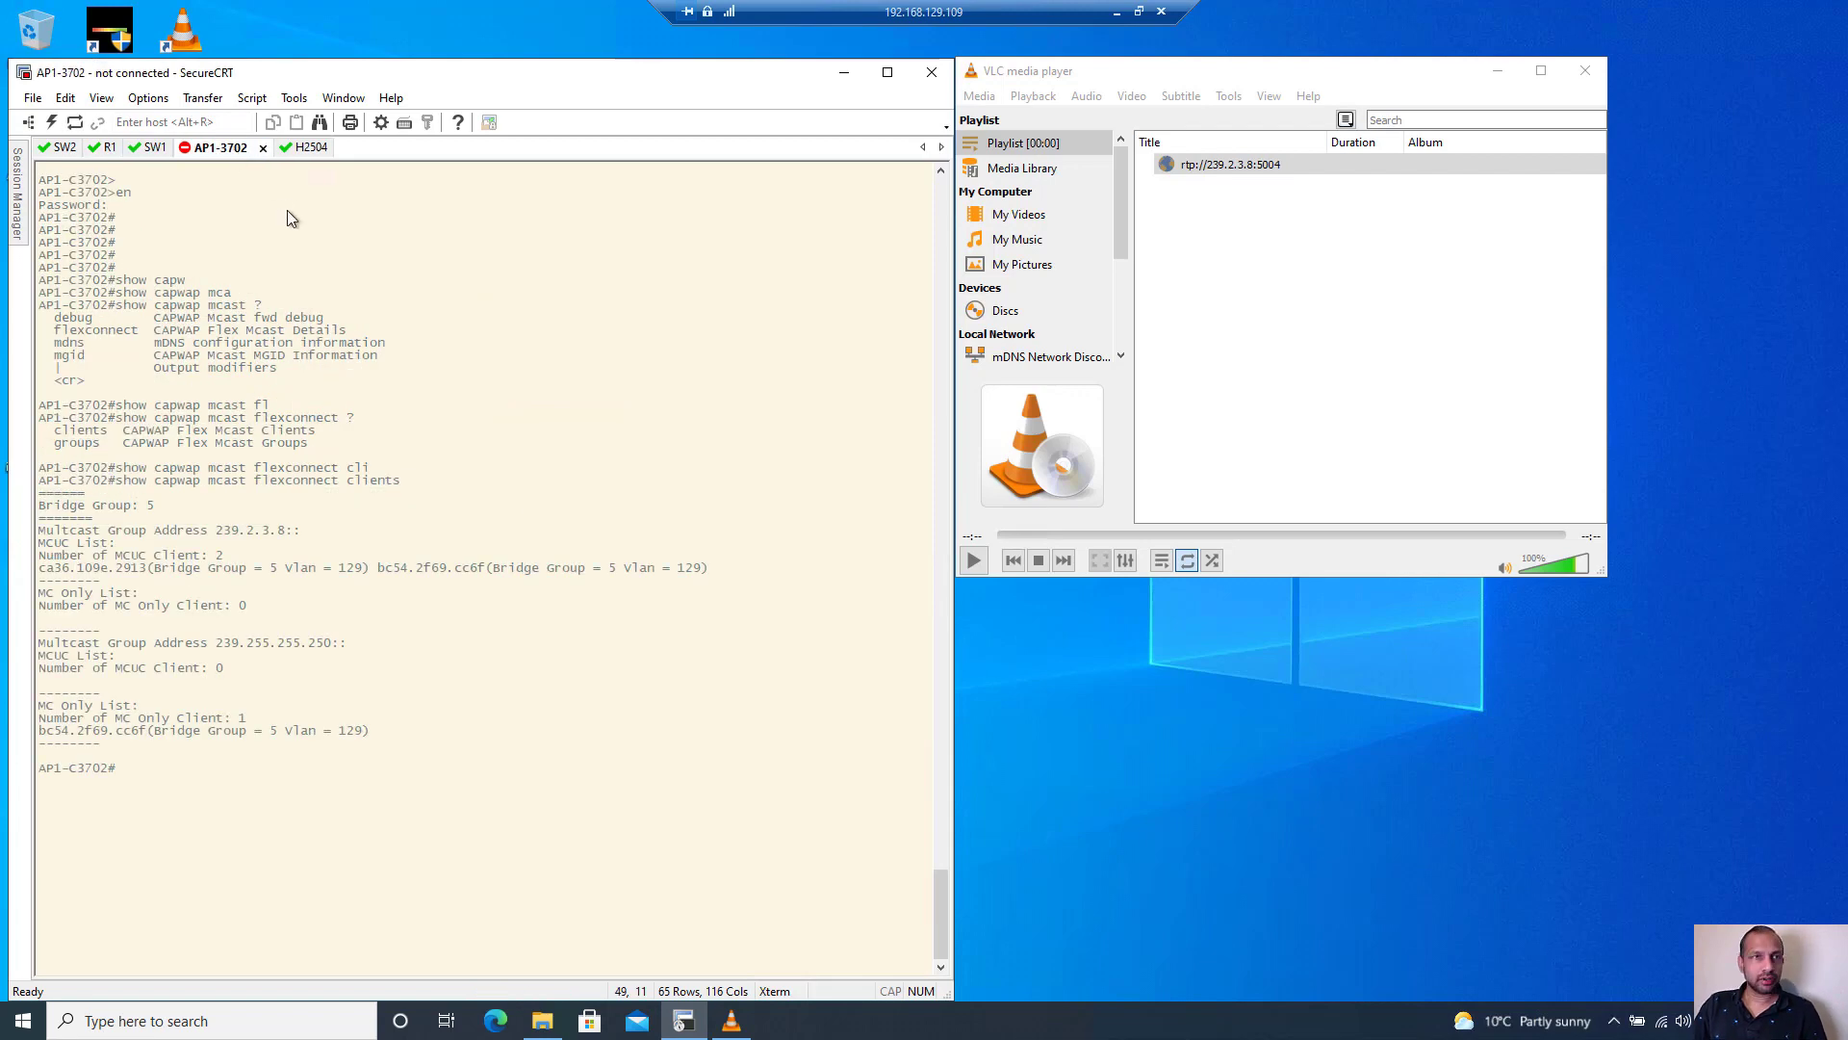
key("Return")
key("Return")
type("en")
key("Return")
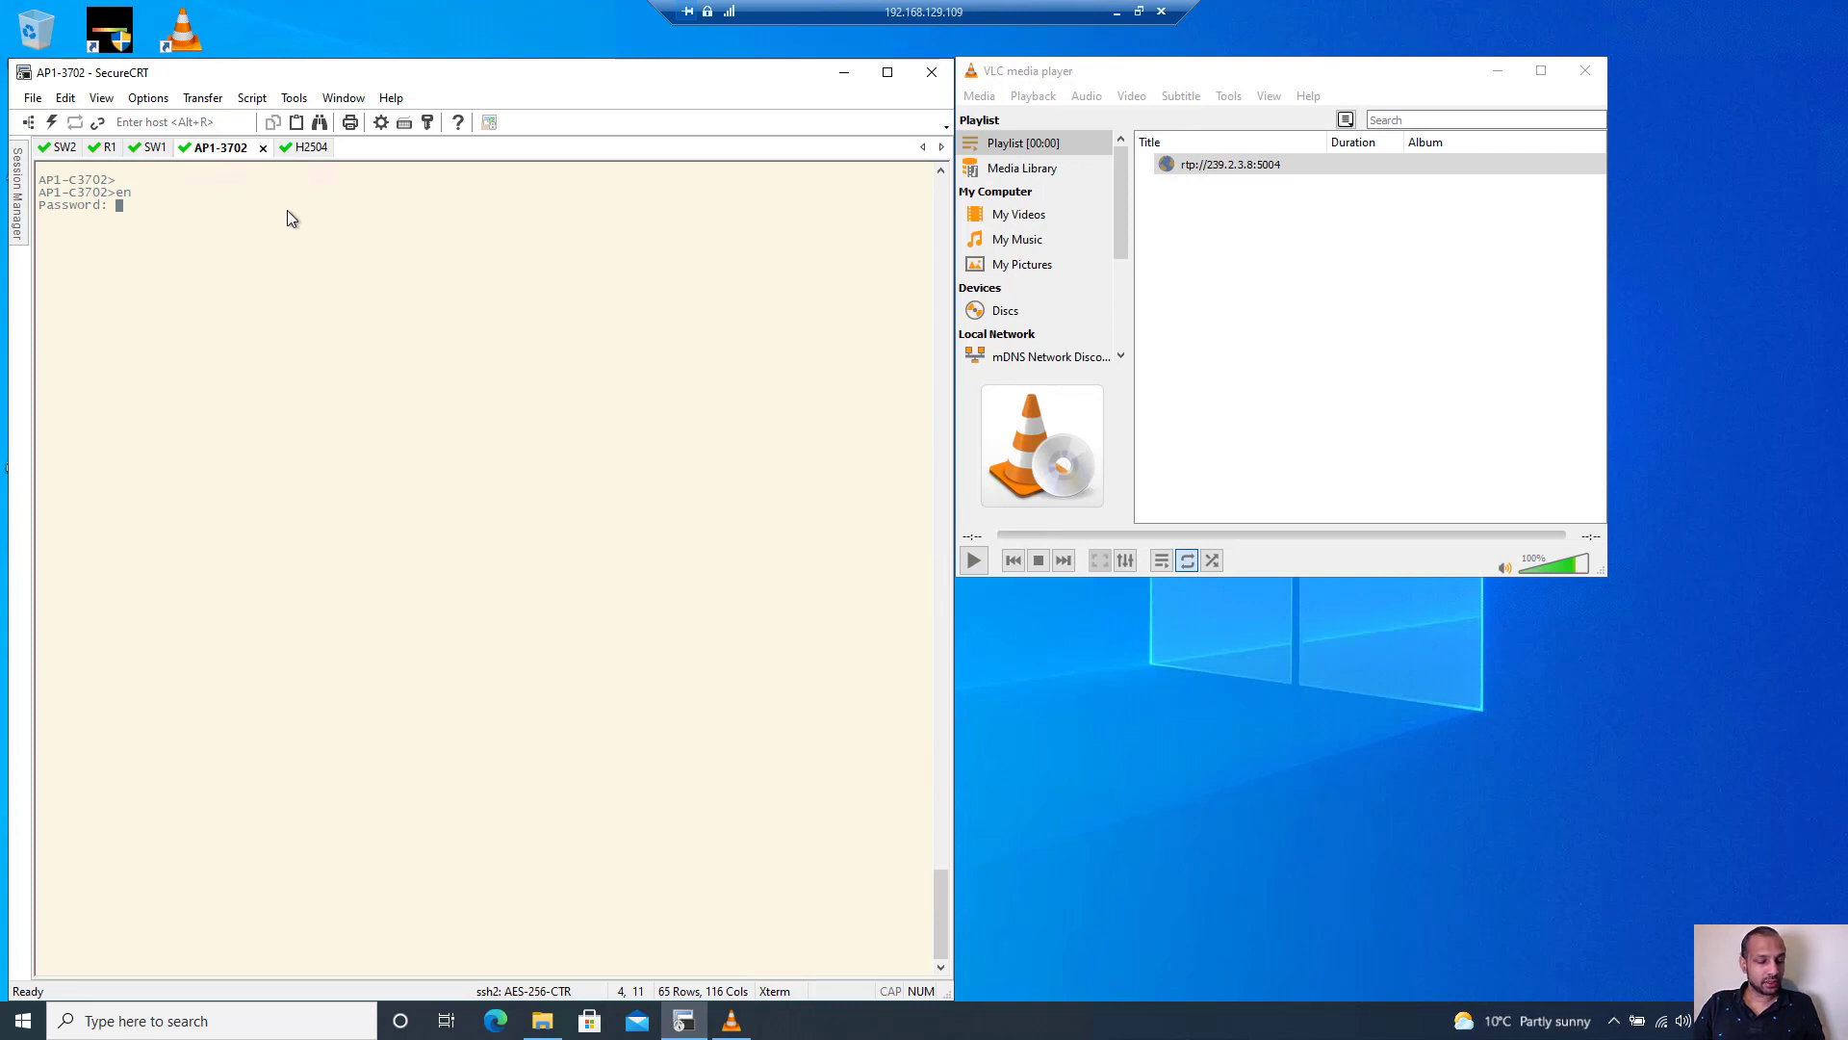
key("Return")
key("Return")
key("Return")
key("Return")
key("Return")
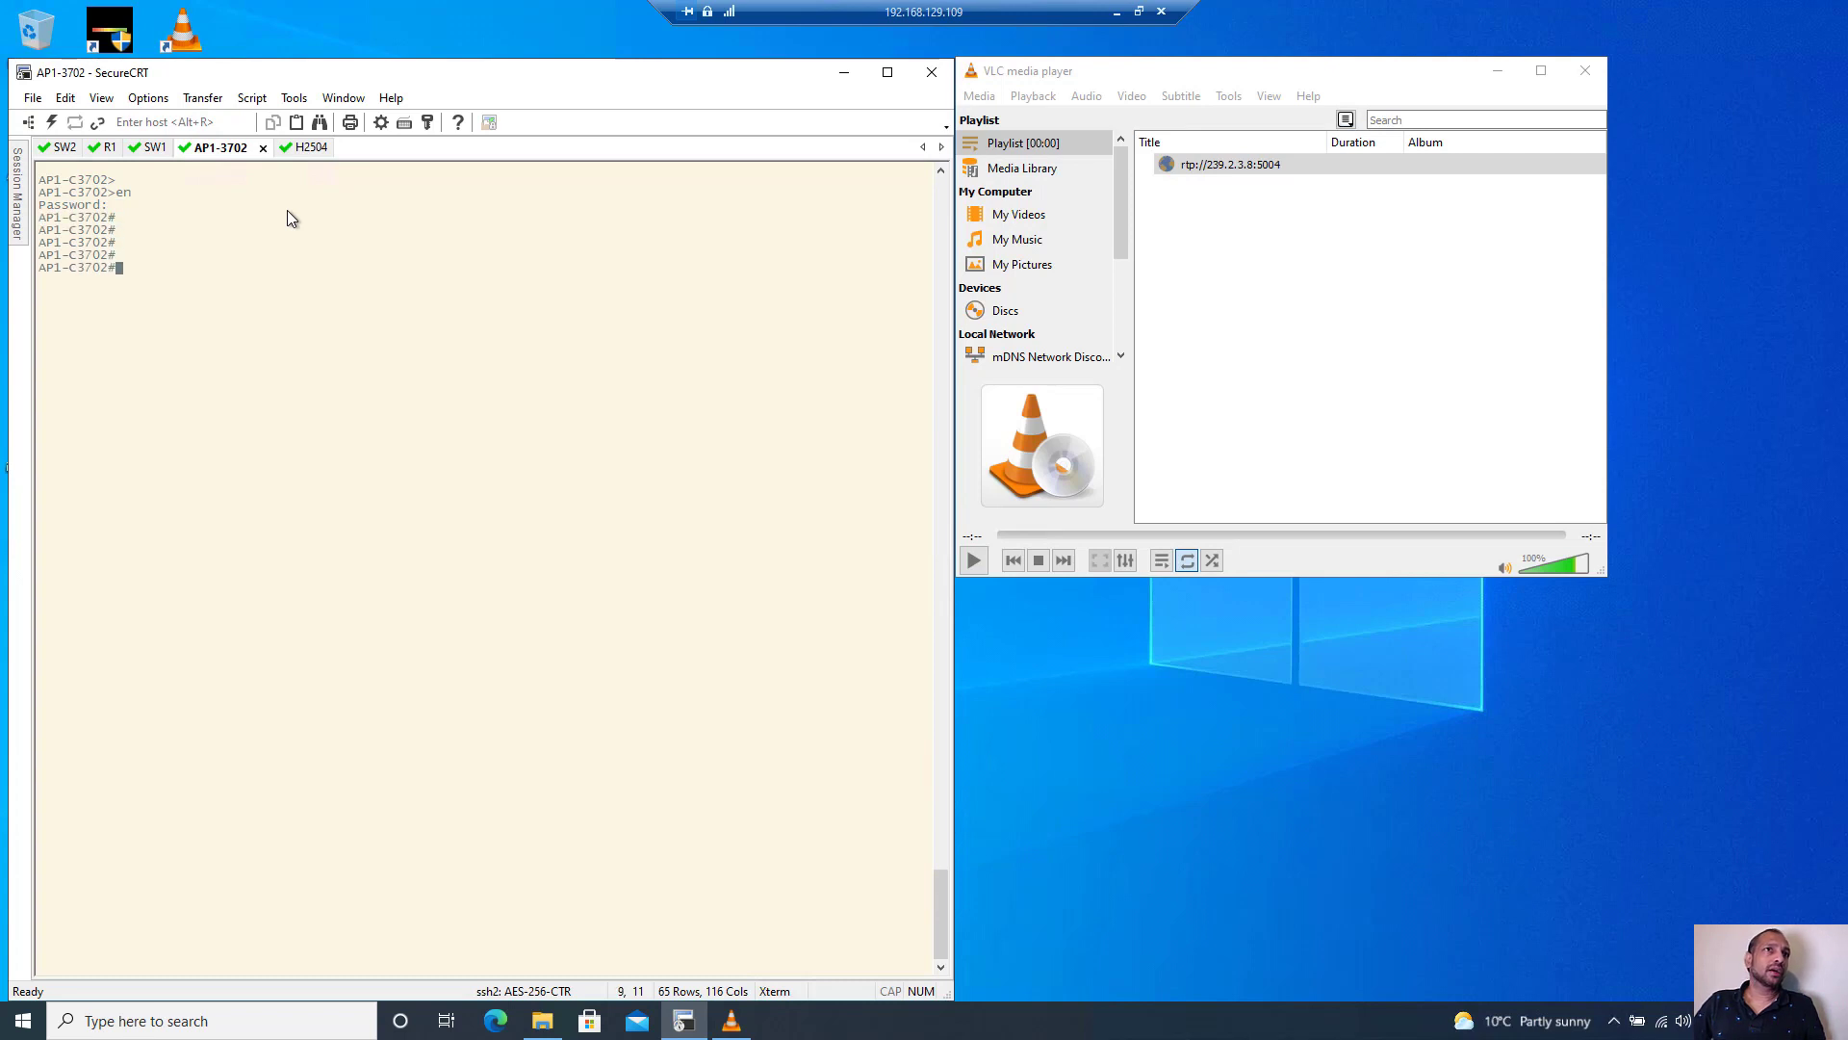
Switch to the H2504 session and bring up fresh prompts below the FlexConnect media-stream client summary
left_click(304, 147)
key("Return")
key("Return")
key("Return")
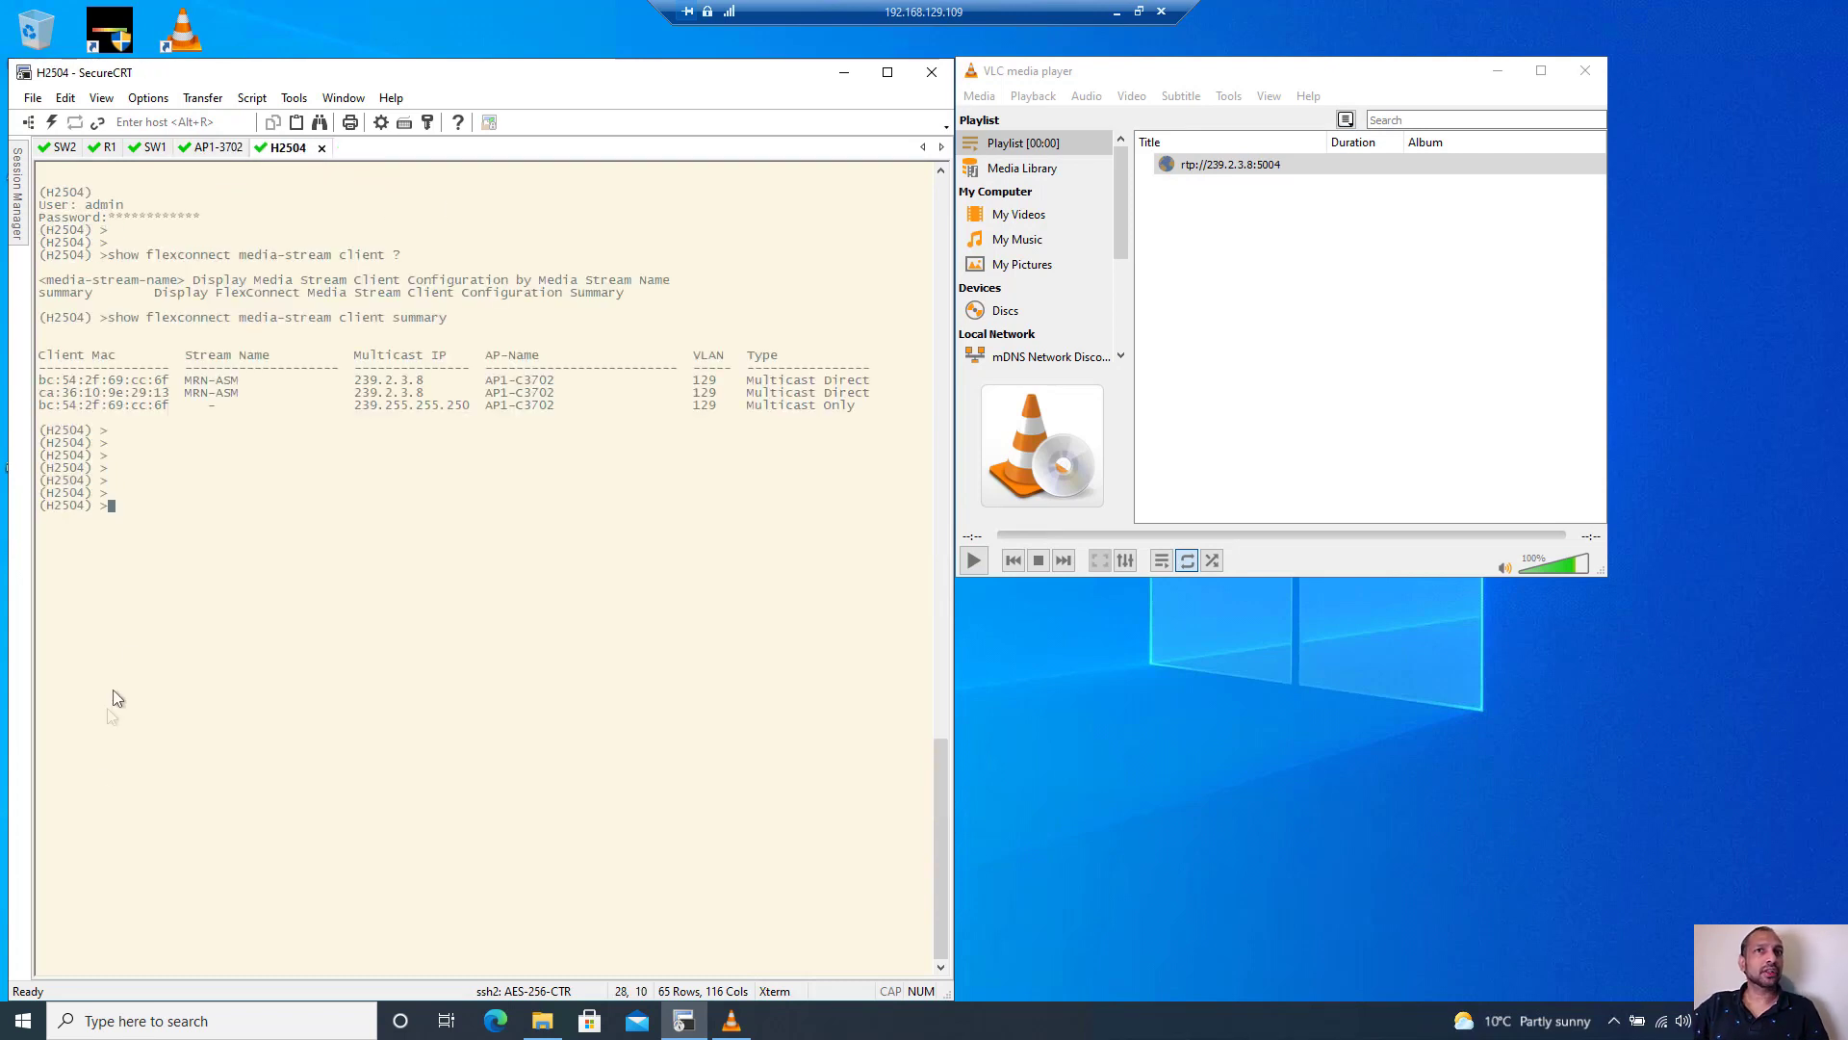
Minimise the remote desktop session and the browser to return to the local desktop
left_click(1117, 12)
left_click(1737, 16)
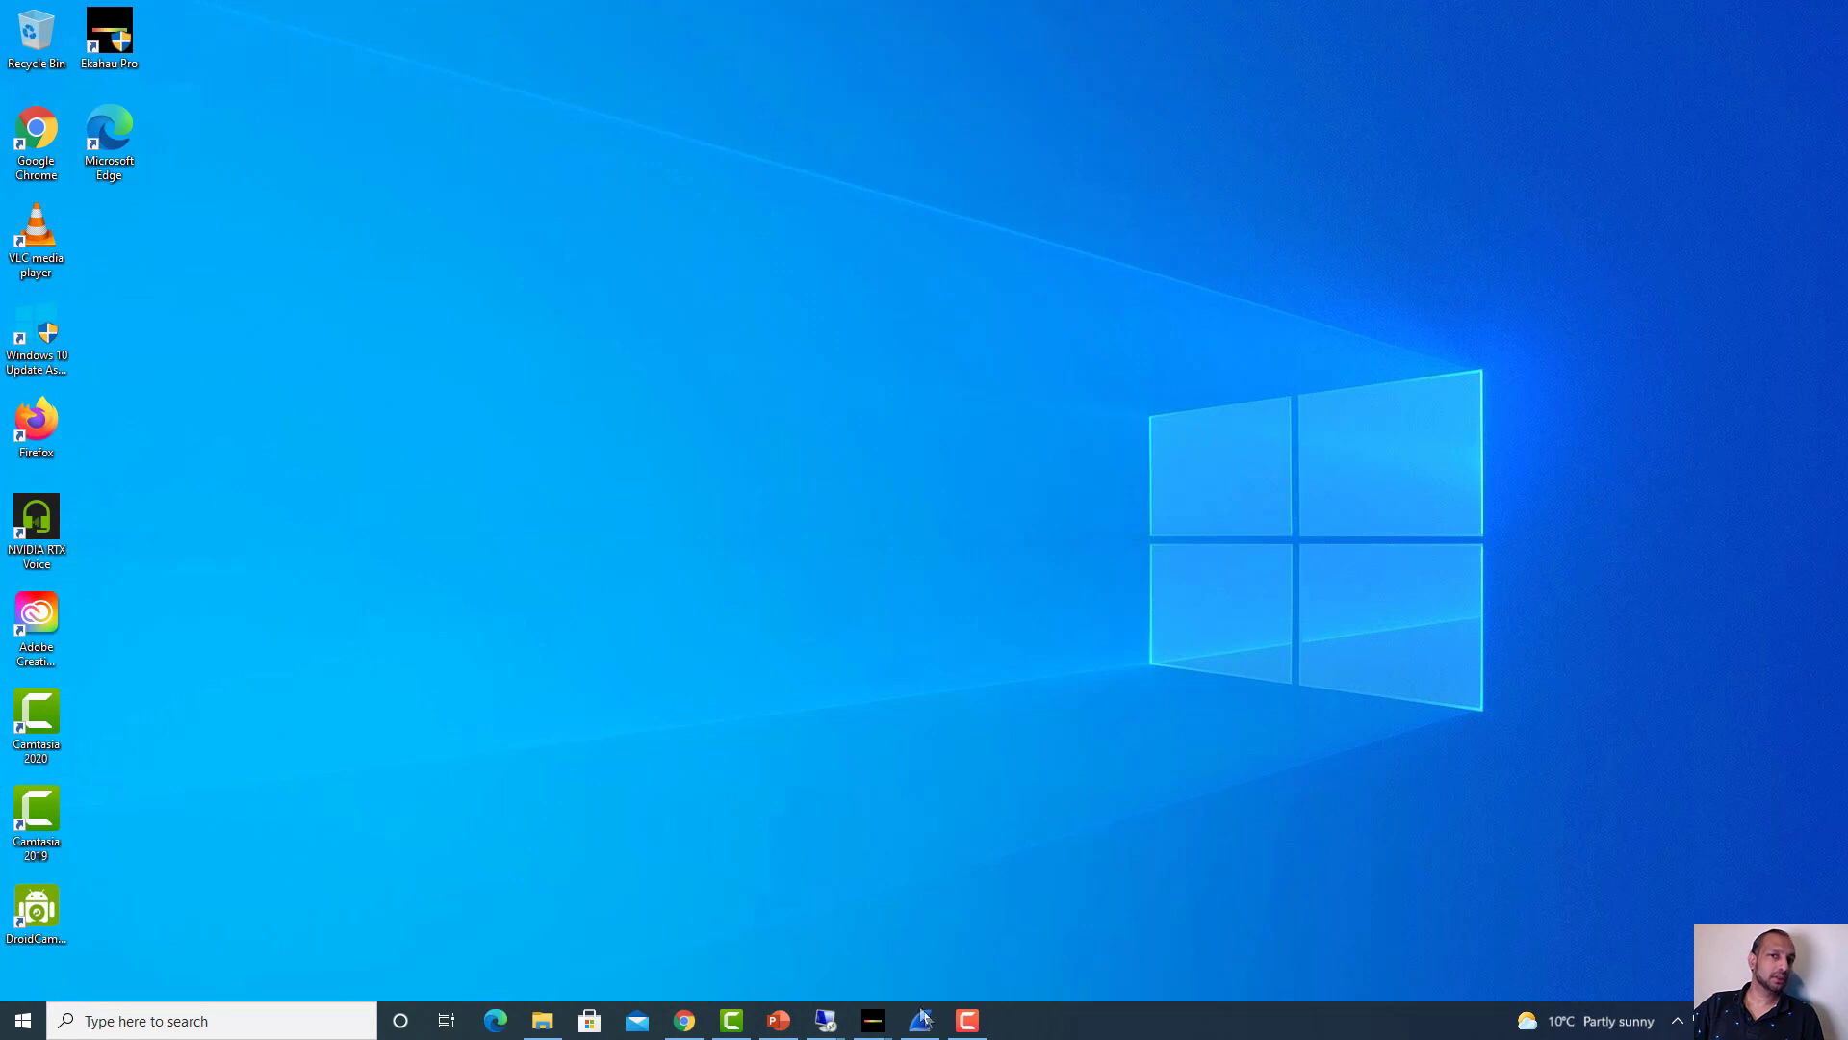
Open VLC on the local desktop and set up a stream with the Big Buck Bunny Demo video as its source
double_click(32, 237)
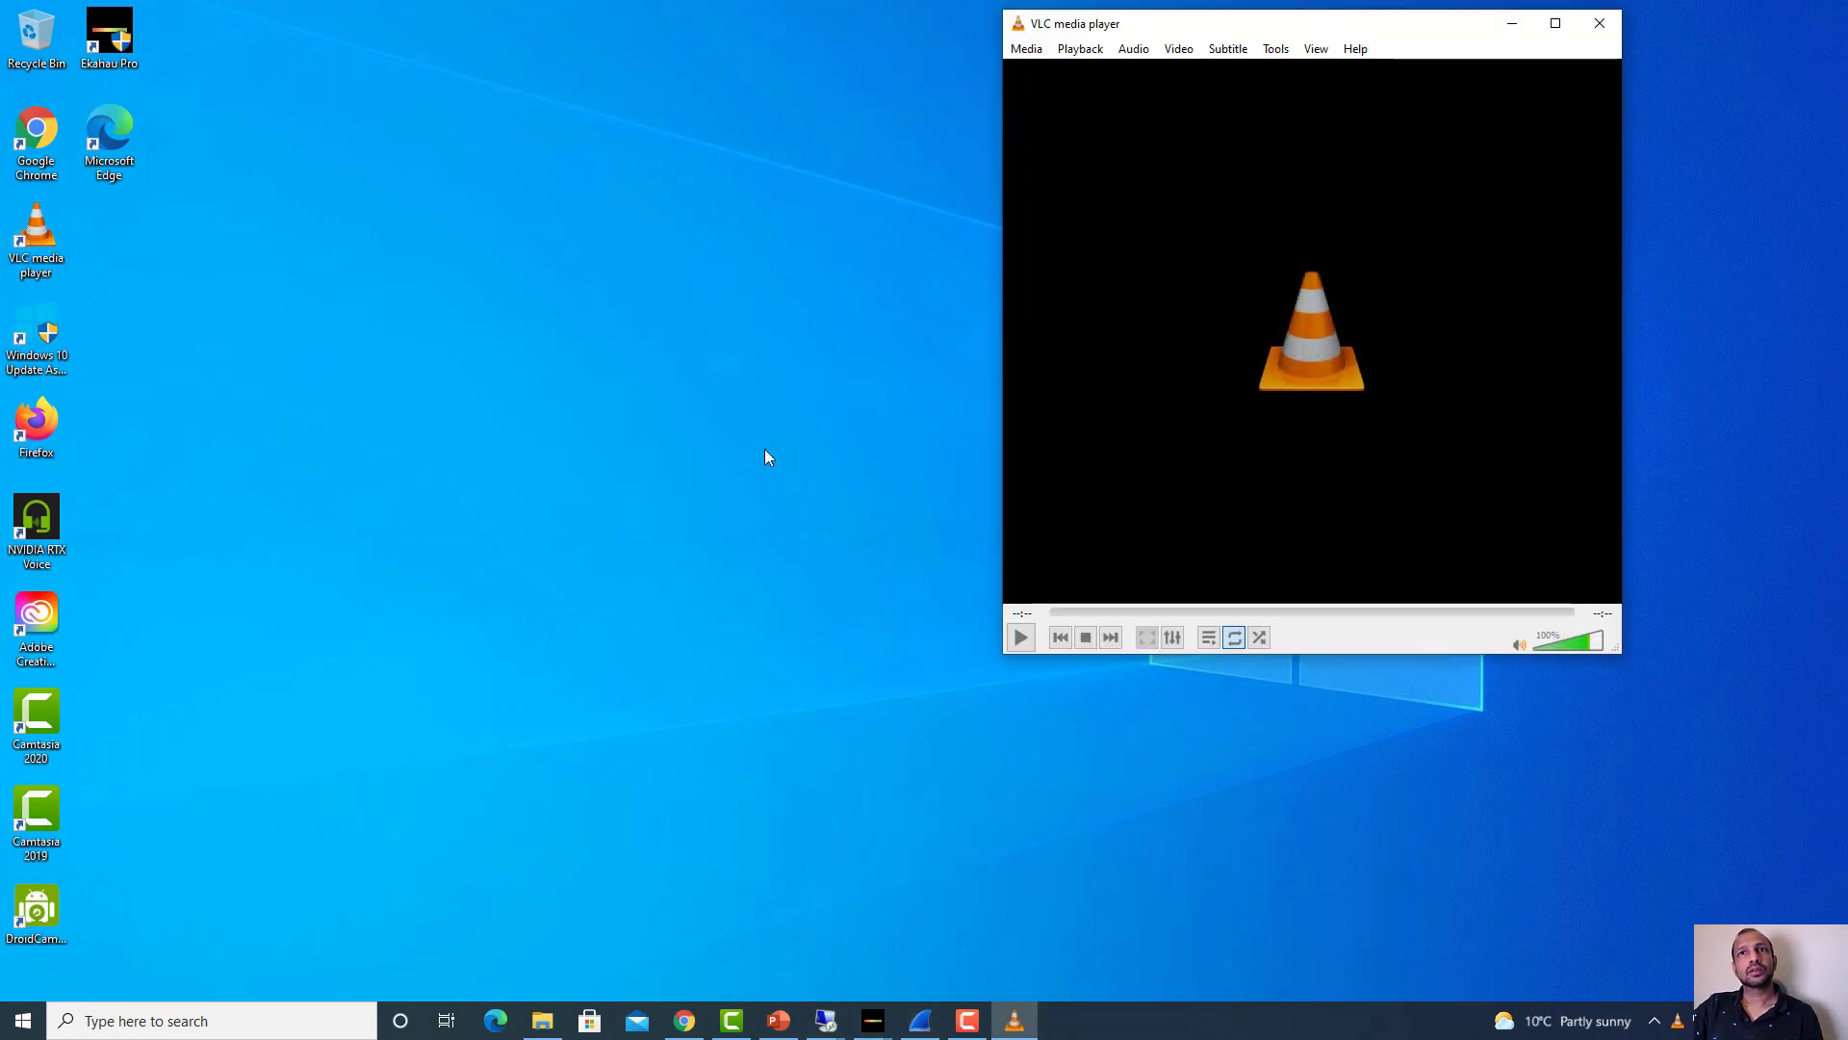
left_click(1026, 48)
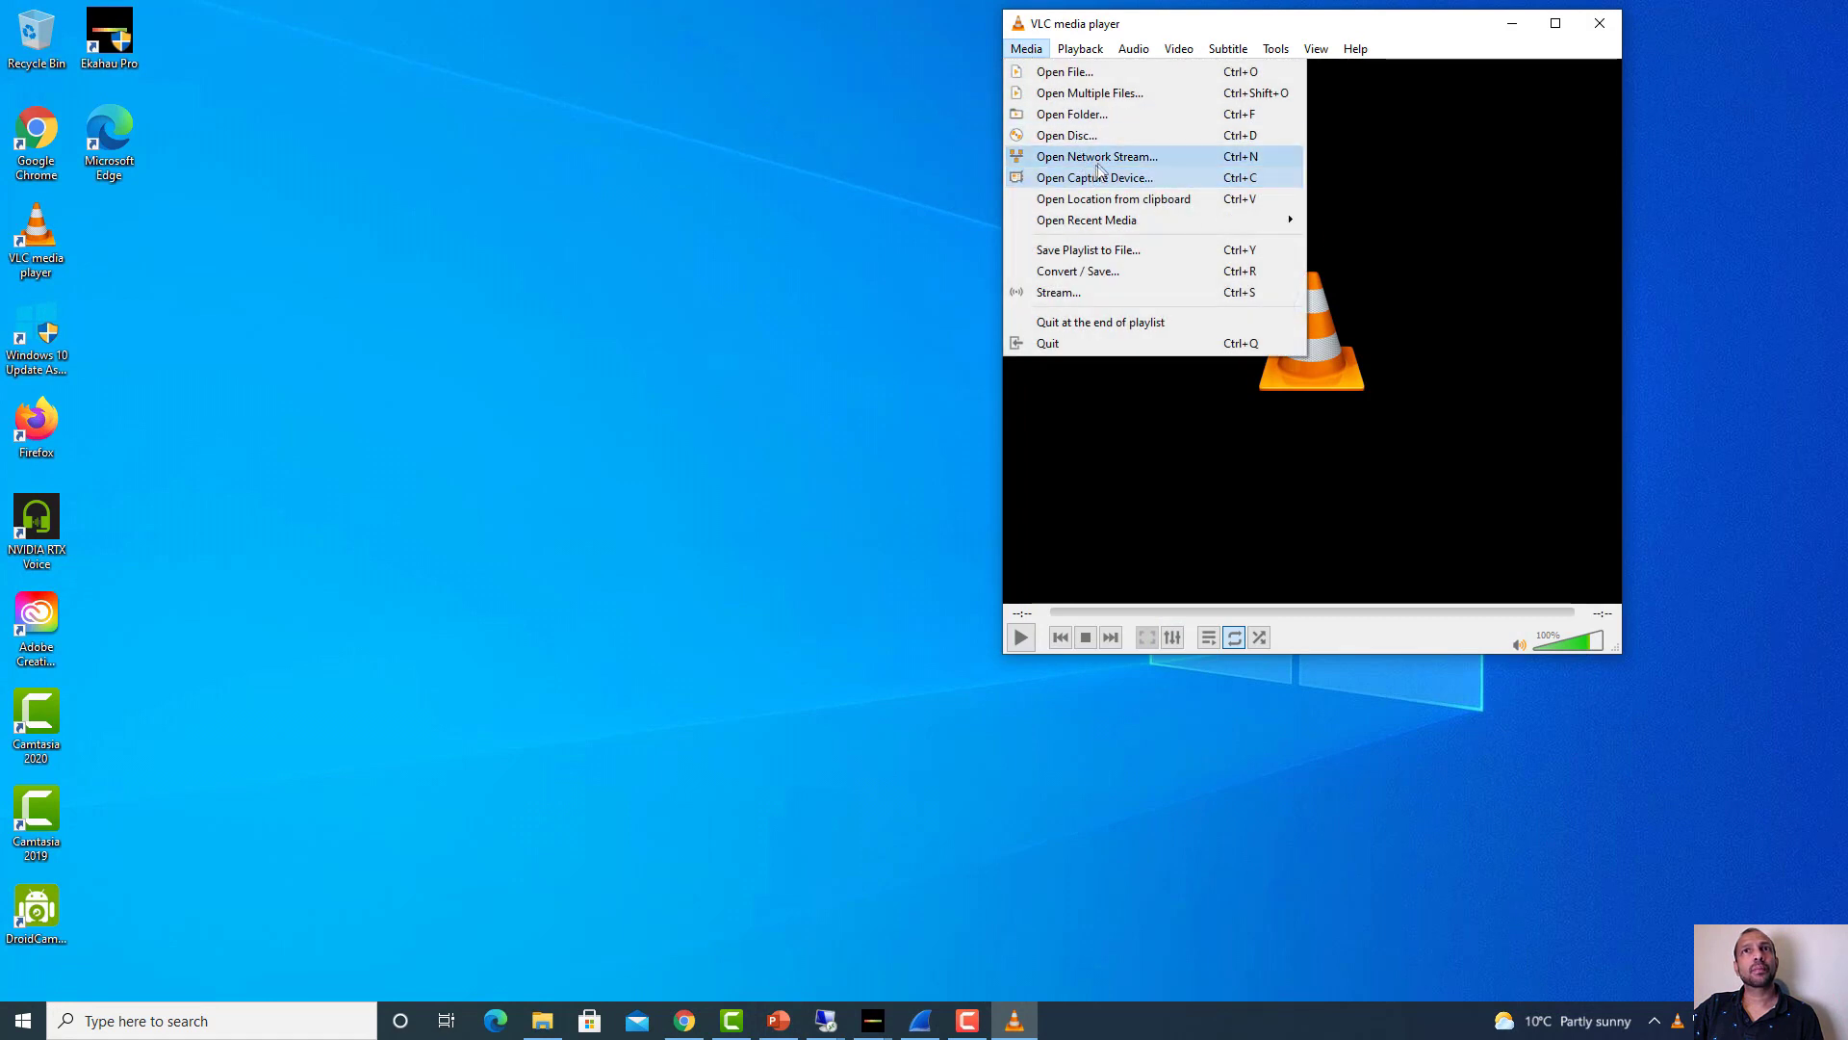
left_click(1089, 293)
left_click(1492, 248)
left_click(1170, 308)
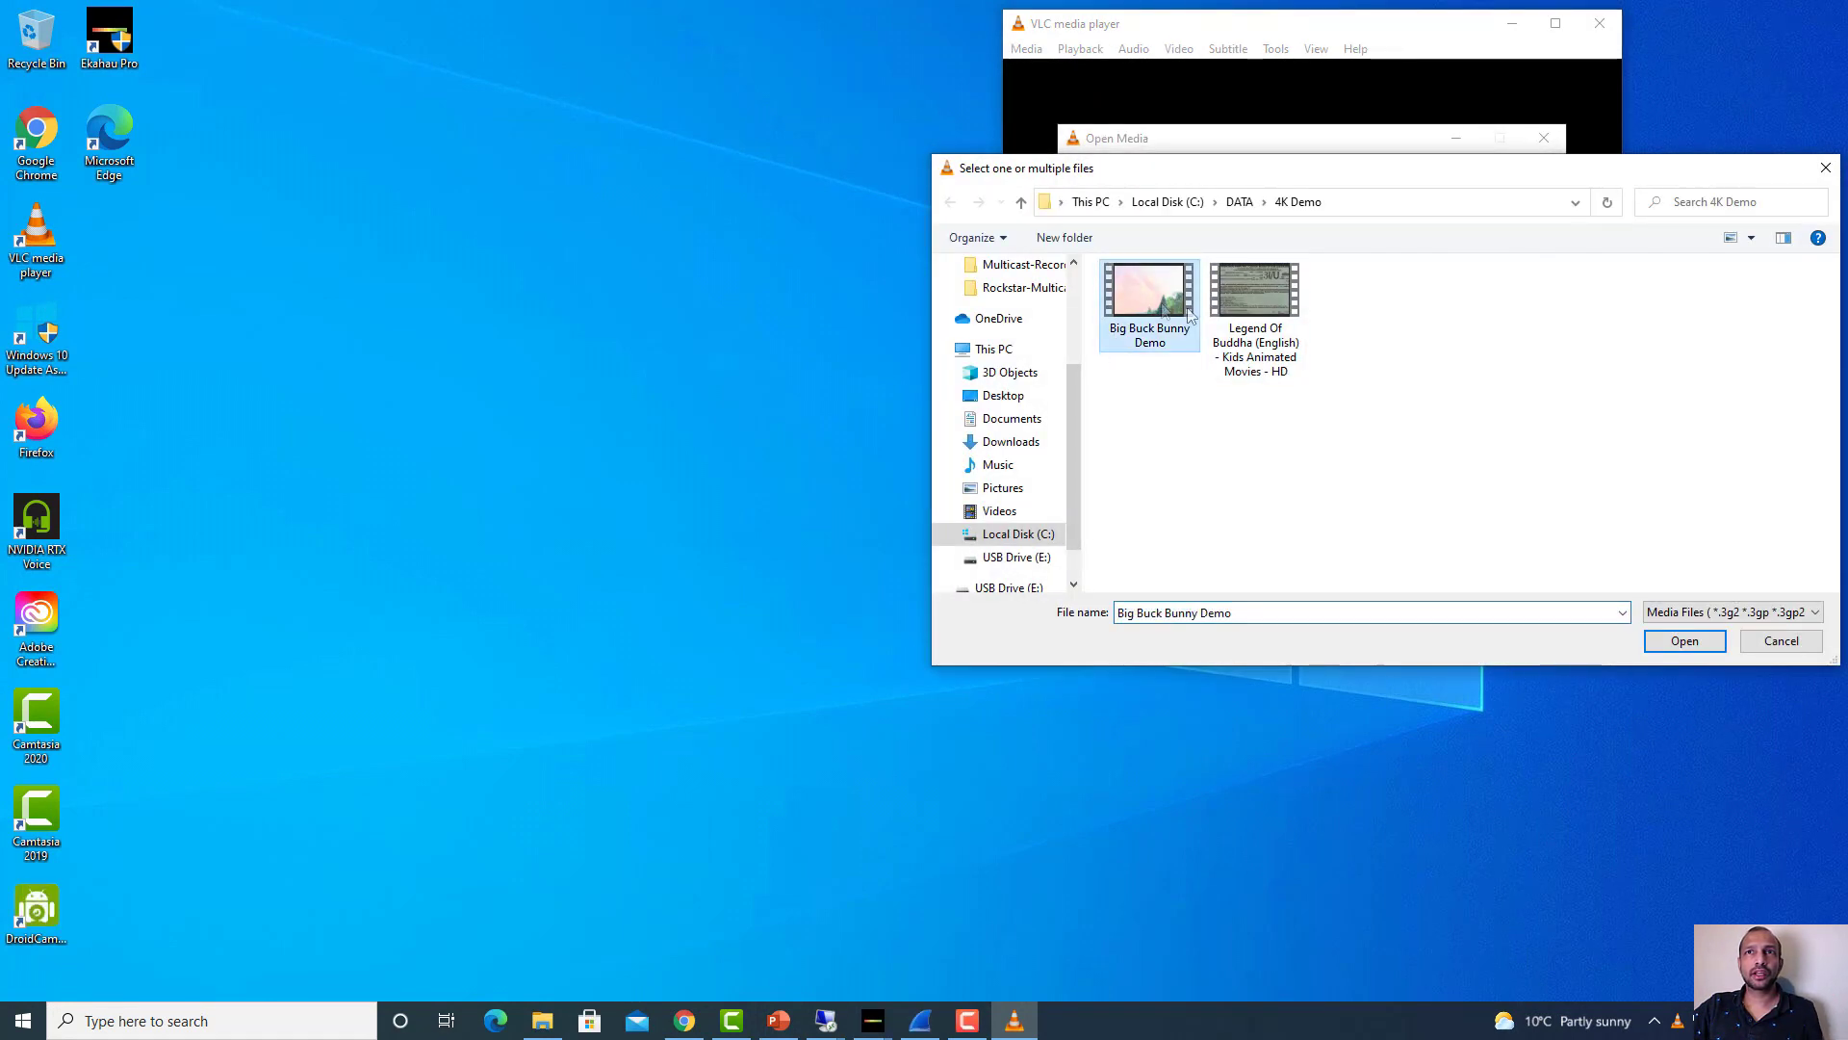
left_click(1685, 641)
left_click(1436, 516)
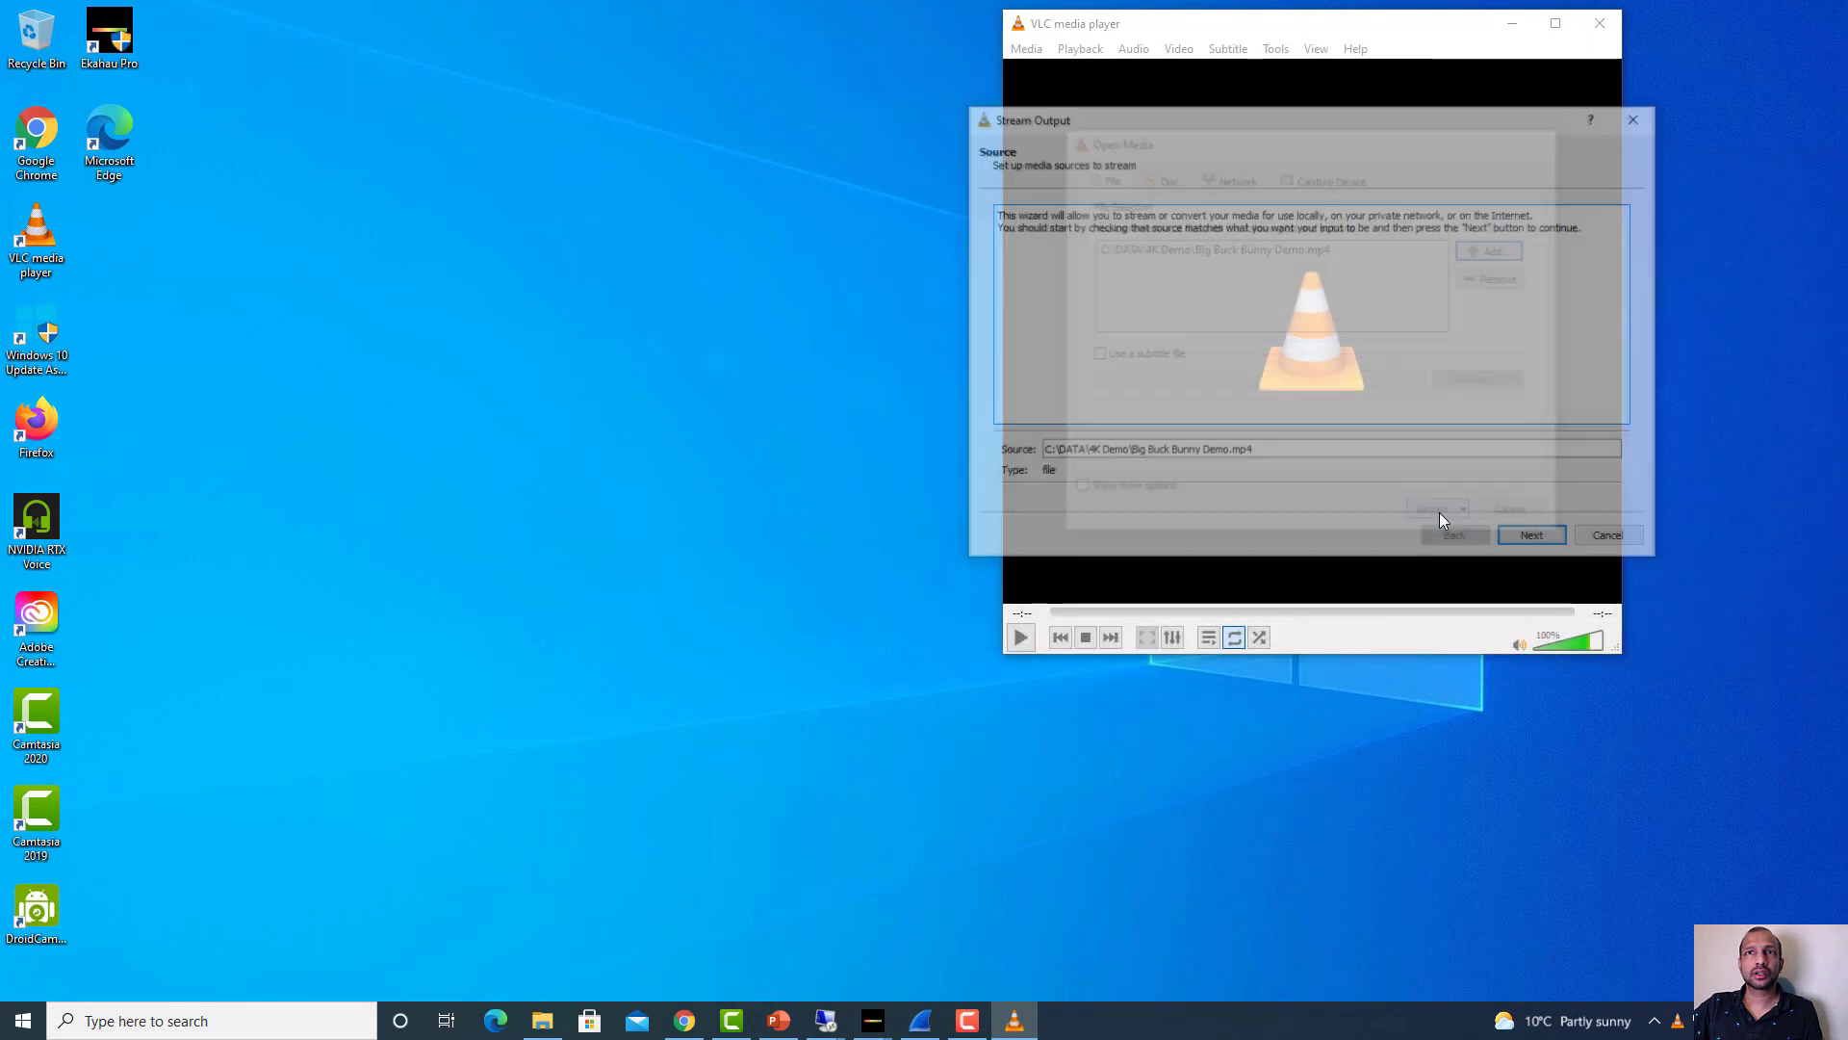
left_click(1541, 546)
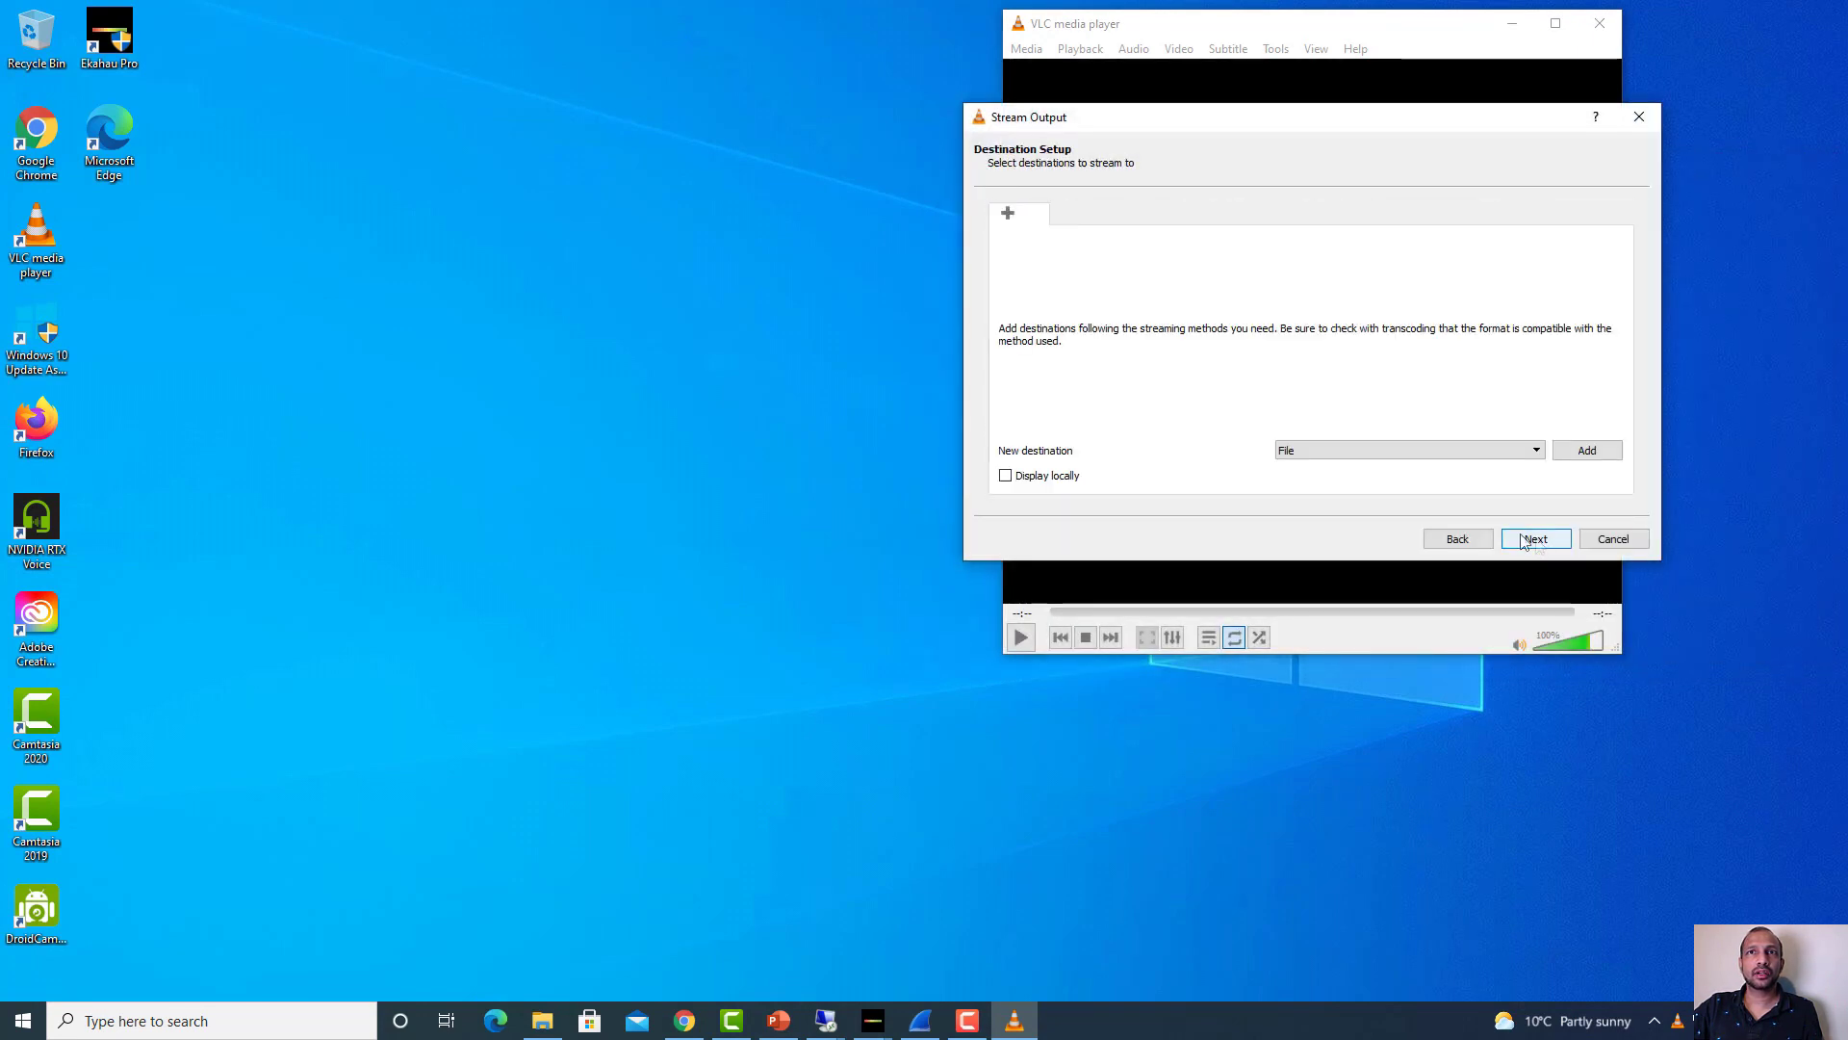
Add an RTP / MPEG Transport Stream destination with address 239.2.3.7 and stream name FlexVS
left_click(1534, 449)
left_click(1405, 518)
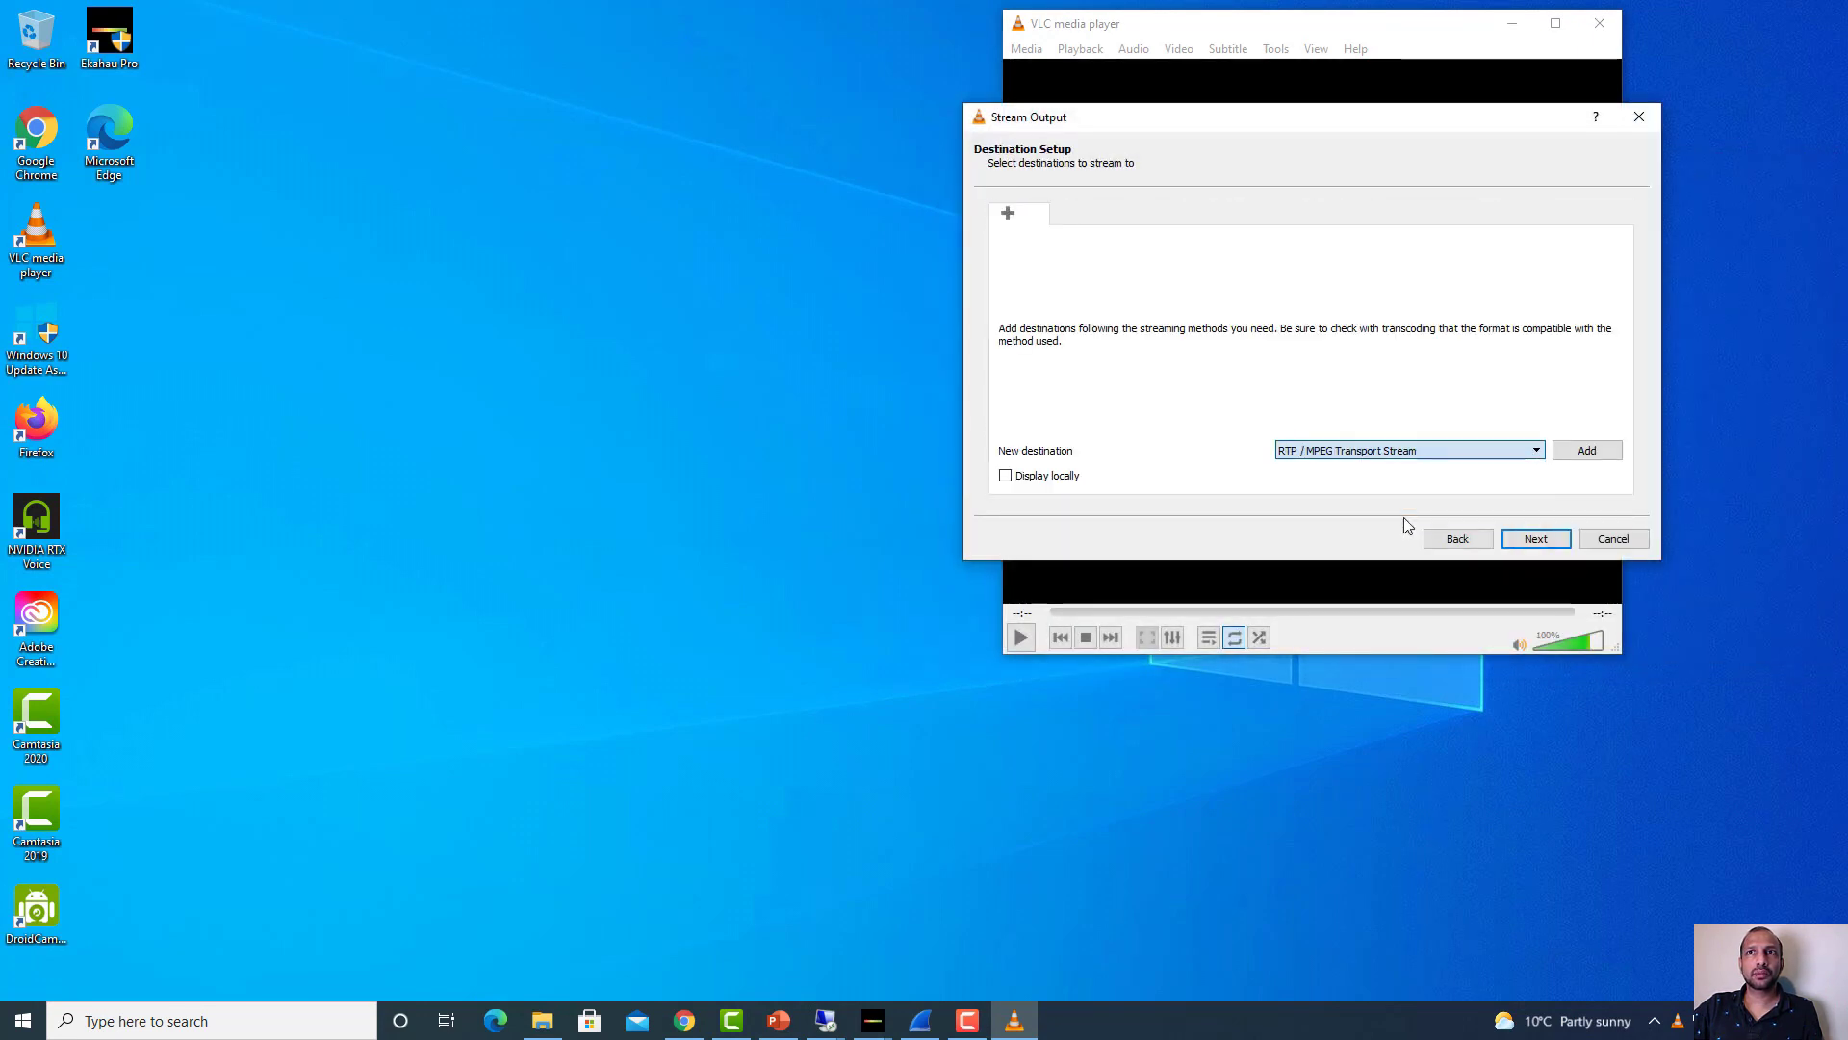
left_click(1587, 451)
type("2")
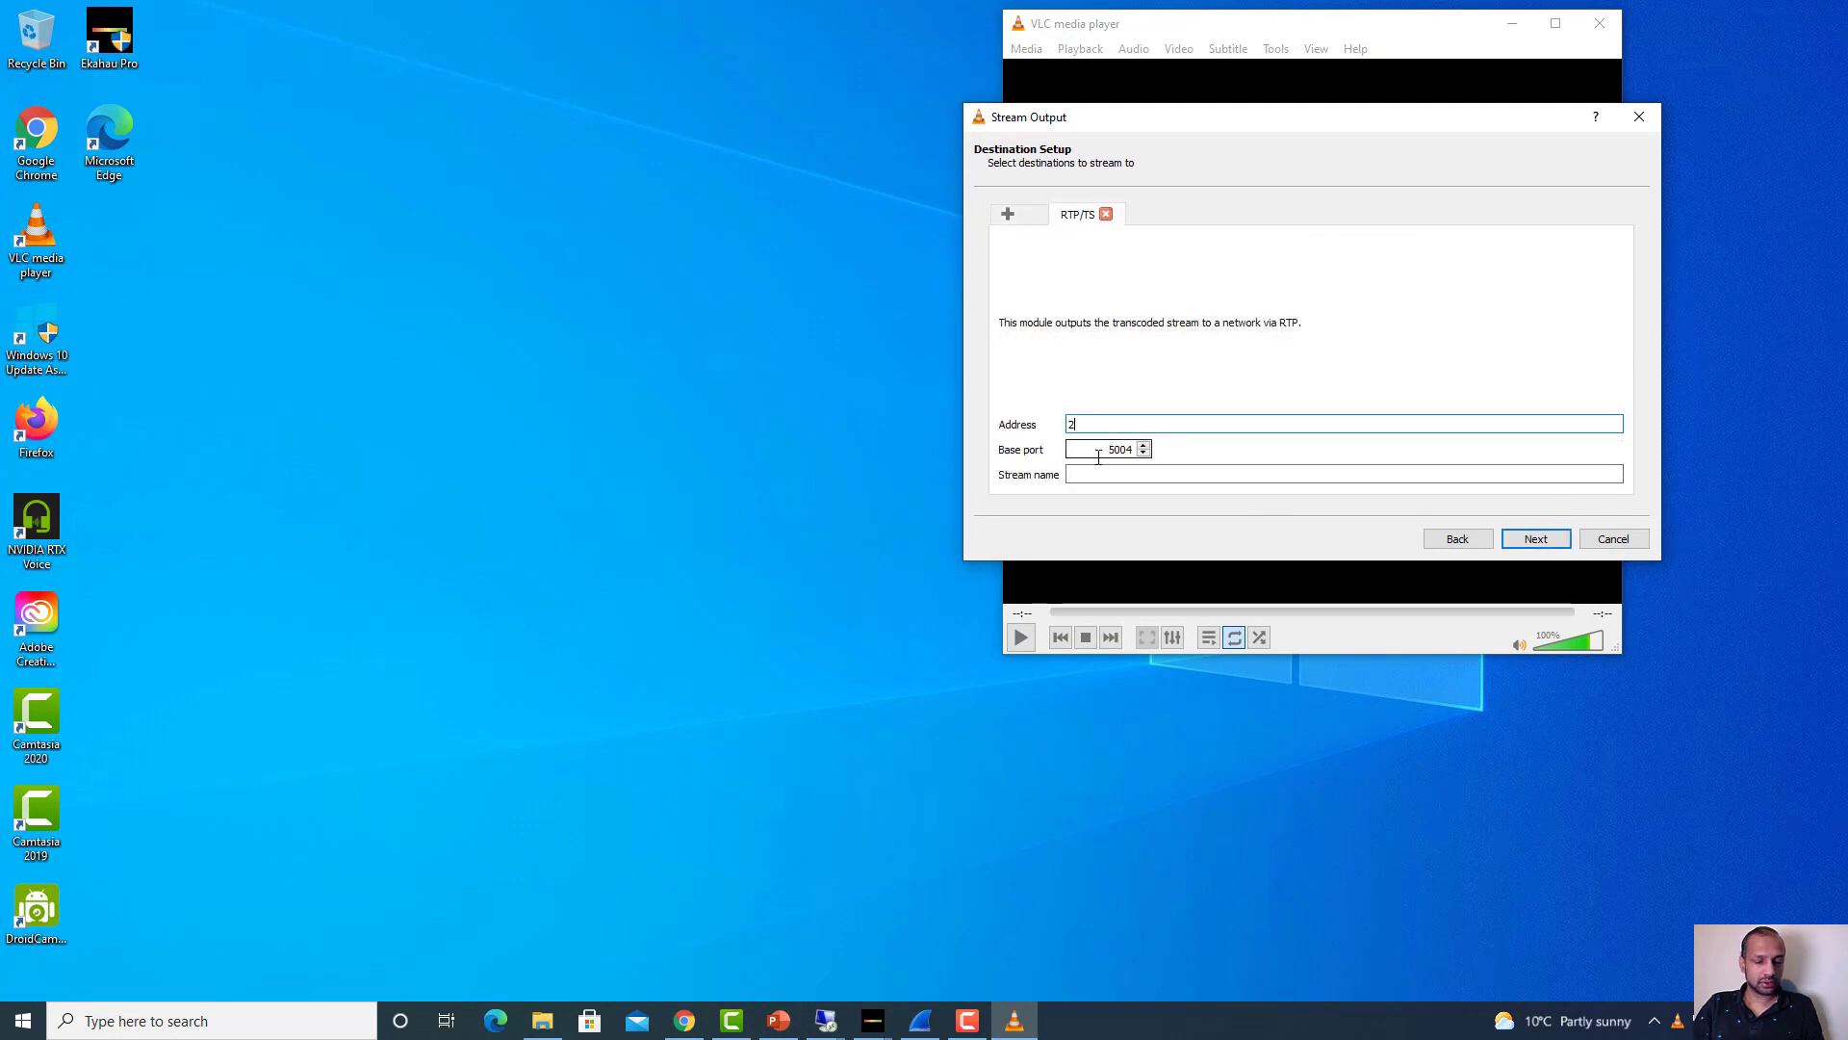
type("39.2.3.7")
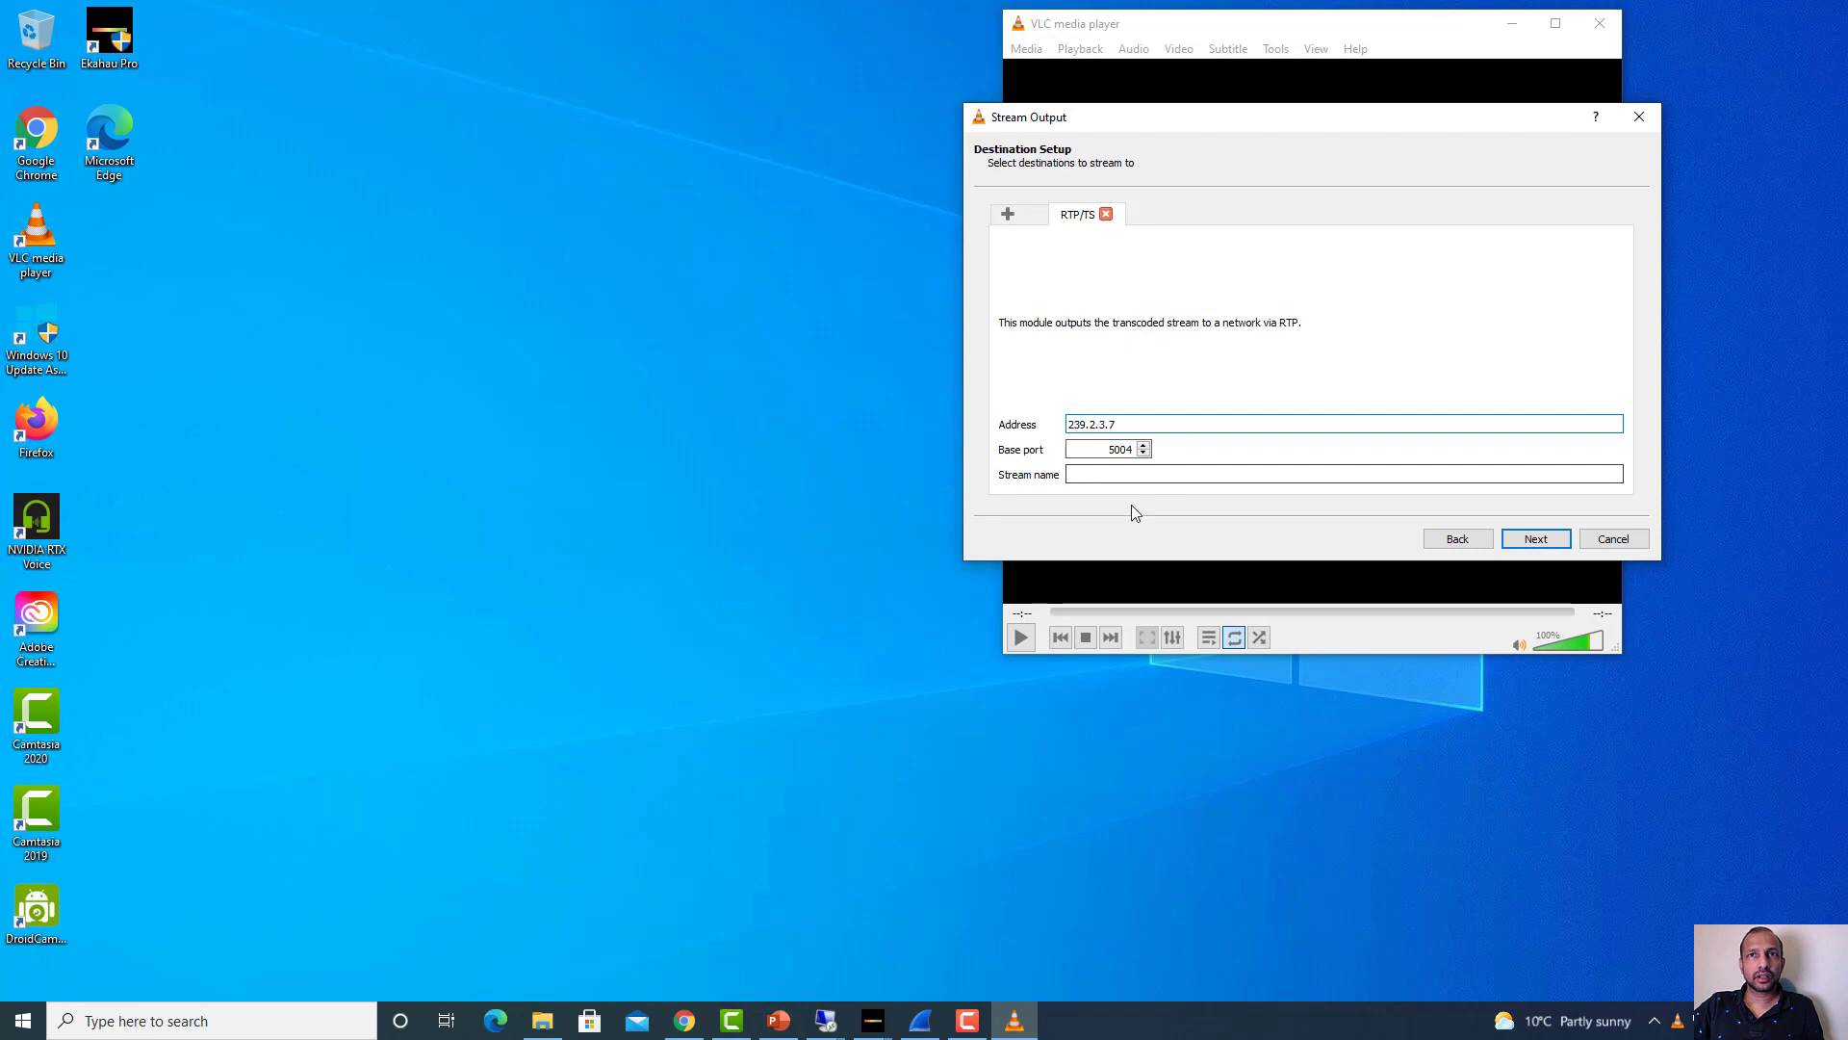
left_click(1107, 477)
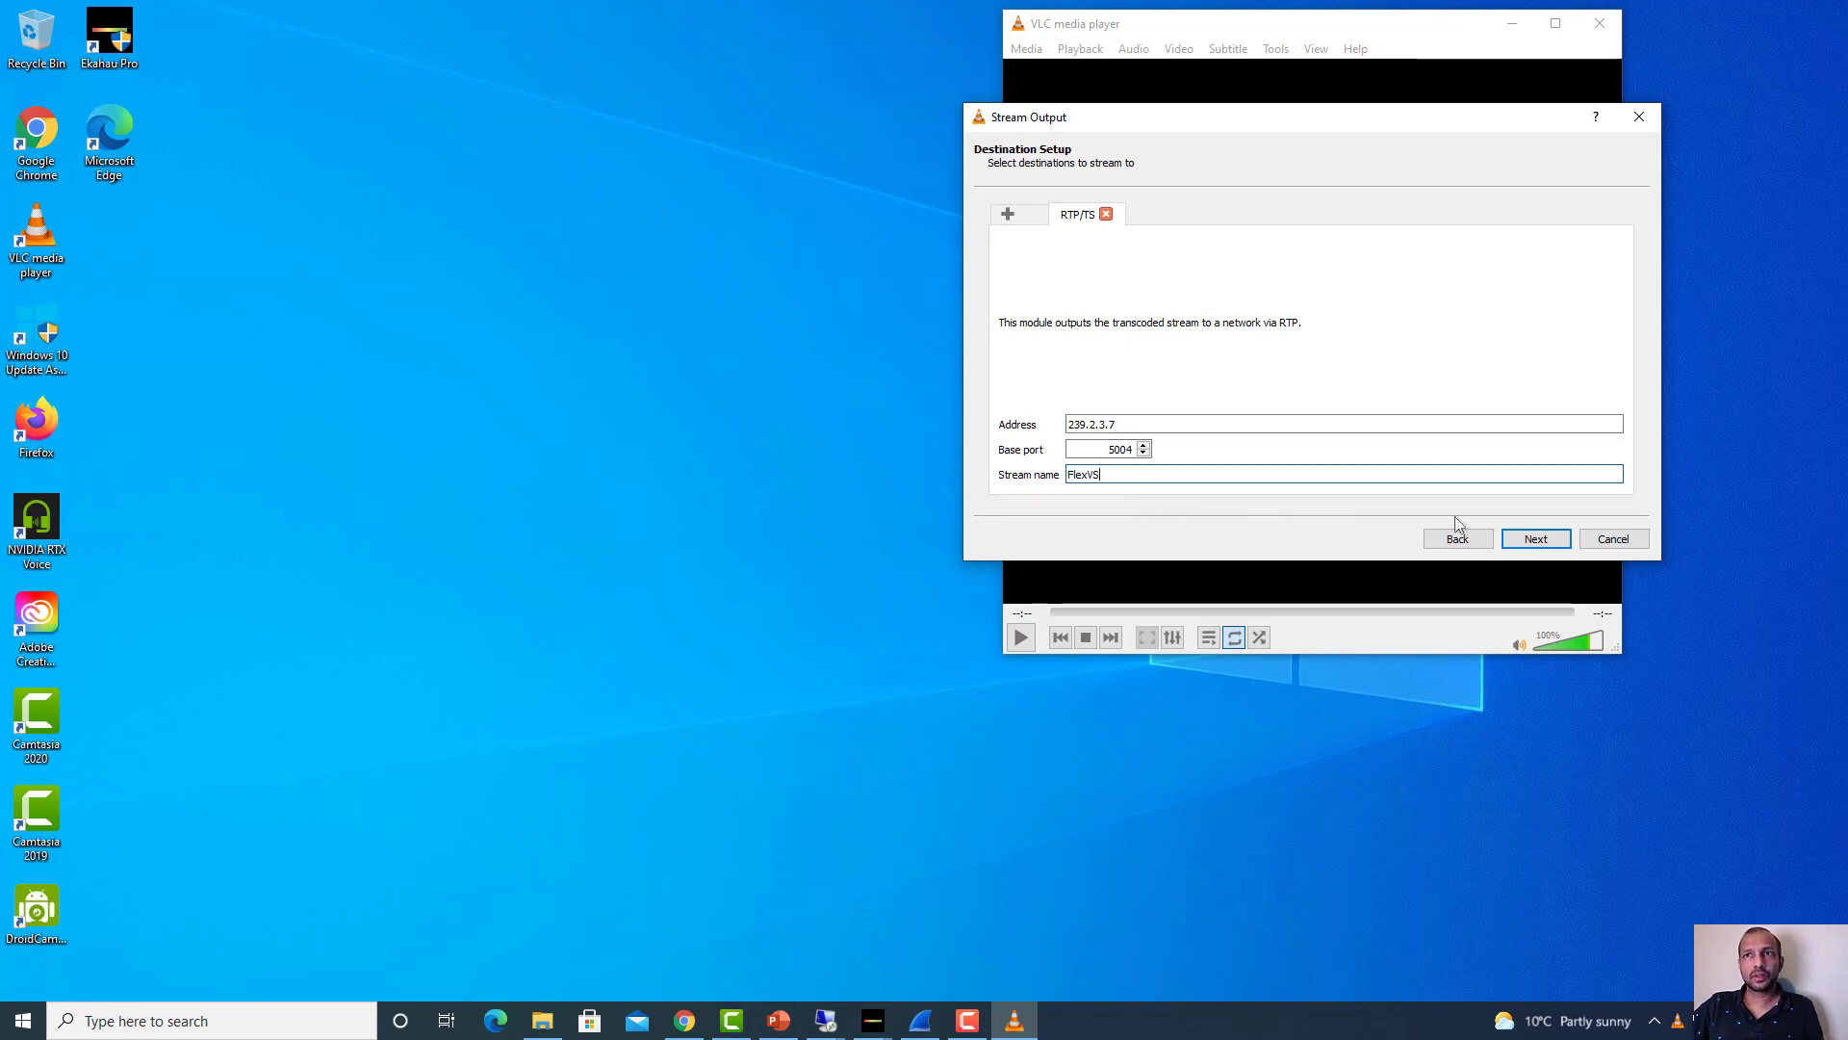
left_click(1535, 538)
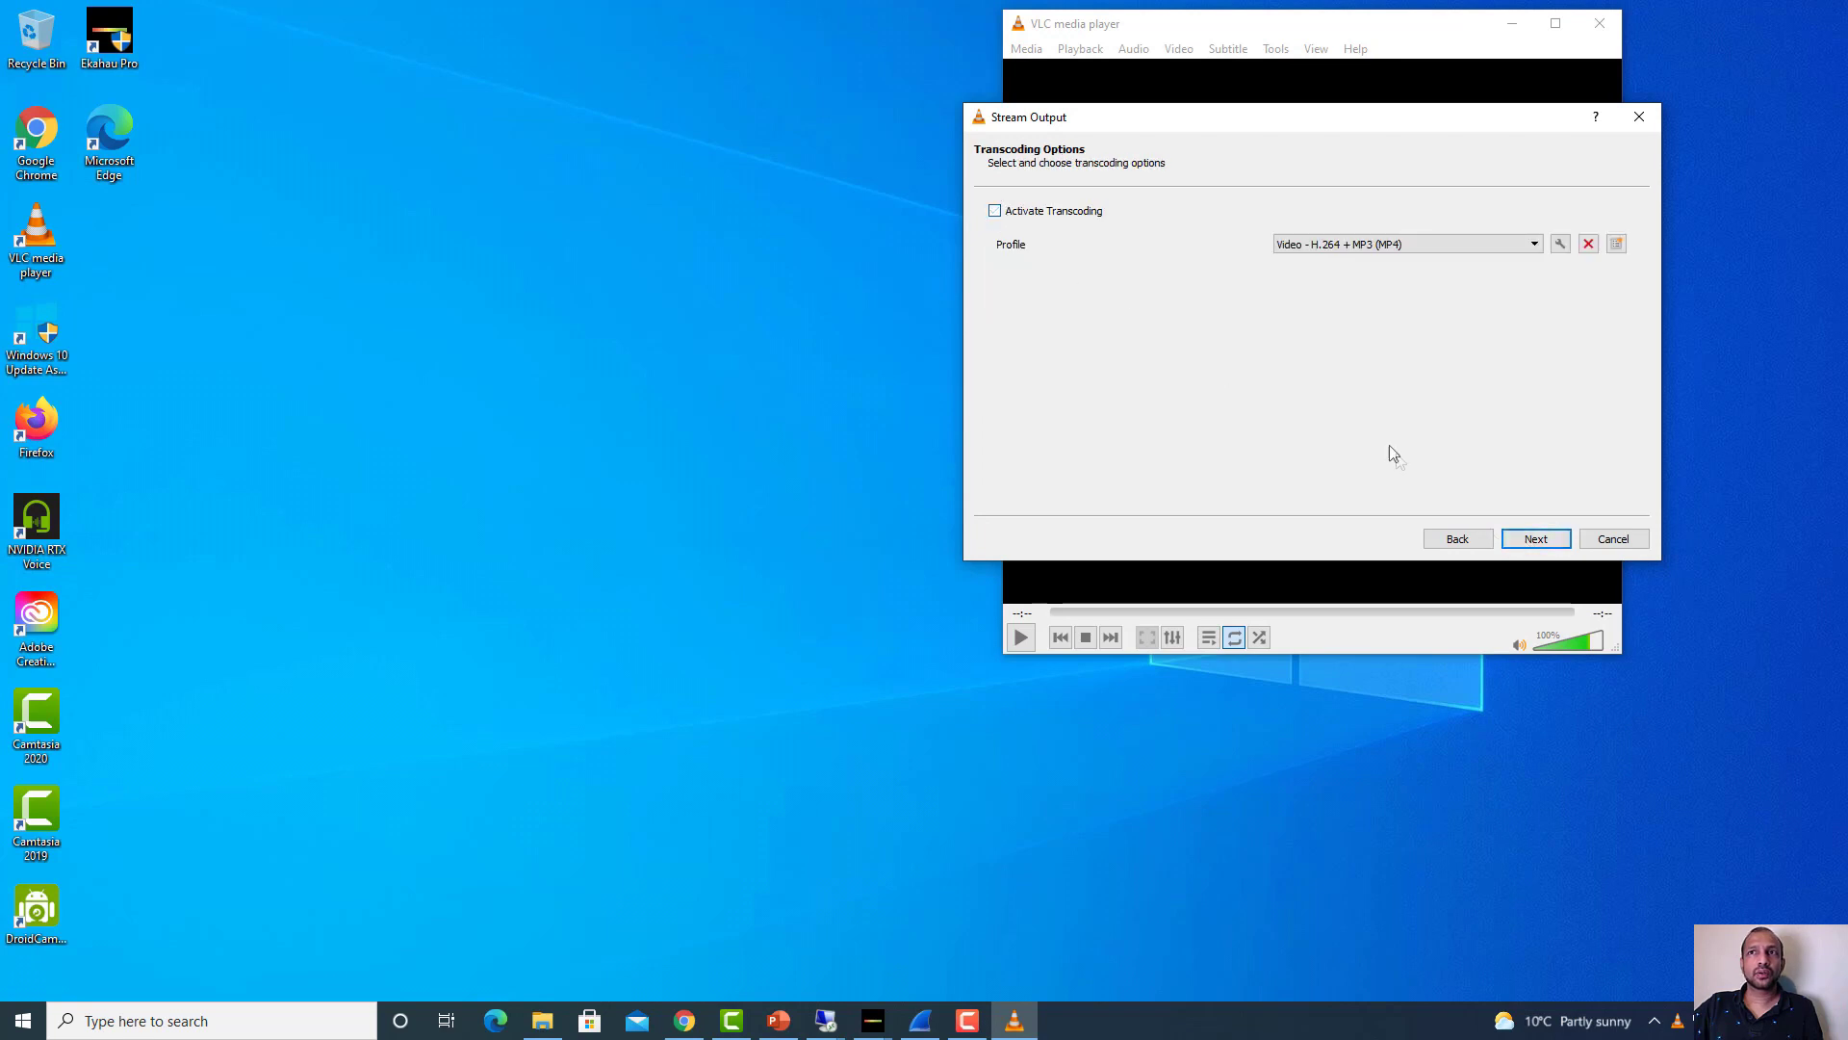
Enable streaming of all elementary streams, append ",ttl=10" after the stream name in the output string, and start the stream
left_click(1534, 538)
left_click(1004, 233)
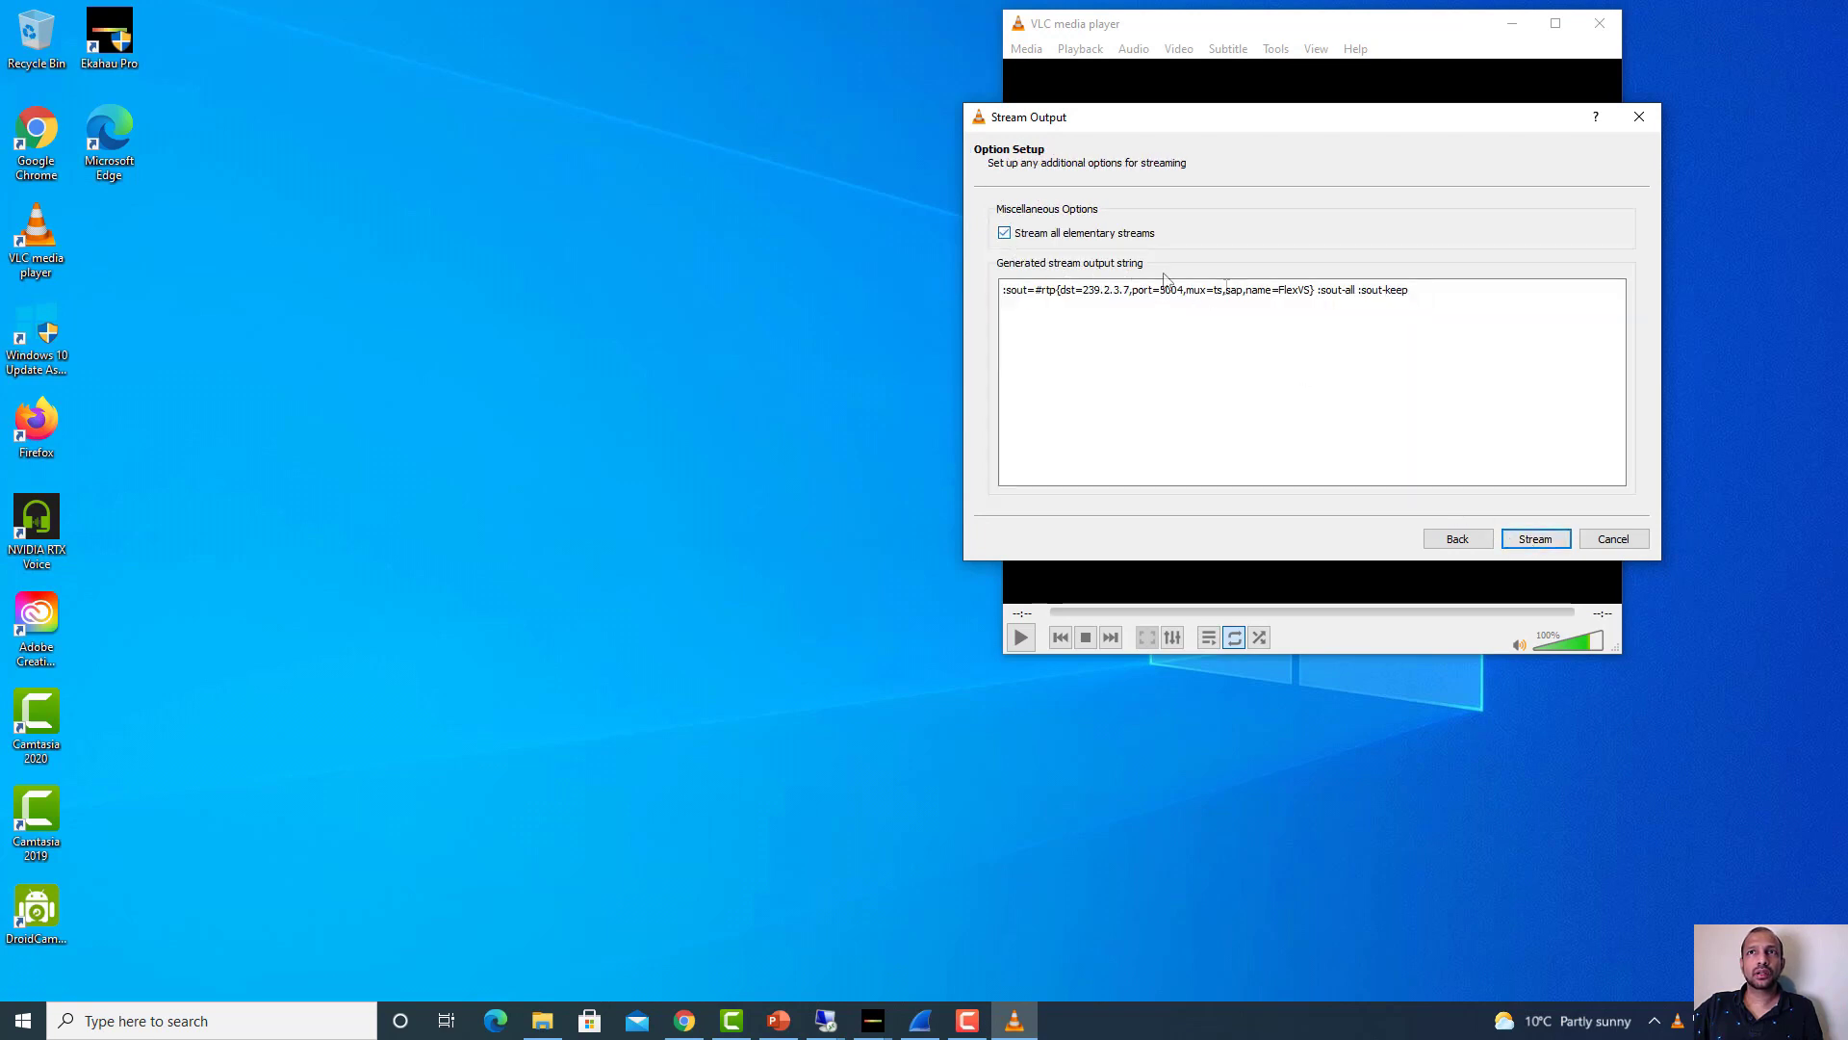
left_click(1312, 292)
type(",t")
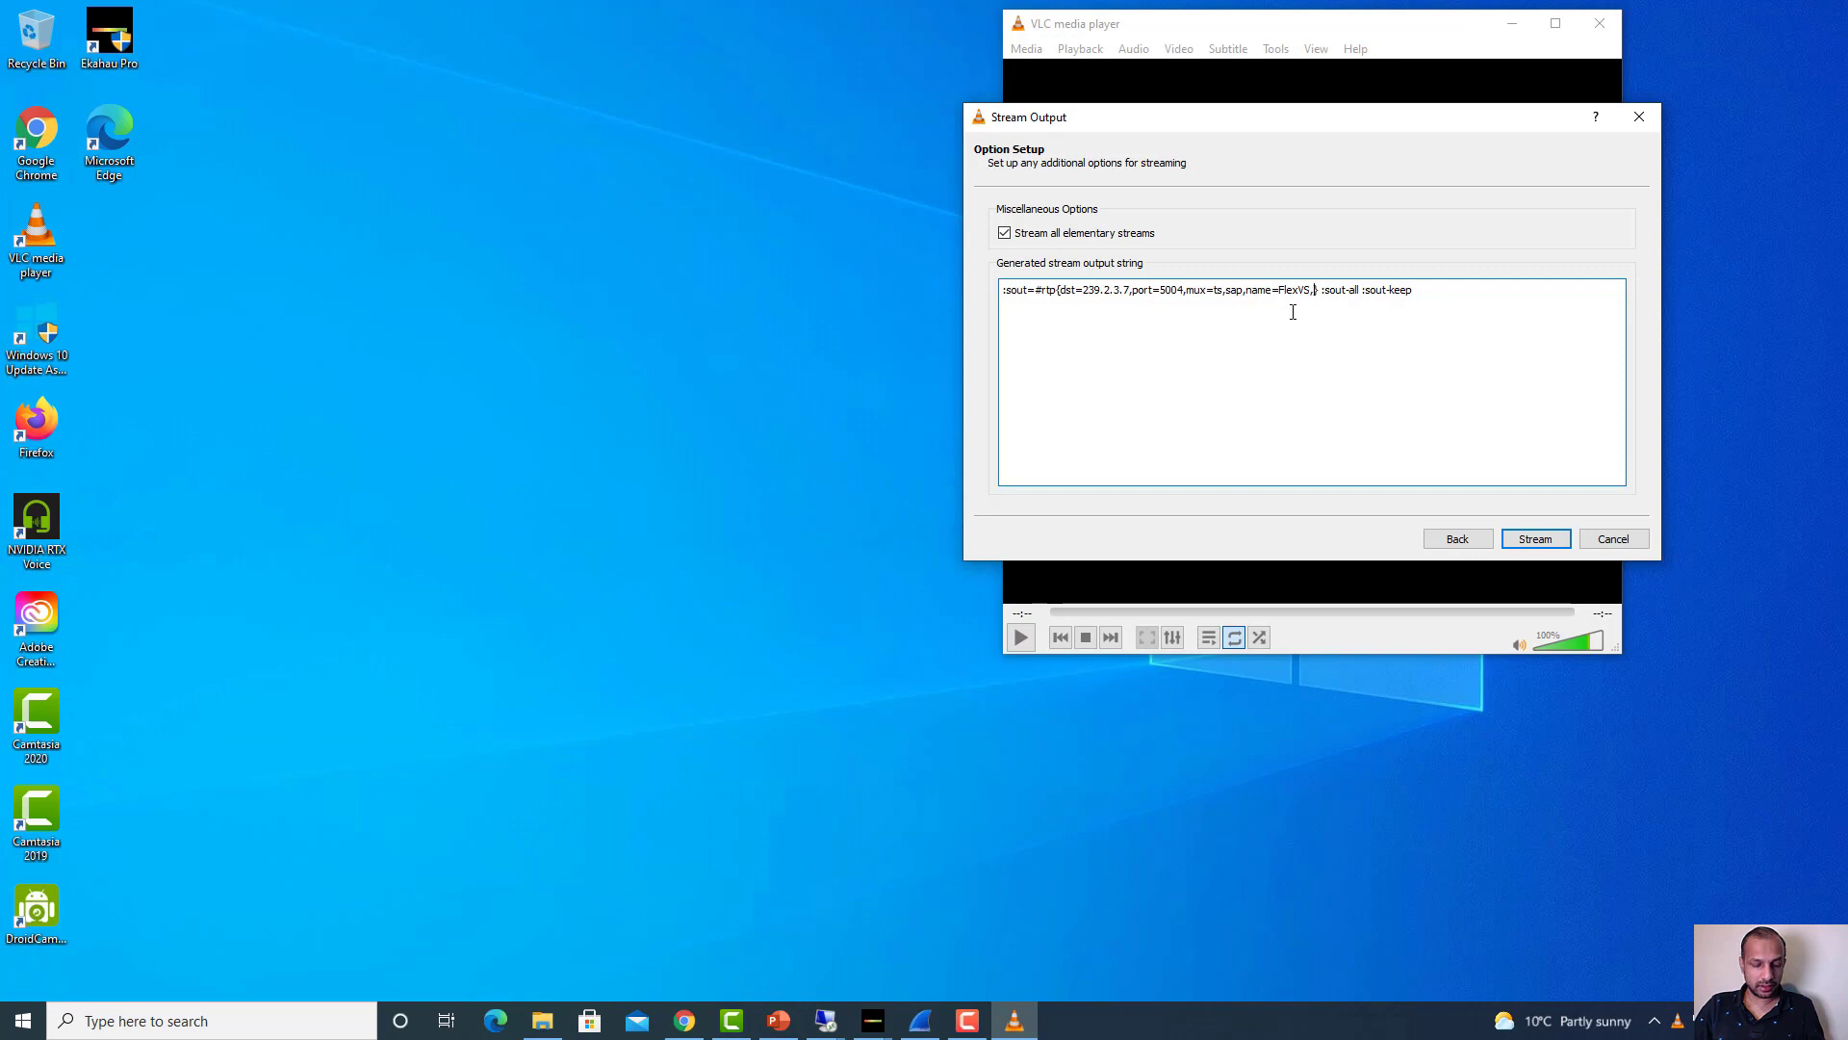
type("tl=10")
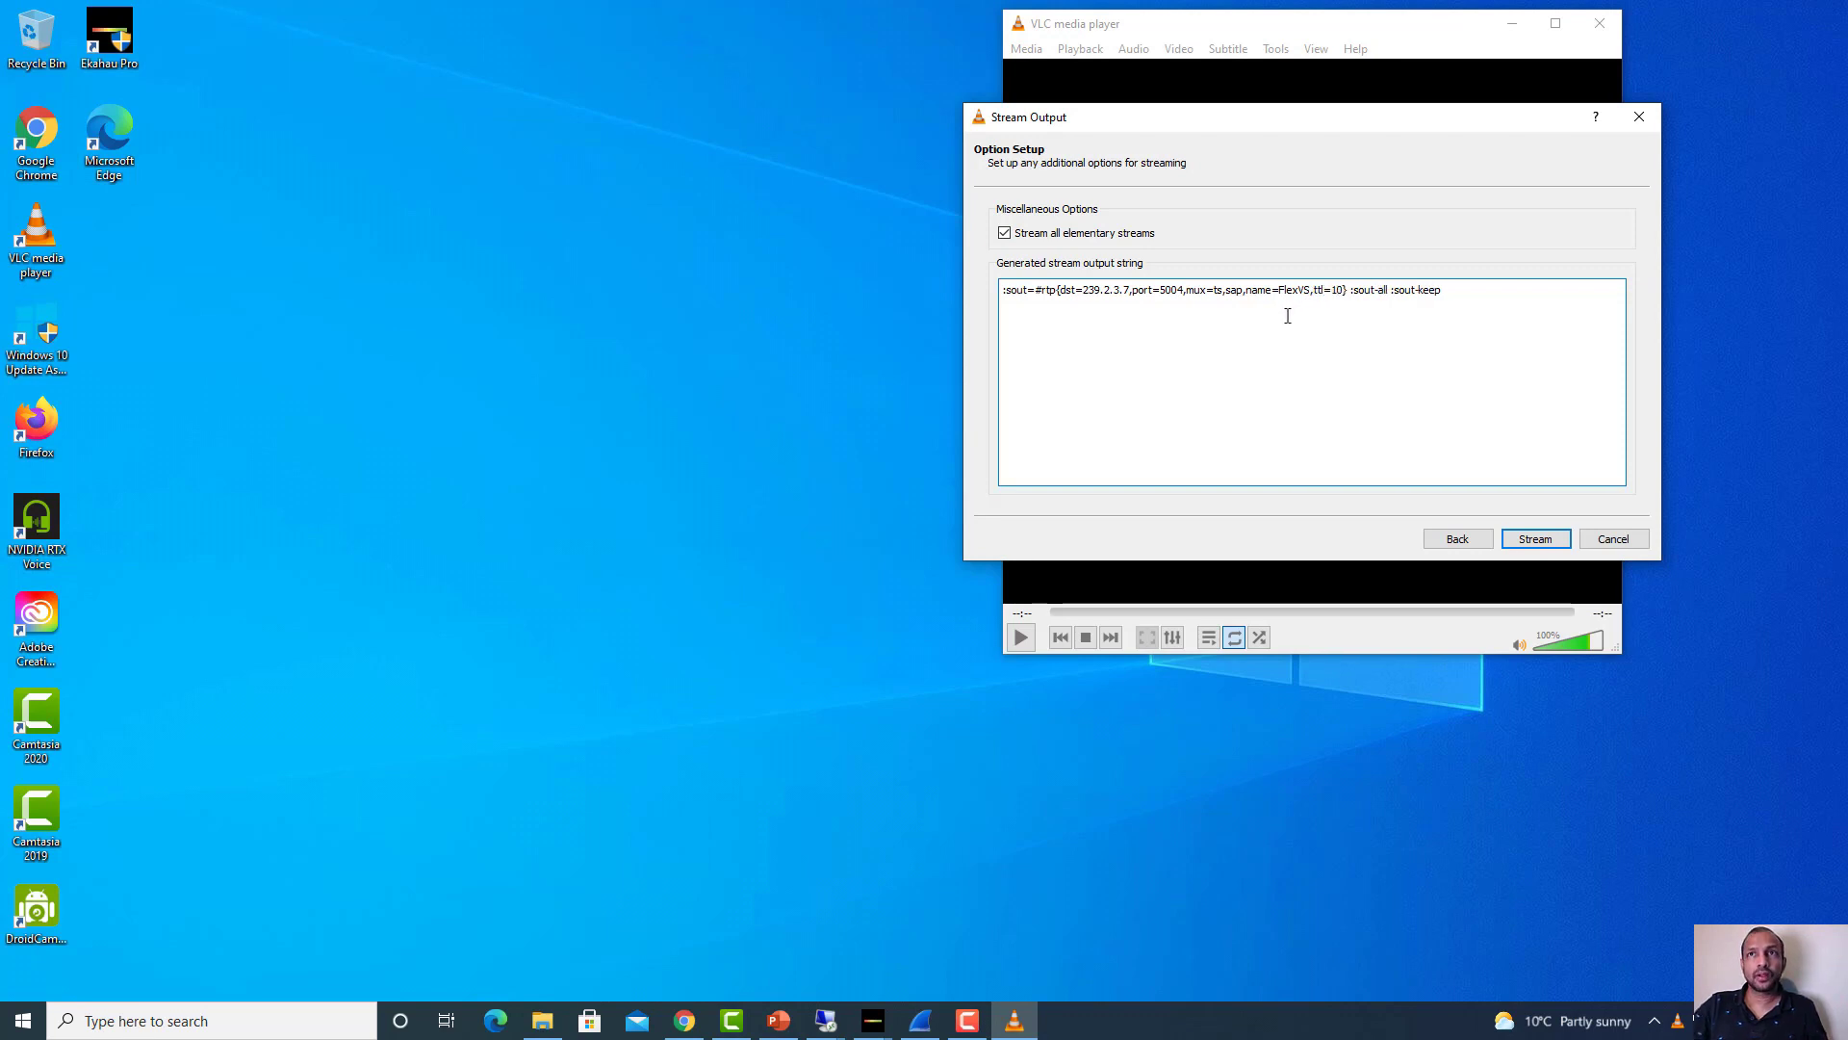
left_click(1543, 541)
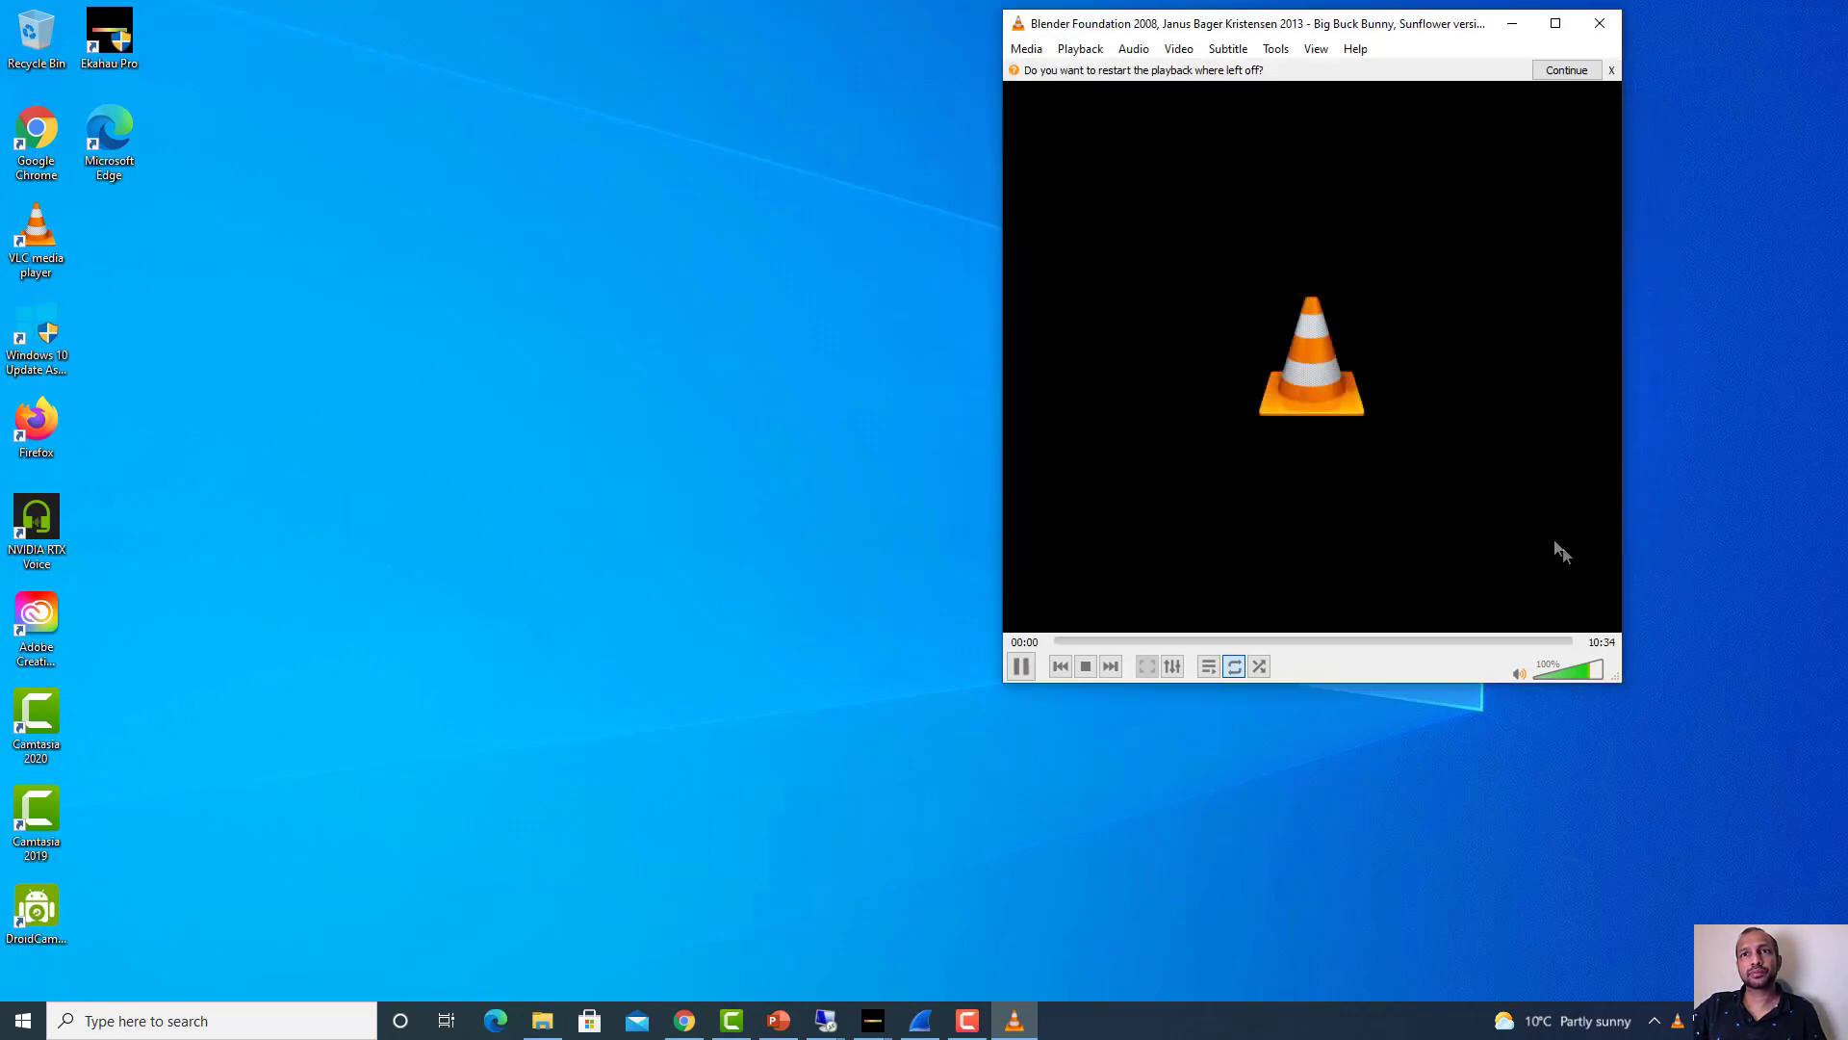
Return to the 192.168.129.109 remote desktop and rerun "sh ip mroute 239.168.225.100" in the SW2 session
mouse_move(823, 1022)
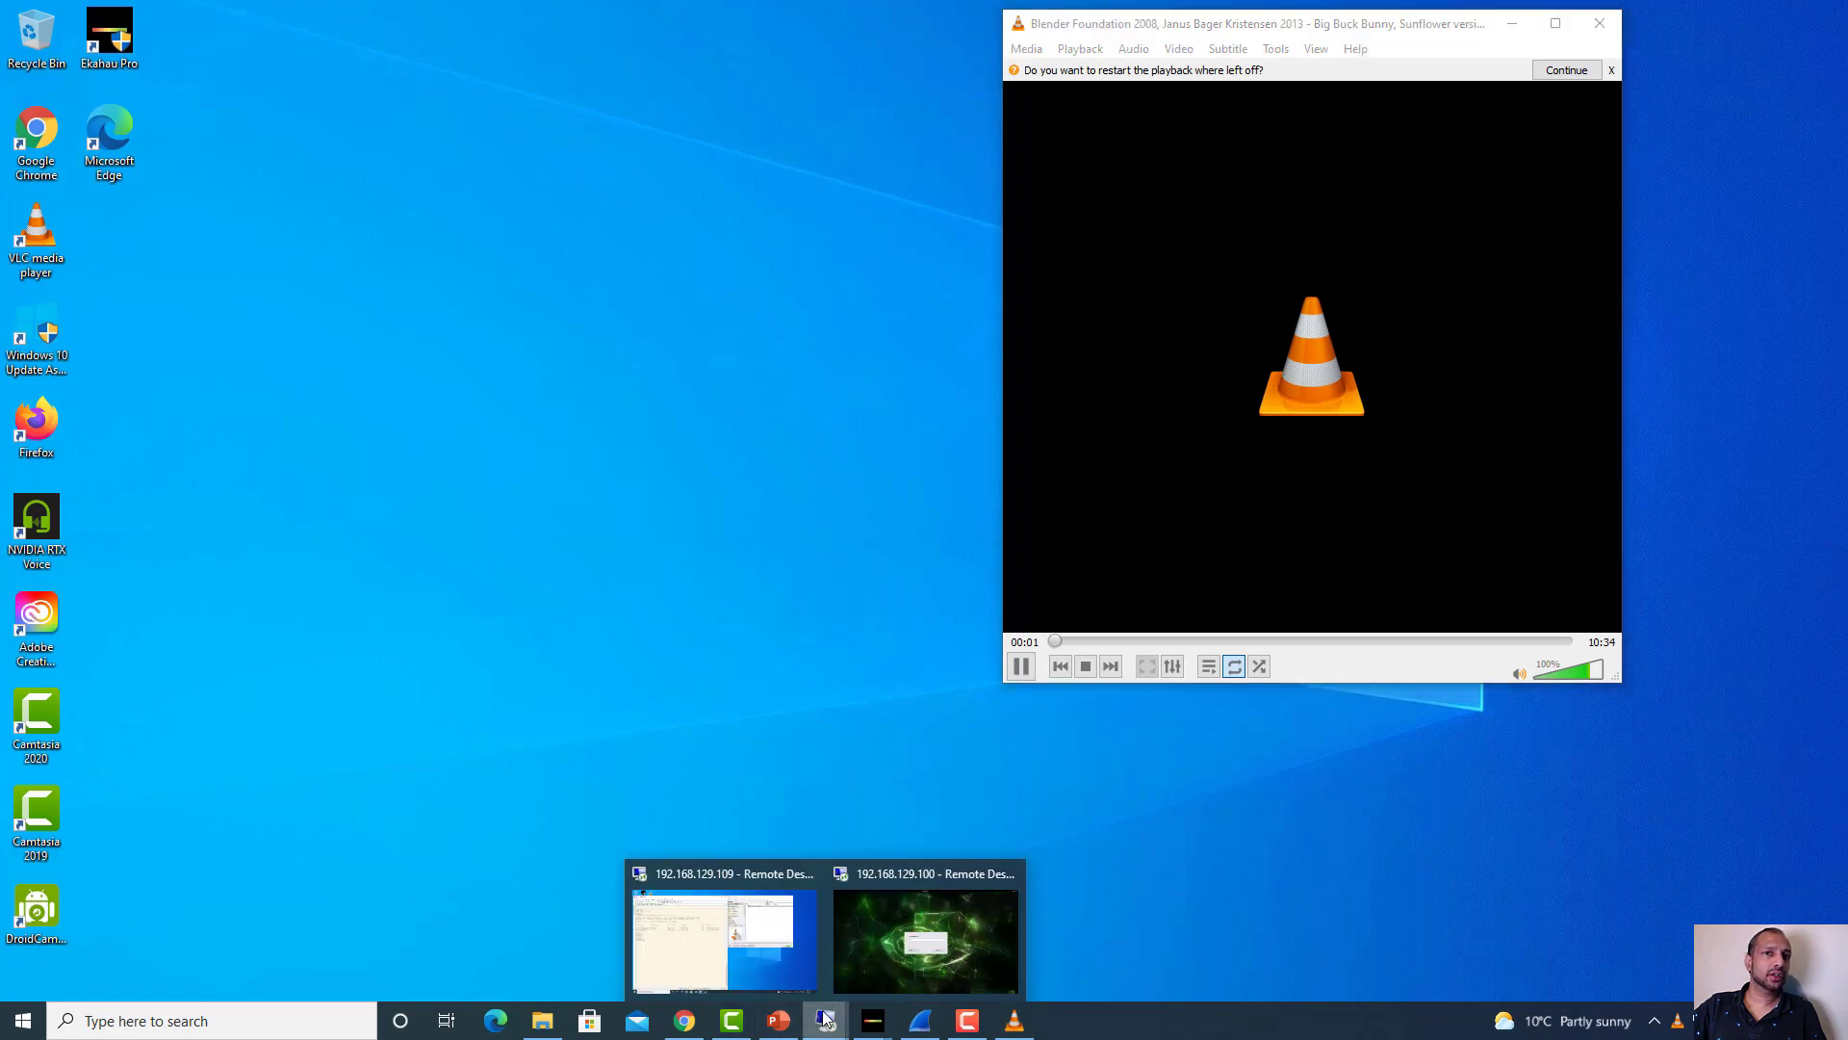
left_click(679, 943)
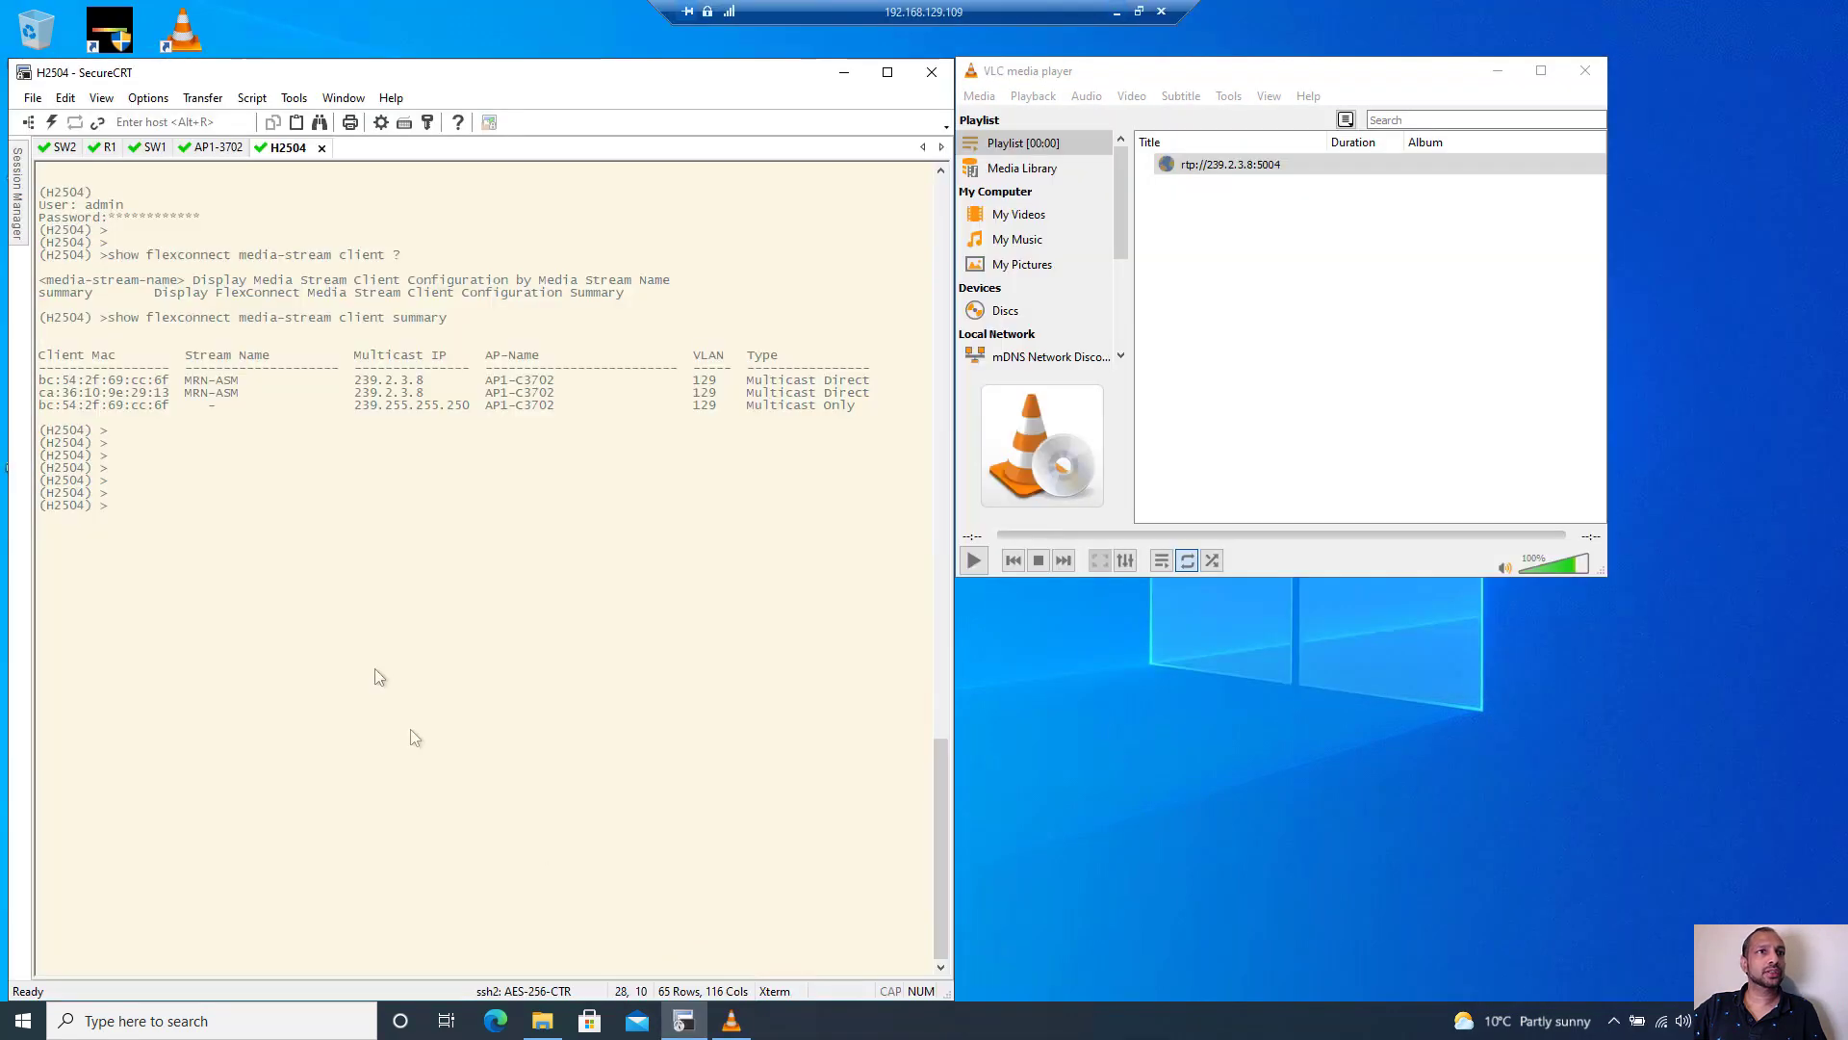
left_click(66, 150)
key("Up")
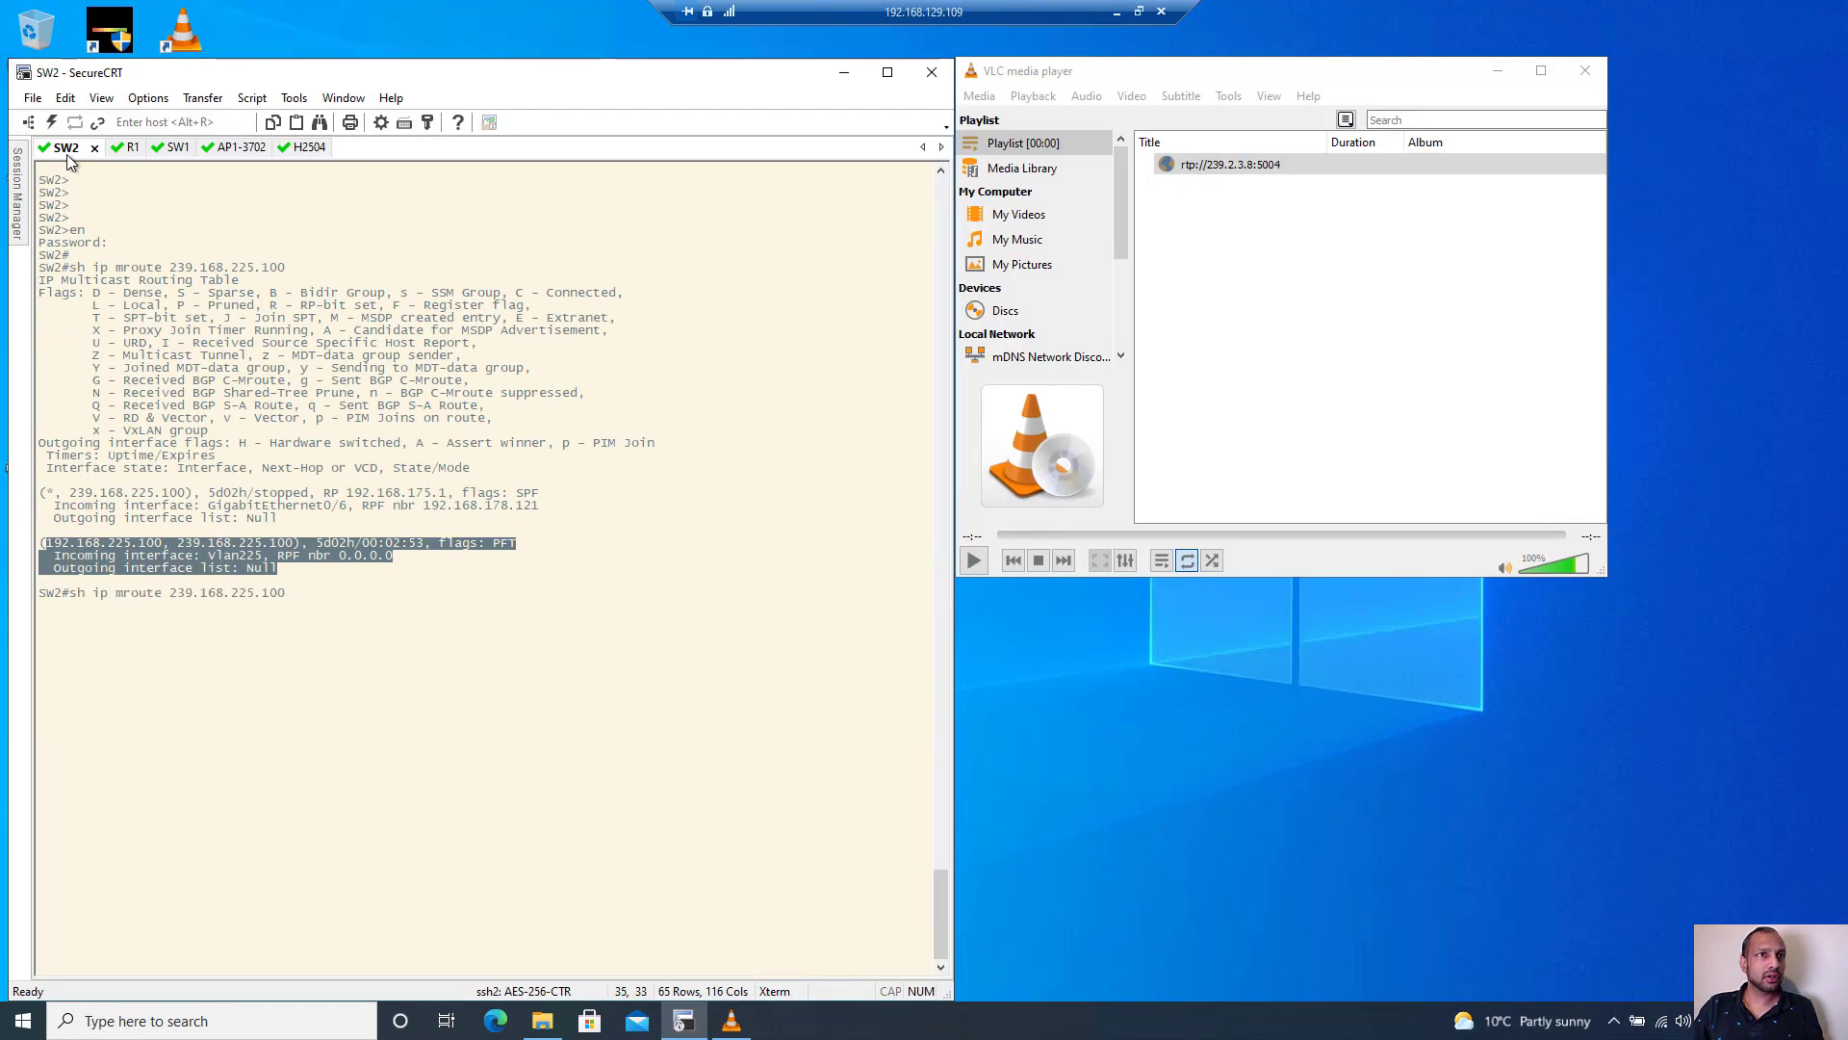
key("Return")
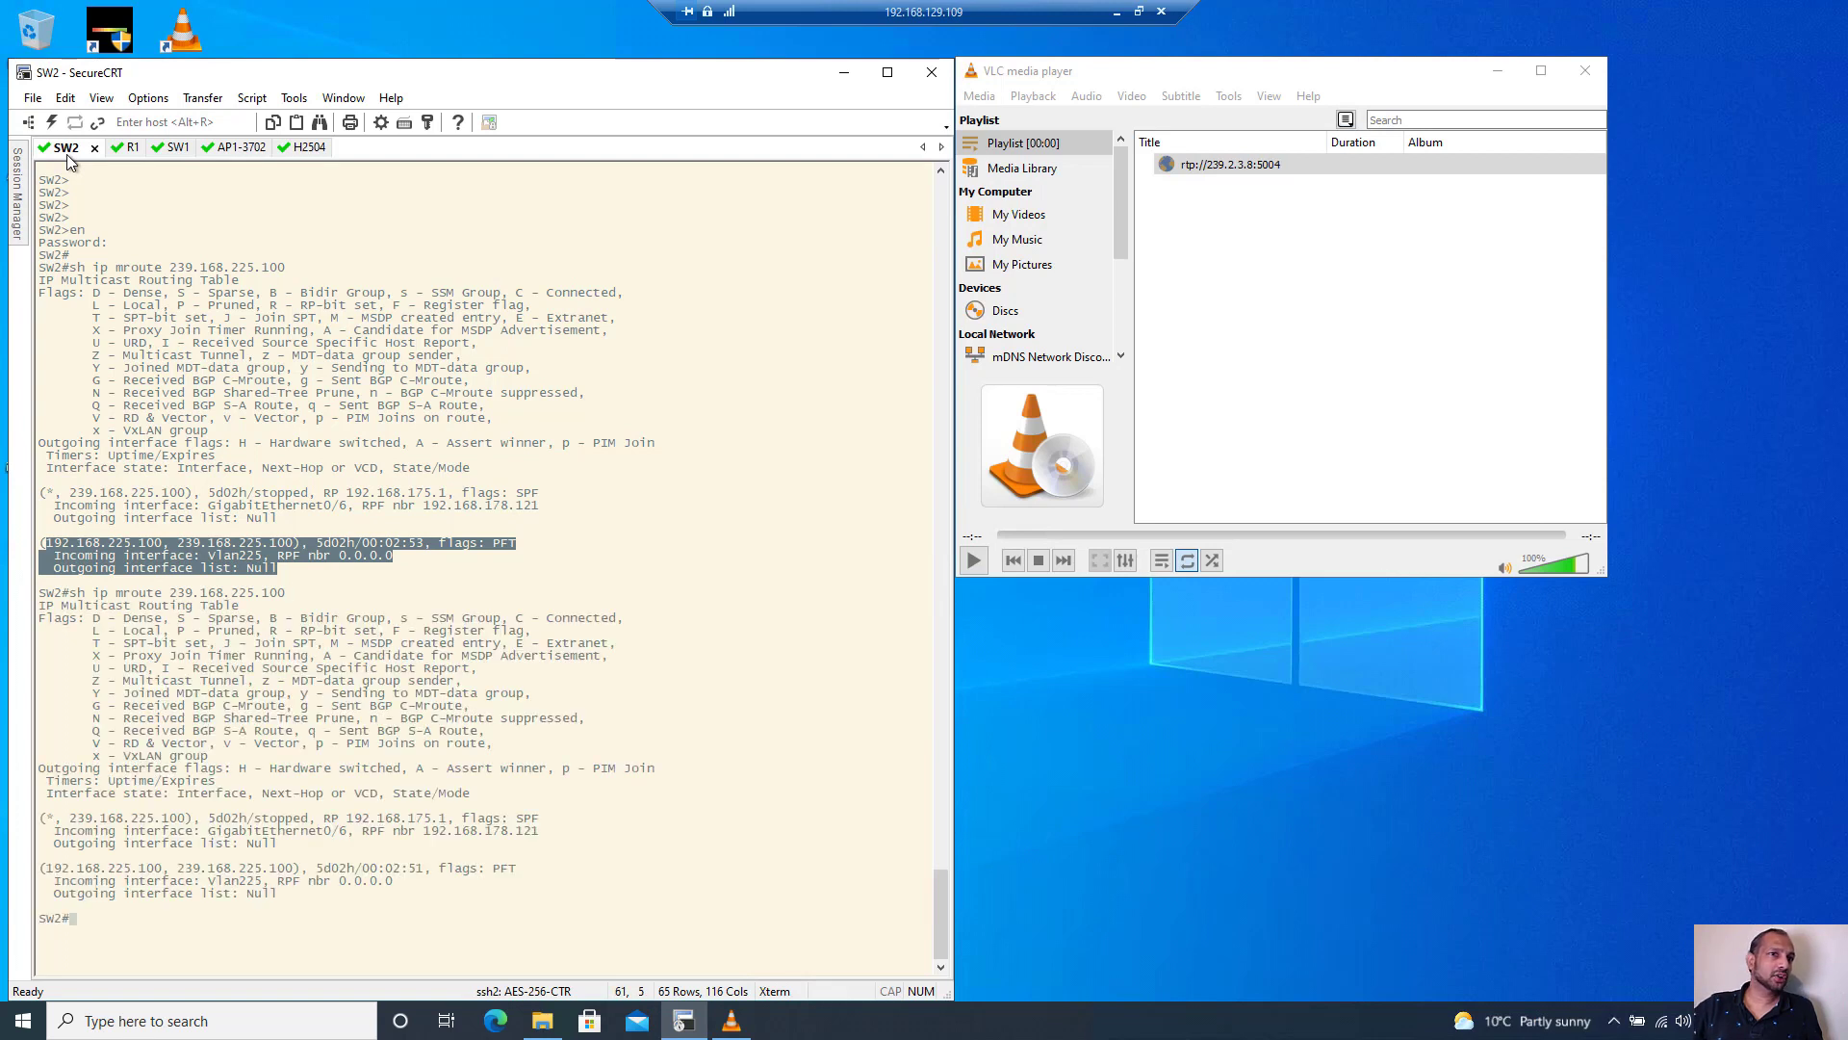
Display SW2's multicast route for the new stream with "sh ip mroute 239.2.3.7"
key("Up")
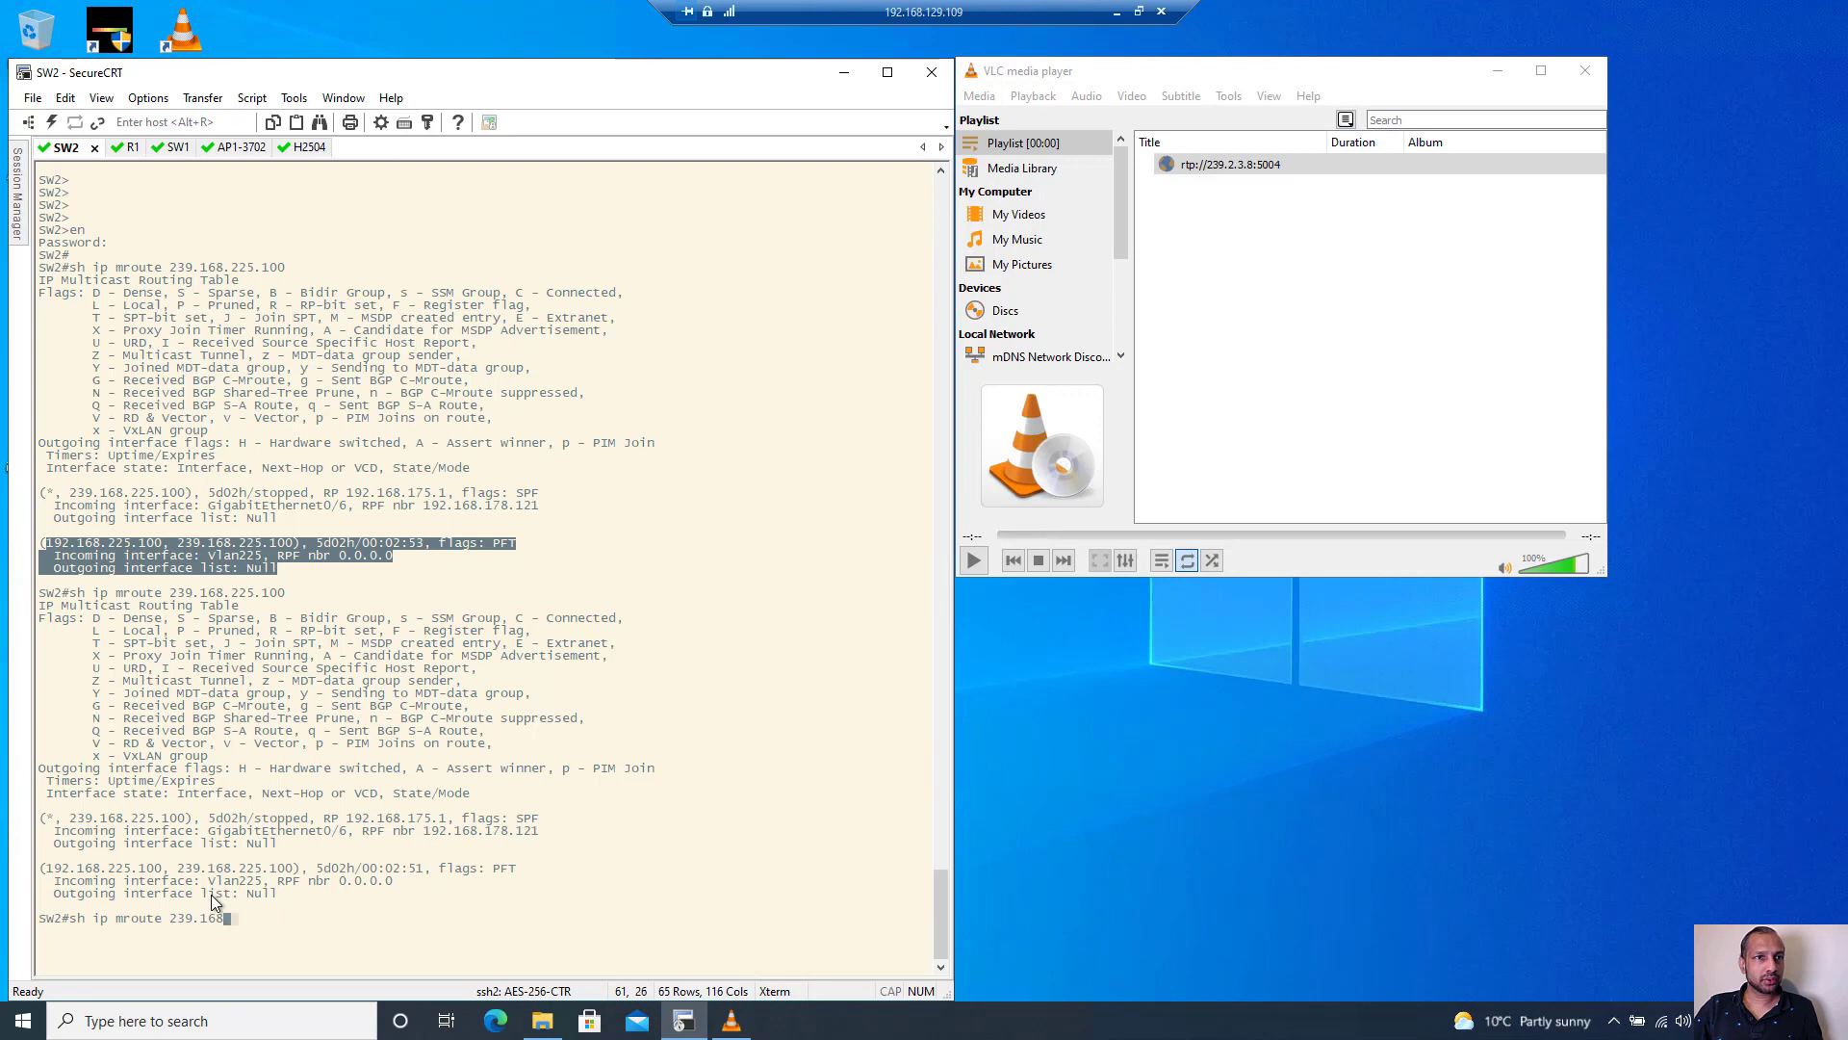
type("2")
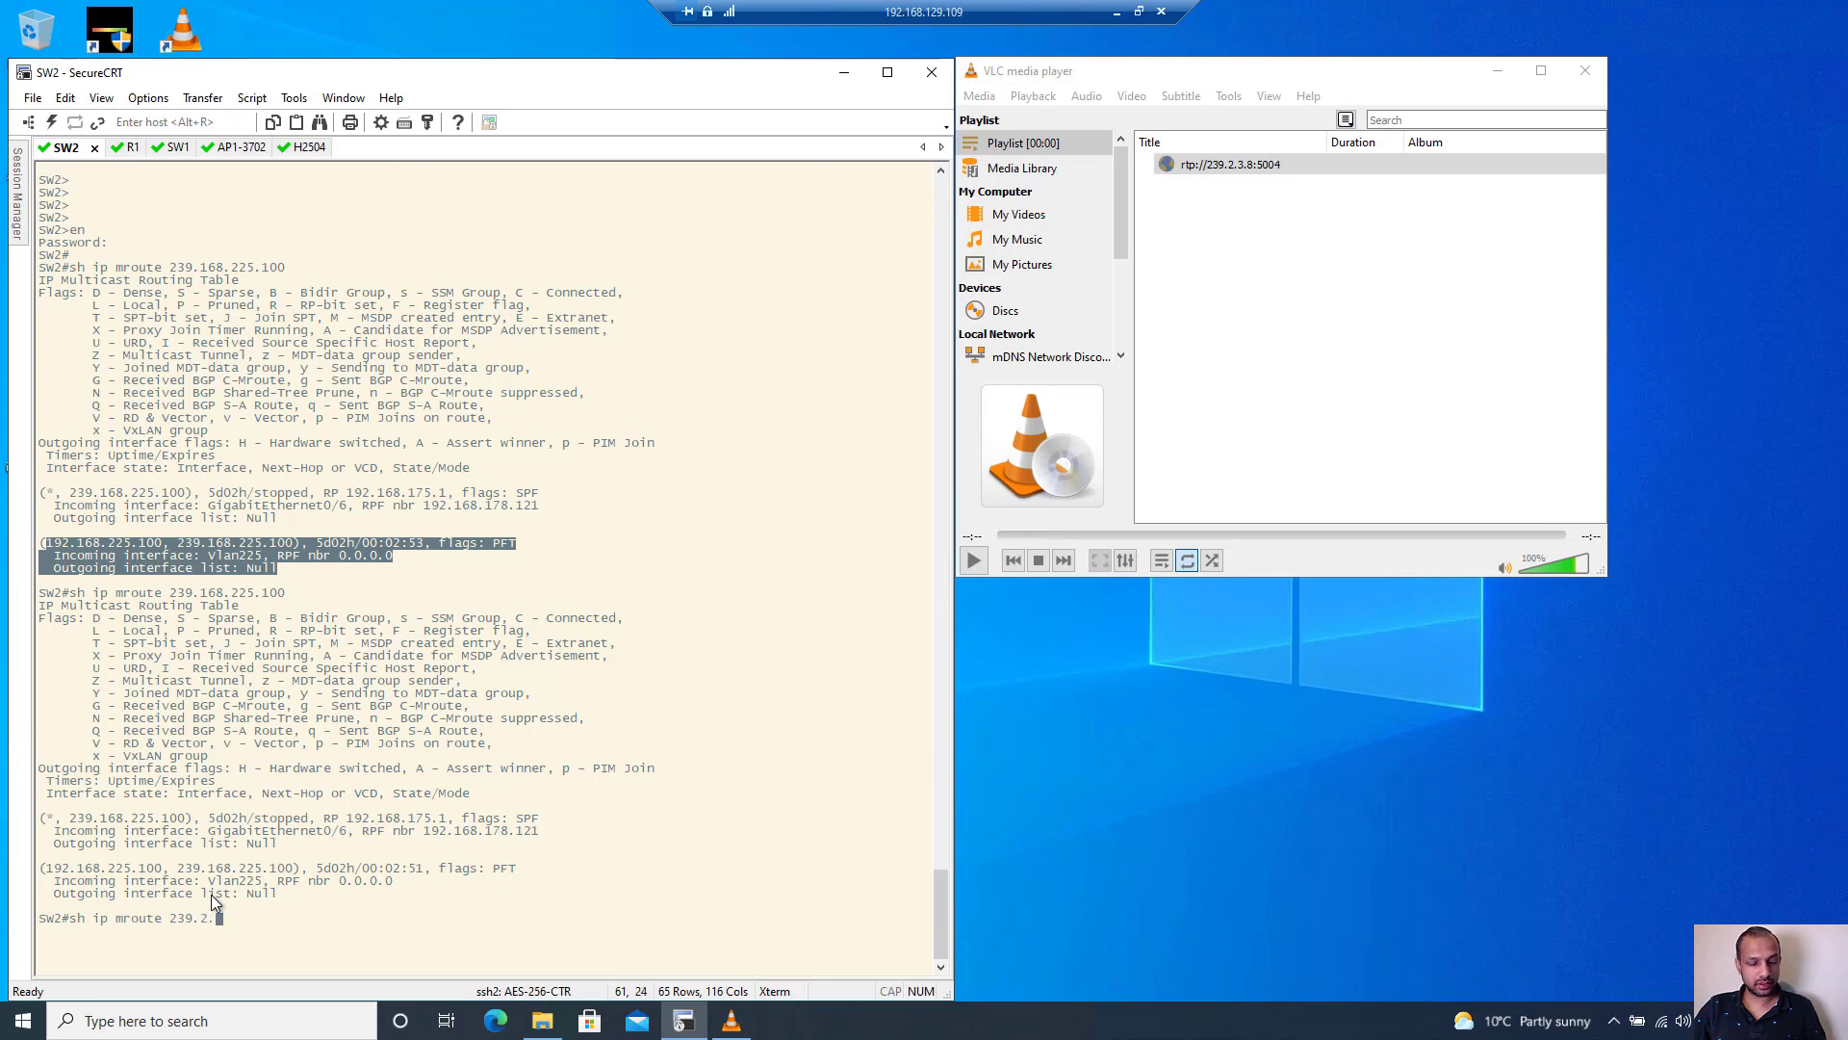
type(".3.7")
key("Return")
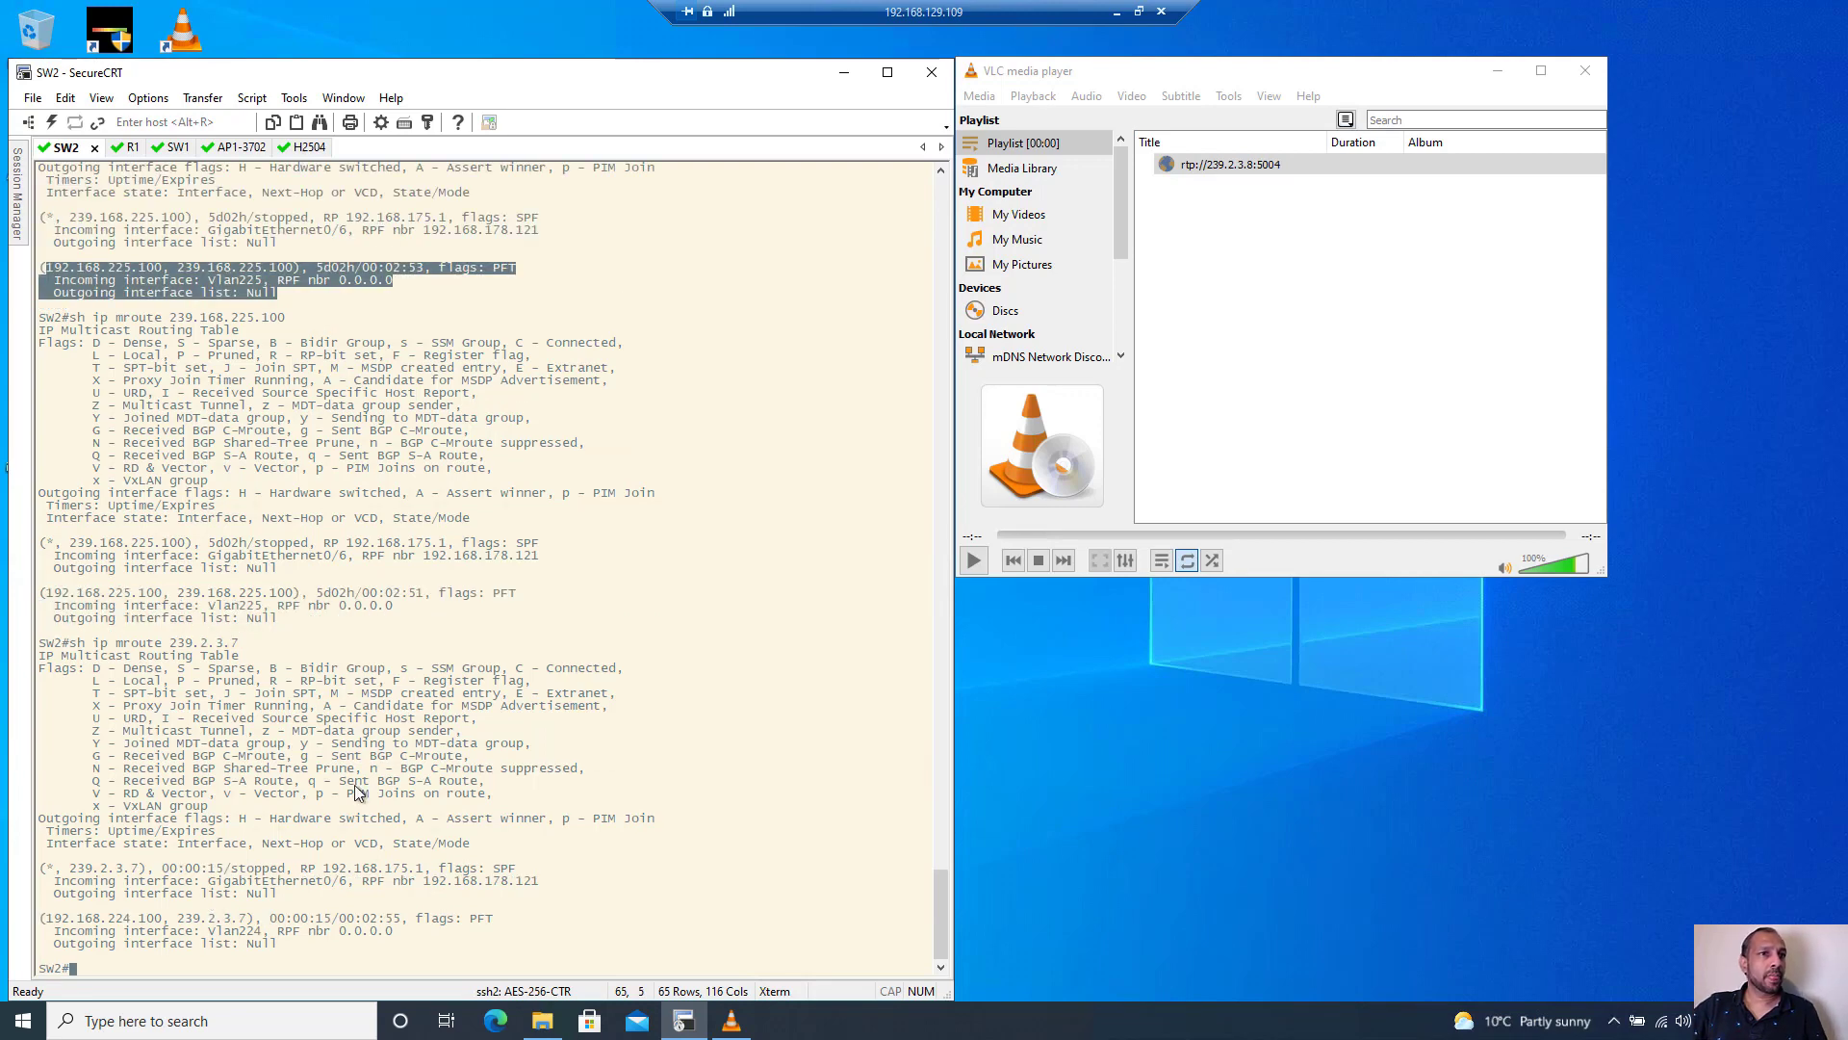
Examine the incoming interface and outgoing interface list of SW2's (192.168.224.100, 239.2.3.7) route entry
left_click_drag(49, 923, 255, 933)
left_click(90, 948)
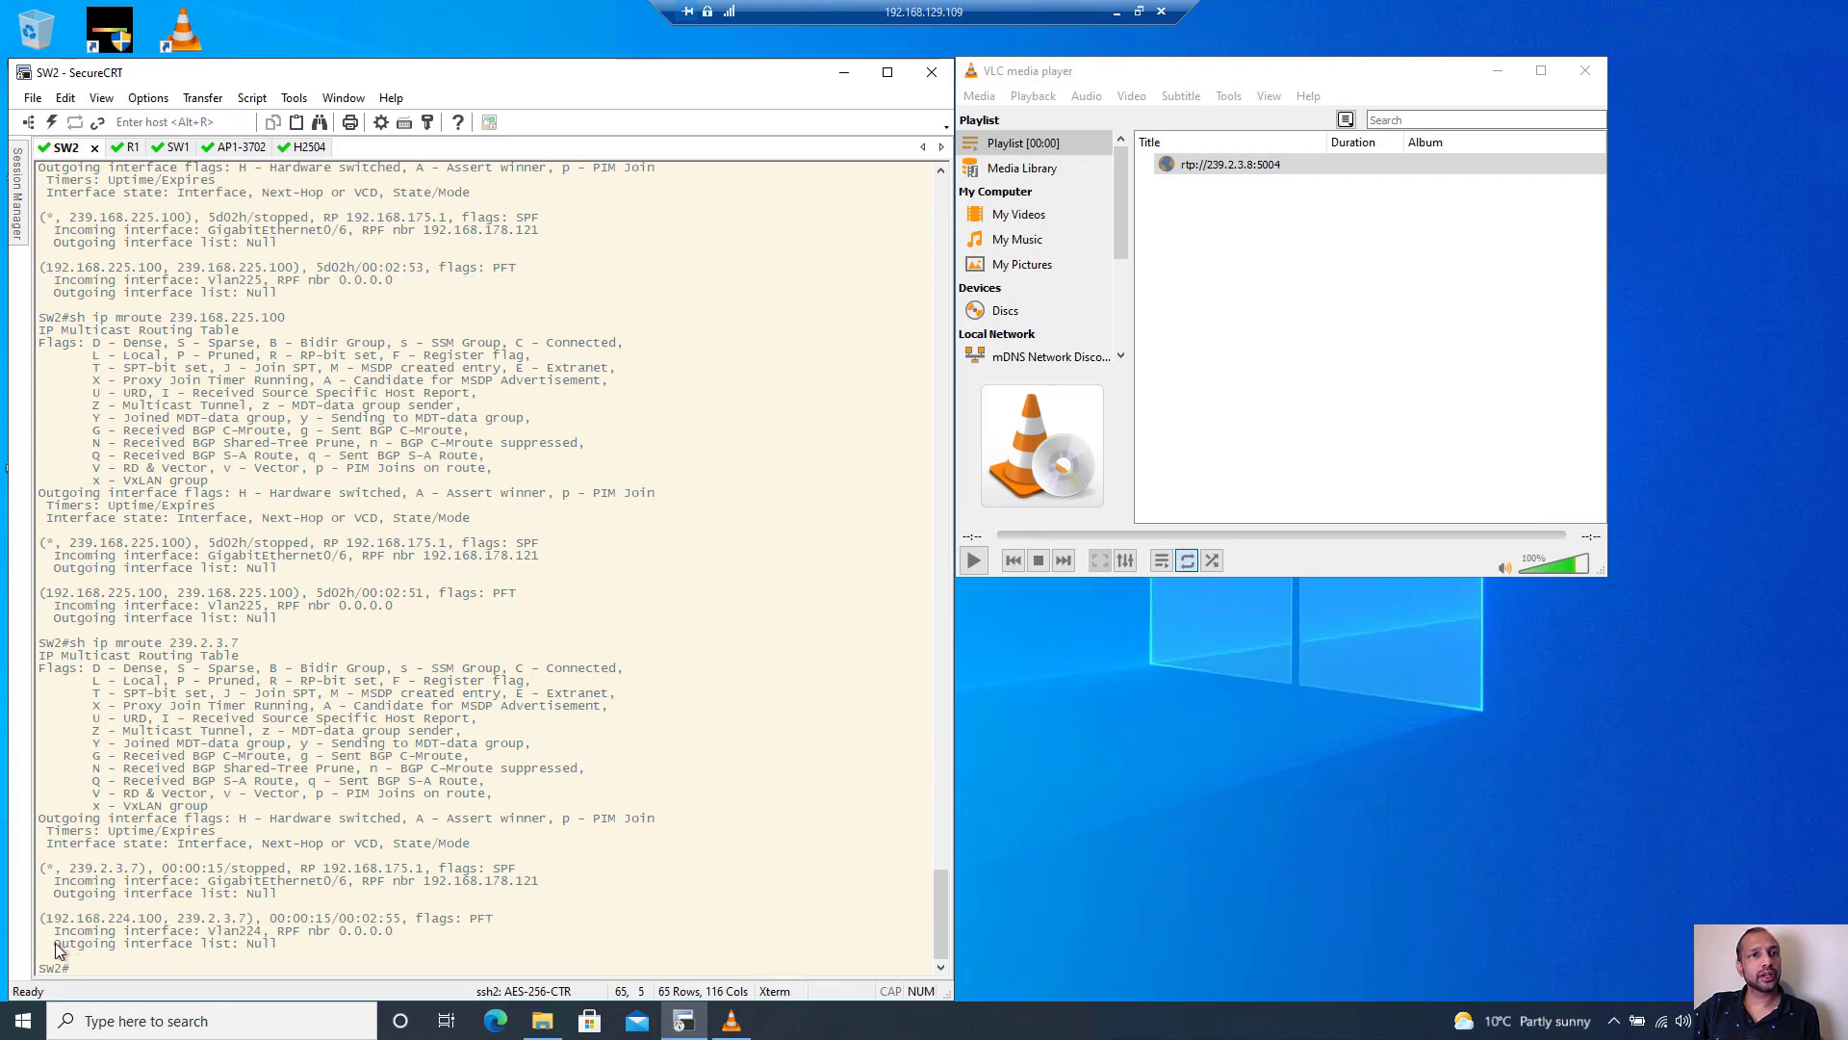
left_click_drag(56, 945, 278, 945)
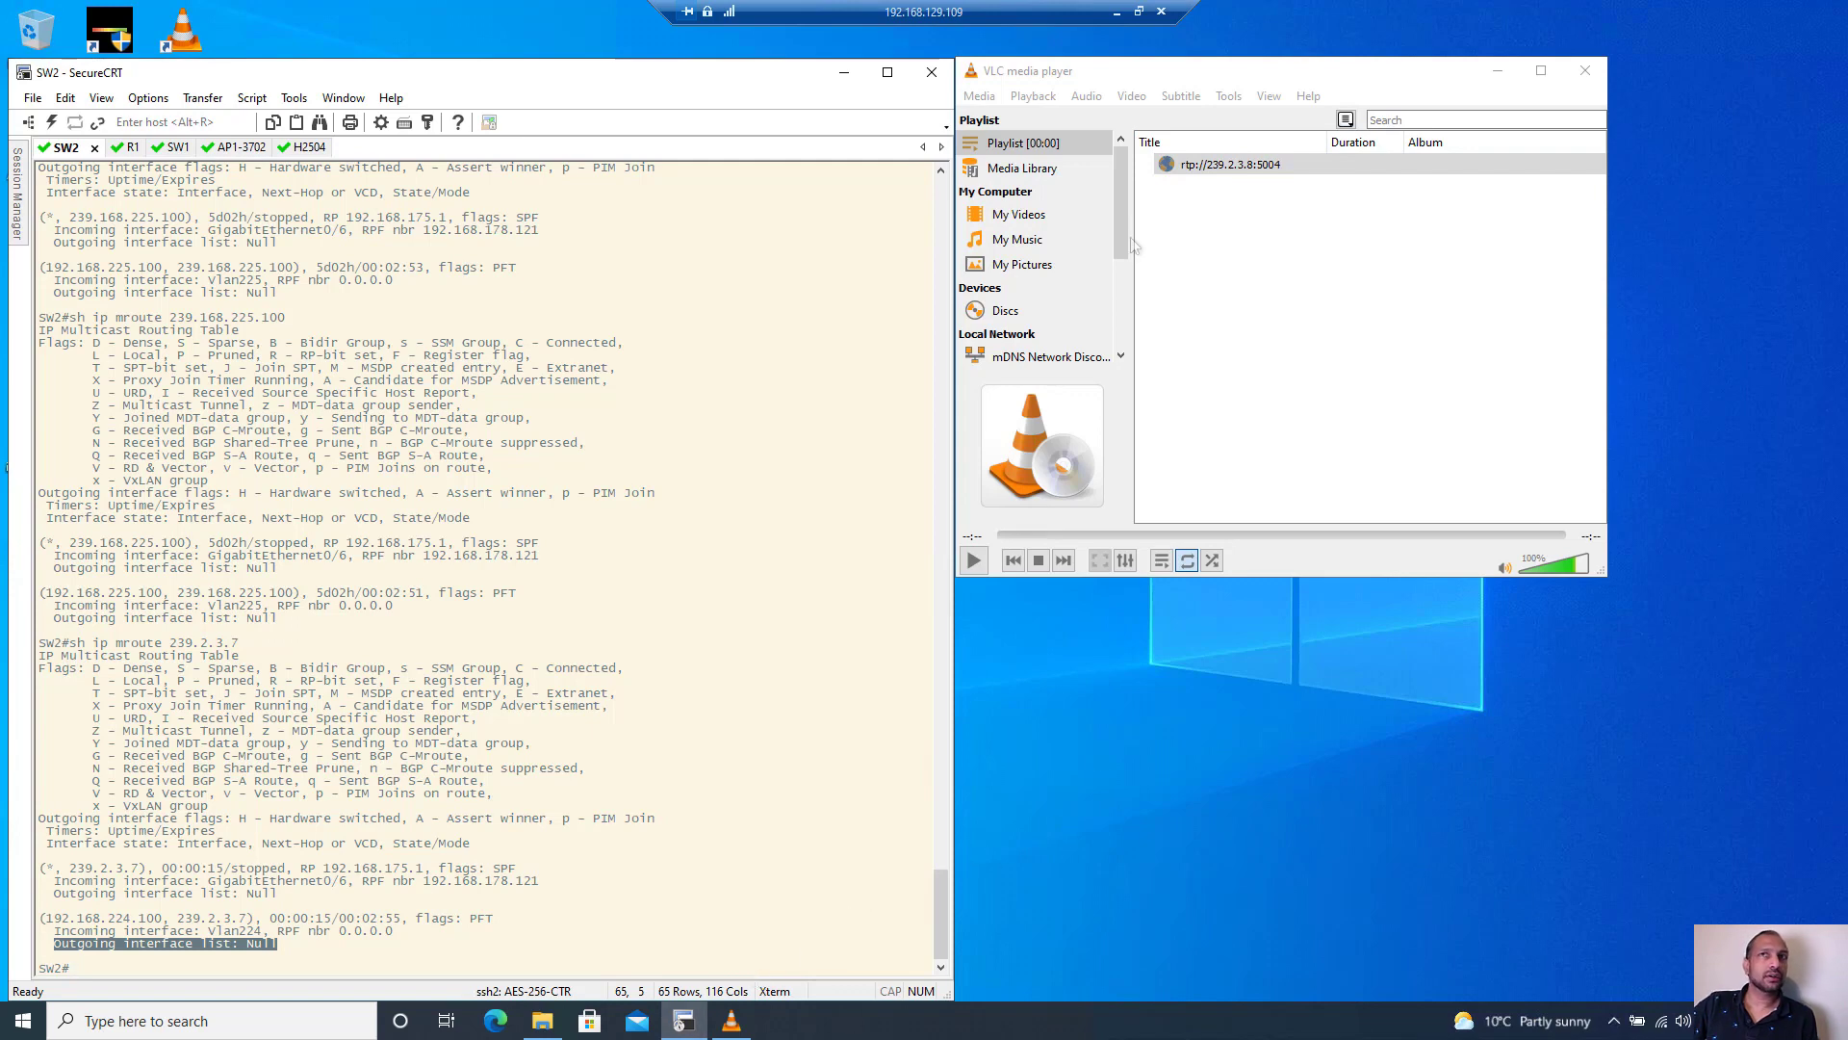
Switch to the H2504 controller page in Chrome and review the QoS and Multicast Direct settings of the Rockstar-Mcast WLAN
left_click(1117, 11)
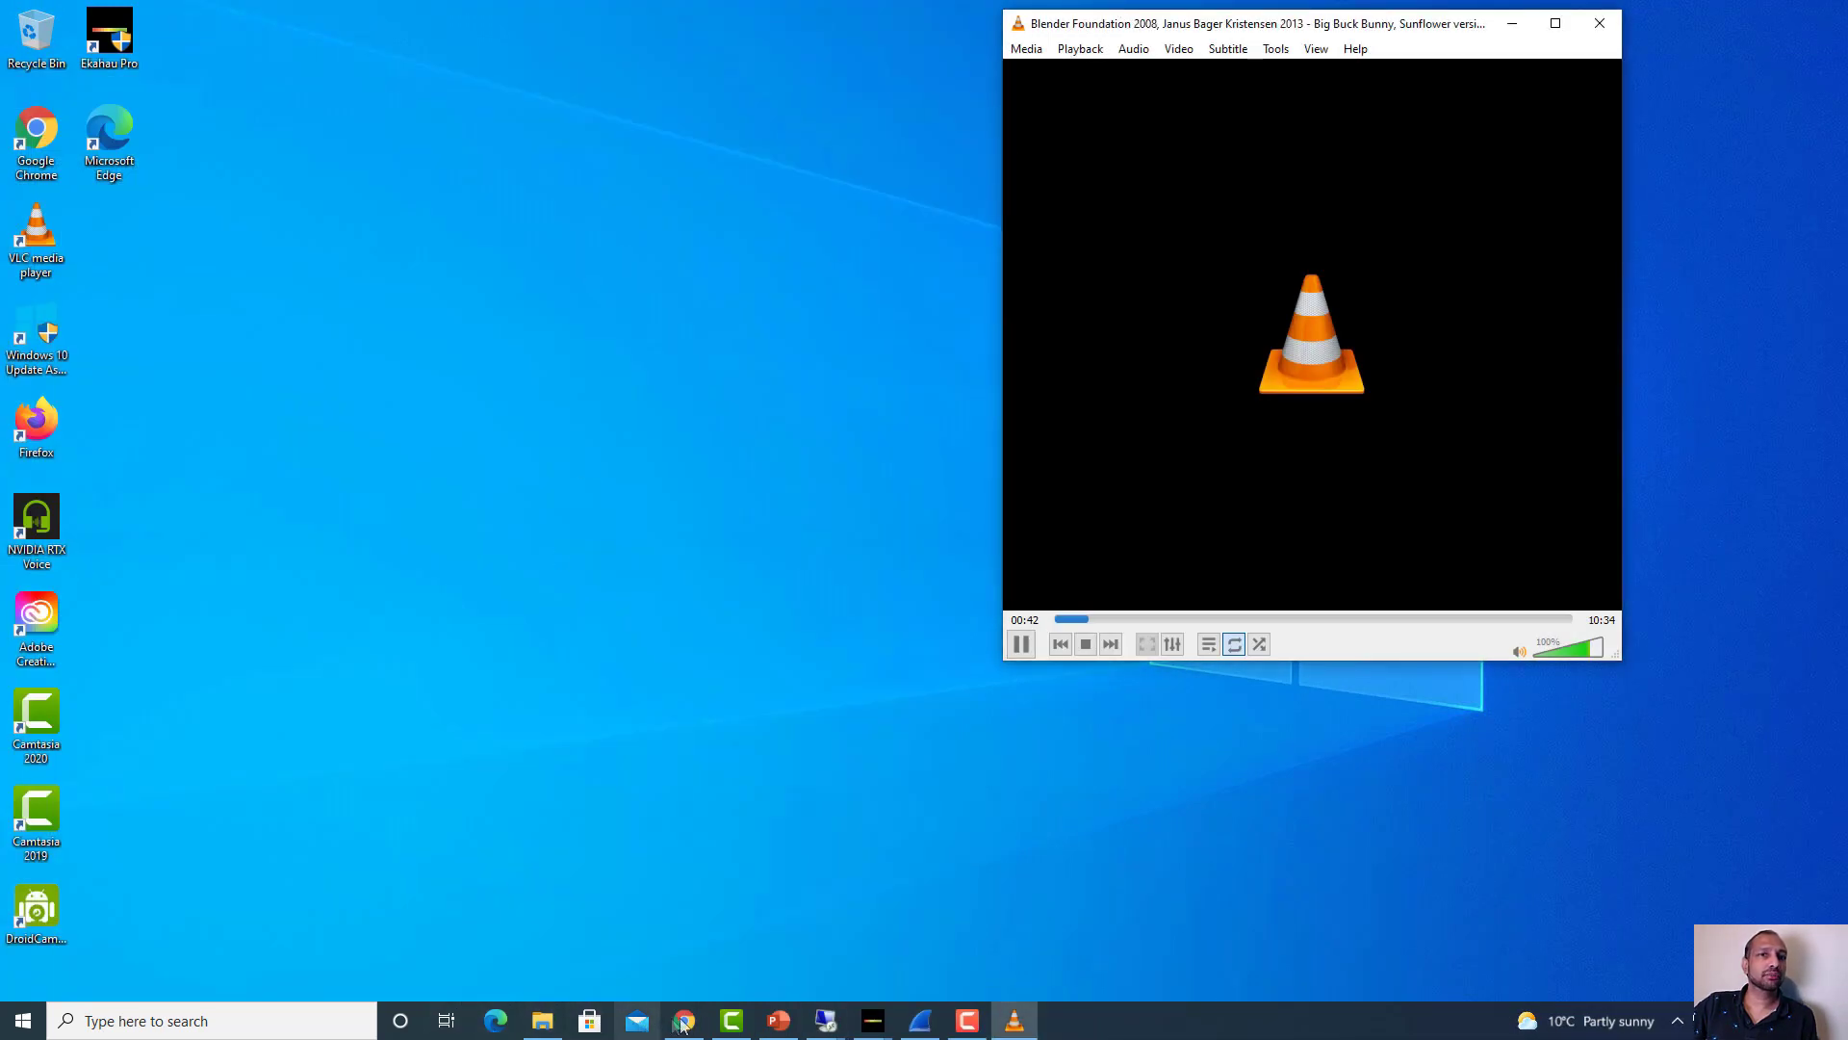
left_click(683, 1020)
left_click(279, 138)
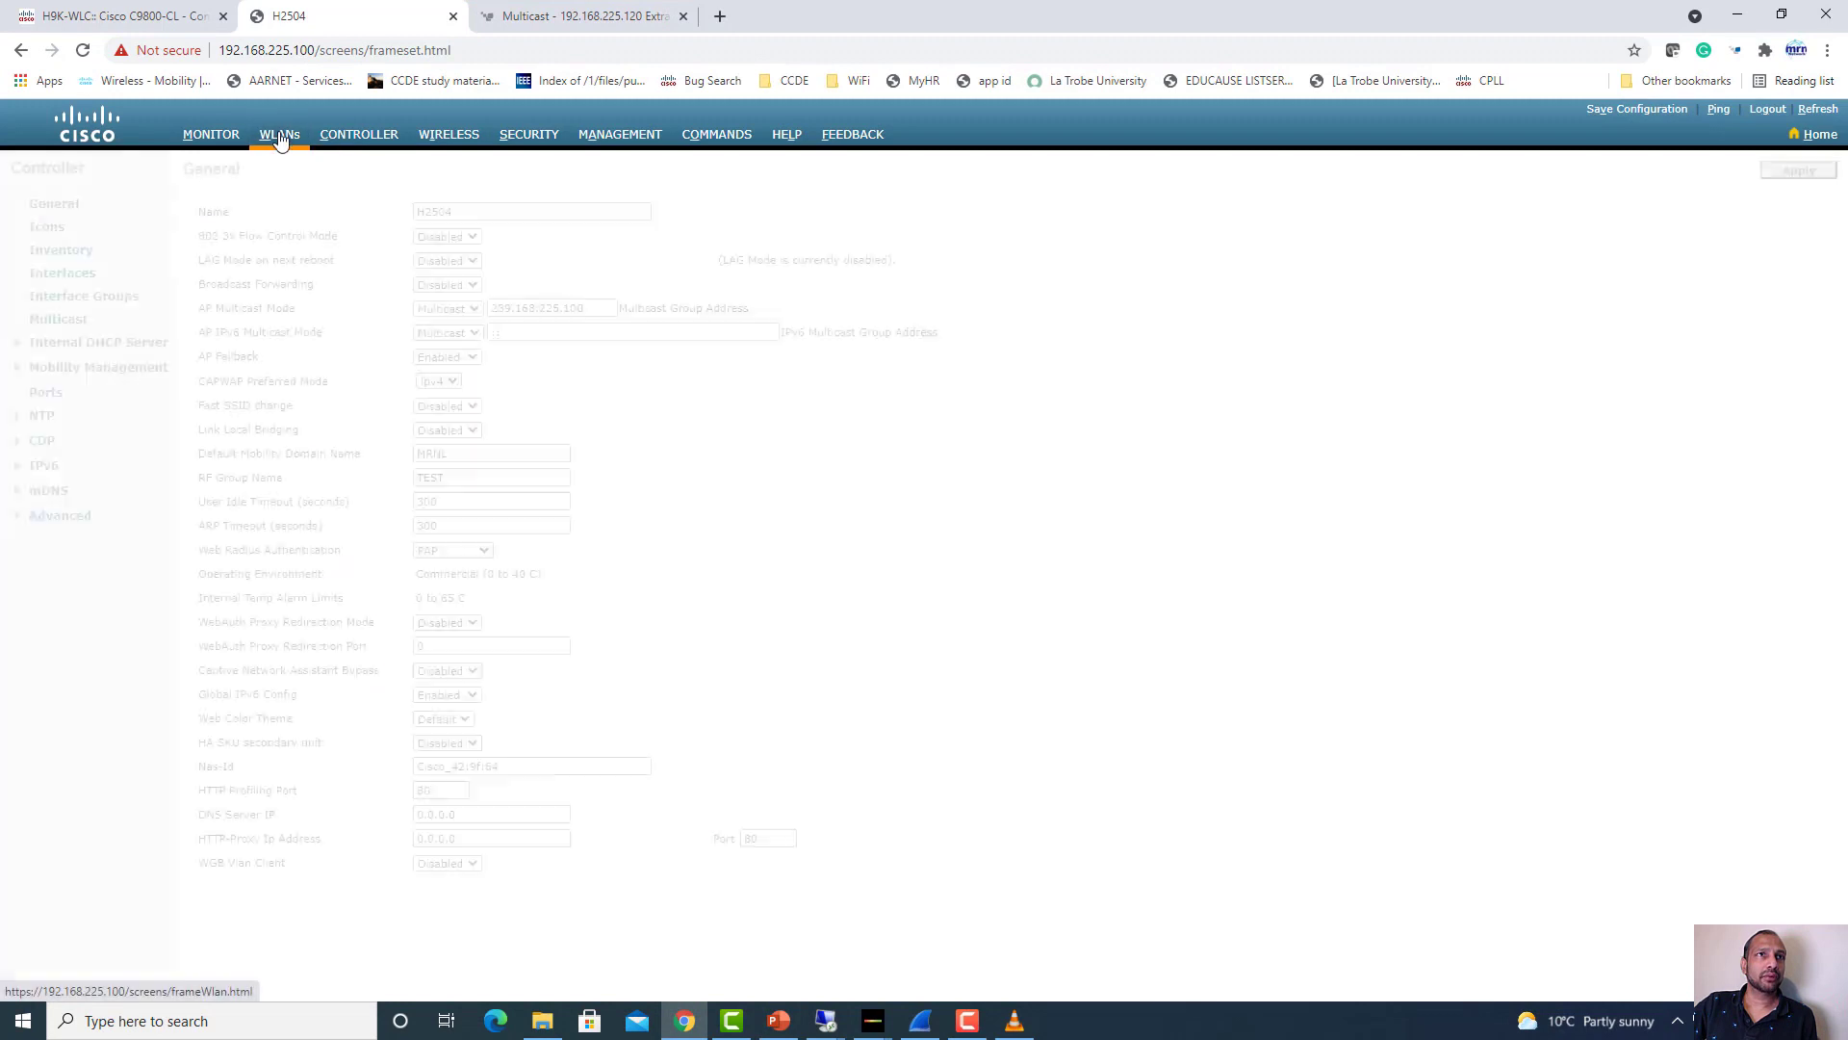
left_click(208, 291)
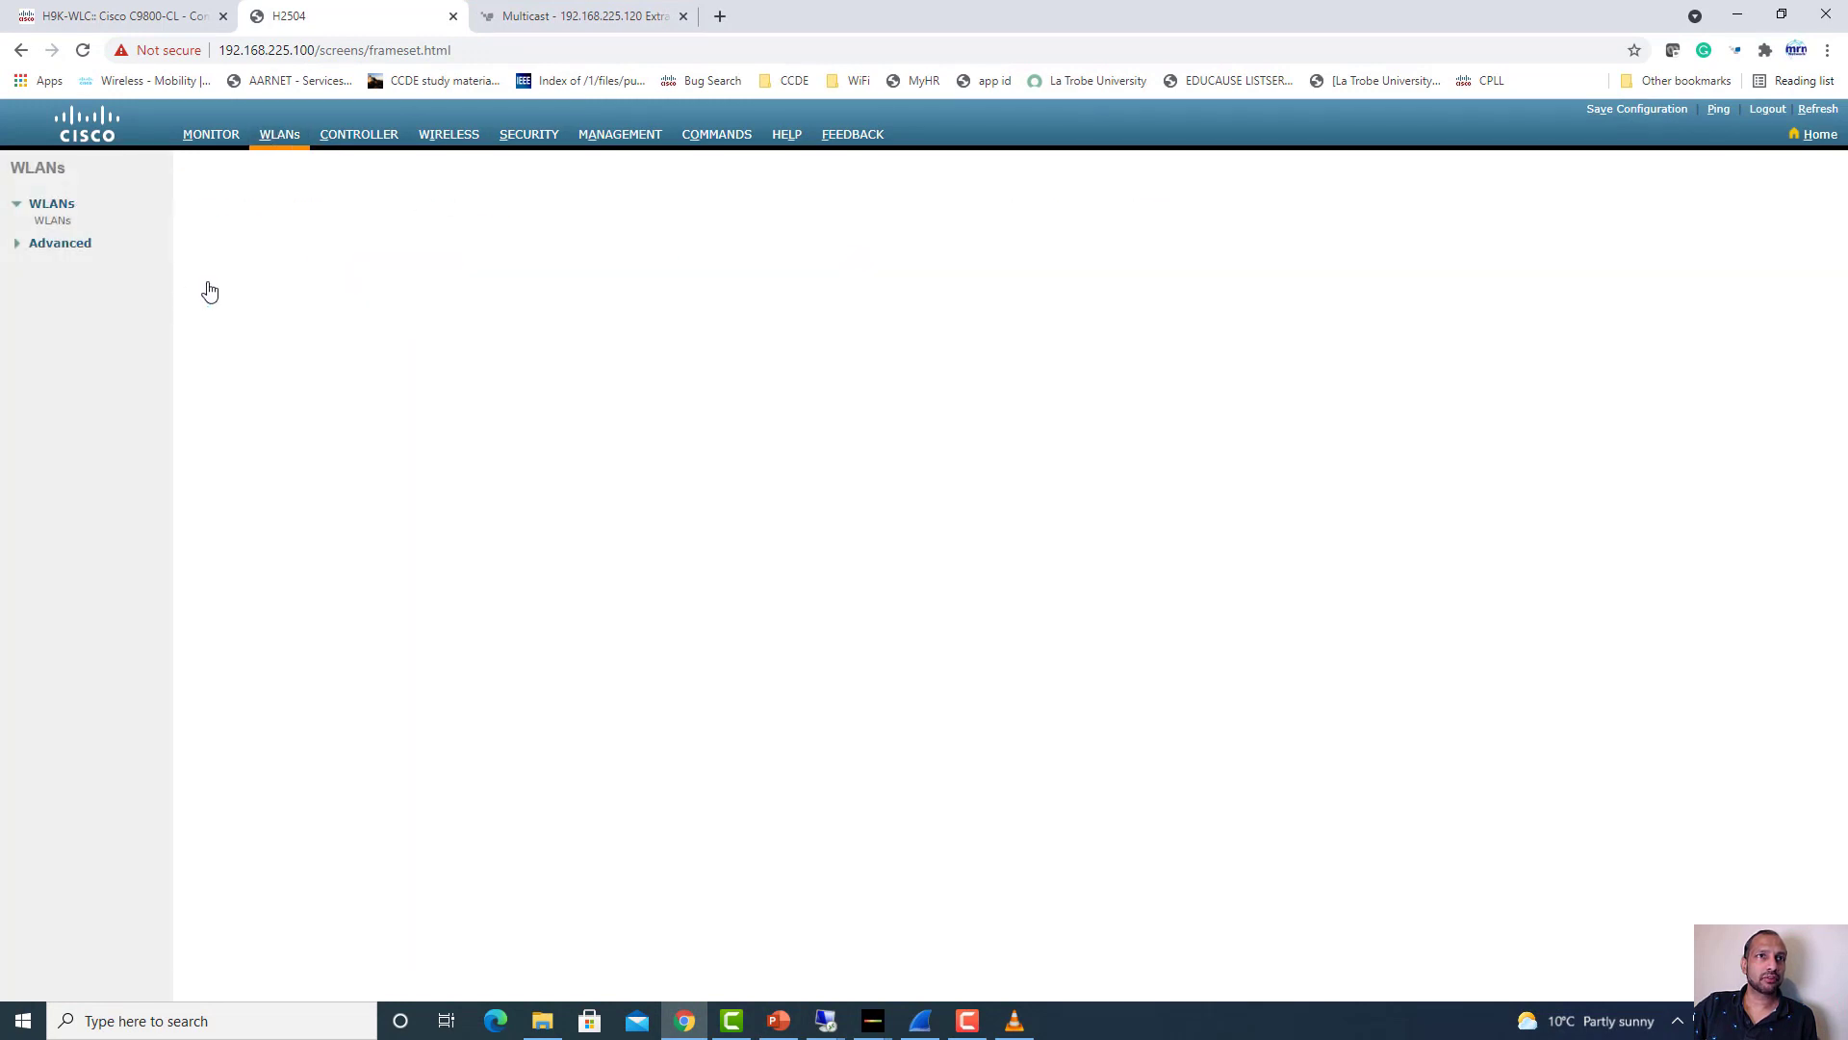
left_click(372, 211)
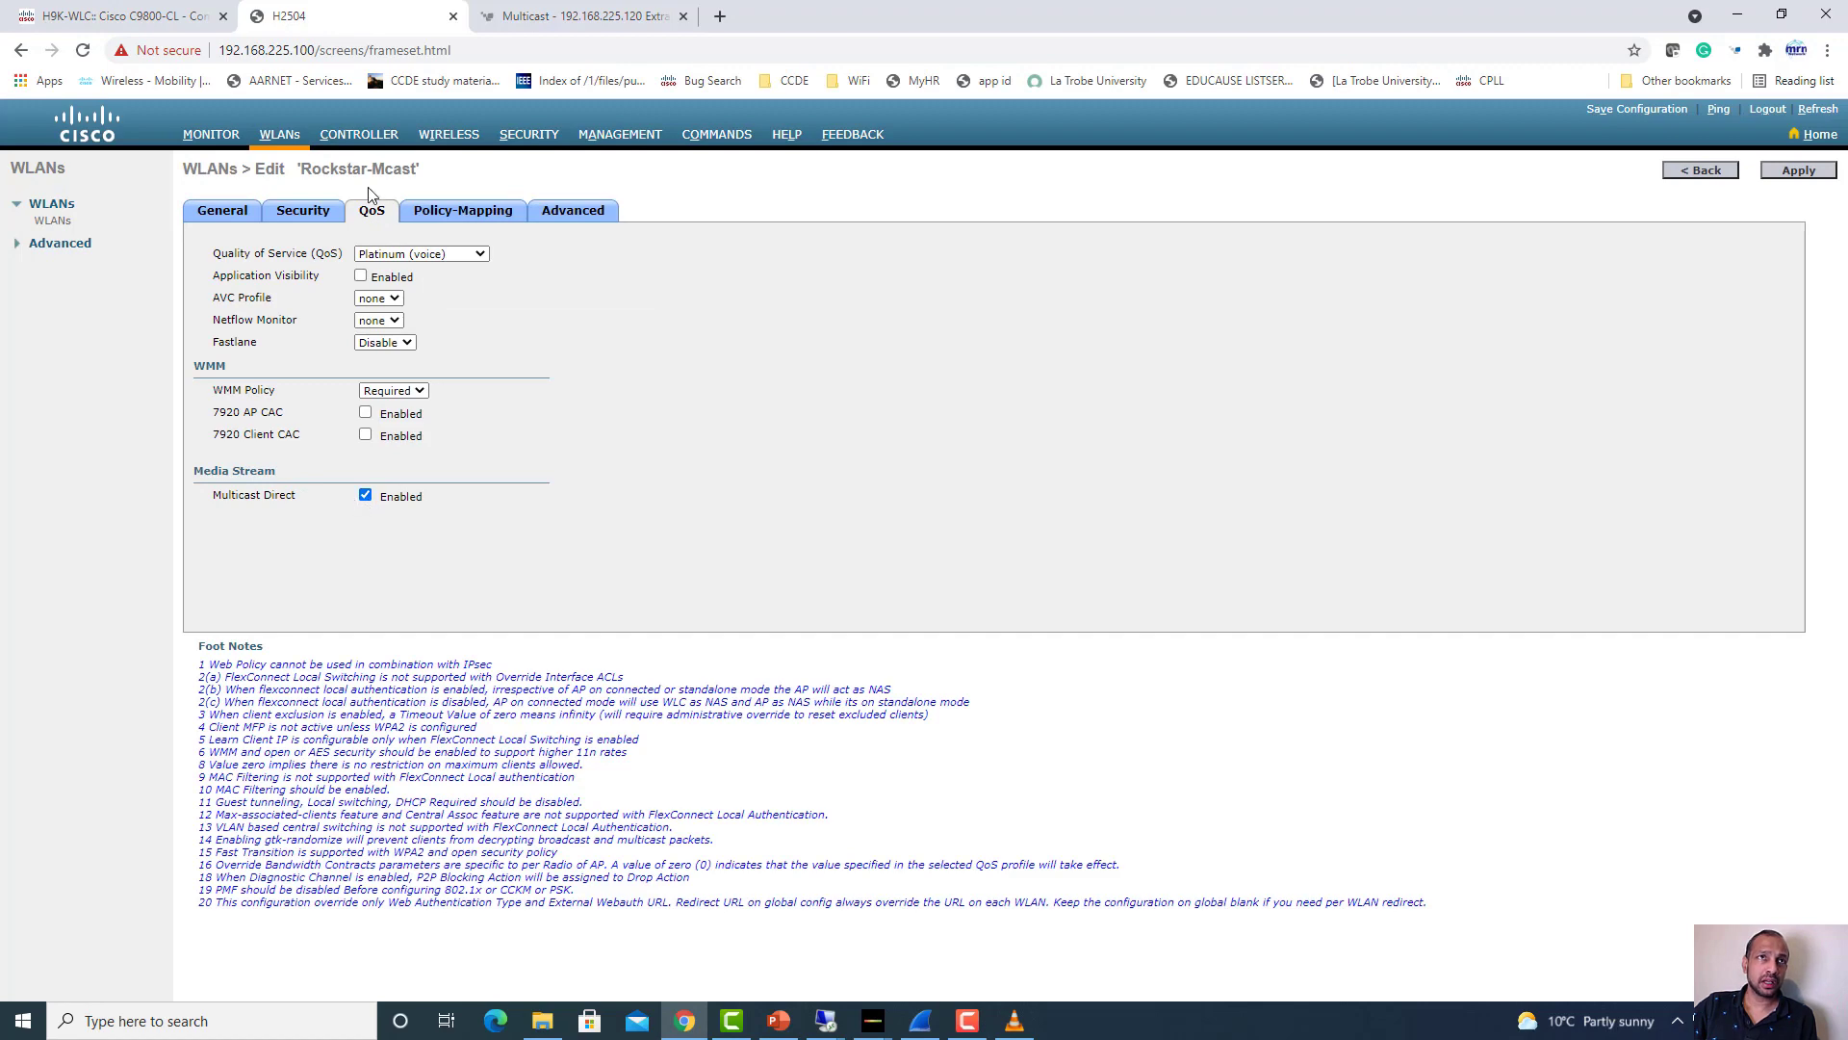
Review the controller's general Media Stream settings and its list of configured media streams
left_click(446, 137)
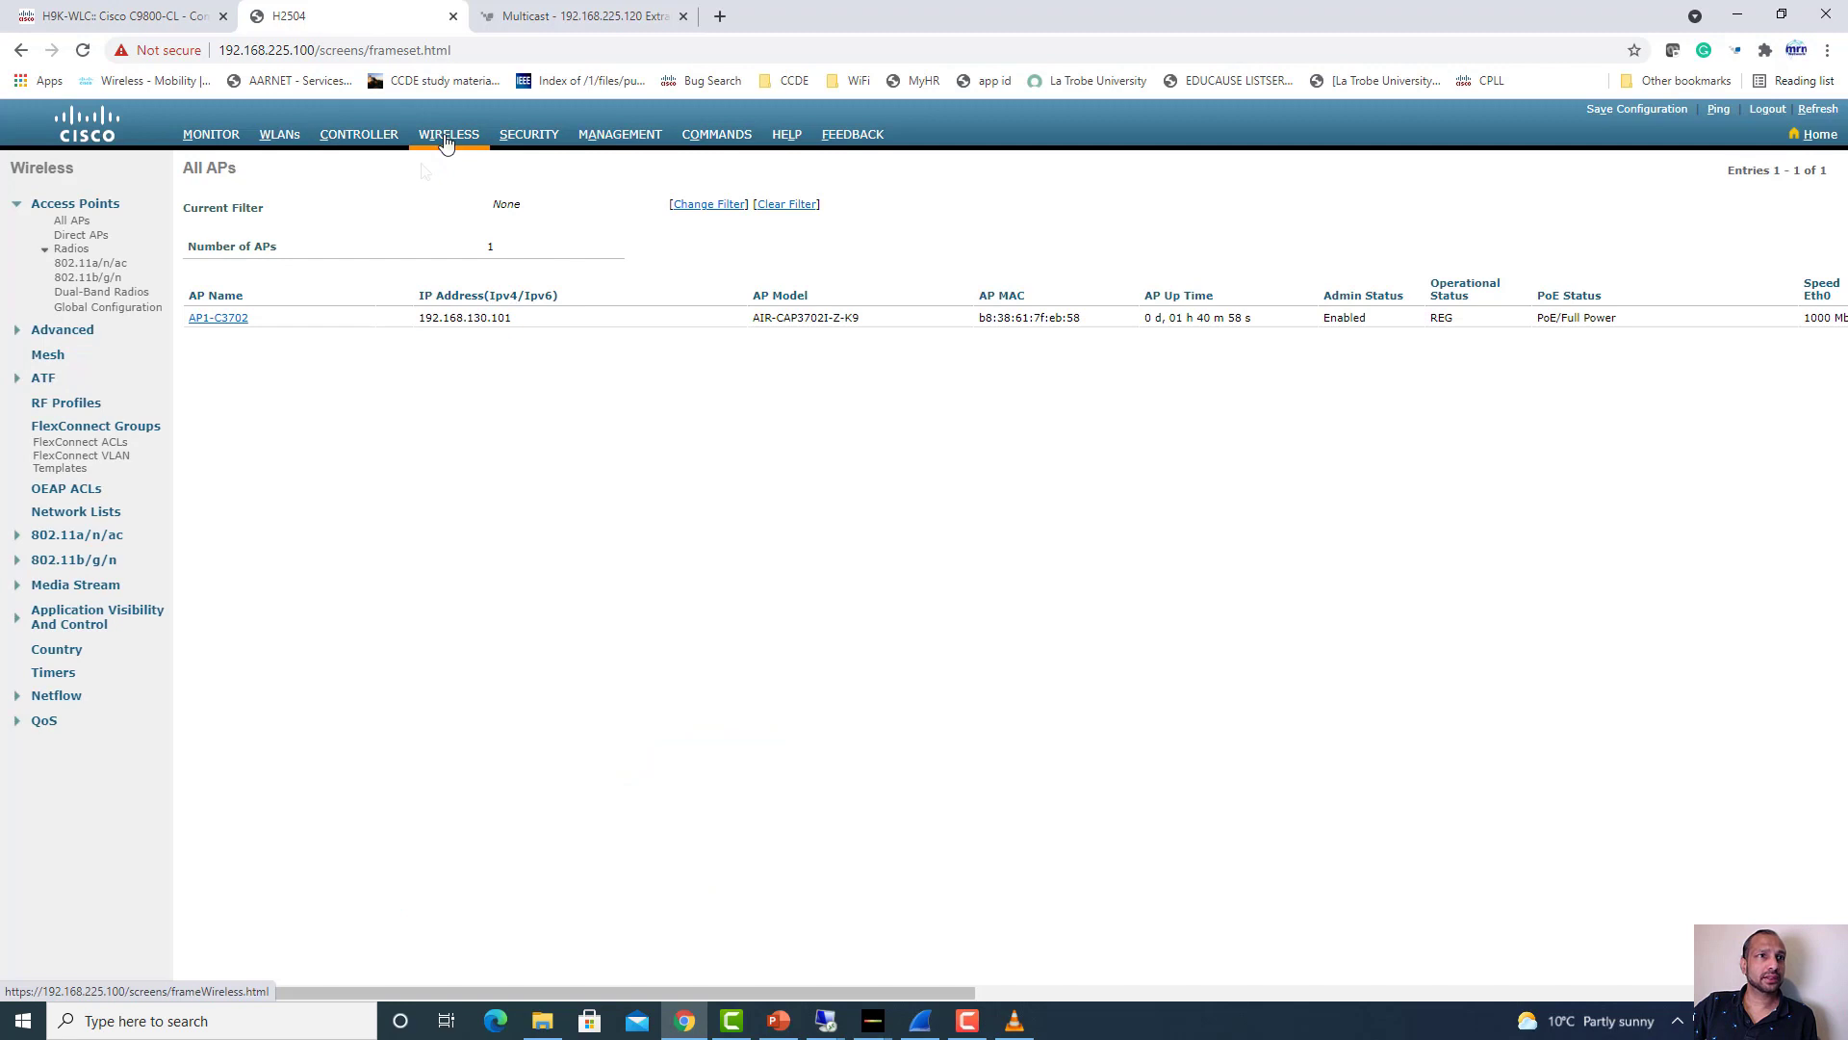
left_click(82, 585)
left_click(56, 604)
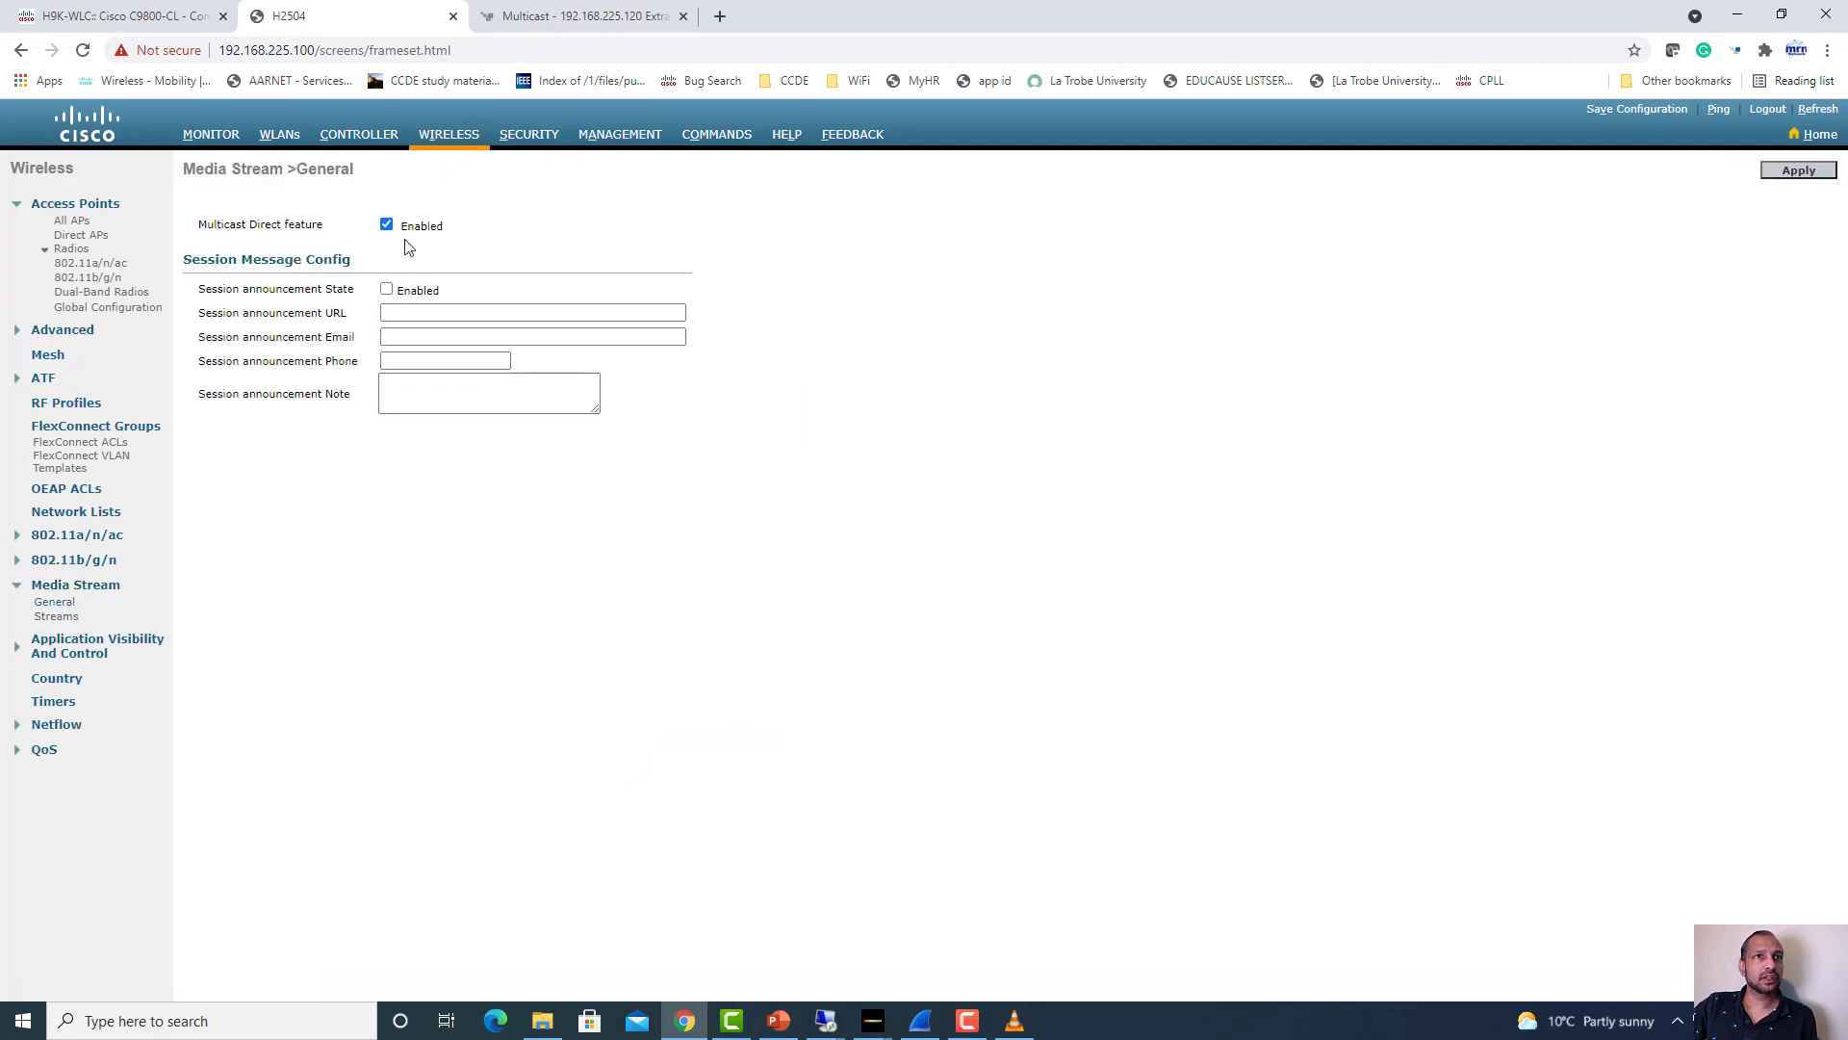
left_click(56, 616)
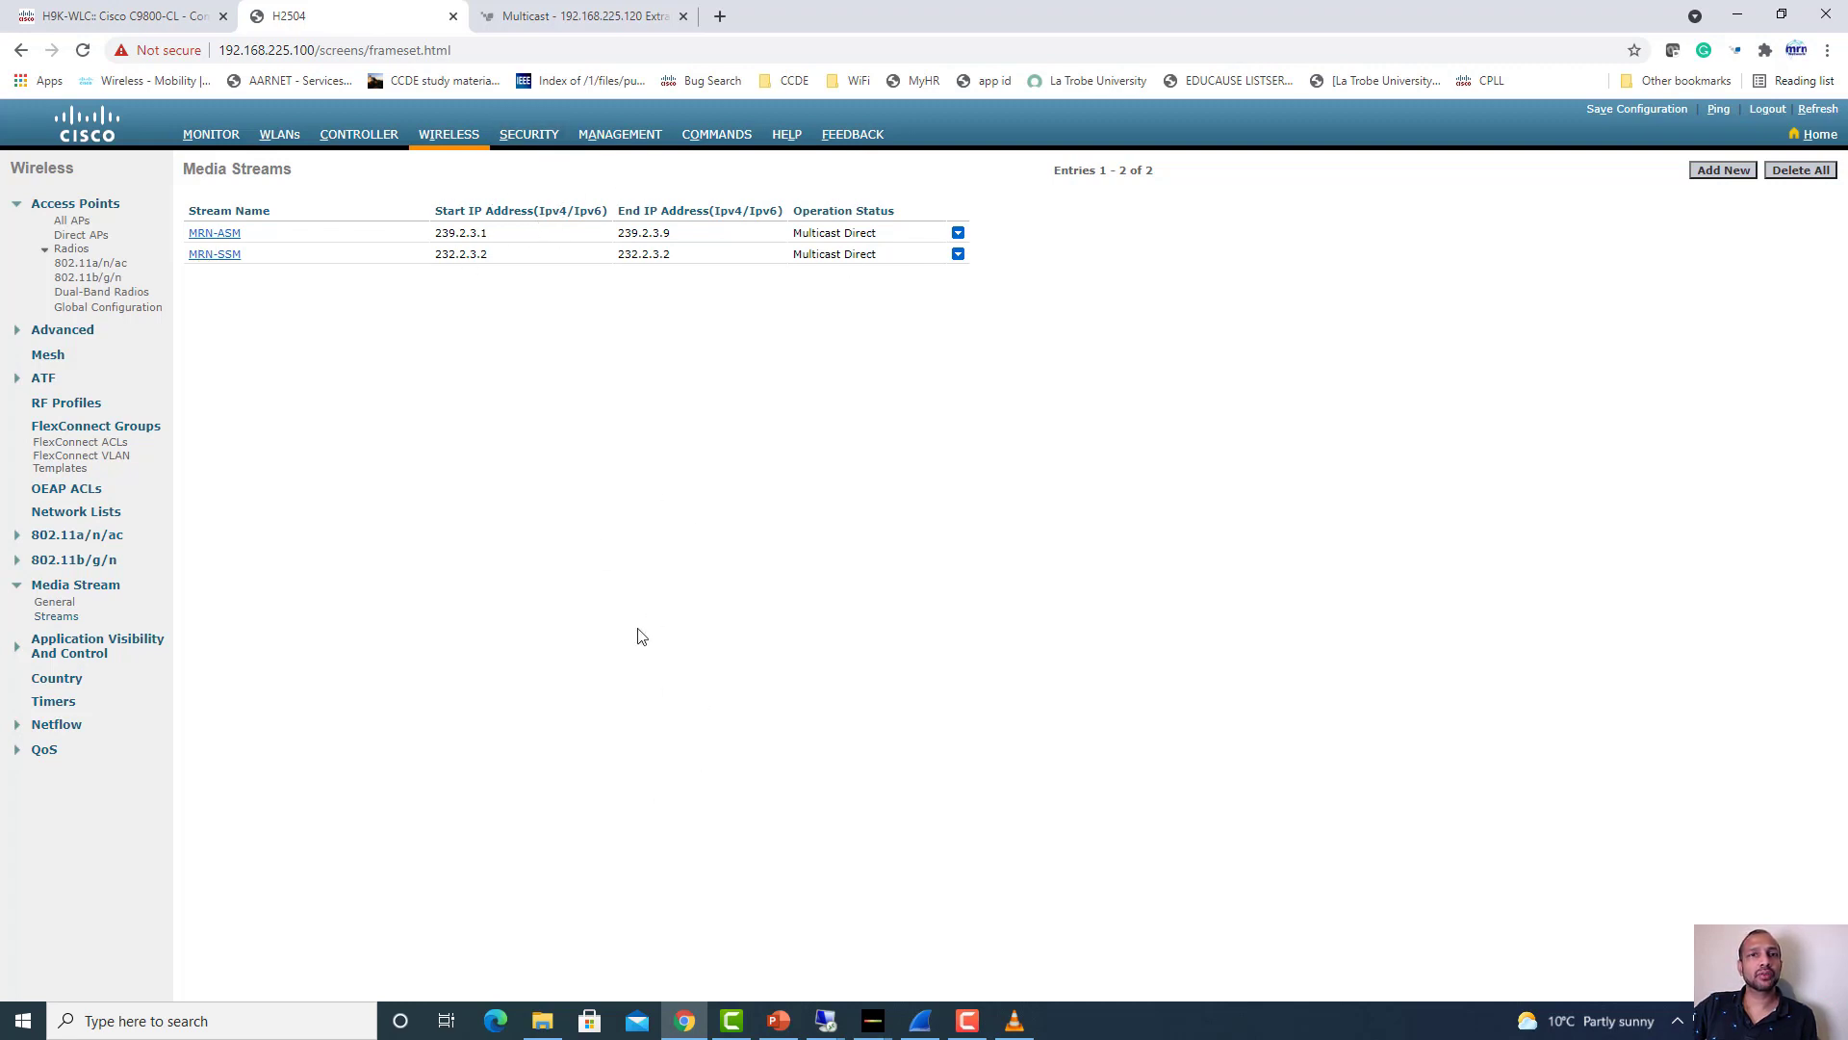
View the controller's monitored multicast groups and examine the client entry under FlexConnect Multicast Media Stream Clients
left_click(229, 139)
left_click(60, 398)
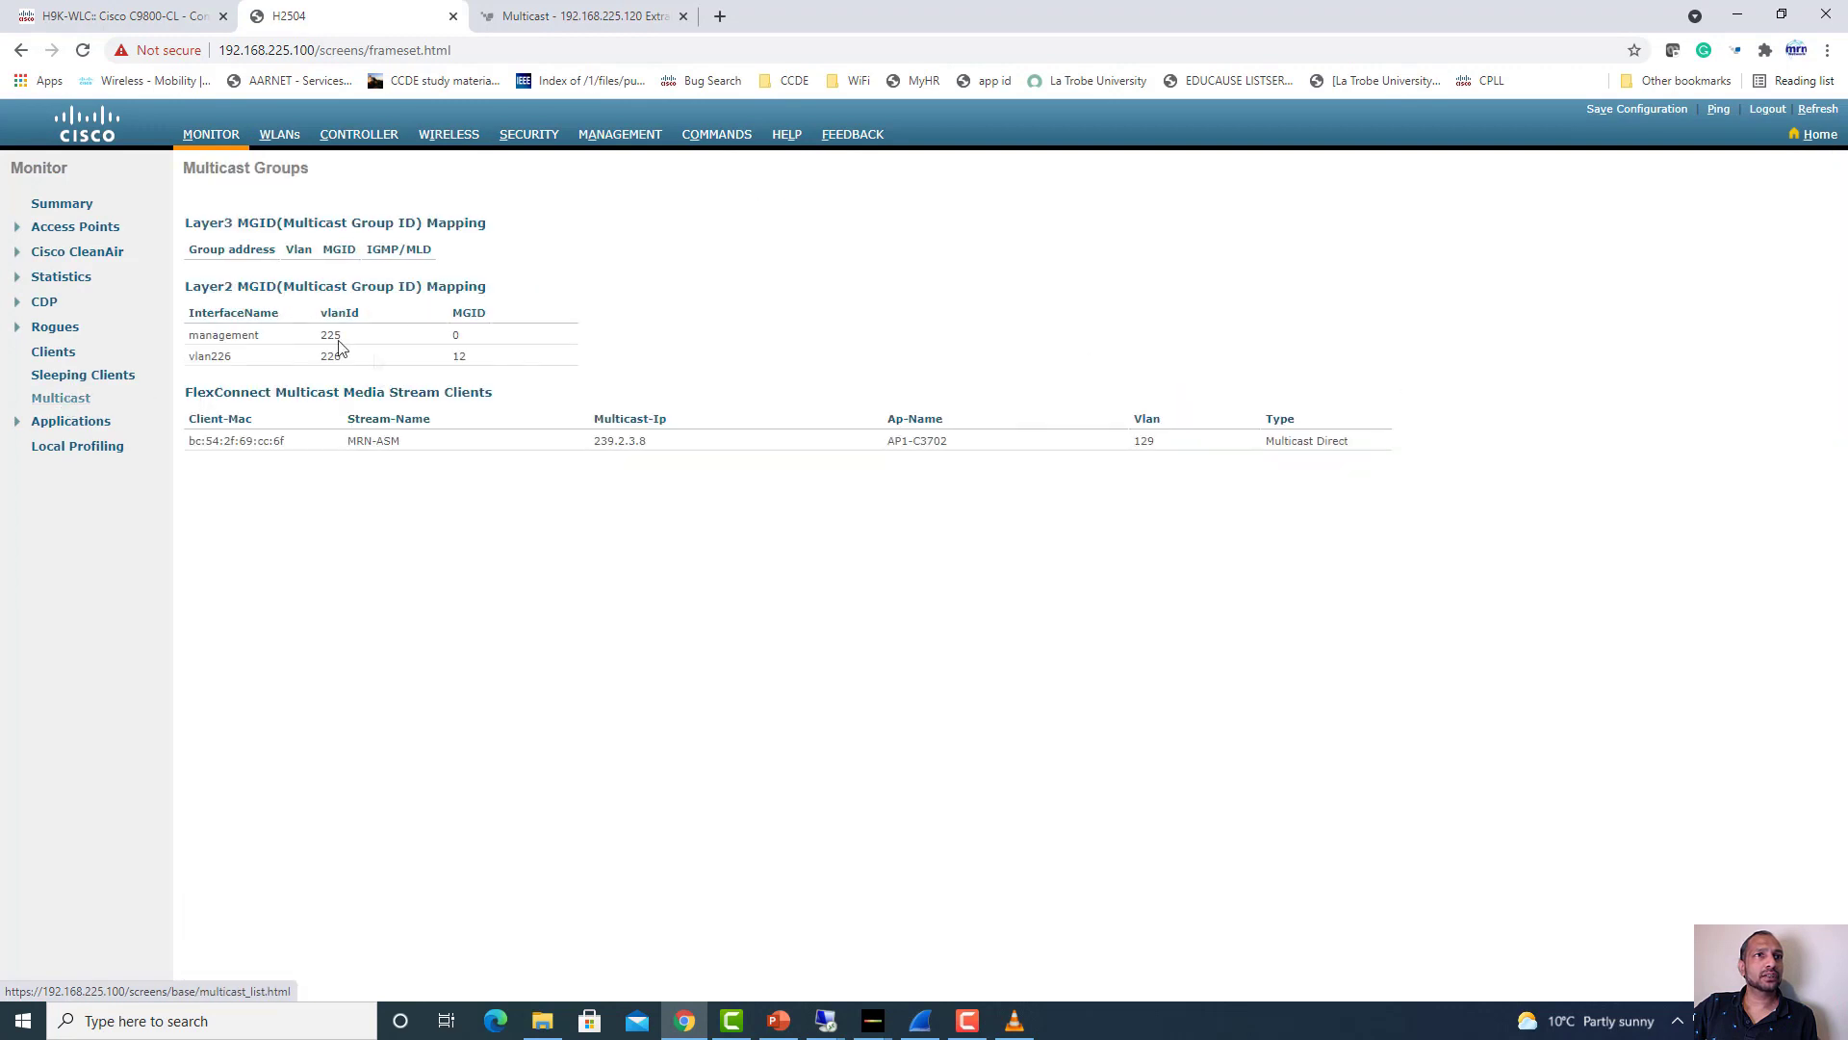
left_click_drag(199, 444, 423, 445)
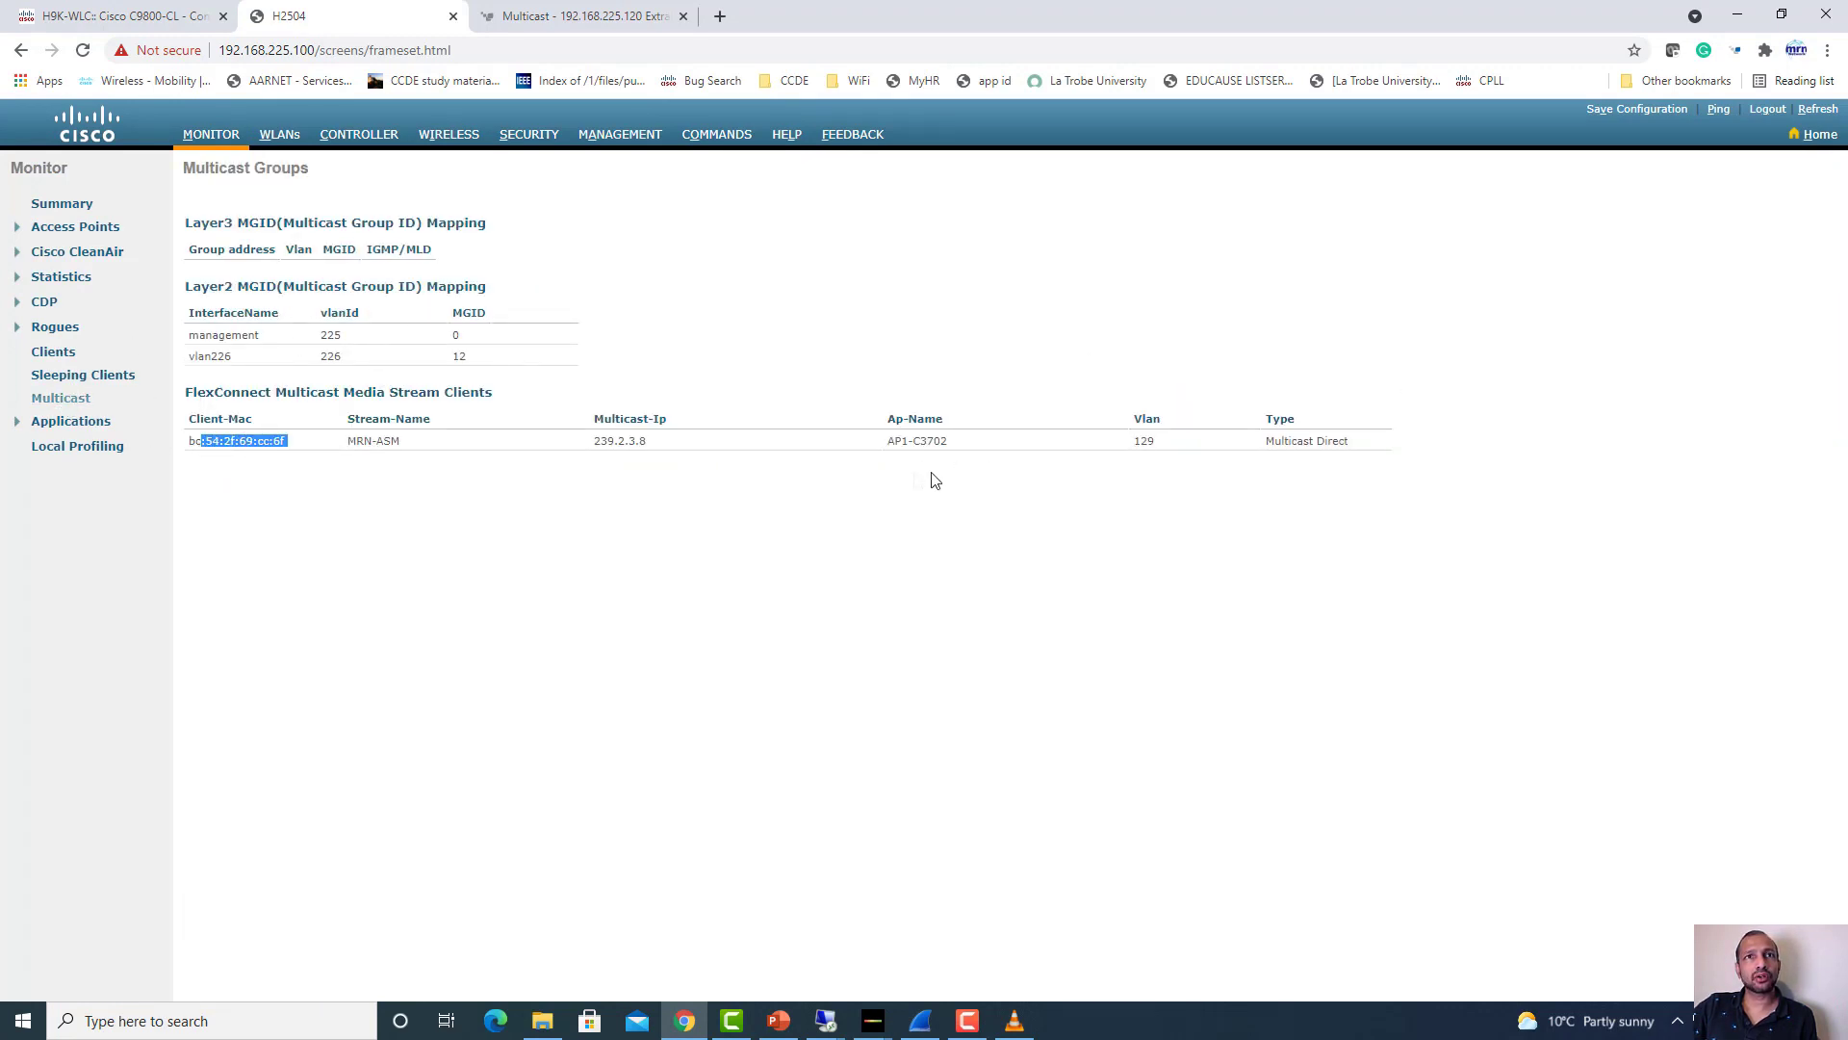
Return to the remote desktop and rerun "show flexconnect media-stream client summary" in the H2504 session
key("alt+Tab")
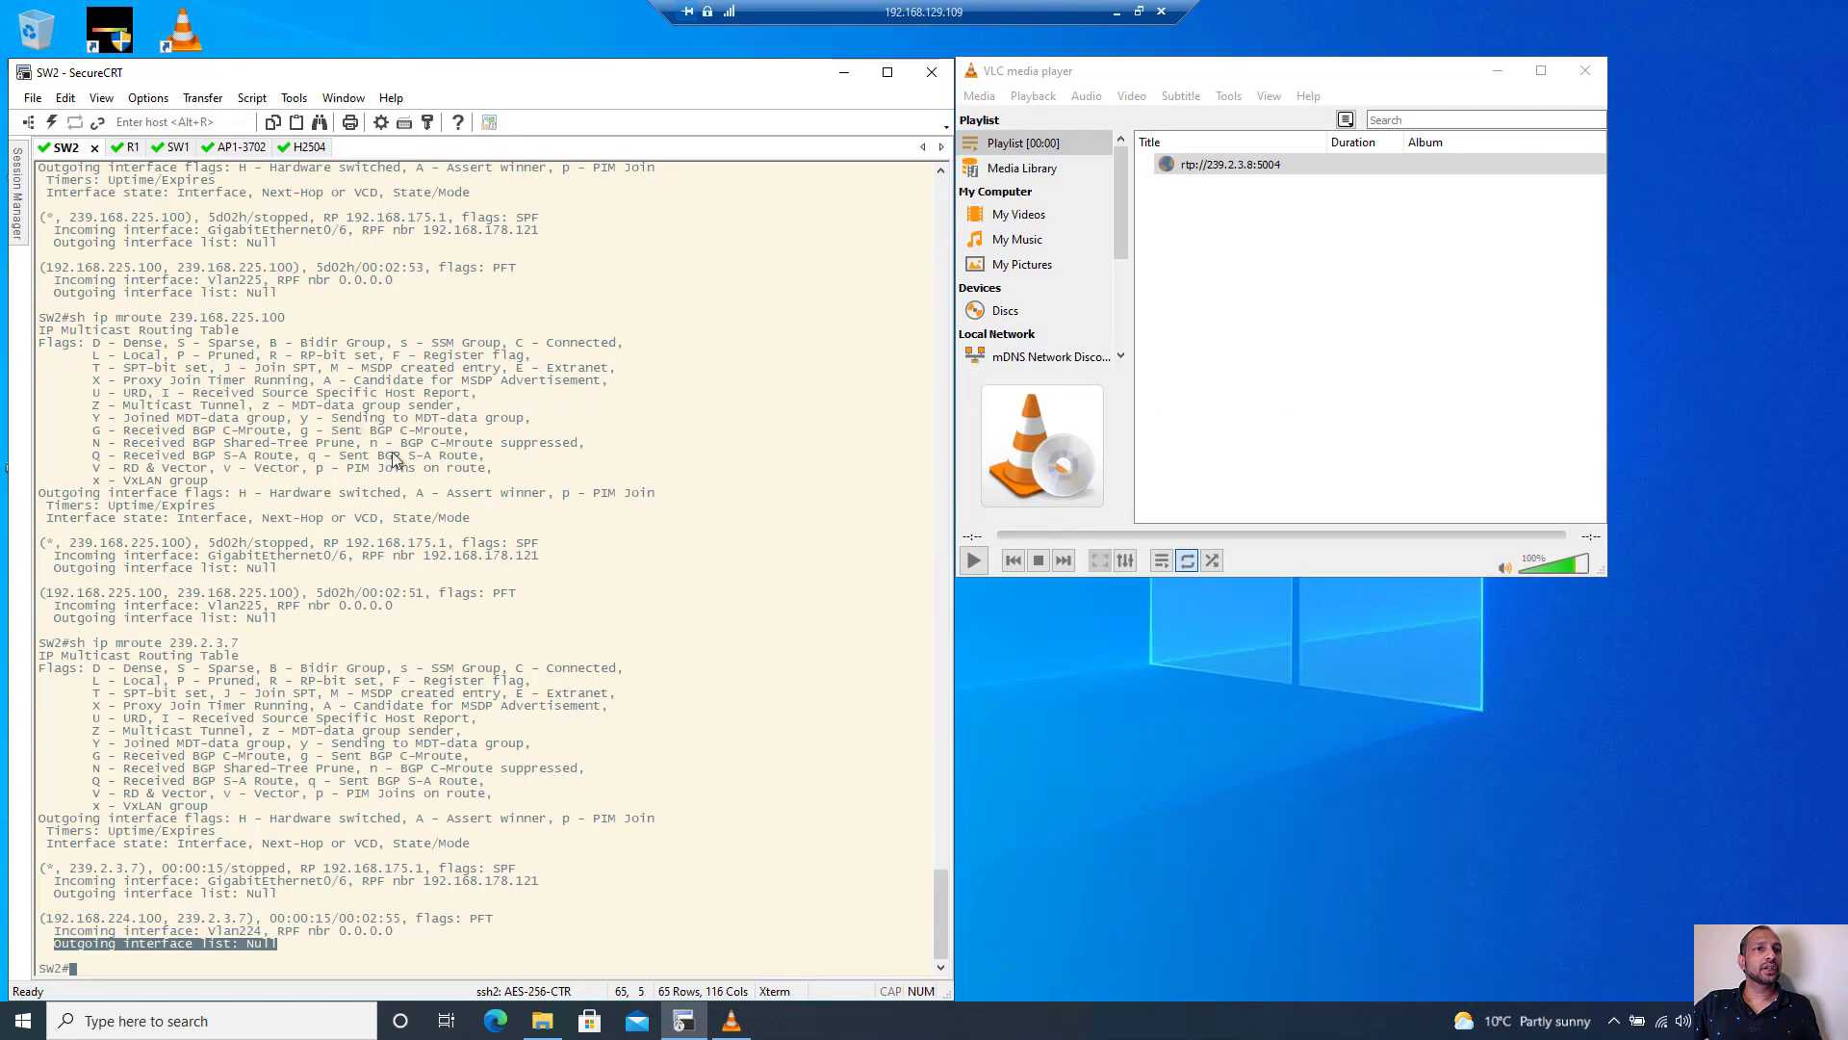
left_click(314, 149)
key("Up")
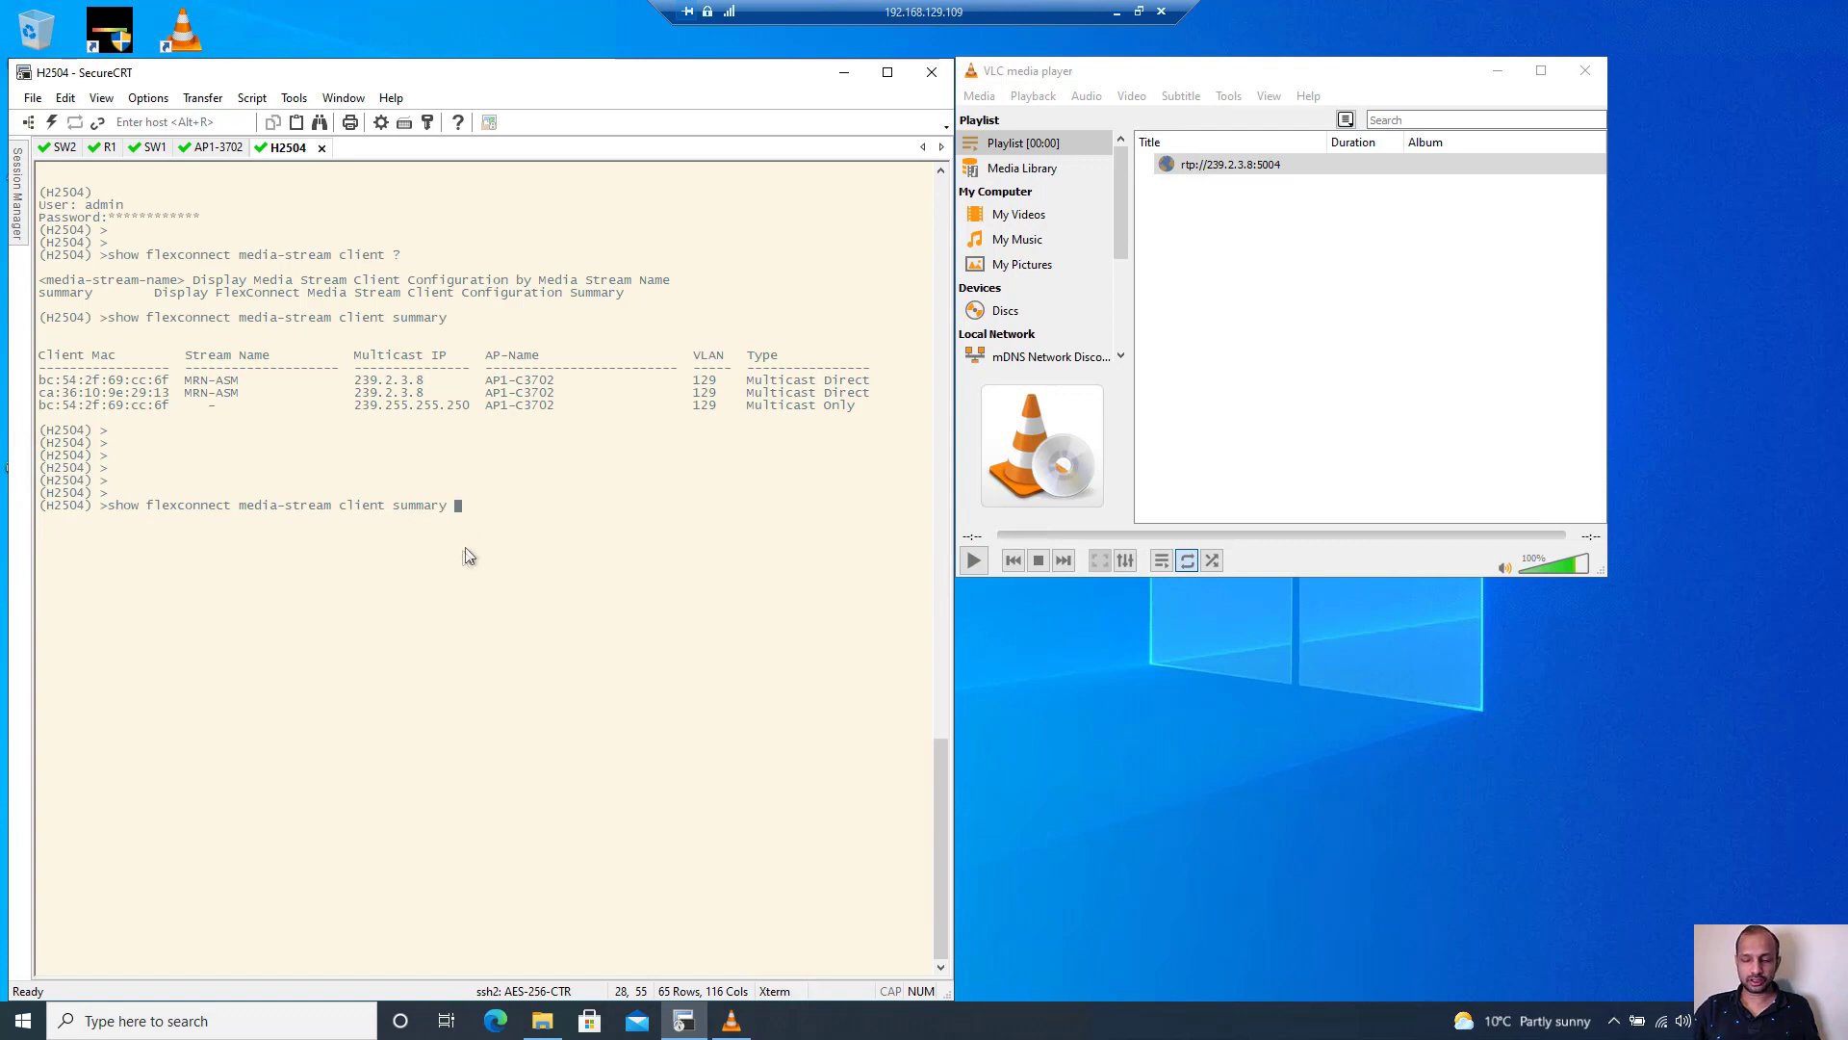
key("Return")
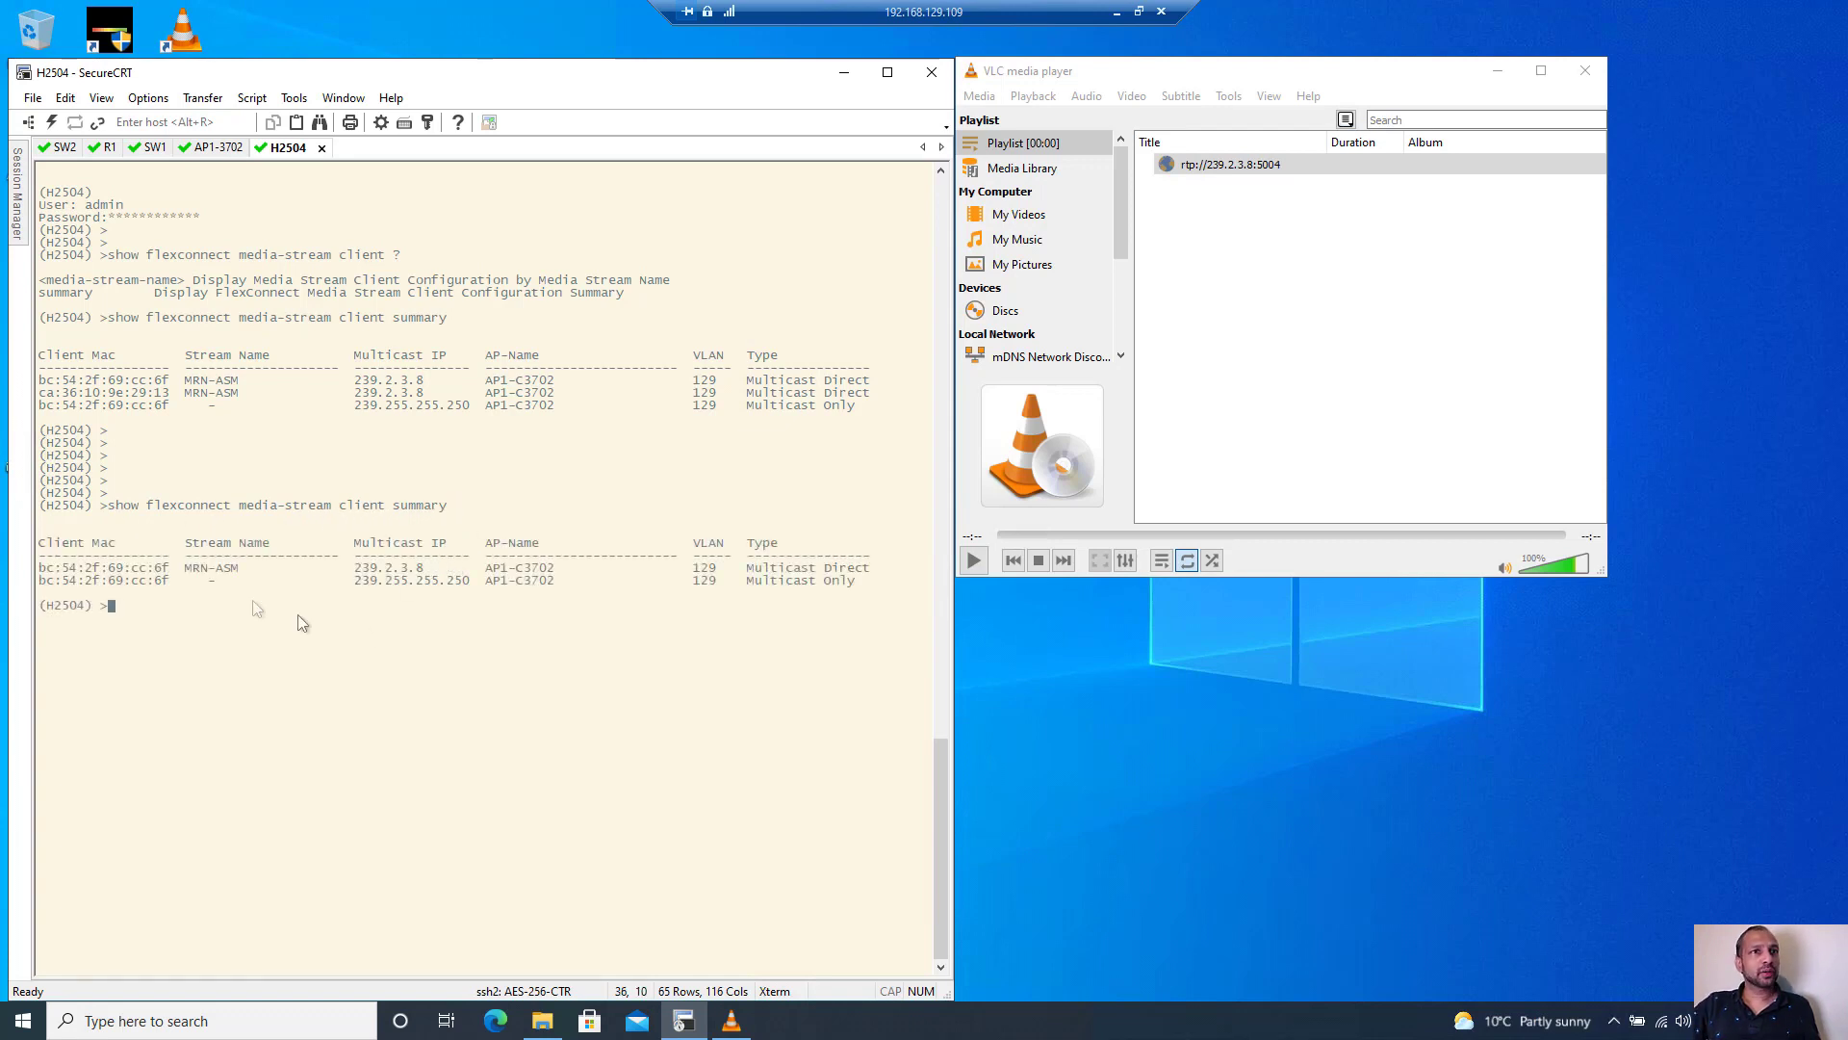
Mark the 239.2.3.8 client entry and open the network stream rtp://239.2.3.7:5004 in VLC
left_click_drag(45, 575, 840, 574)
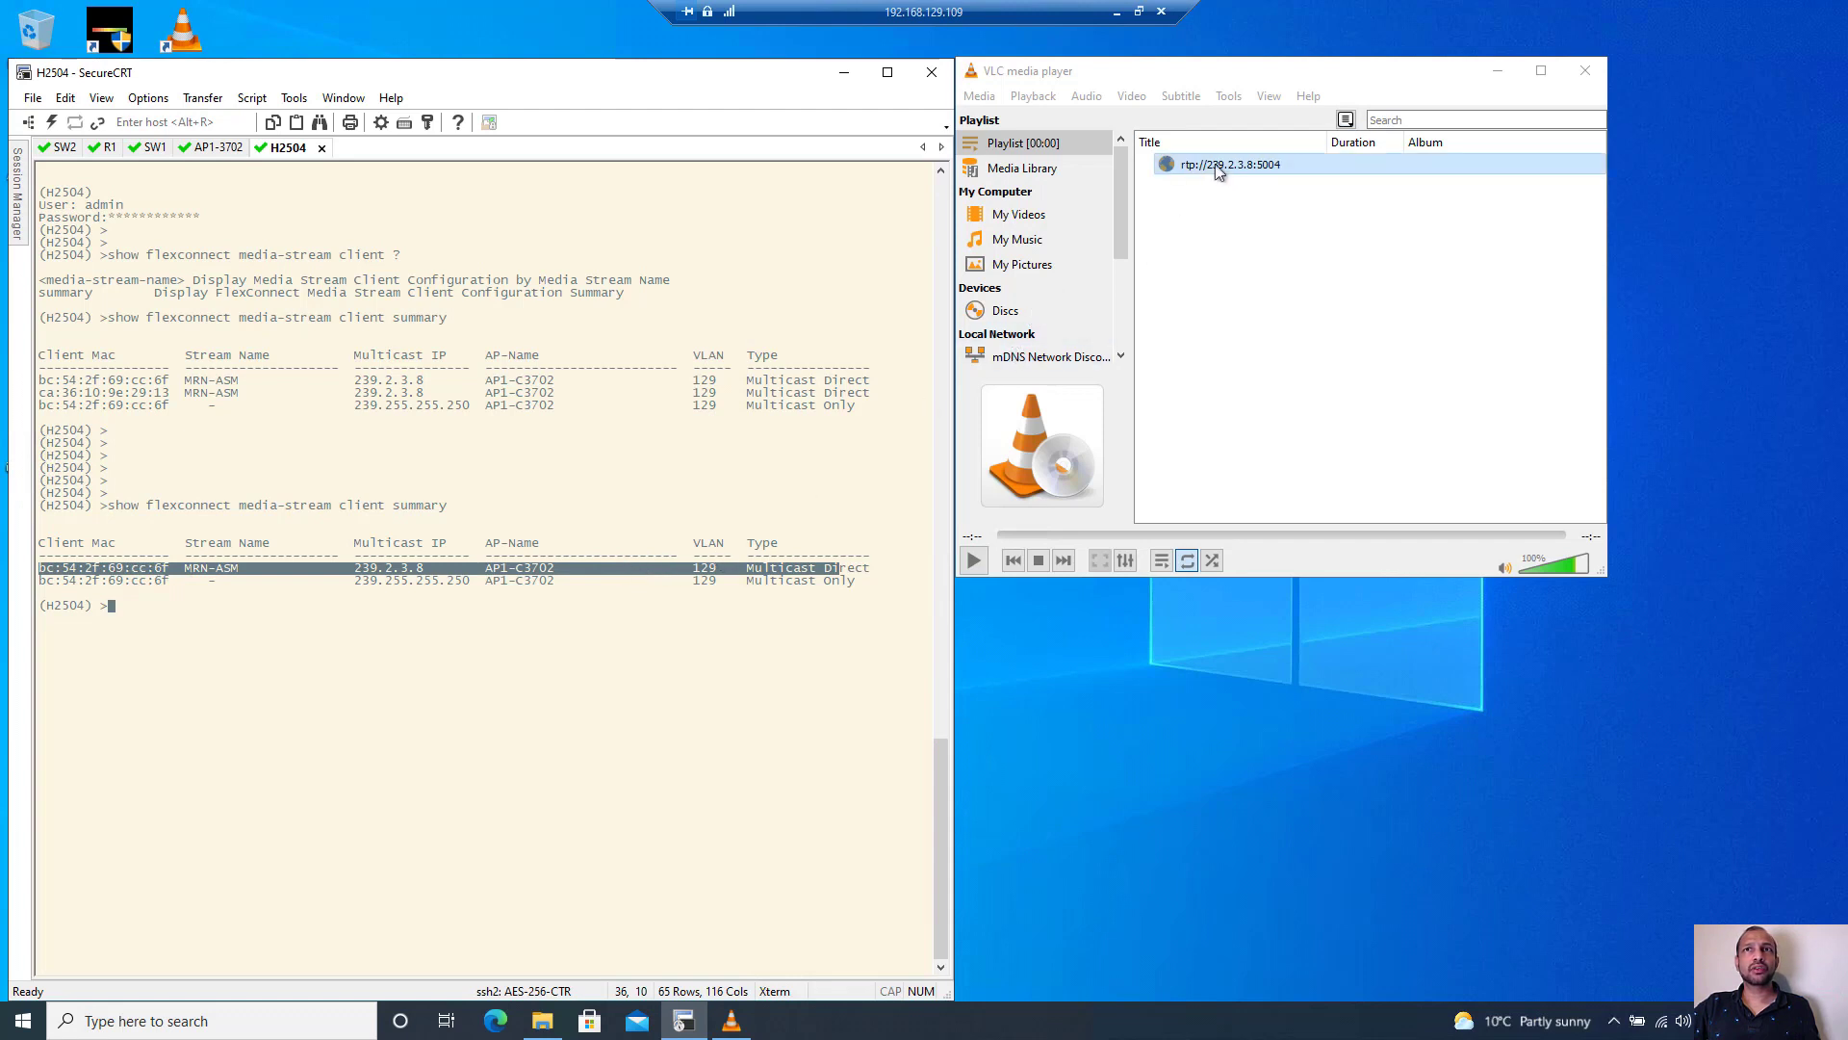
left_click(981, 96)
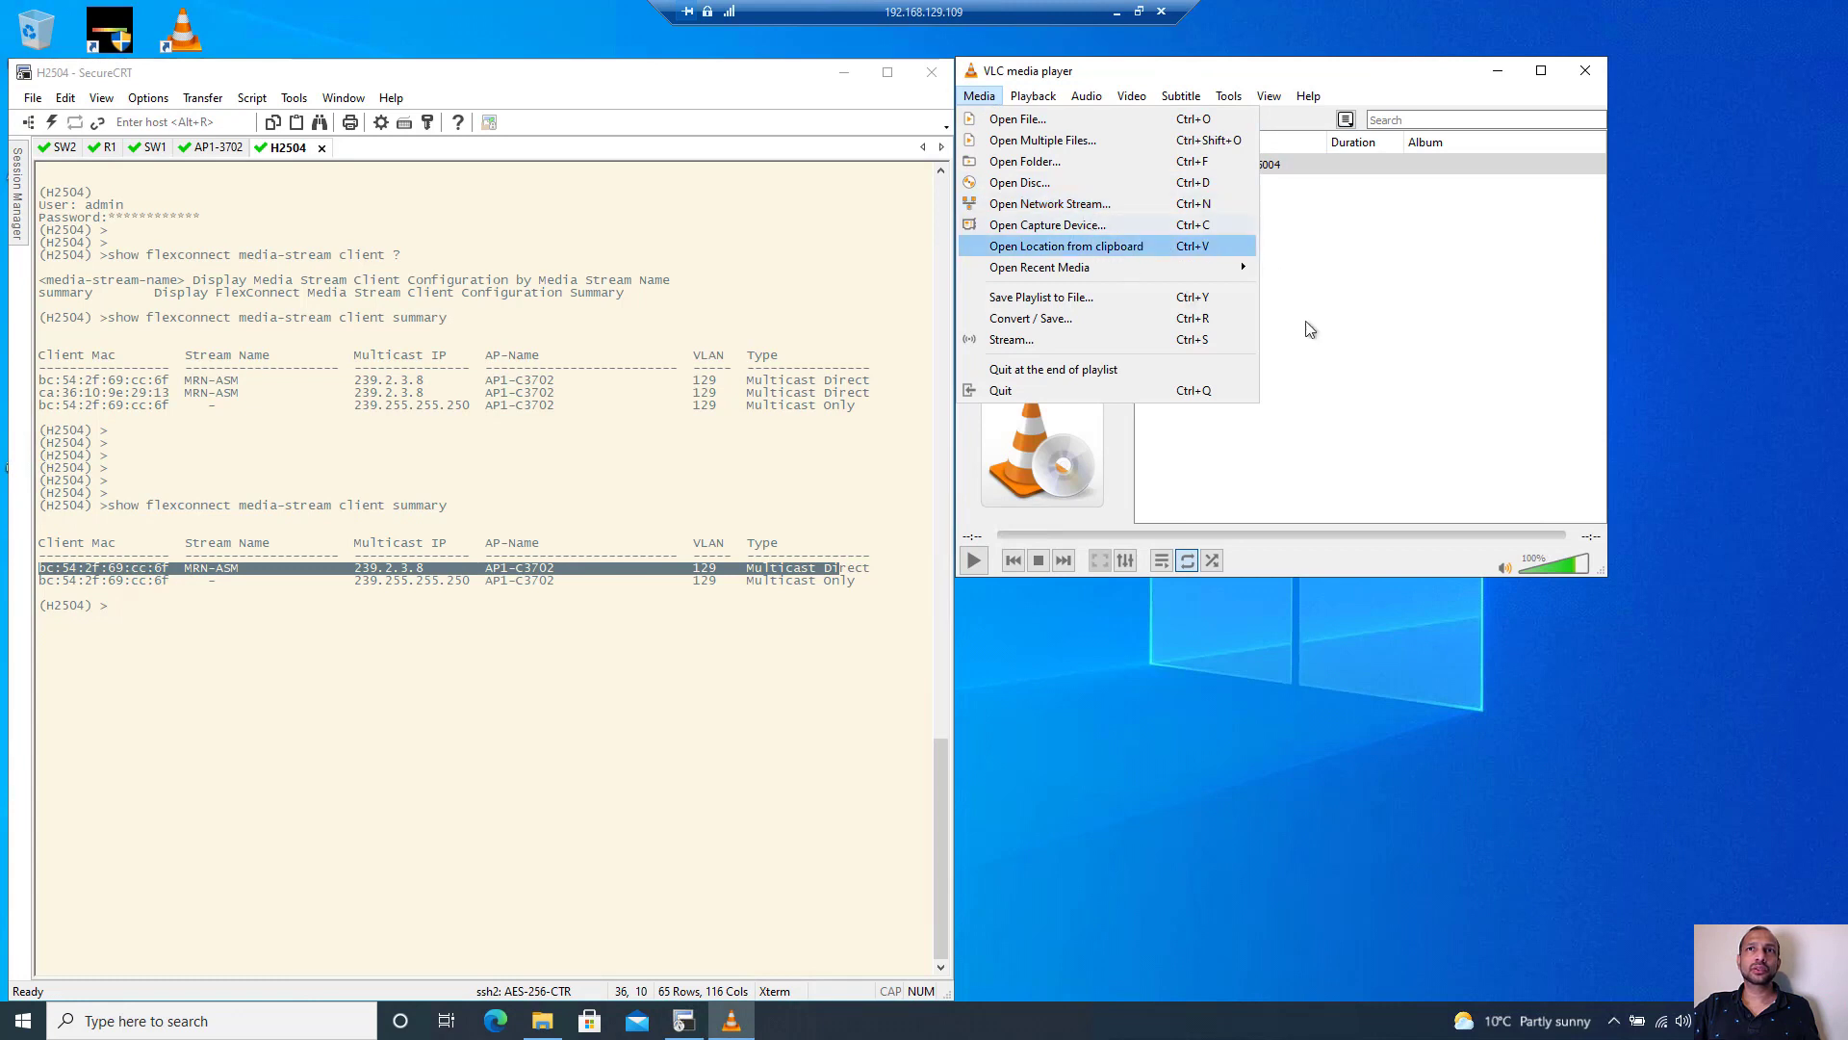
left_click(1085, 214)
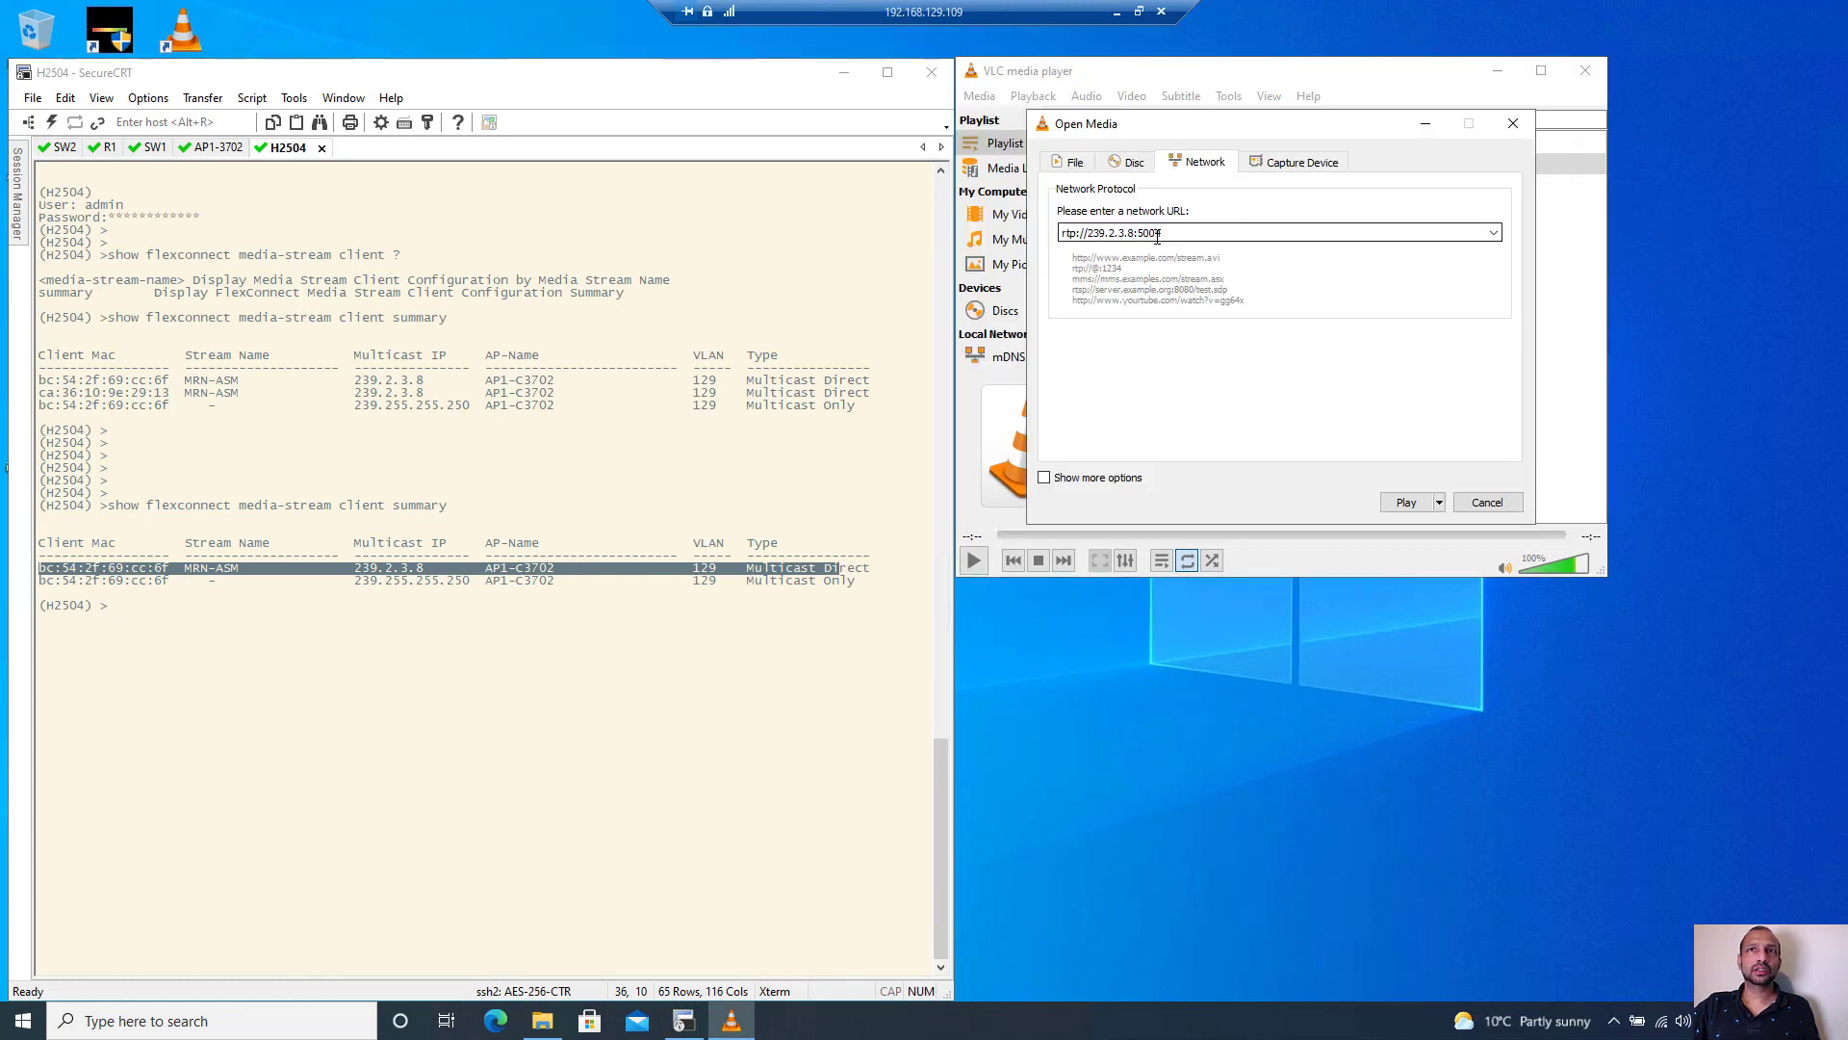
type("8")
left_click(1406, 502)
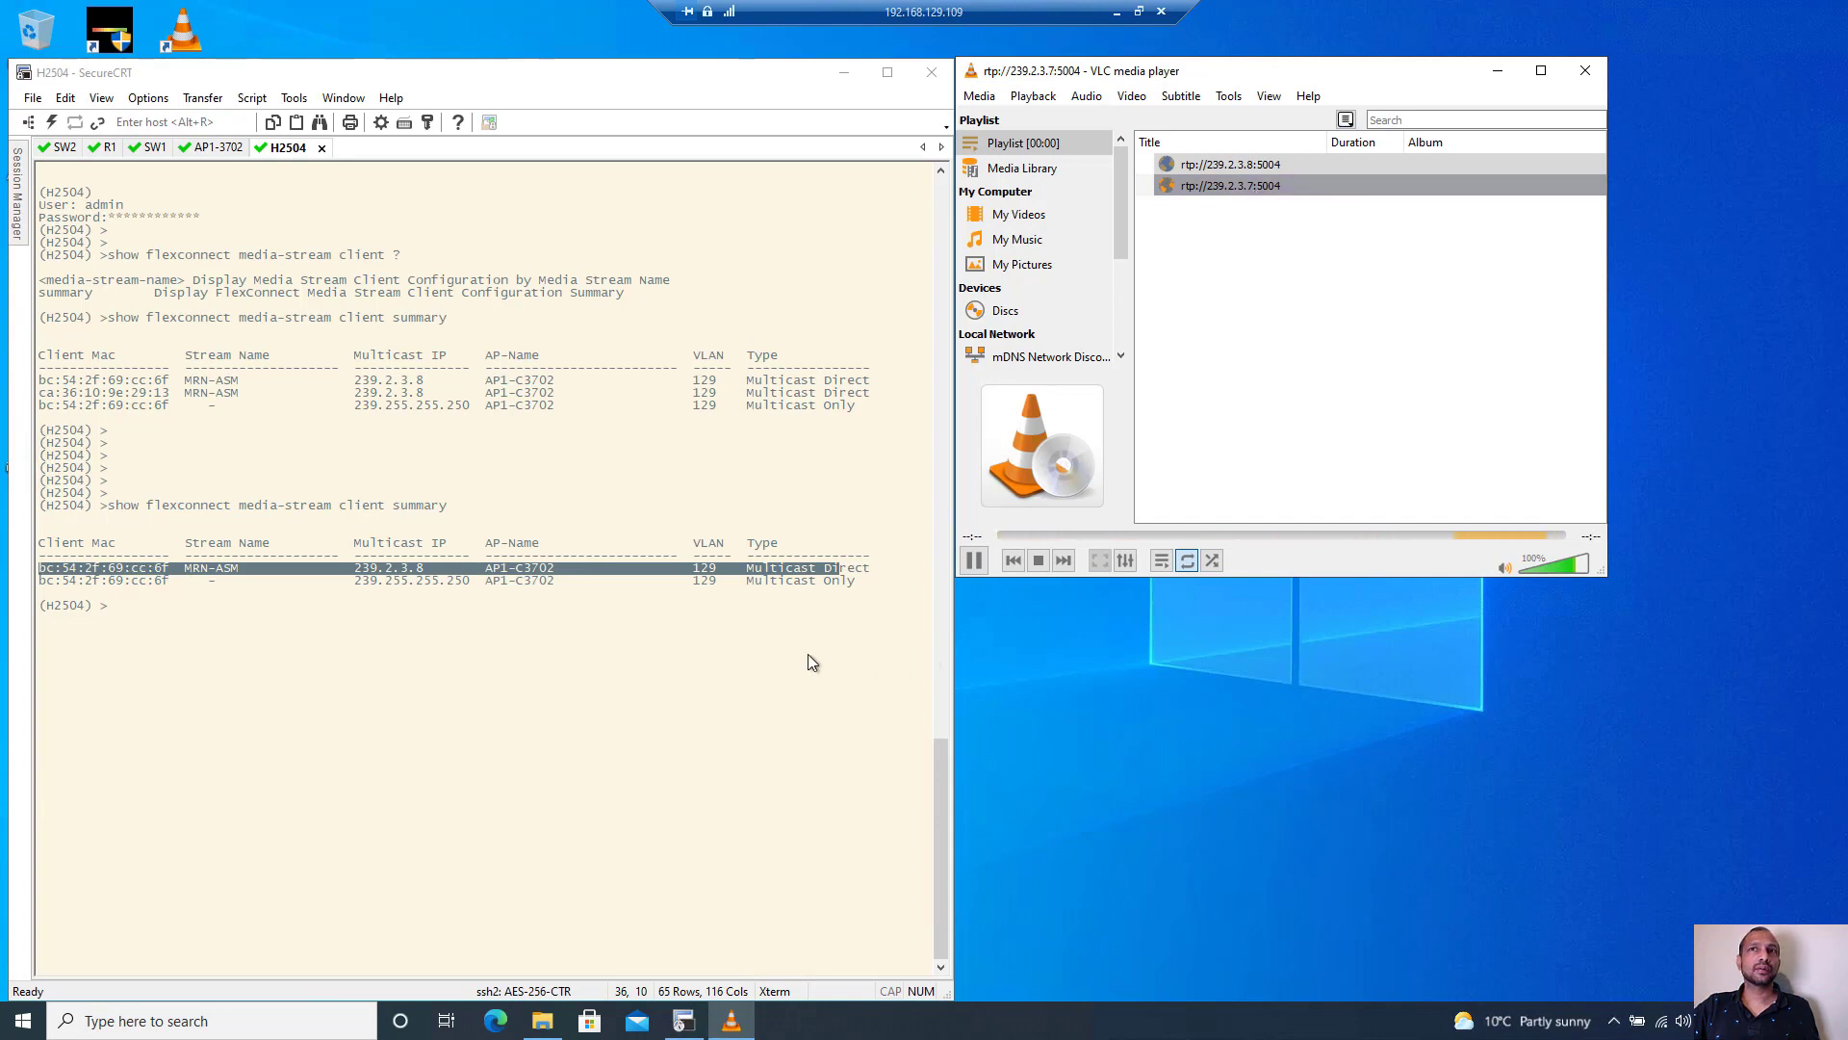
Repeatedly run "show flexconnect media-stream client summary" in the H2504 session to check for the 239.2.3.7 client entry
left_click(767, 626)
key("Up")
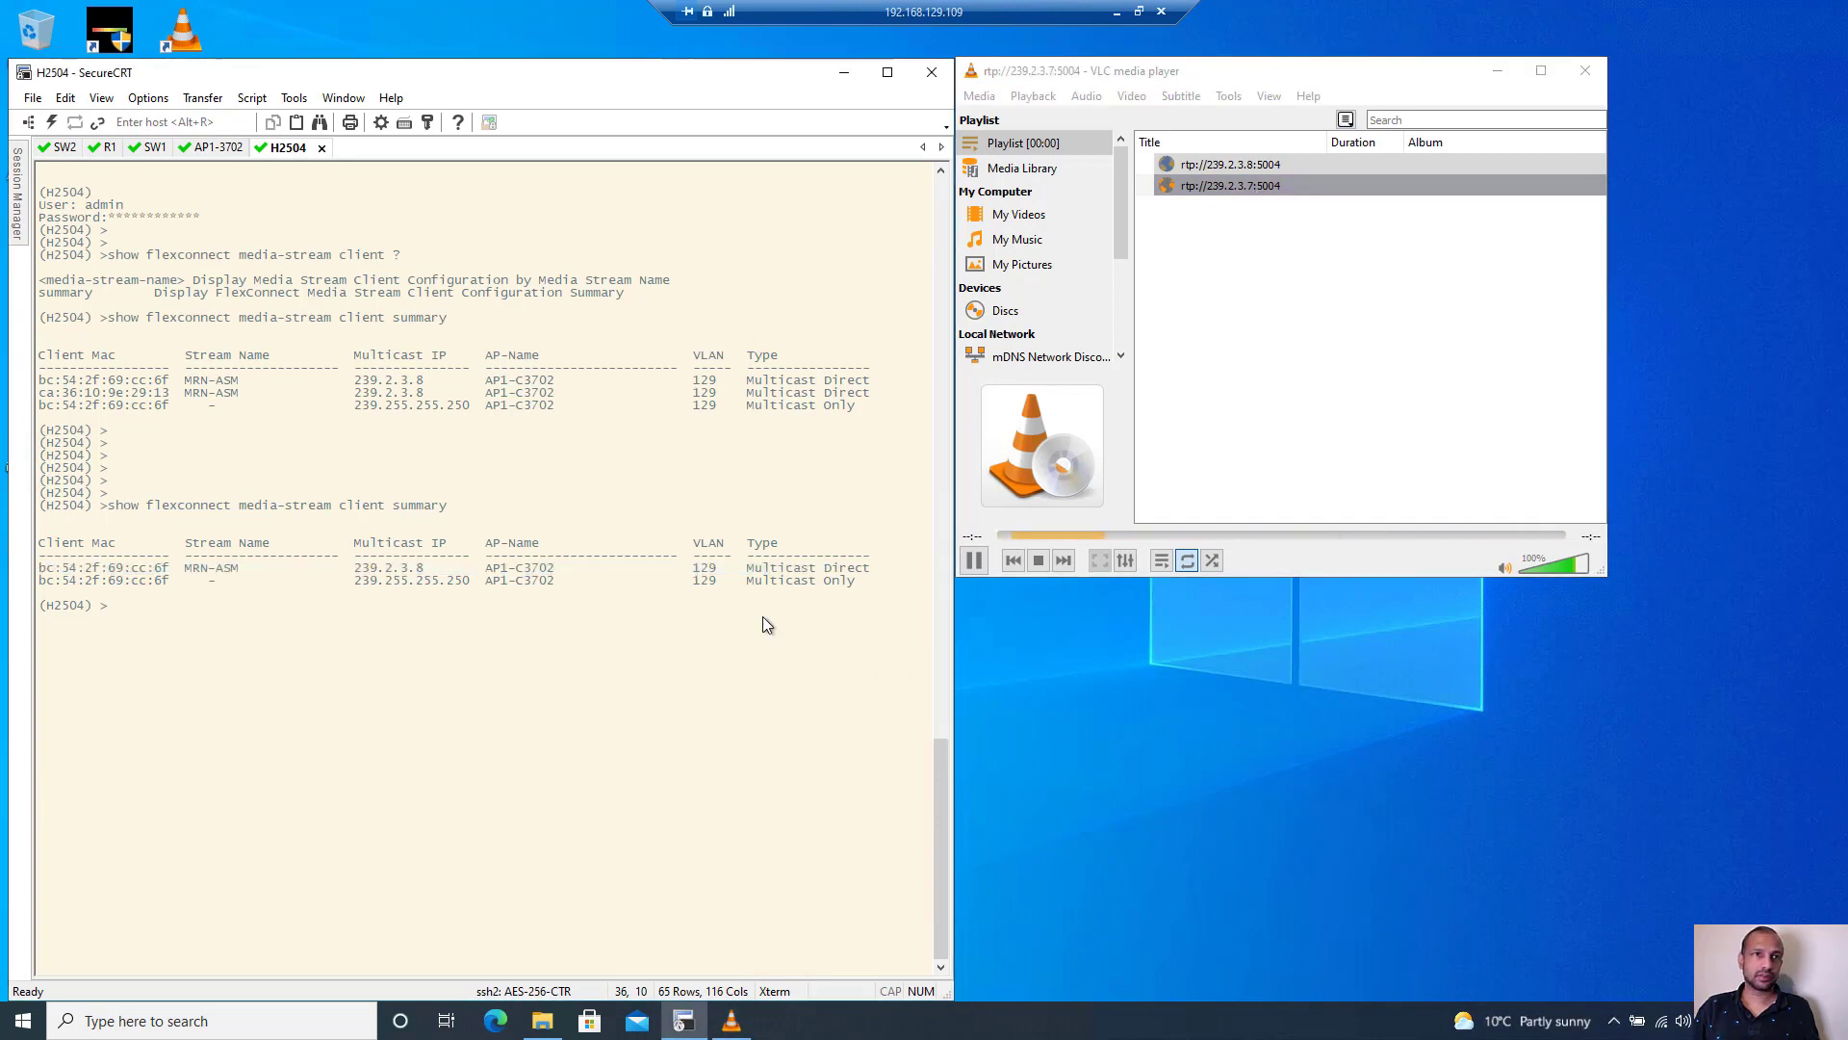
key("Return")
key("Up")
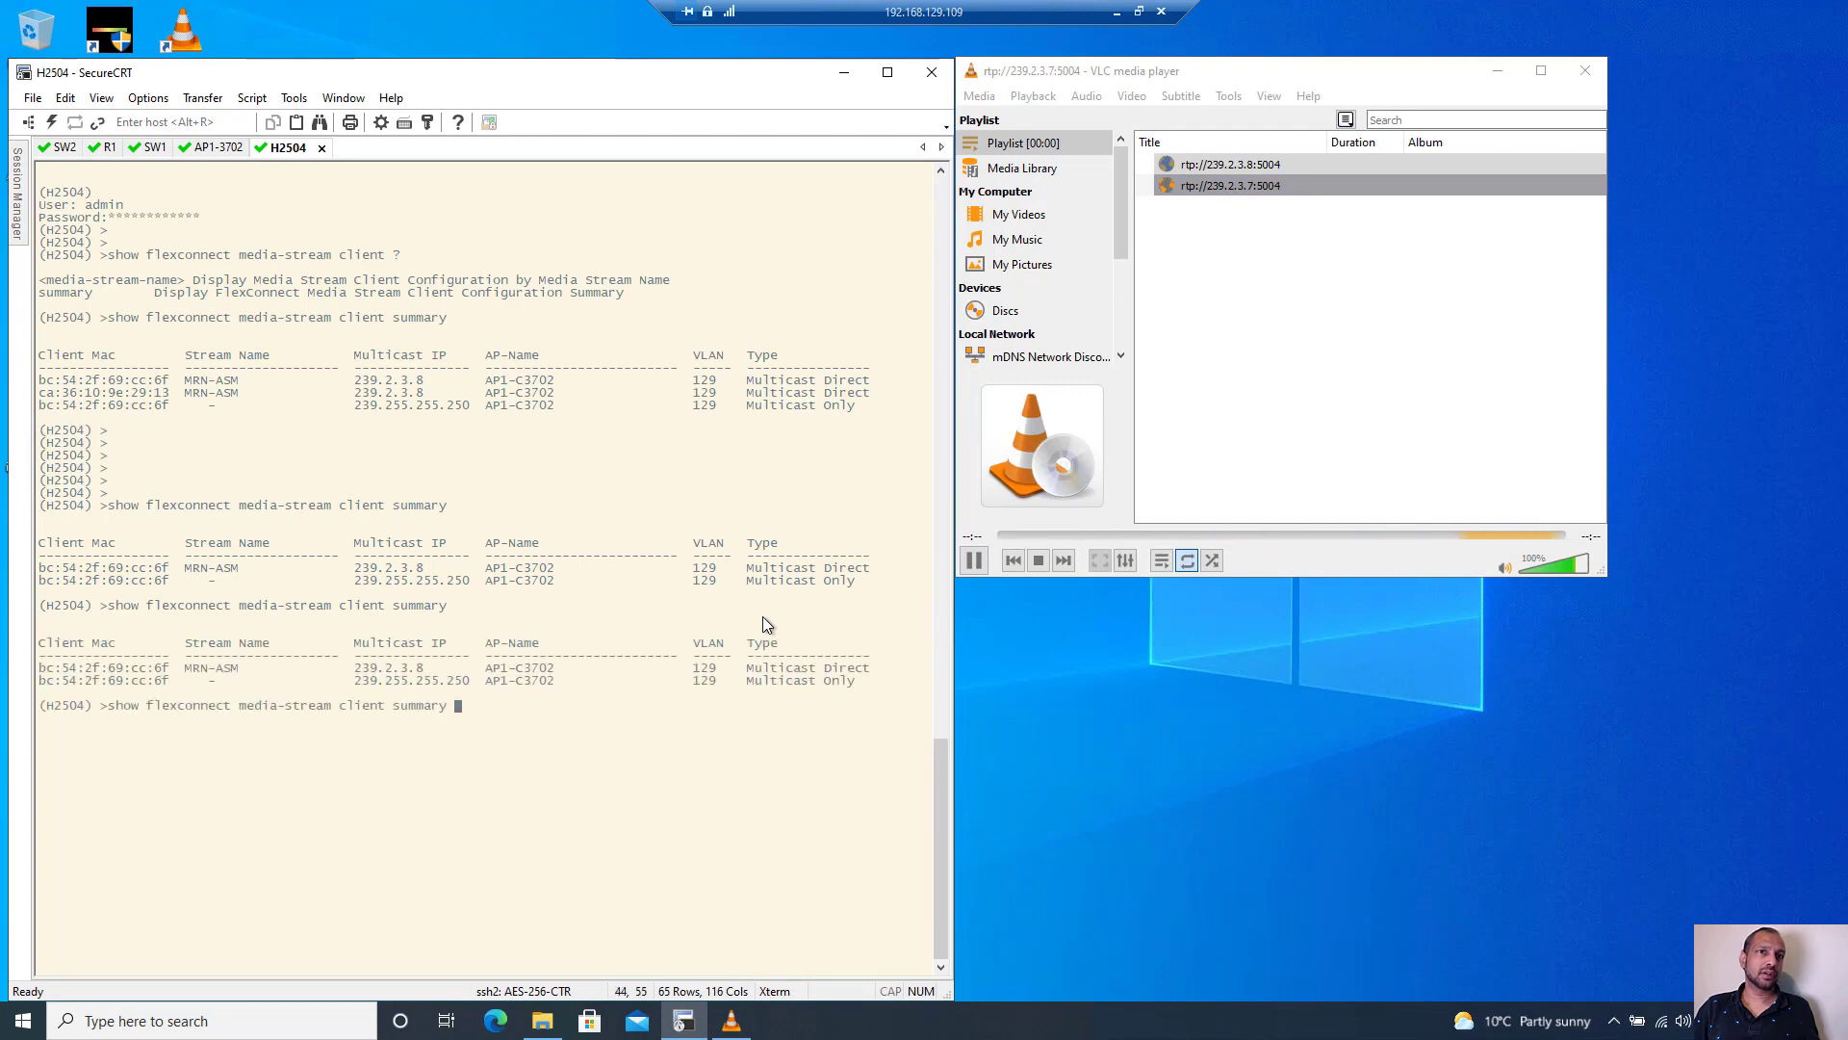
key("Return")
key("Up")
key("Return")
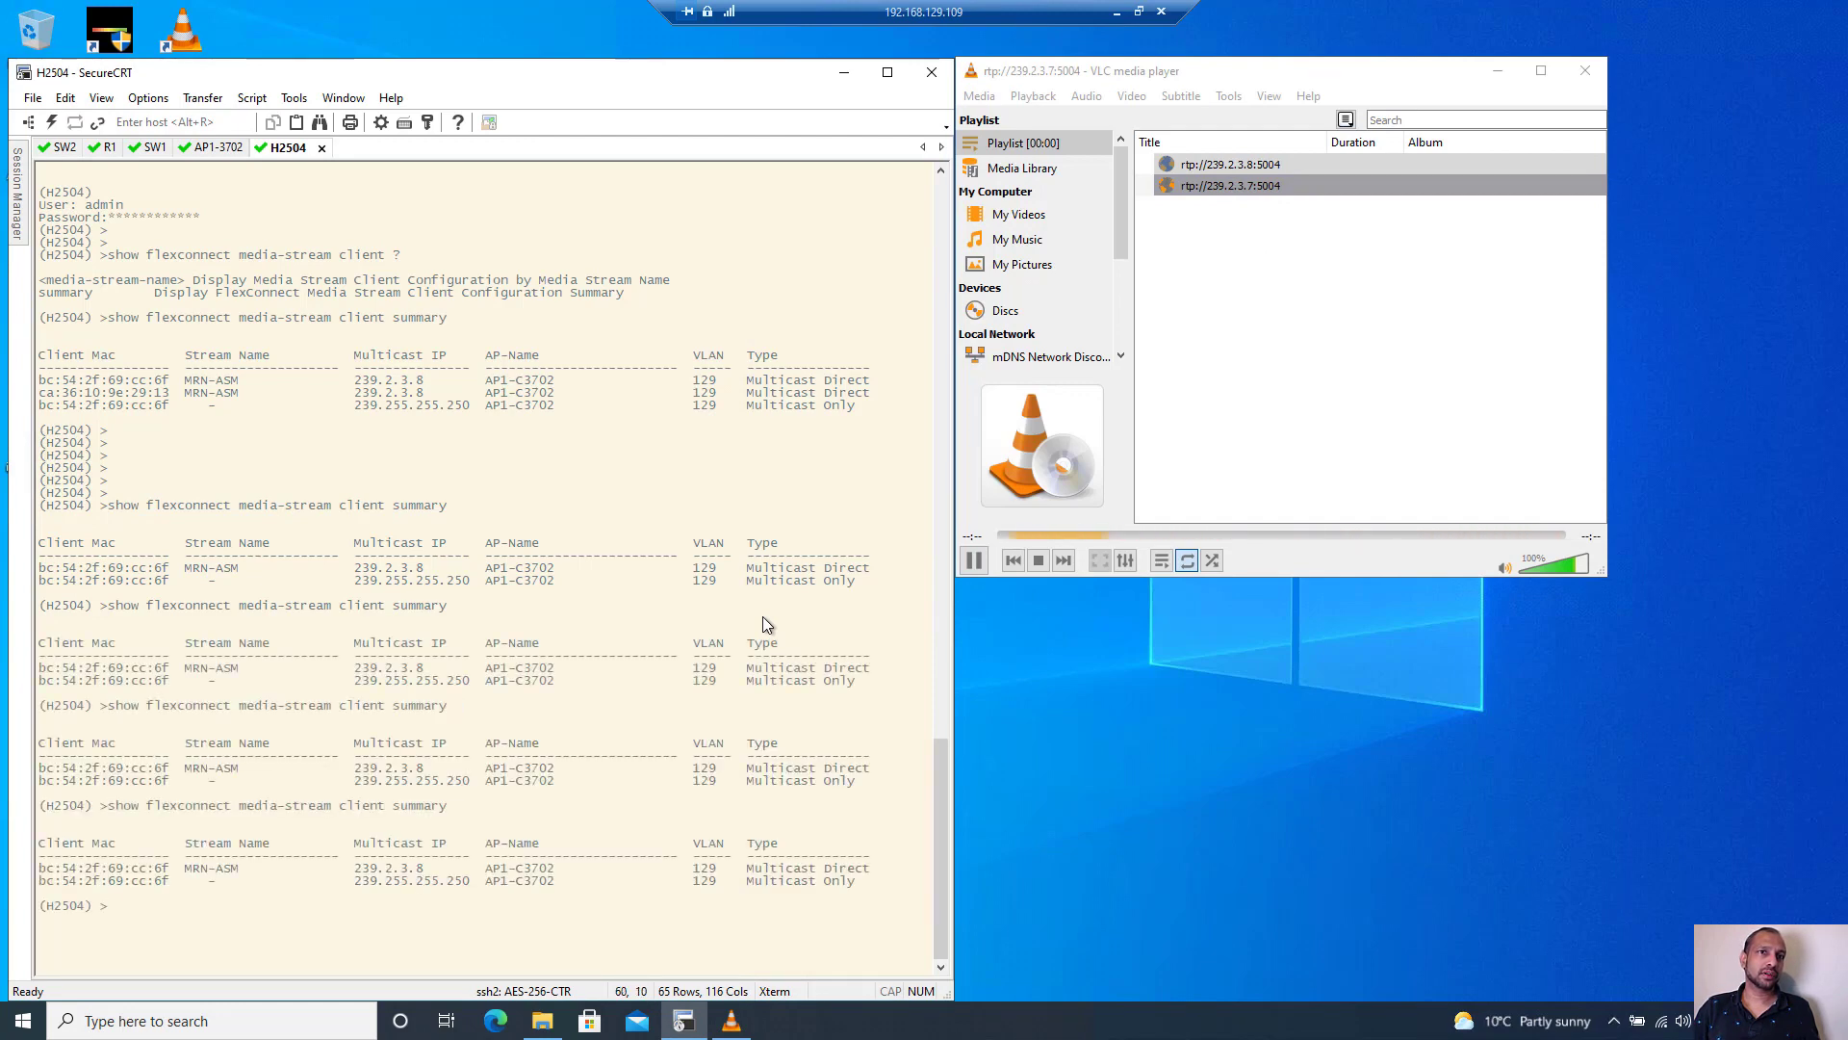
key("Up")
key("Return")
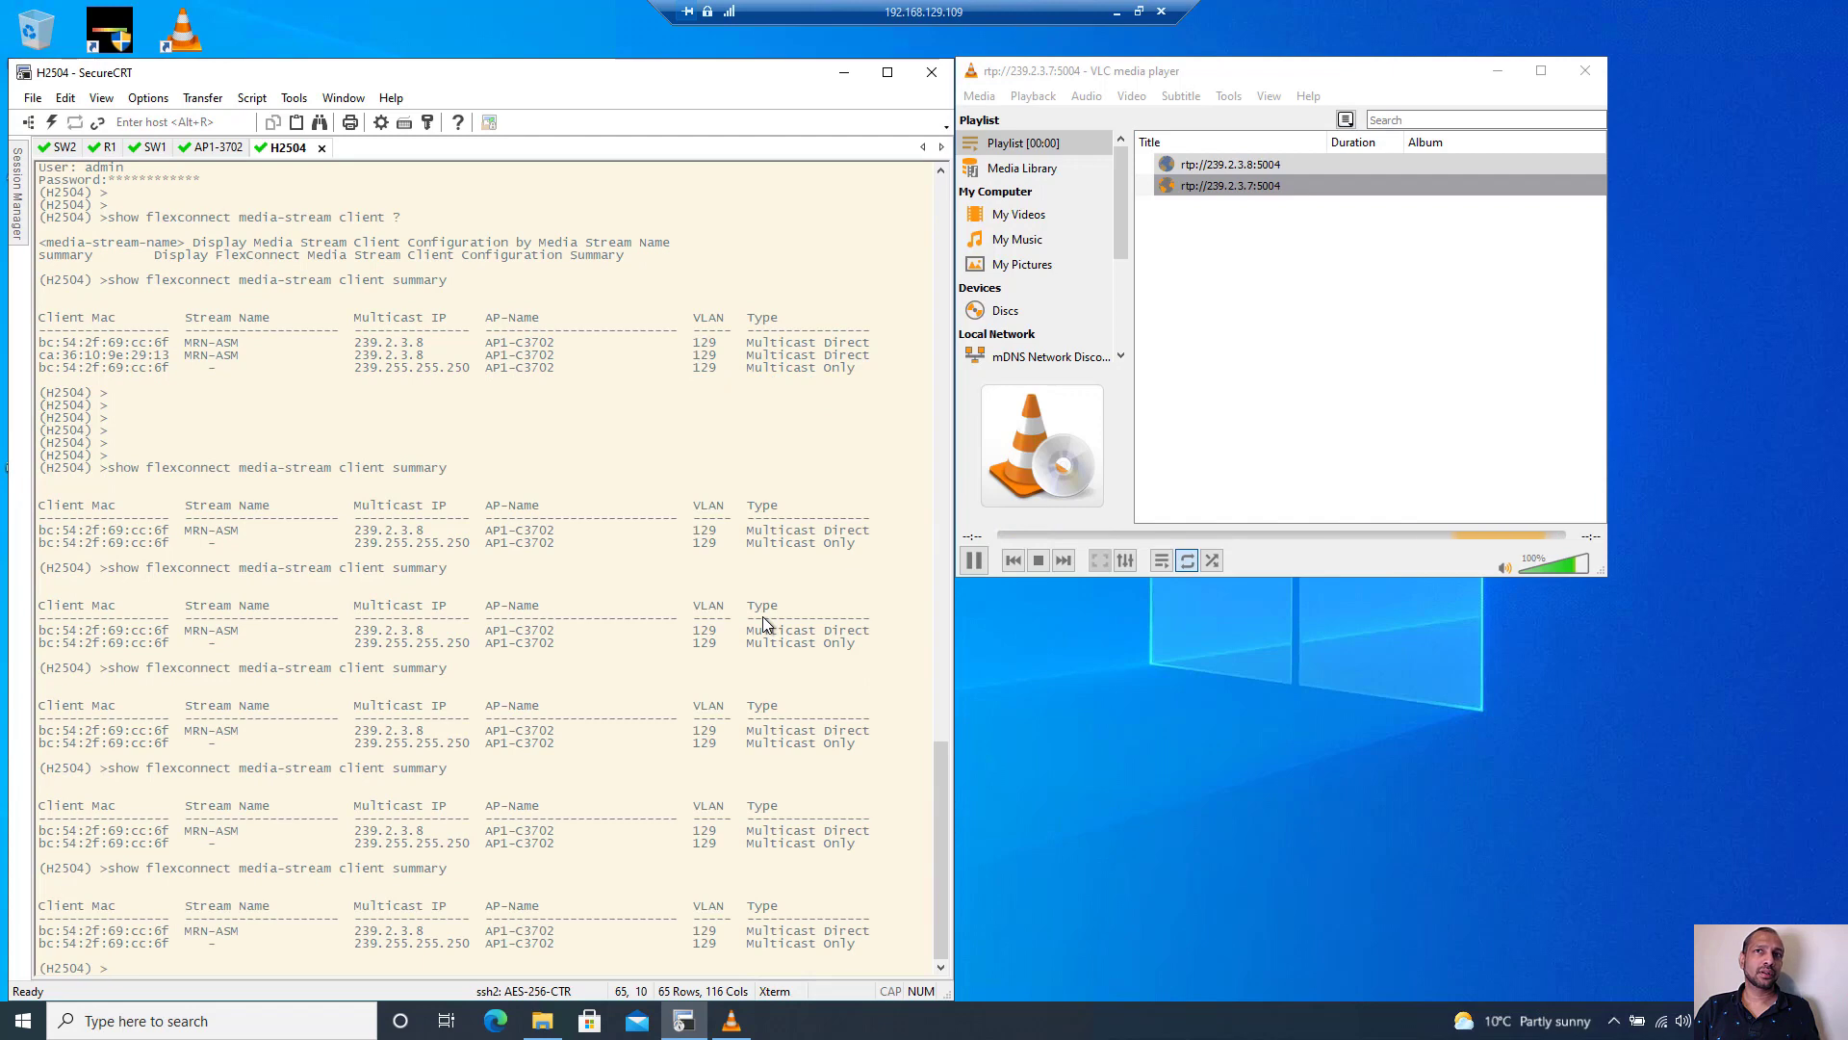
key("Up")
key("Return")
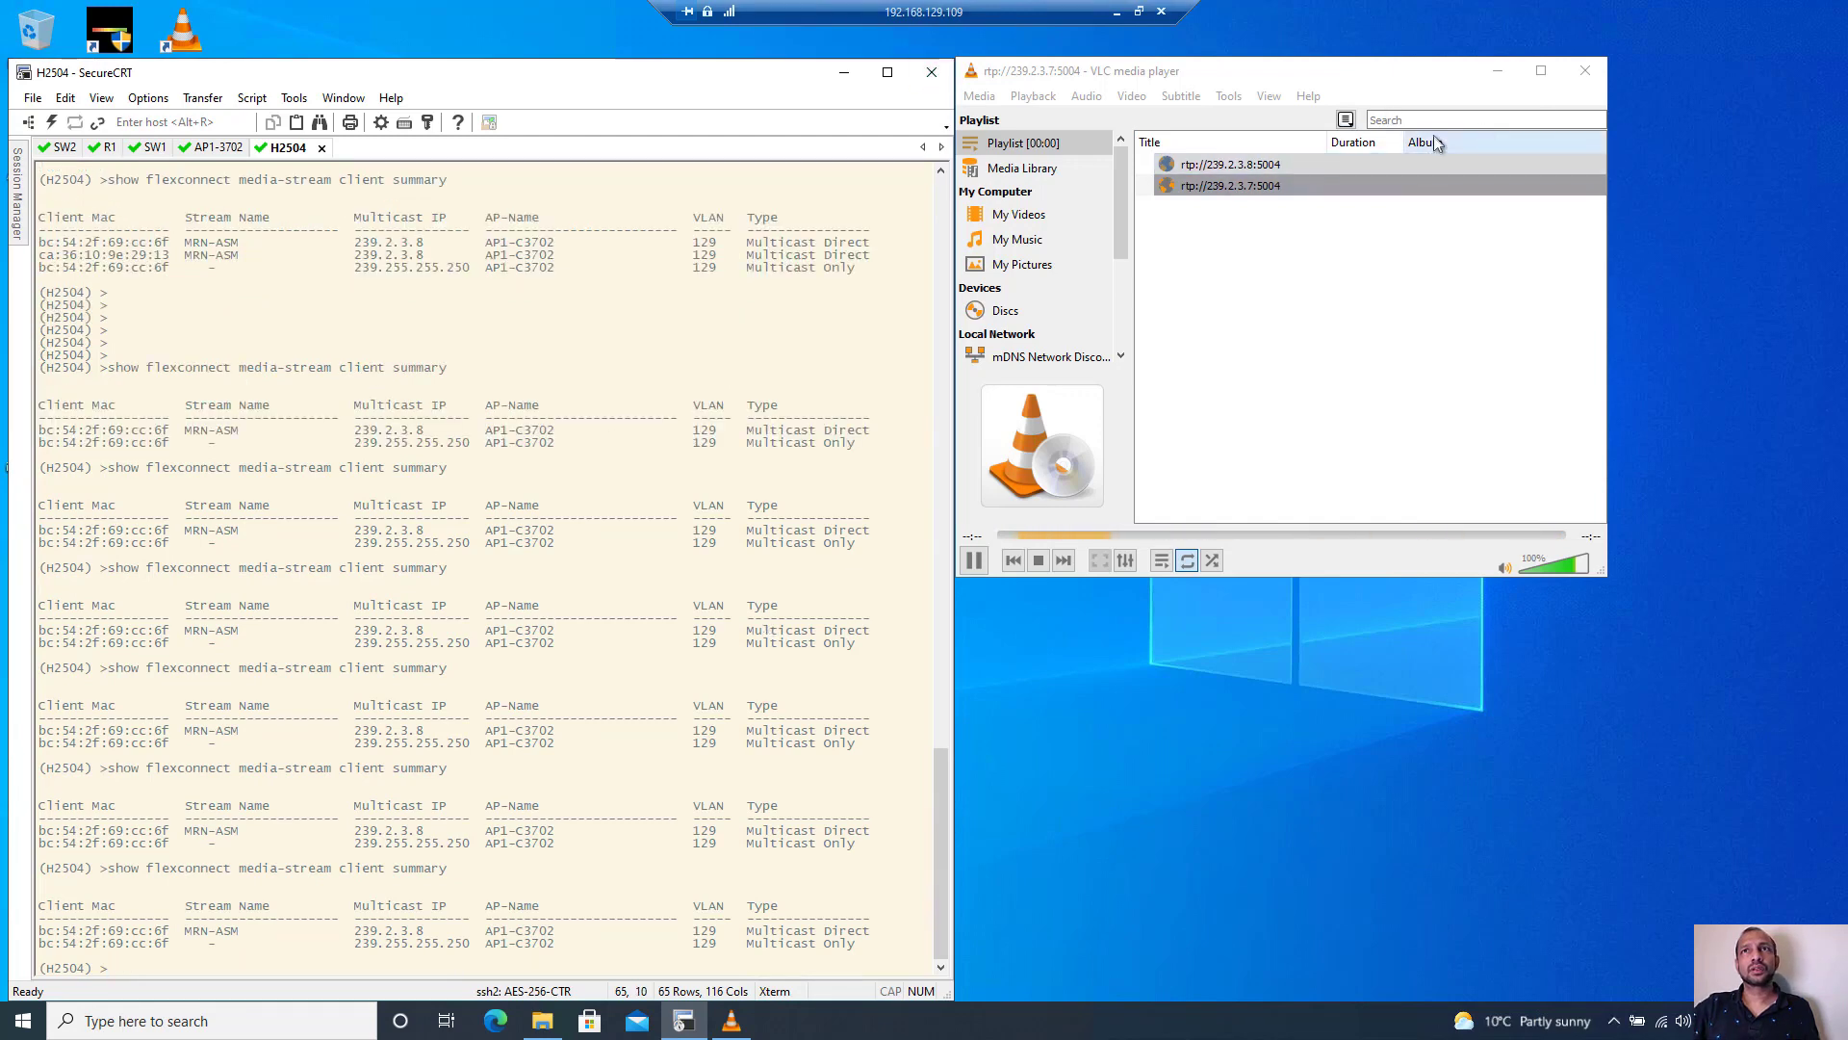
Close and relaunch VLC, and play the network stream rtp://239.2.3.7:5004 again
left_click(1584, 72)
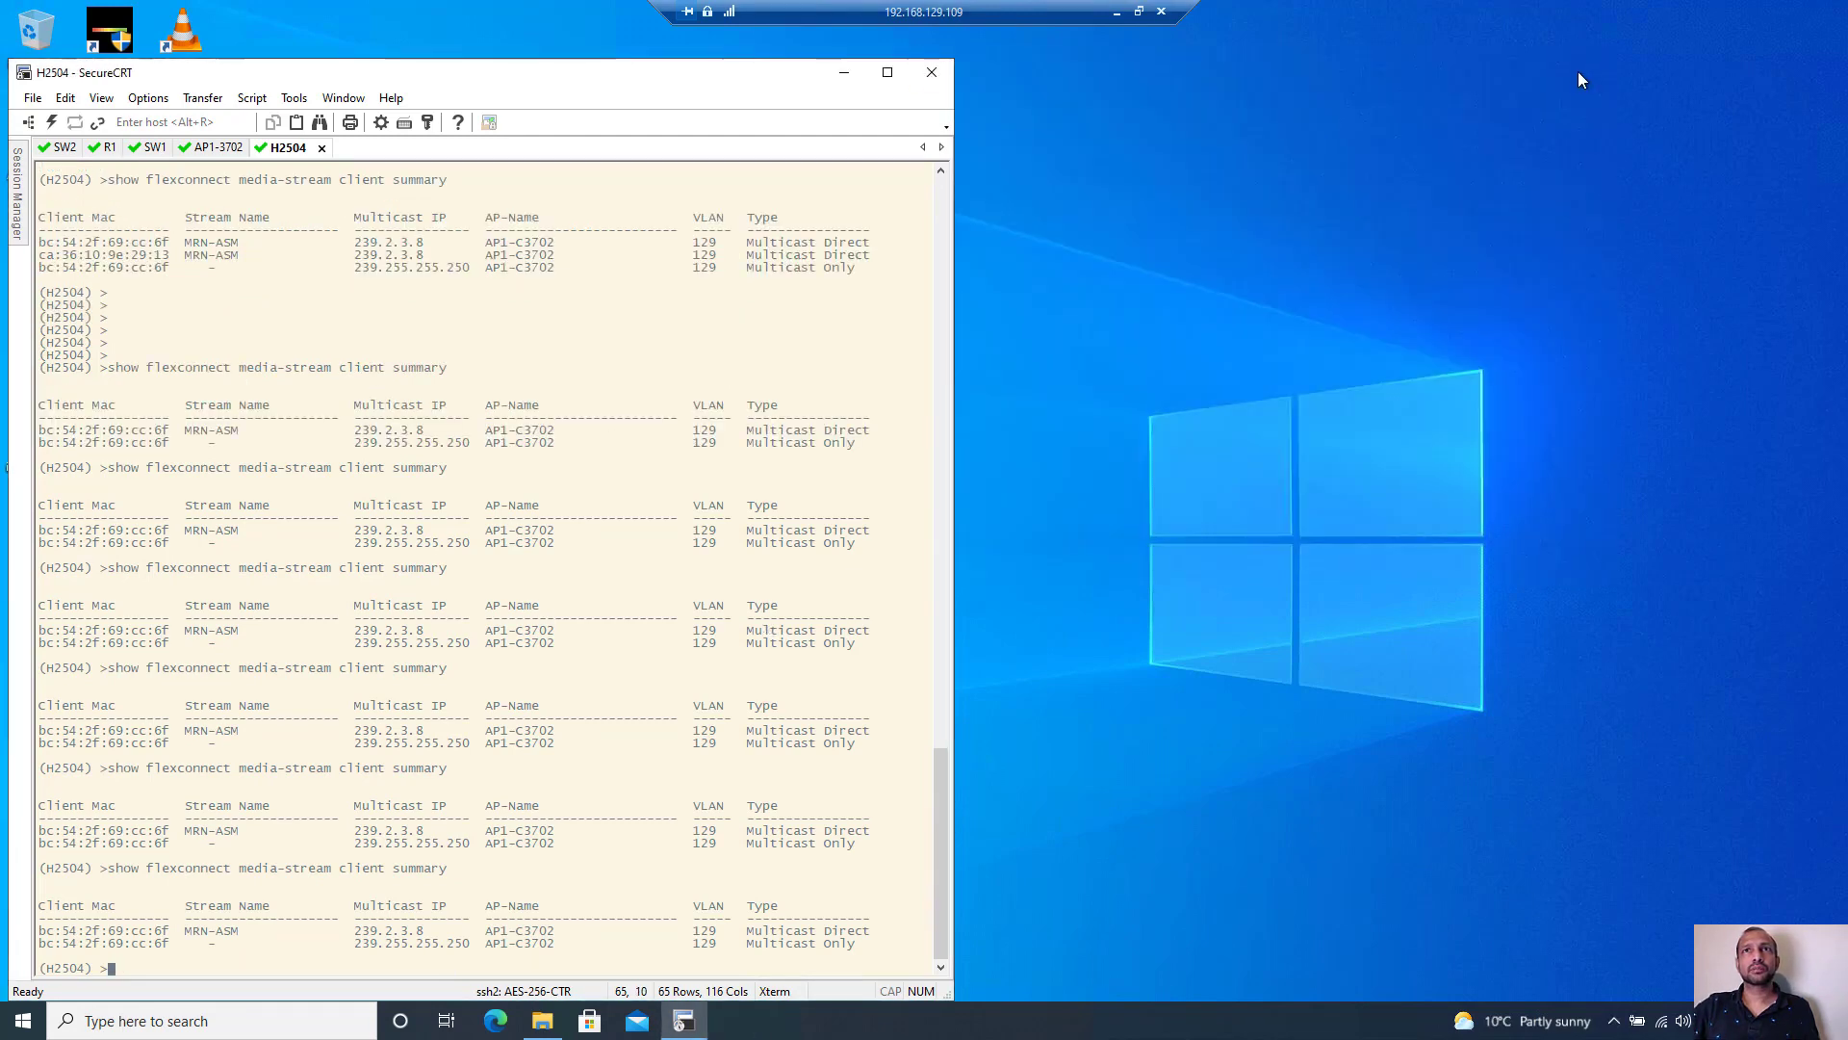
double_click(183, 31)
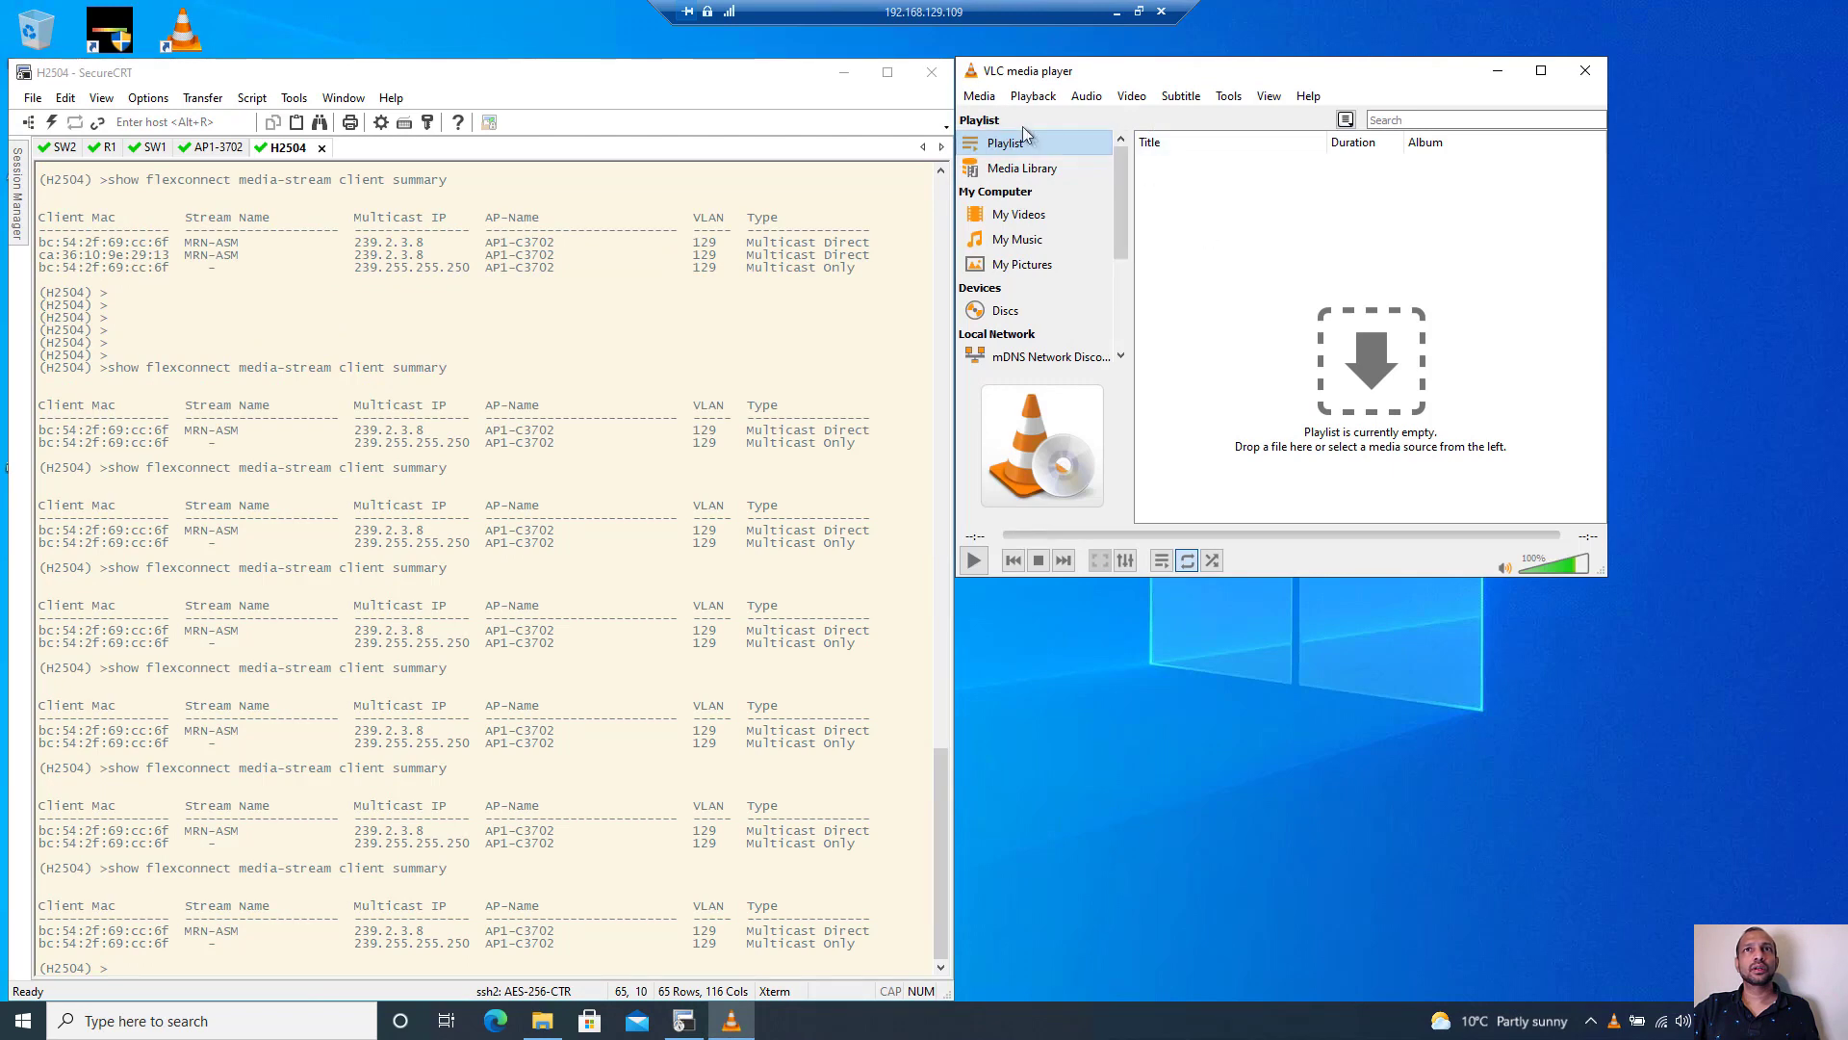
left_click(979, 95)
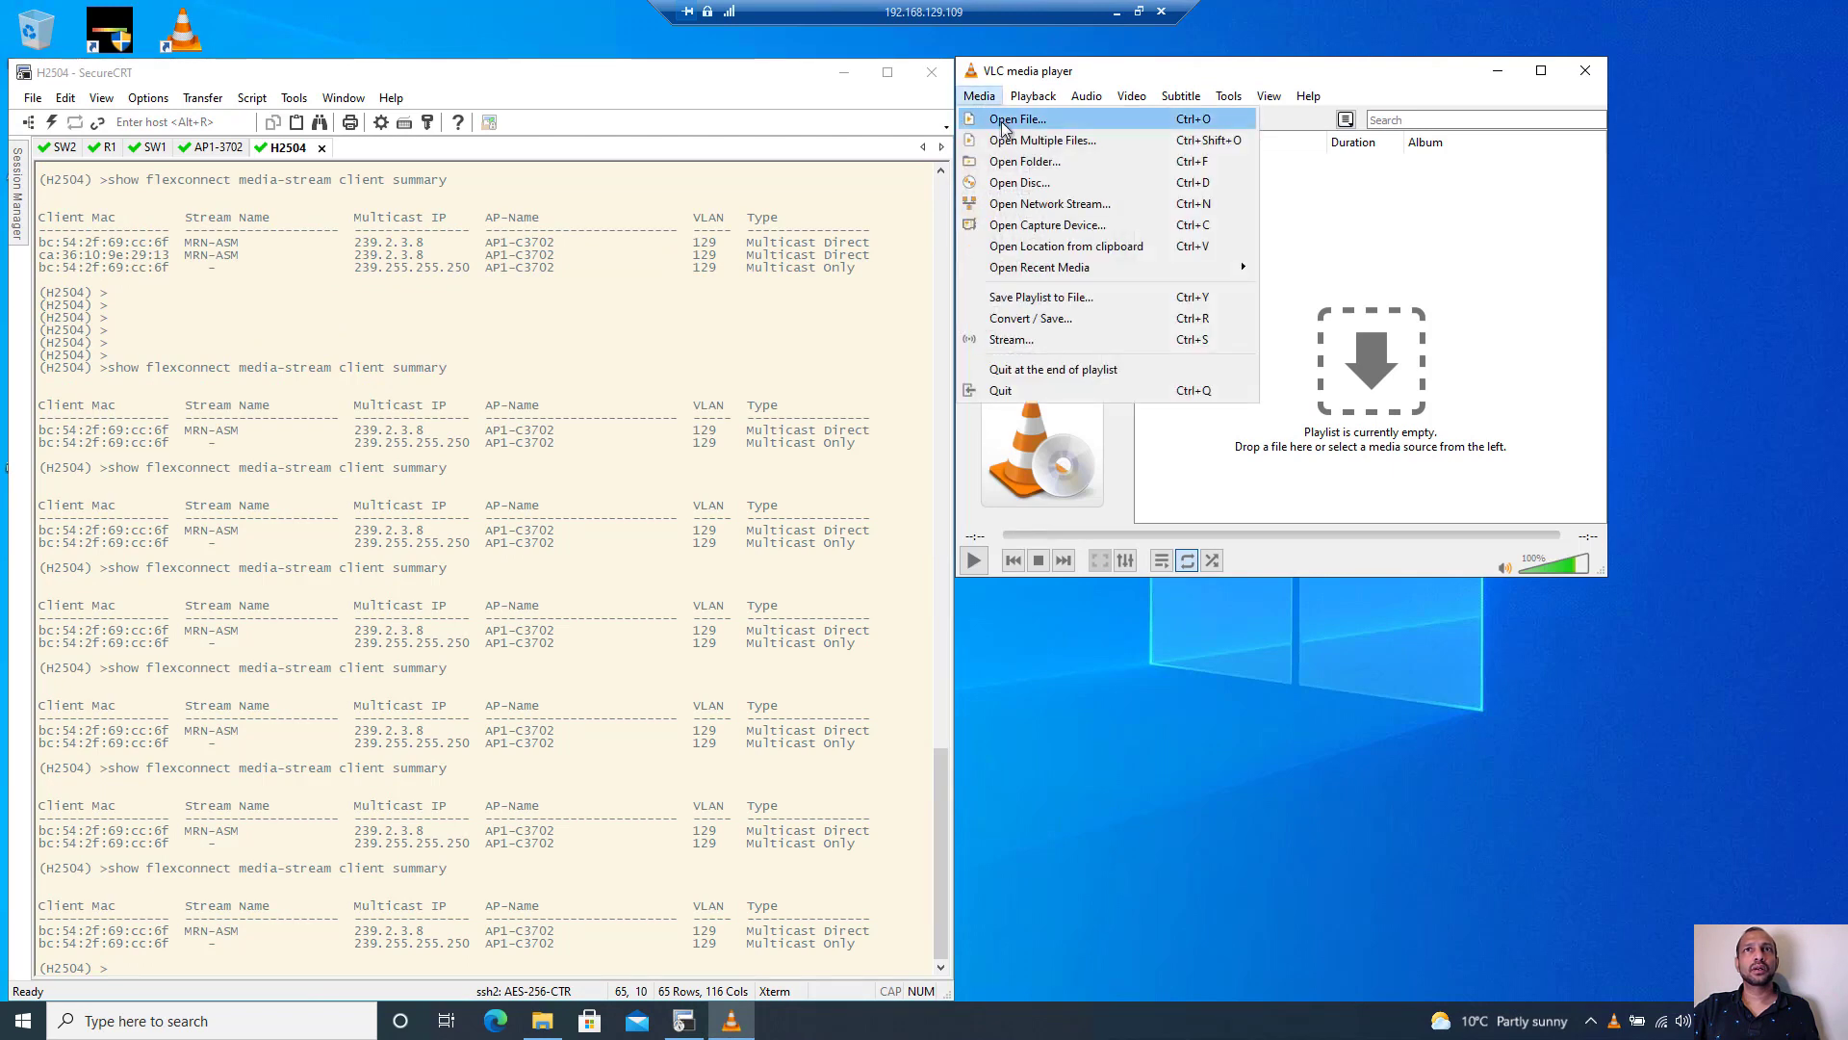
left_click(1051, 205)
left_click(1136, 233)
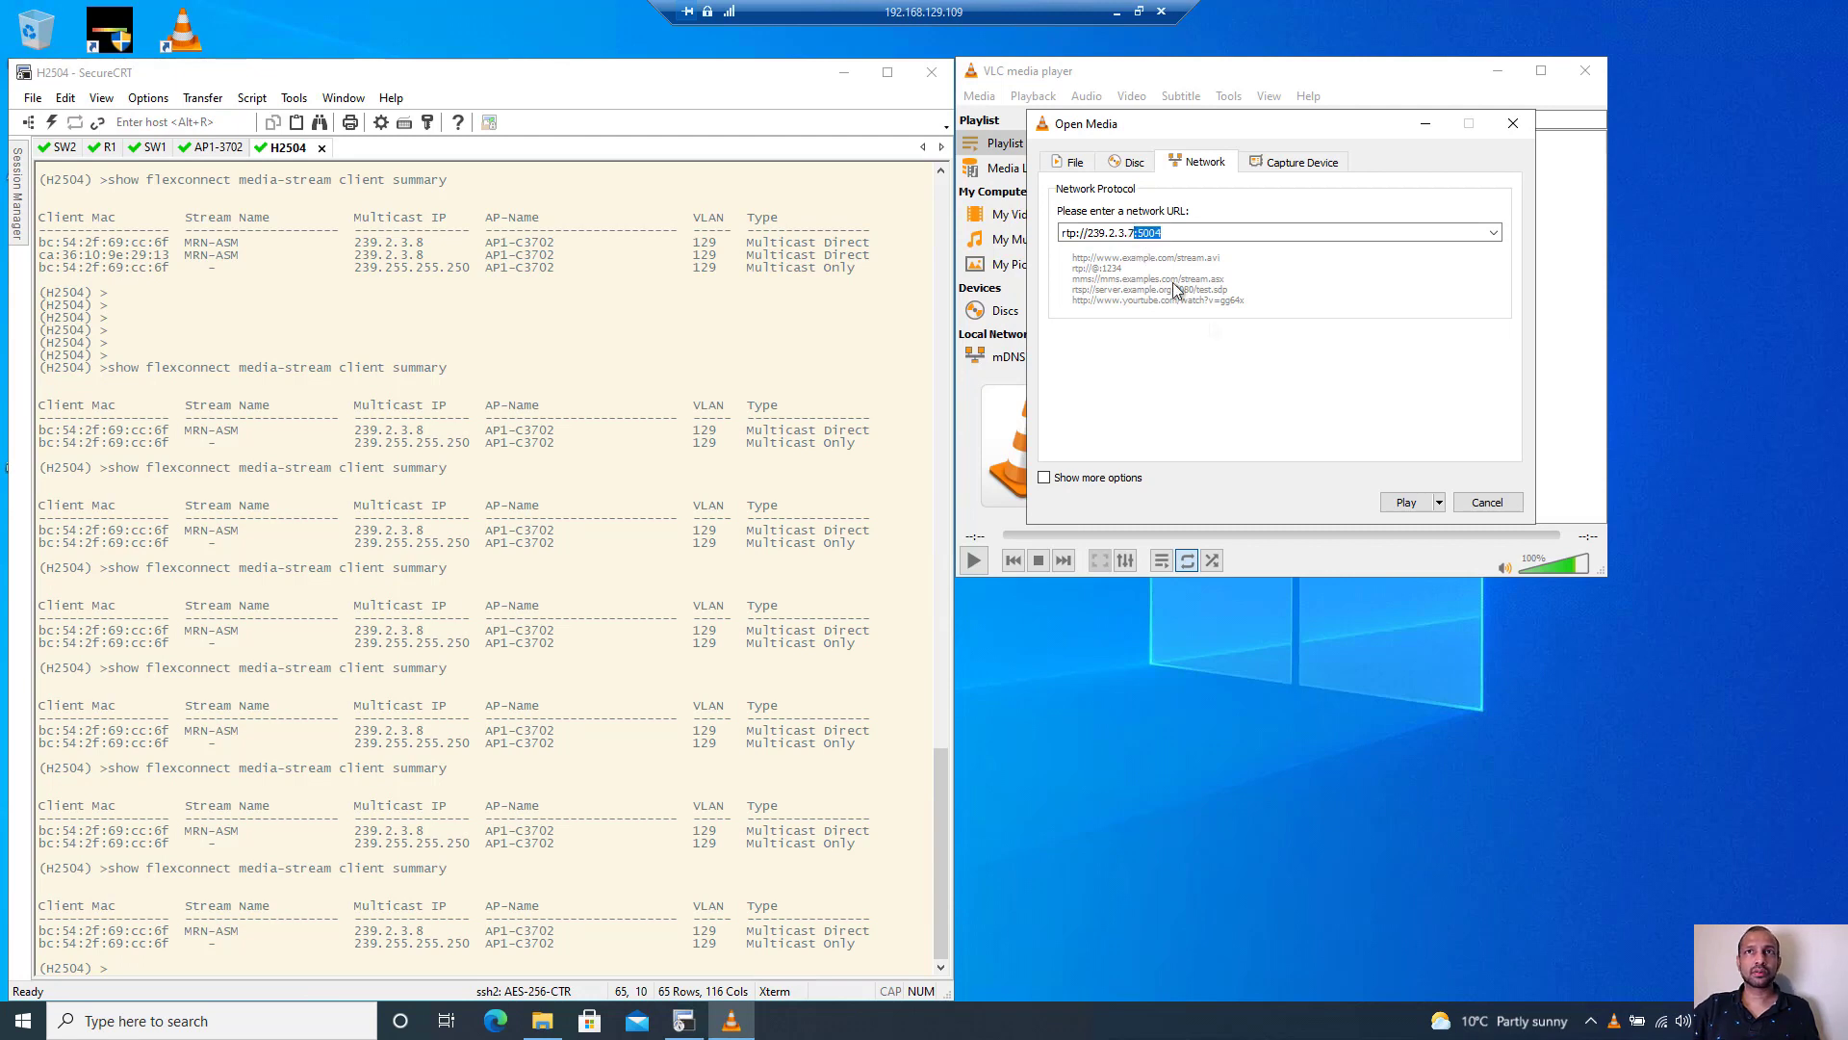
left_click(1405, 503)
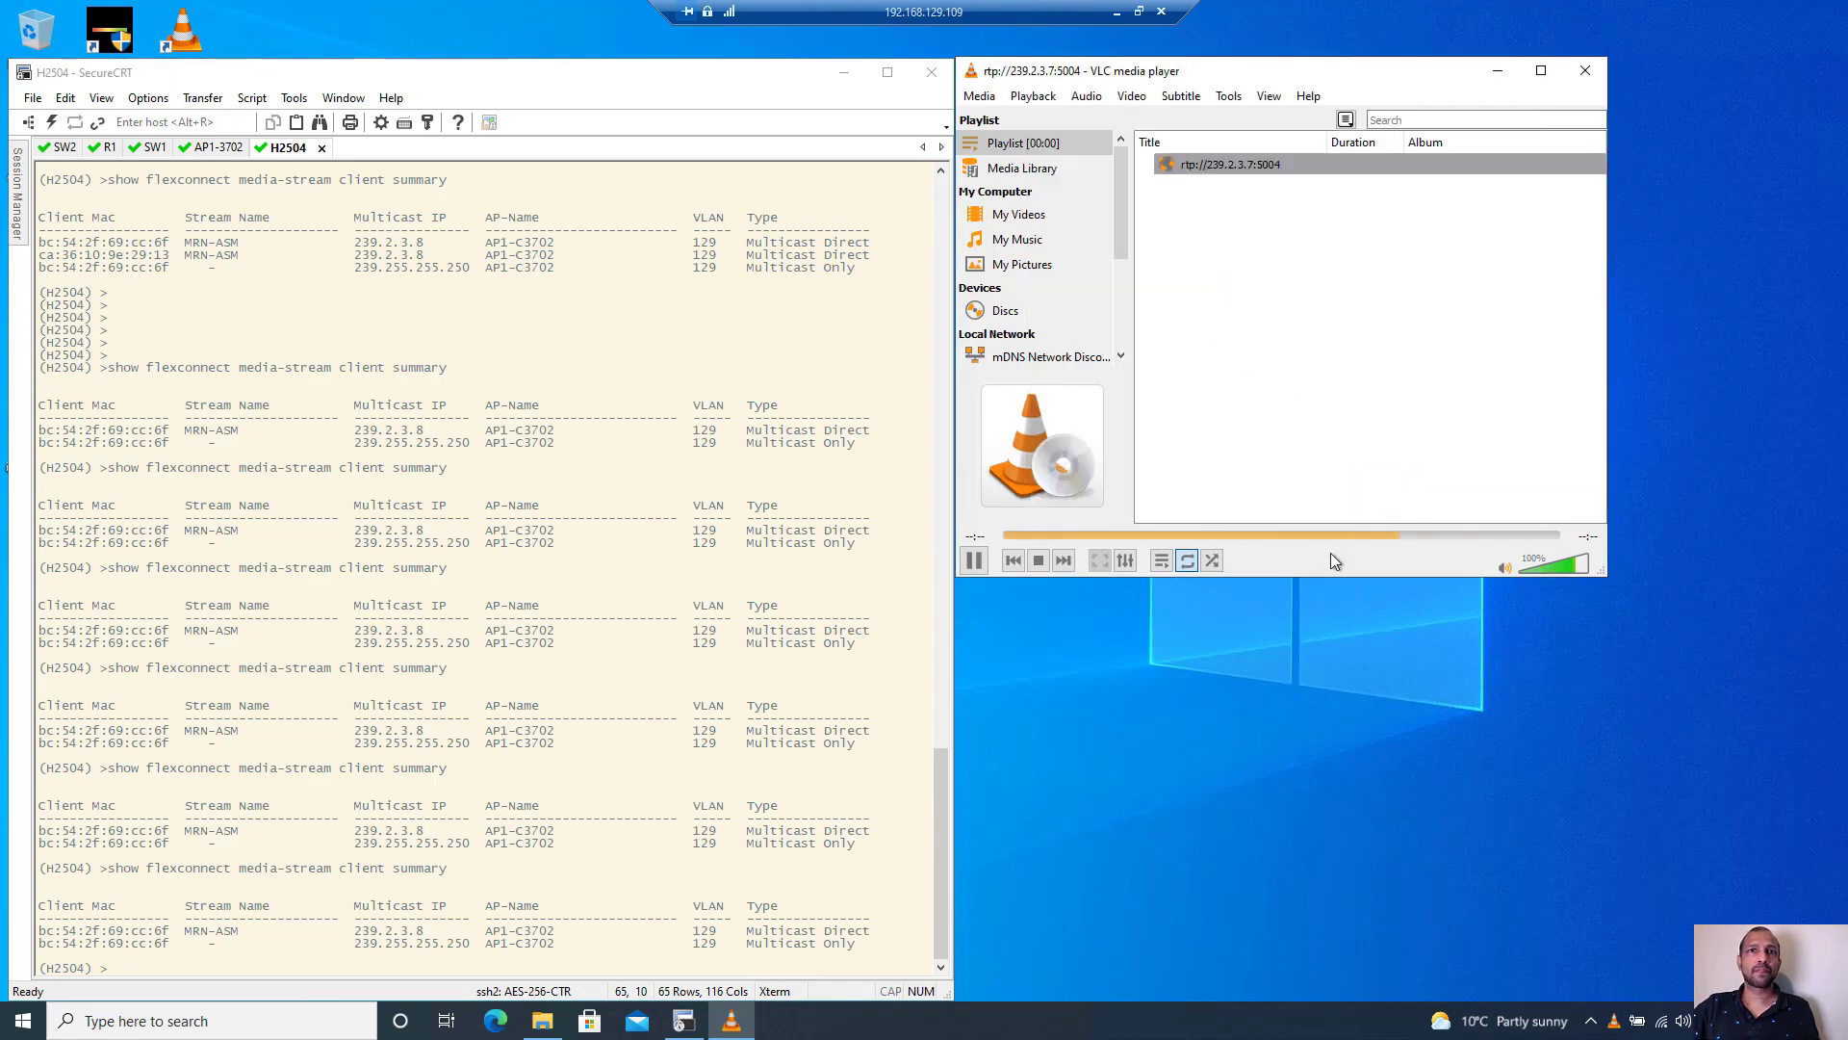
Rerun "show flexconnect media-stream client summary" in the H2504 session and highlight the client row for multicast IP 239.2.3.7
left_click(576, 939)
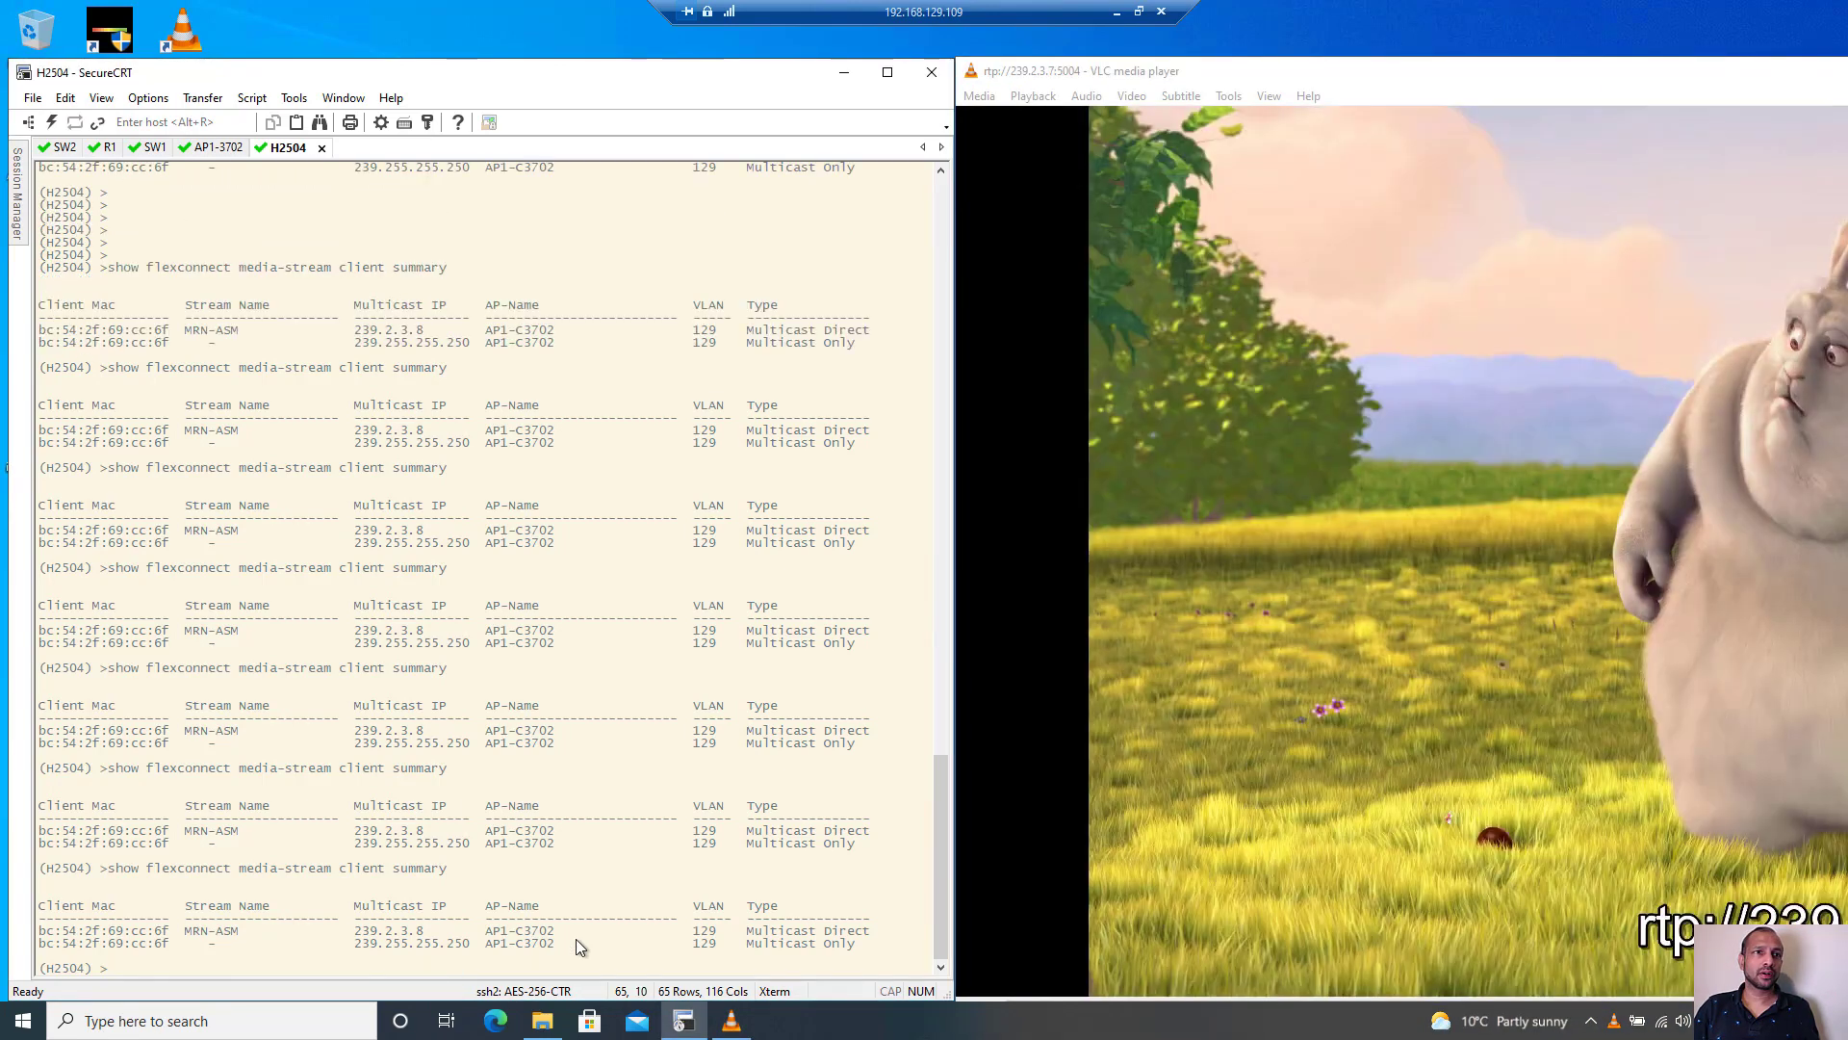
key("Up")
key("Return")
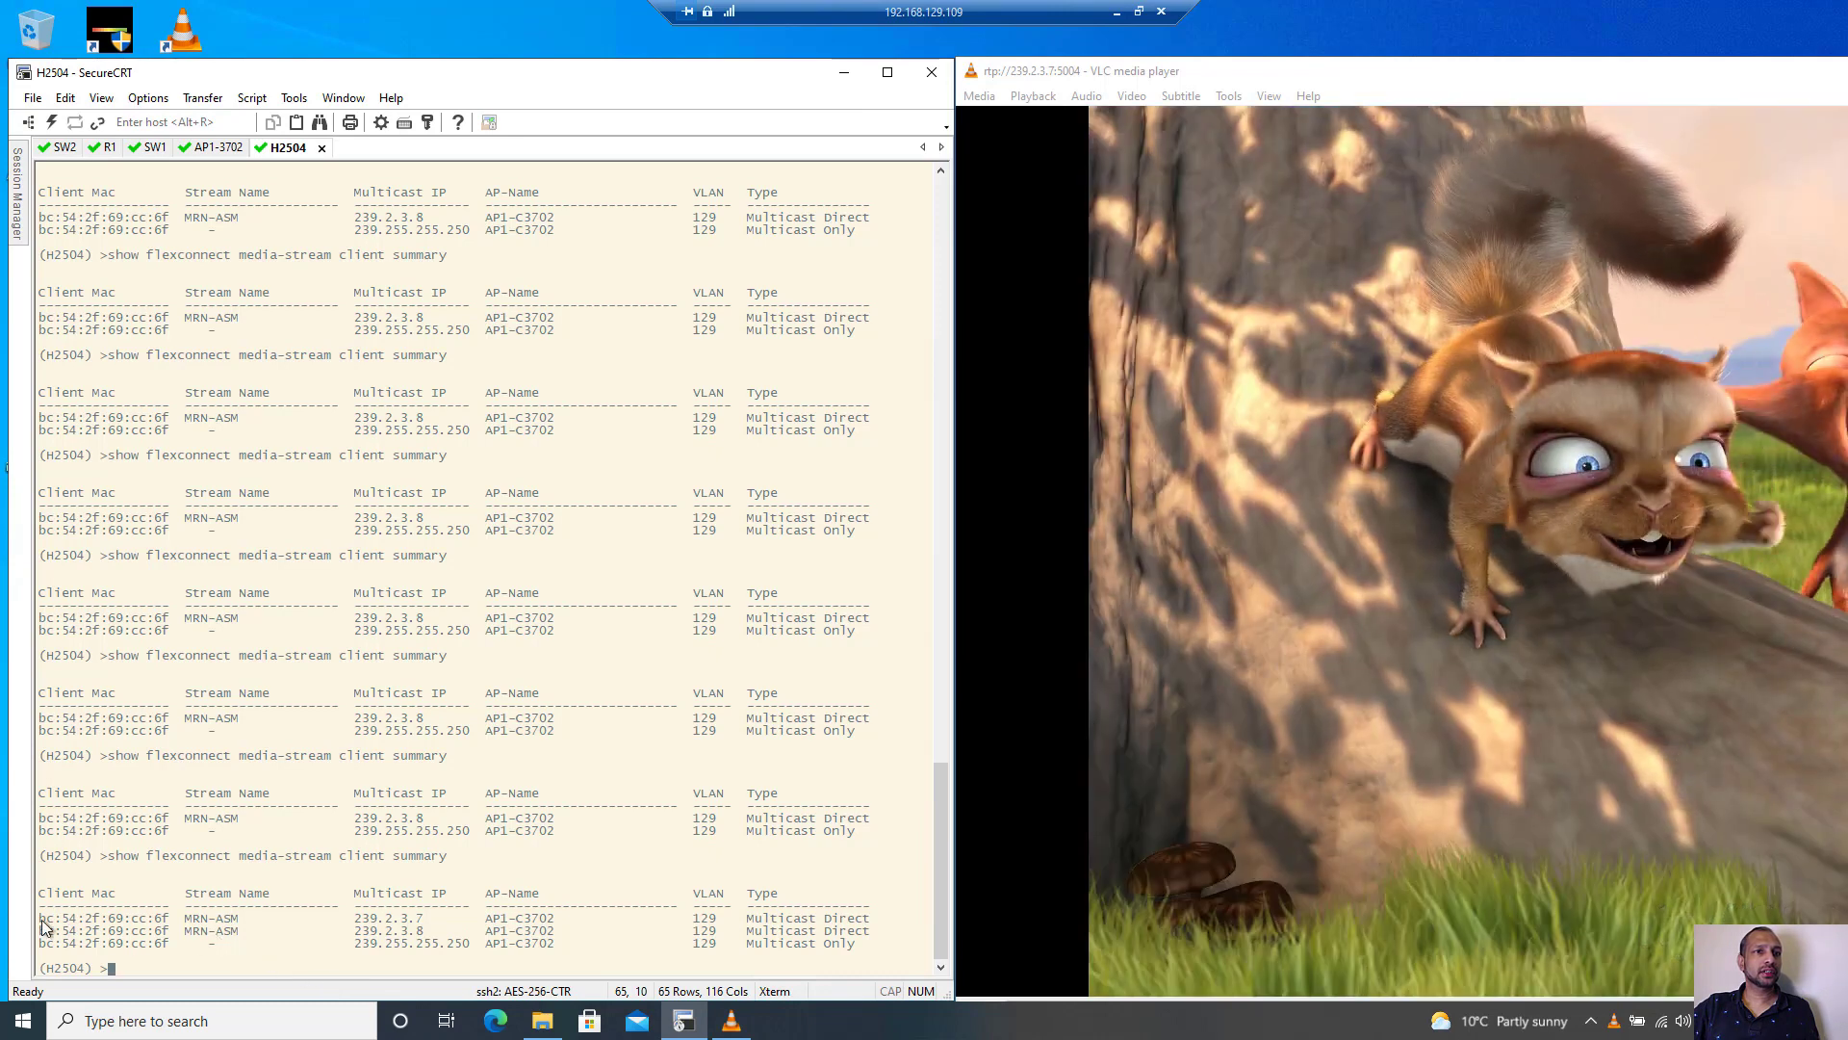
left_click_drag(42, 921, 869, 929)
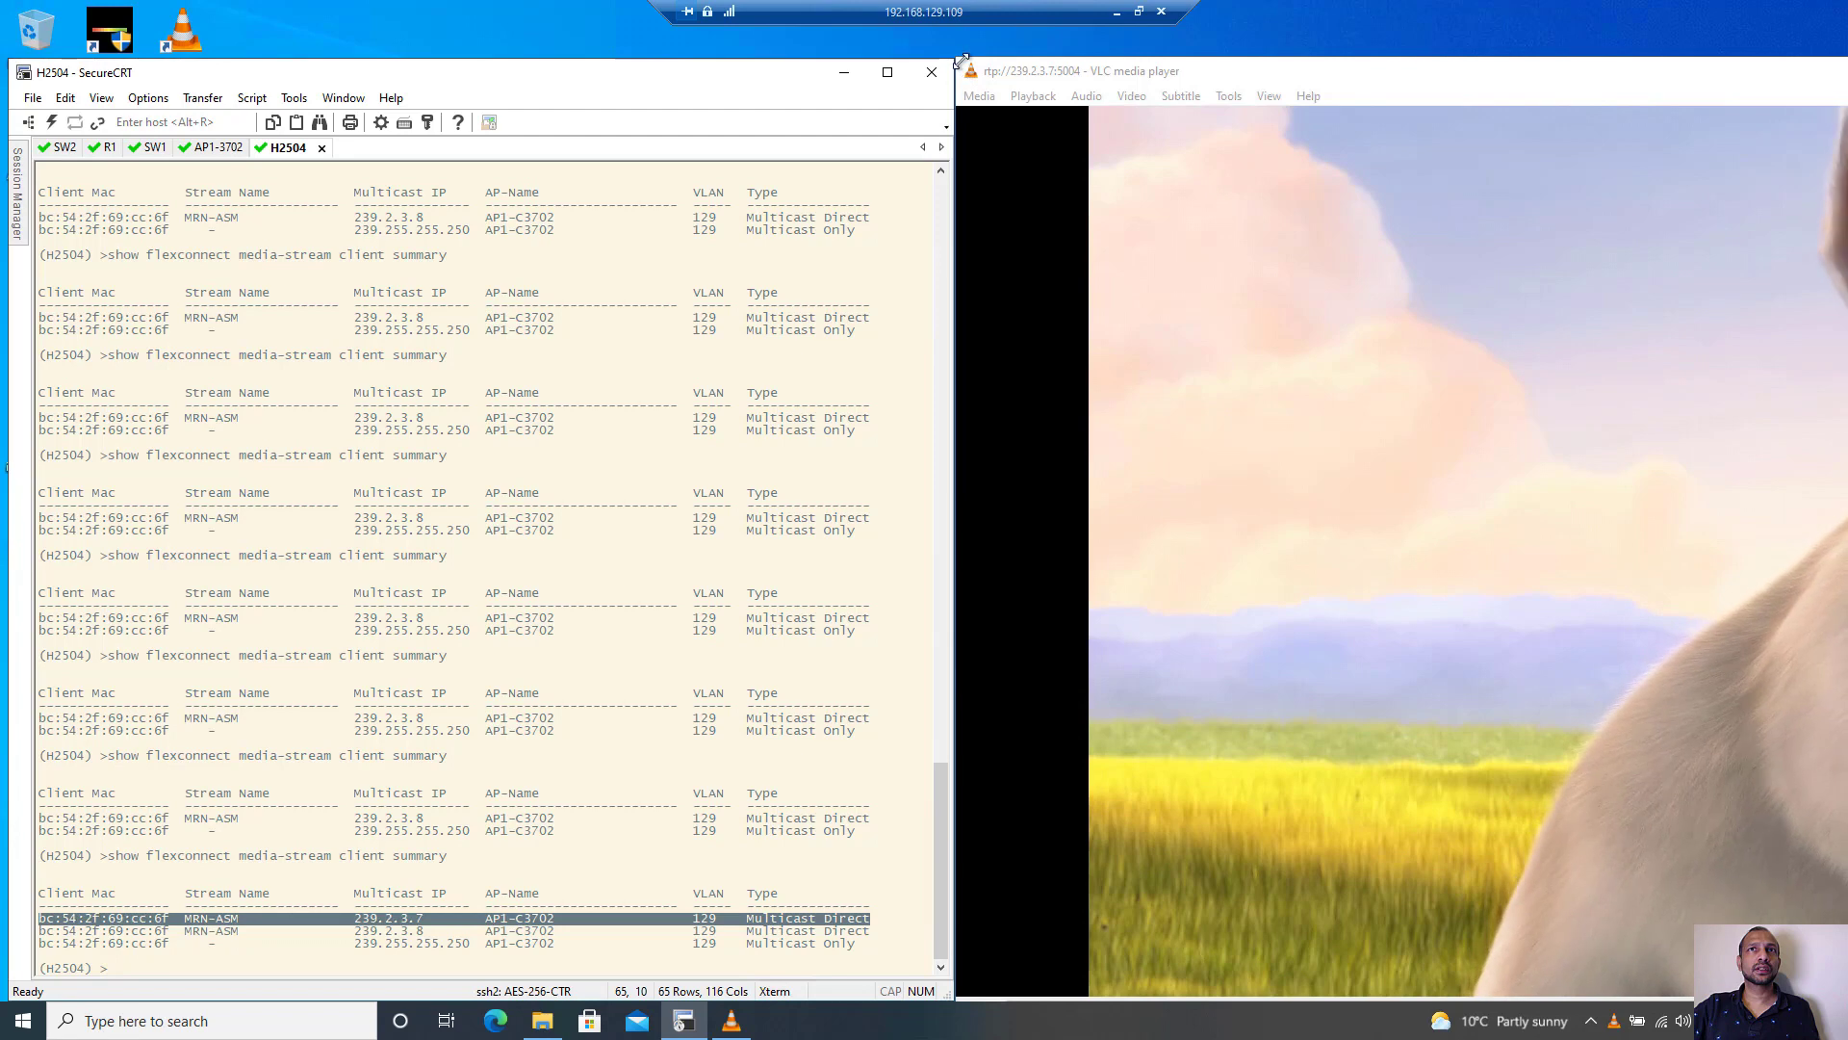
Shrink the VLC video window and place it beside the SecureCRT terminal
left_click_drag(961, 61, 1093, 164)
left_click_drag(1413, 179, 1272, 79)
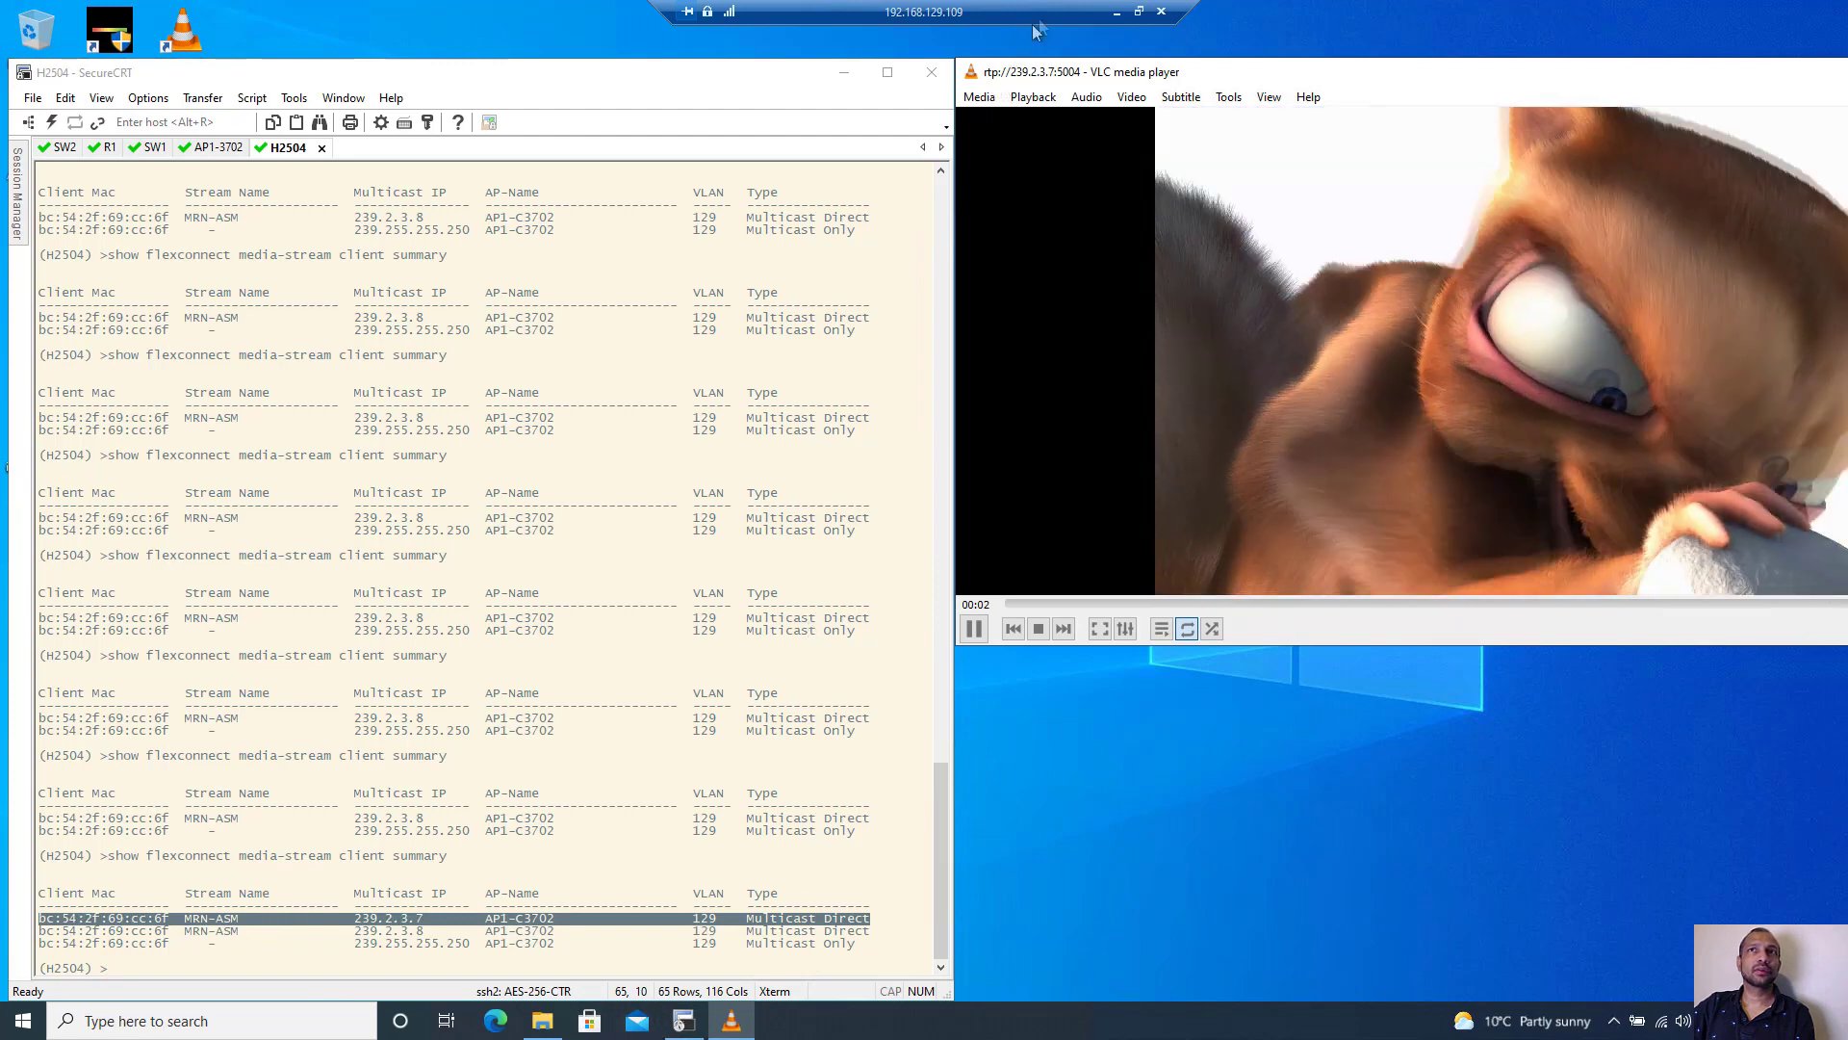
Leave the remote desktop and examine the 5 GHz spectrum in Ekahau's Frequency Monitor, then minimize it
left_click(1117, 12)
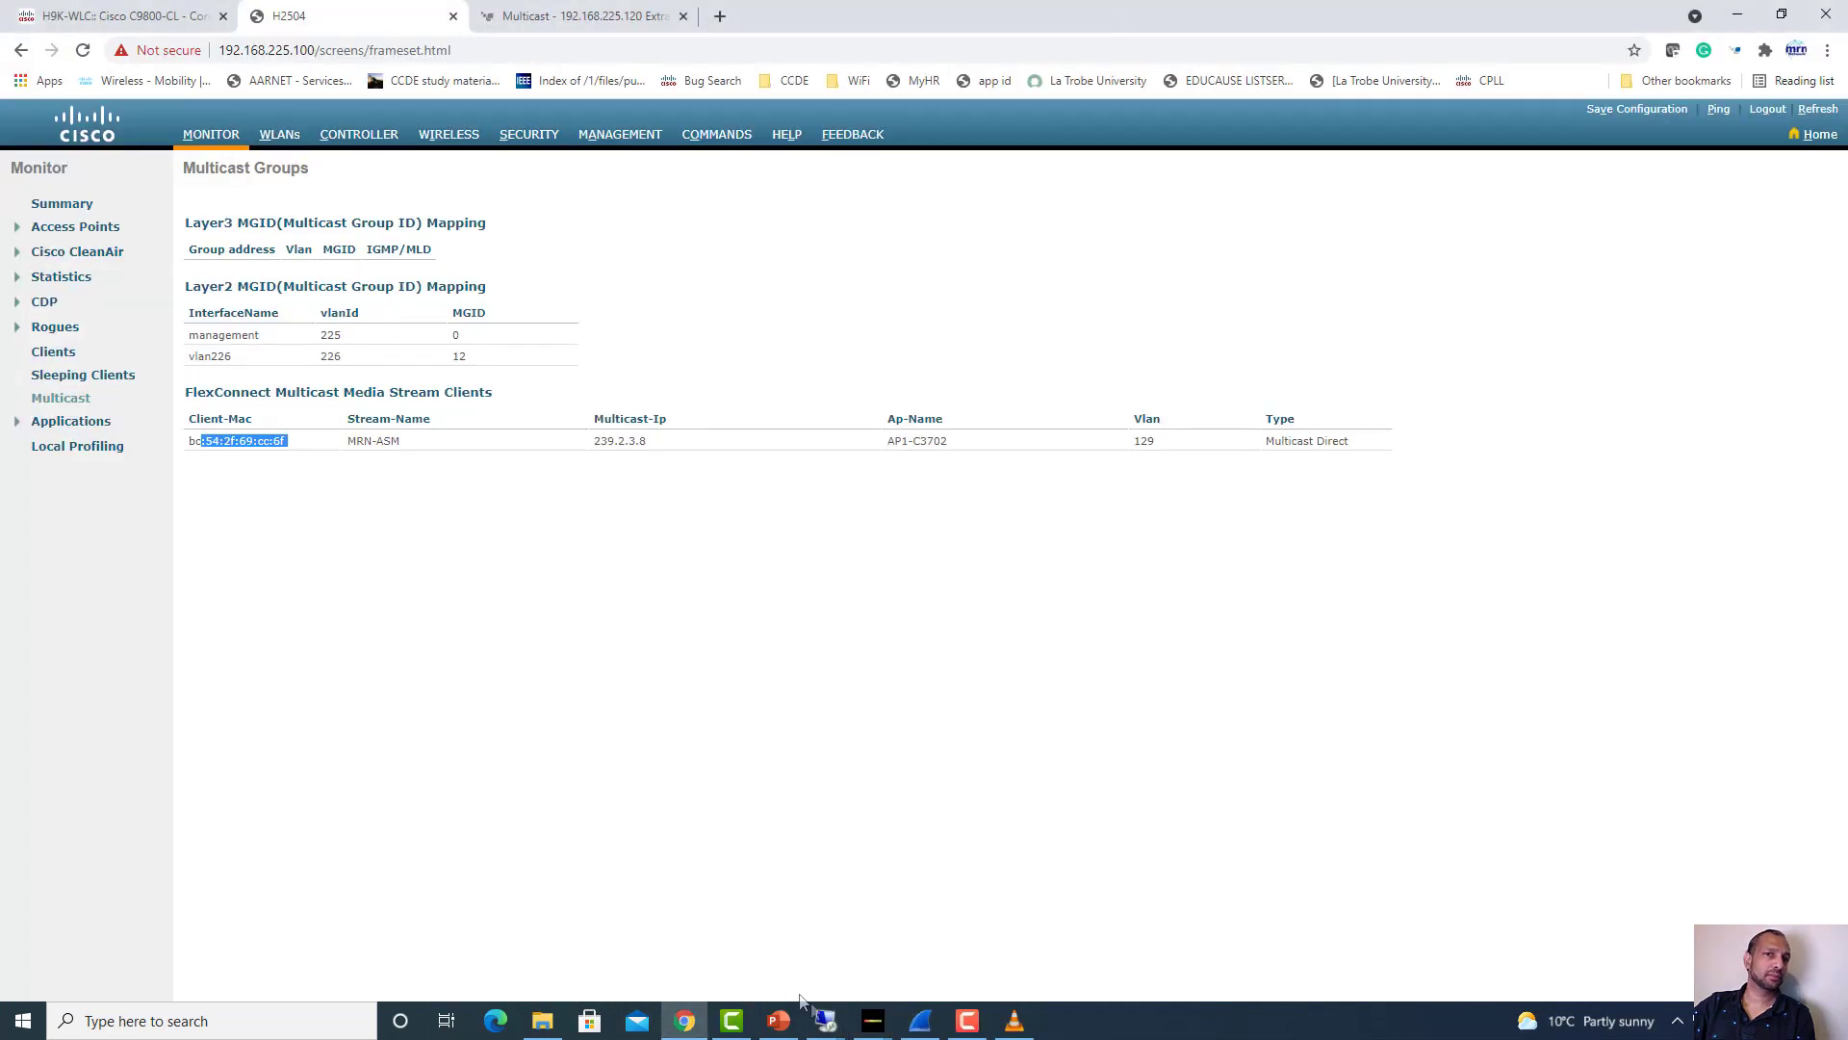
left_click(883, 1025)
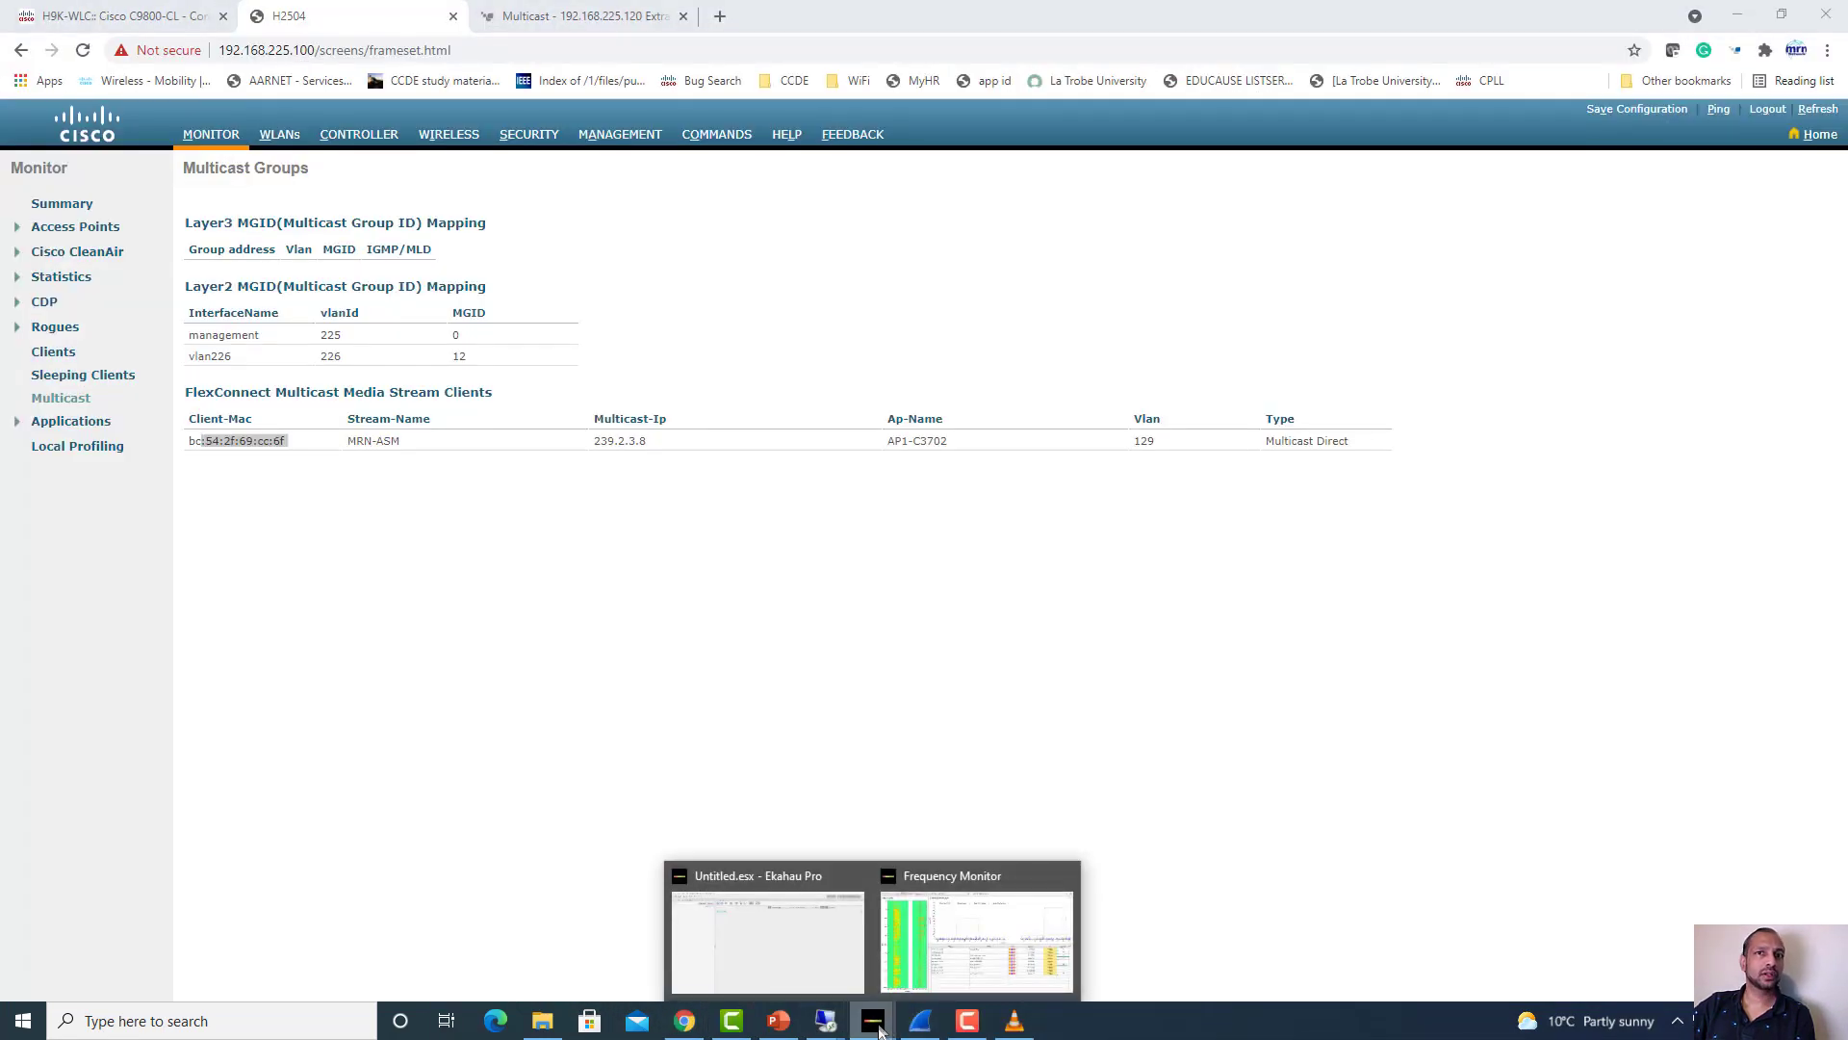
left_click(979, 957)
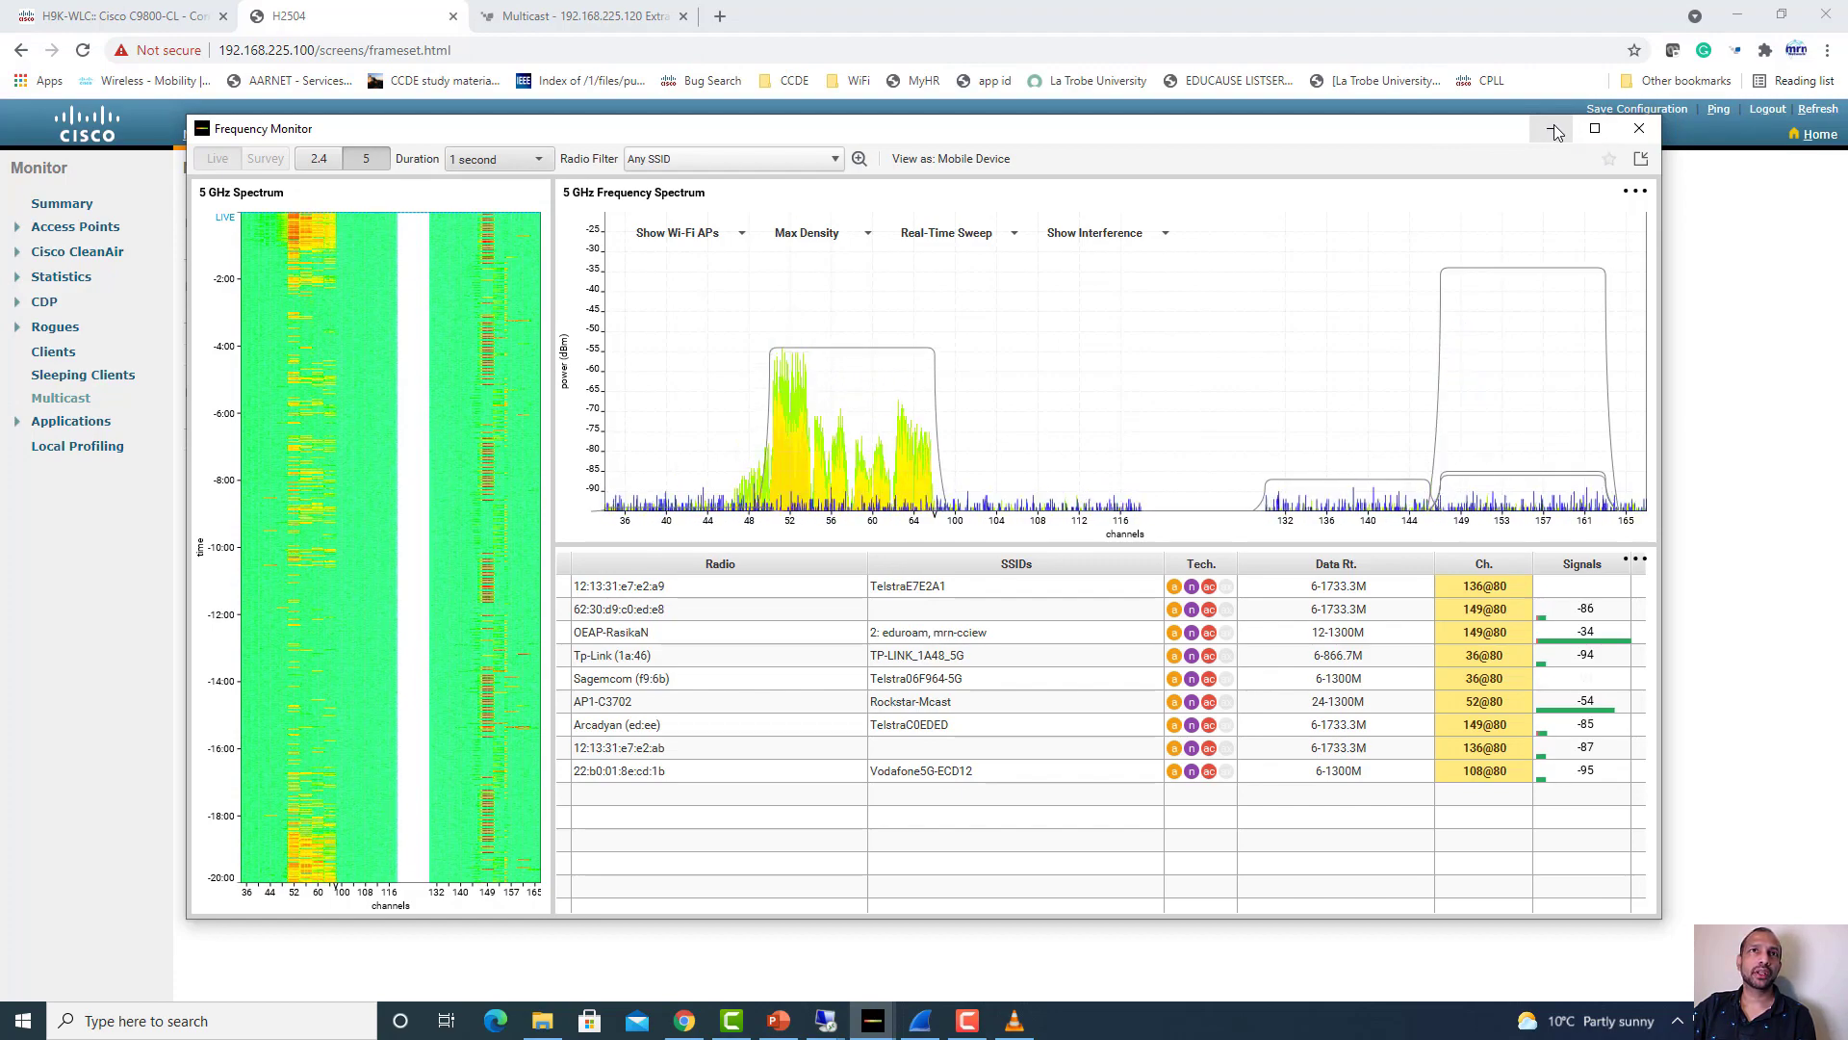
left_click(1553, 129)
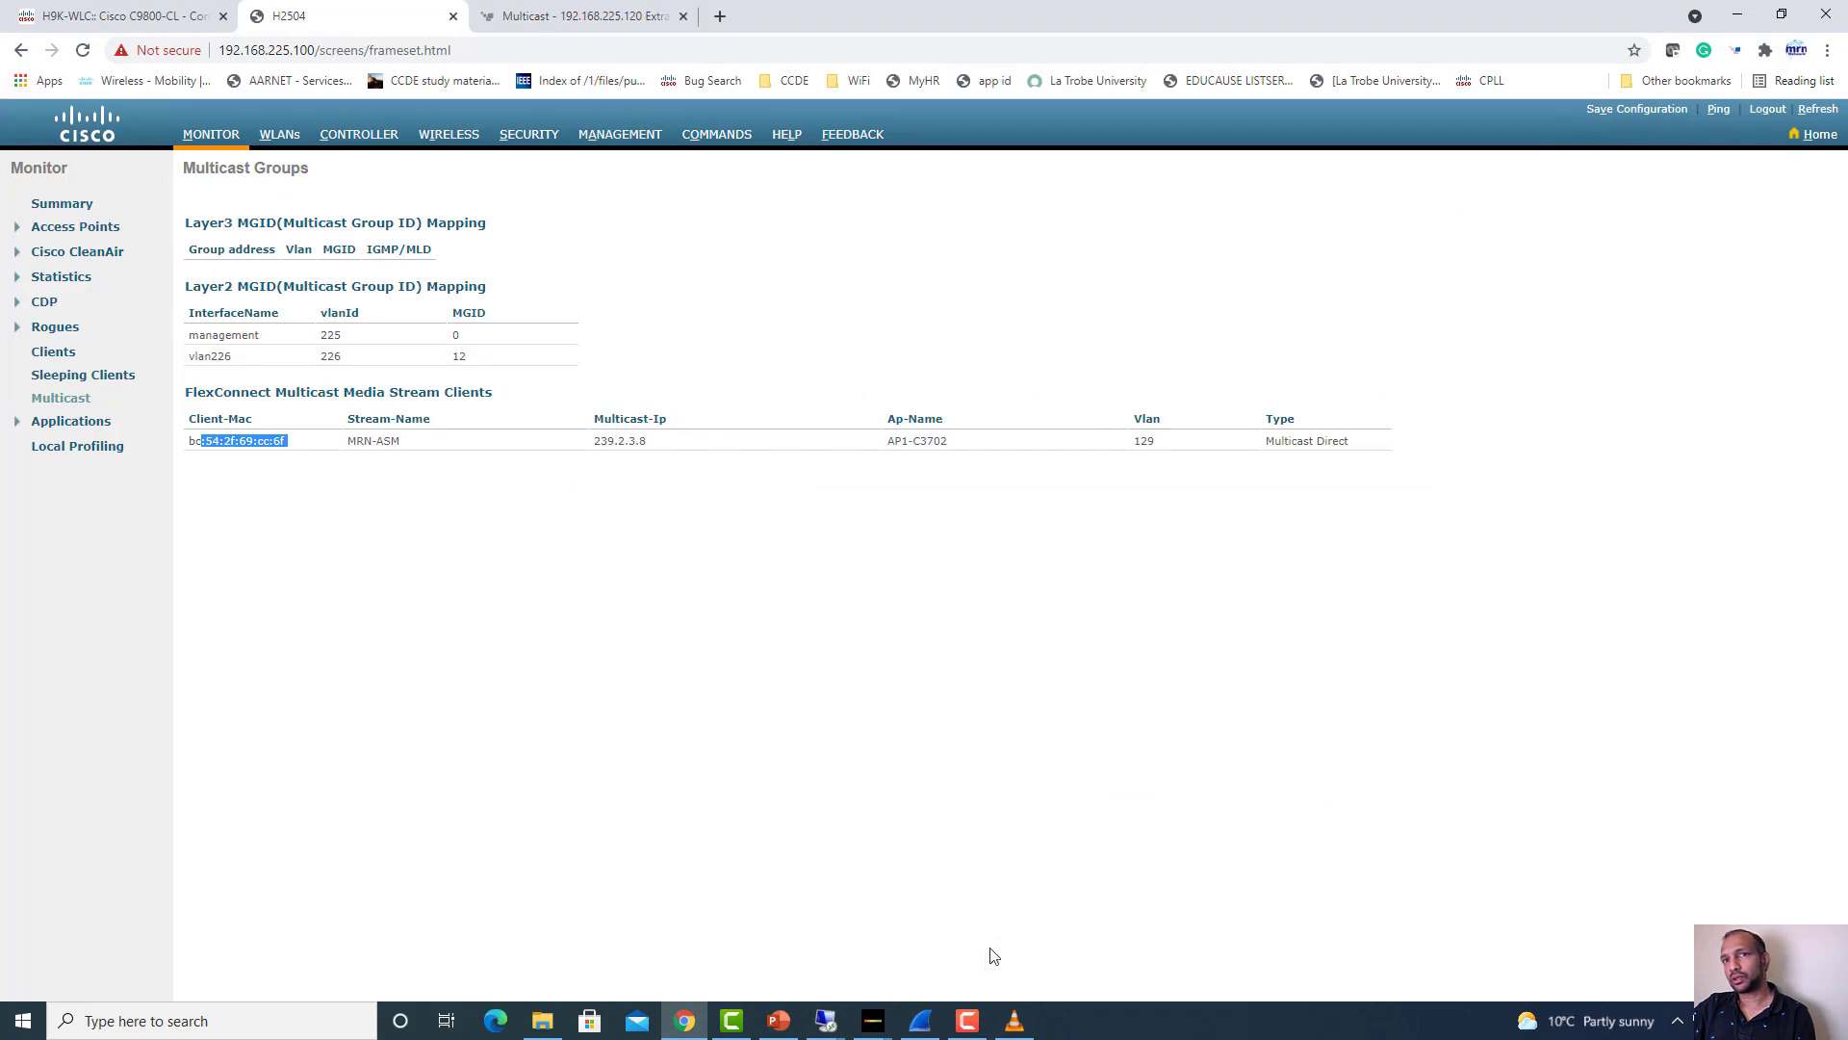
Switch to Wireshark and consult the "FlexConnect Multicast - Demo" slide in PowerPoint before returning to the capture
left_click(919, 1028)
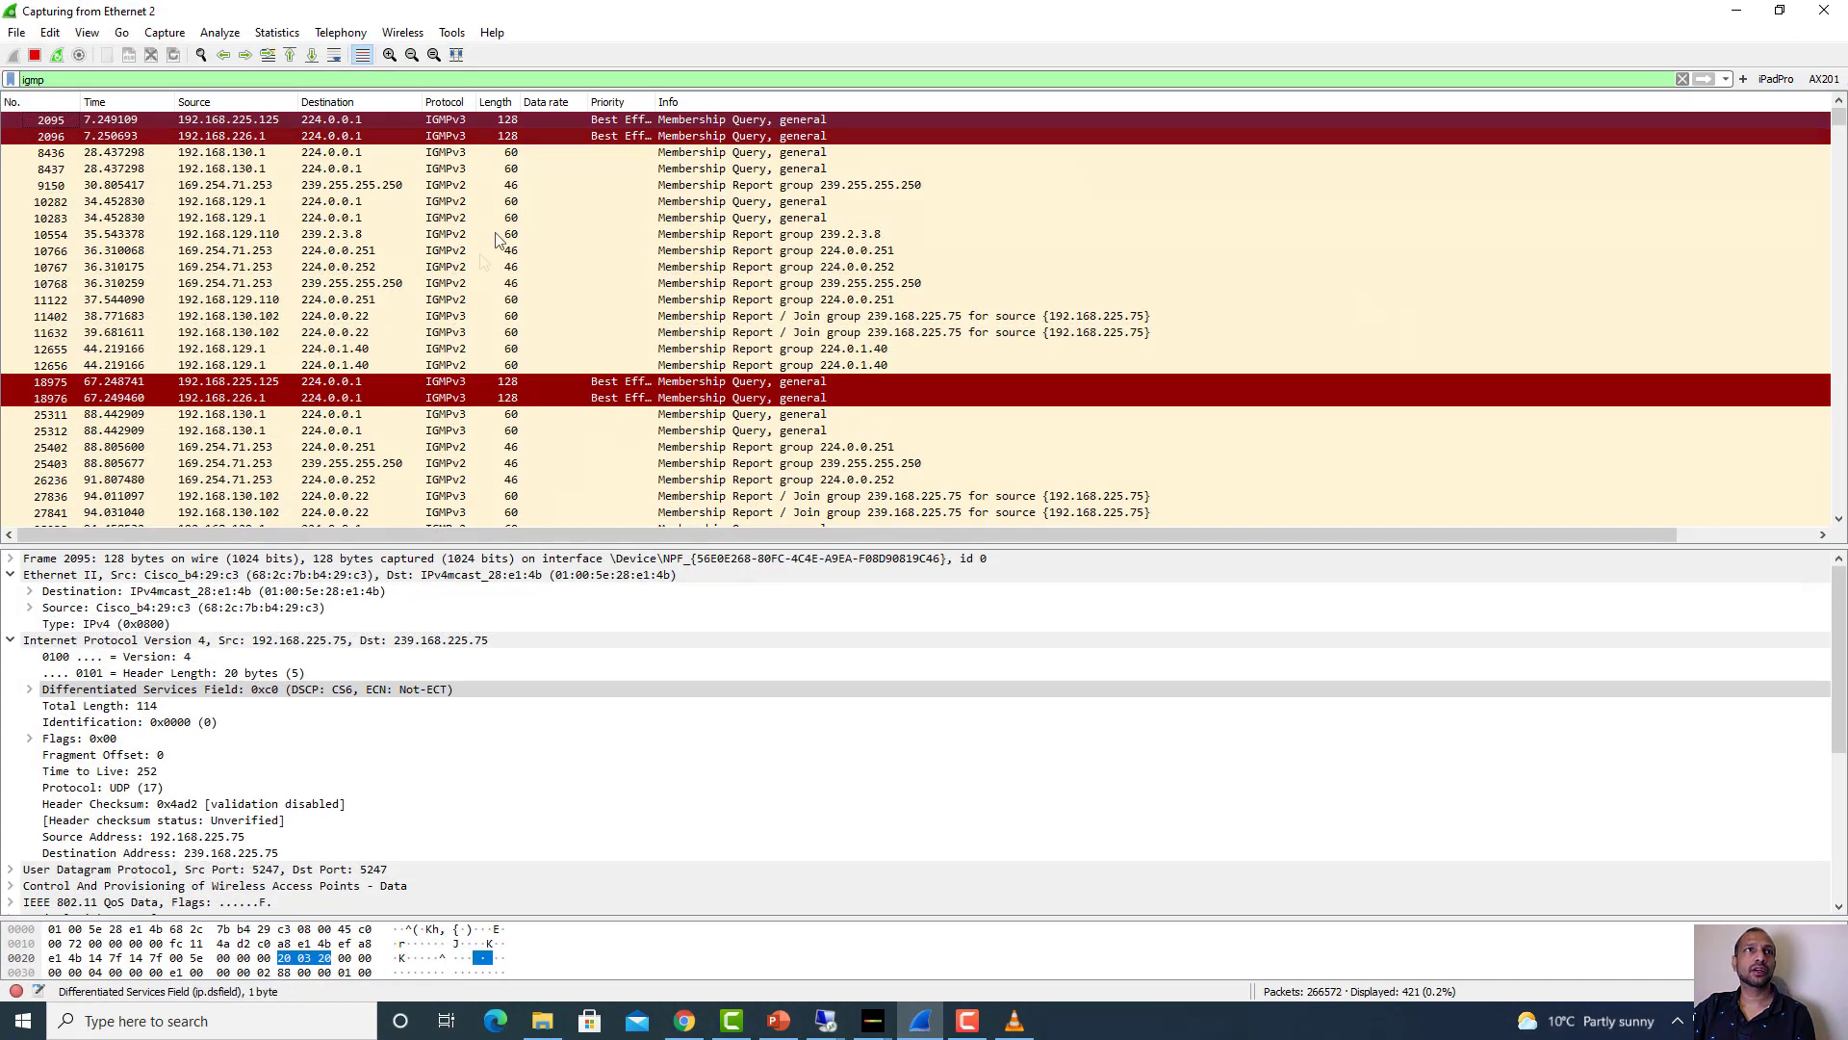
left_click(788, 1026)
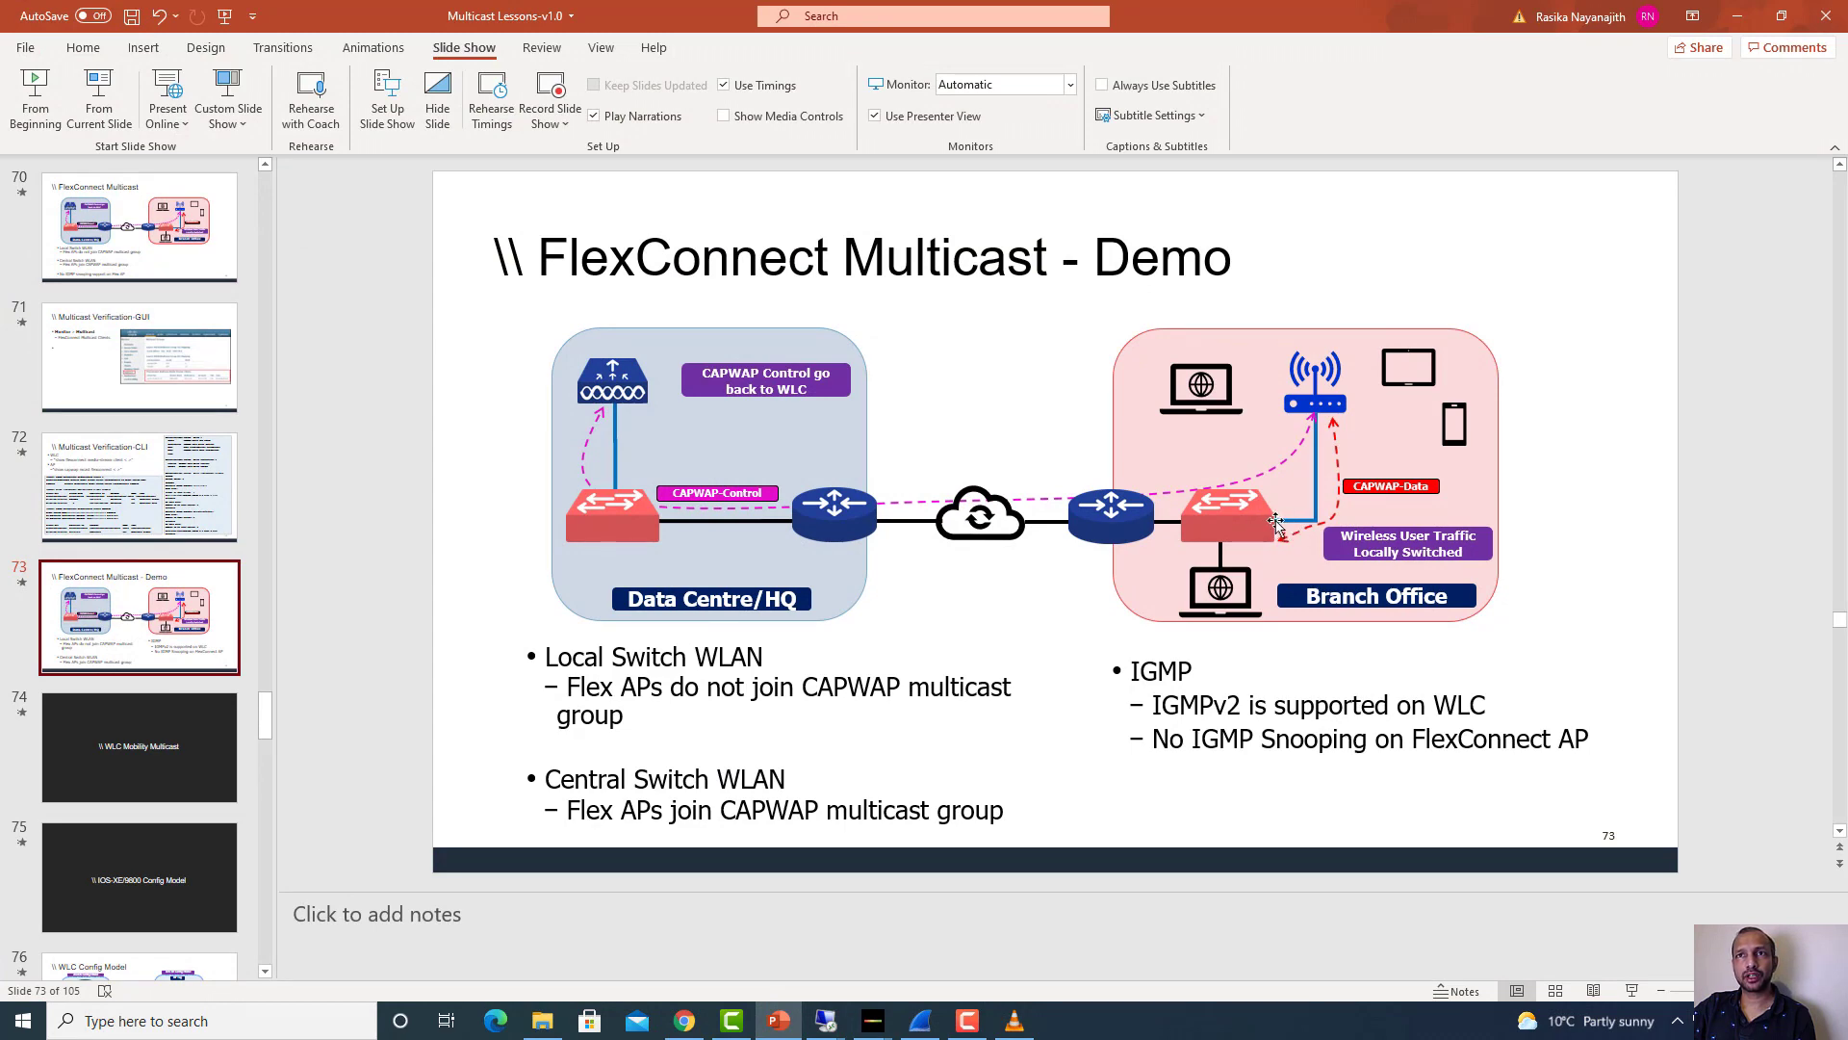
left_click(1738, 16)
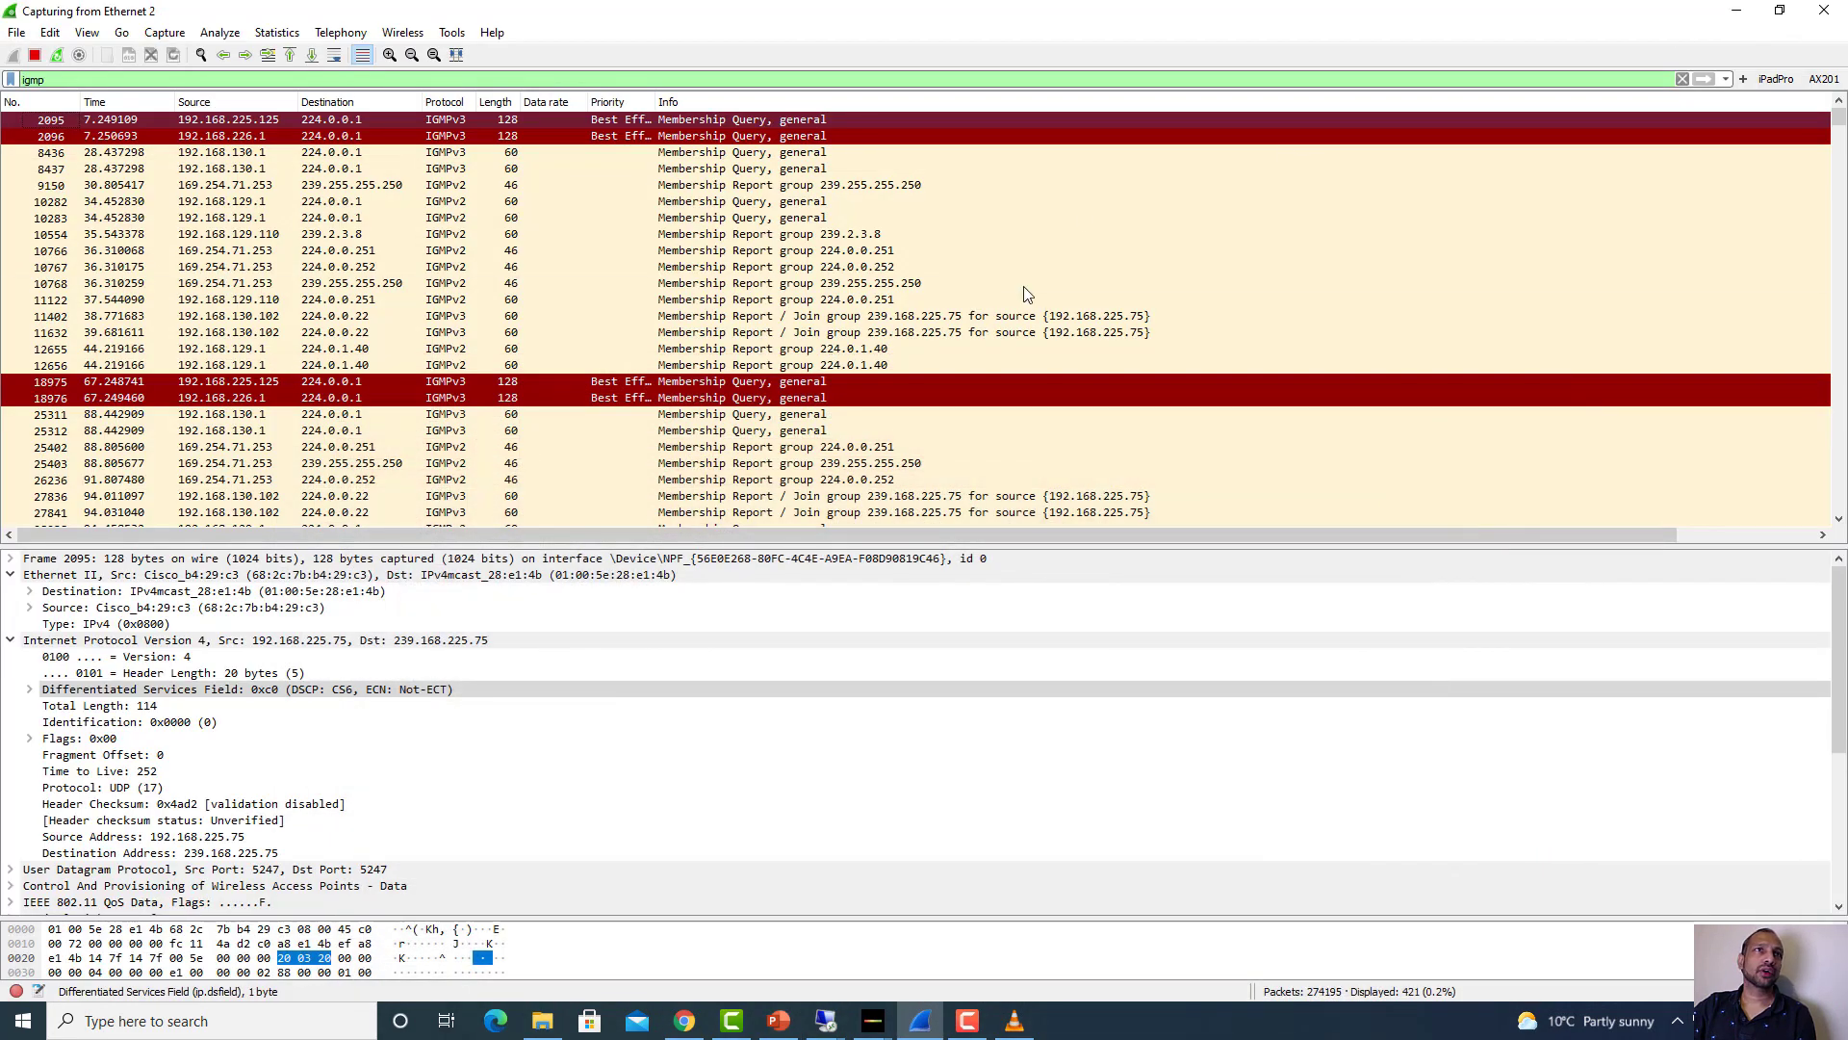
Clear the igmp display filter and record a fresh packet capture on Ethernet 2 without saving the previous one
left_click(1681, 79)
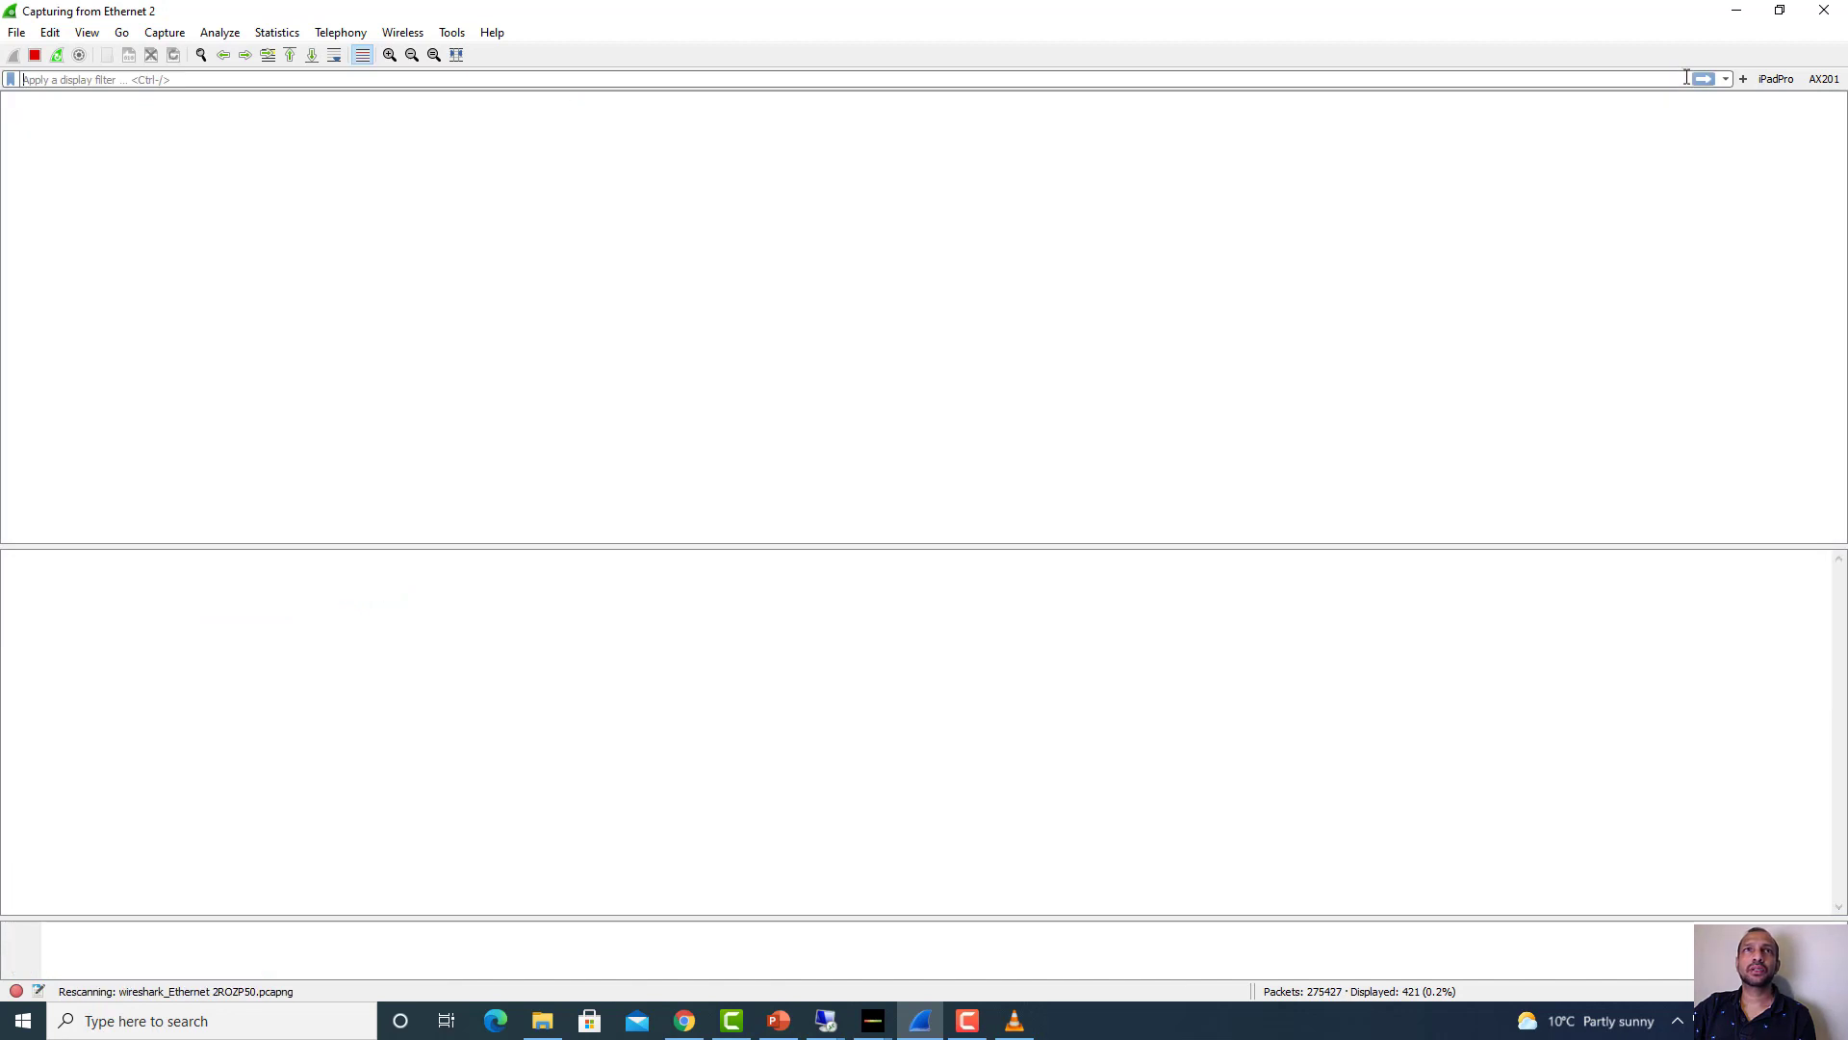
left_click(36, 56)
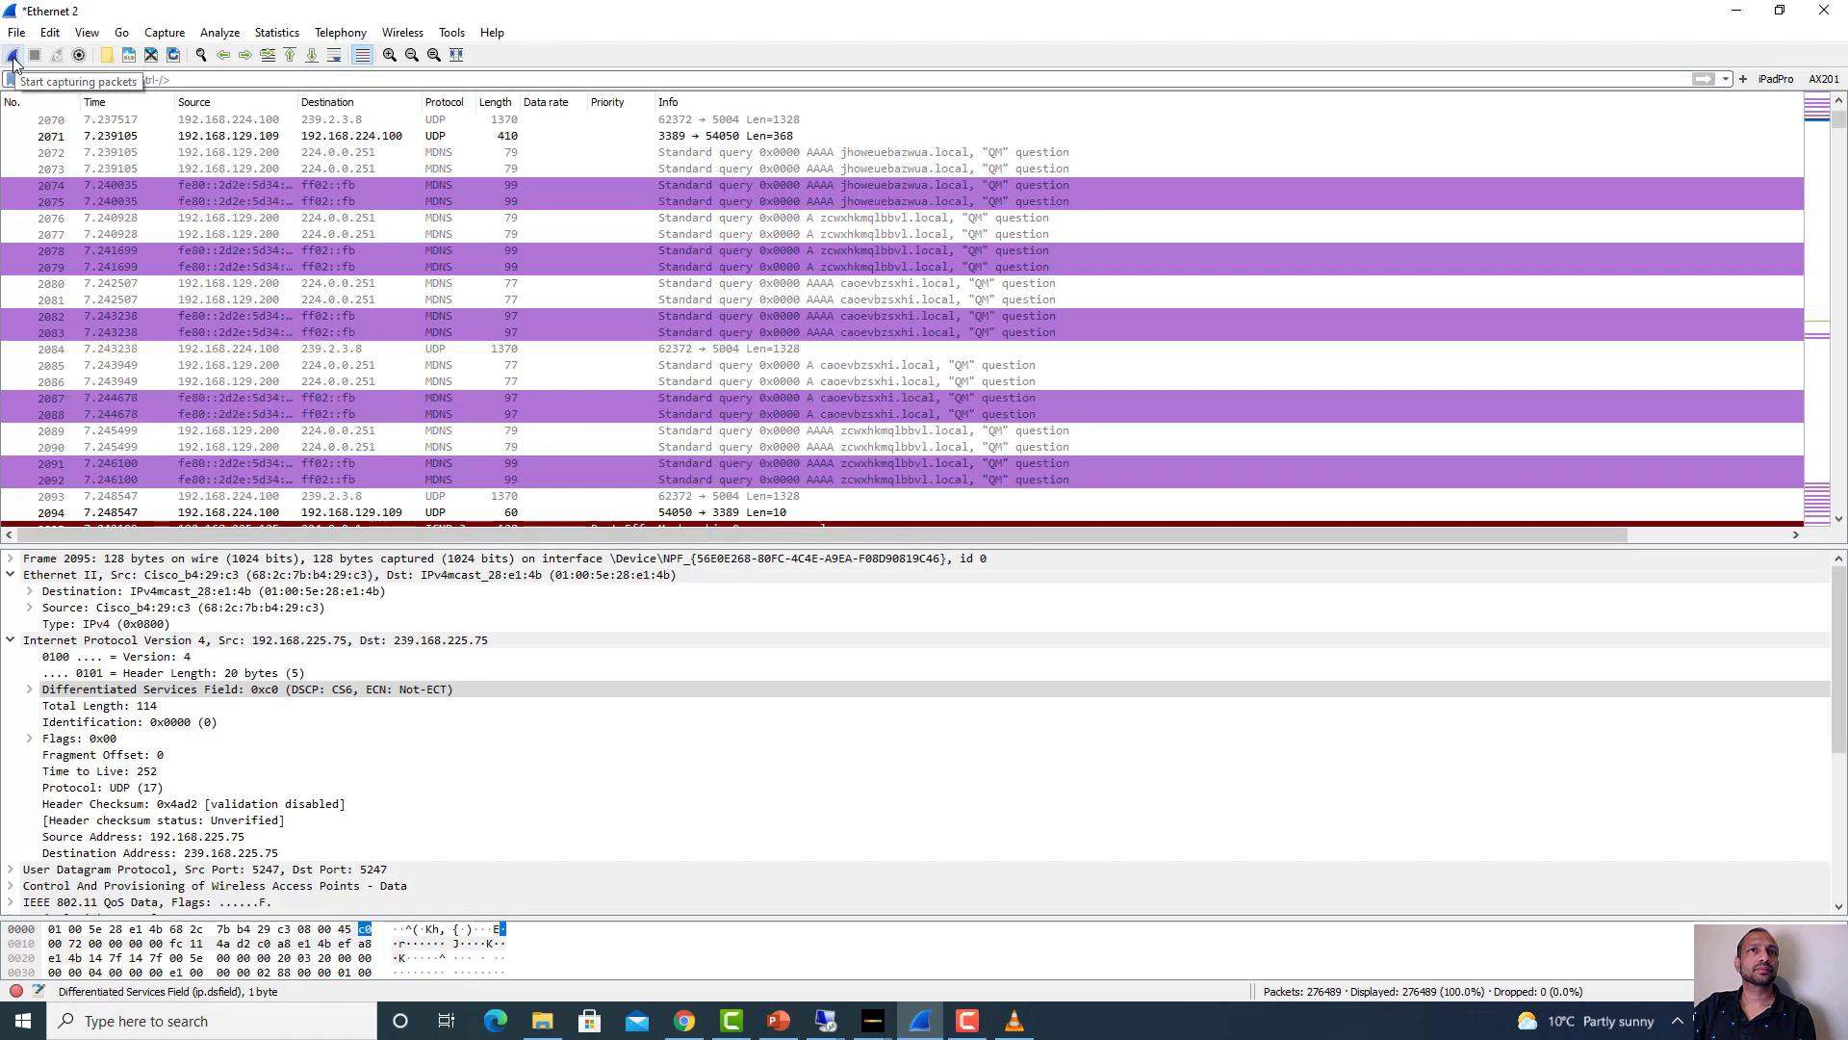
left_click(13, 56)
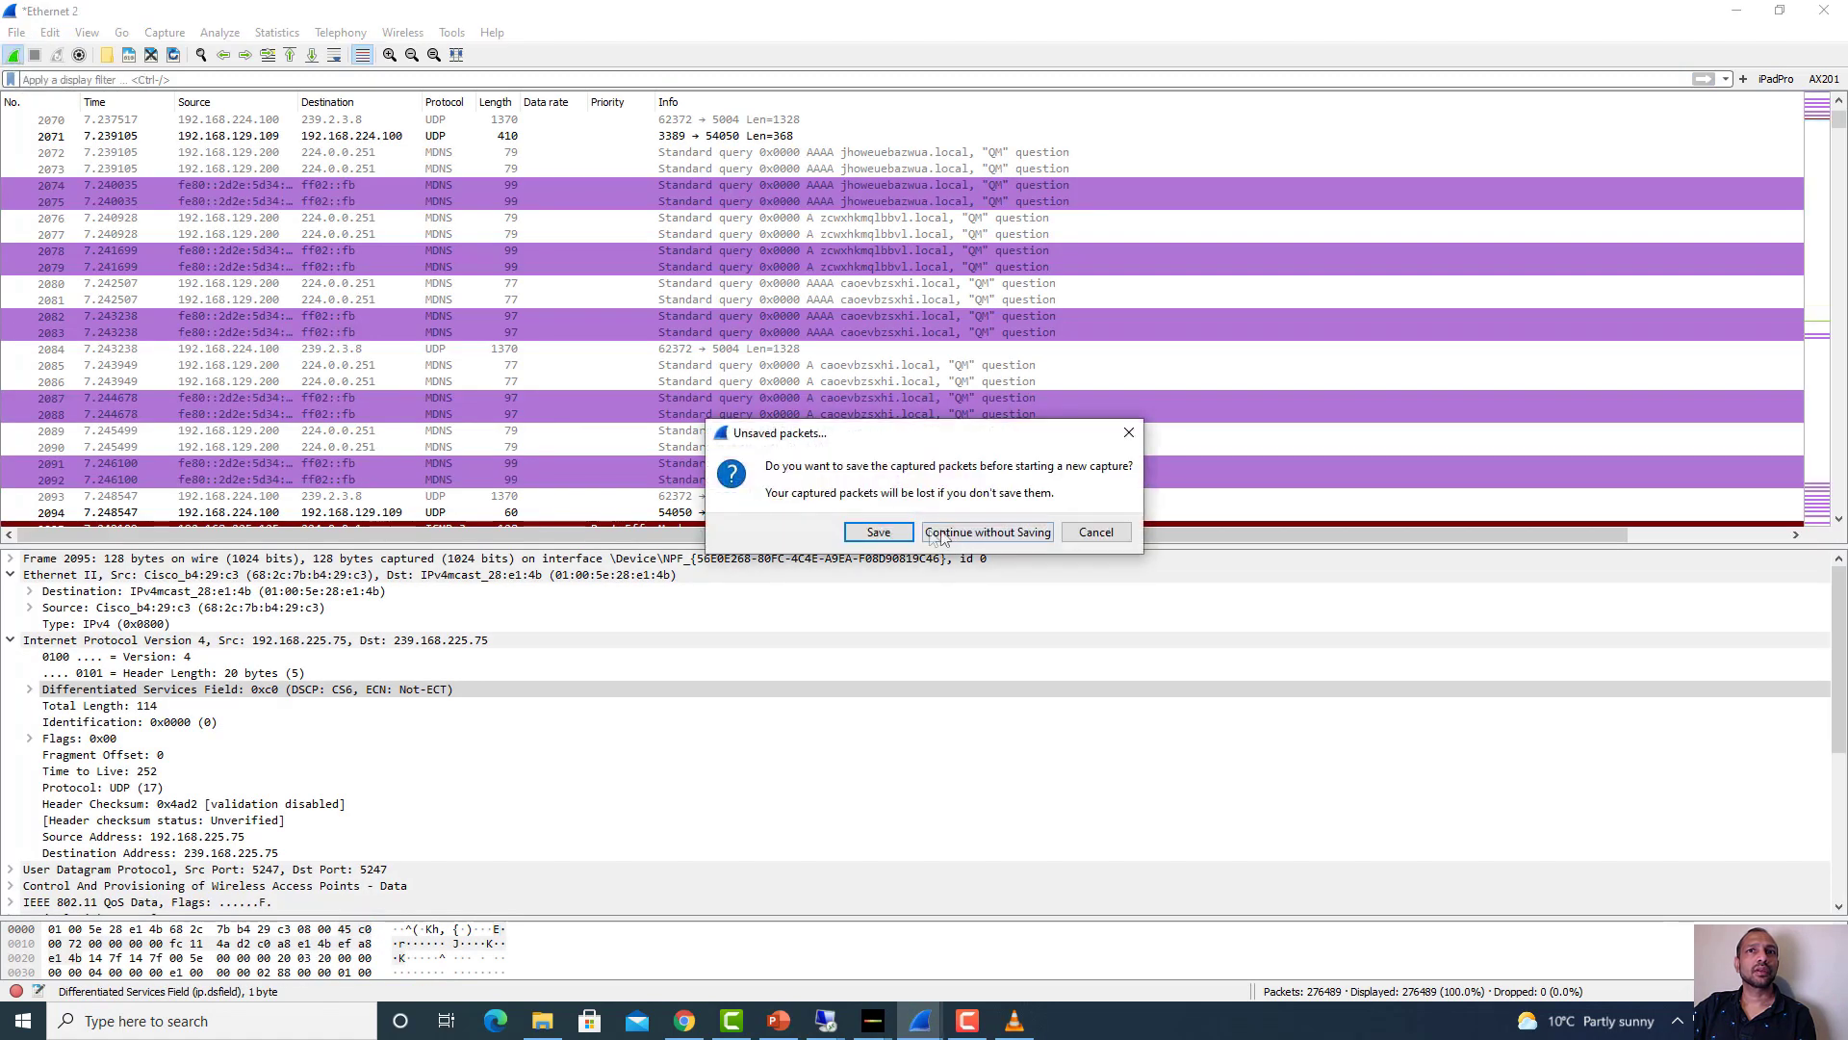
left_click(940, 535)
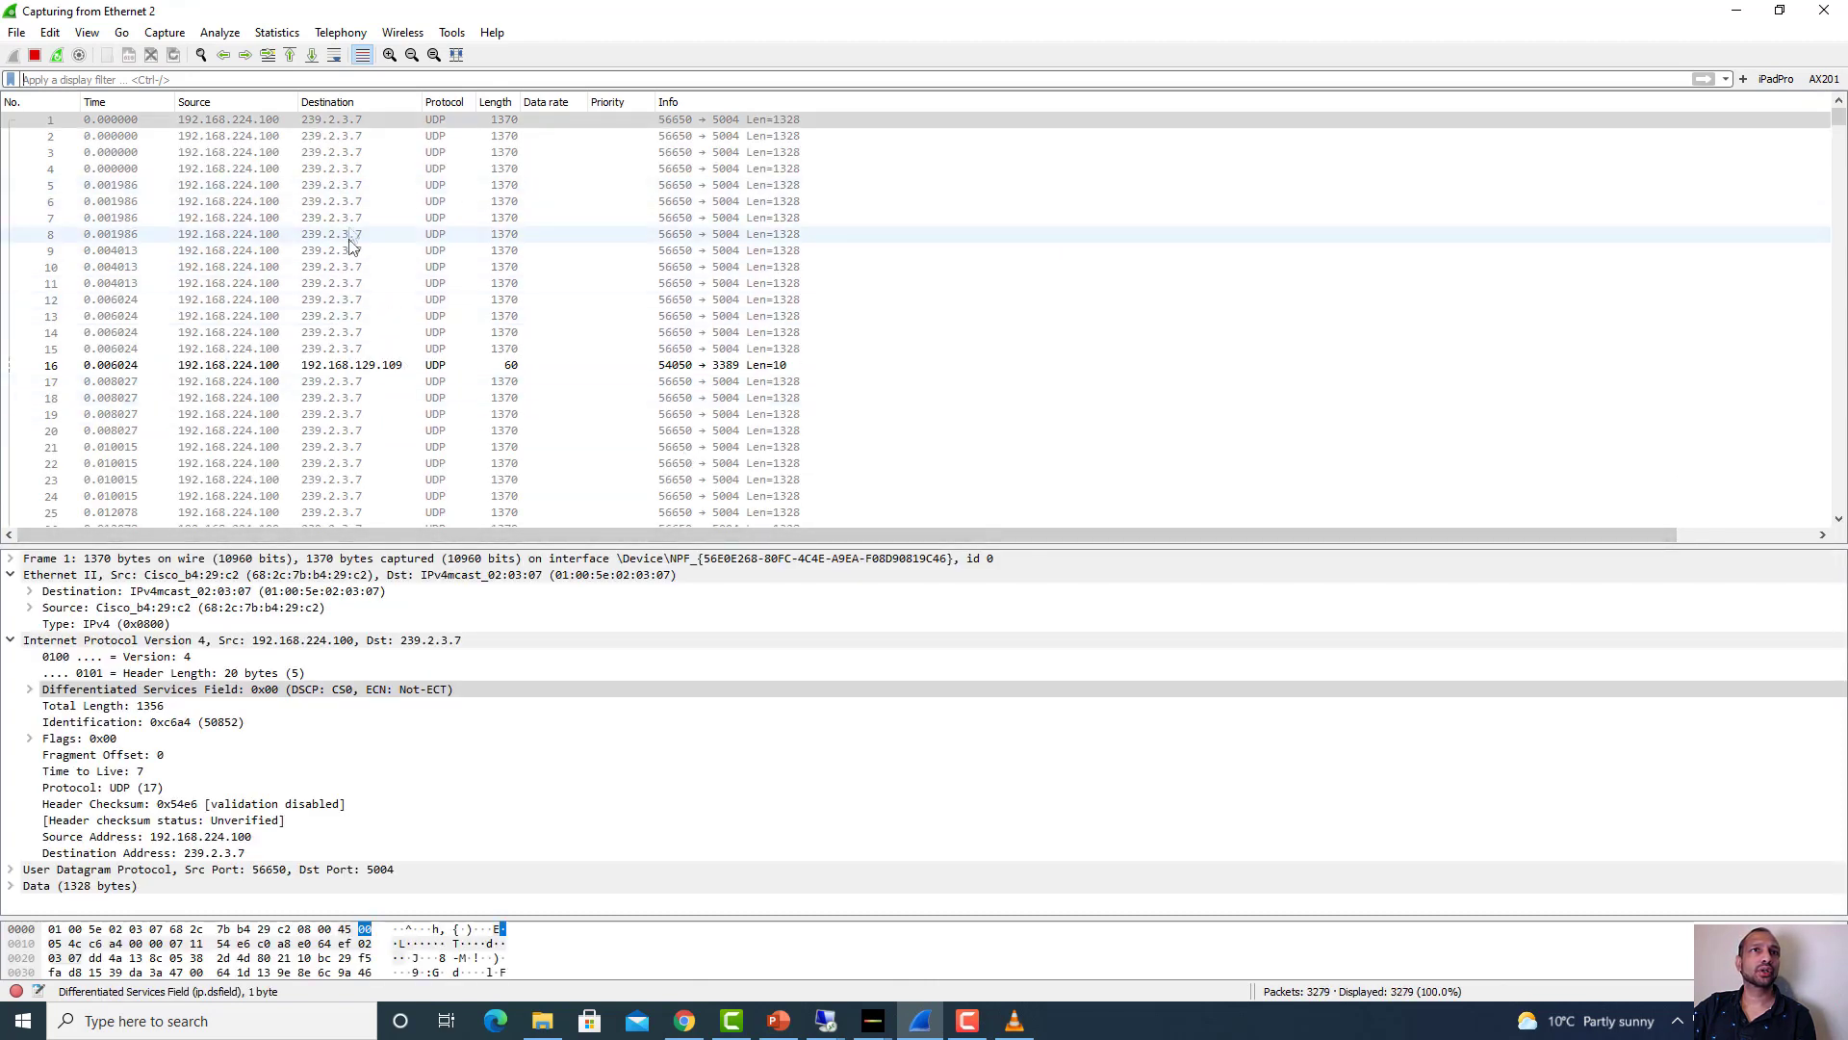
left_click(34, 56)
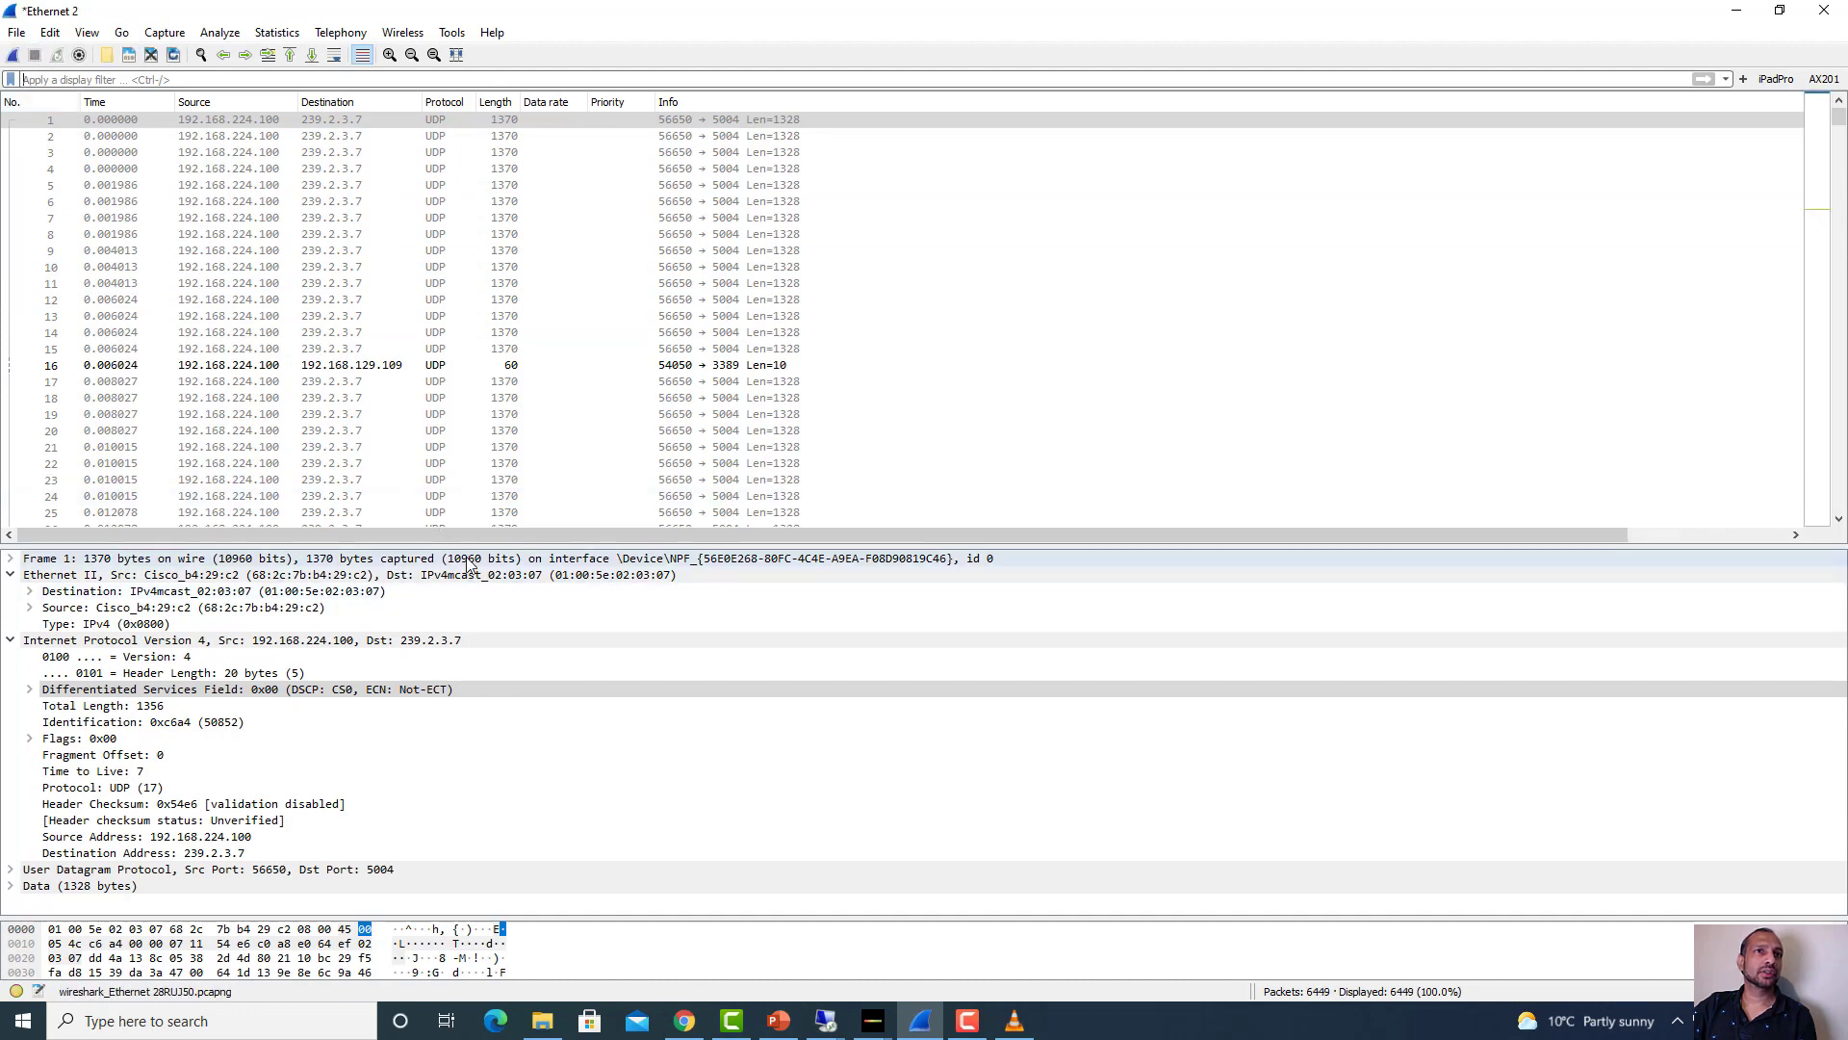
Enlarge the packet details area and examine packet 4's Ethernet II header and its IPv4 source and destination addresses
left_click_drag(462, 546, 462, 306)
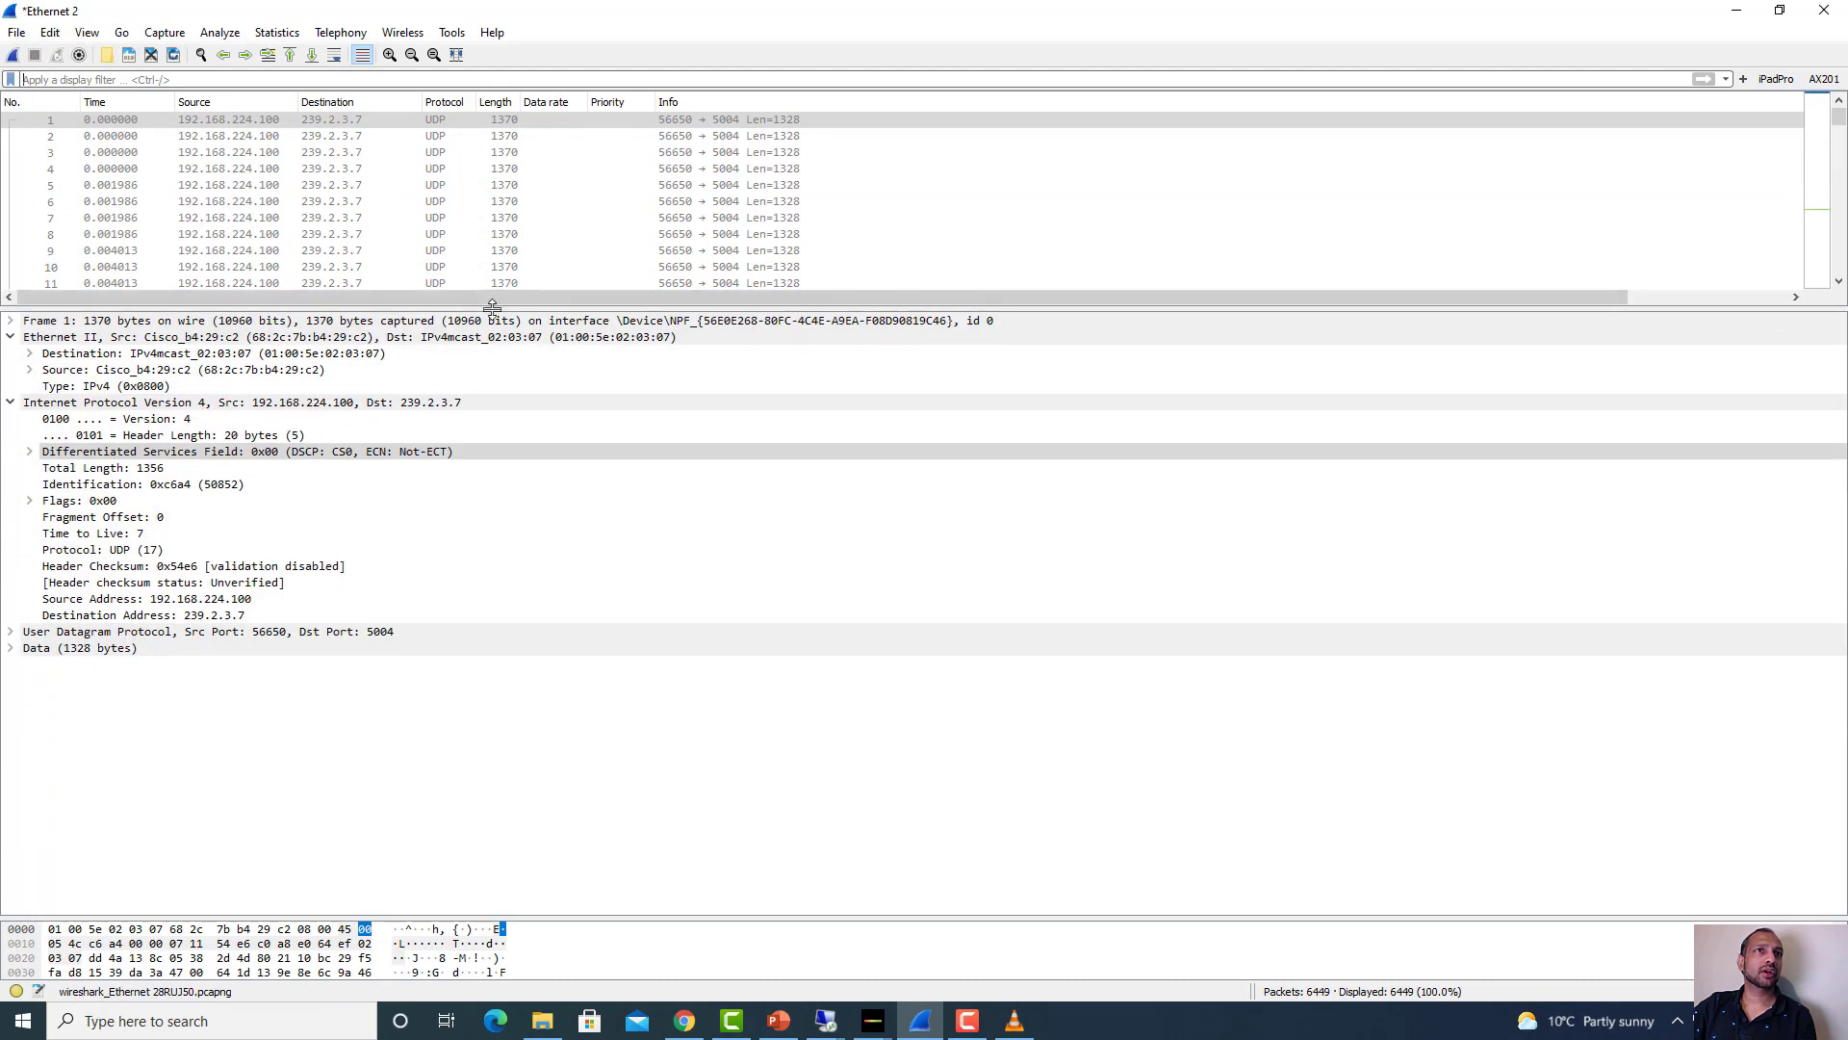
left_click(325, 170)
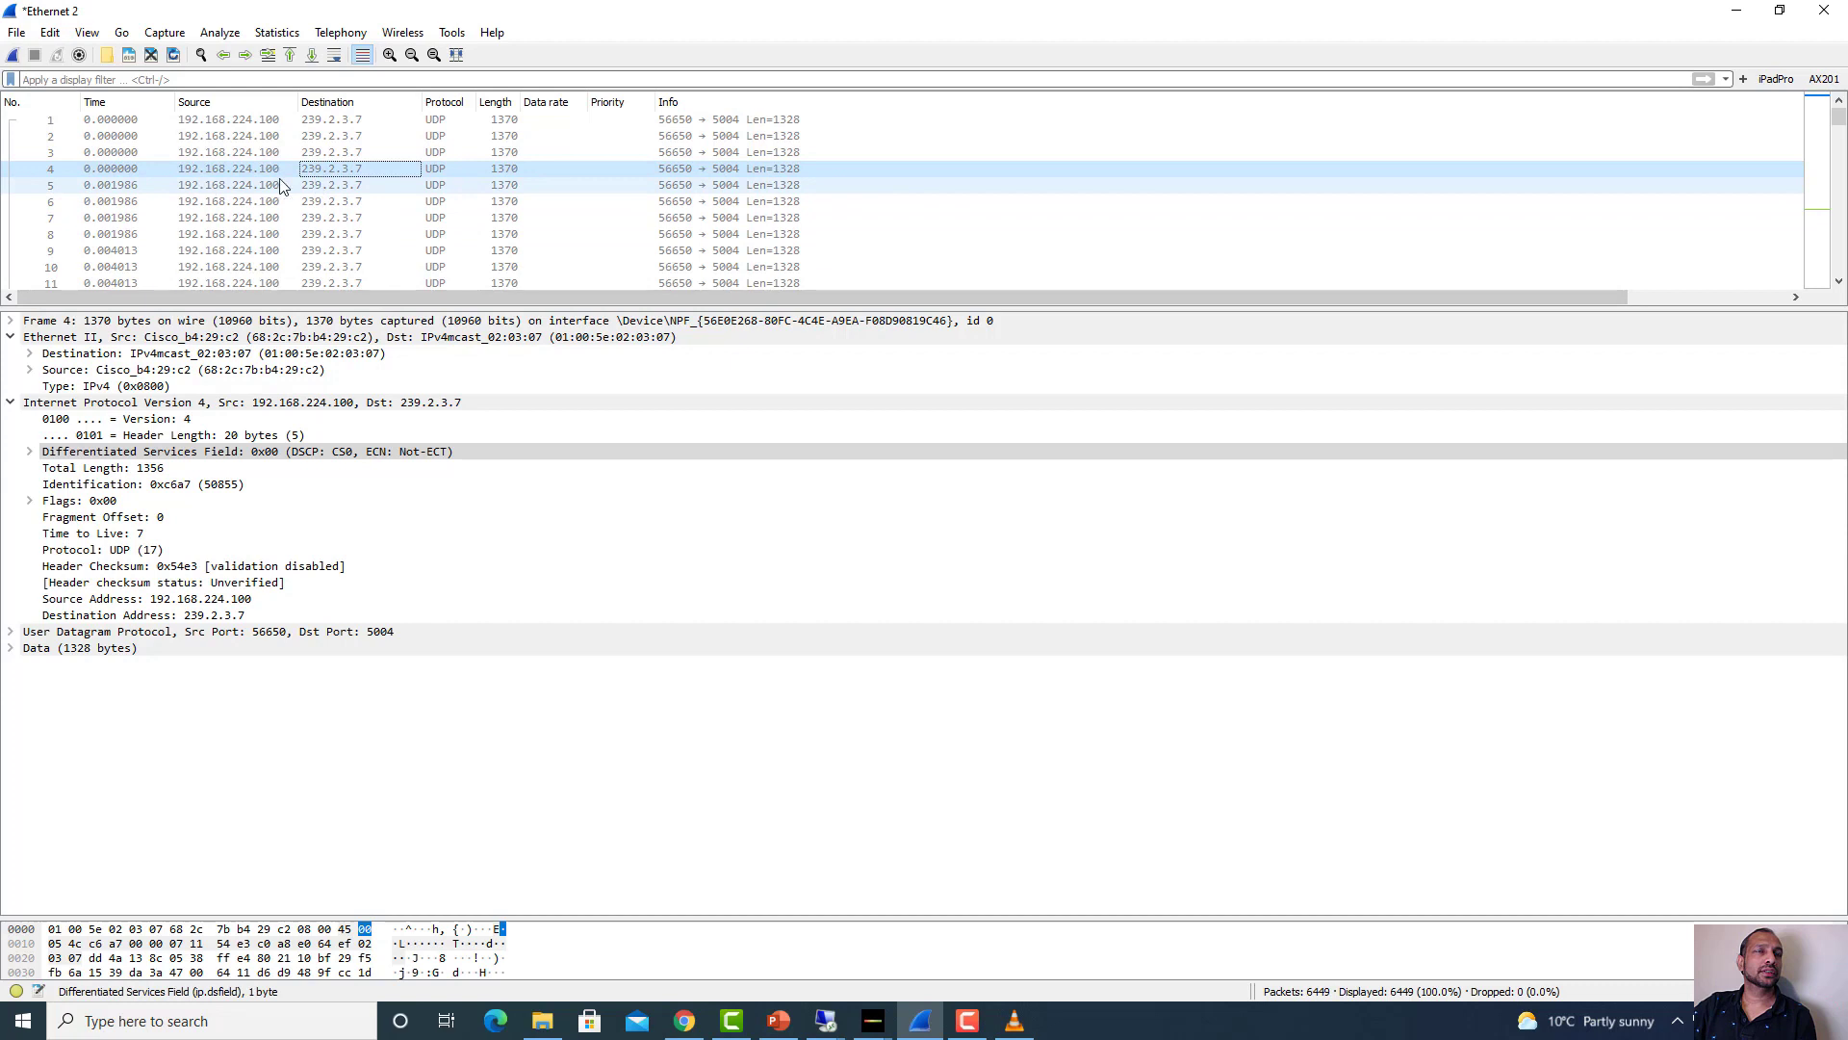
left_click(523, 338)
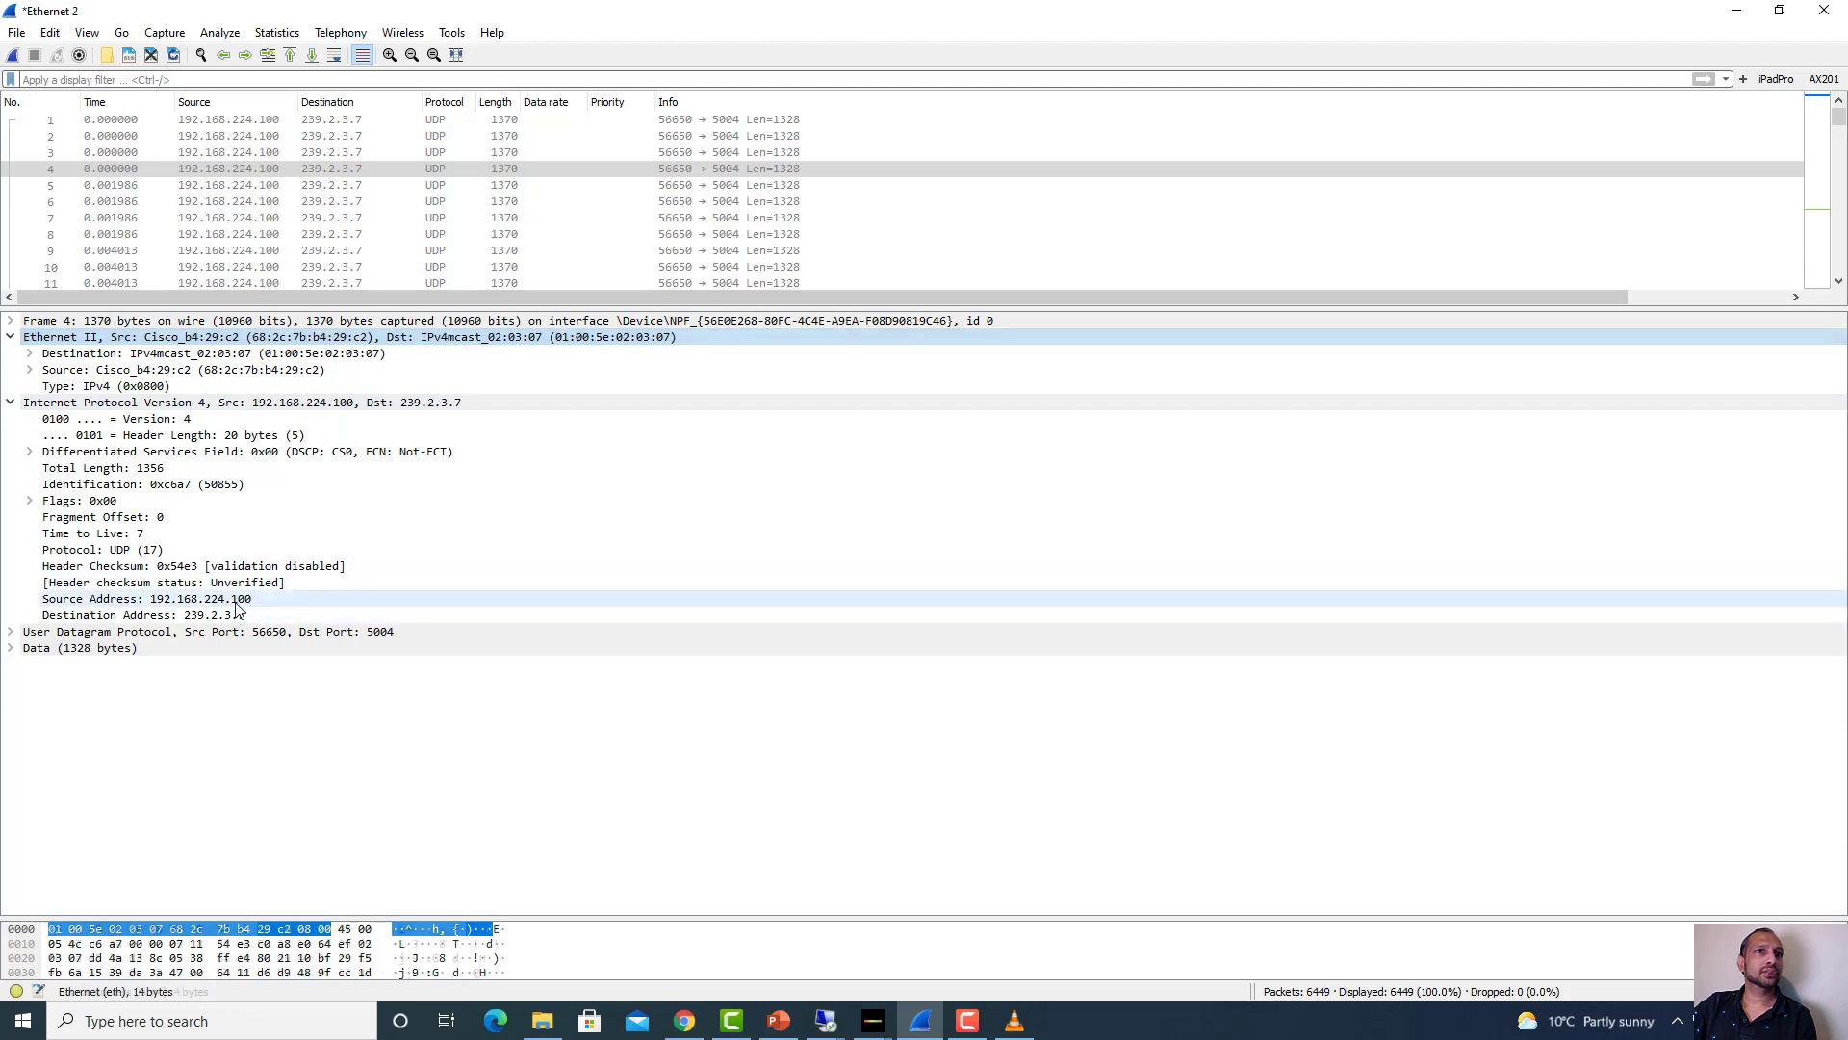
left_click(236, 602)
left_click(206, 618)
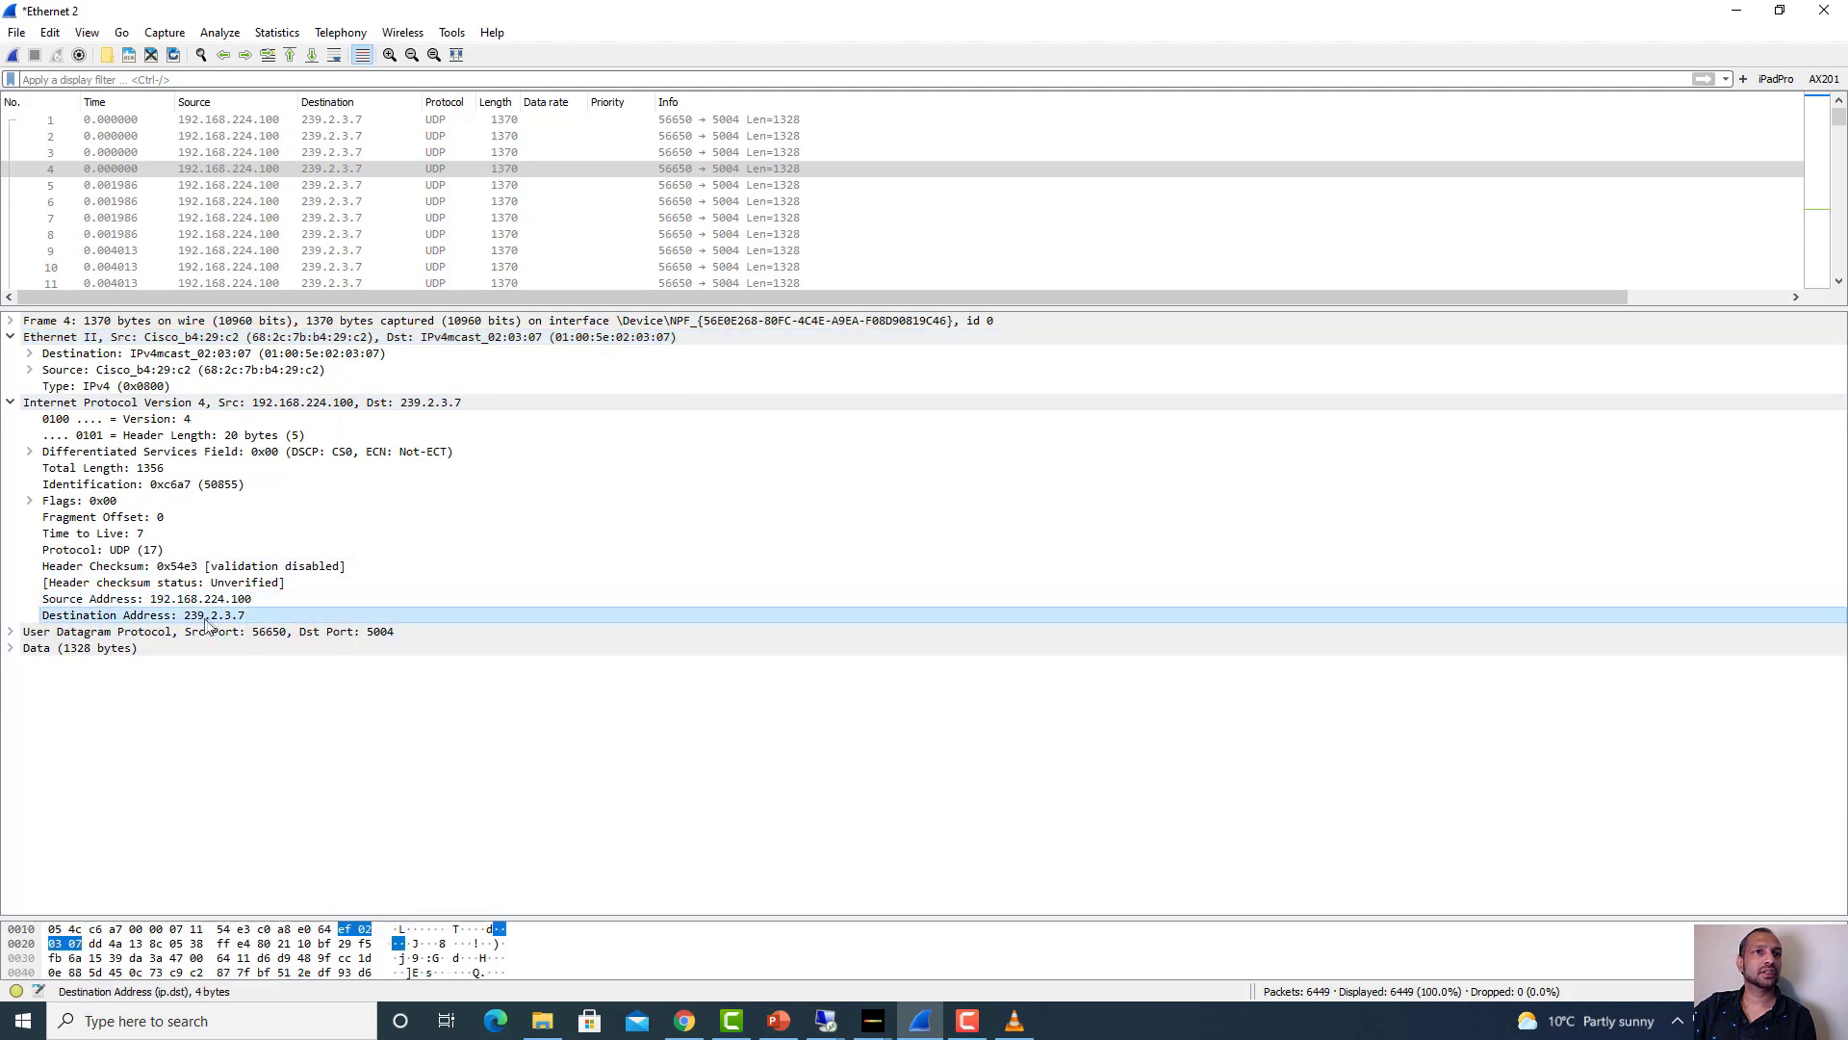
left_click(235, 601)
left_click(235, 616)
left_click(237, 600)
left_click(235, 616)
left_click(483, 338)
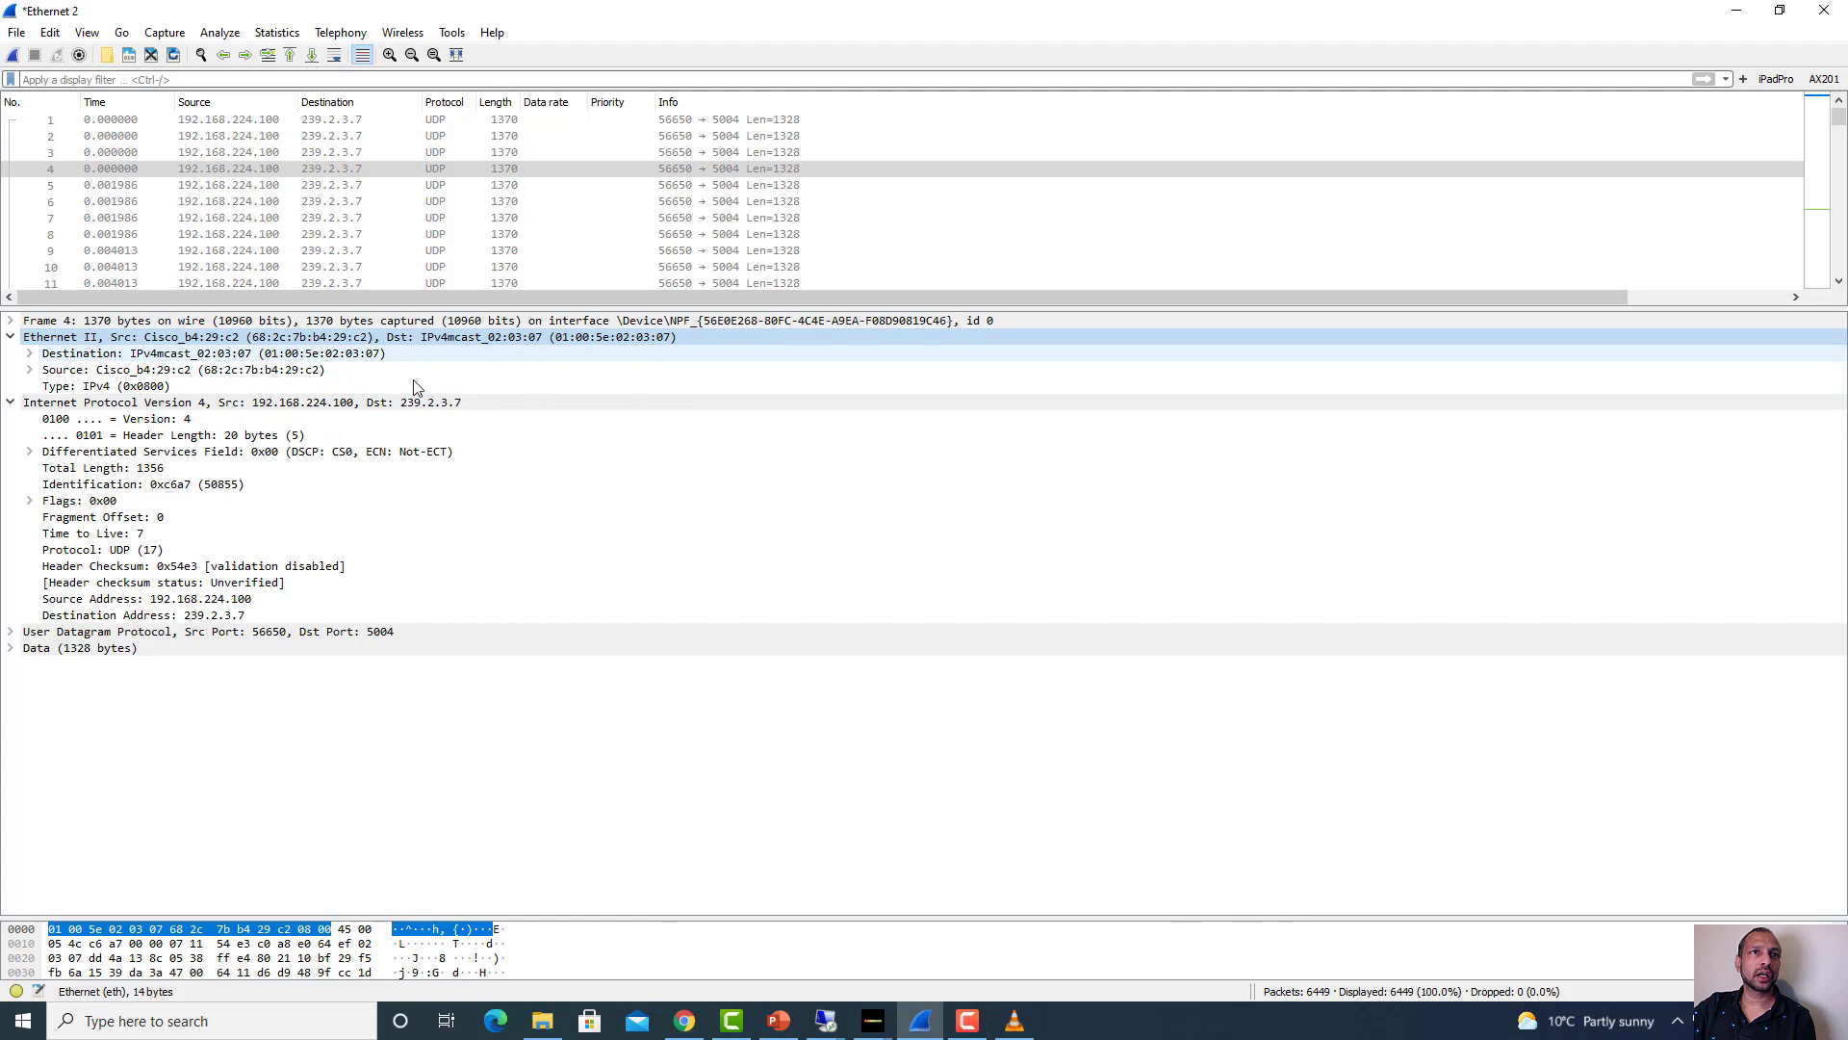
Switch to Chrome and reload the H2504 controller's Multicast Groups page to check the FlexConnect multicast media stream clients
left_click(685, 1022)
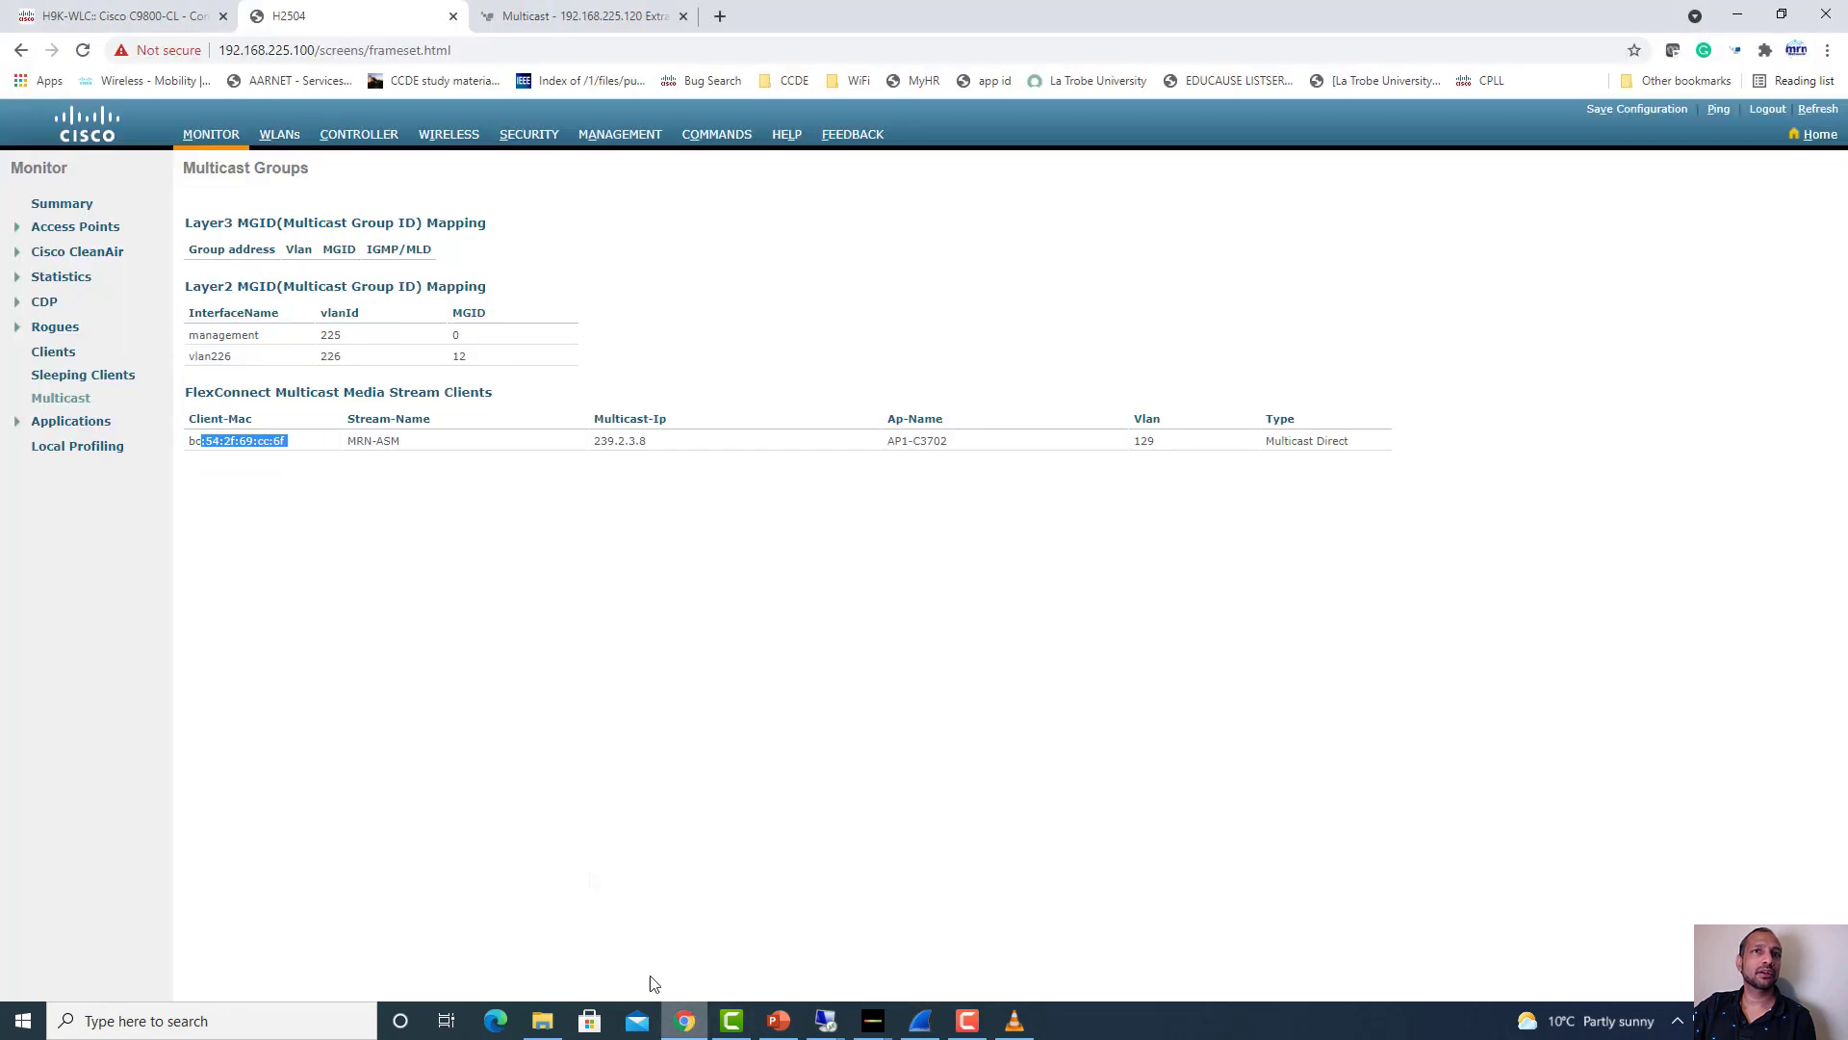
left_click(223, 147)
left_click(61, 400)
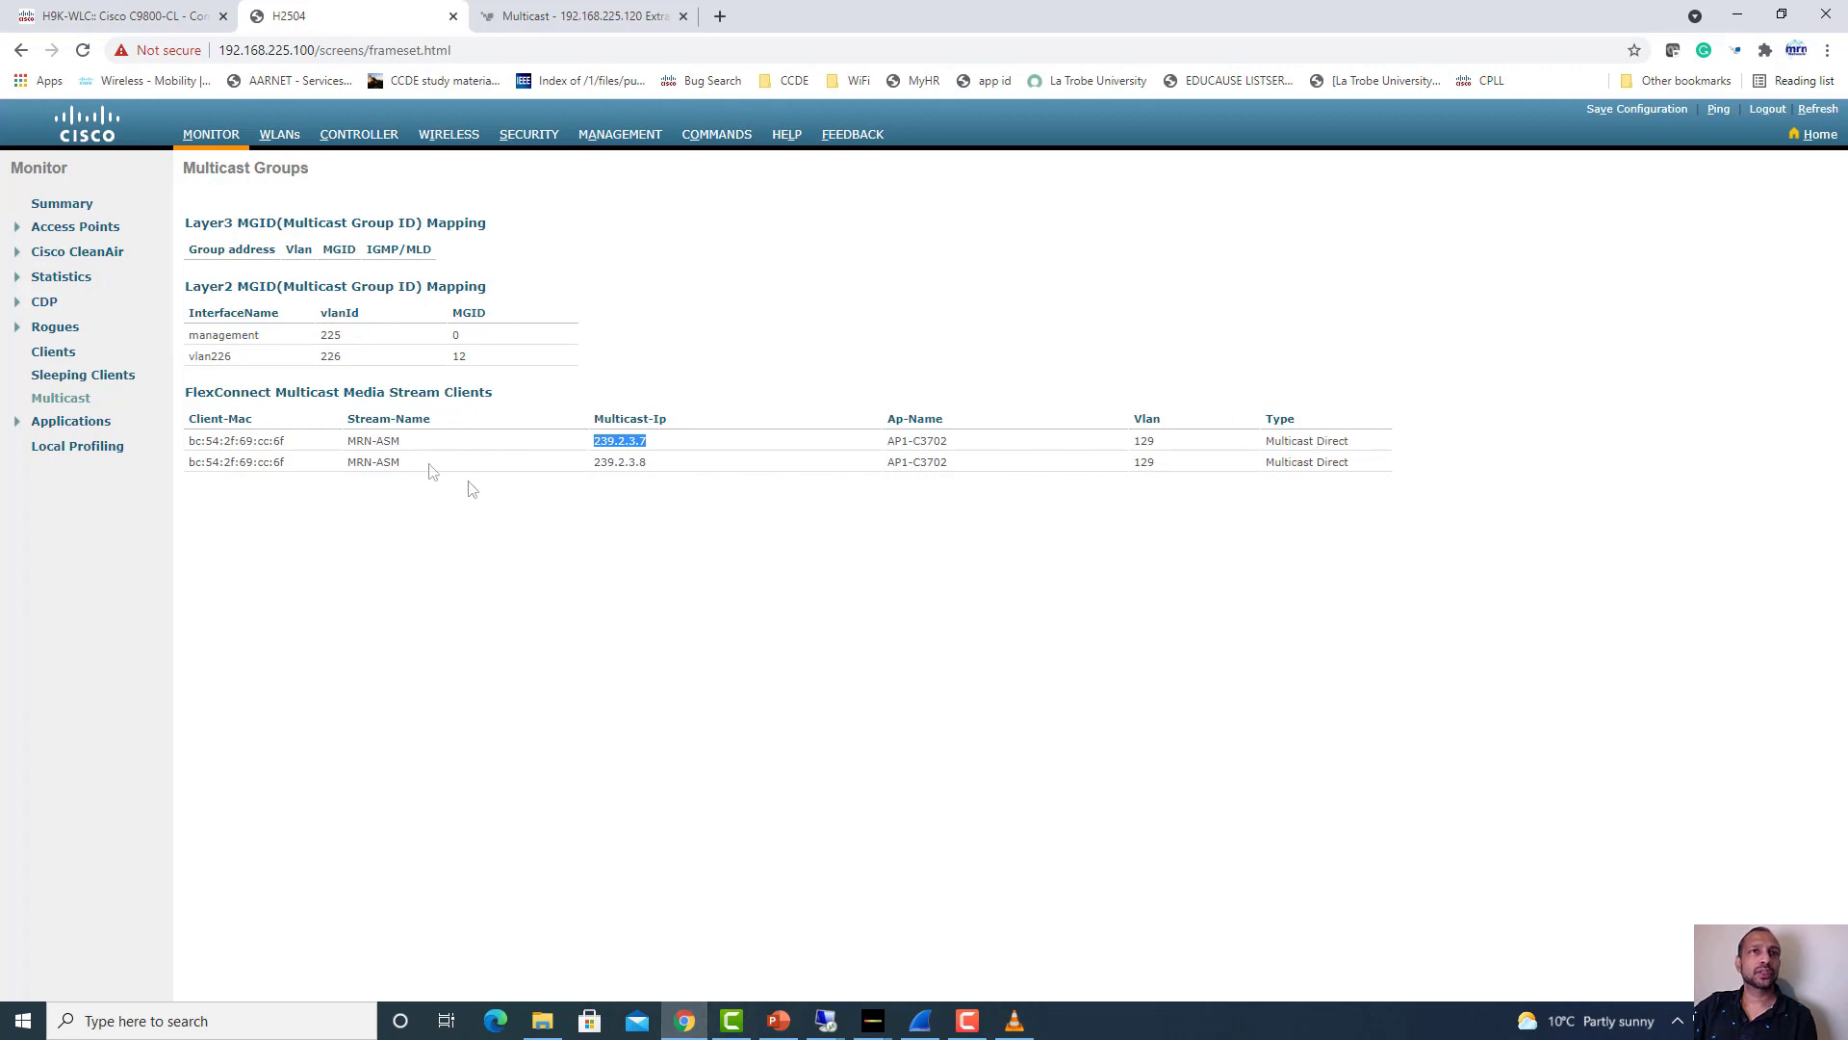
Switch to the 192.168.129.109 remote desktop and list the options of "show flexconnect media-stream client" in the H2504 session
left_click(824, 1020)
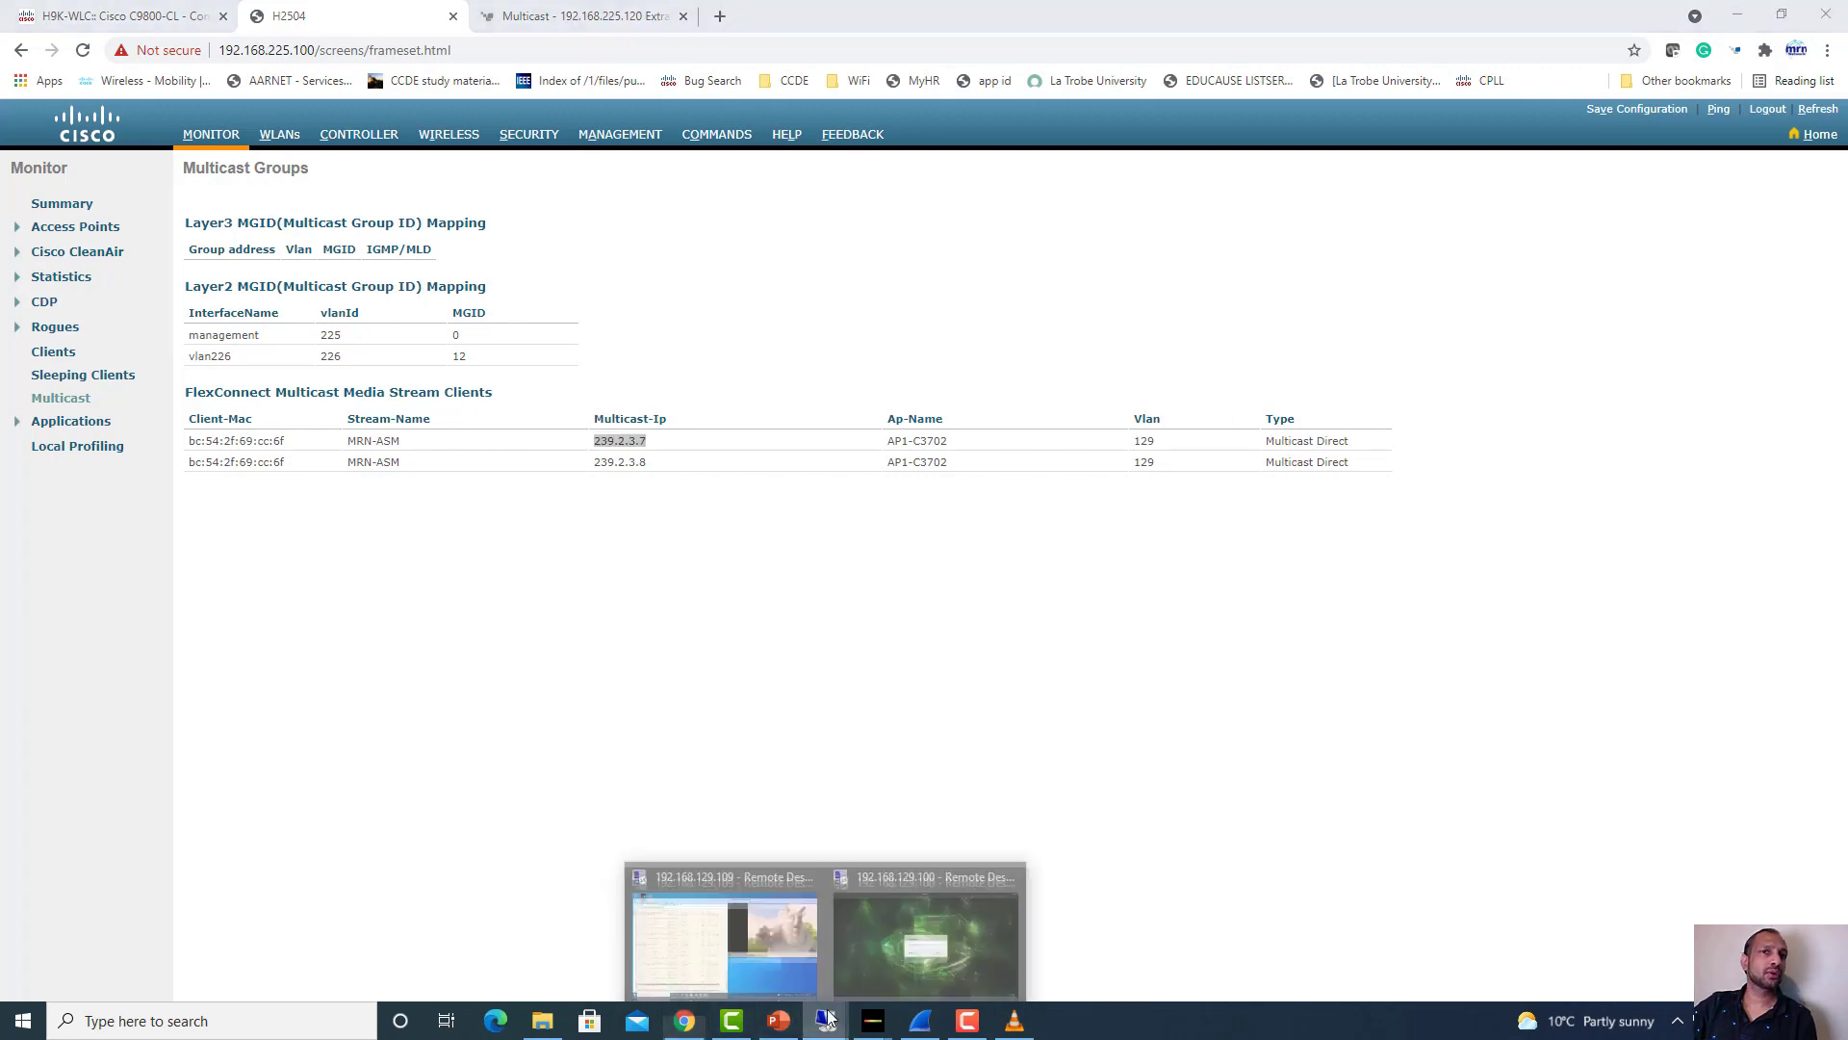
left_click(707, 960)
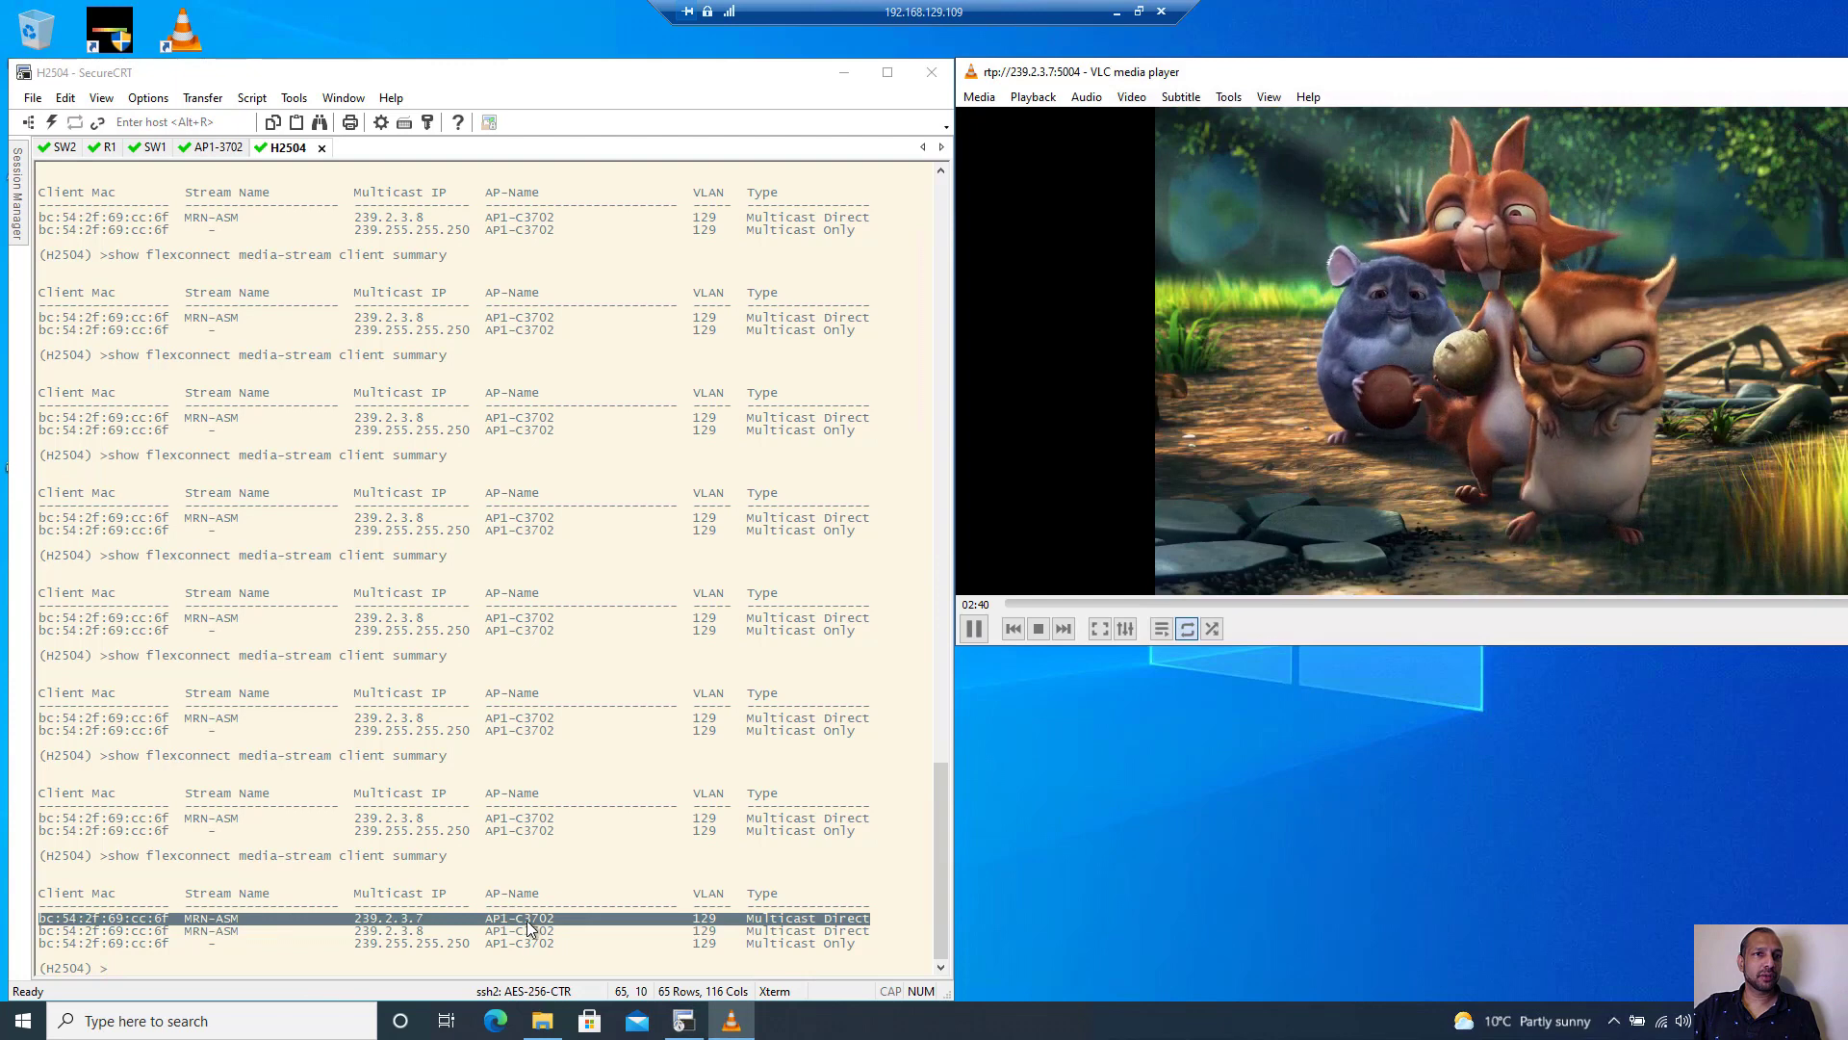
left_click(528, 962)
key("Up")
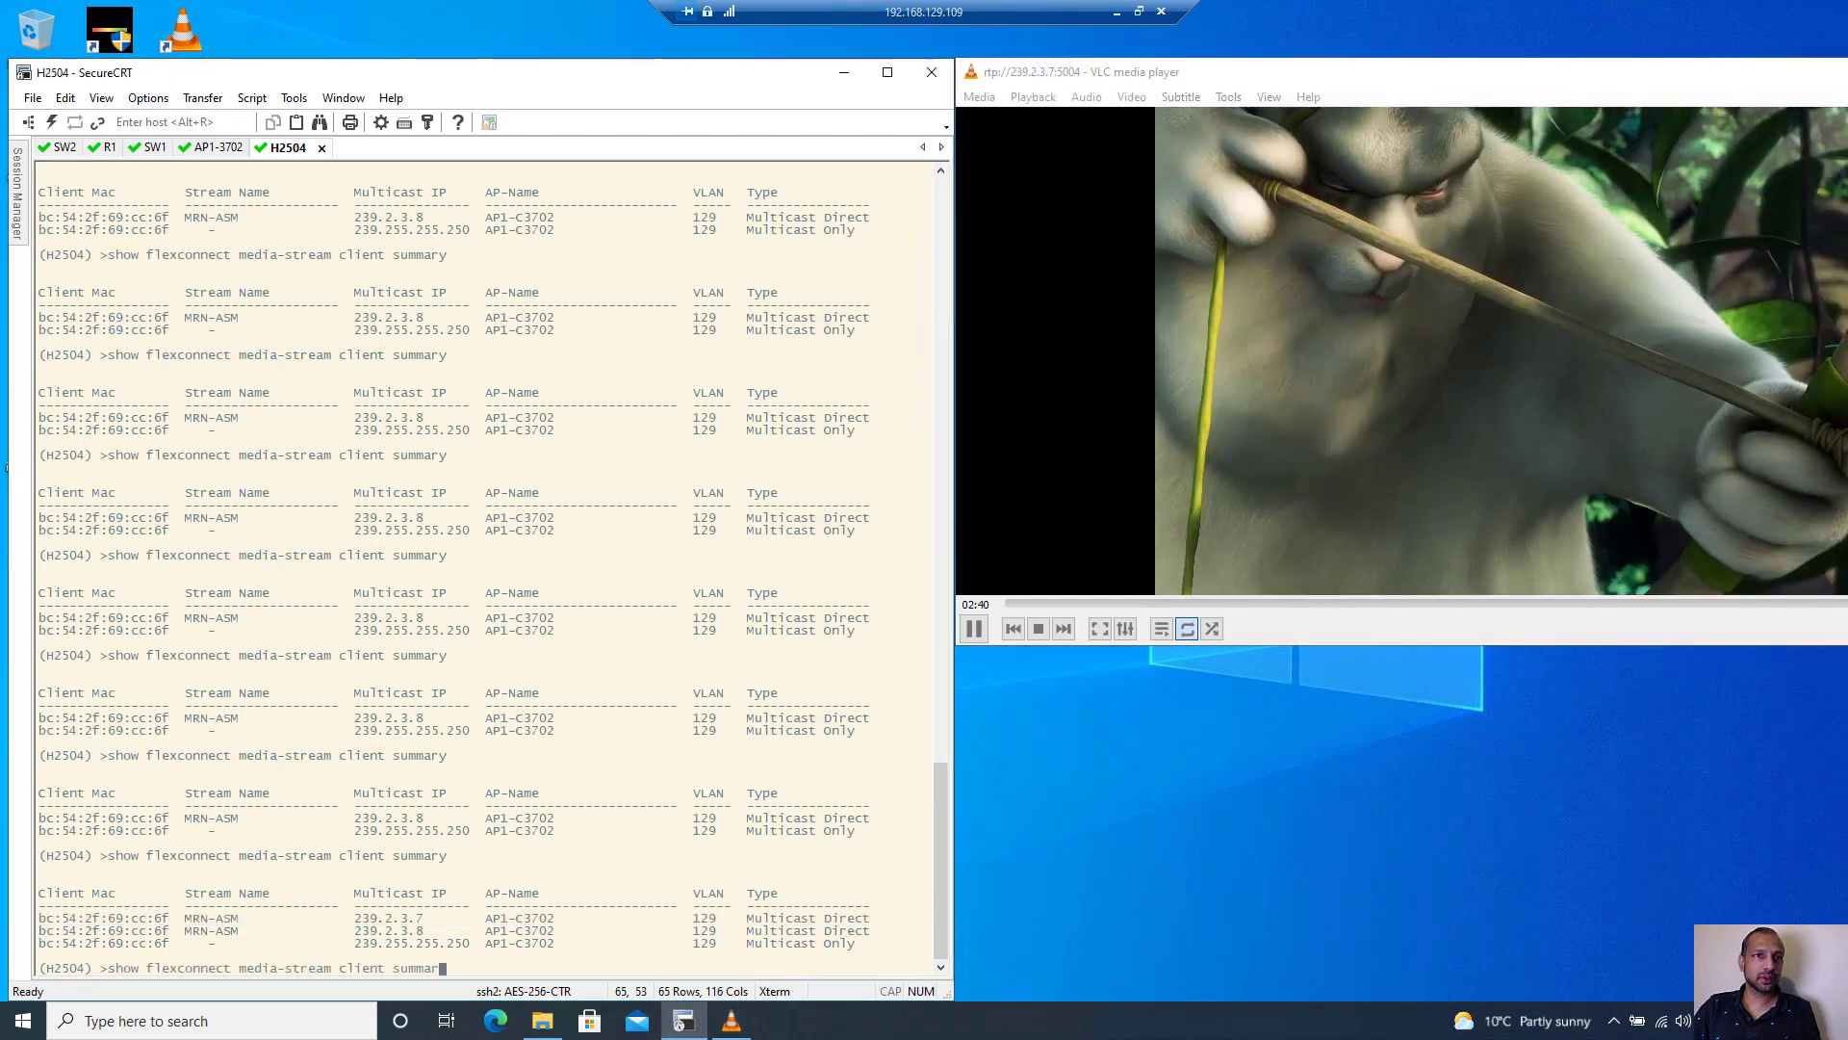
key("BackSpace")
key("BackSpace")
key("BackSpace")
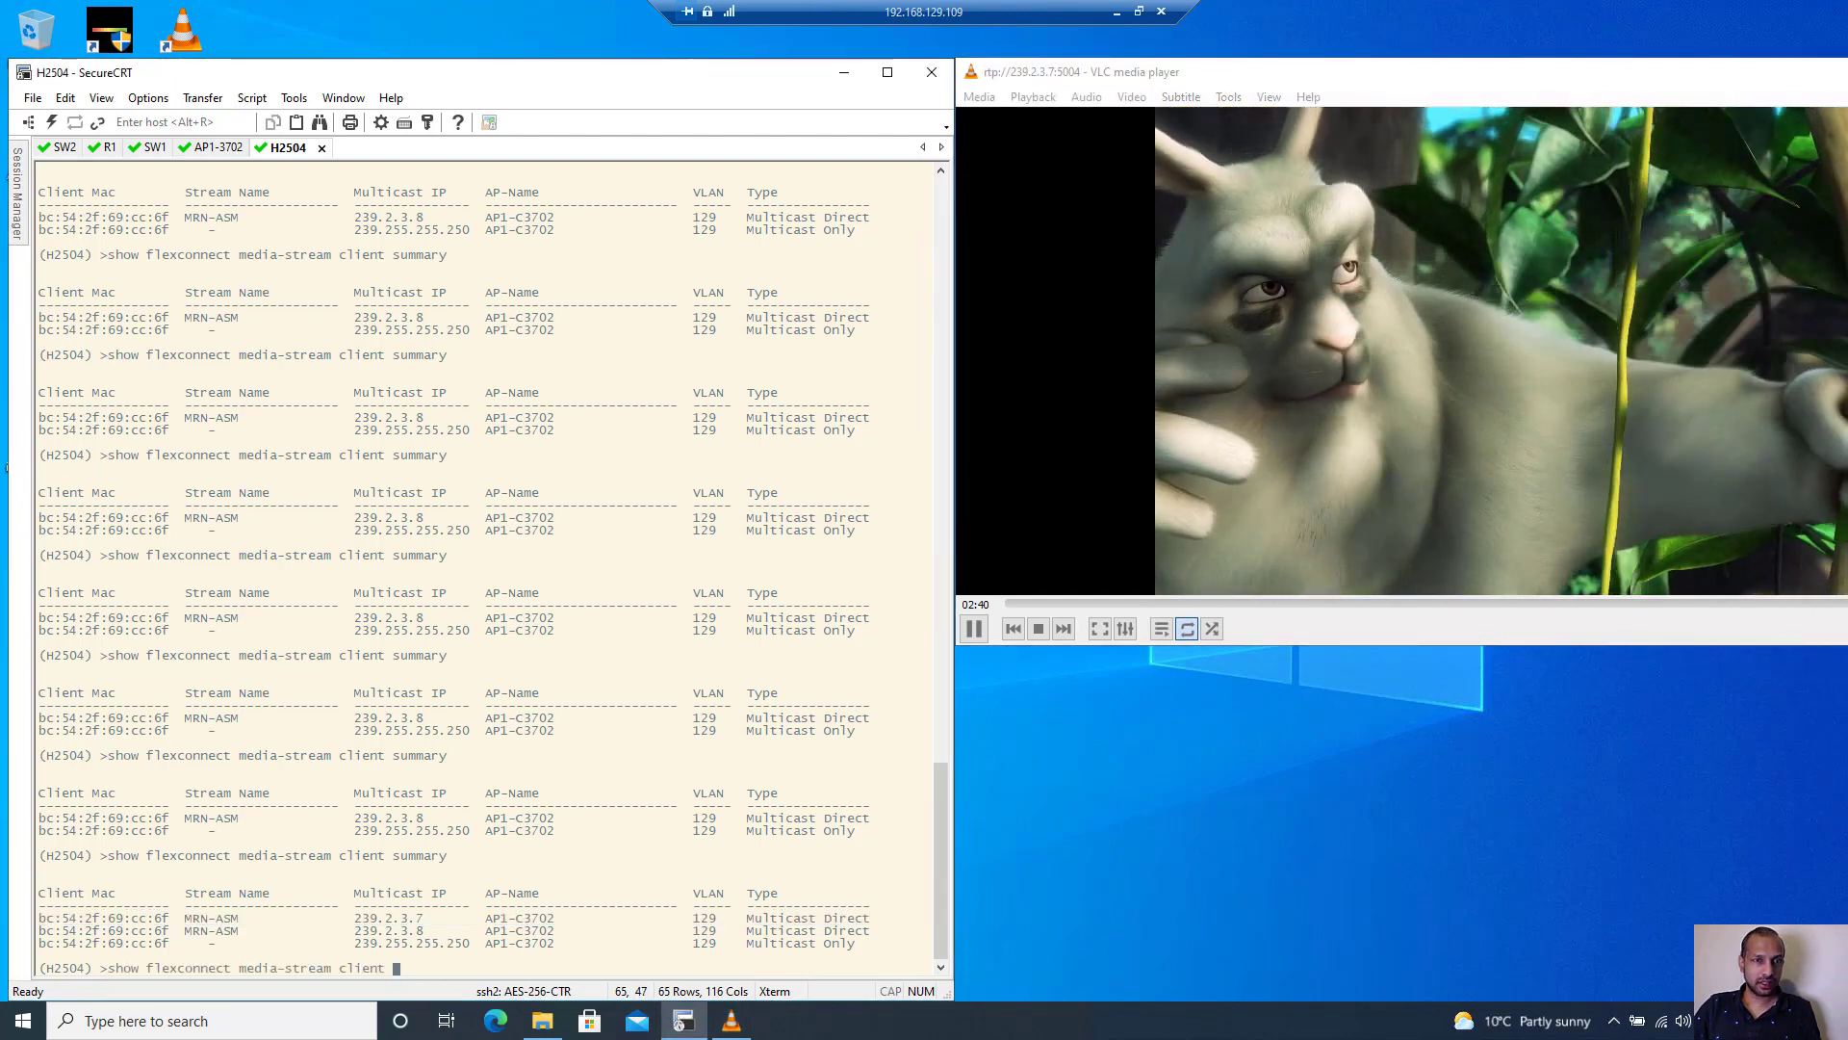
type("?")
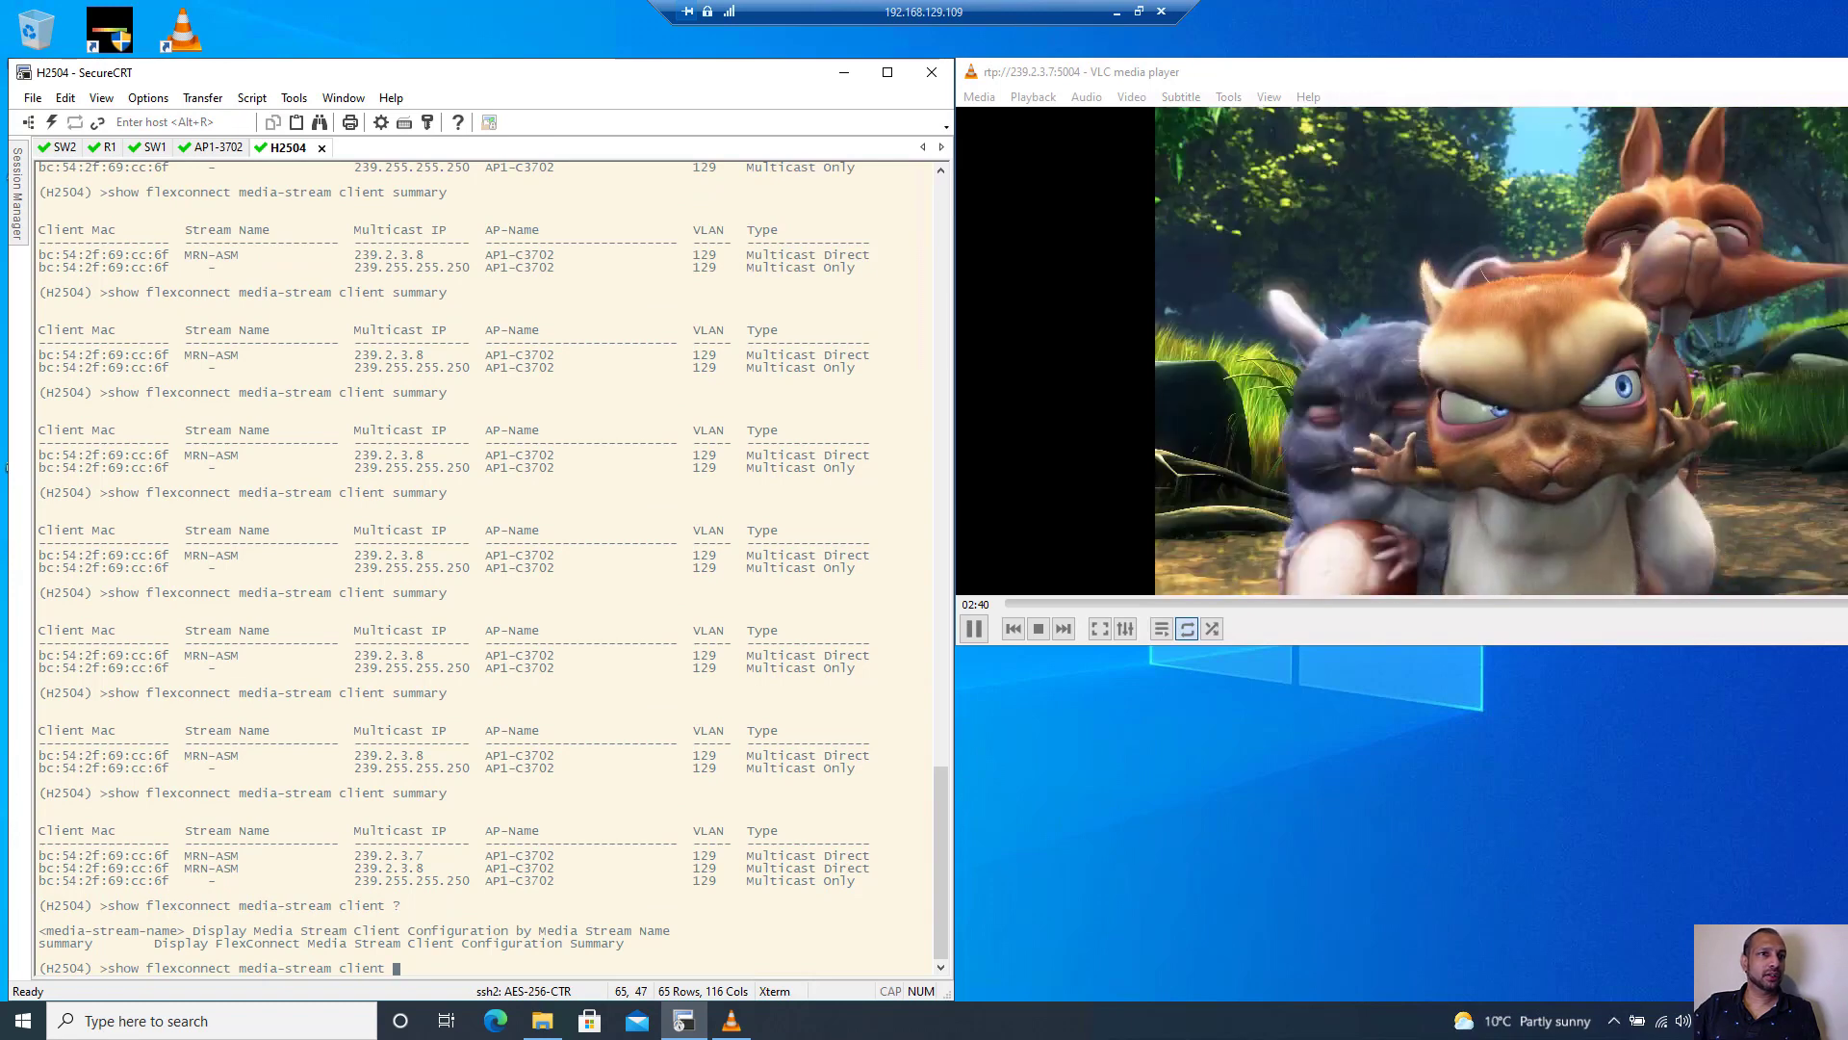
Run "show flexconnect media-stream client MRN-ASM" and examine the client entries for 239.2.3.7 and 239.2.3.8
left_click_drag(234, 855, 235, 852)
right_click(235, 855)
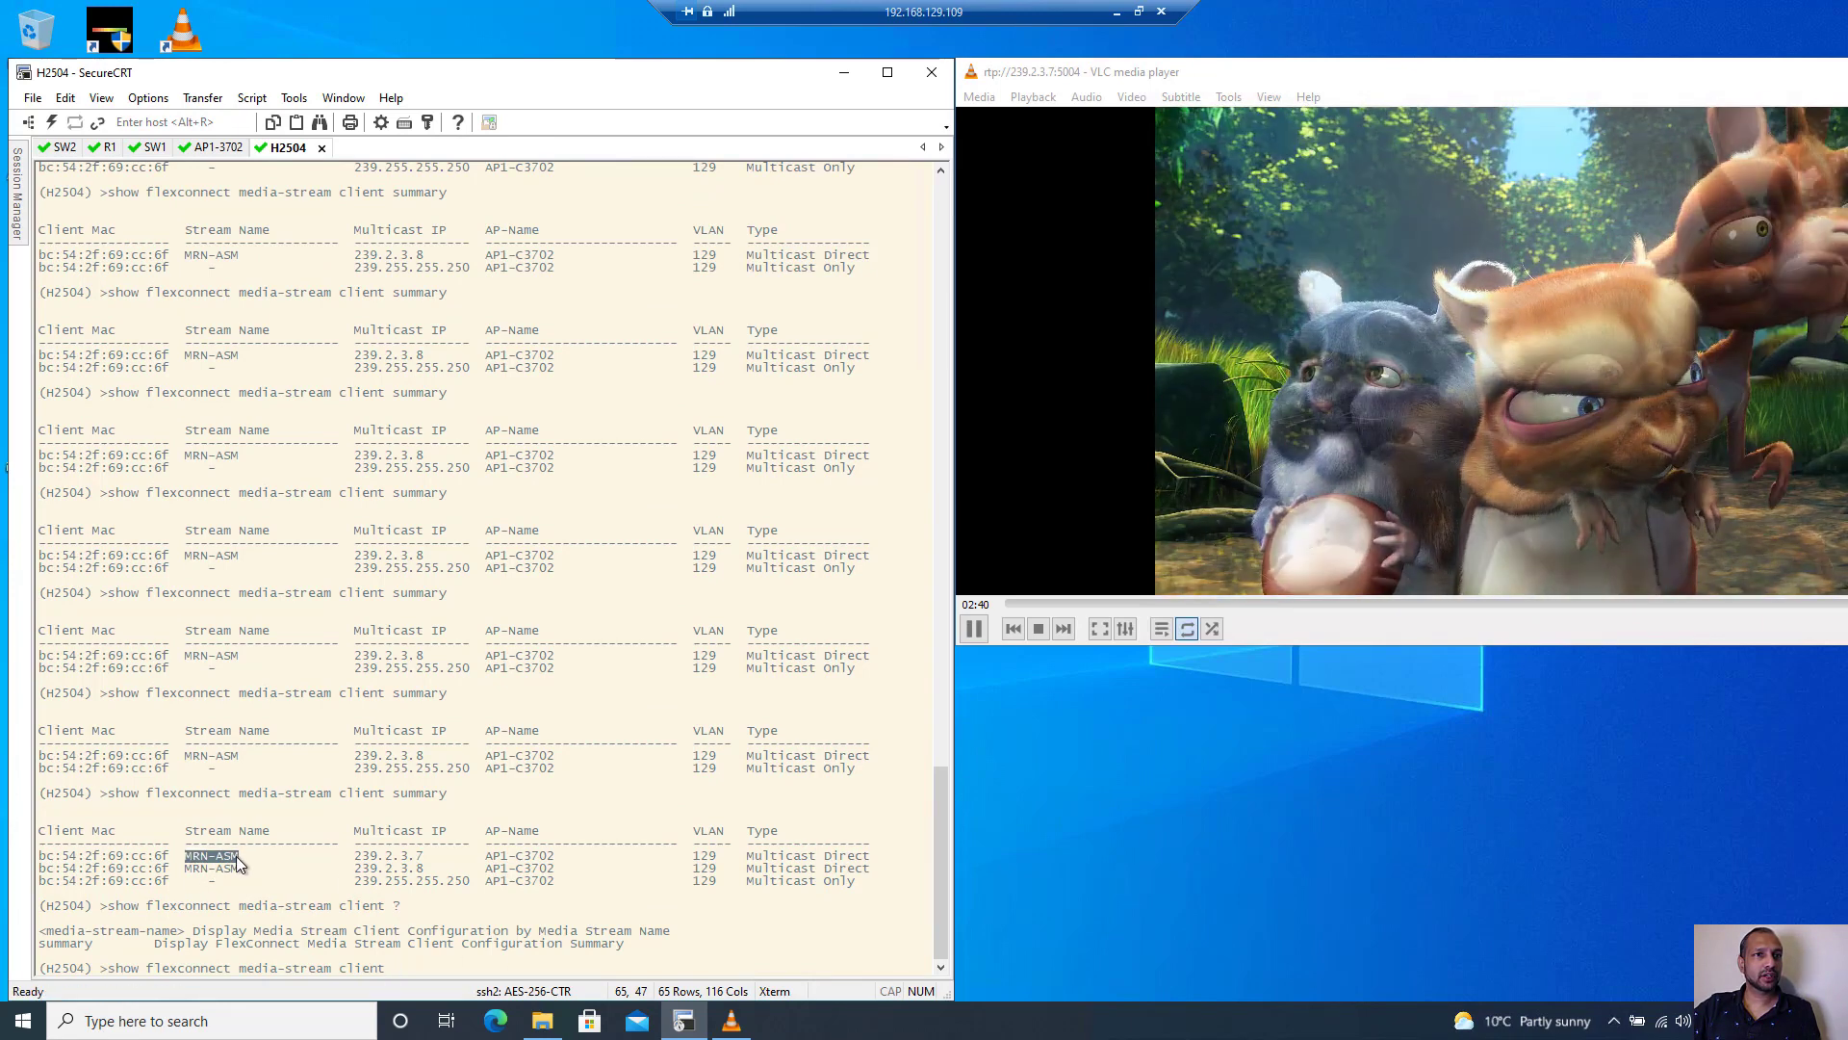
key("Return")
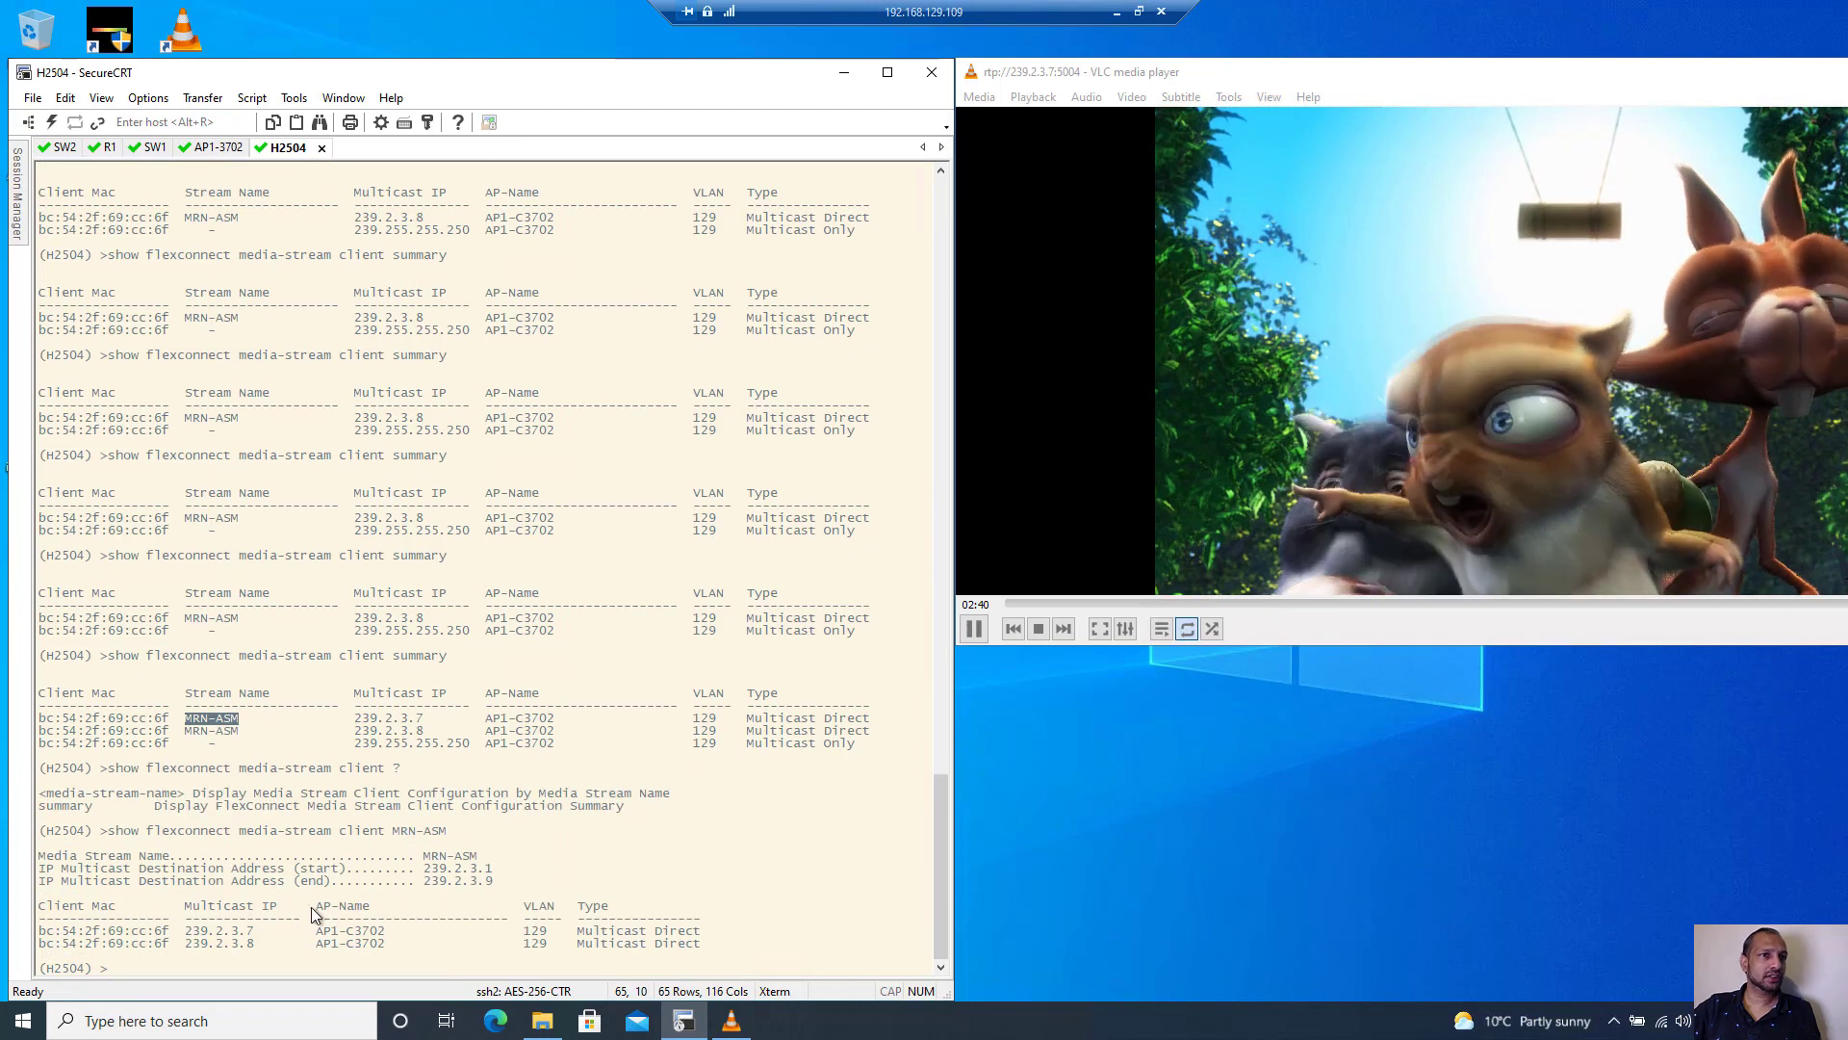
left_click_drag(66, 938, 701, 950)
left_click(164, 963)
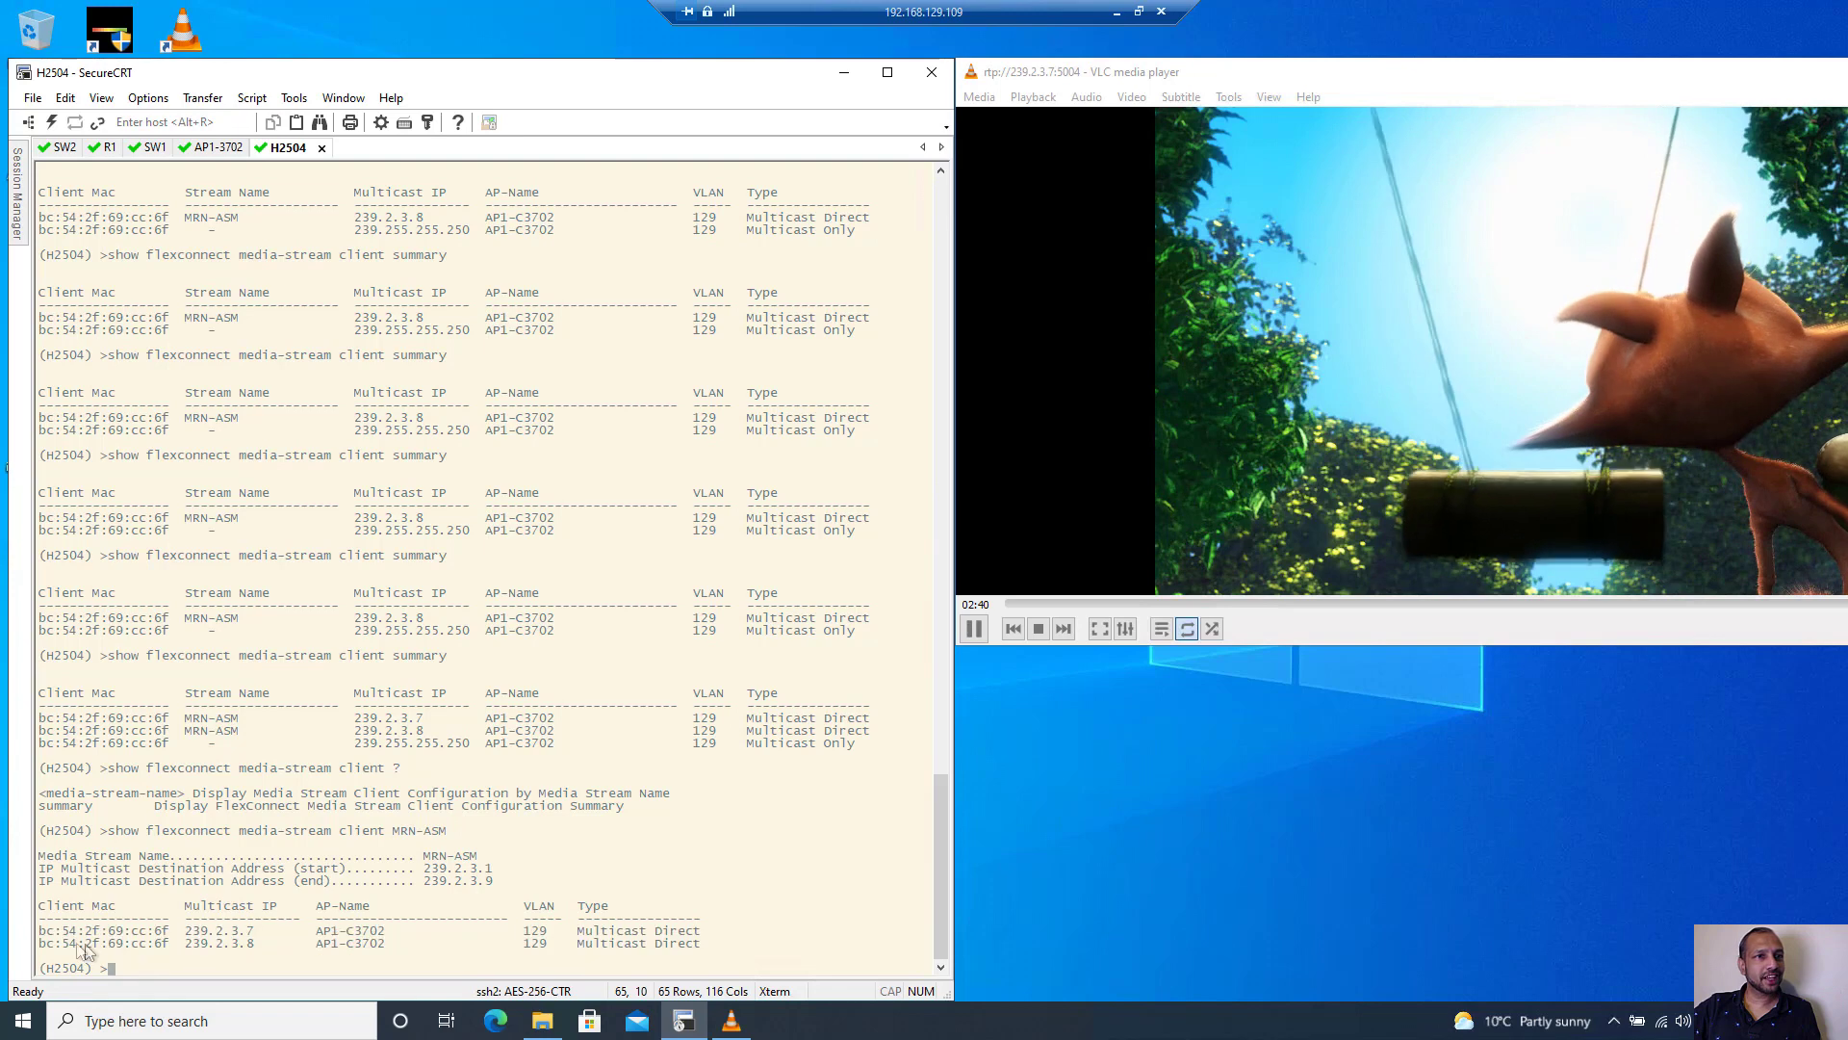
left_click_drag(44, 950, 707, 955)
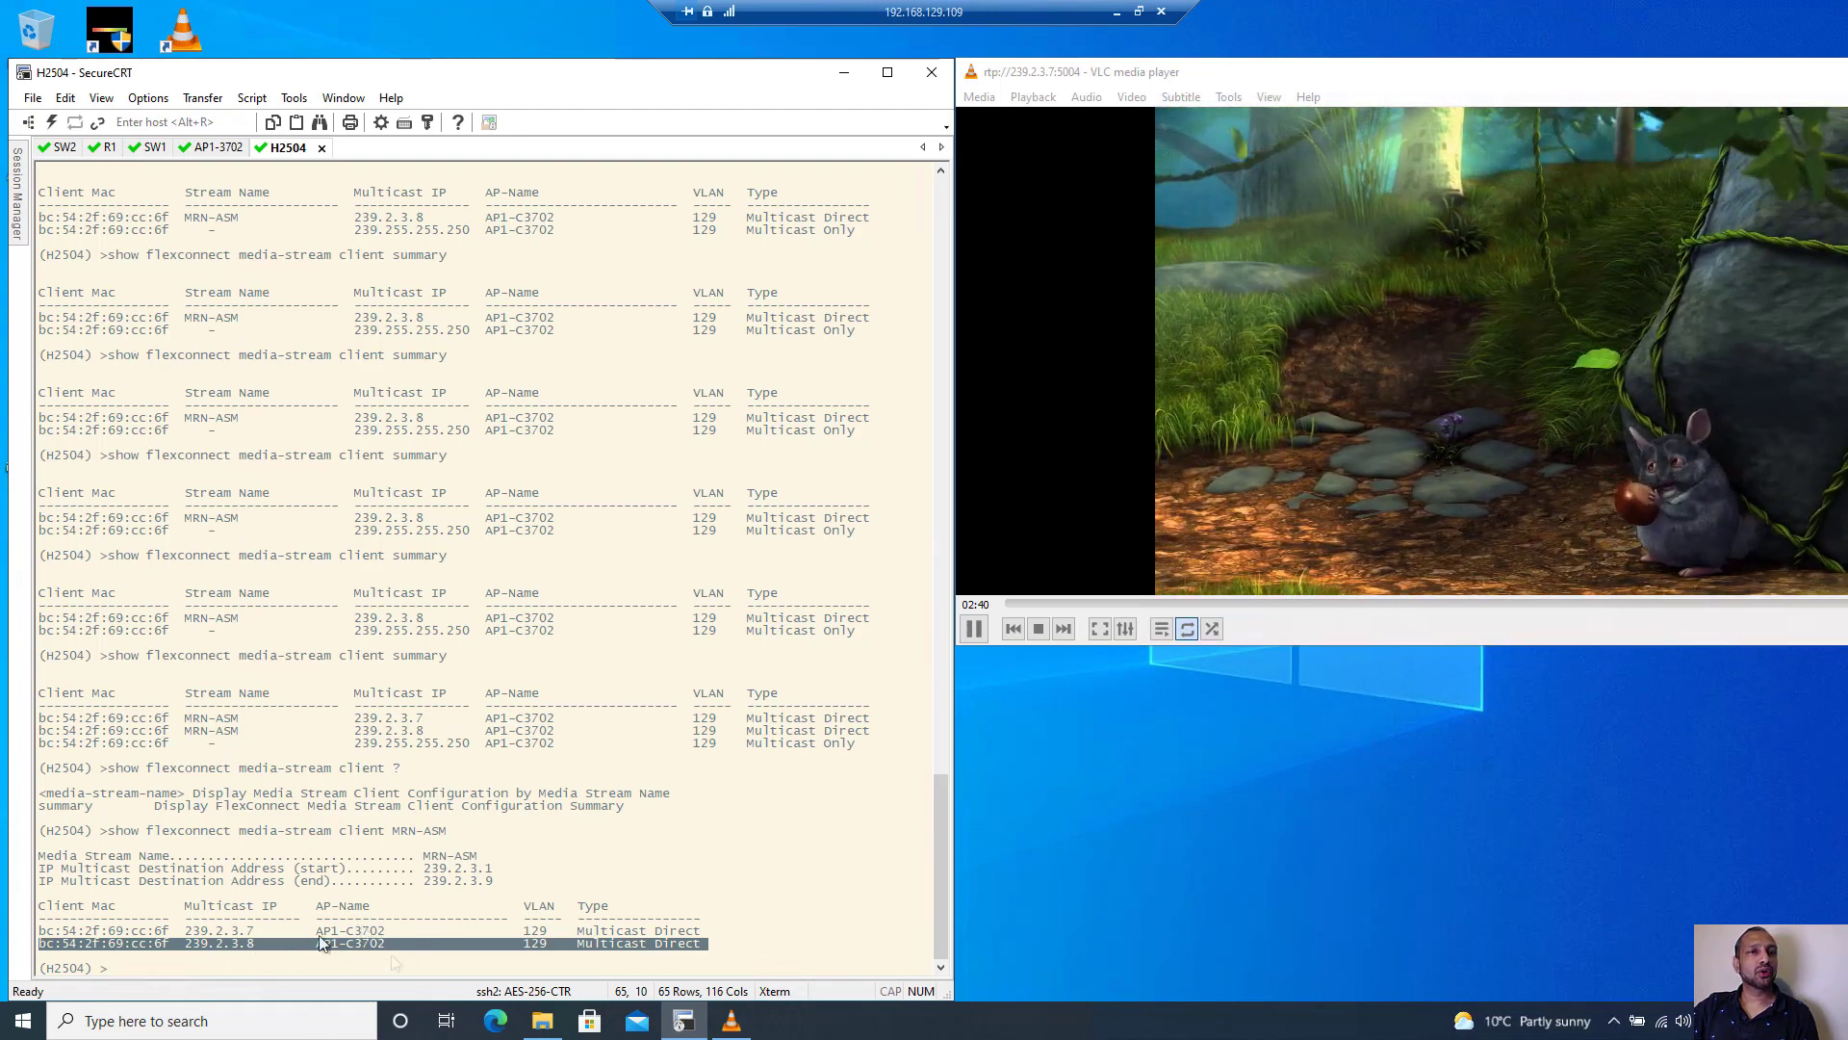
In the AP1-3702 session, list the options of "show capwap mcast" and of its flexconnect keyword
left_click(222, 154)
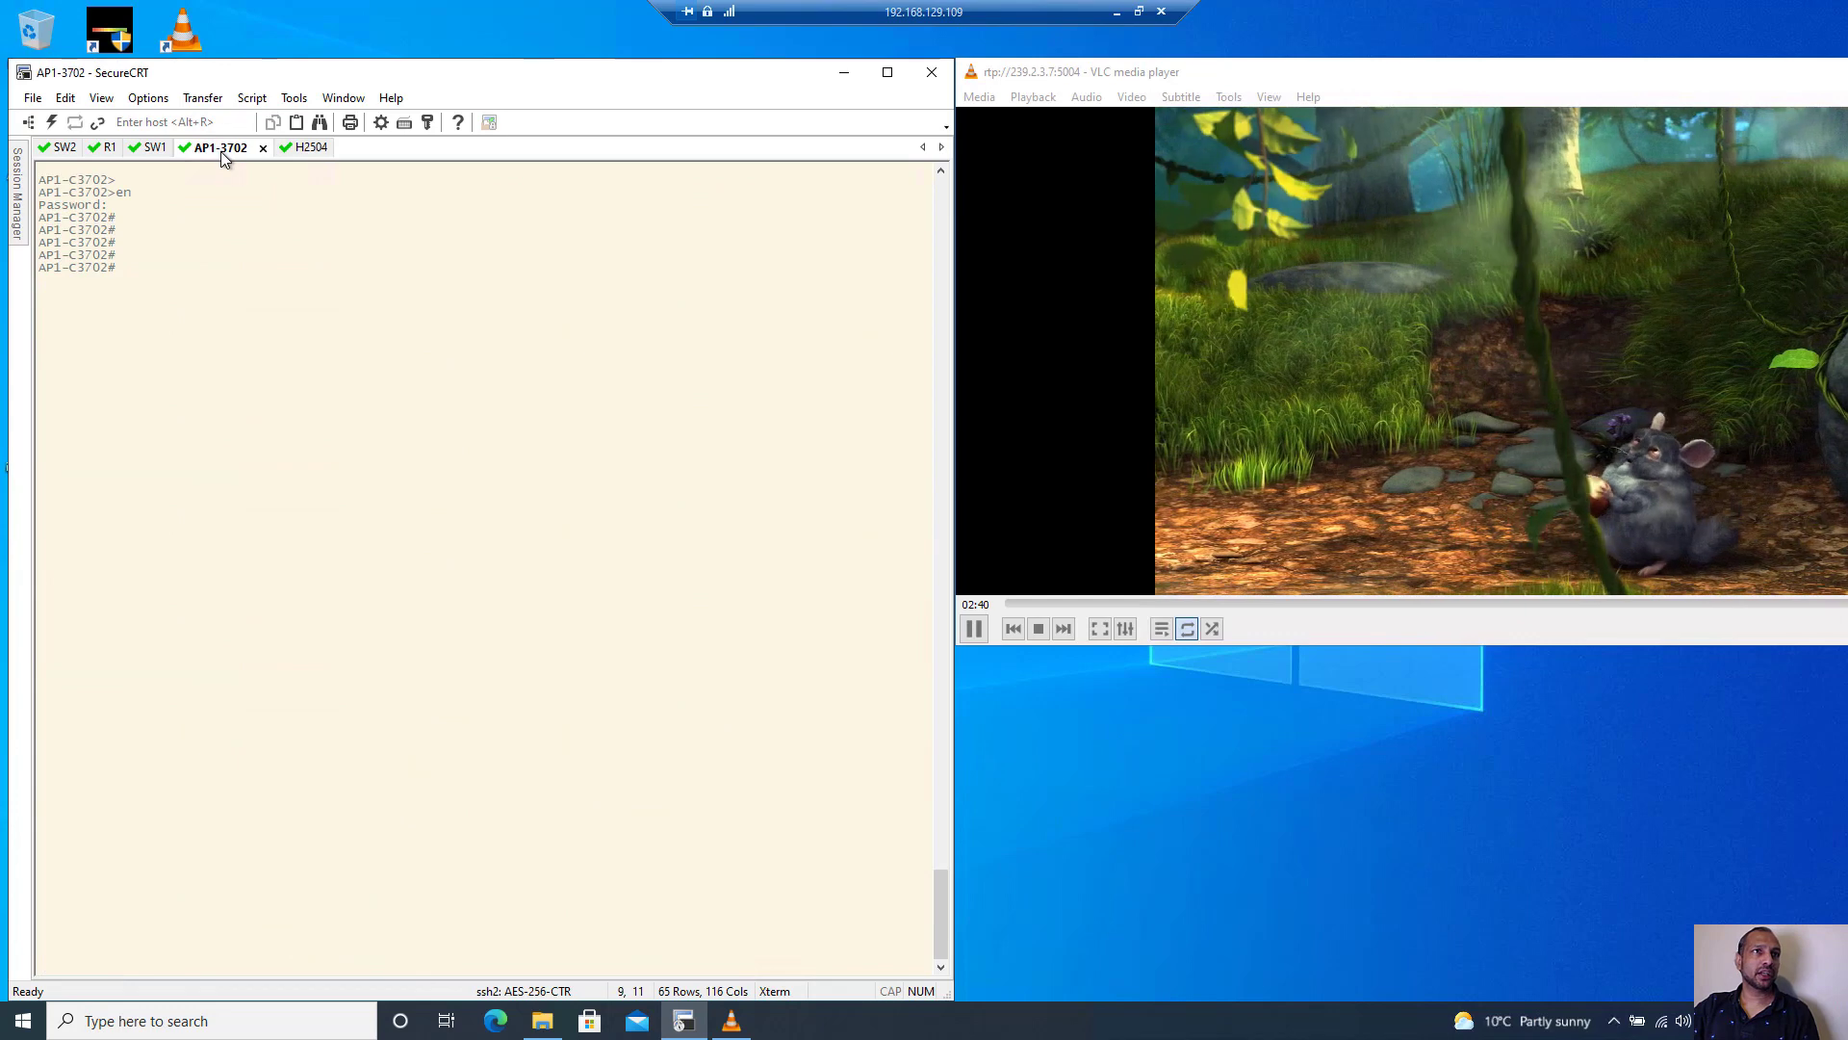
key("Return")
key("Return")
key("Return")
key("Return")
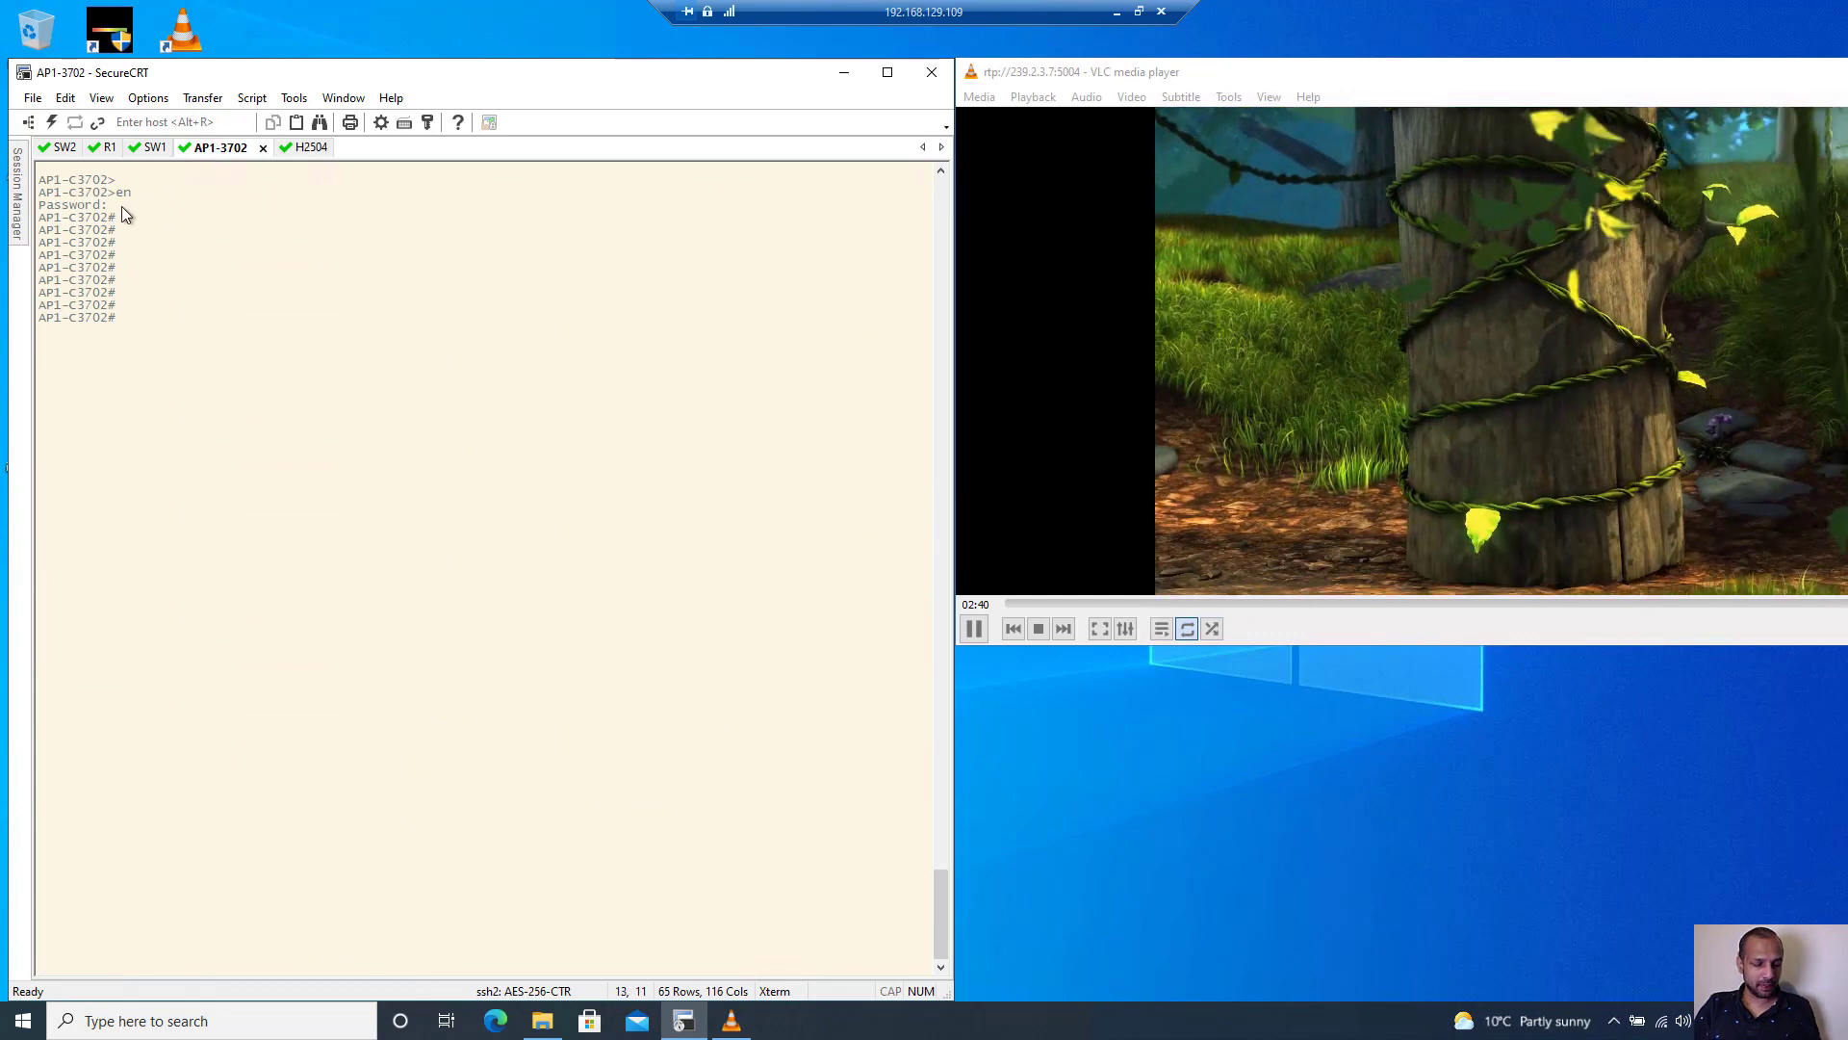
type("show capw")
key("Tab")
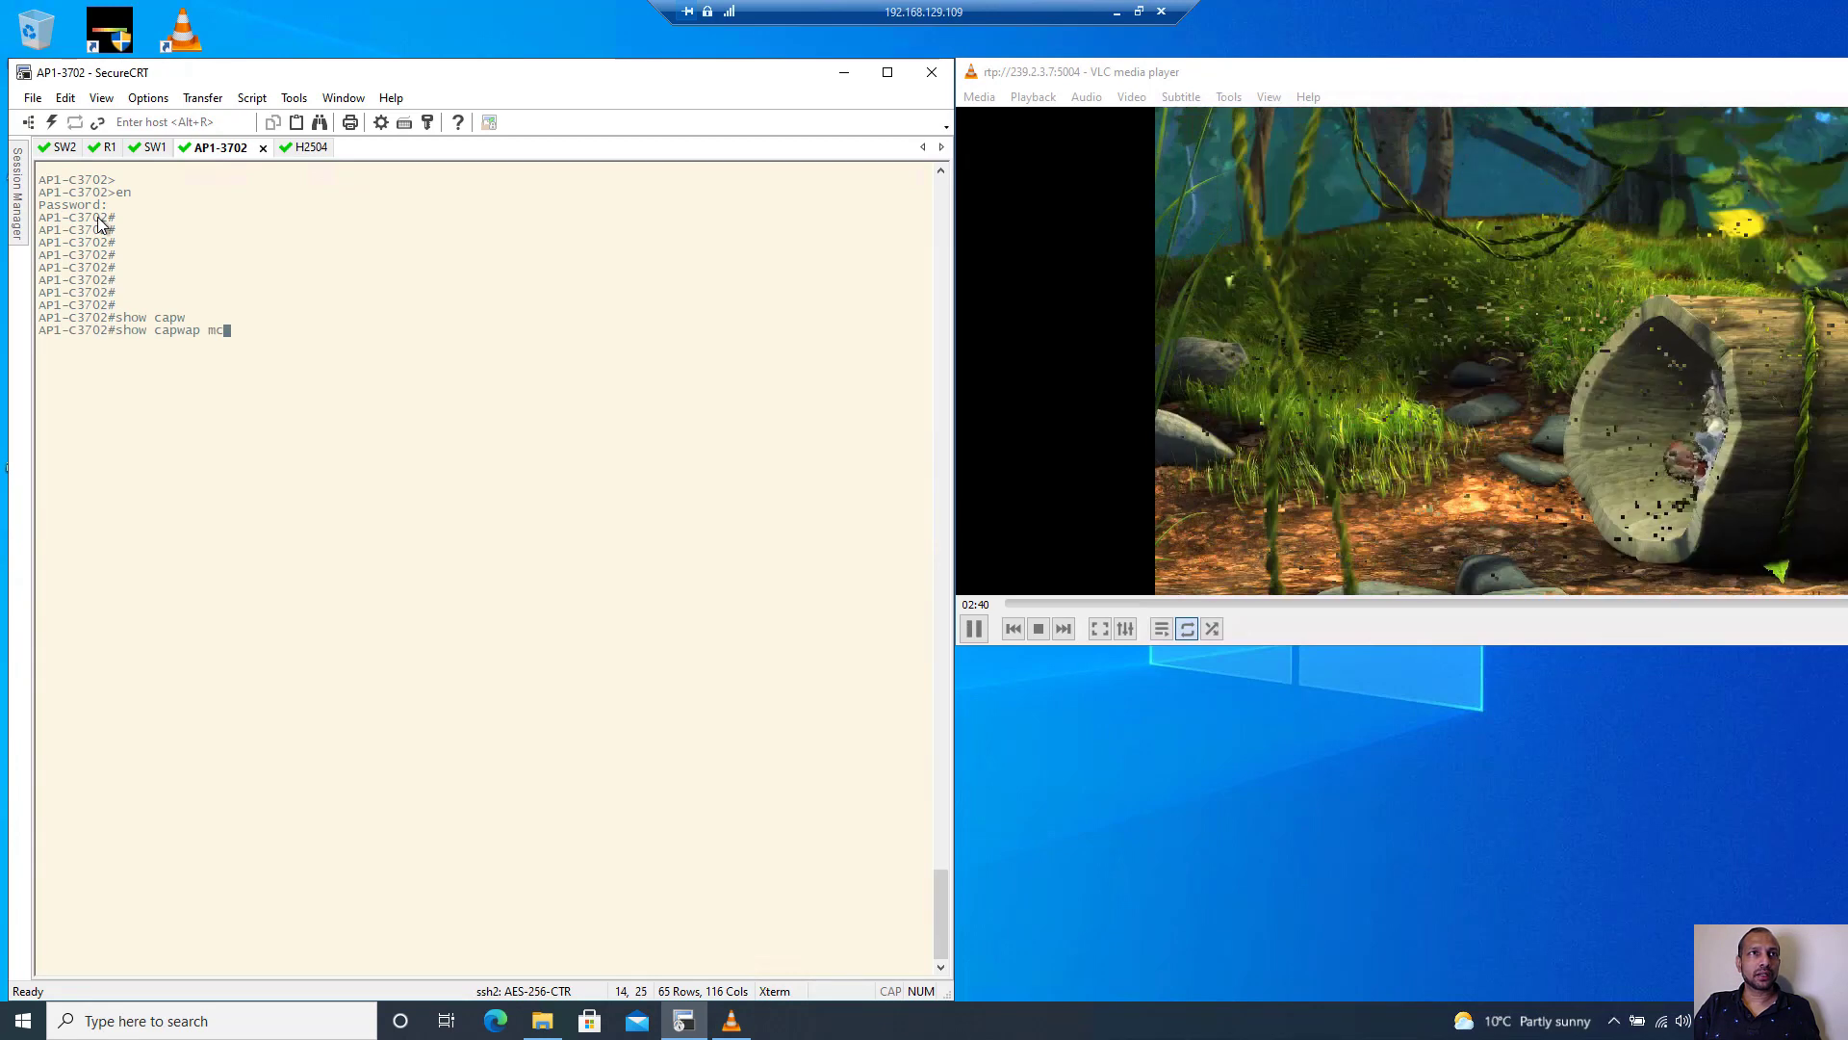
type("?")
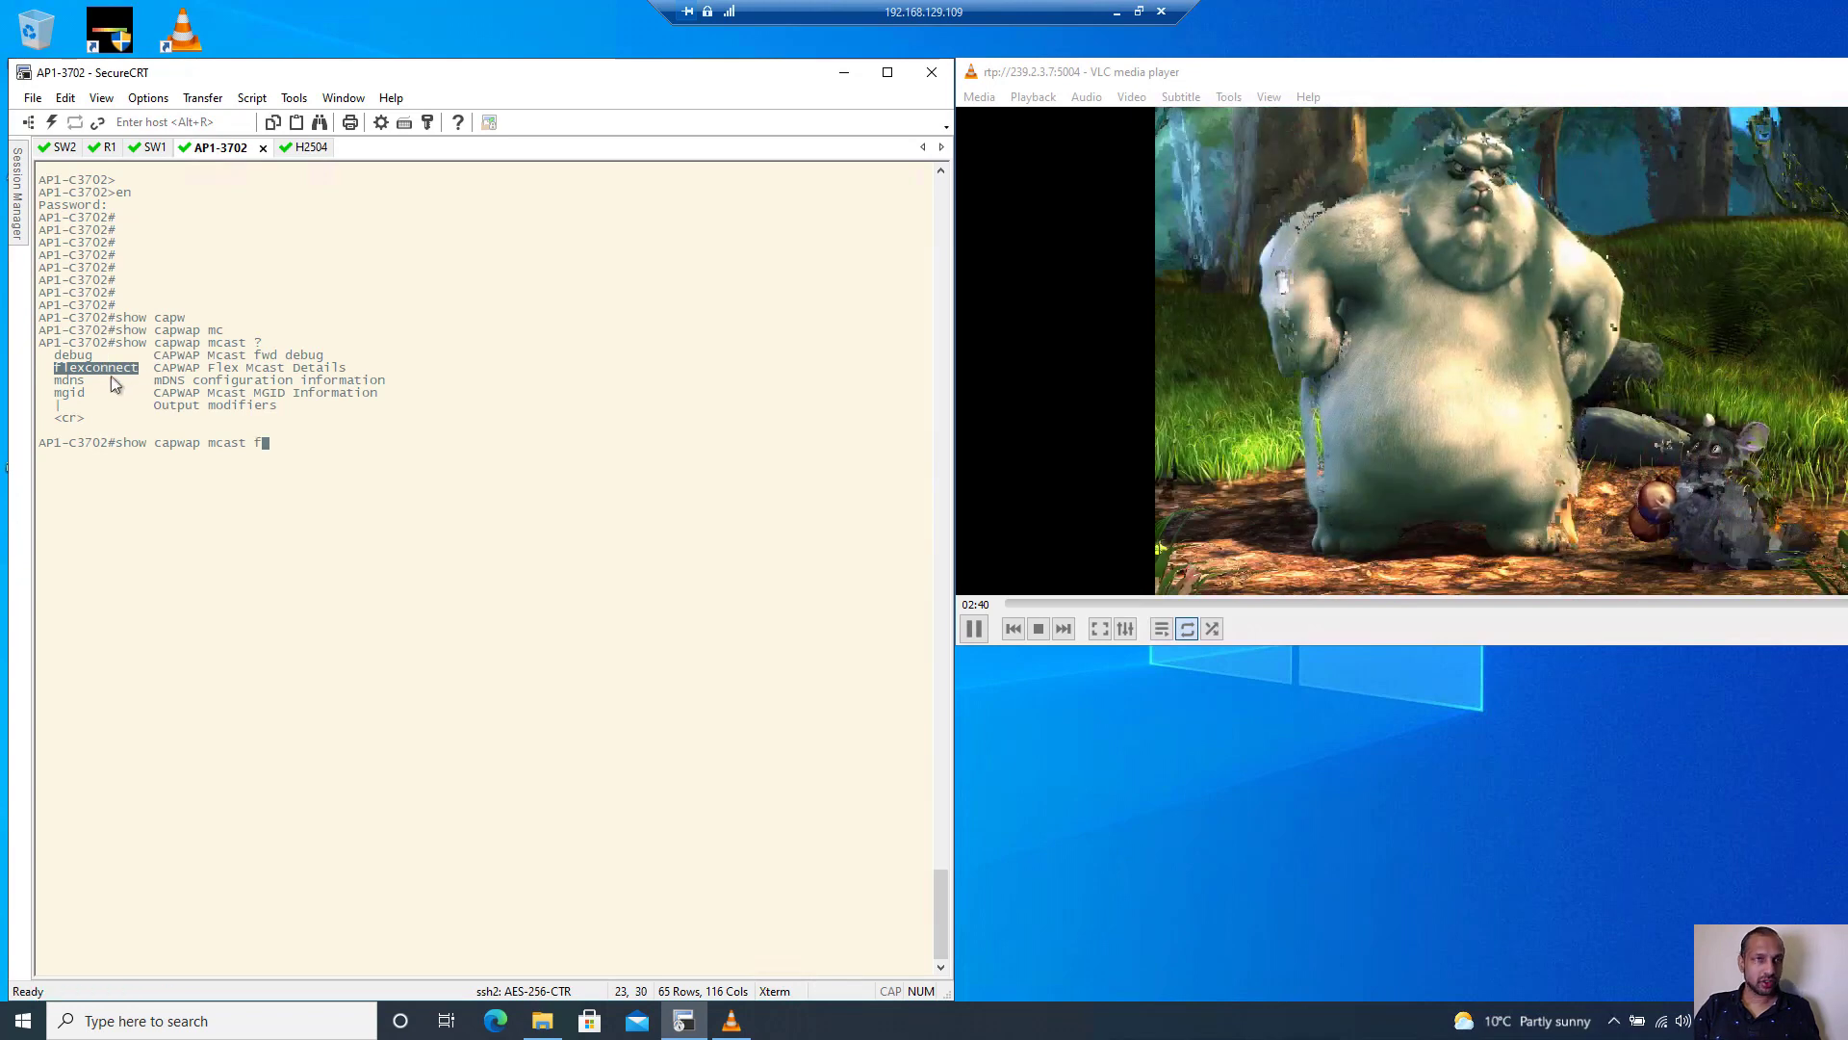
type("?")
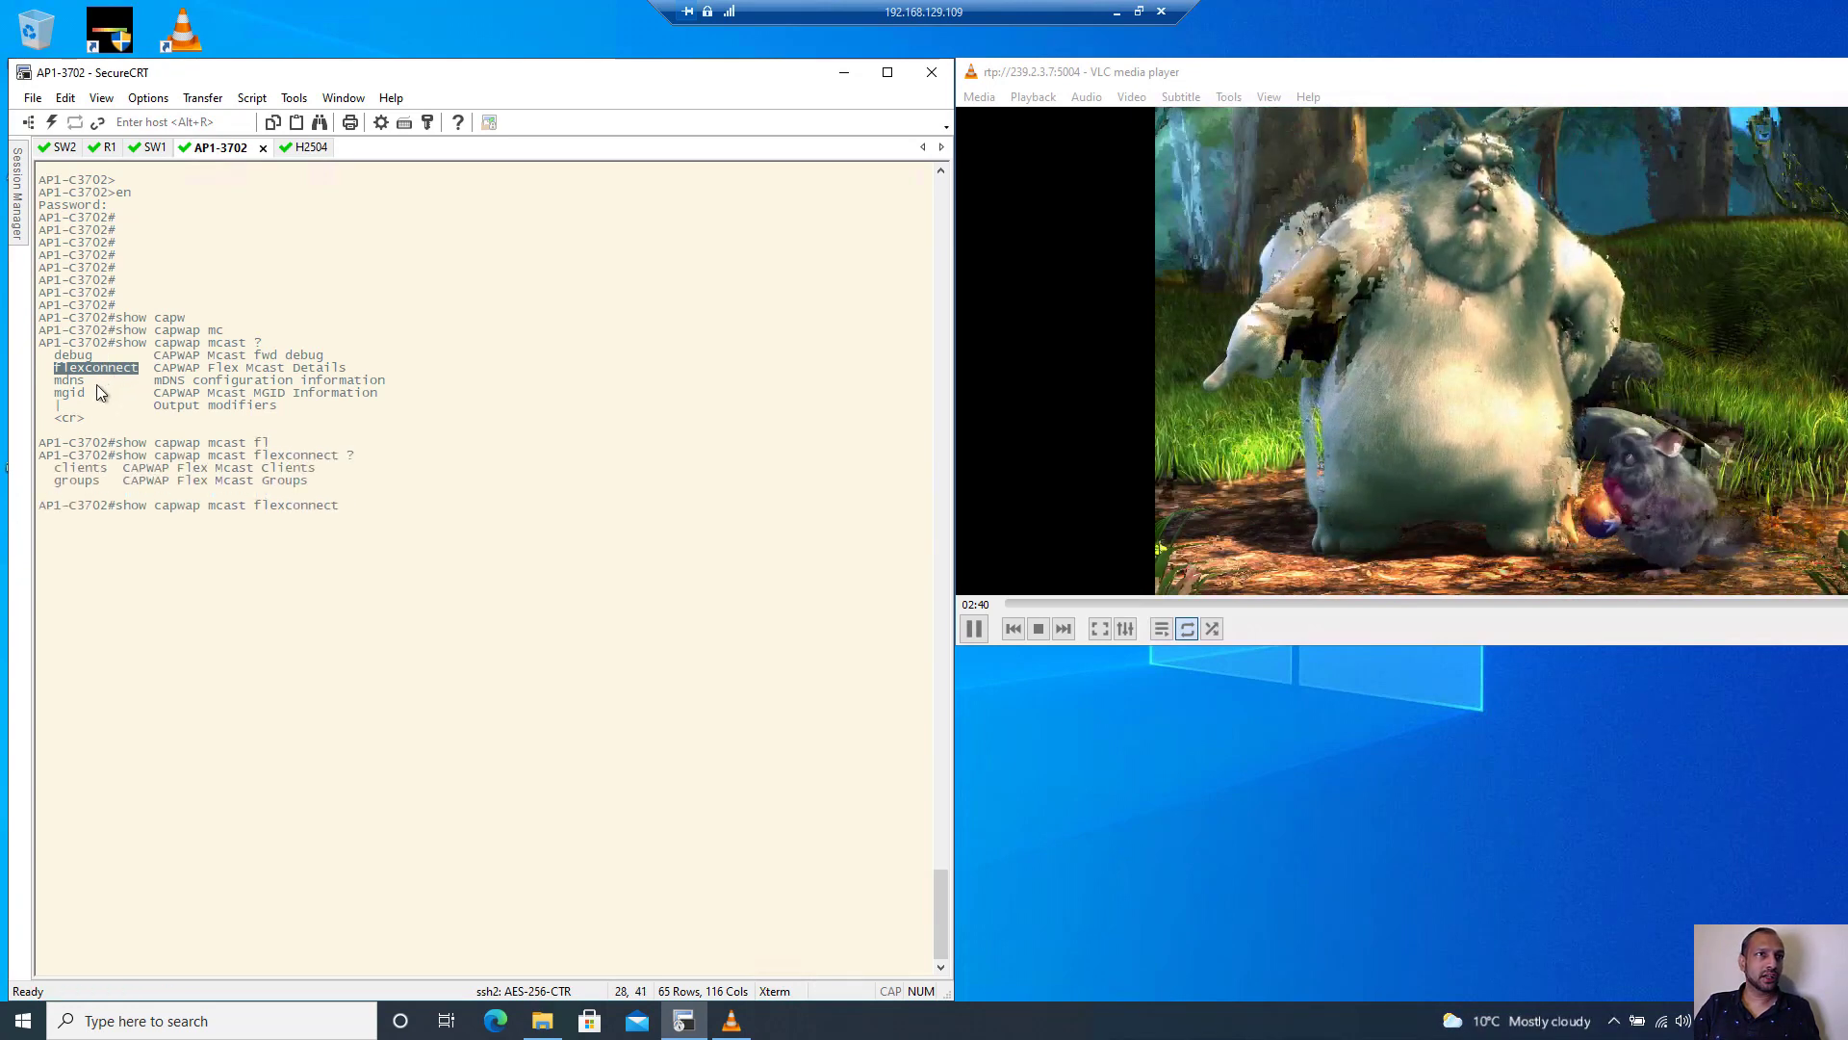
Run "show capwap mcast flexconnect clients" on the access point after checking its remaining options
type("cli")
key("Tab")
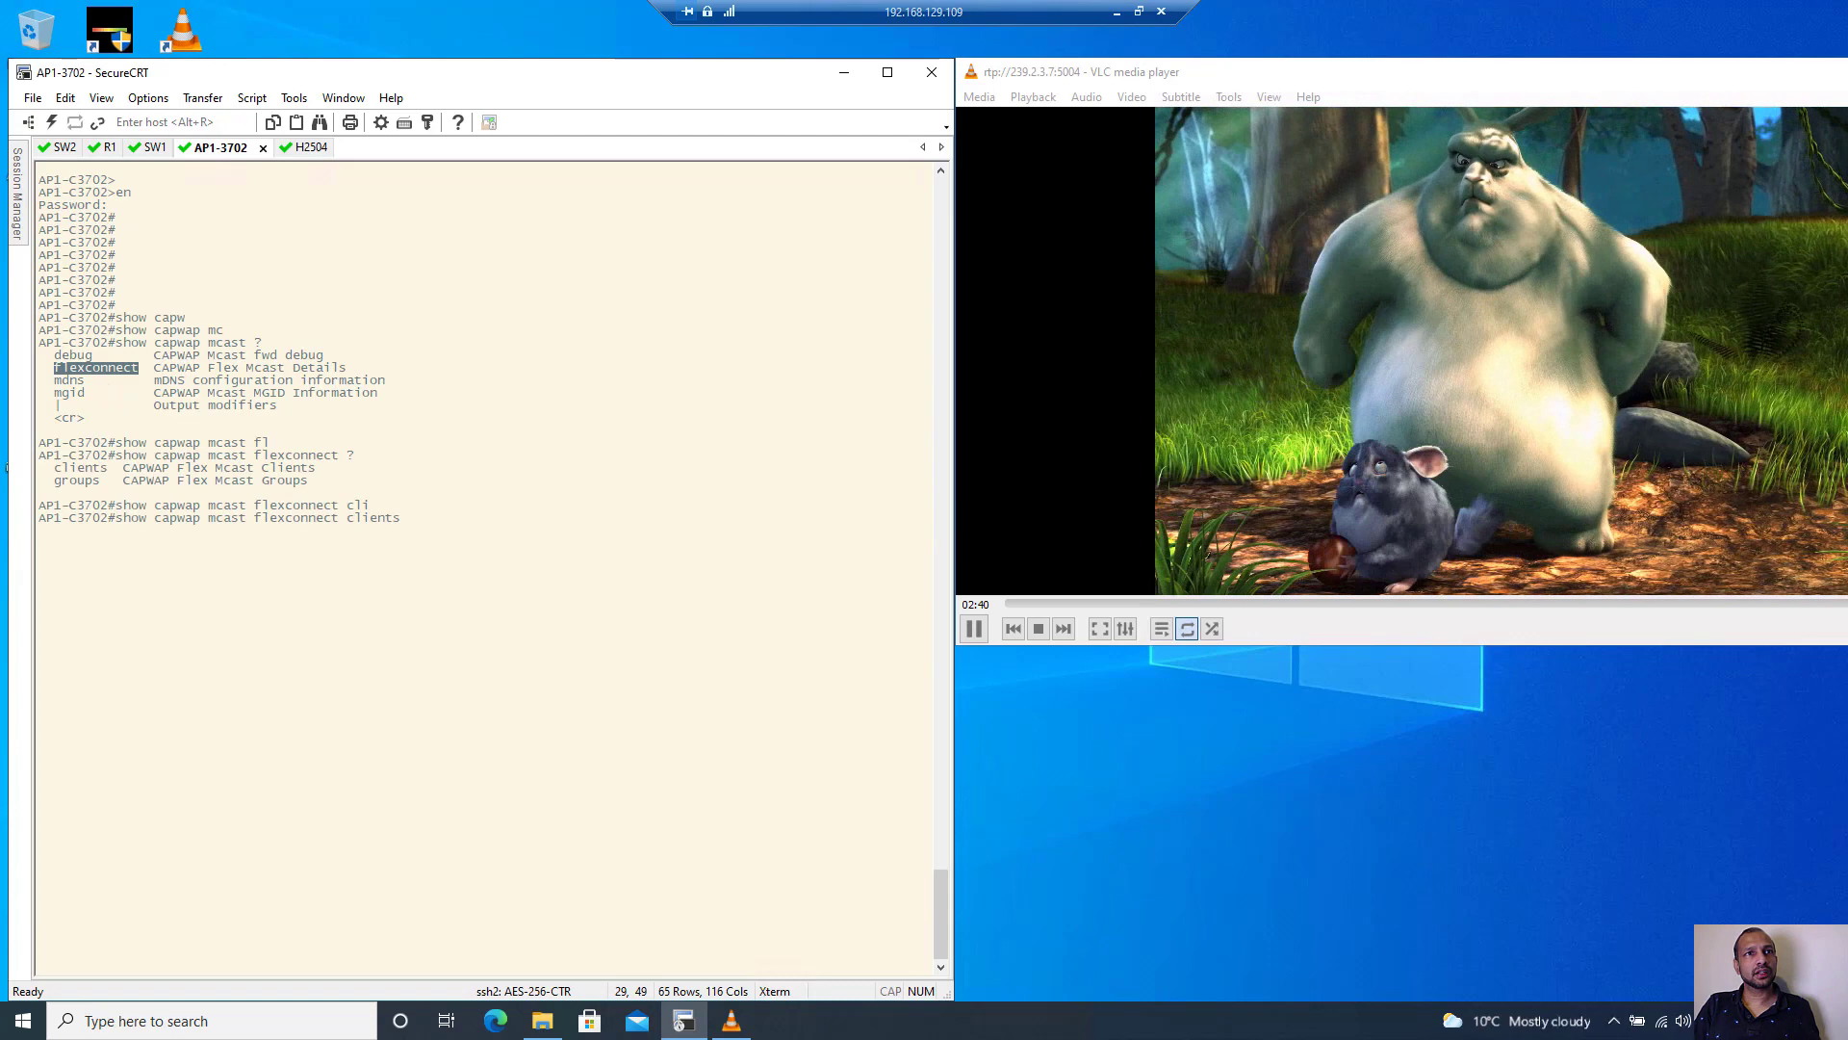
type("?")
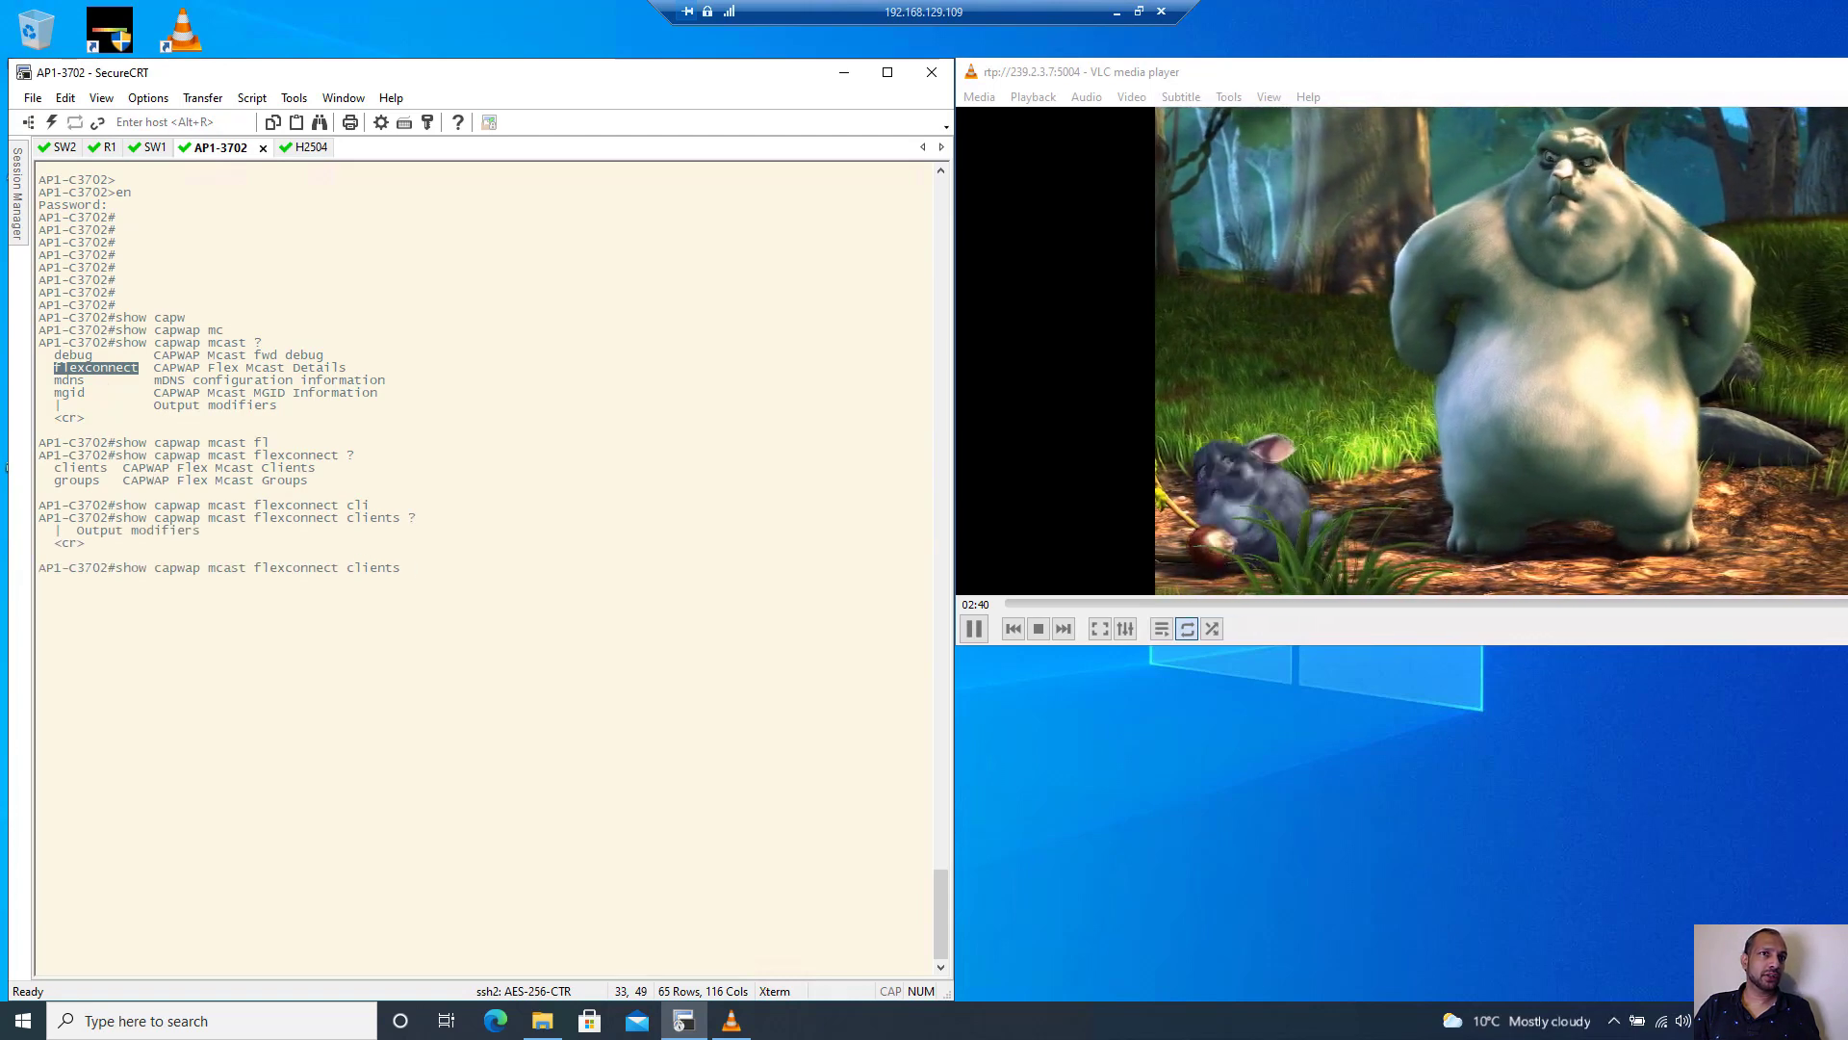
key("Return")
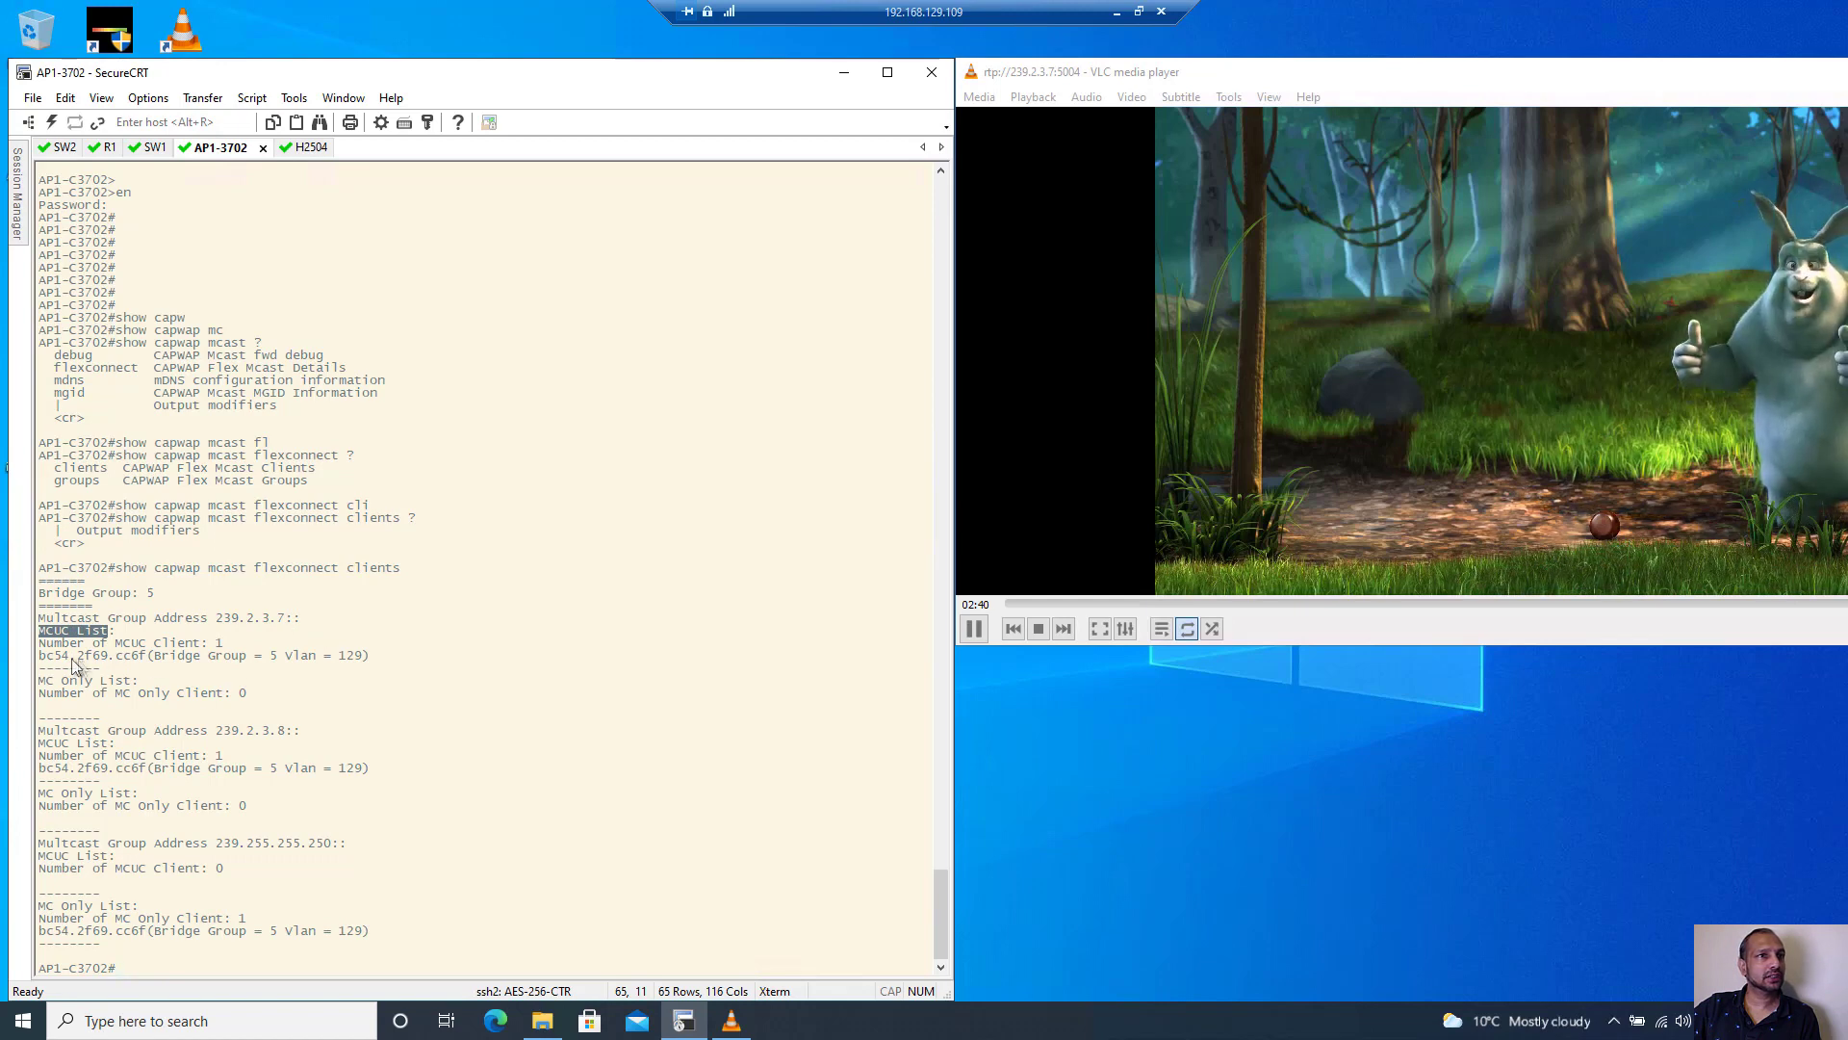
Examine the MCUC and MC Only client lists for groups 239.2.3.7, 239.2.3.8 and 239.255.255.250
left_click_drag(40, 656, 147, 658)
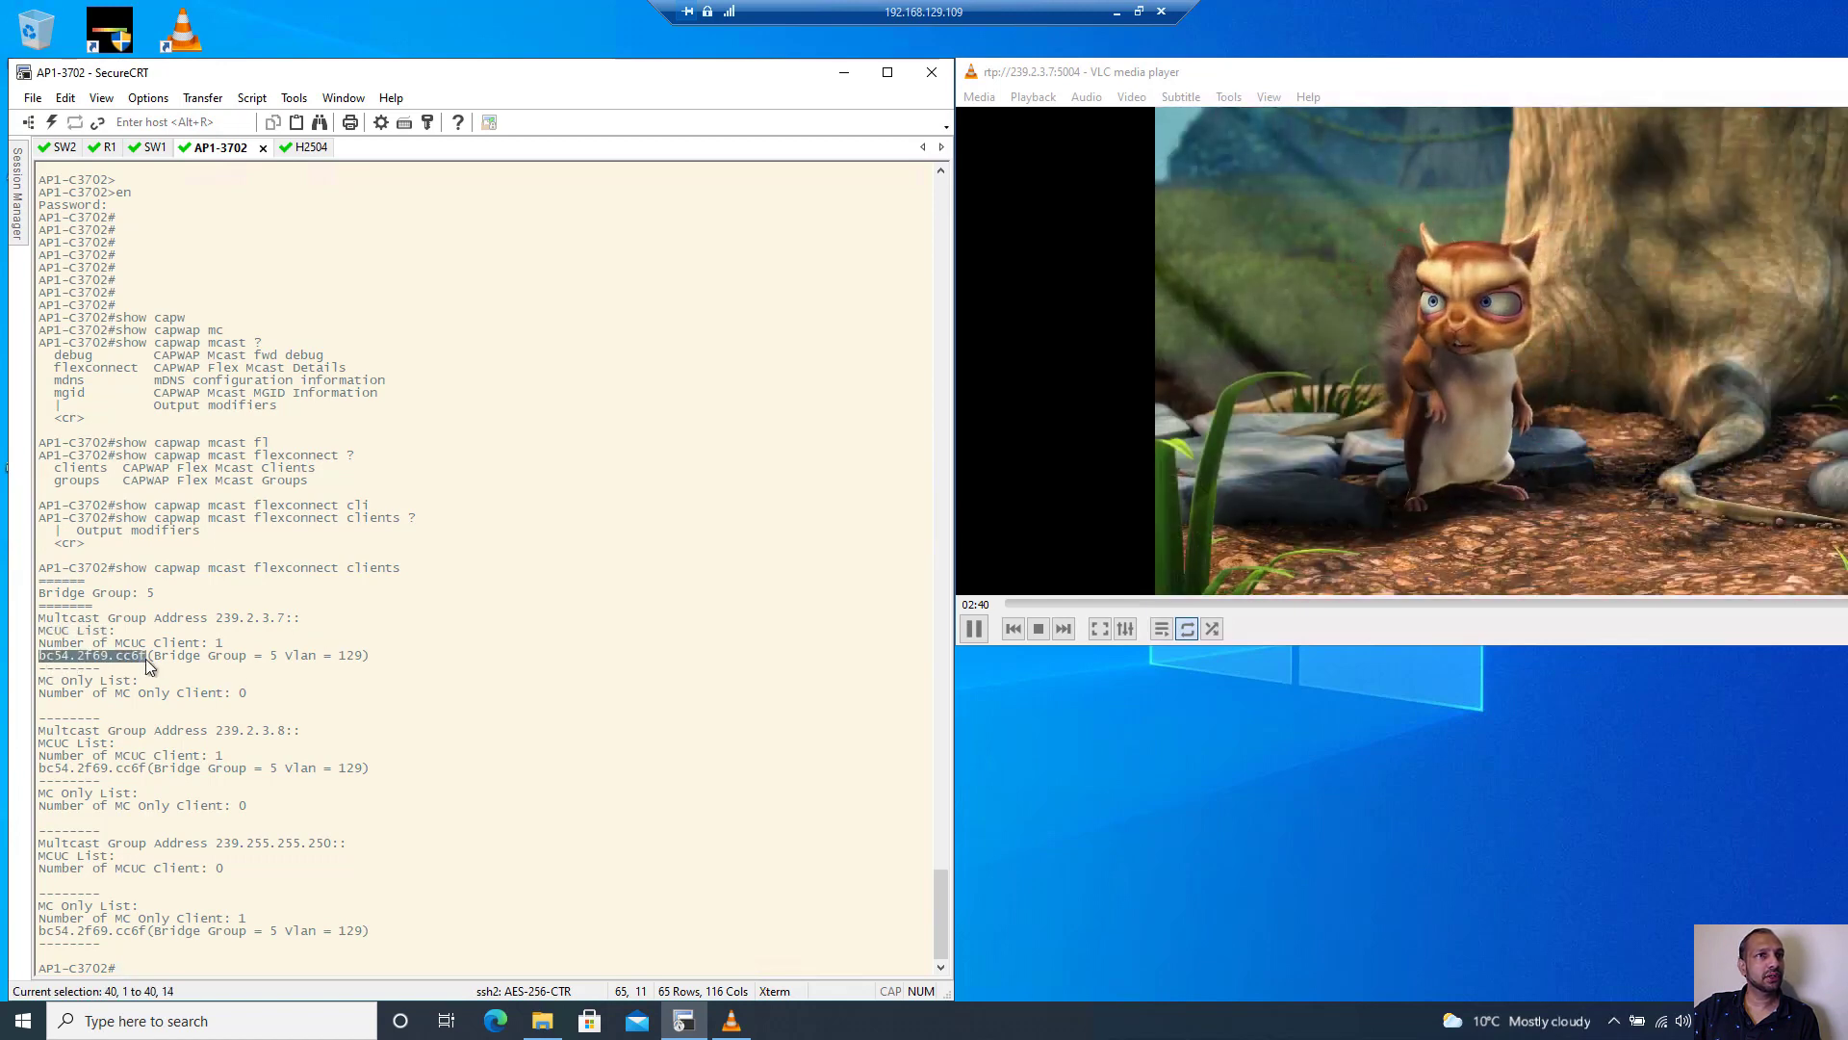
left_click(219, 618)
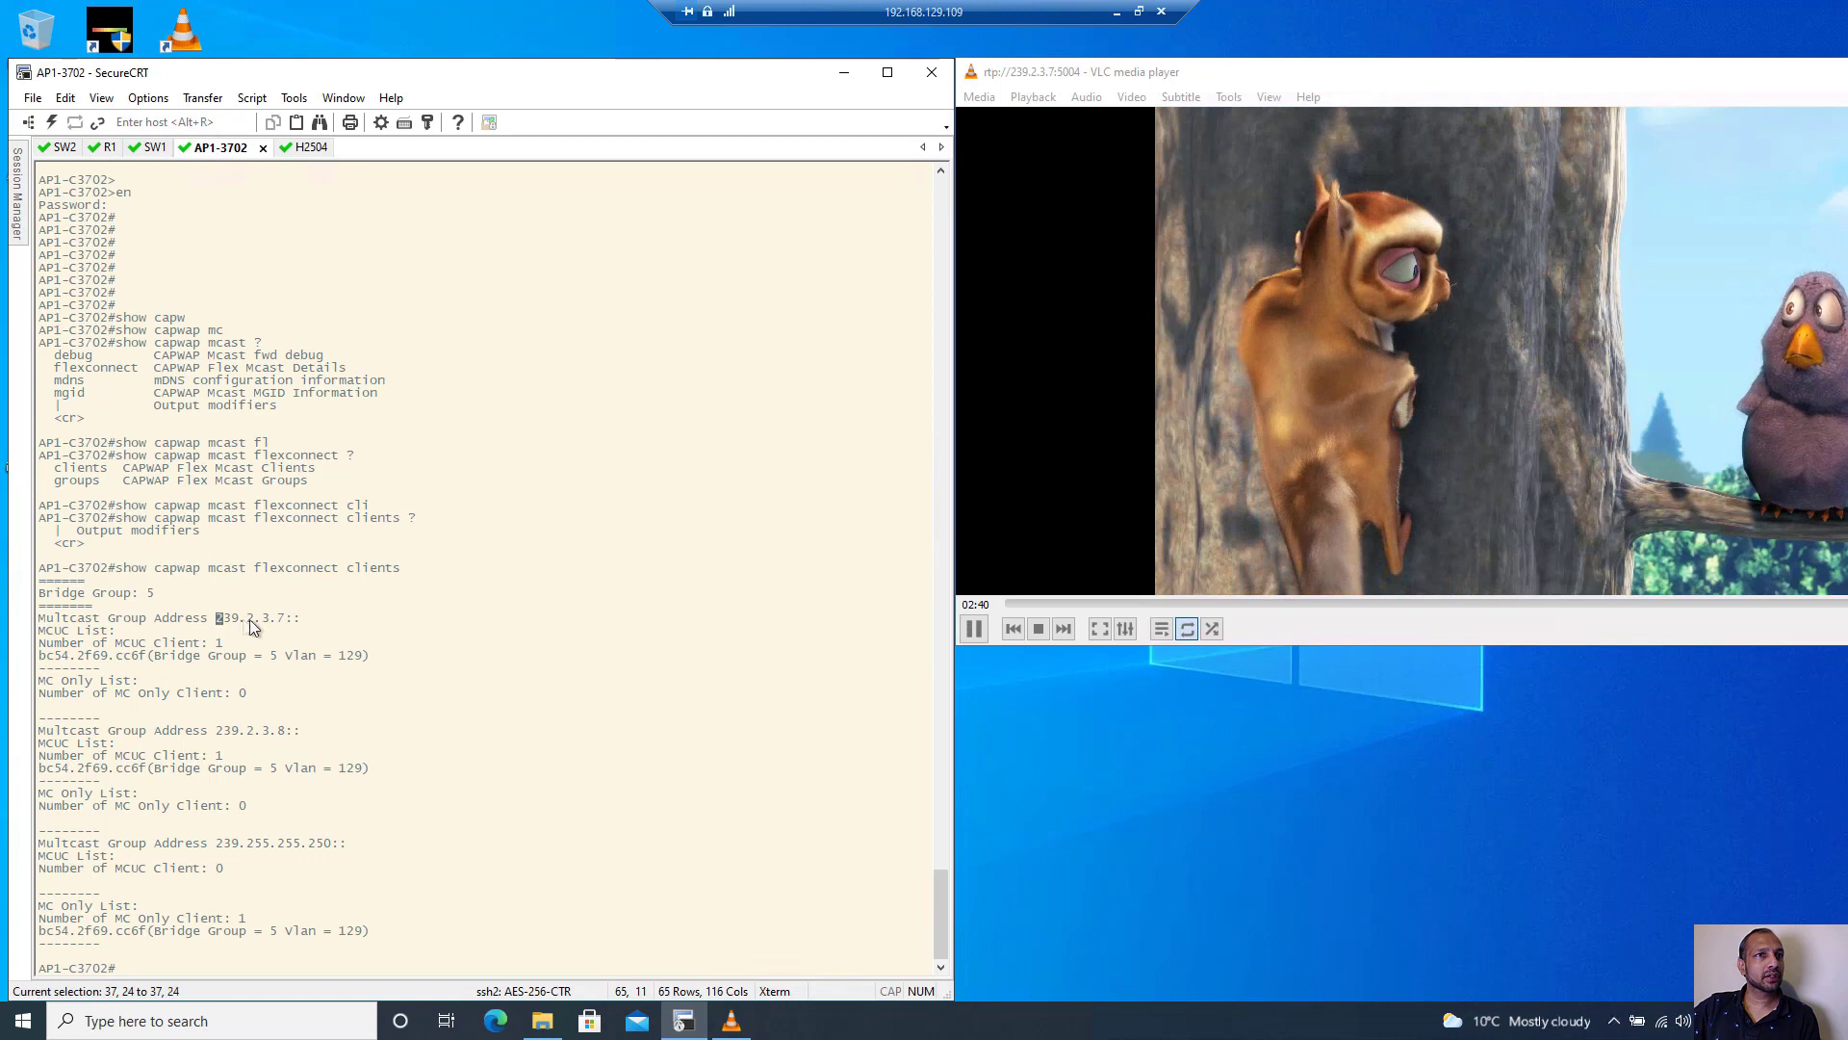
left_click_drag(277, 620, 287, 619)
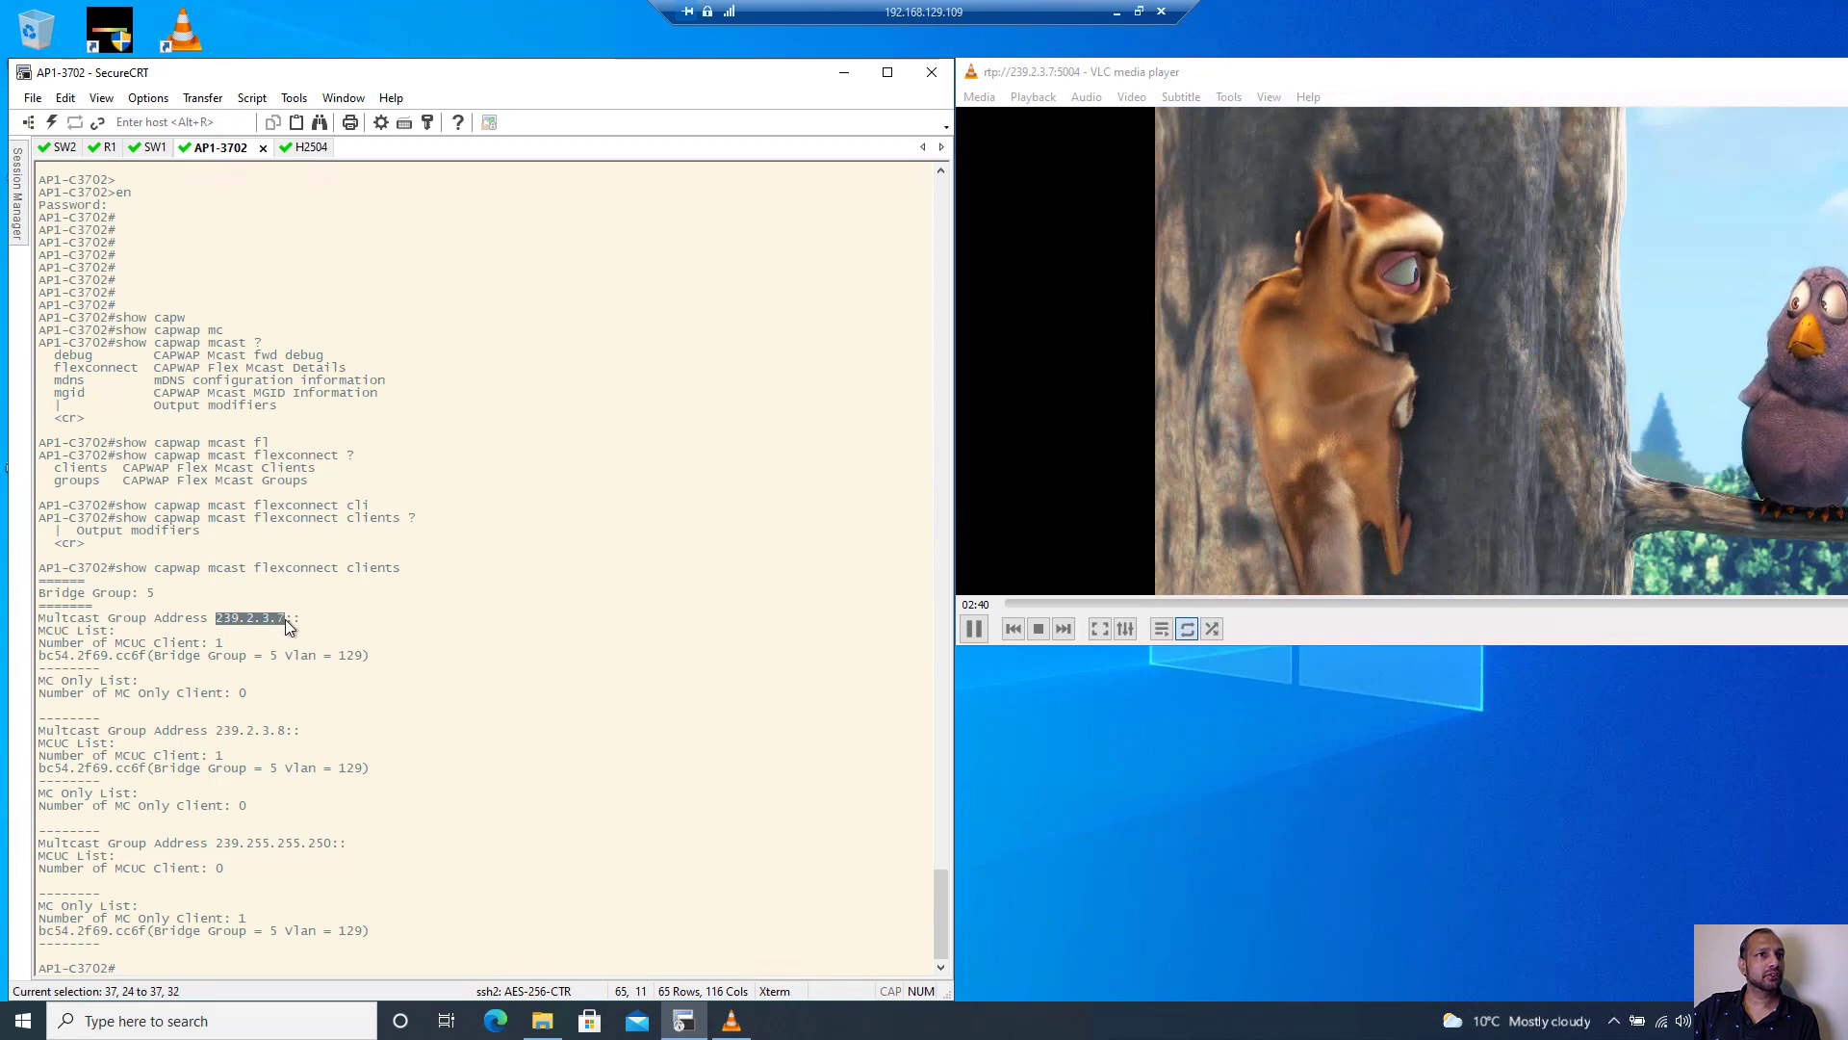
left_click_drag(377, 657, 38, 627)
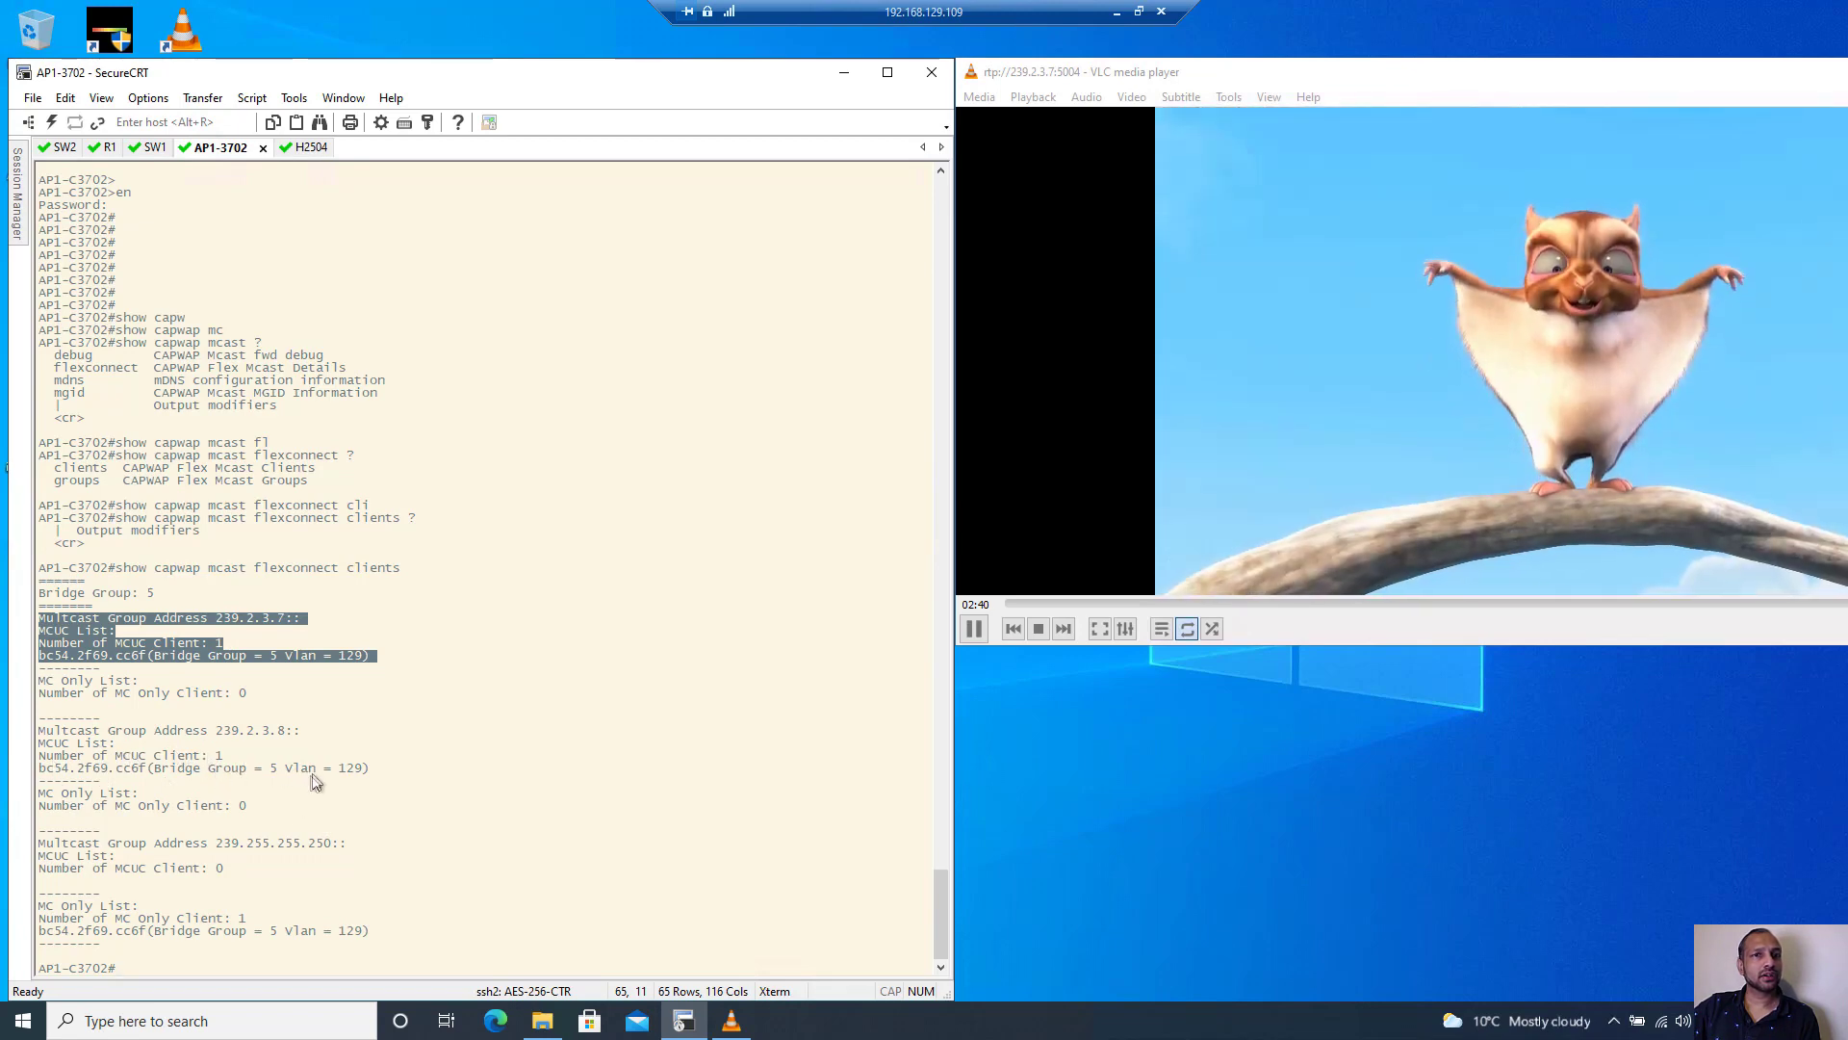
left_click_drag(377, 768, 40, 733)
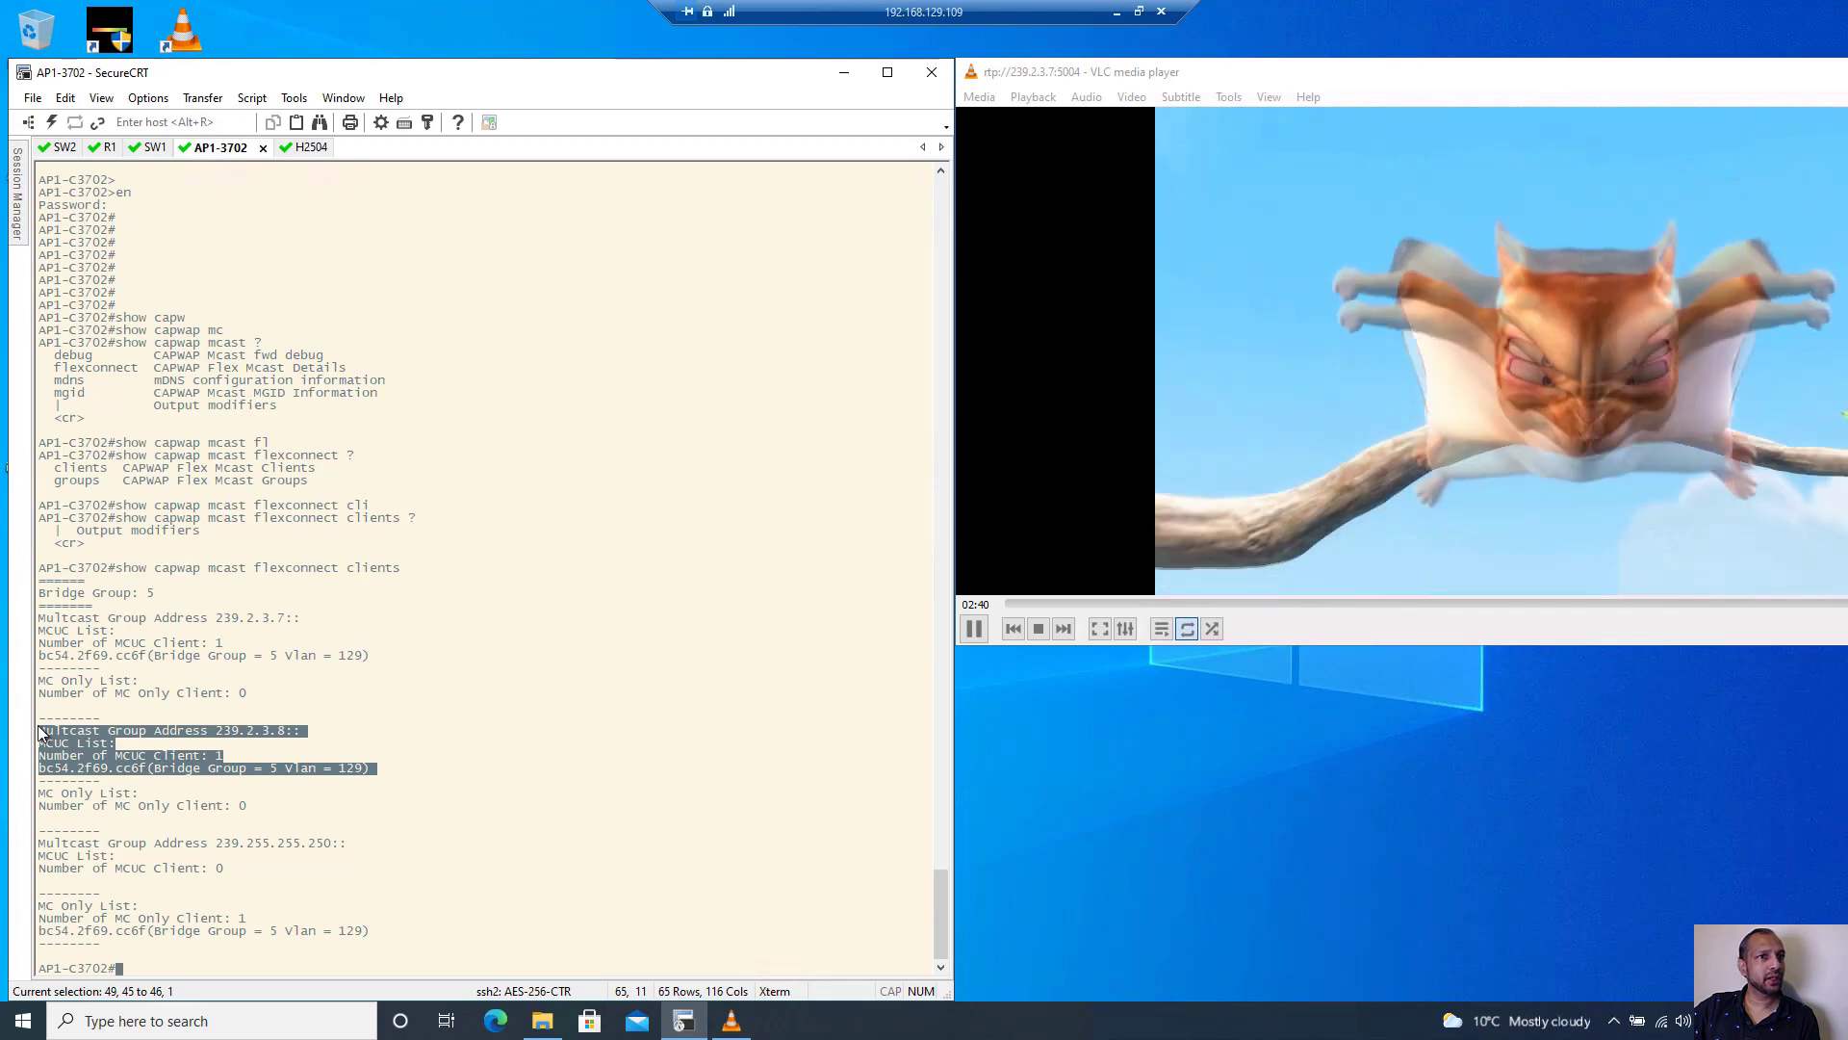
left_click_drag(46, 845, 335, 846)
left_click_drag(40, 905, 373, 932)
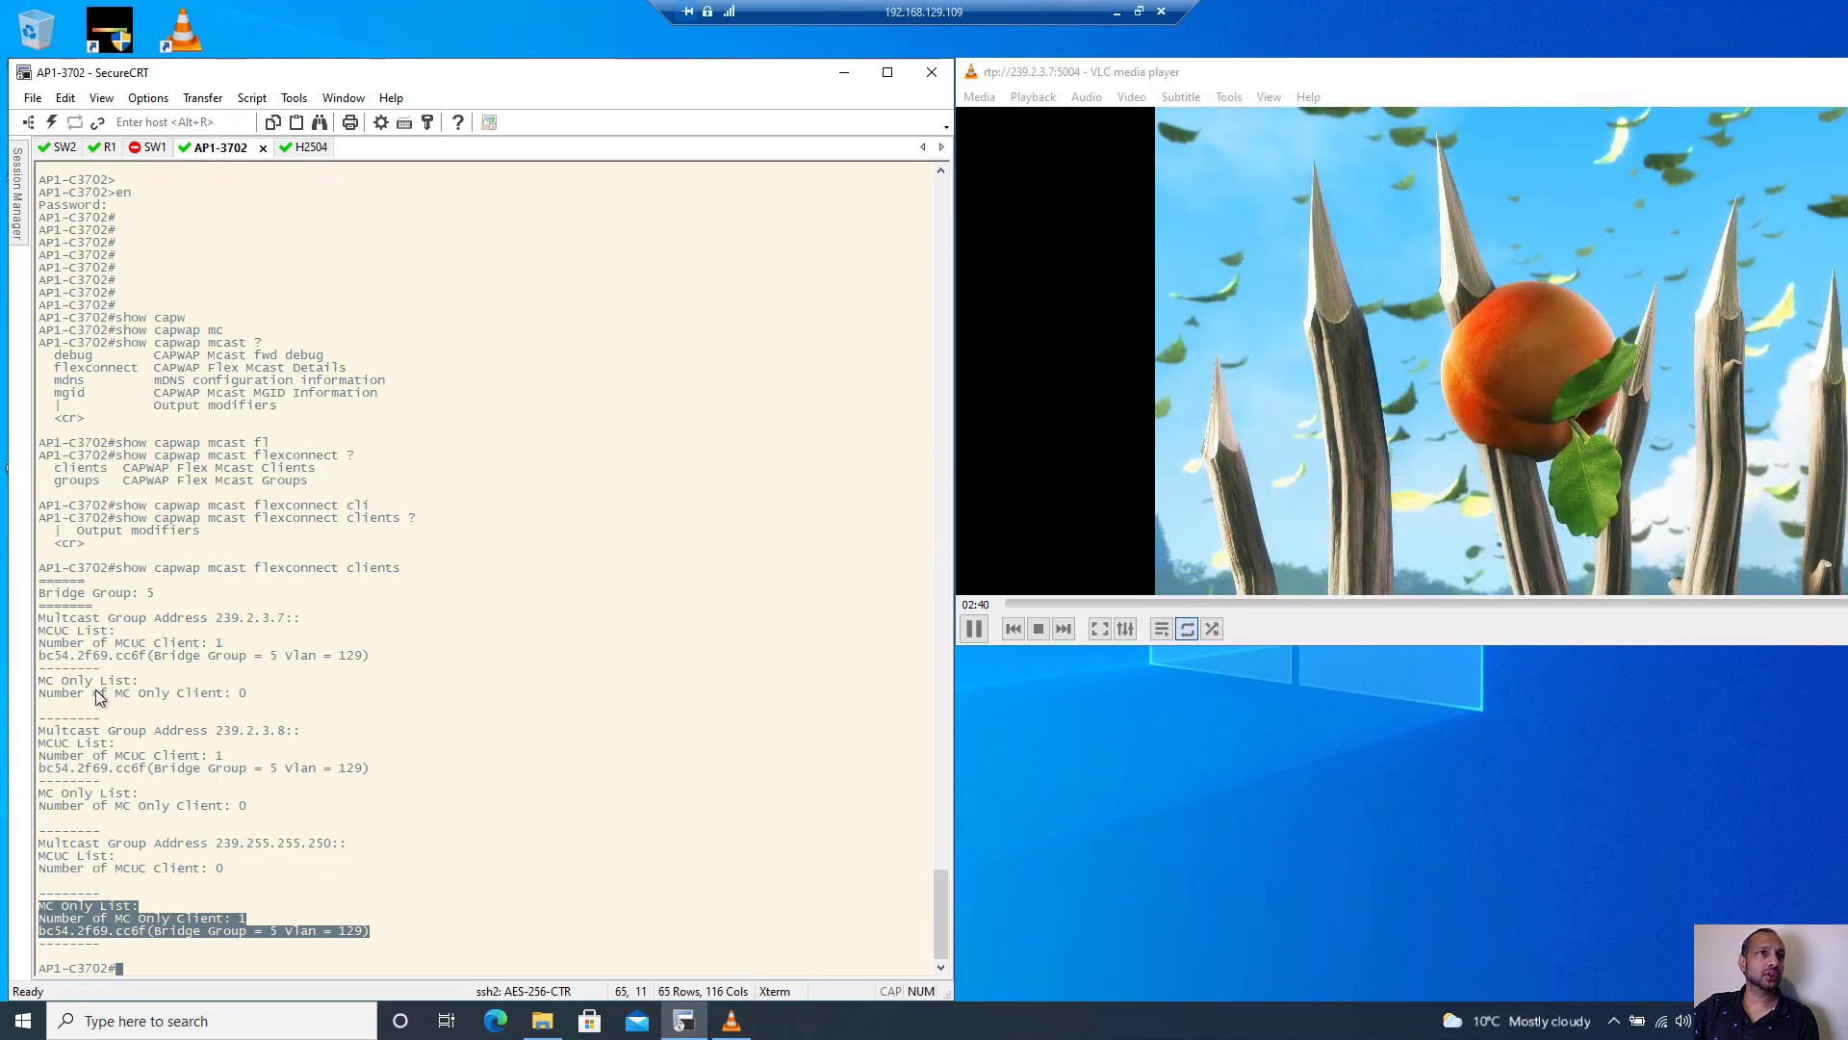
Reuse the previous command with "groups" in place of "clients" to run "show capwap mcast flexconnect groups"
left_click_drag(116, 568, 391, 570)
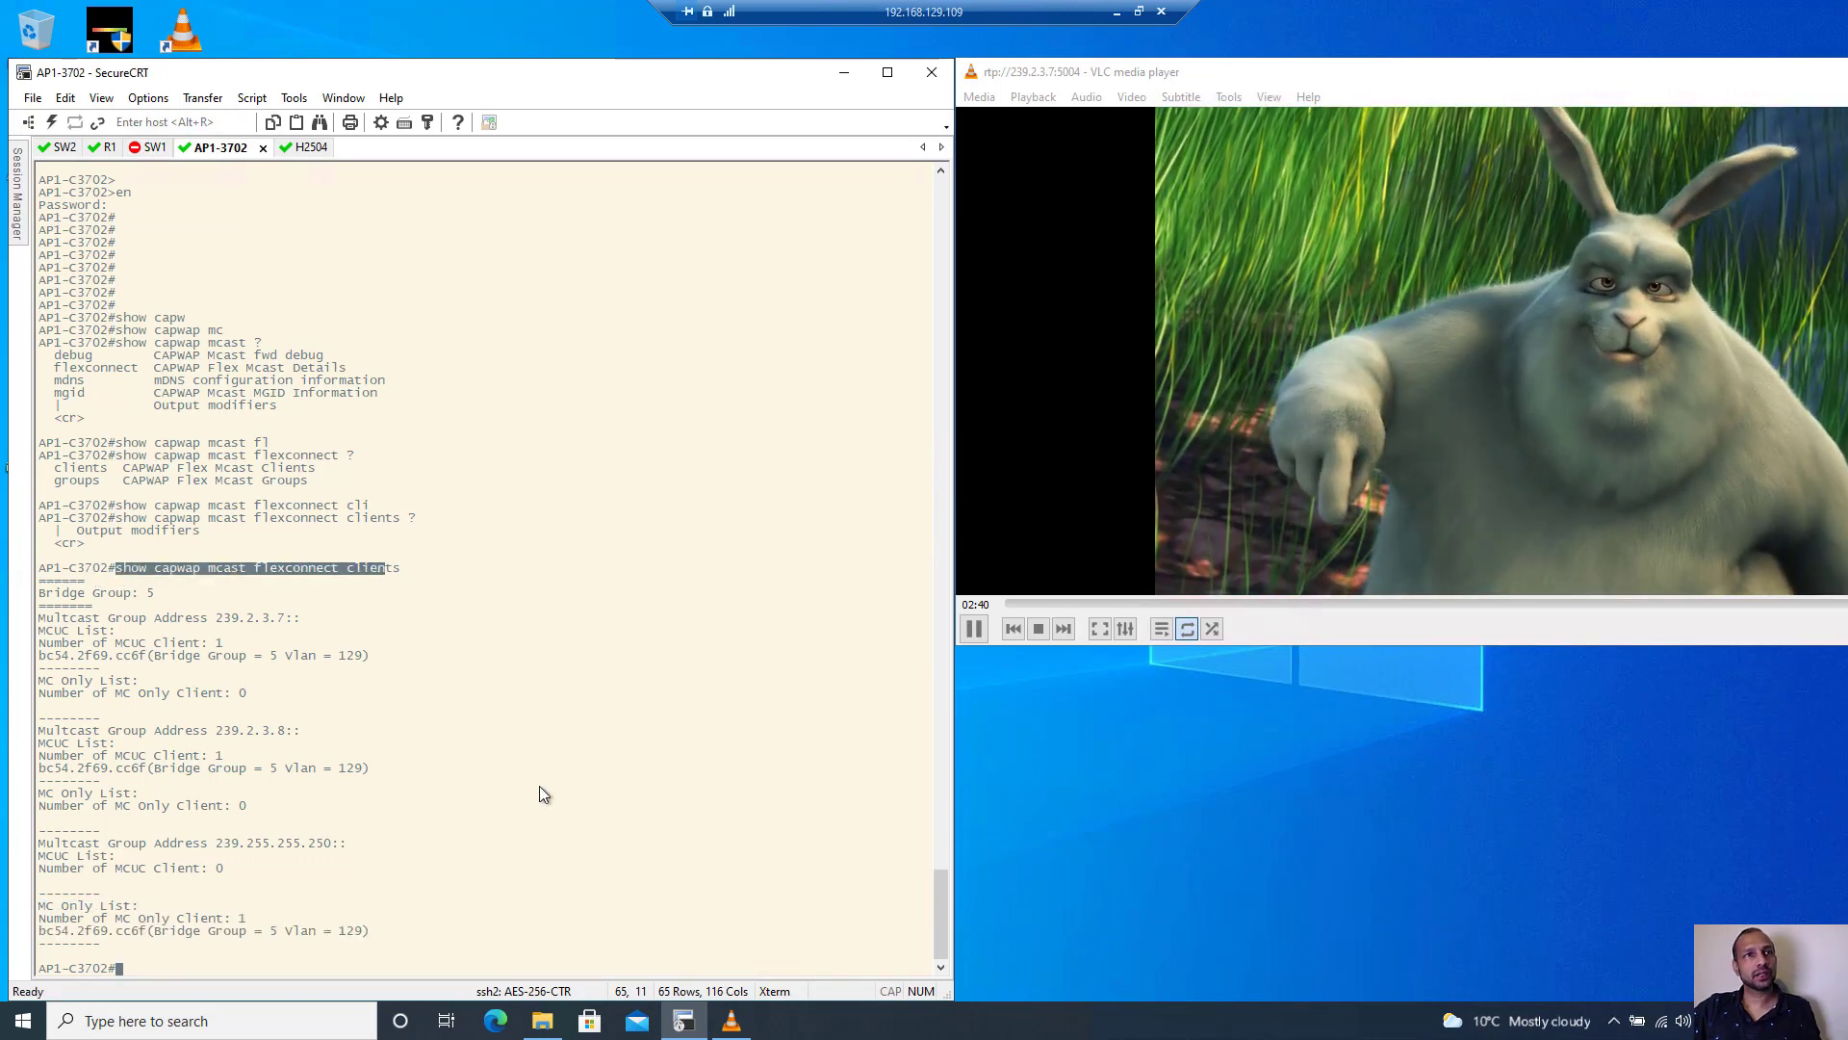
right_click(510, 803)
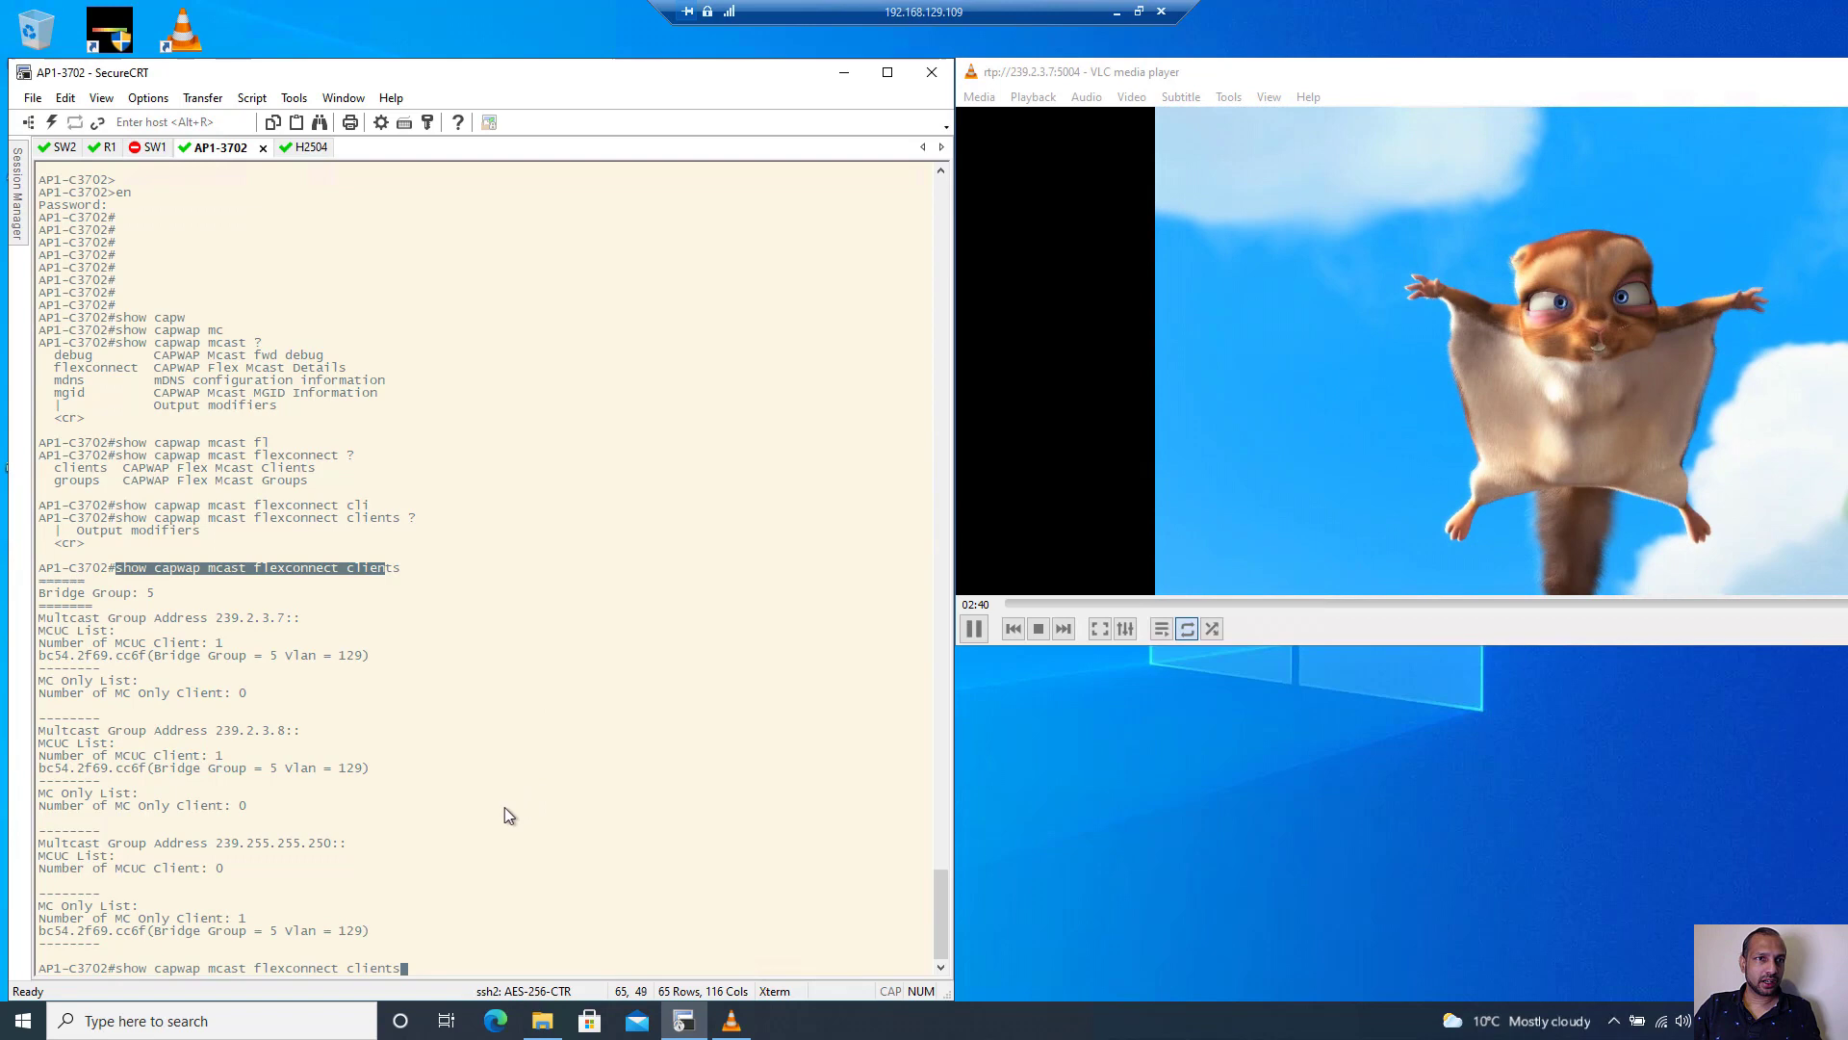
key("BackSpace")
key("BackSpace")
key("BackSpace")
key("BackSpace")
key("BackSpace")
type("gr")
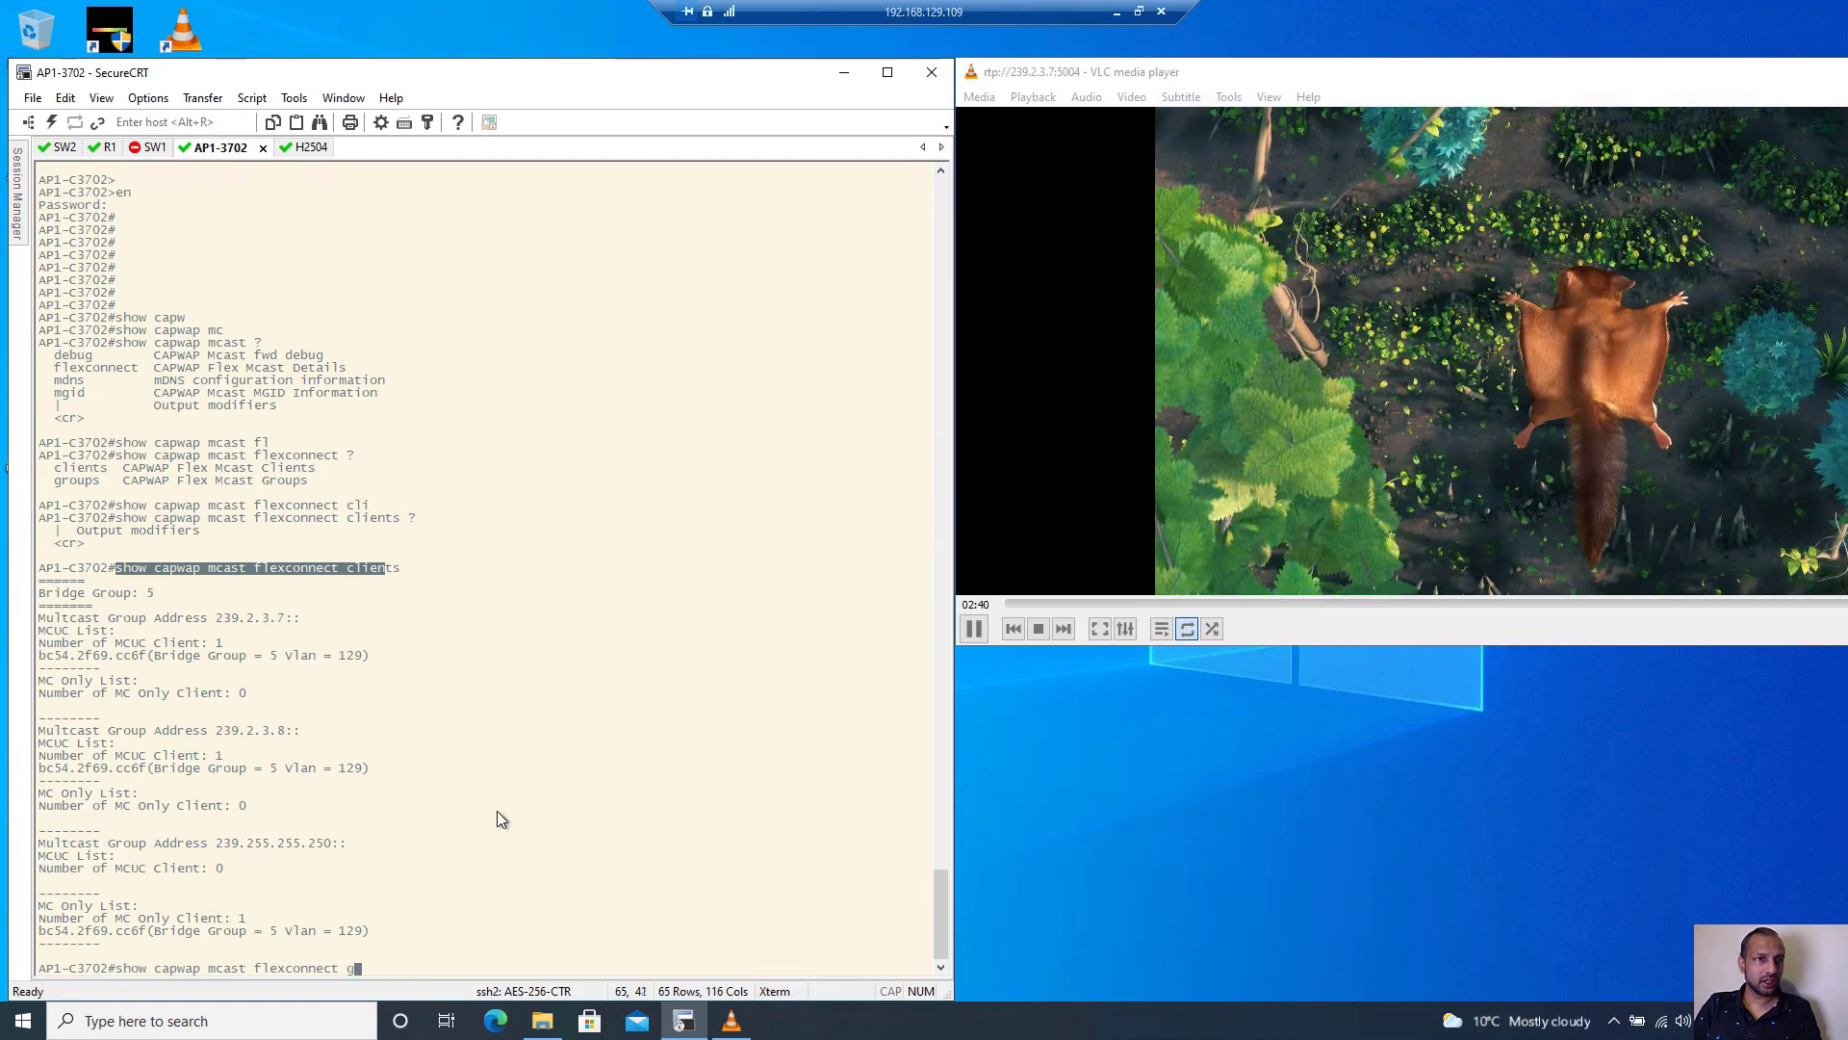
key("Tab")
key("Return")
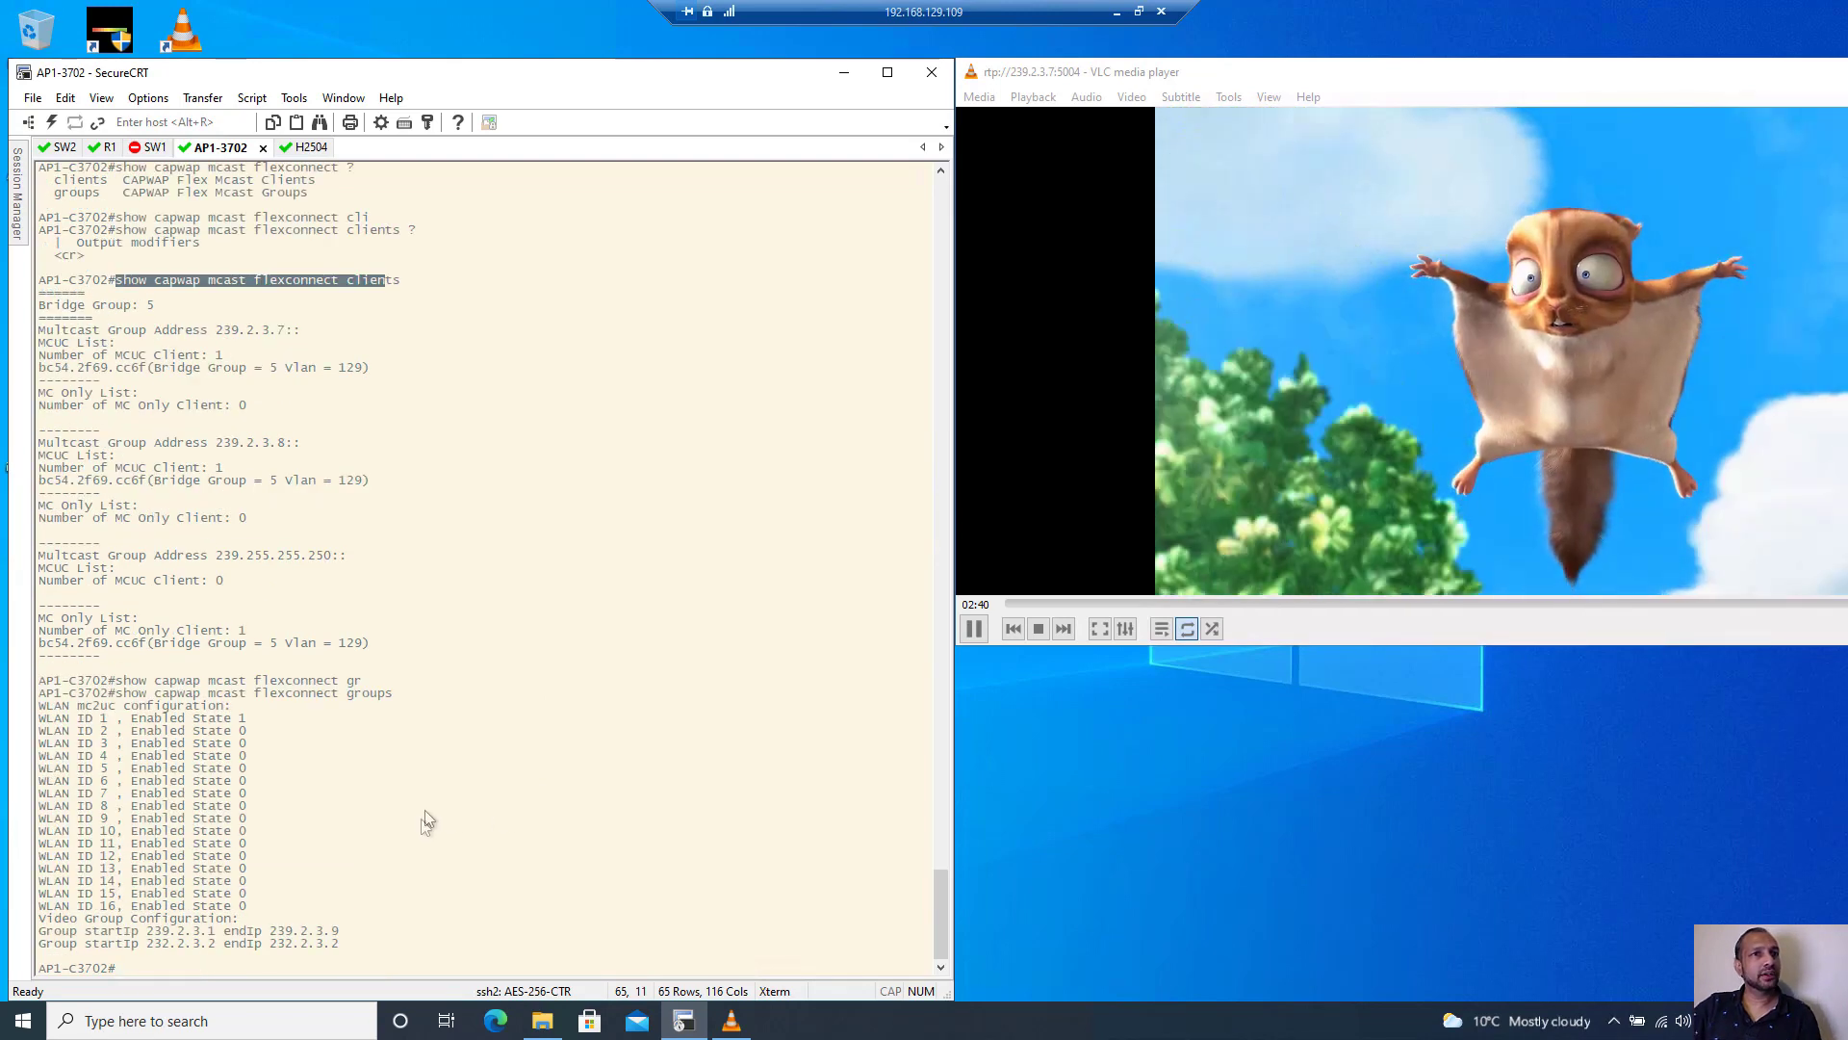
Examine the first video group's start and end IP addresses and the mc2uc state of WLAN ID 1
left_click_drag(46, 931, 215, 930)
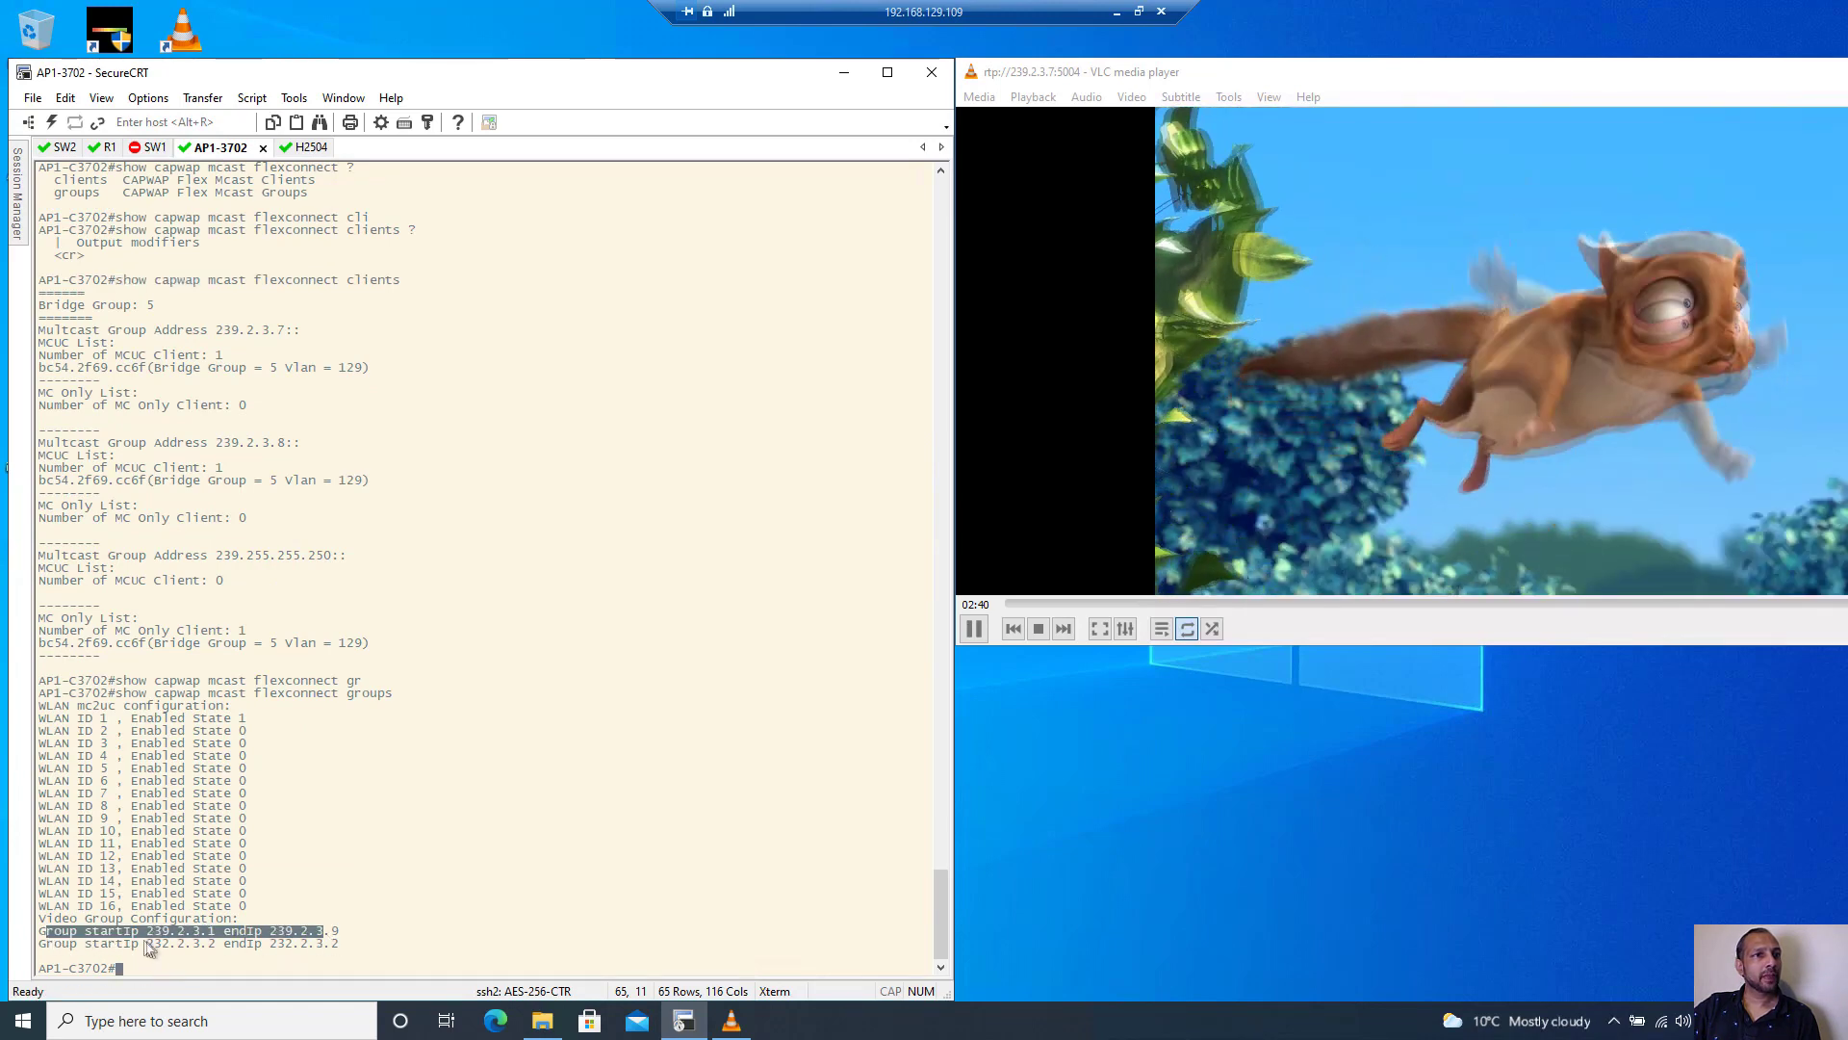
left_click(84, 926)
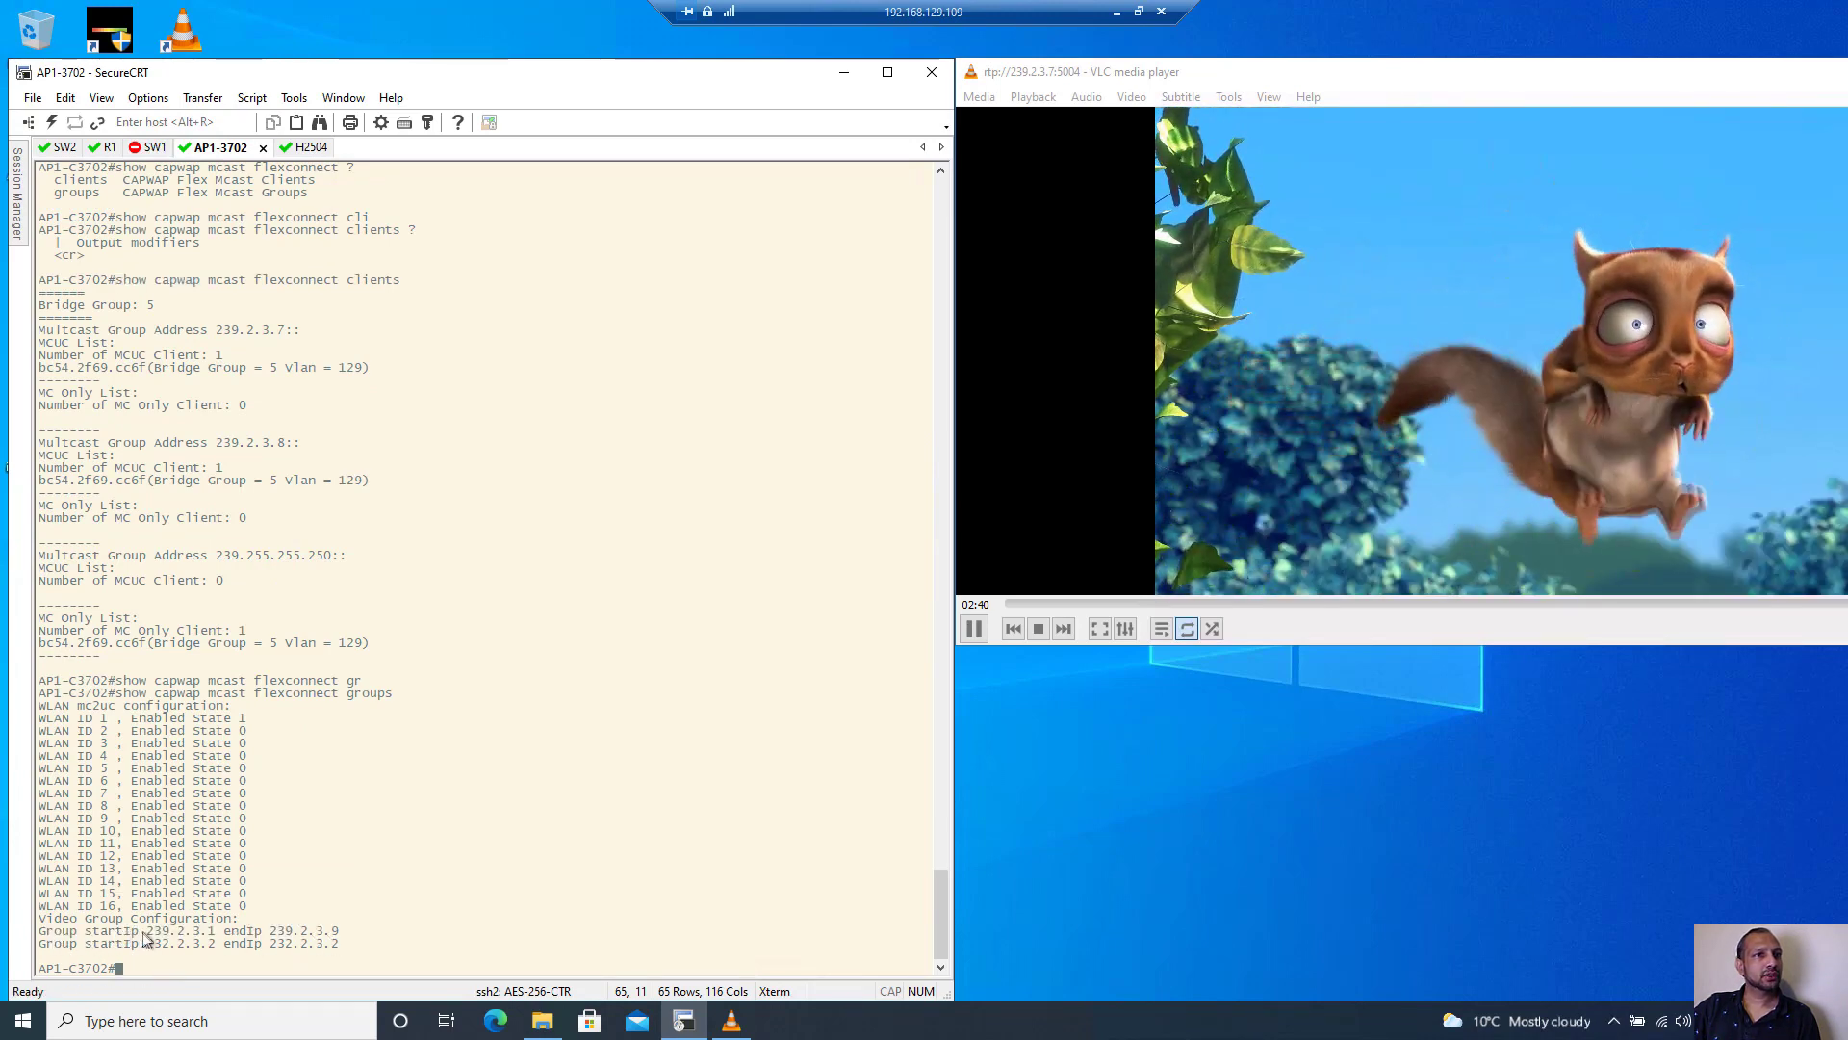
left_click_drag(348, 933, 348, 931)
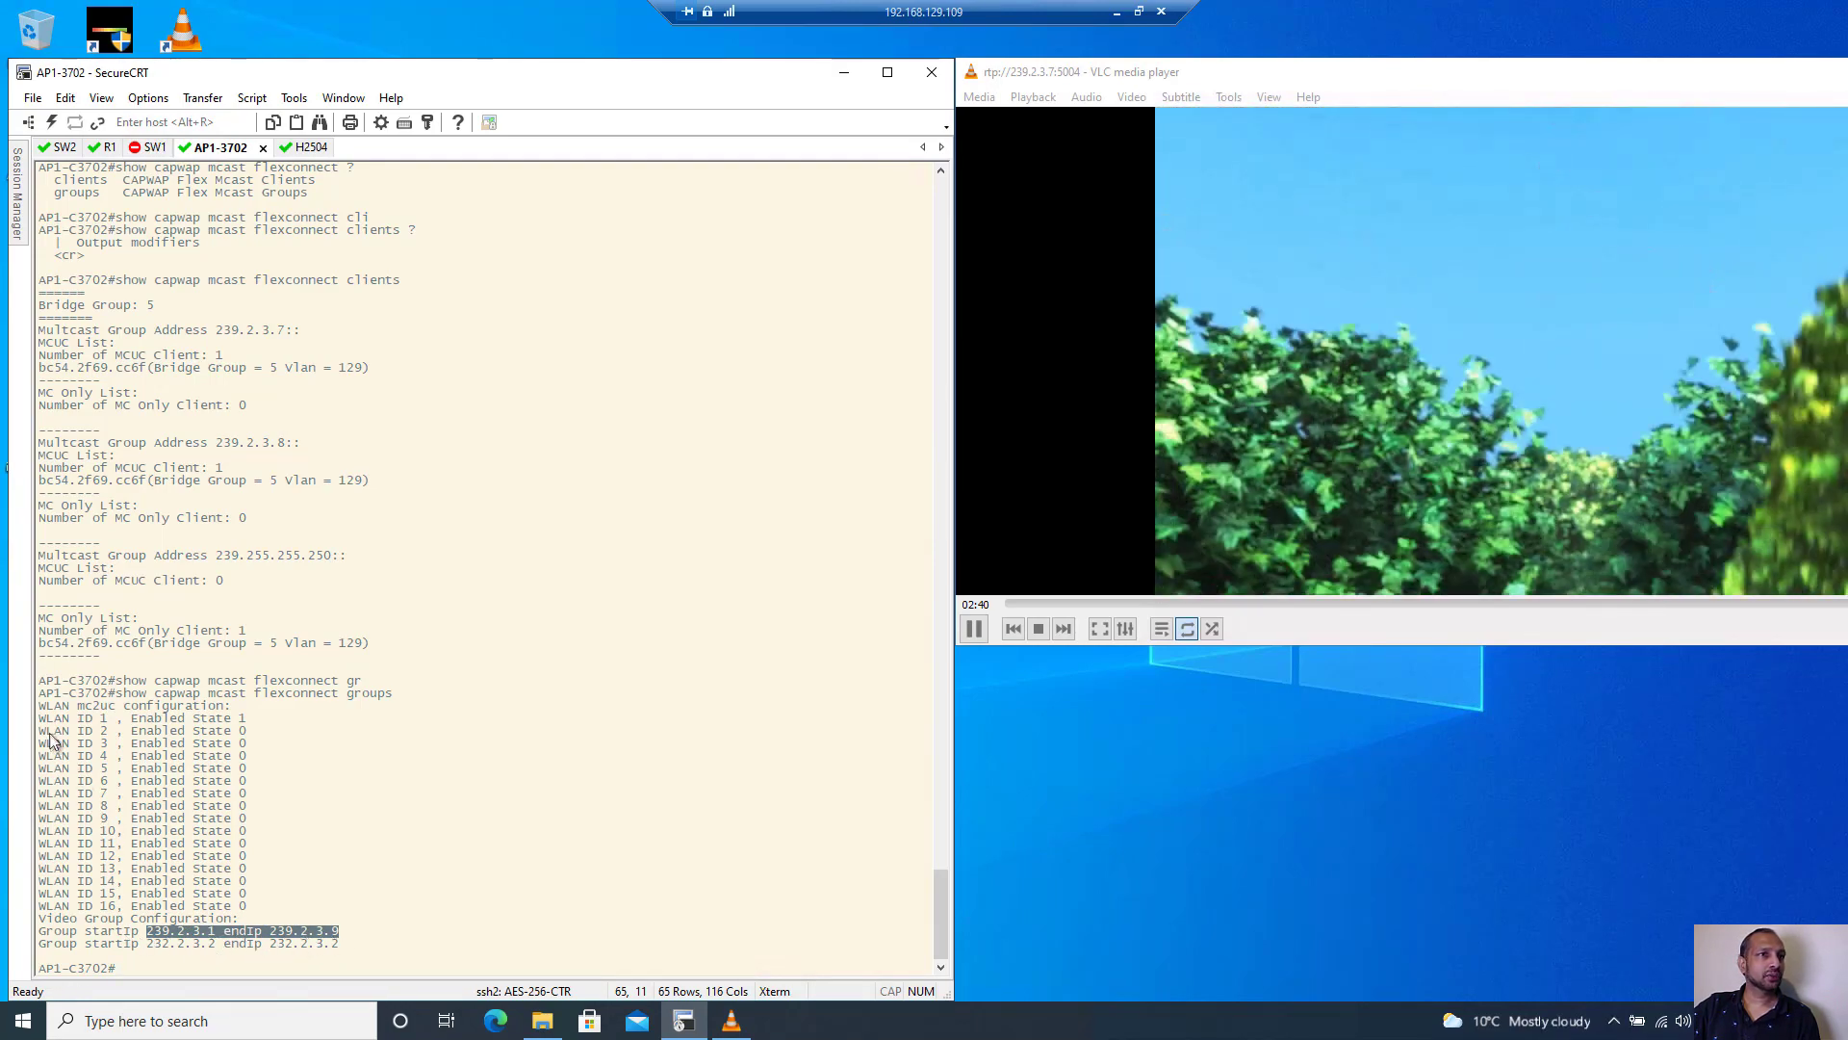
left_click_drag(39, 717, 246, 720)
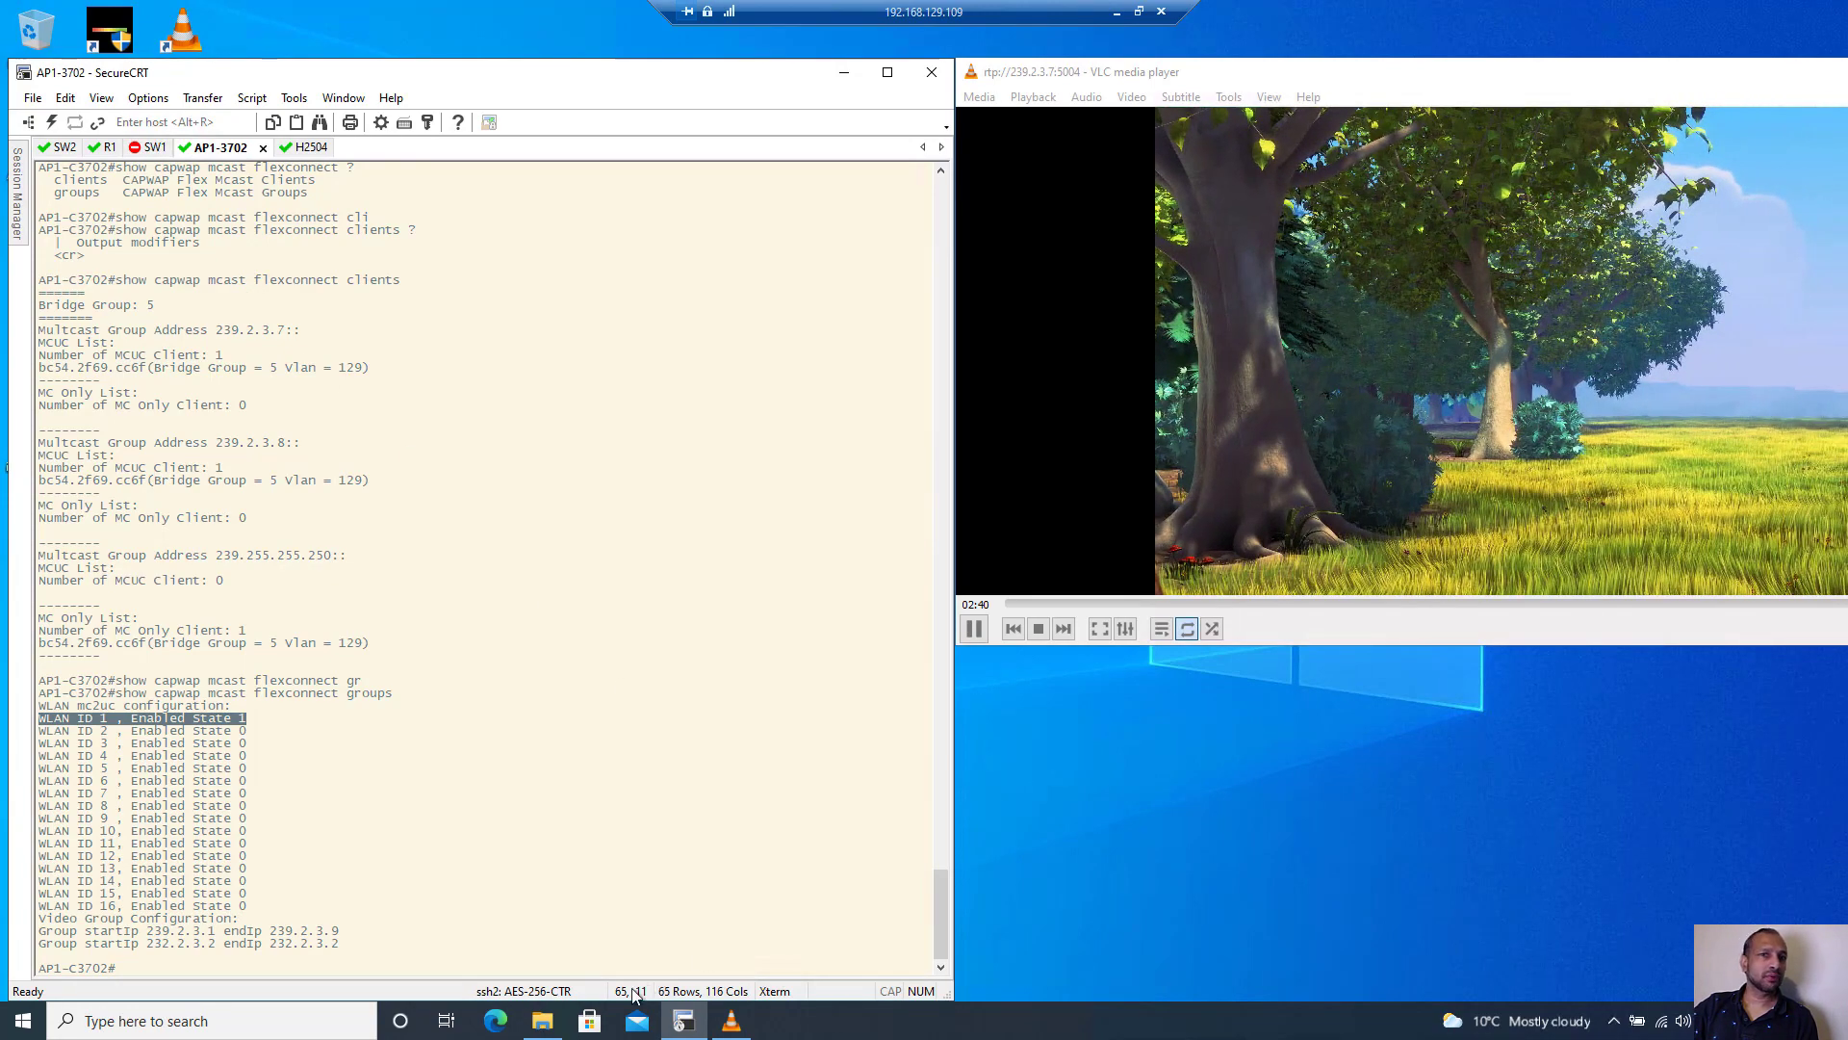
Switch to the remote desktop session at 192.168.129.100 and unlock it with the account password
left_click(1115, 12)
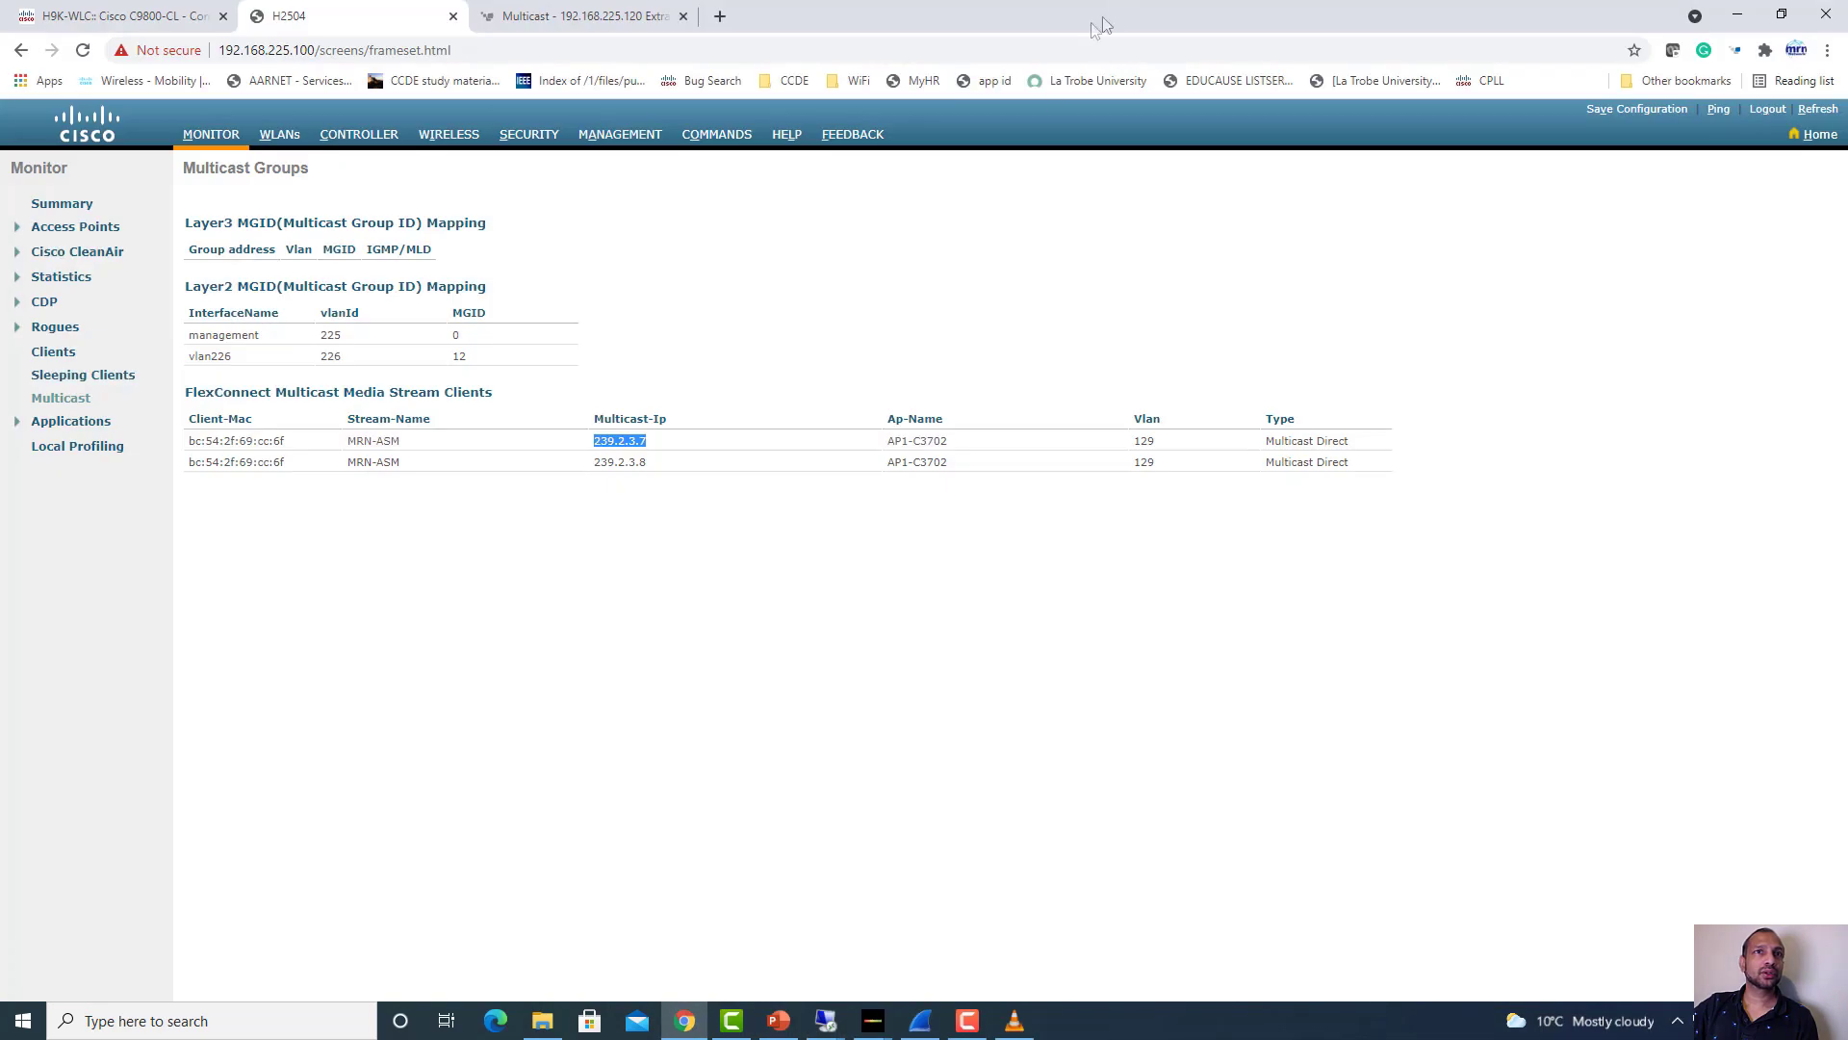
mouse_move(736, 1028)
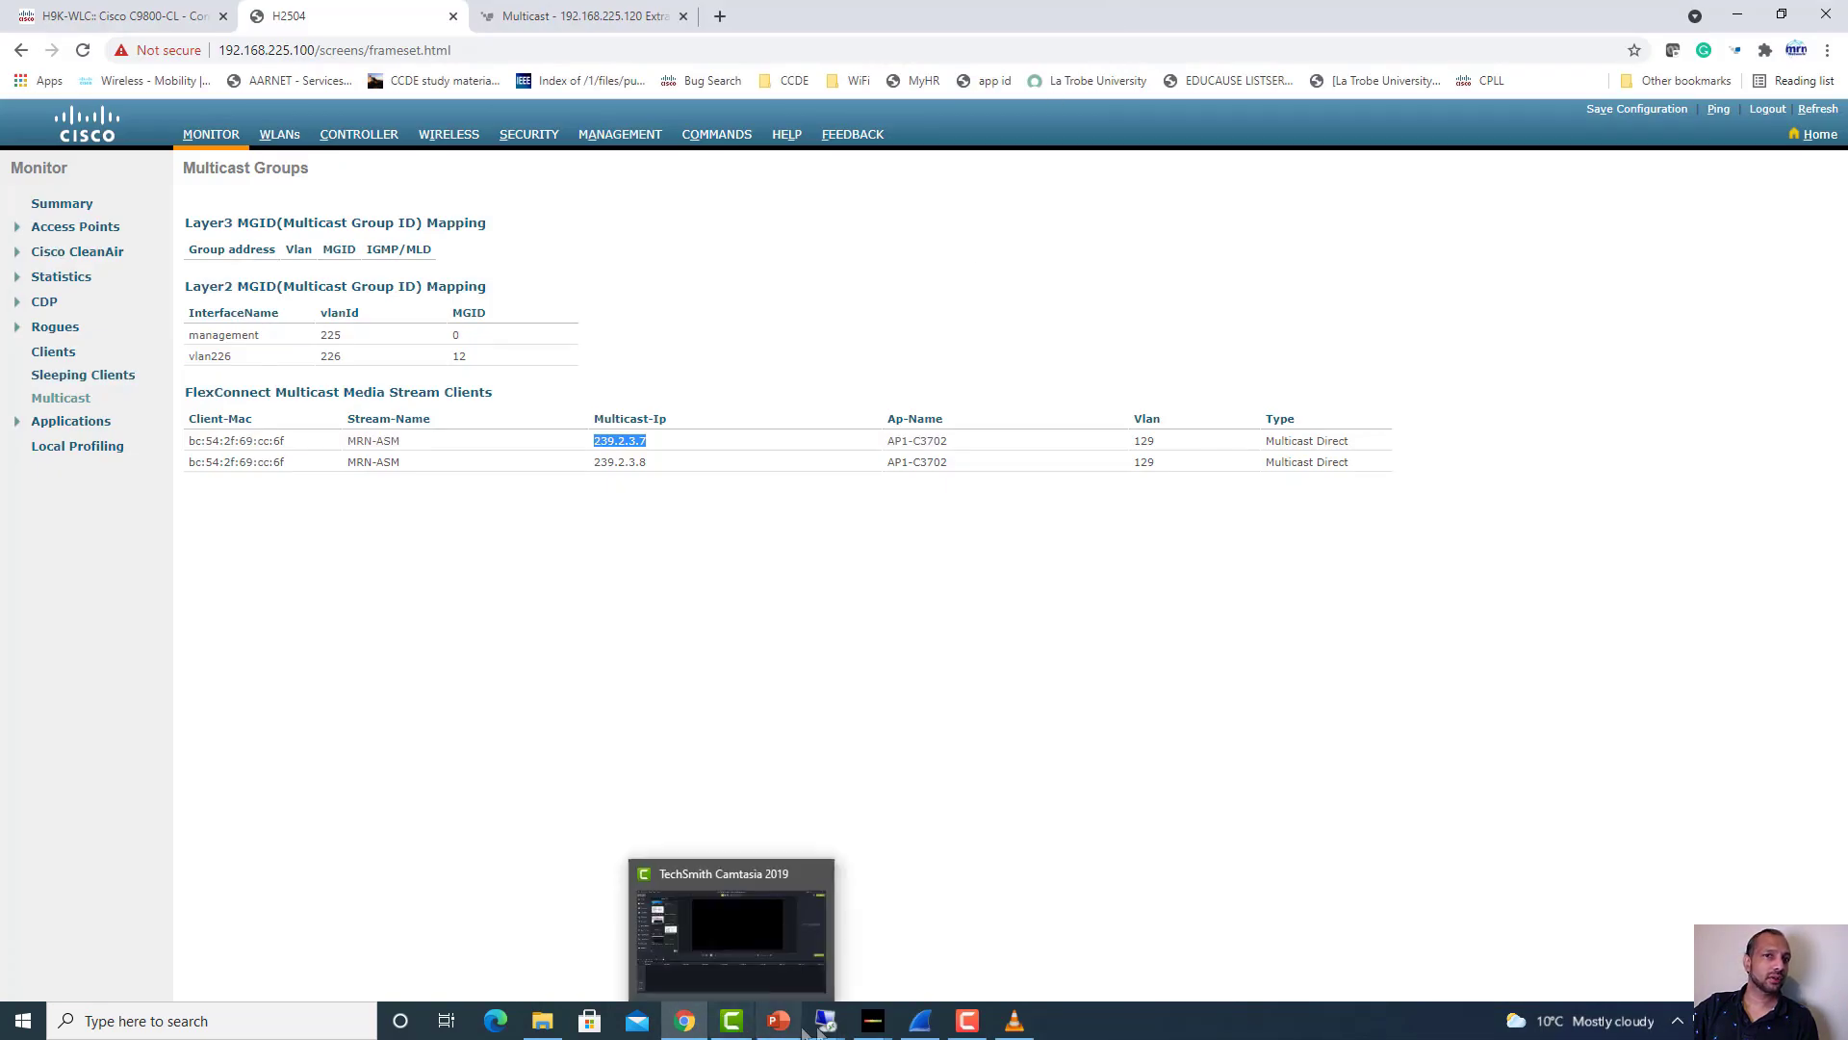
left_click(857, 927)
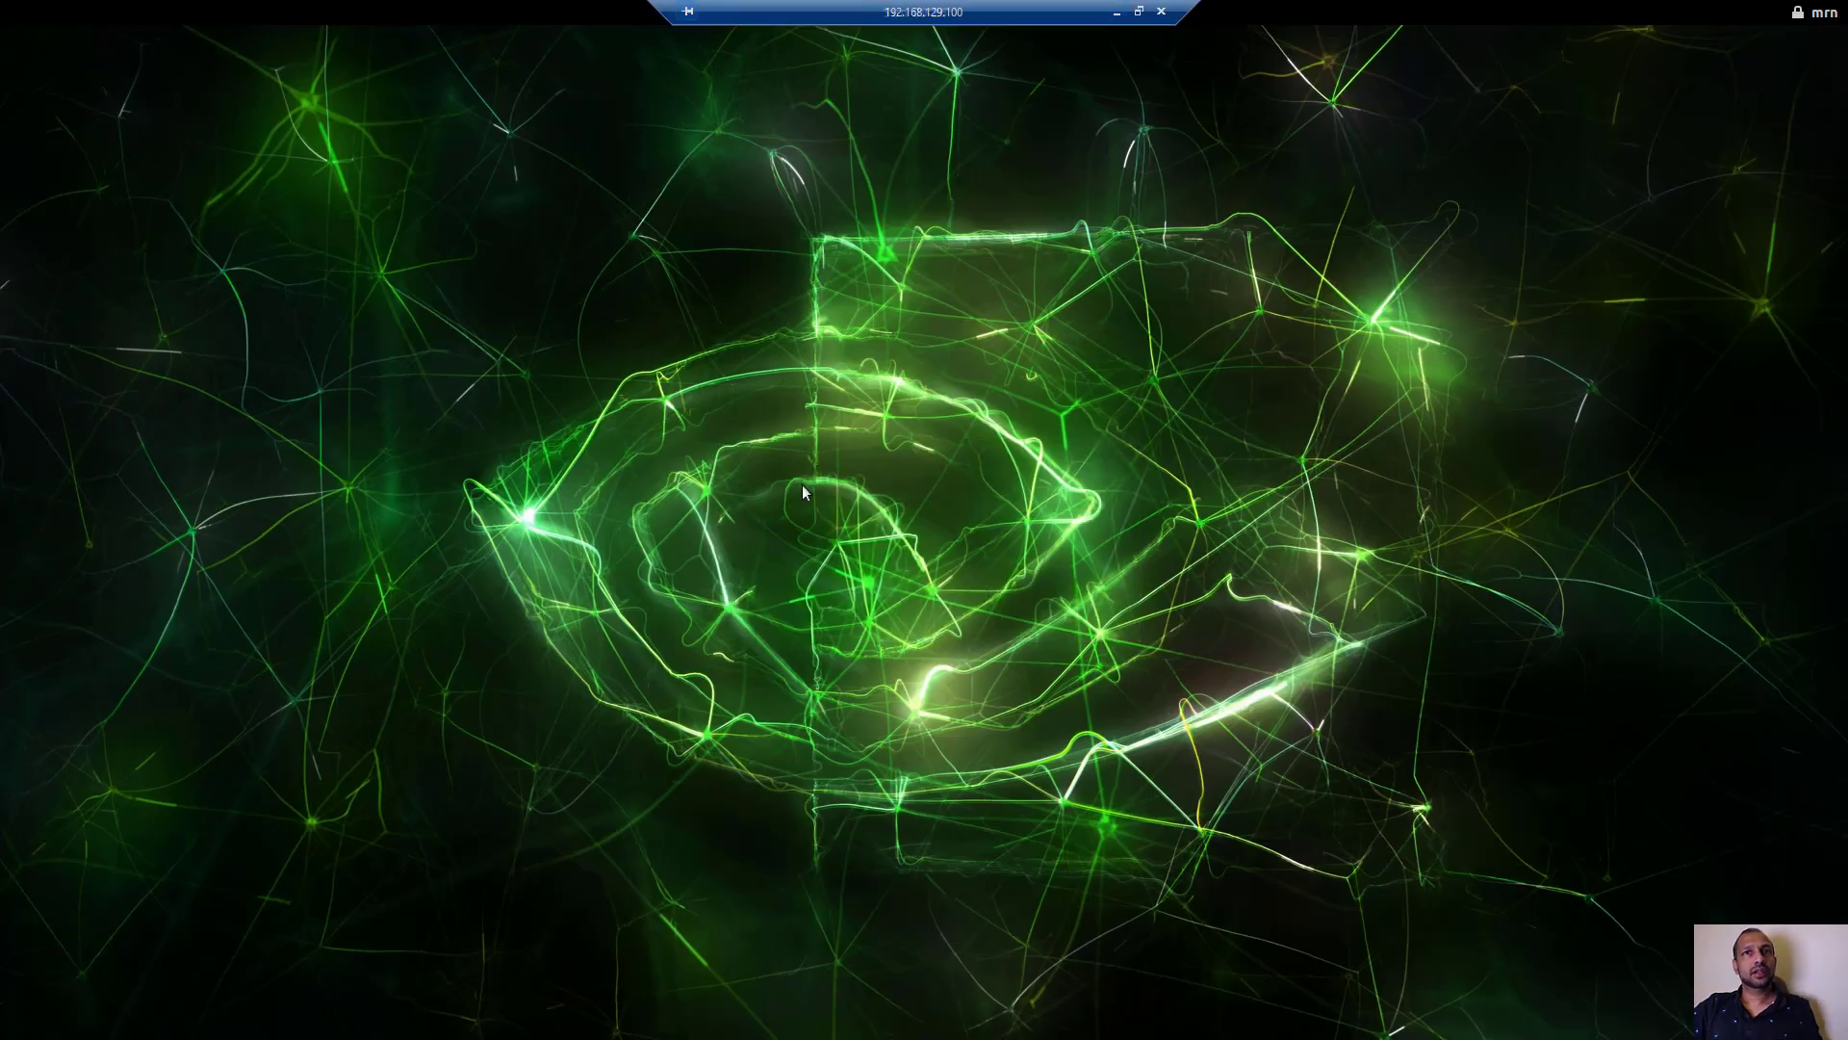
left_click(864, 509)
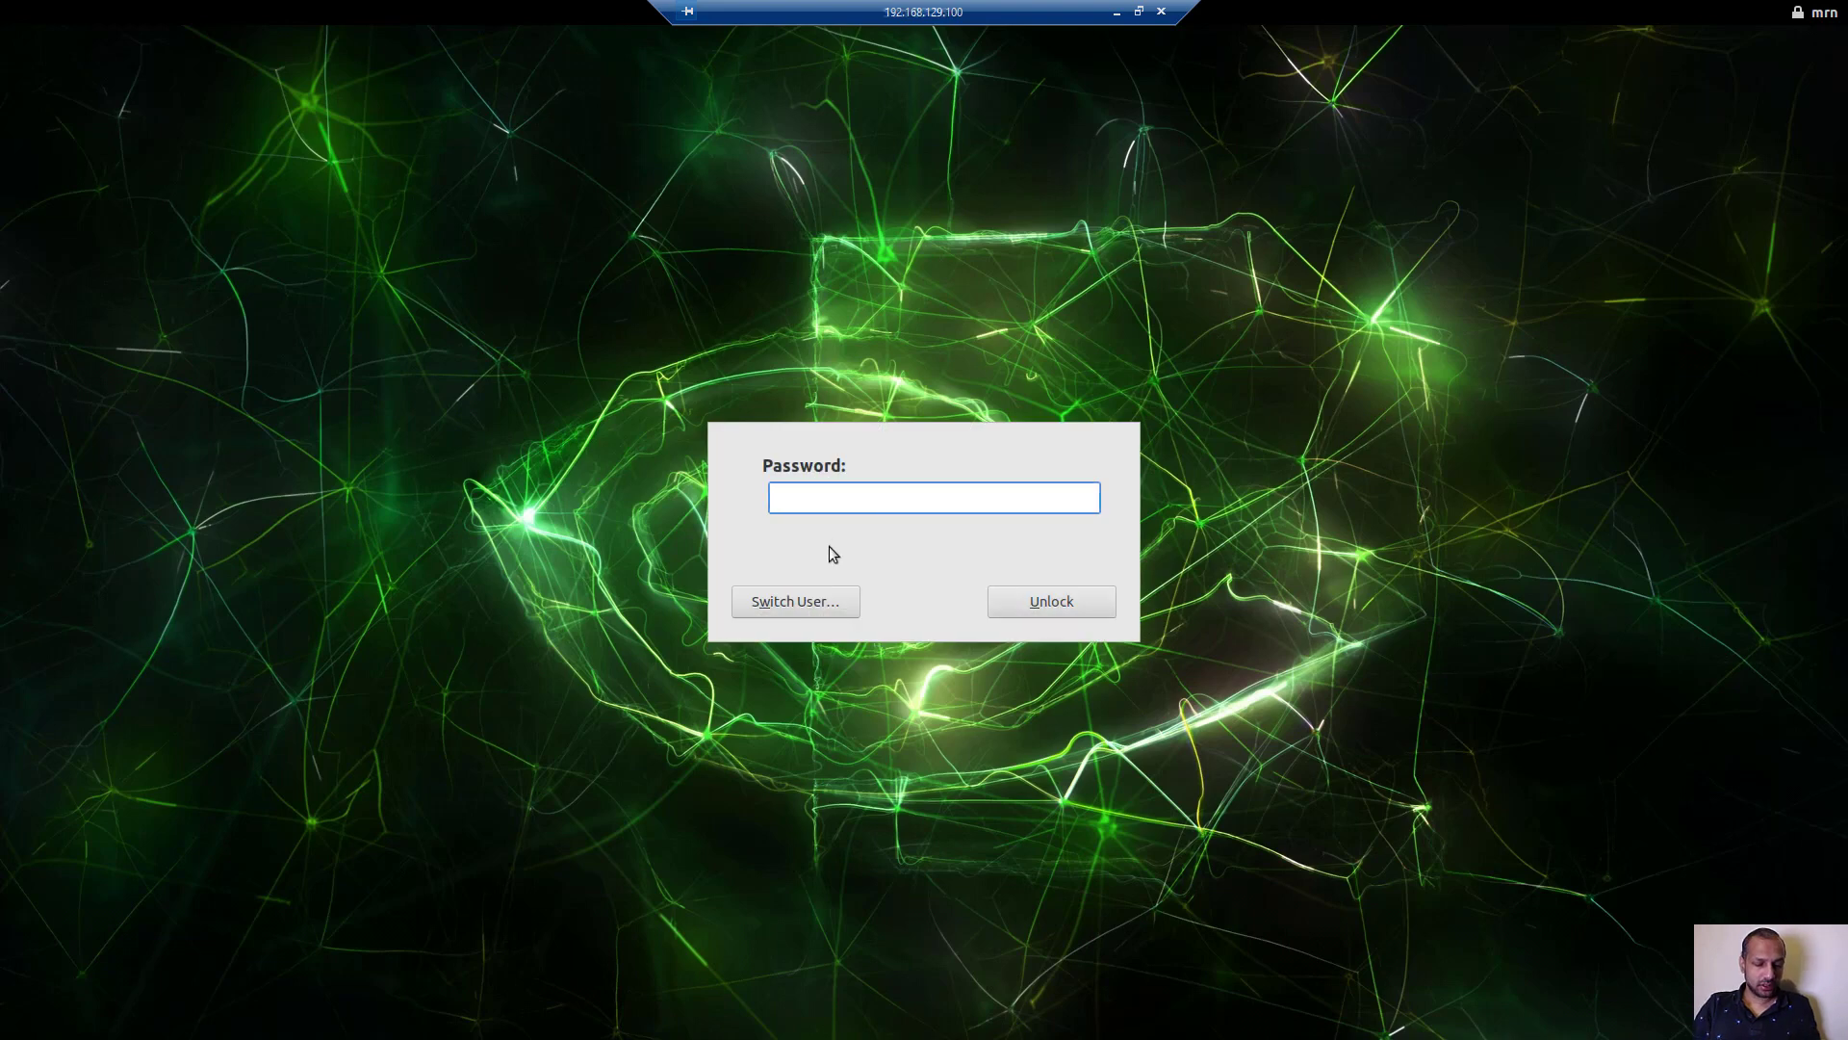
type("•••••••••")
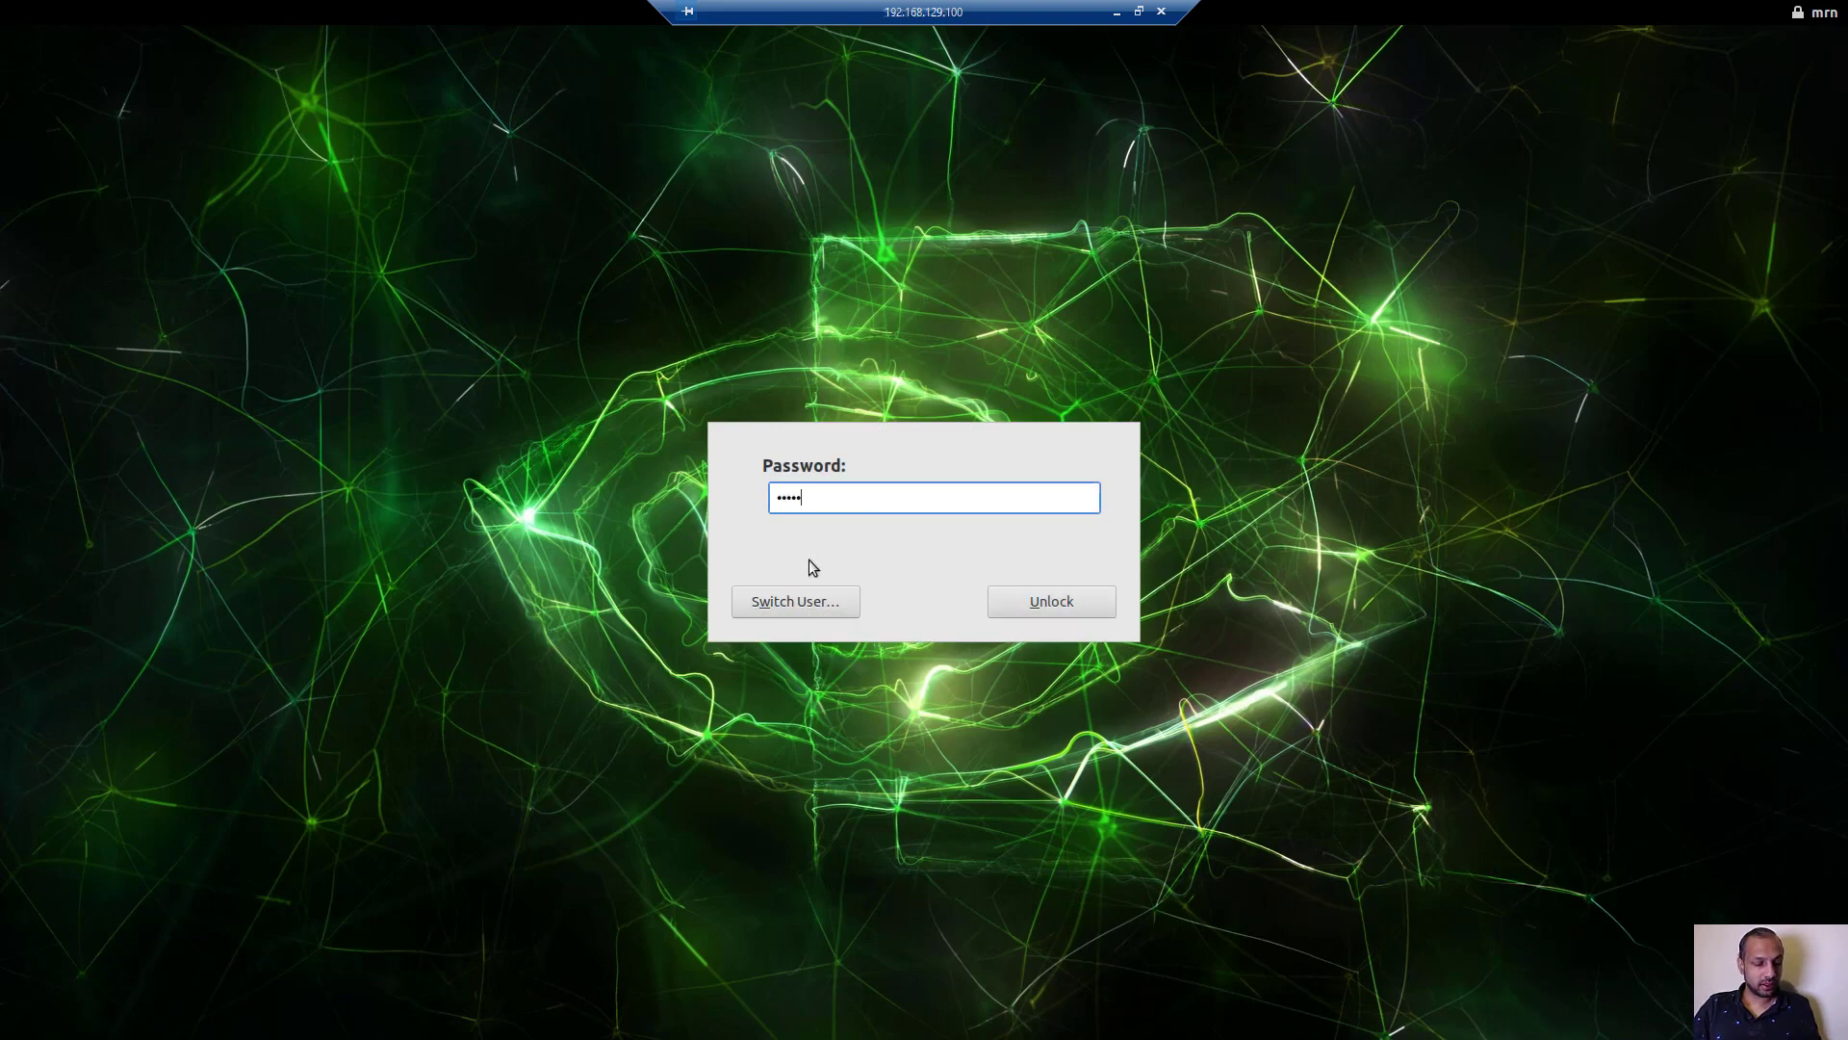
type("•")
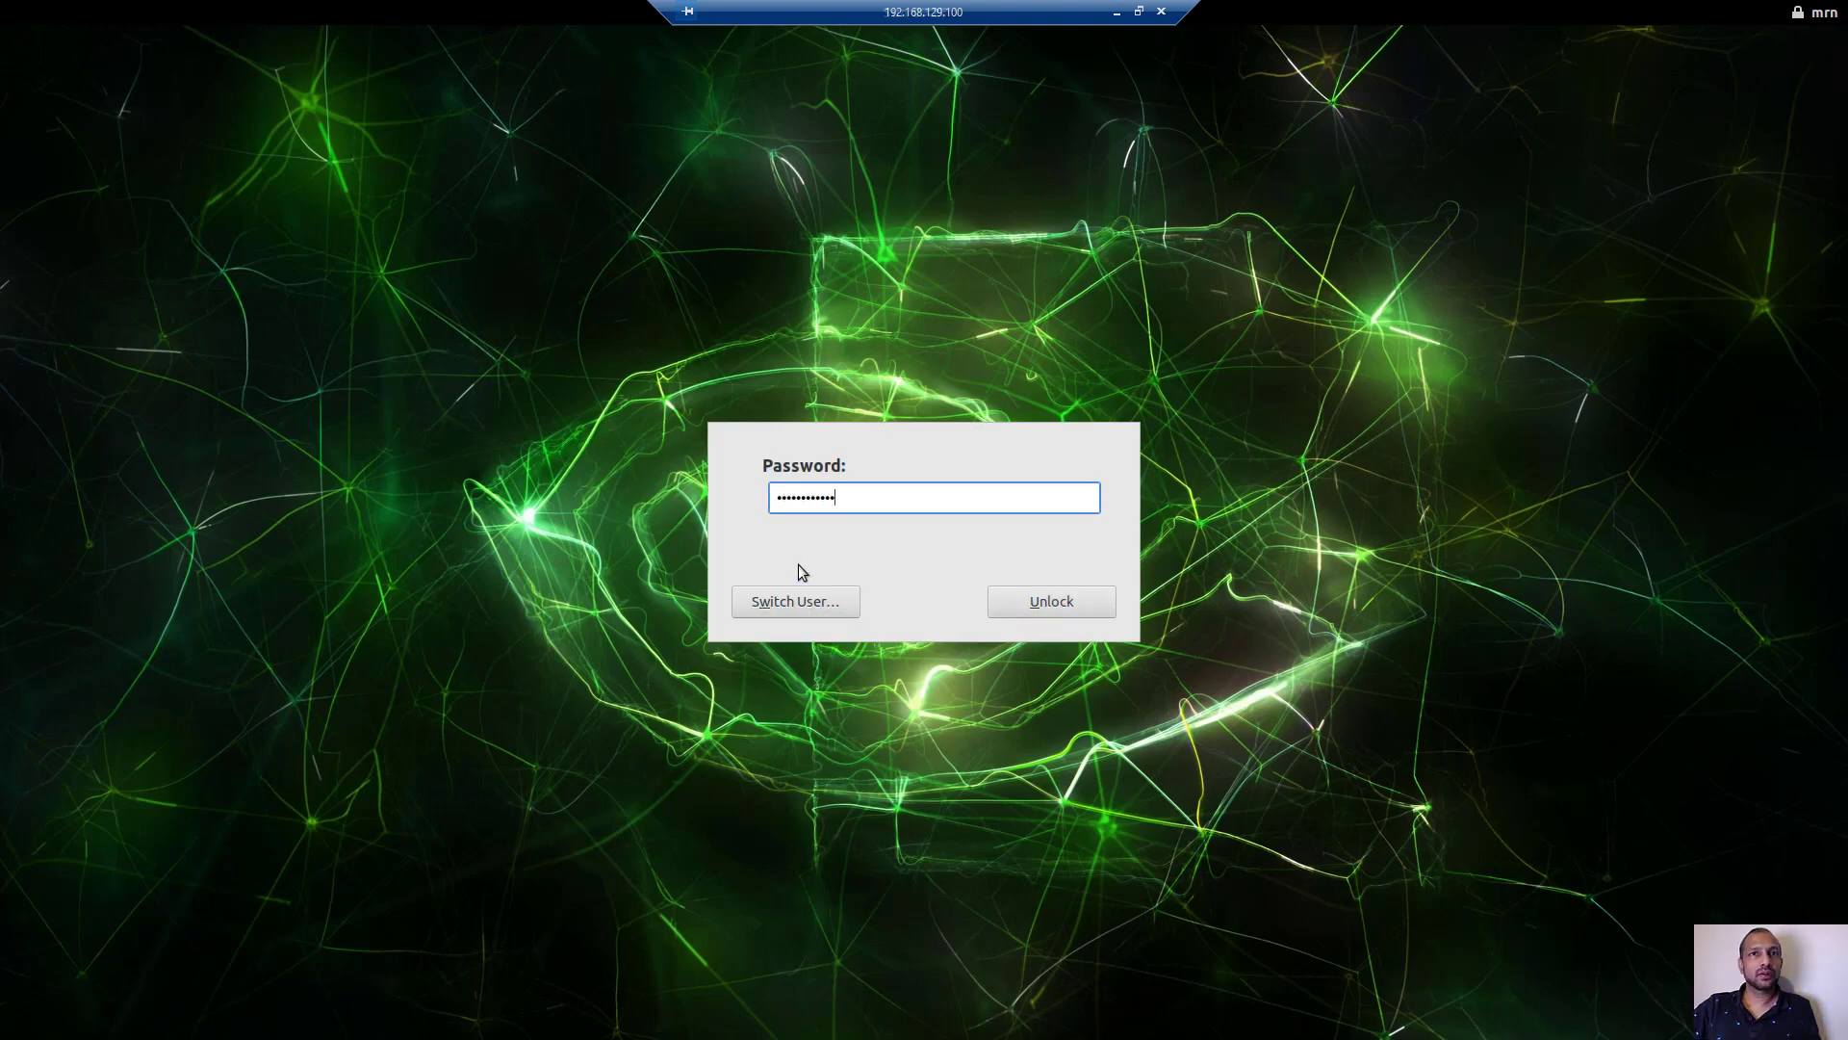
key("Return")
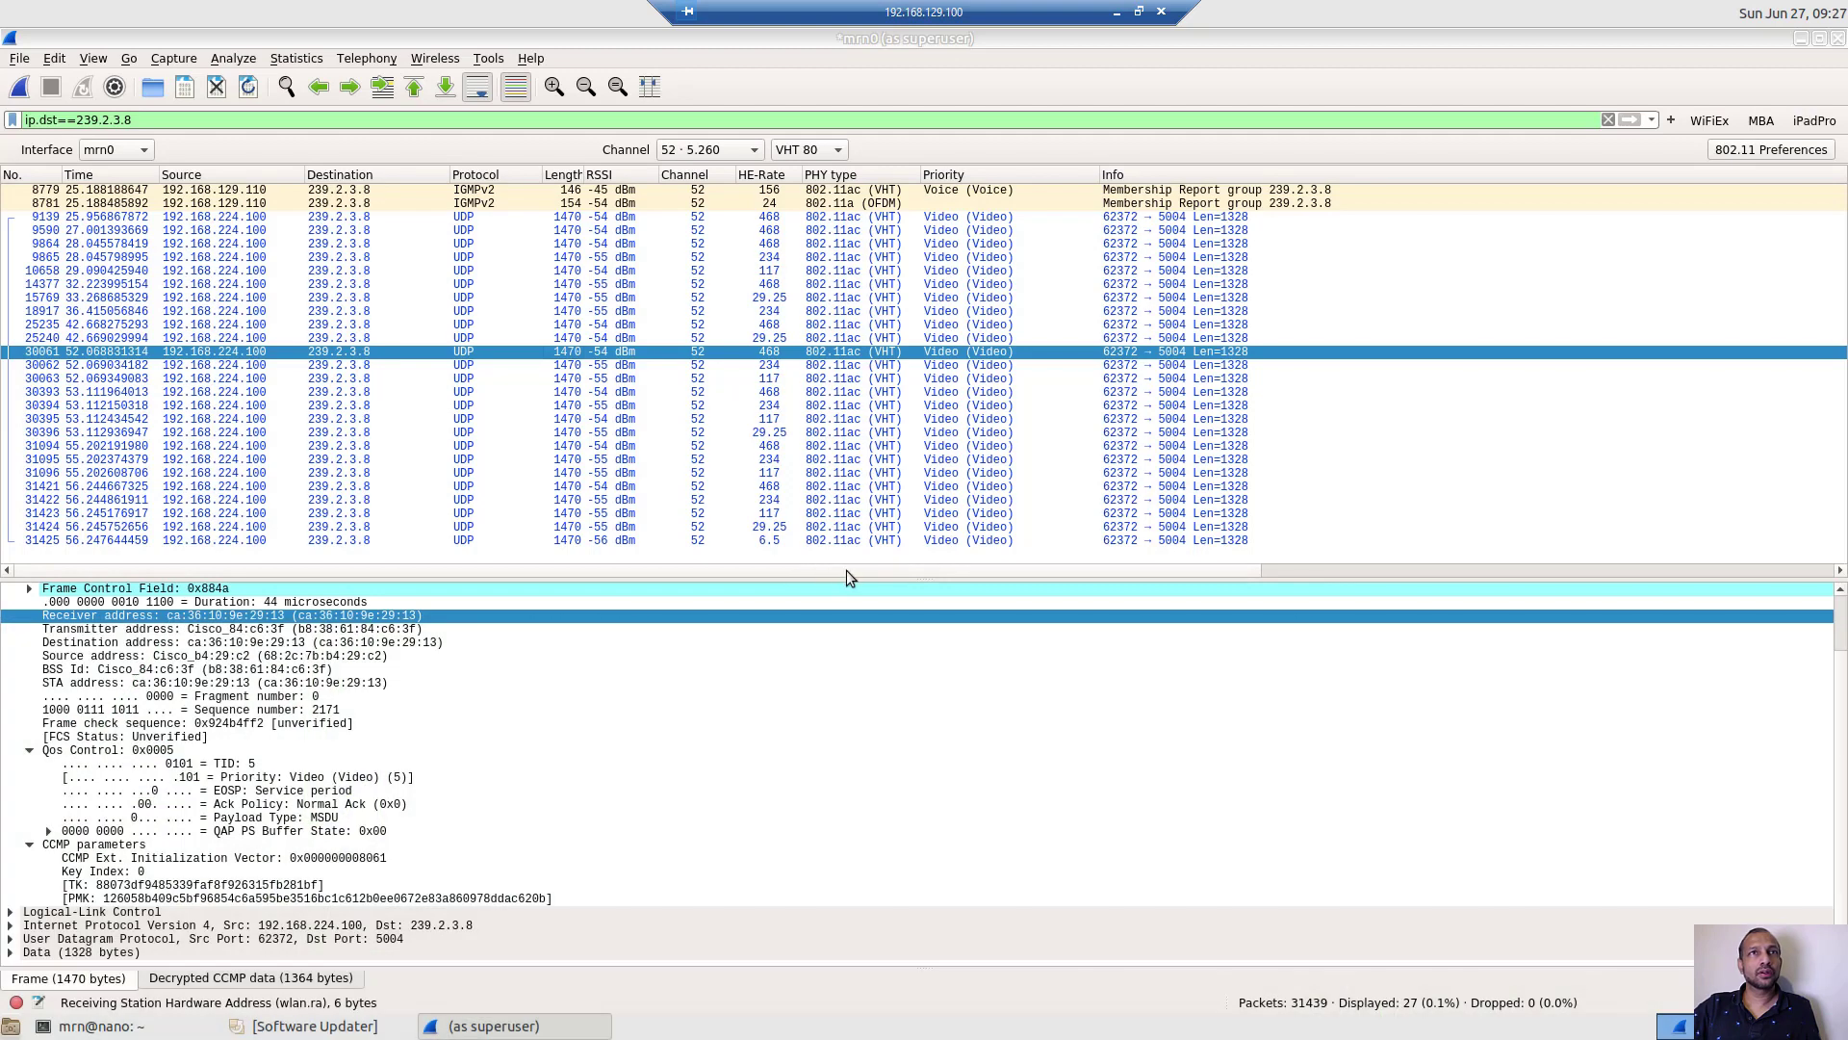
Clear the ip.dst==239.2.3.8 display filter and start a new mrn0 capture without saving the existing packets
left_click(1607, 120)
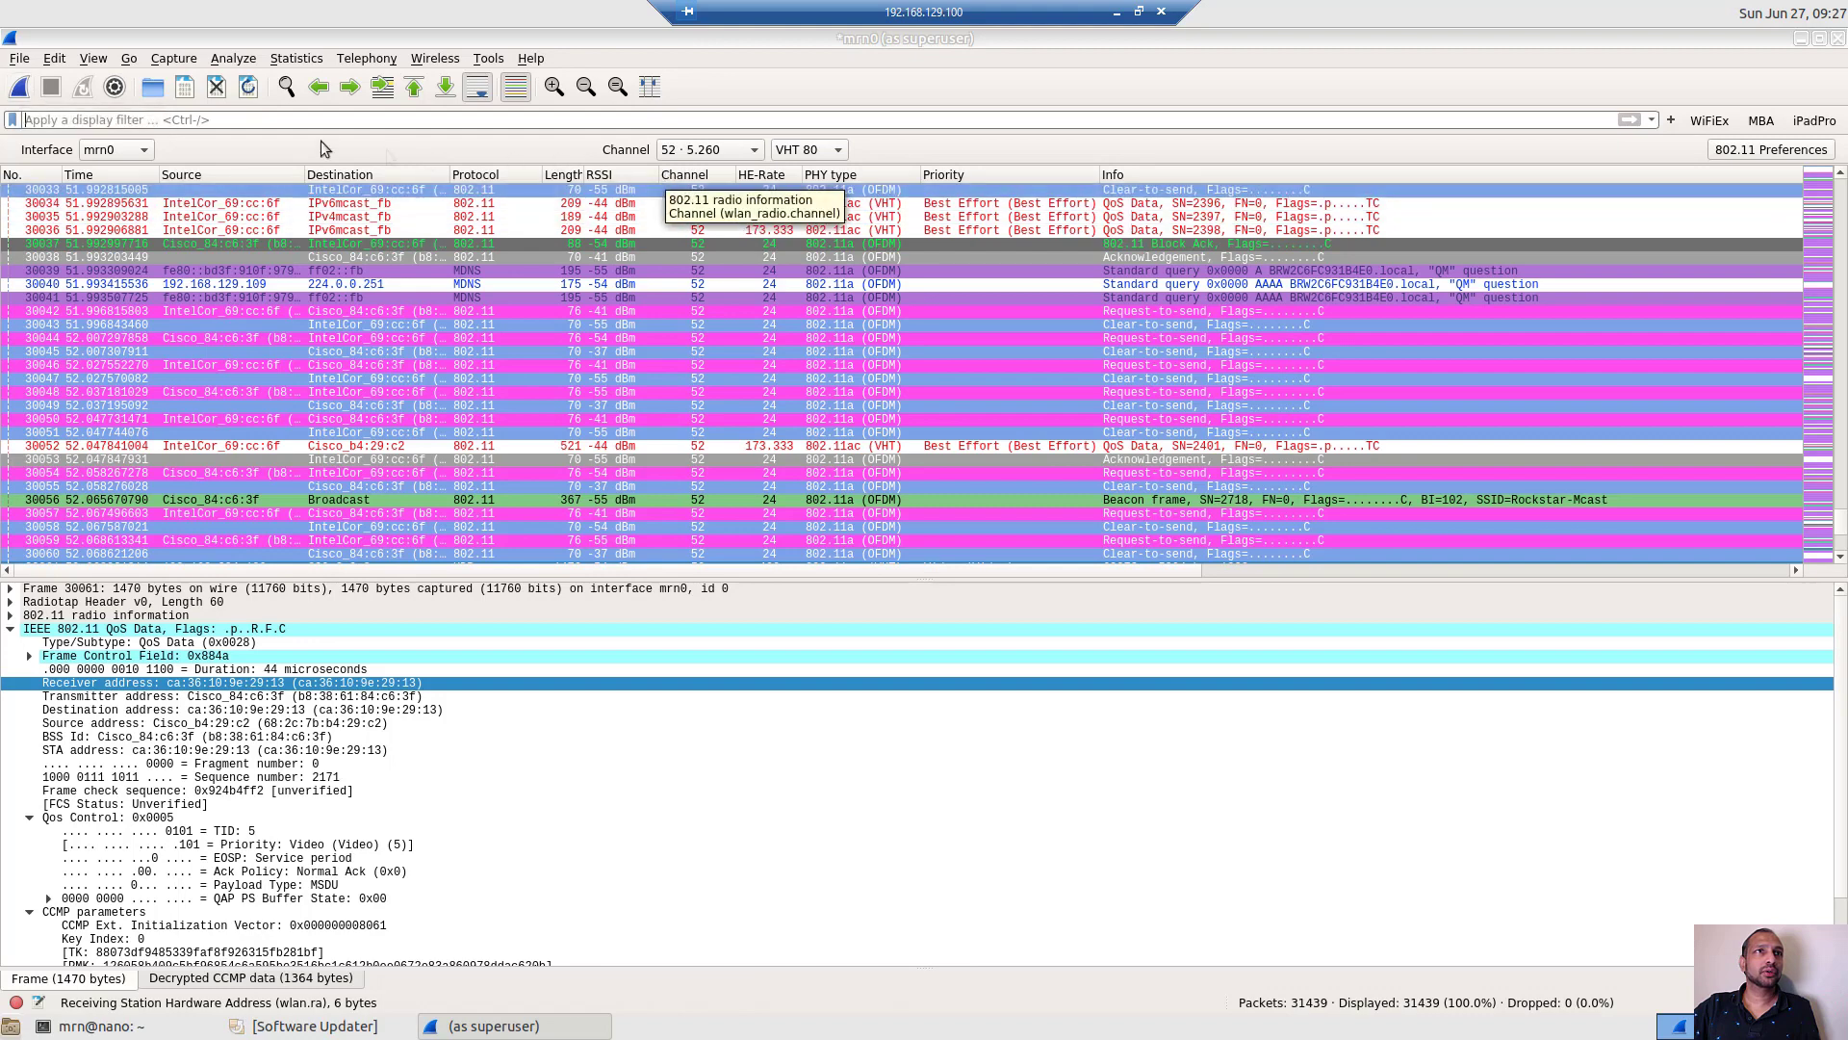
left_click(21, 89)
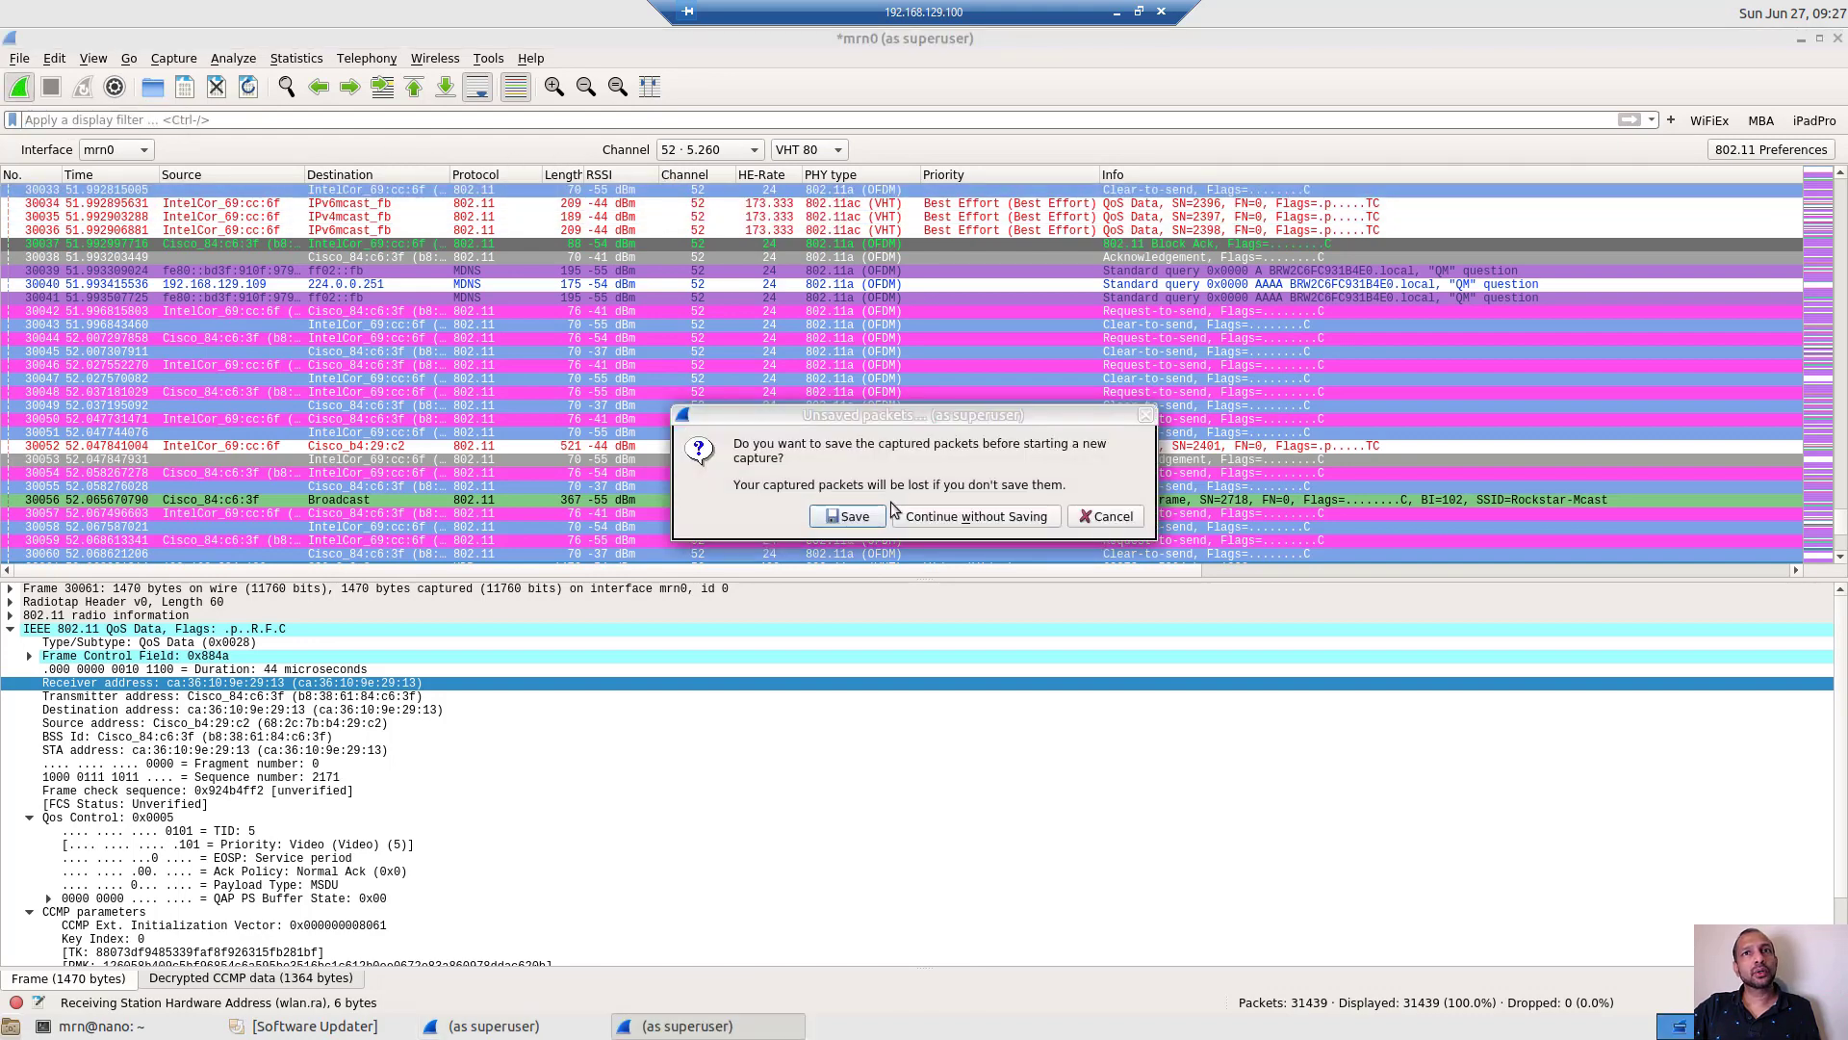
left_click(942, 521)
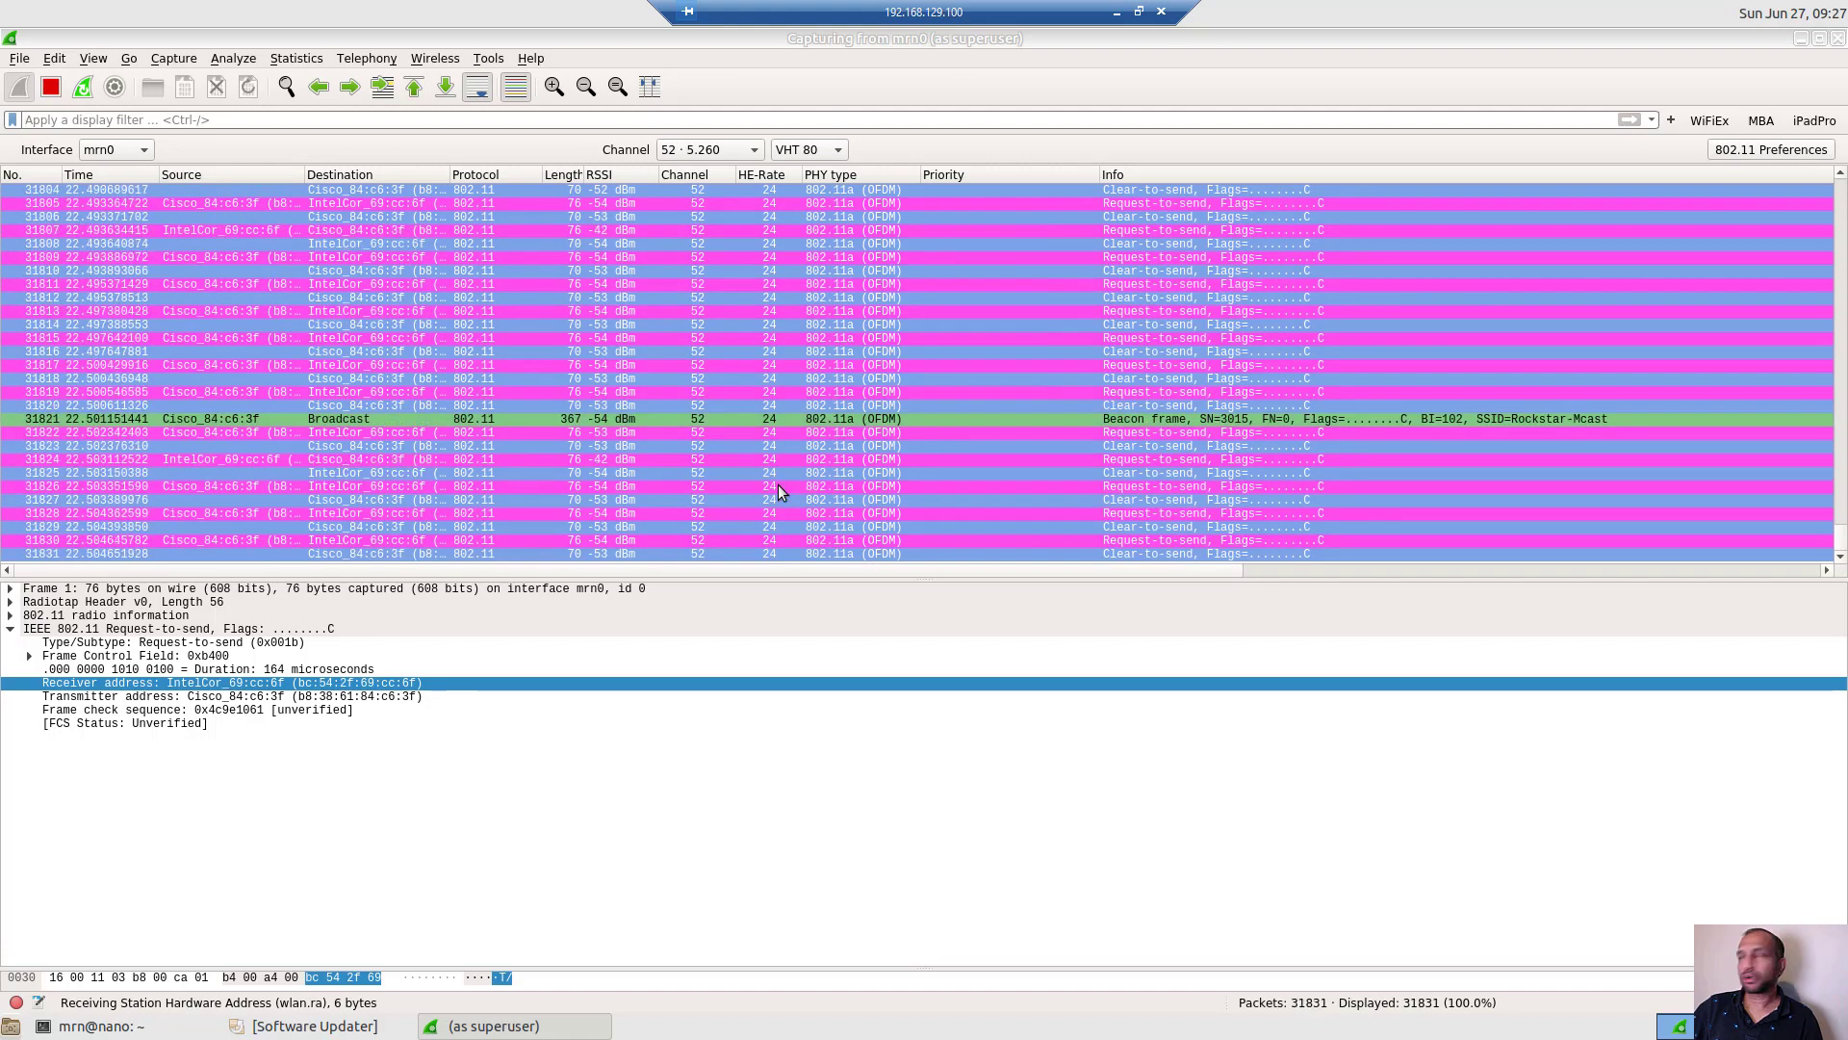
Check the H2504 controller's client list and its FlexConnect multicast media stream clients, focusing on group 239.2.3.7
left_click(1118, 12)
left_click(209, 137)
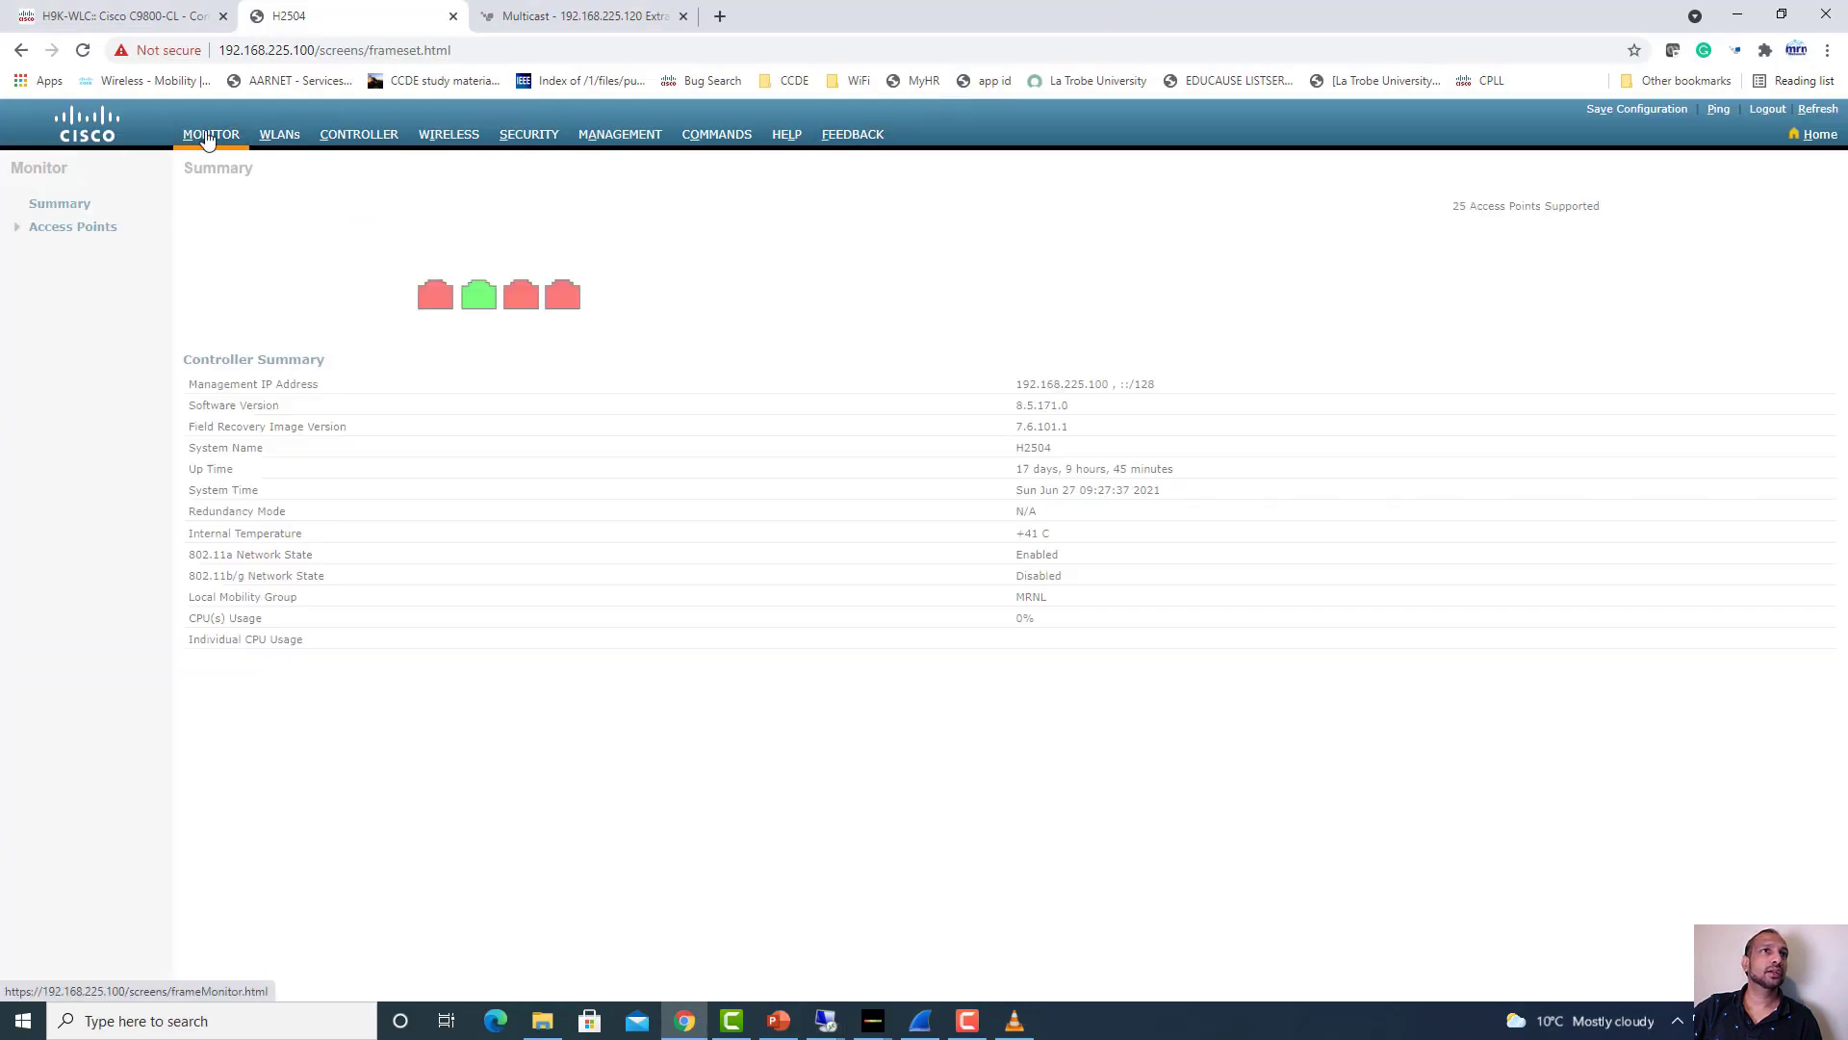
left_click(53, 352)
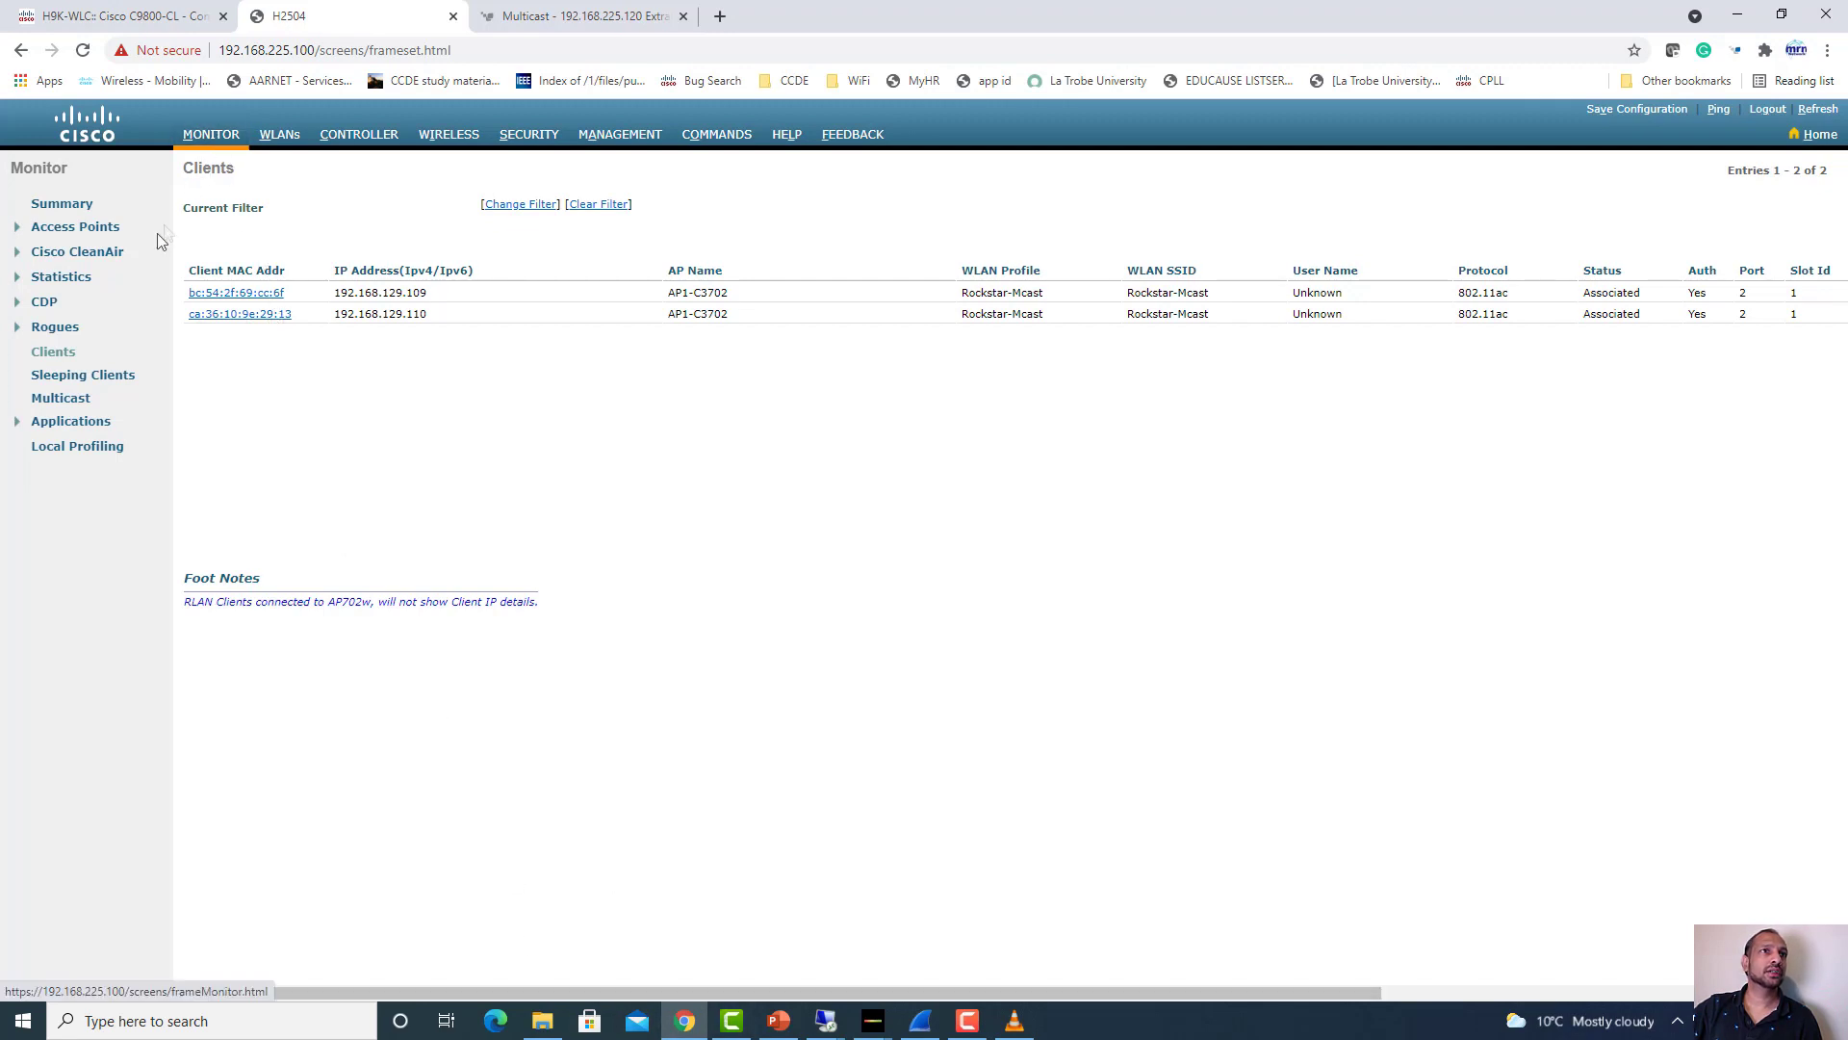
left_click(75, 400)
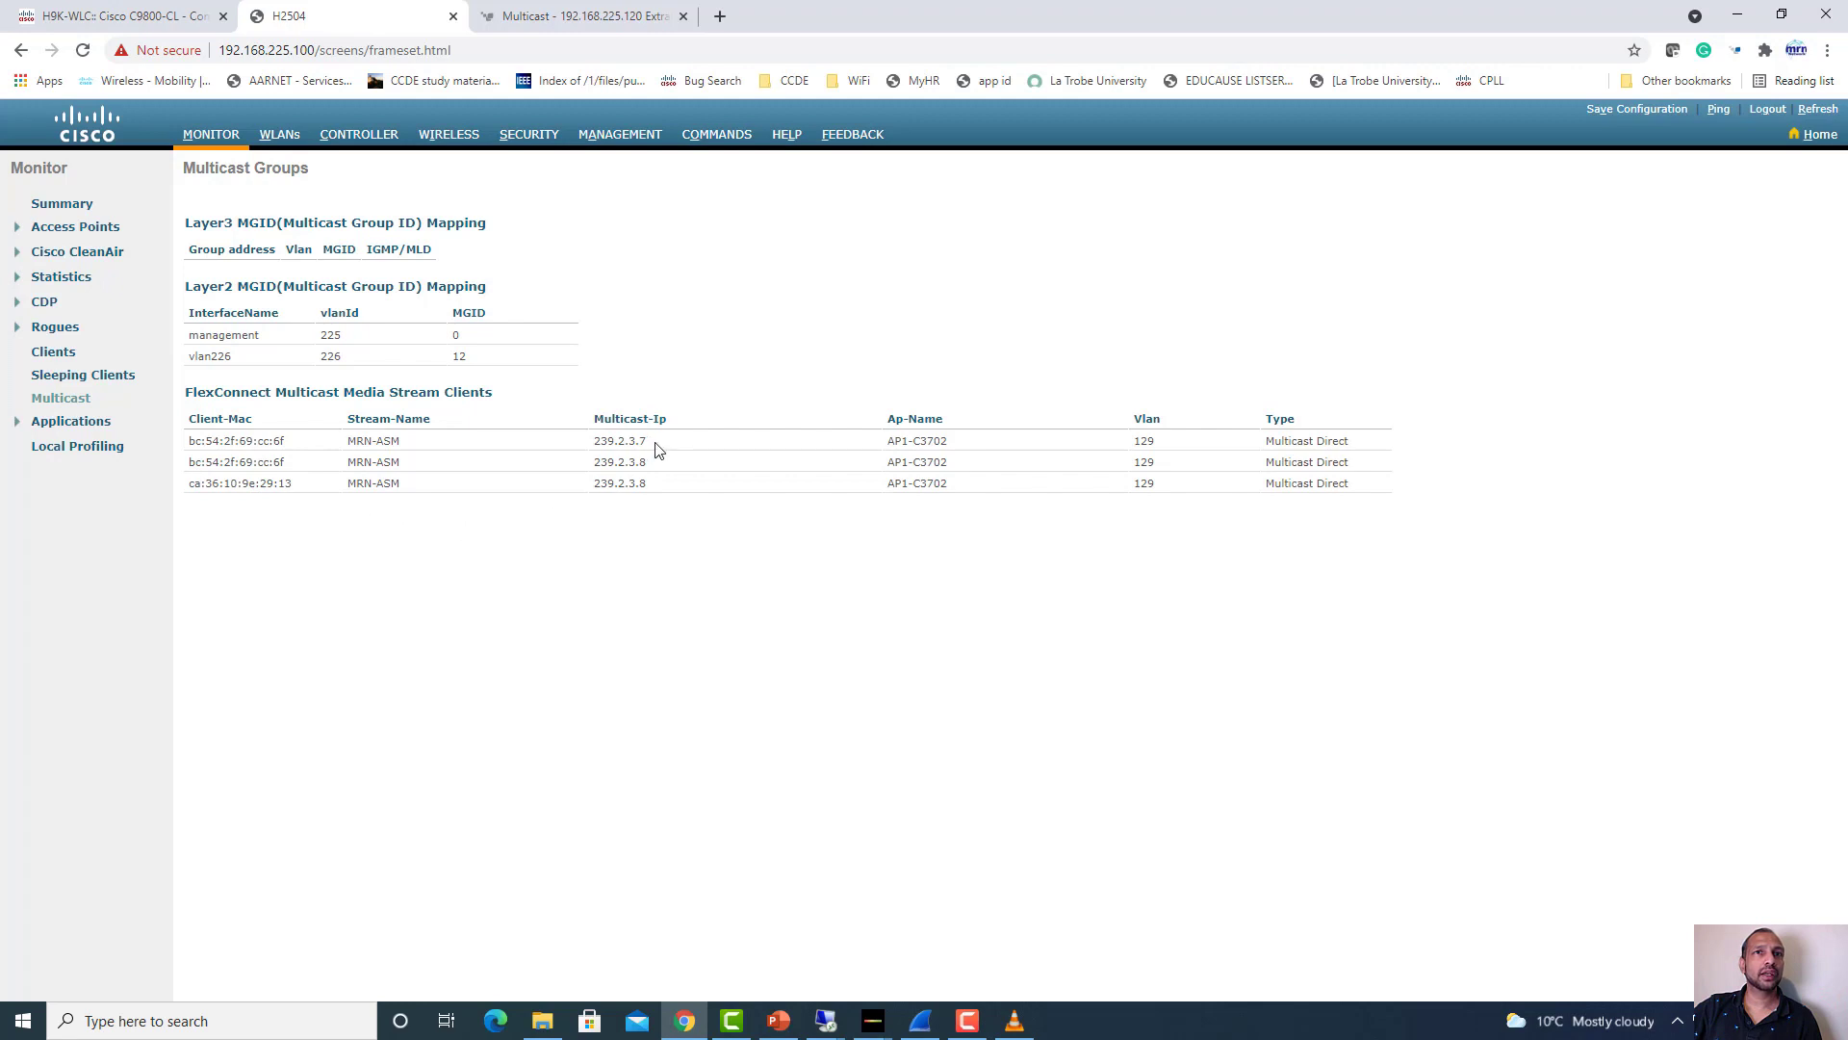
left_click_drag(613, 449, 598, 450)
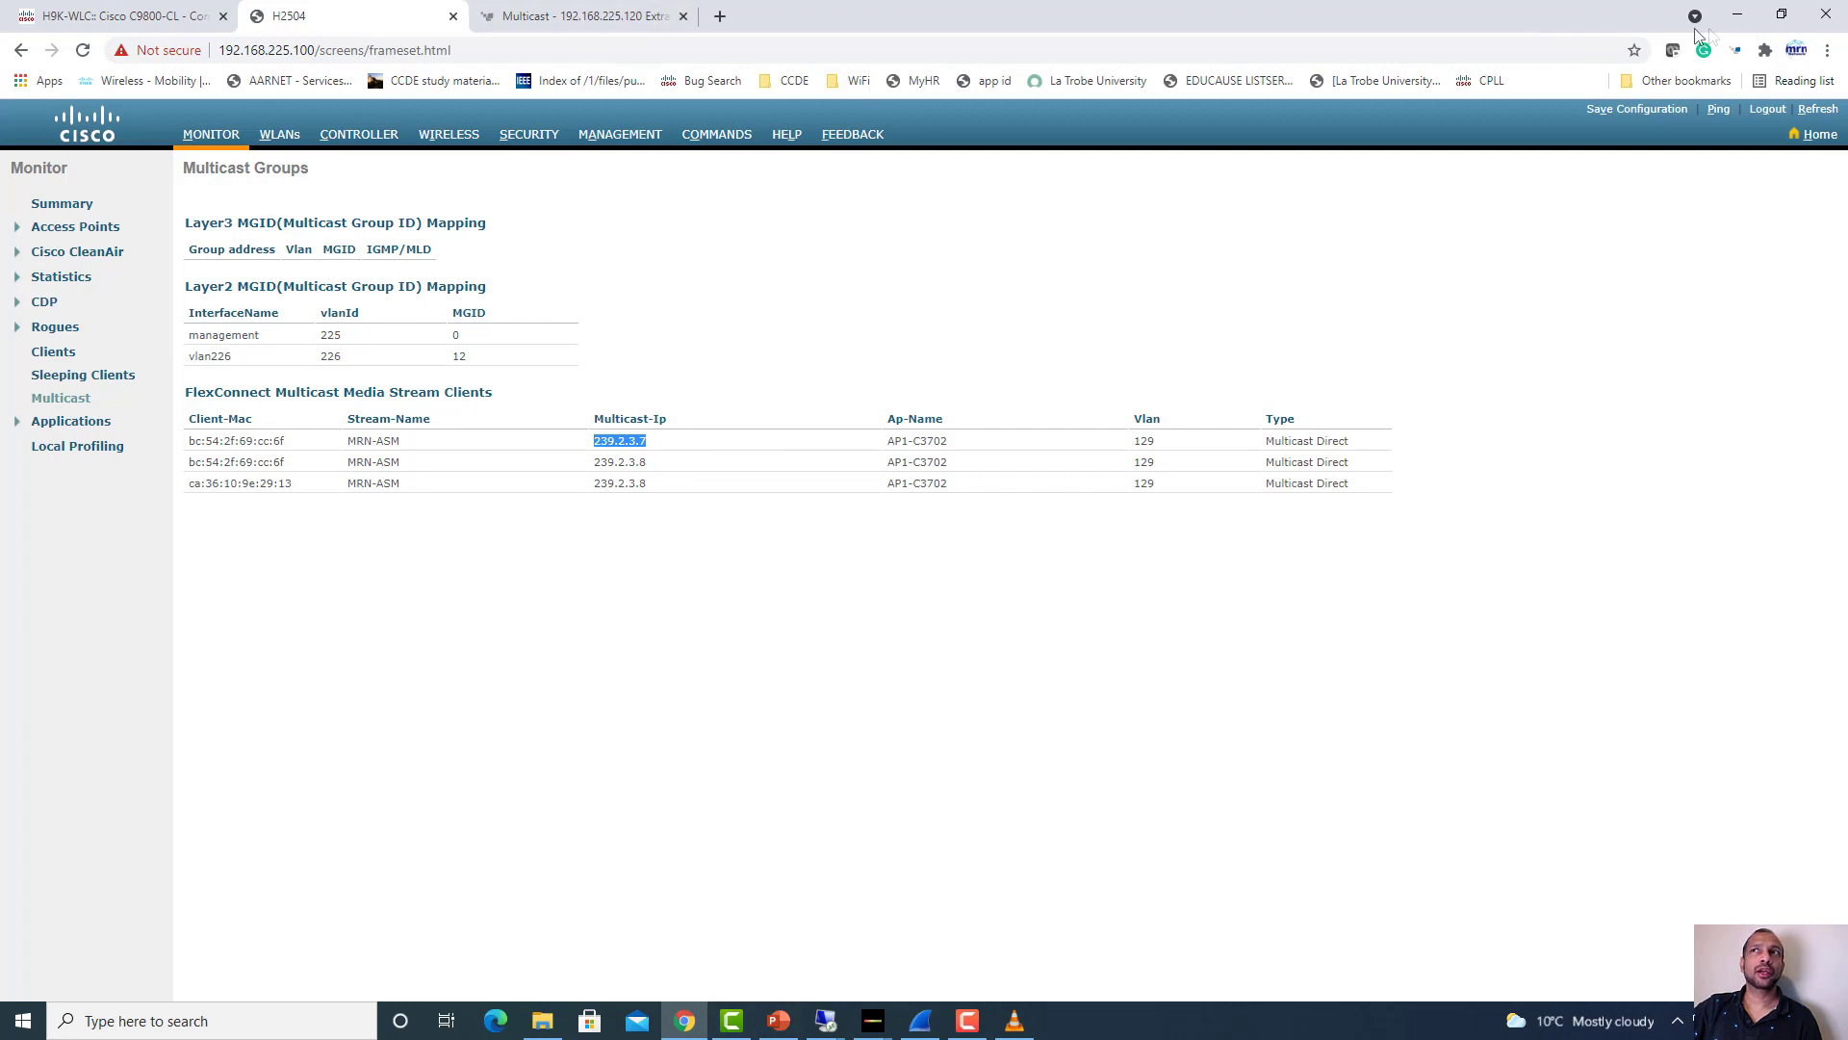
Return to the 192.168.129.109 session, rerun "show flexconnect media-stream client MRN-ASM" on H2504, and examine the 239.2.3.7 entry
left_click(1737, 15)
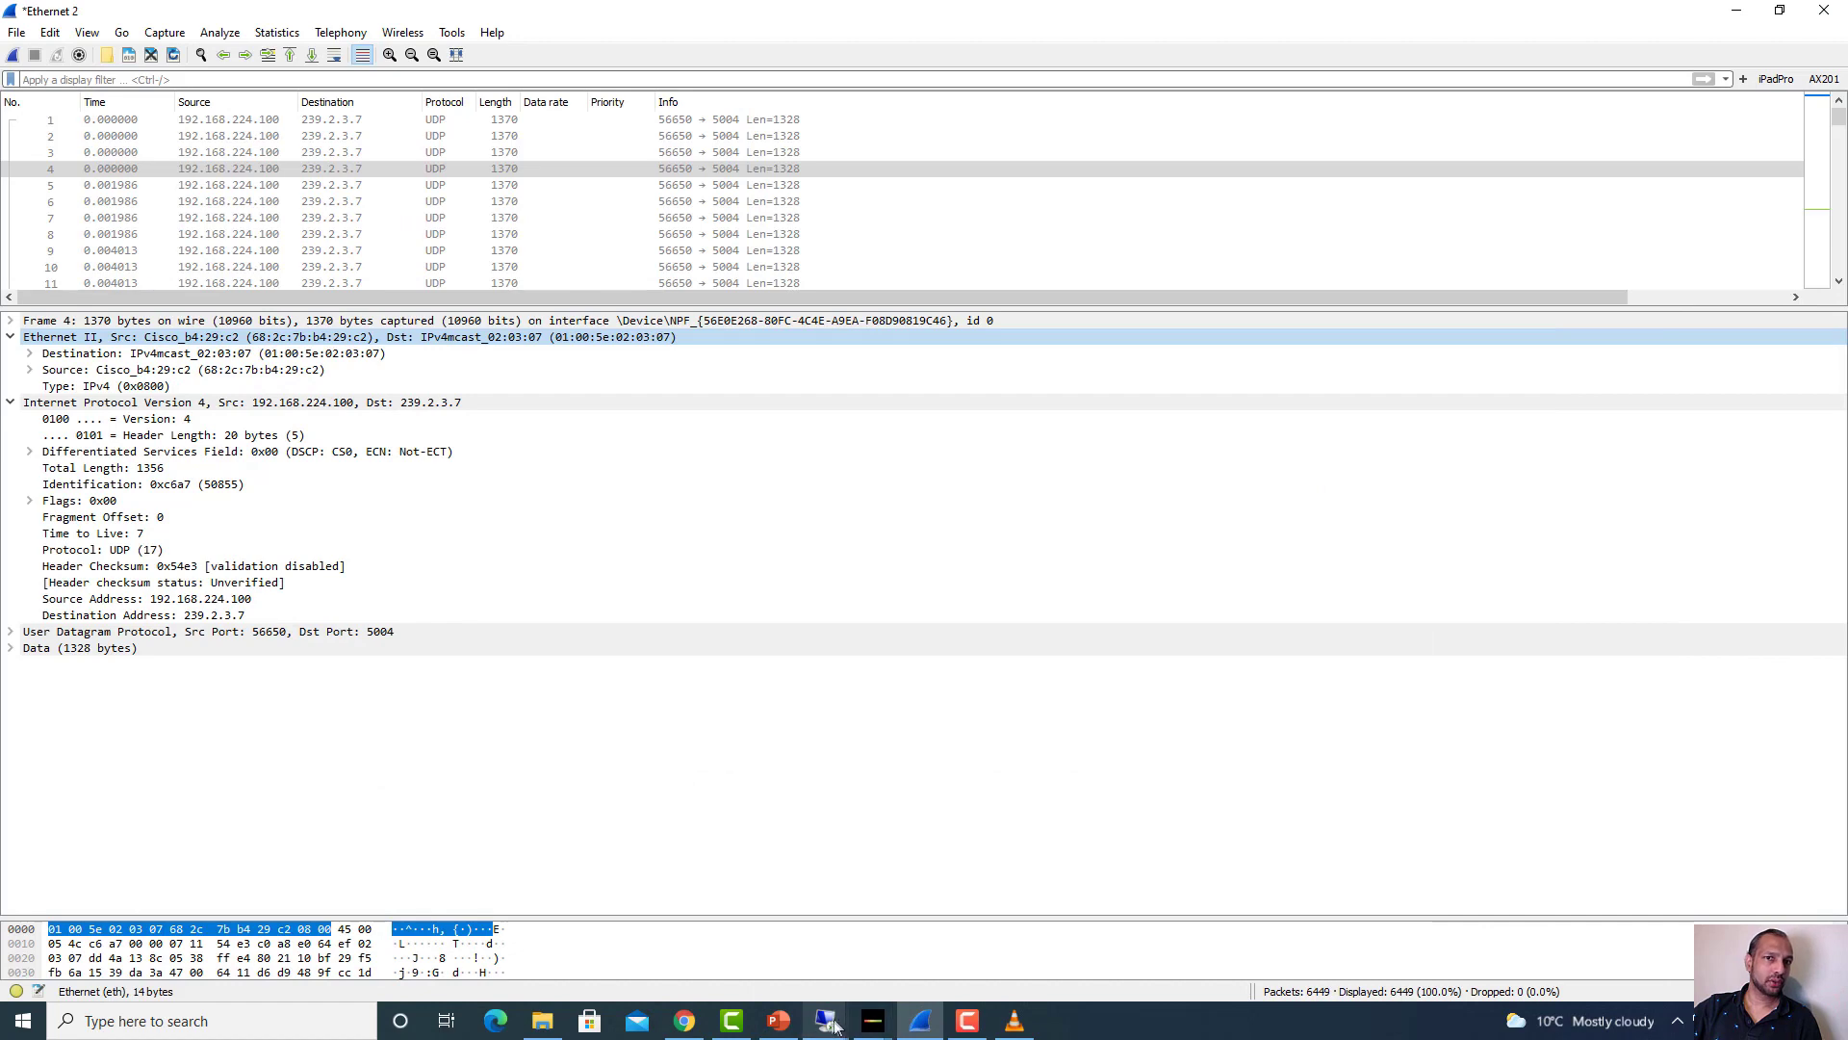
mouse_move(837, 1025)
left_click(749, 963)
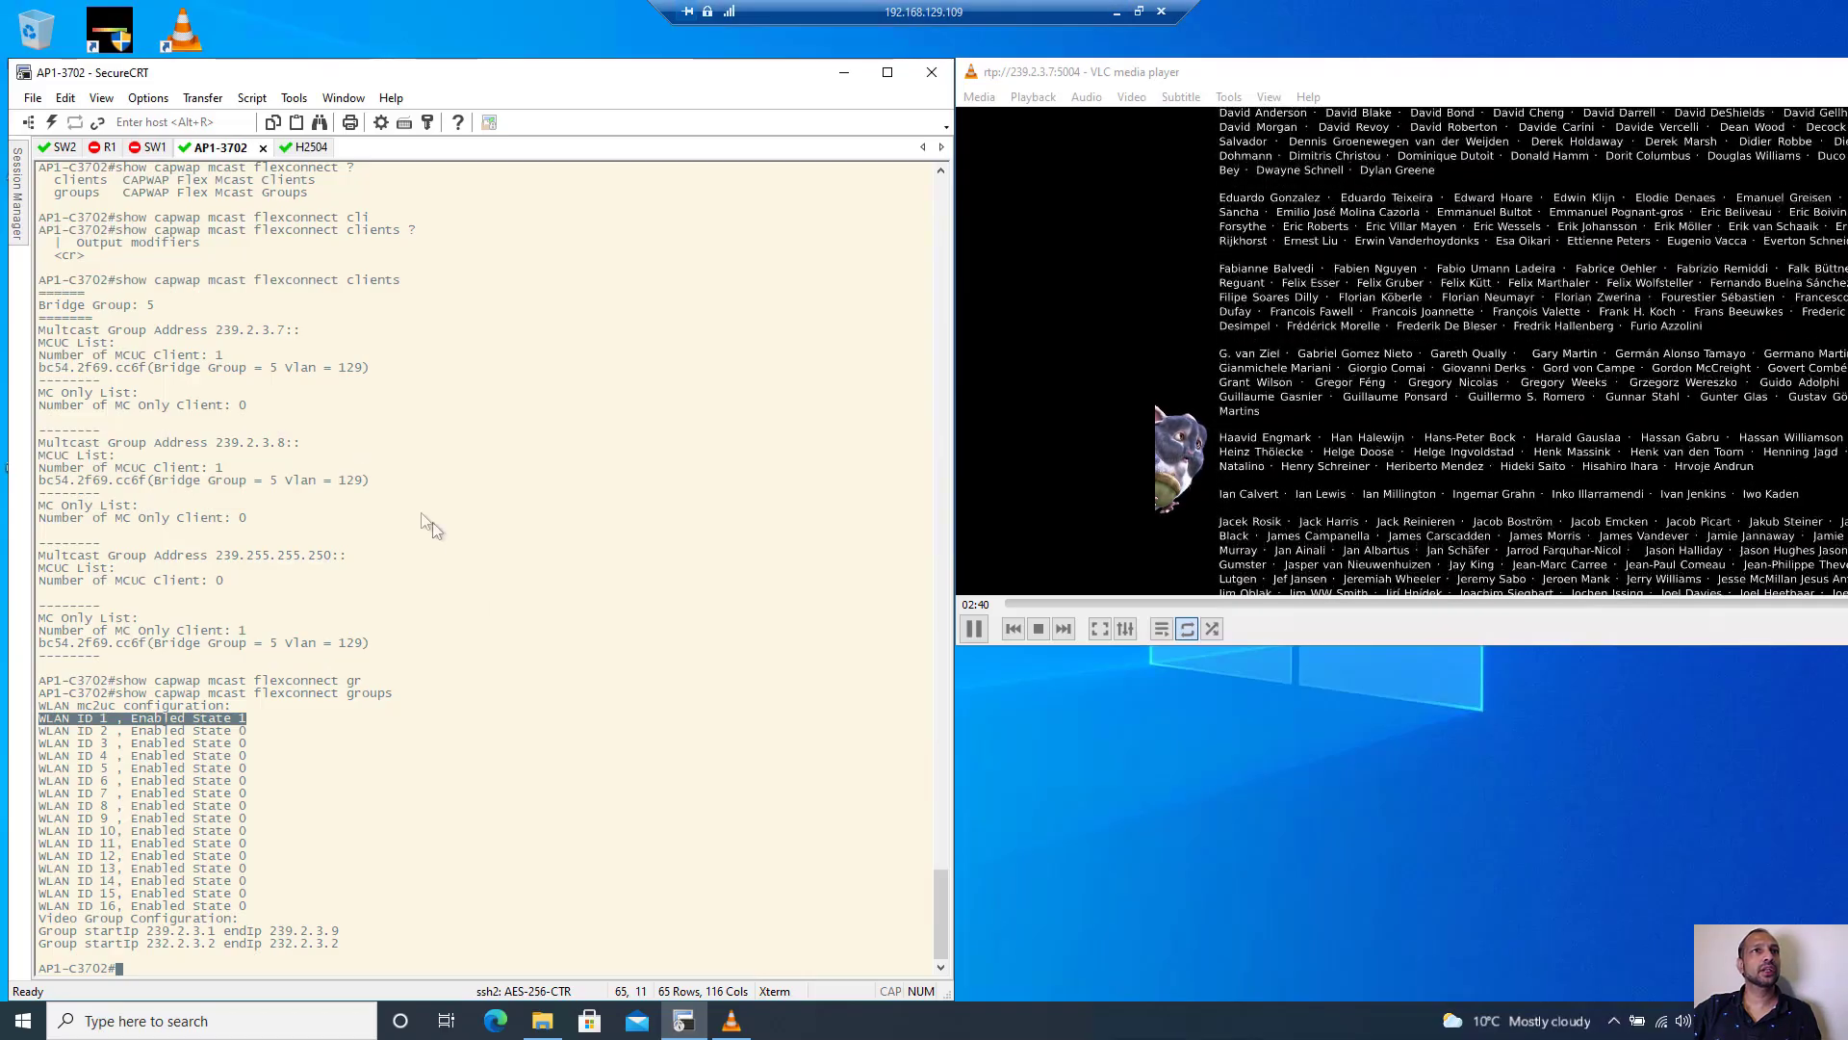
left_click(306, 148)
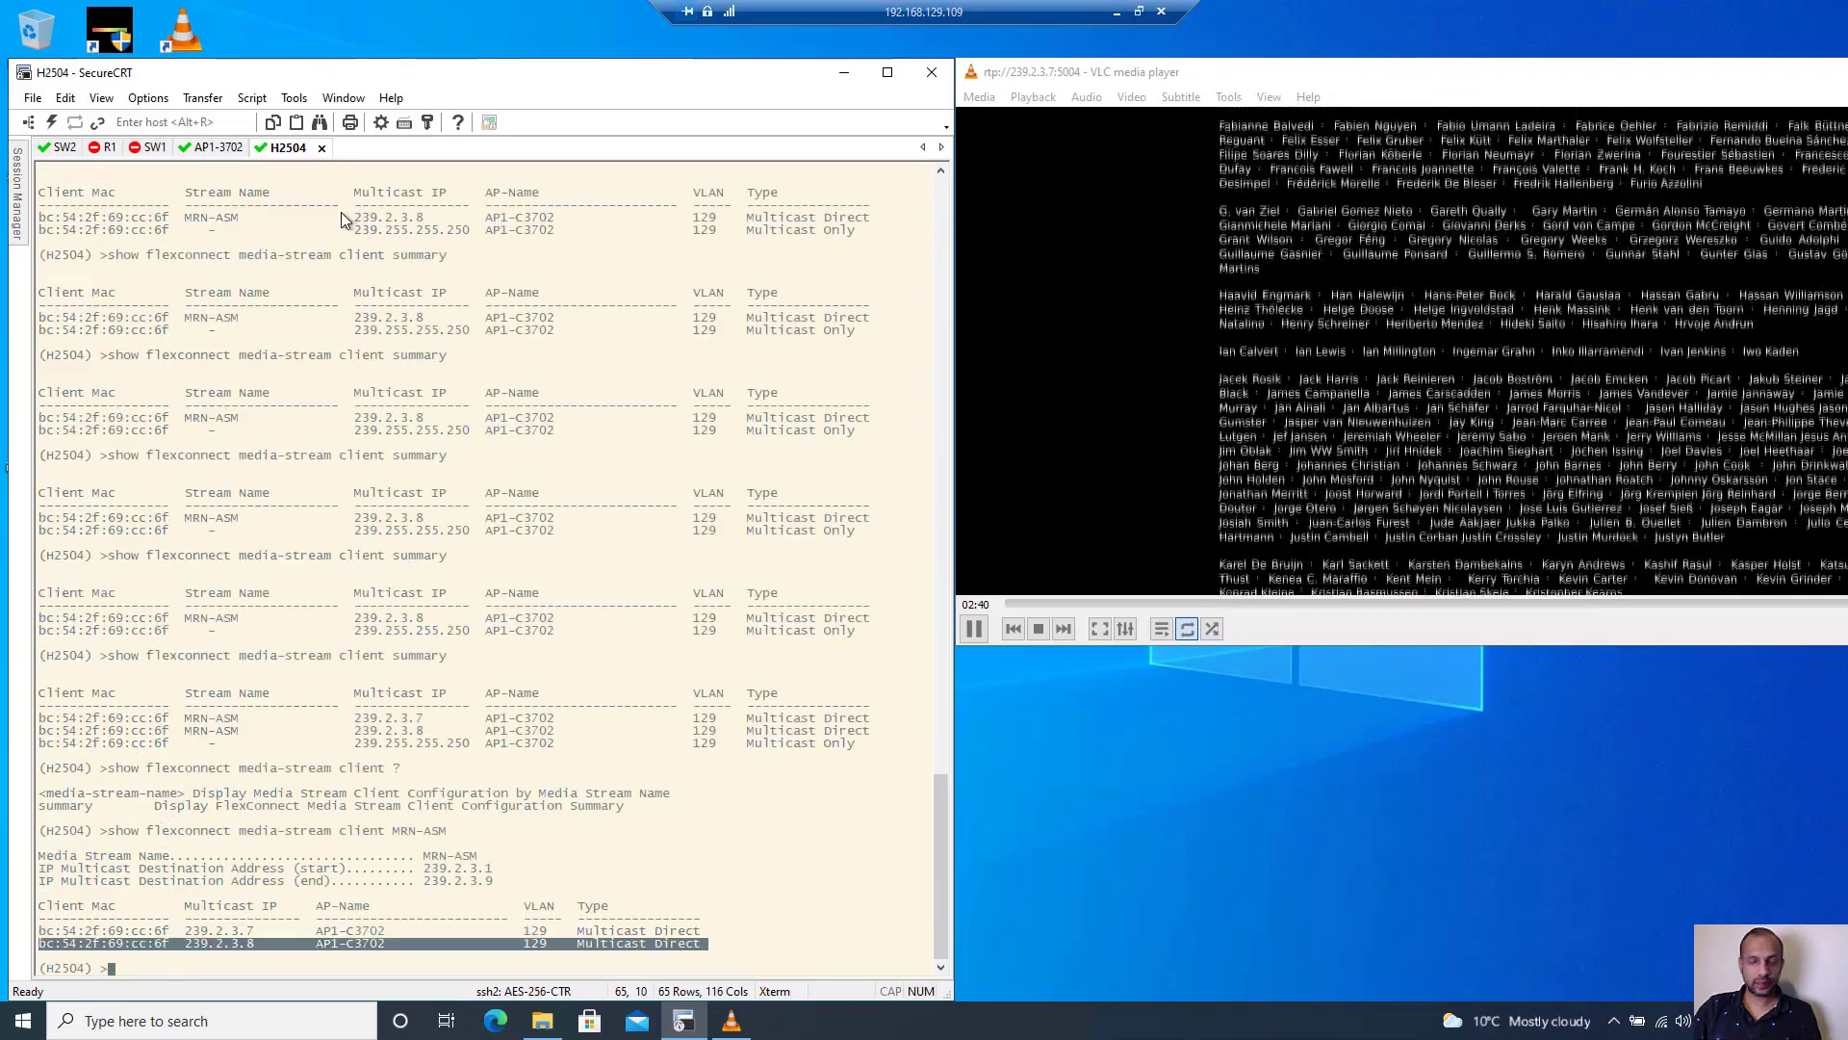
key("Up")
key("Return")
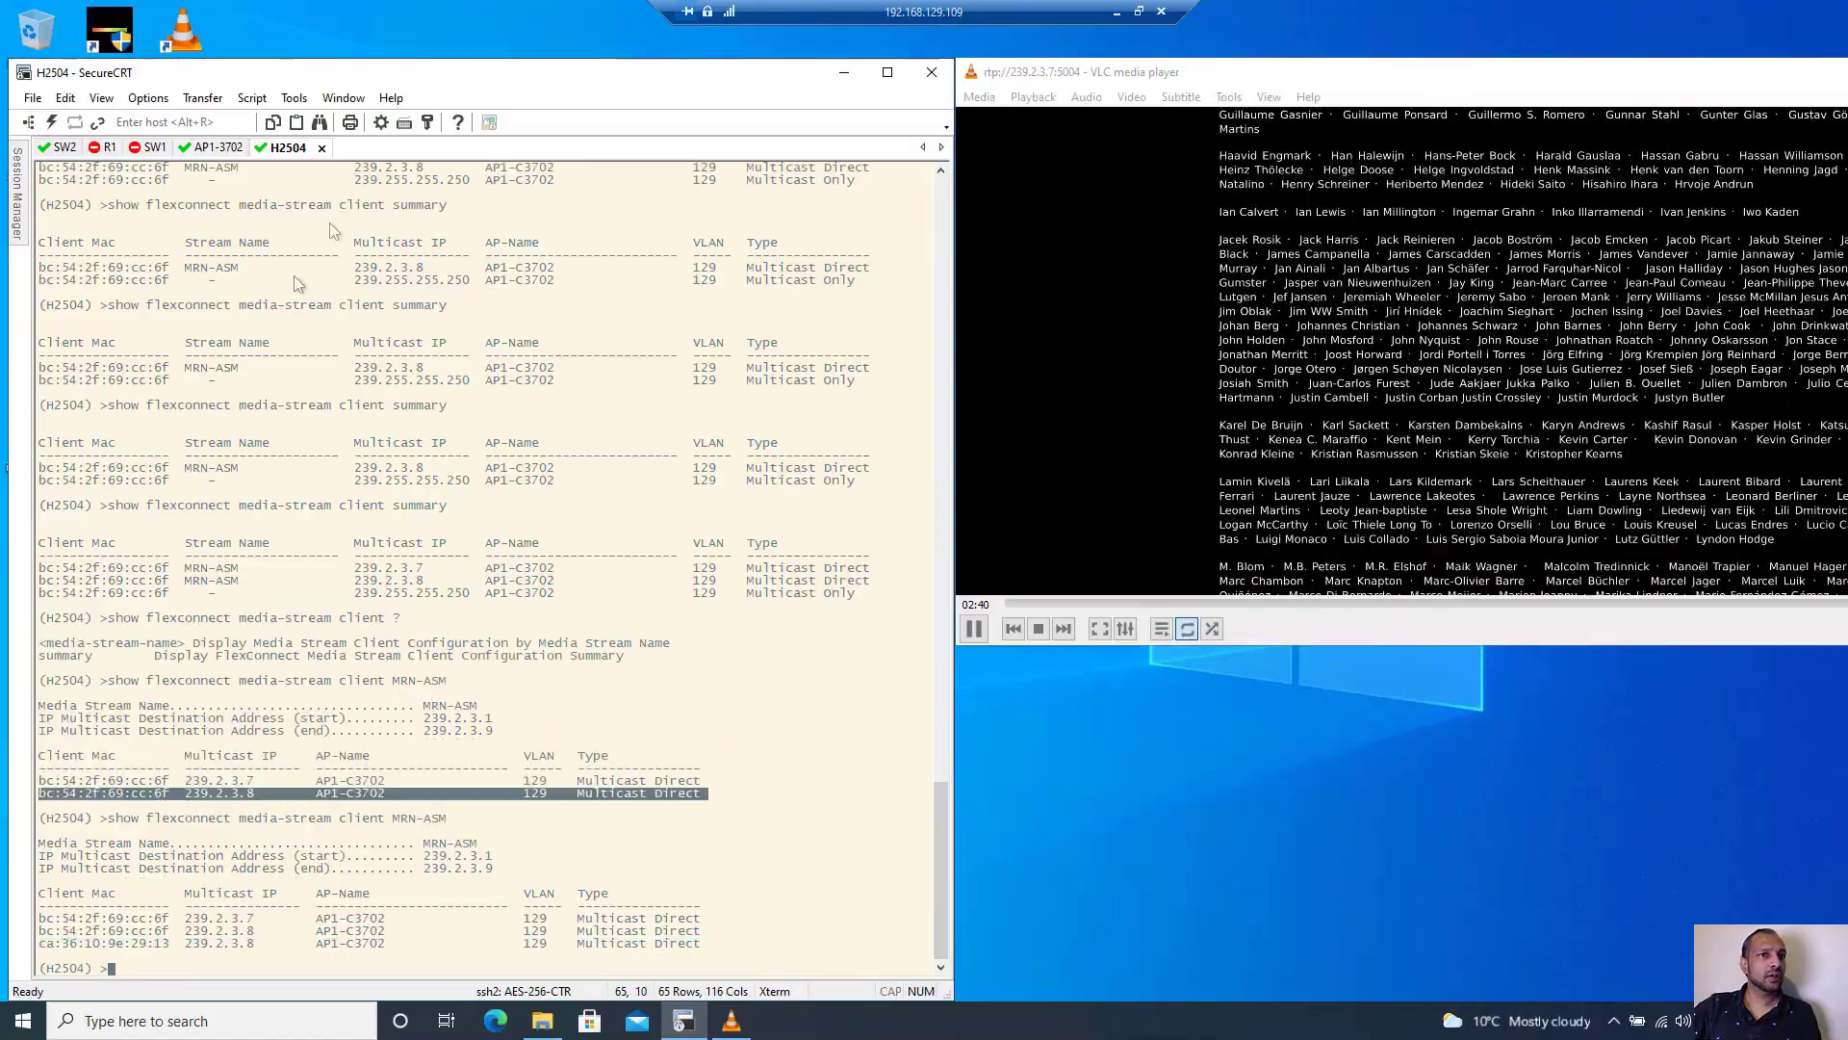
left_click_drag(39, 920, 711, 930)
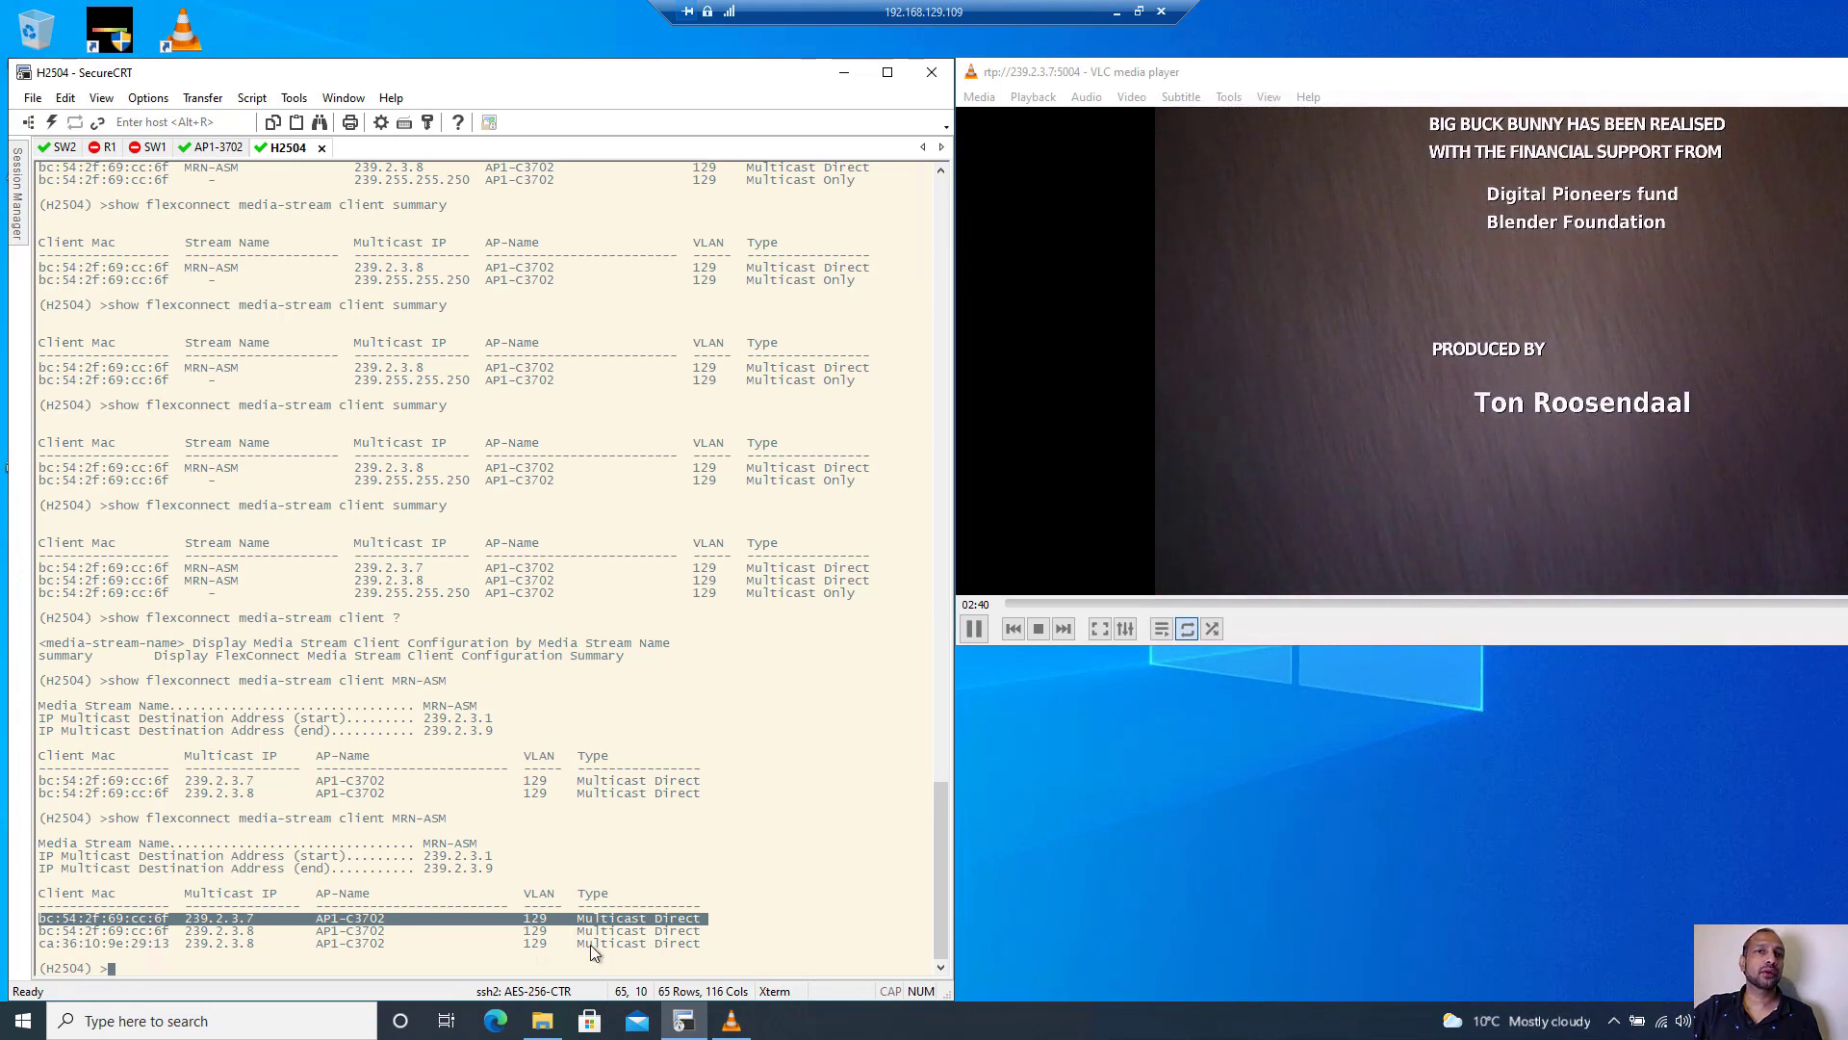
Repeat the MRN-ASM media-stream client command and examine client ca:36:10:9e:29:13's entry for group 239.2.3.7
left_click(773, 900)
key("Up")
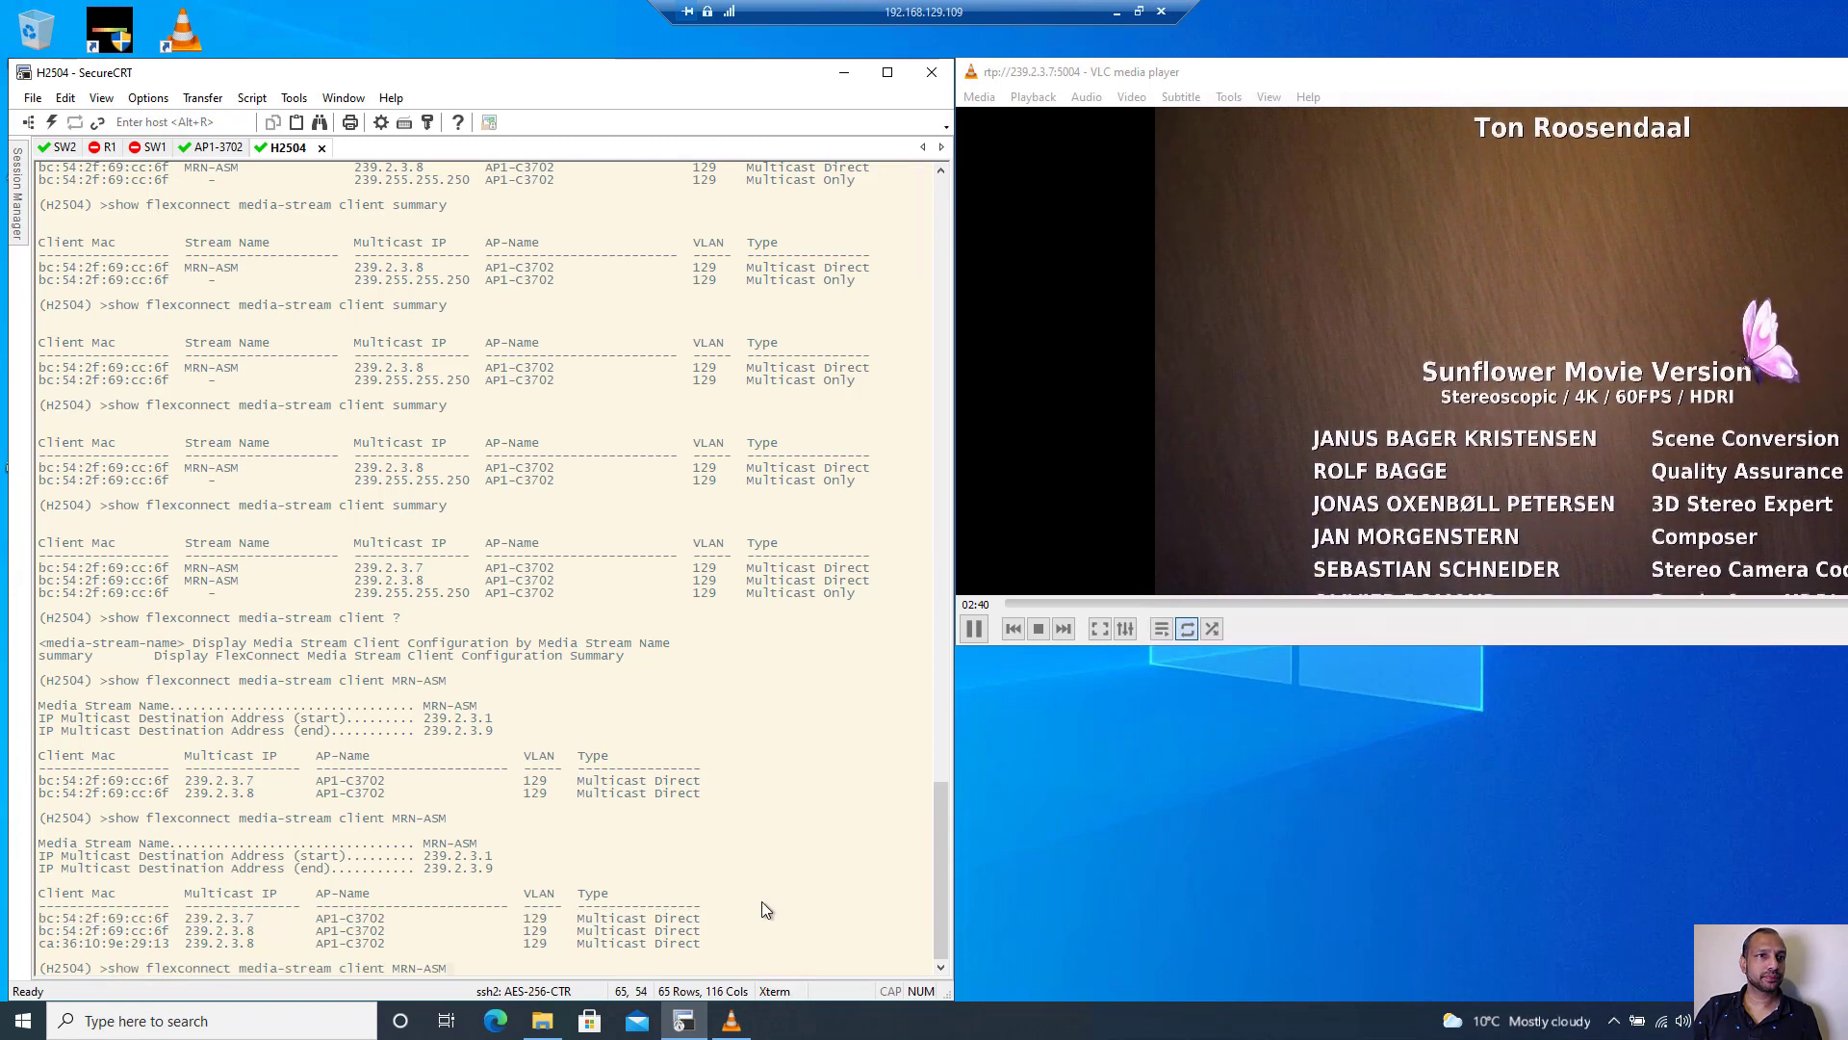
key("Return")
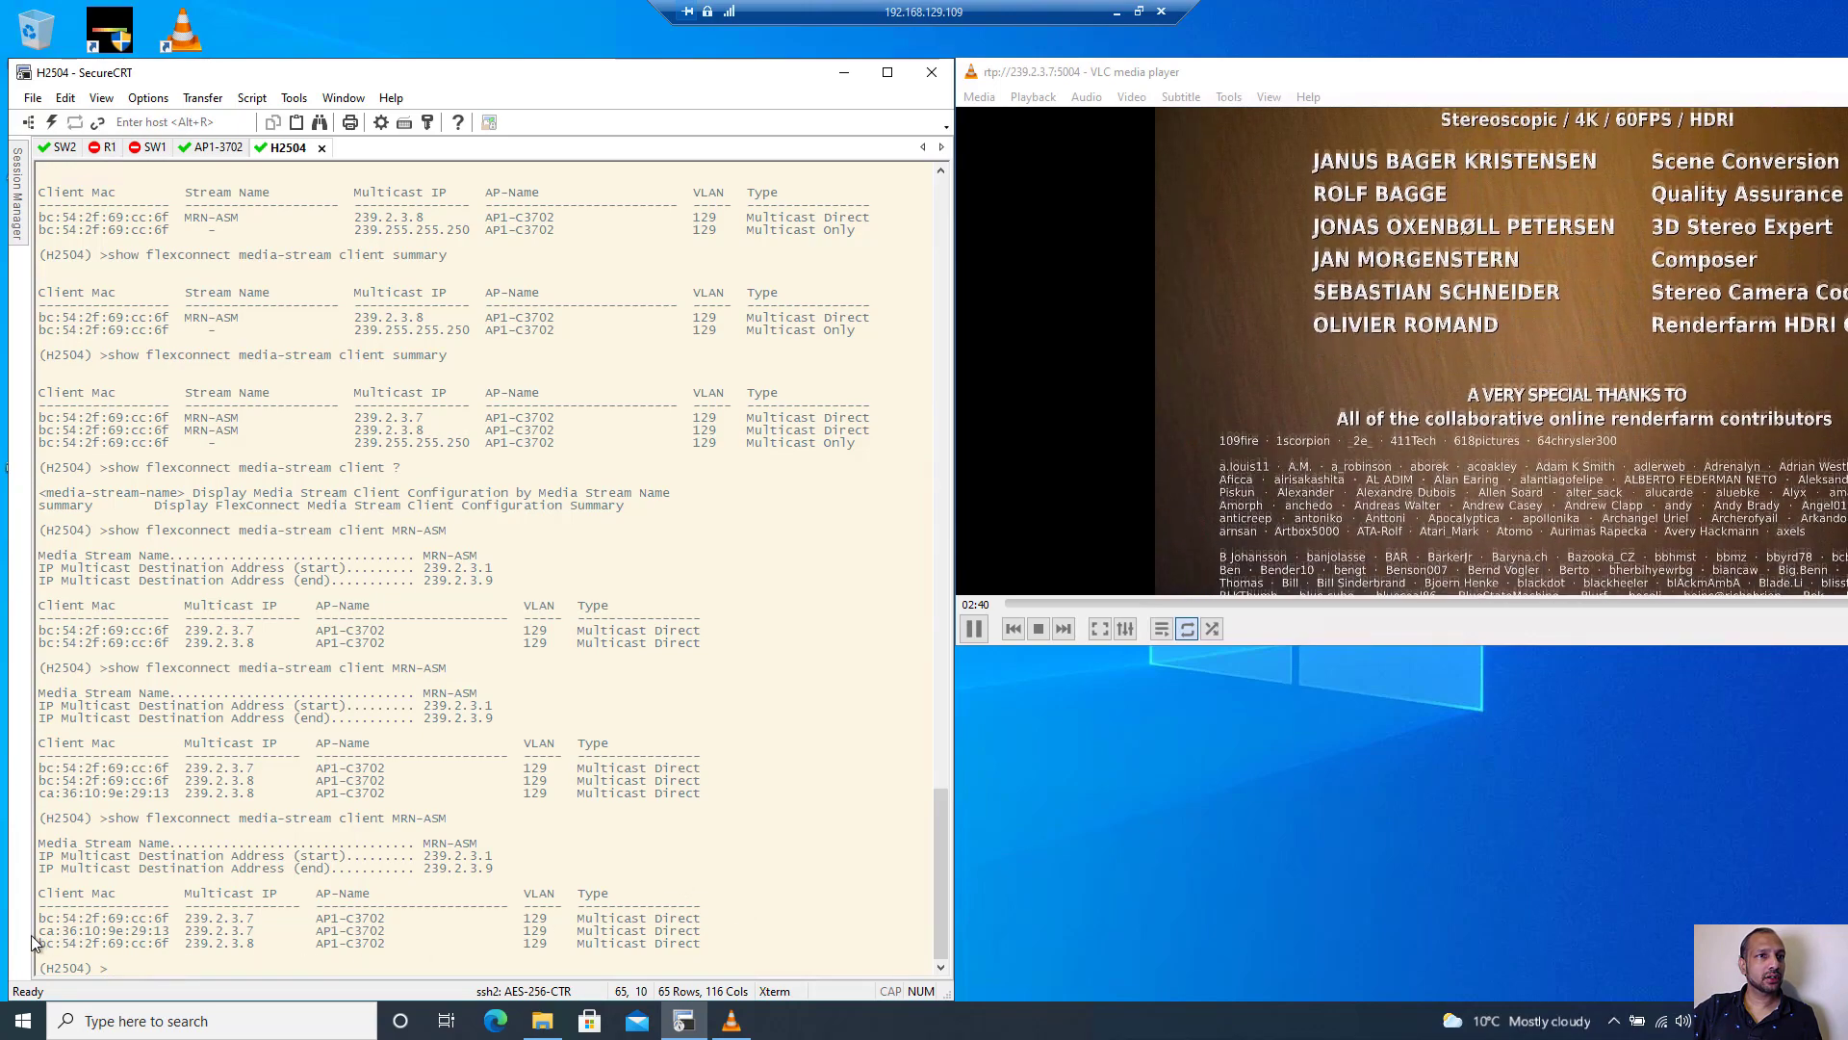
left_click_drag(42, 931, 713, 936)
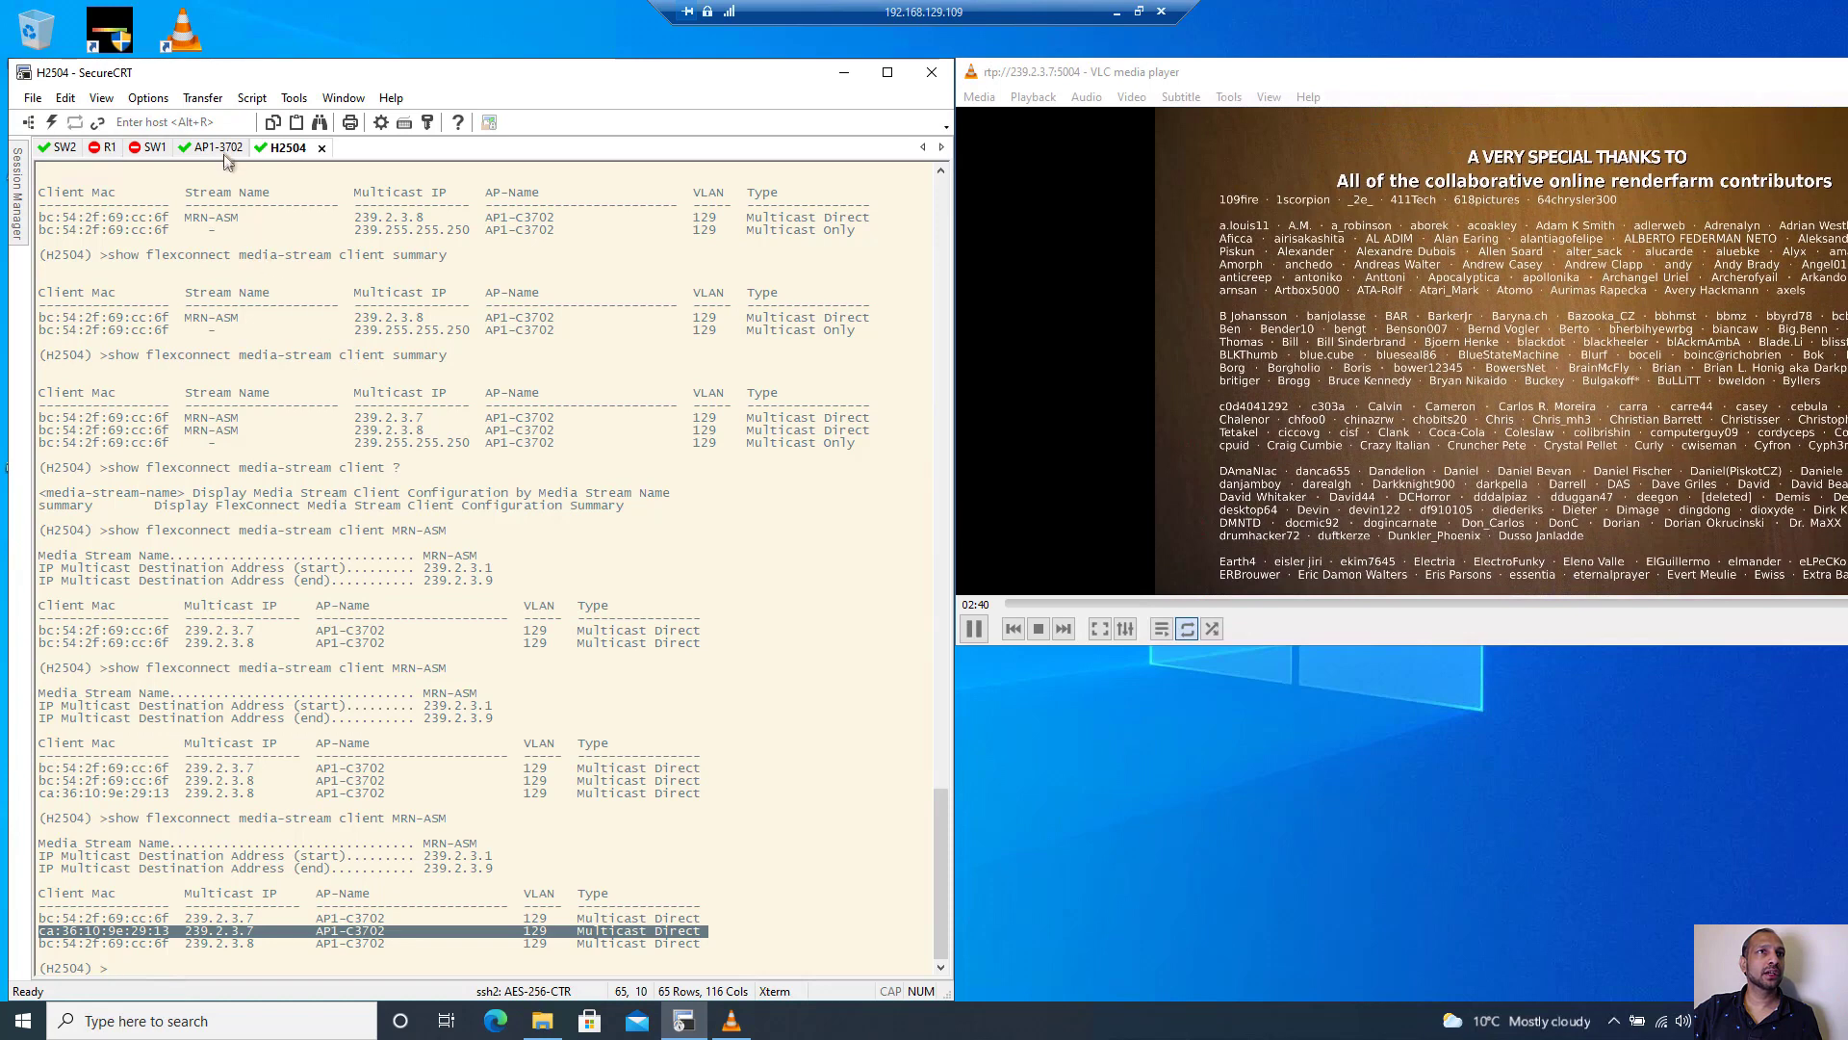
Rerun "show capwap mcast flexconnect clients" on AP1-3702 and examine the MCUC client addresses of group 239.2.3.7
left_click(226, 149)
key("Up")
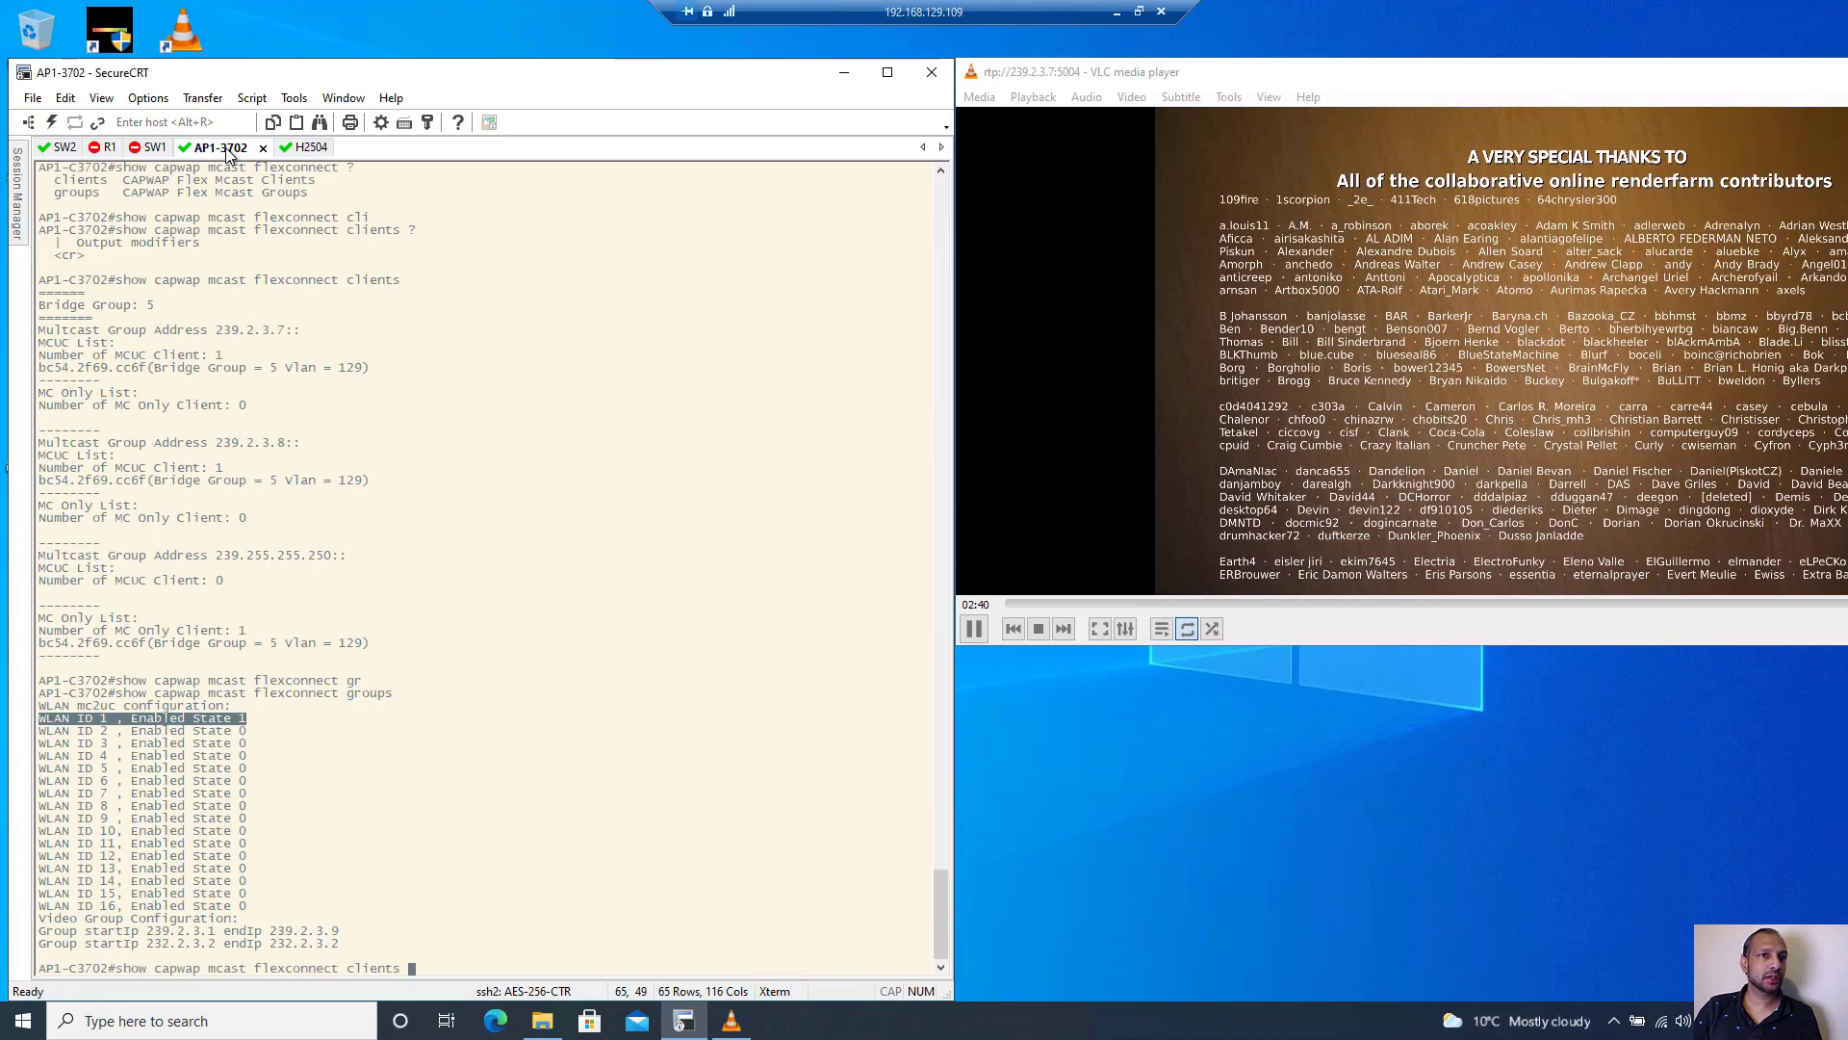
key("Return")
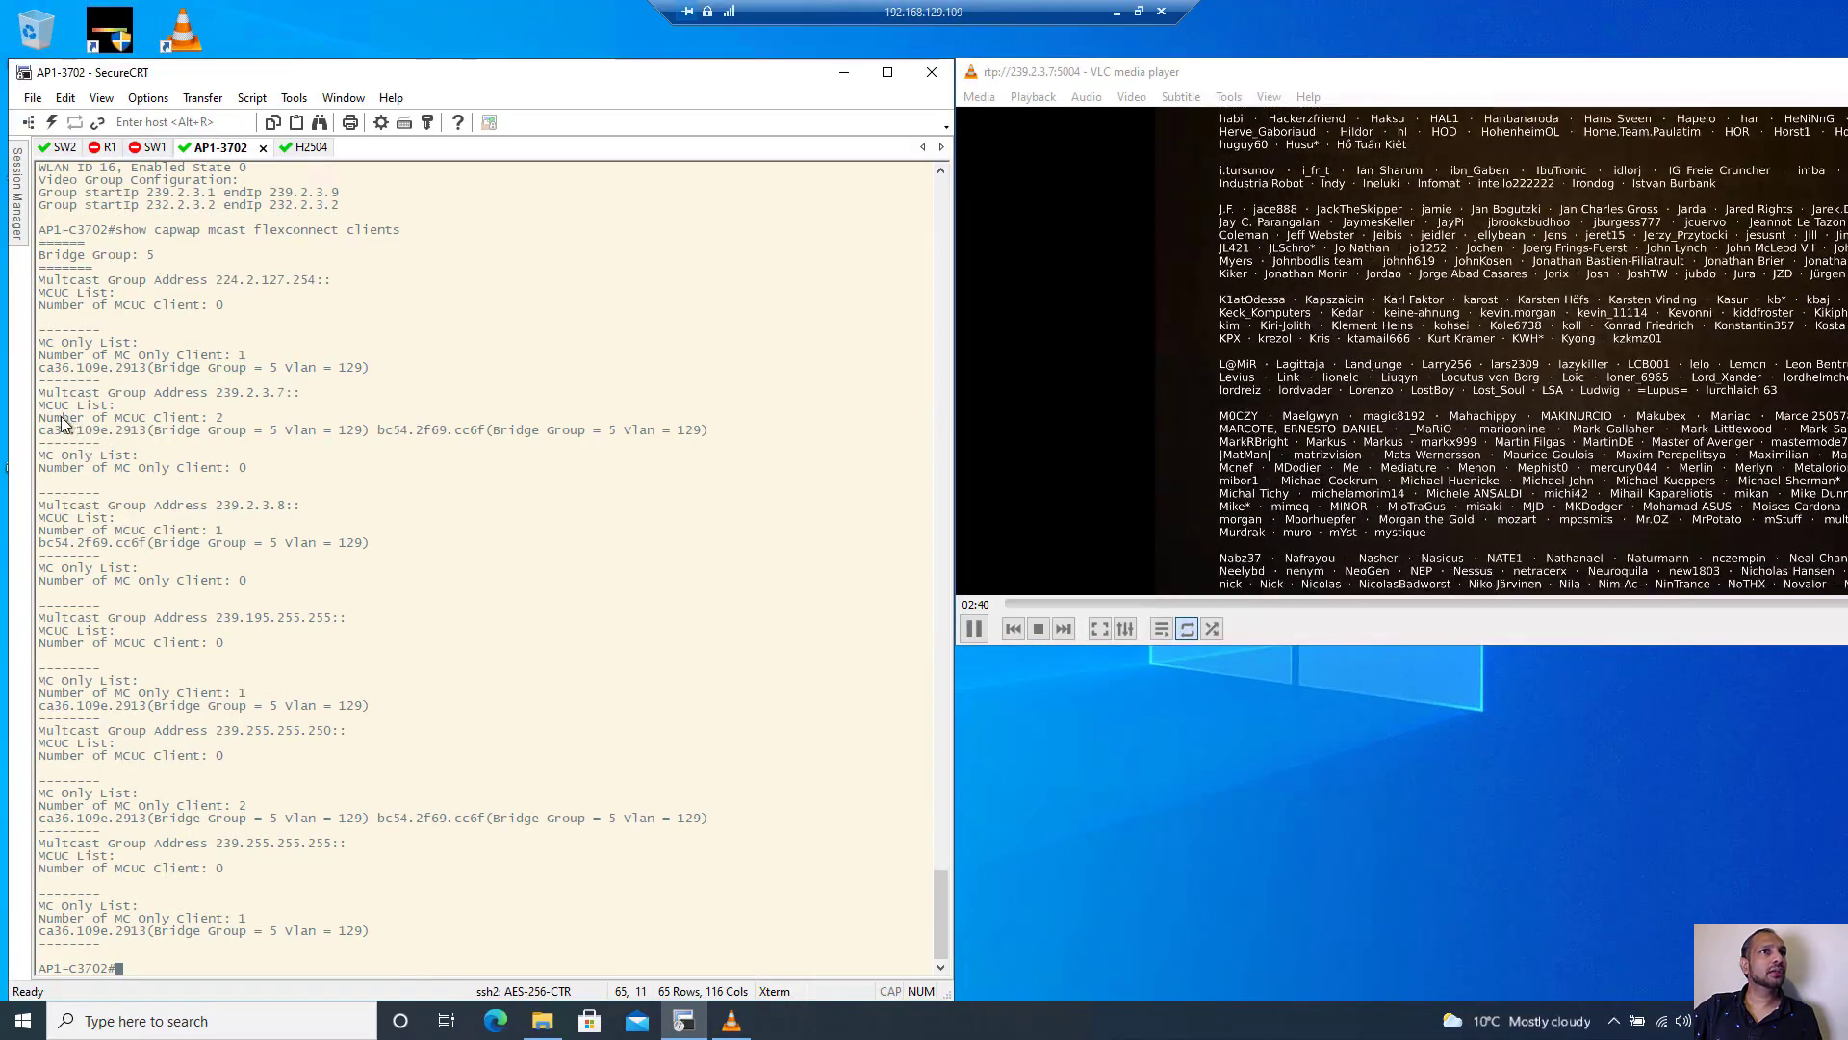
left_click_drag(43, 406, 356, 437)
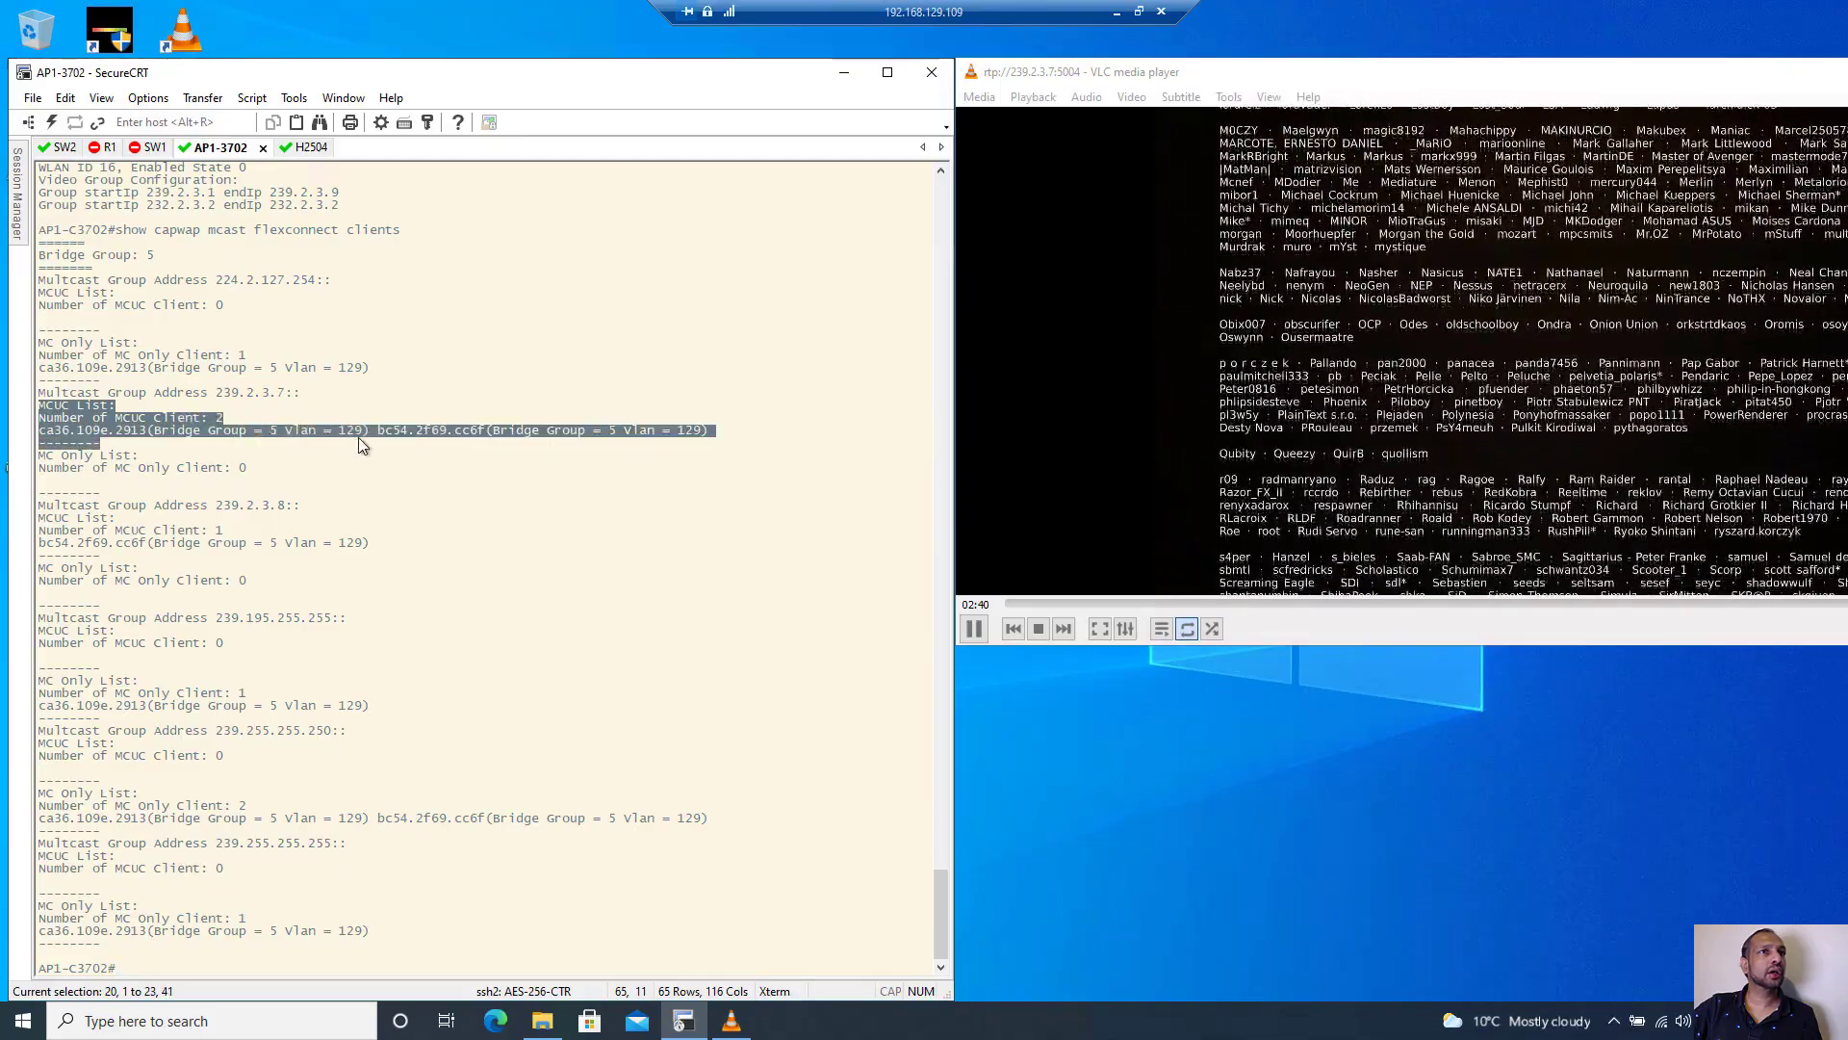
left_click(358, 437)
left_click_drag(40, 432, 151, 439)
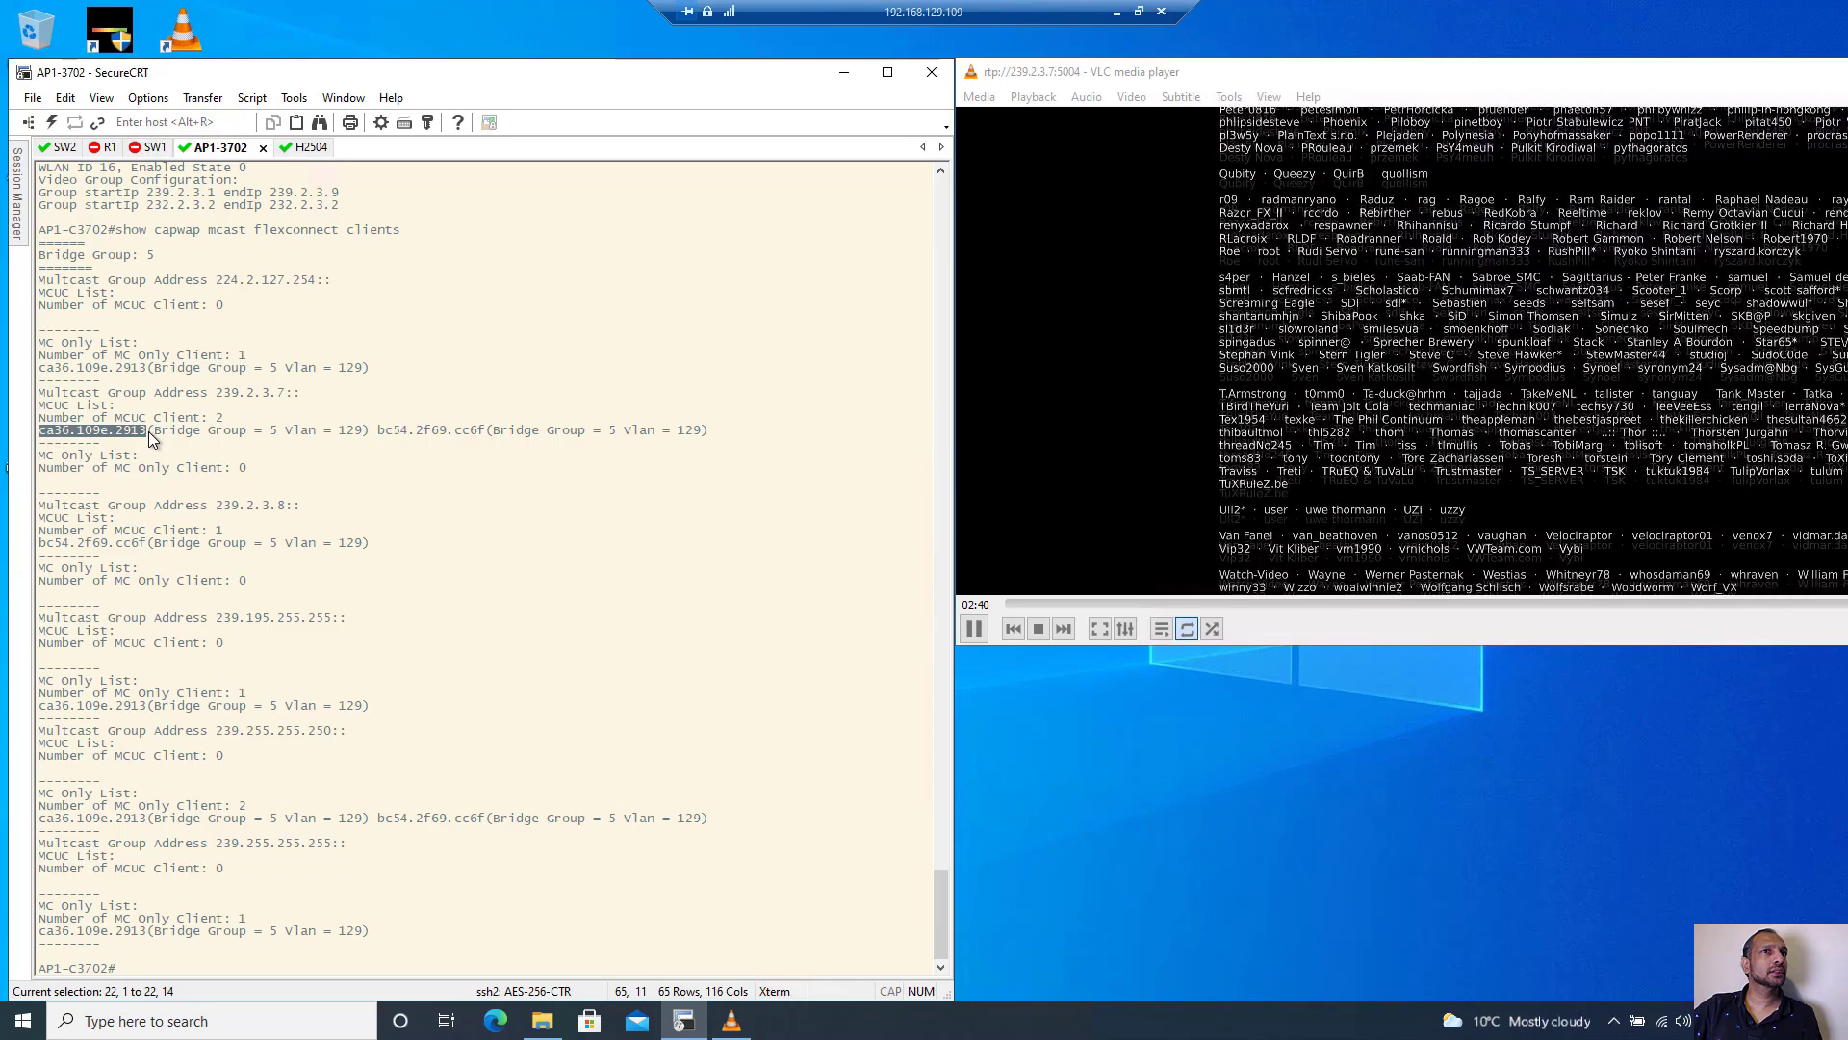
left_click_drag(382, 431, 489, 435)
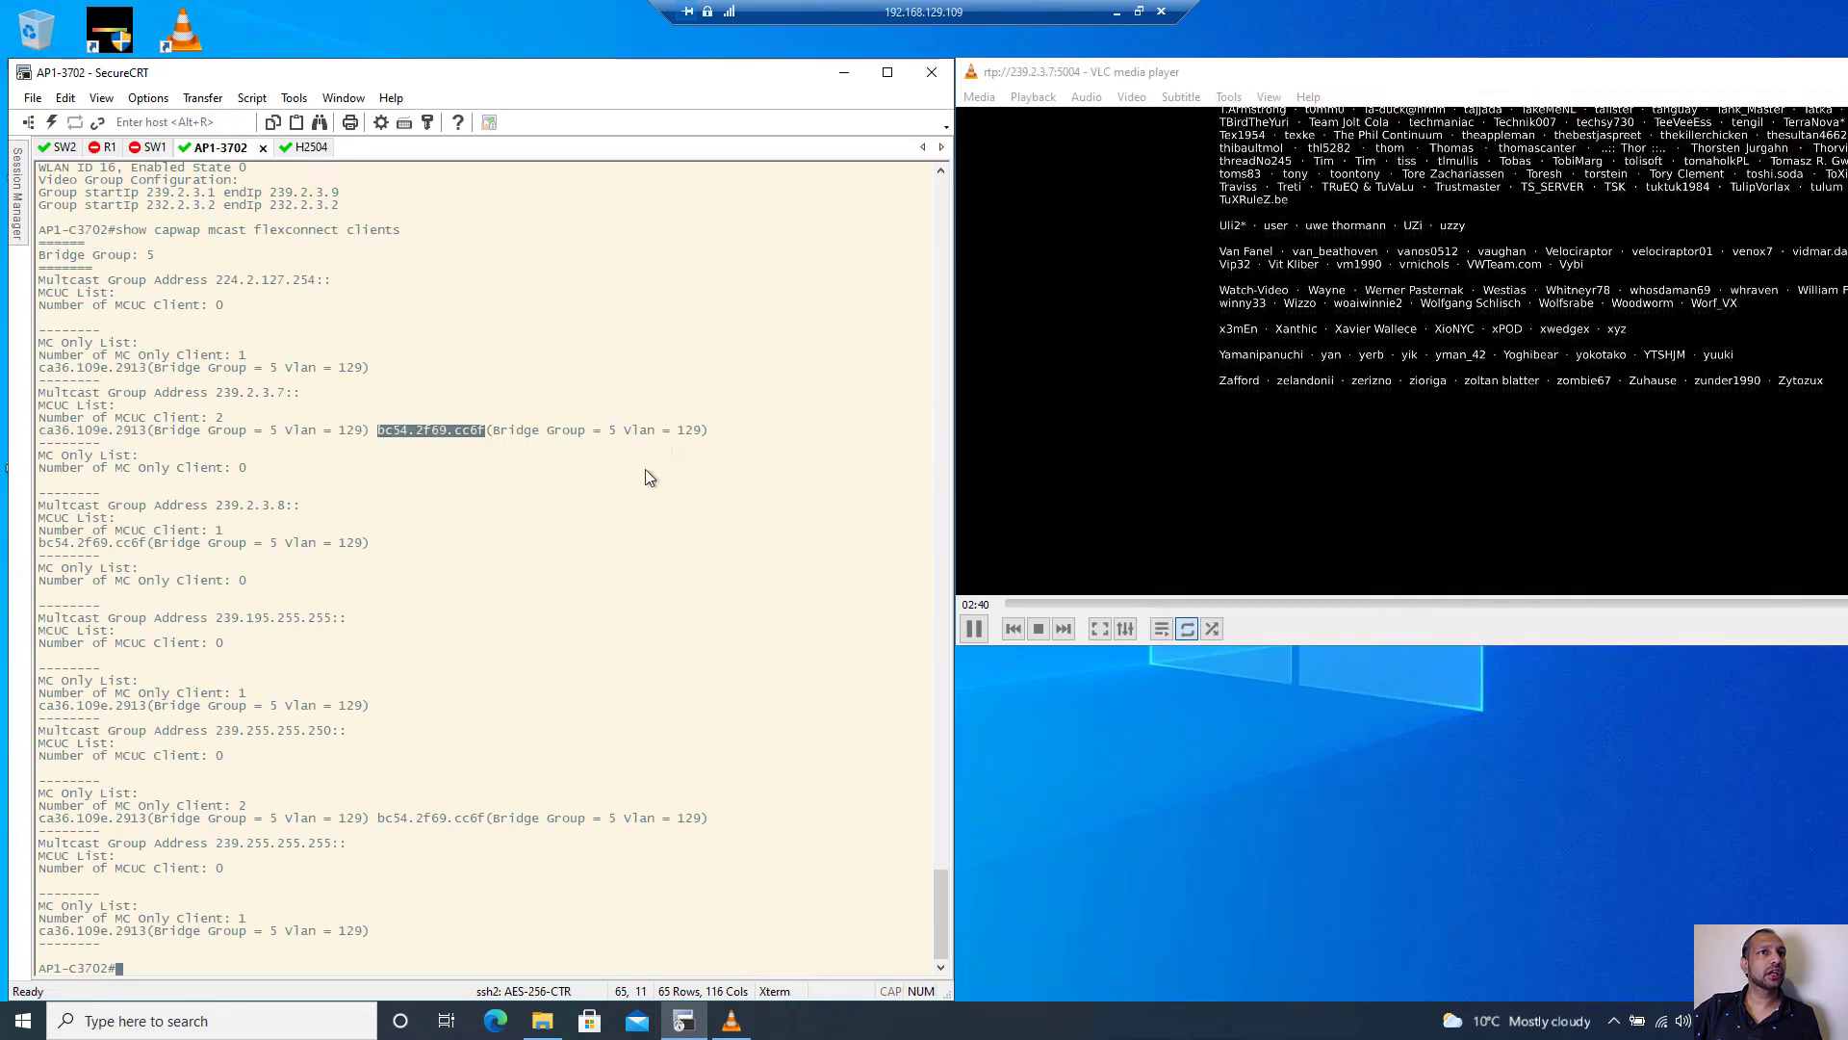
Leave the remote session and examine the 5 GHz spectrum in Ekahau's Frequency Monitor
left_click(1117, 11)
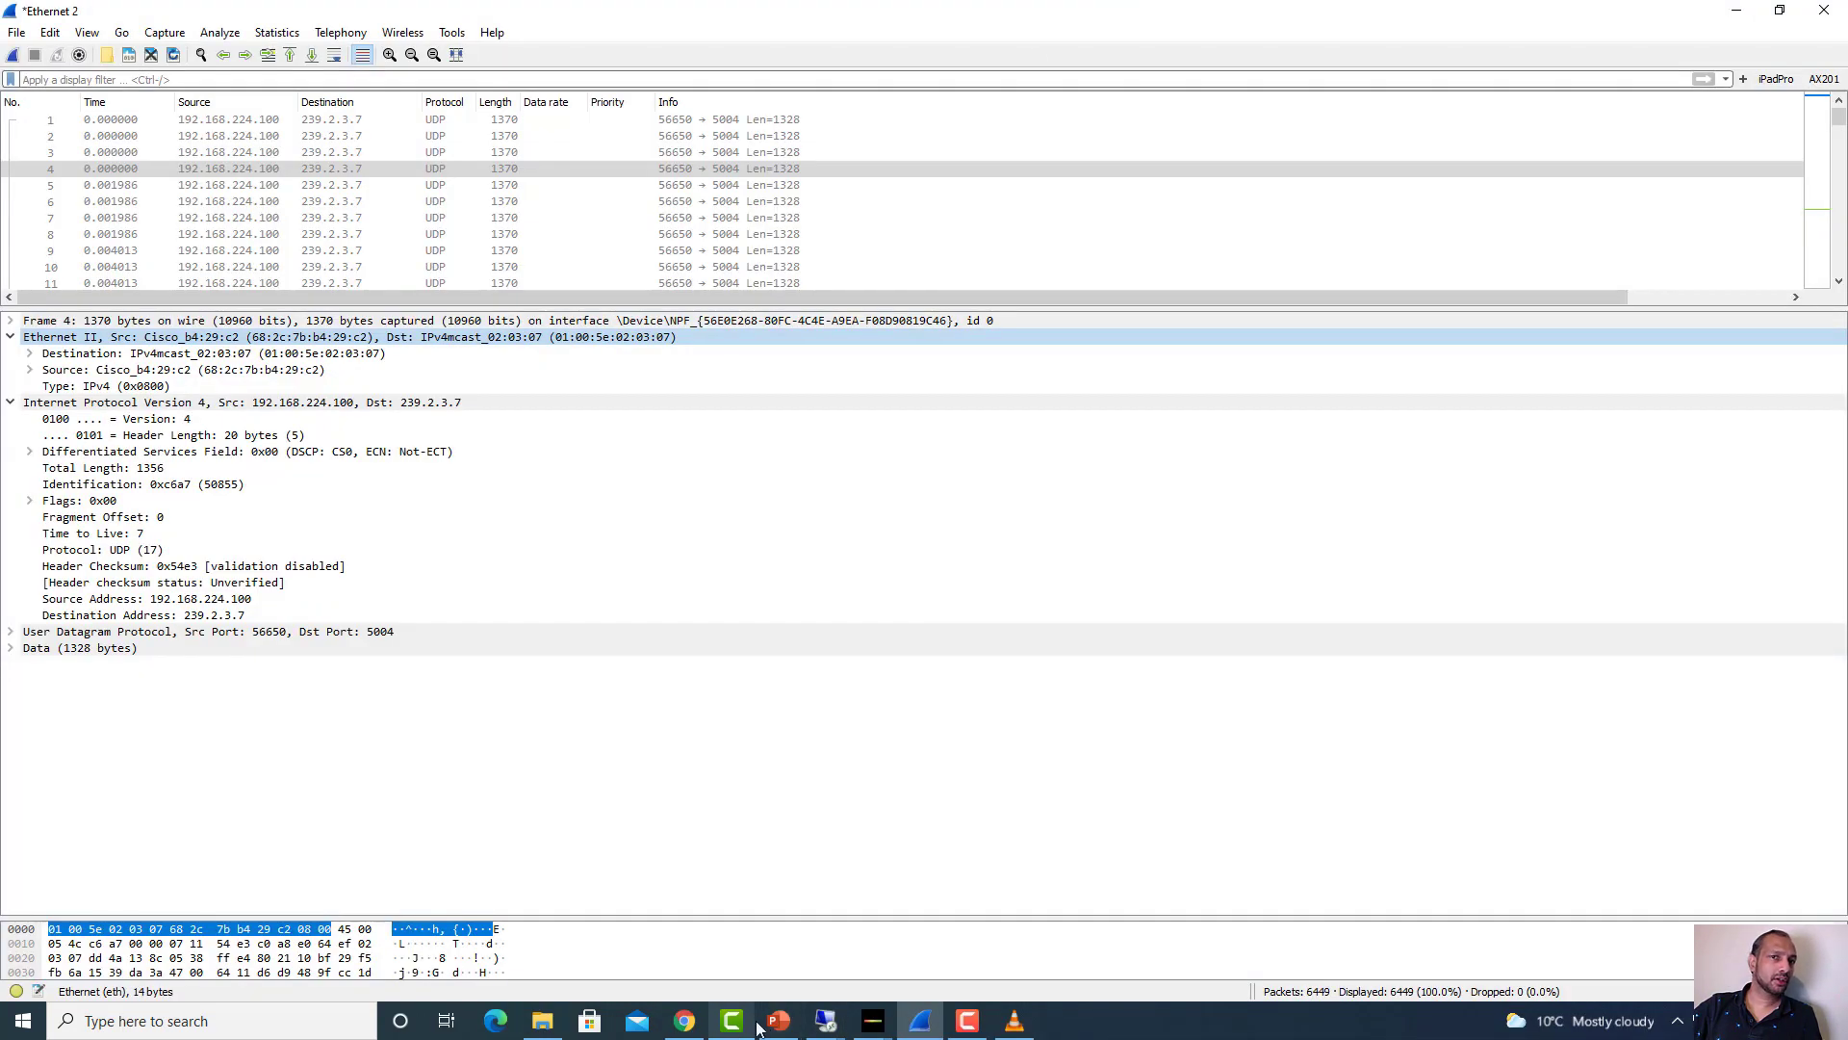
left_click(873, 1020)
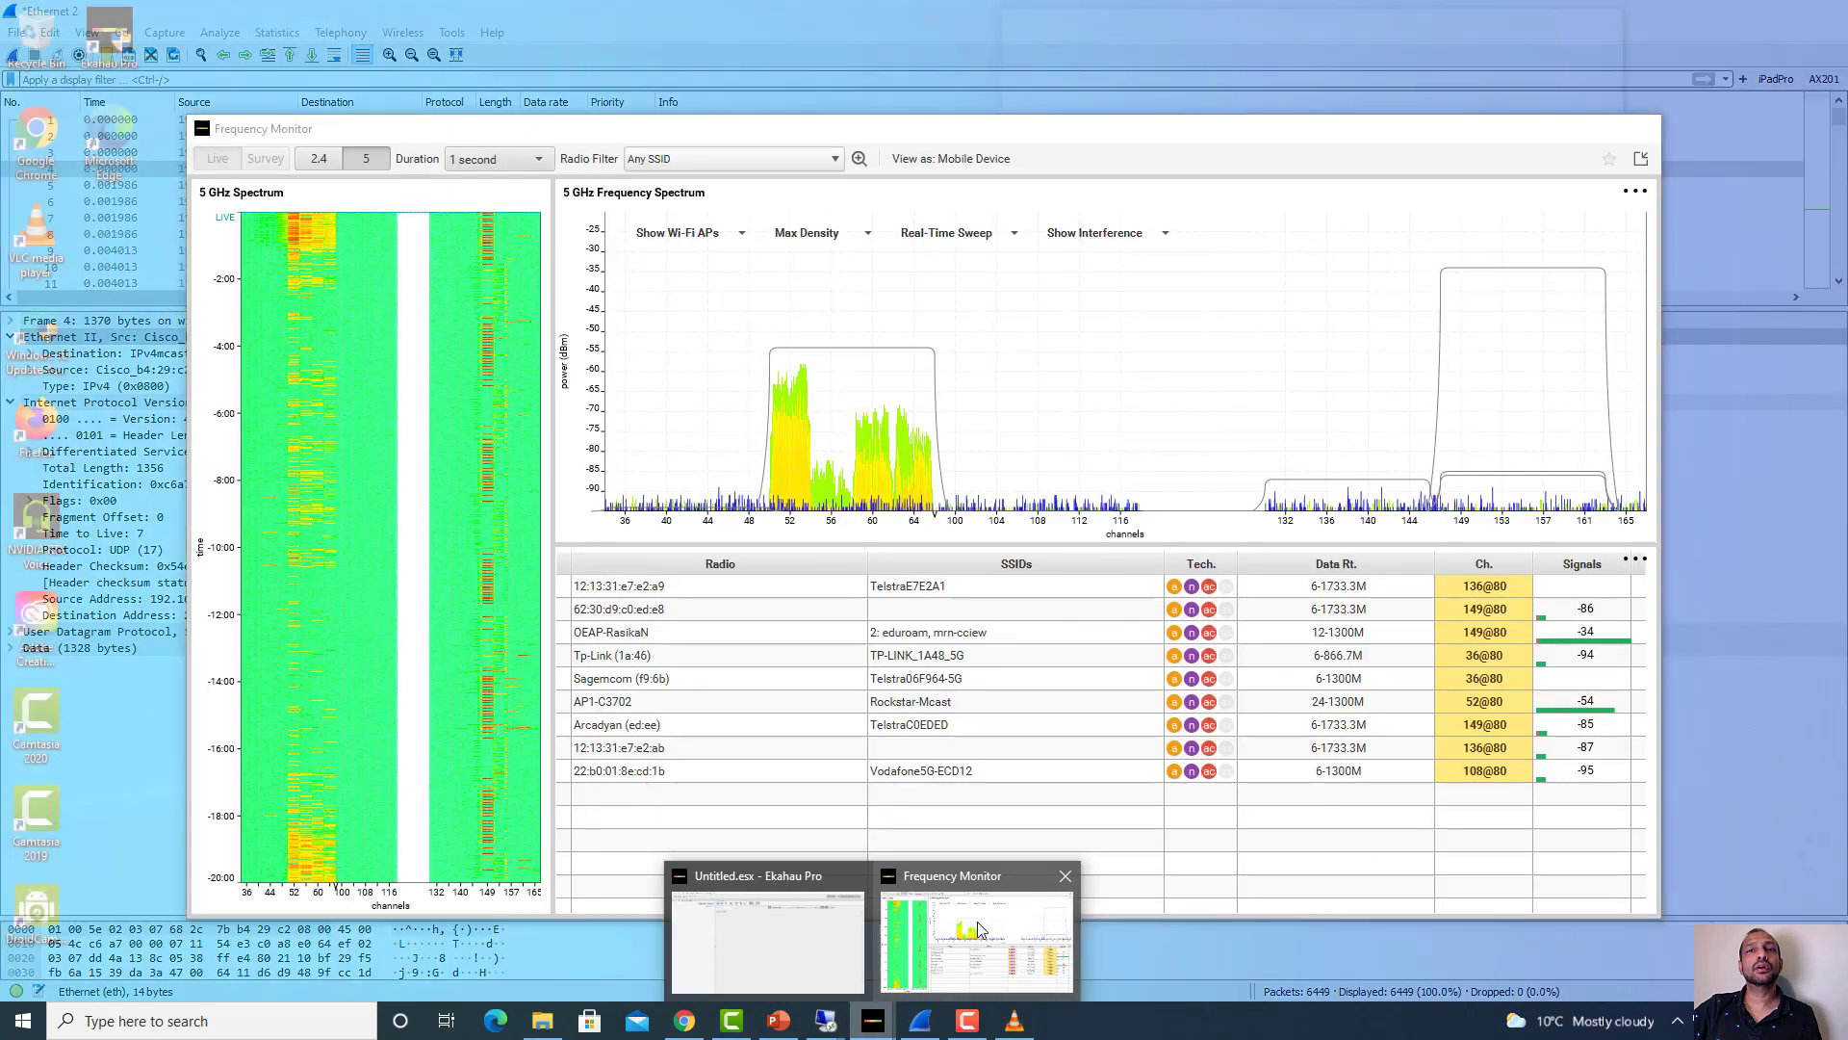
left_click(969, 924)
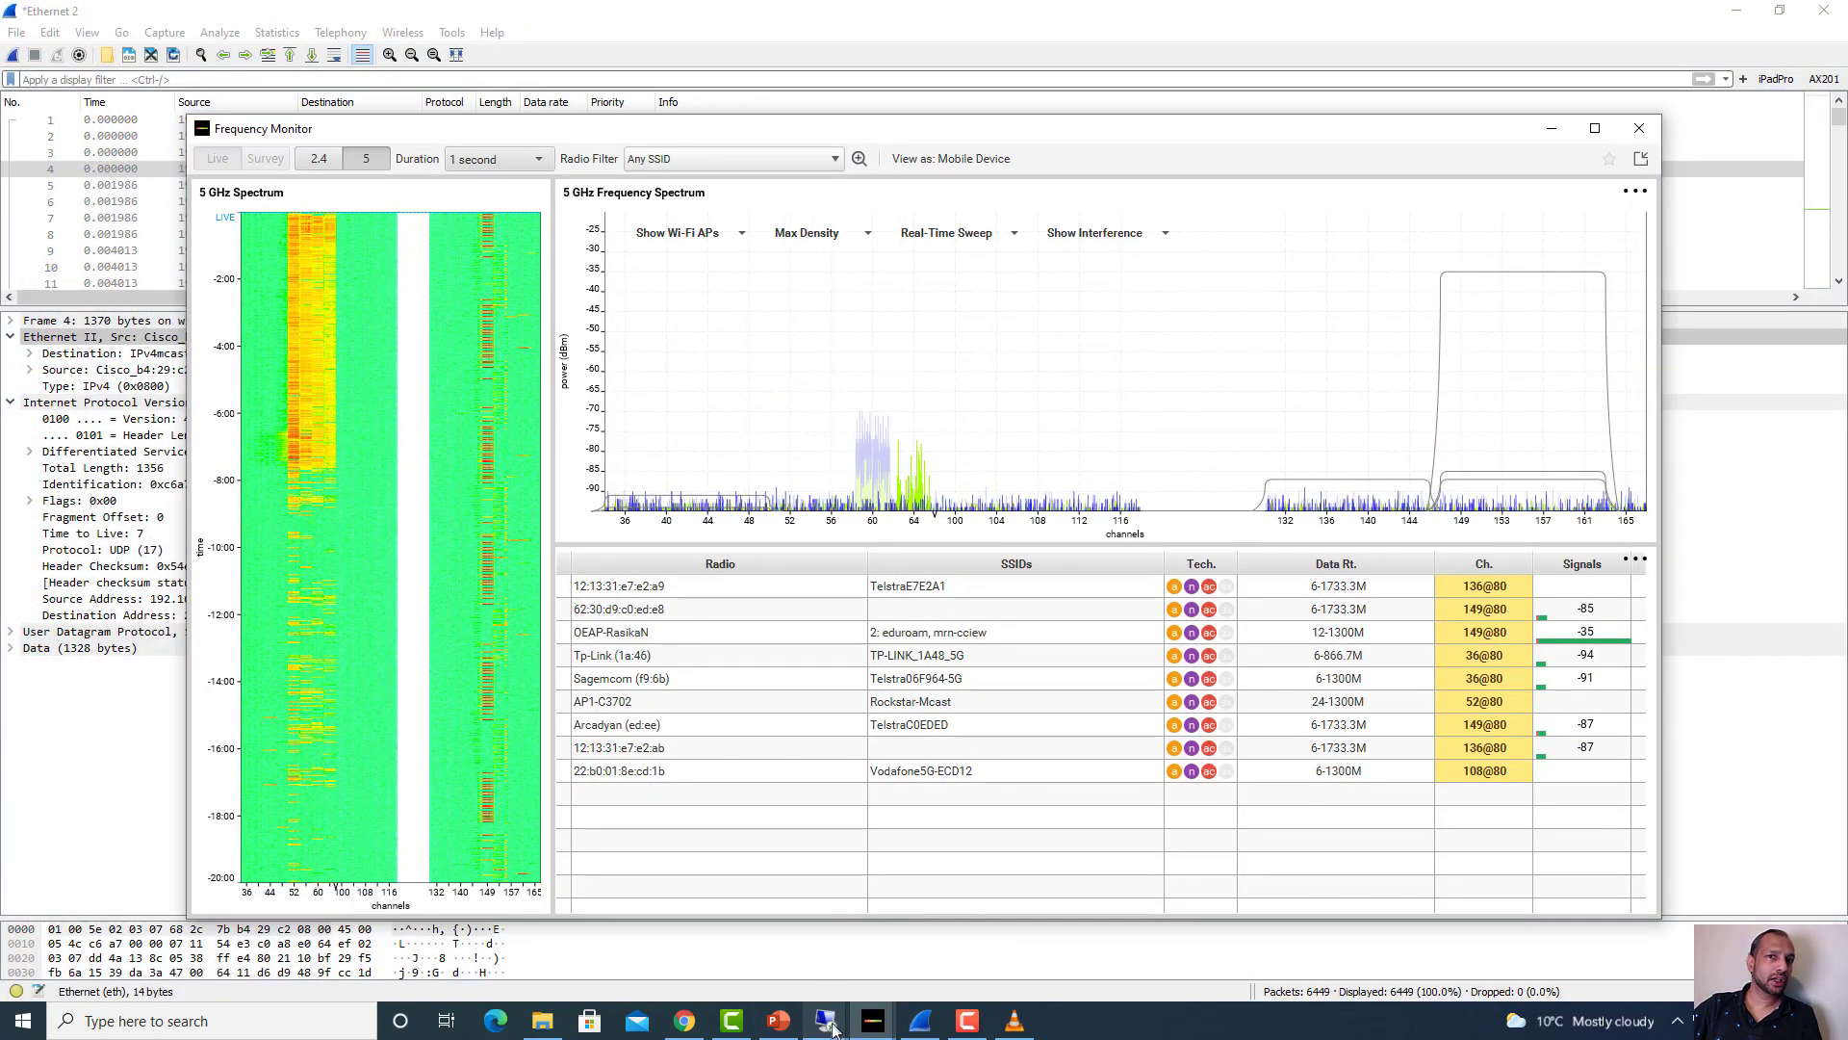
Return to the 192.168.129.100 remote session and stop the running mrn0 packet capture
mouse_move(797, 1032)
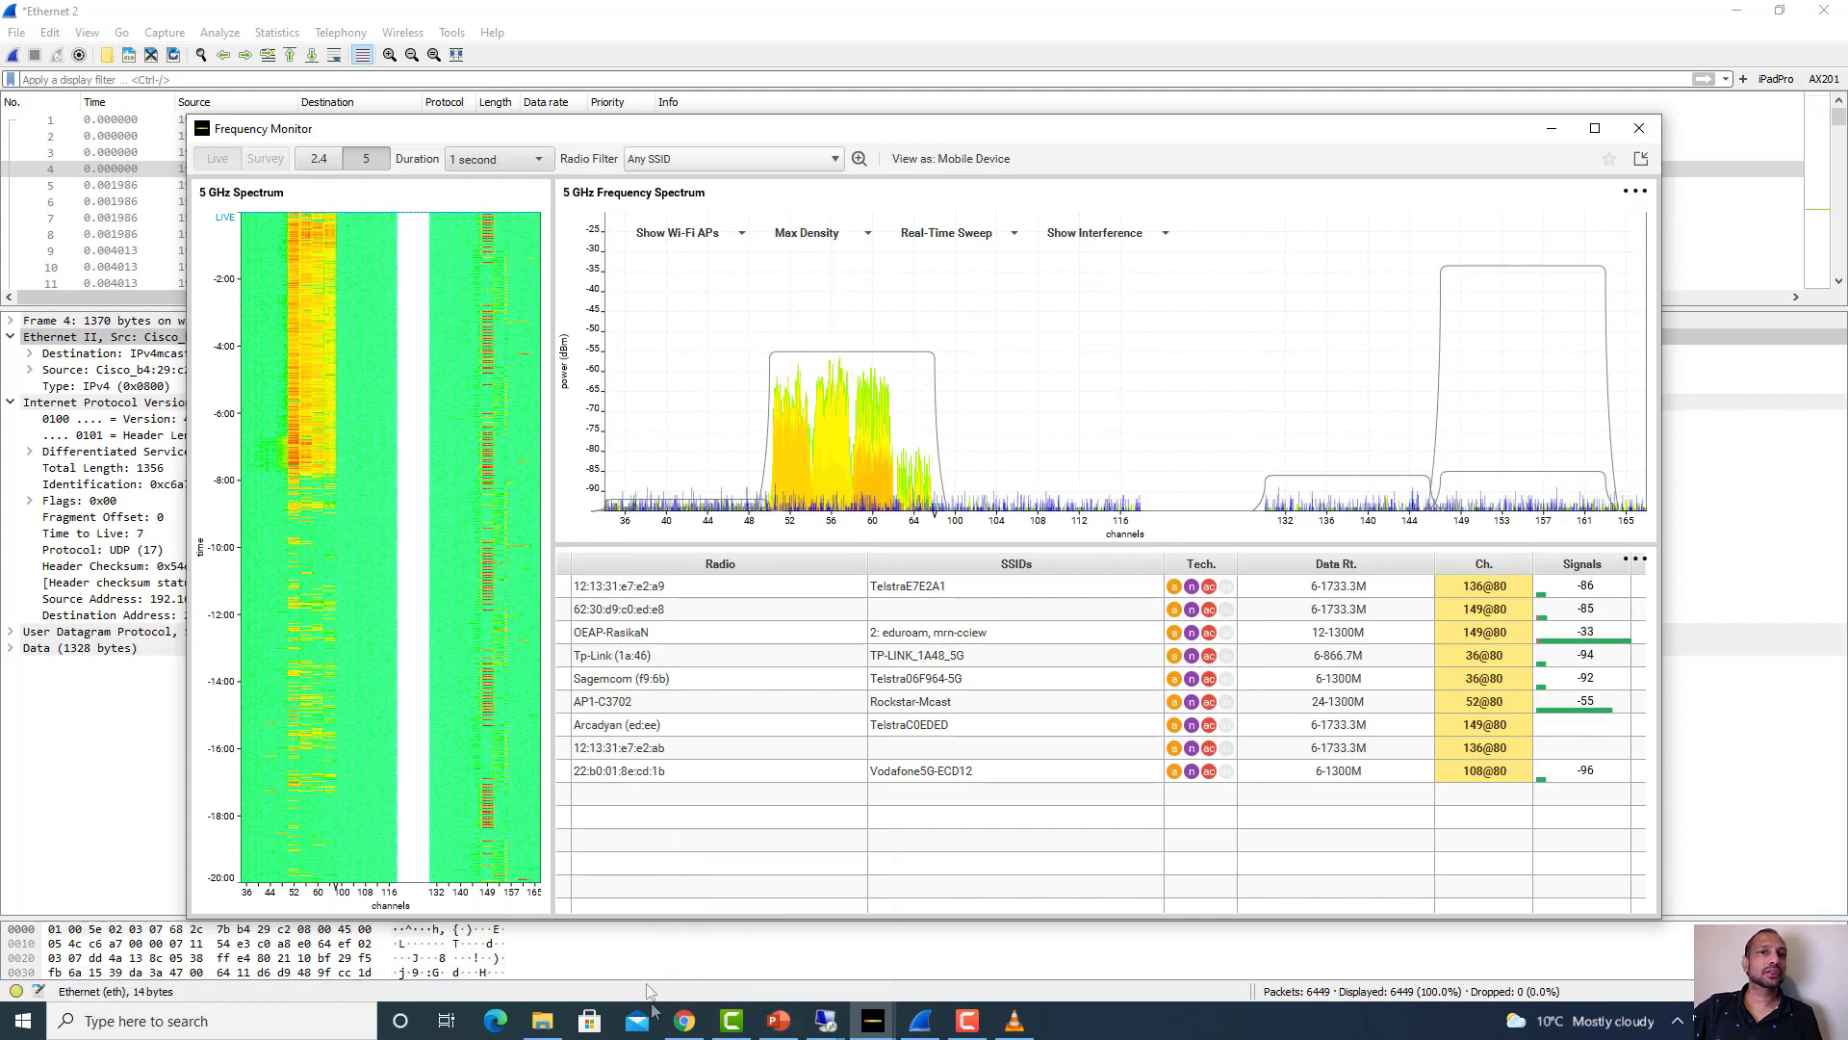
left_click(825, 1020)
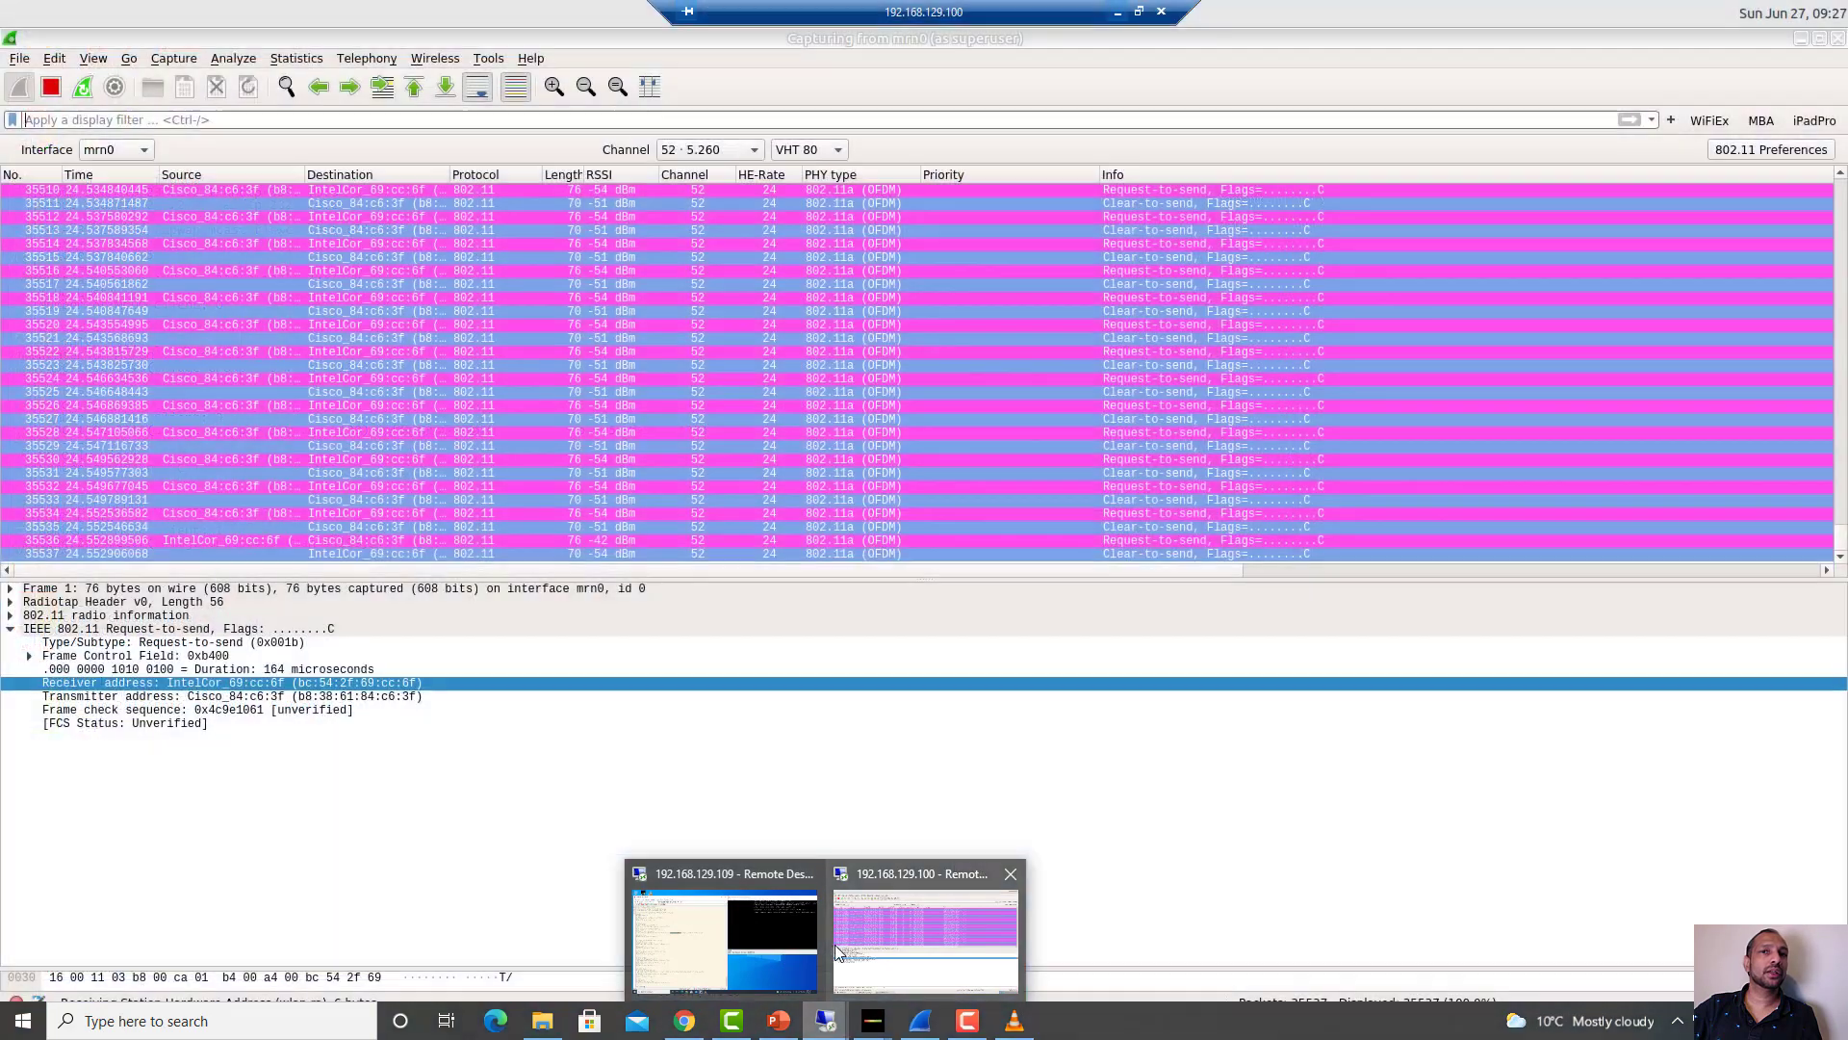
left_click(847, 943)
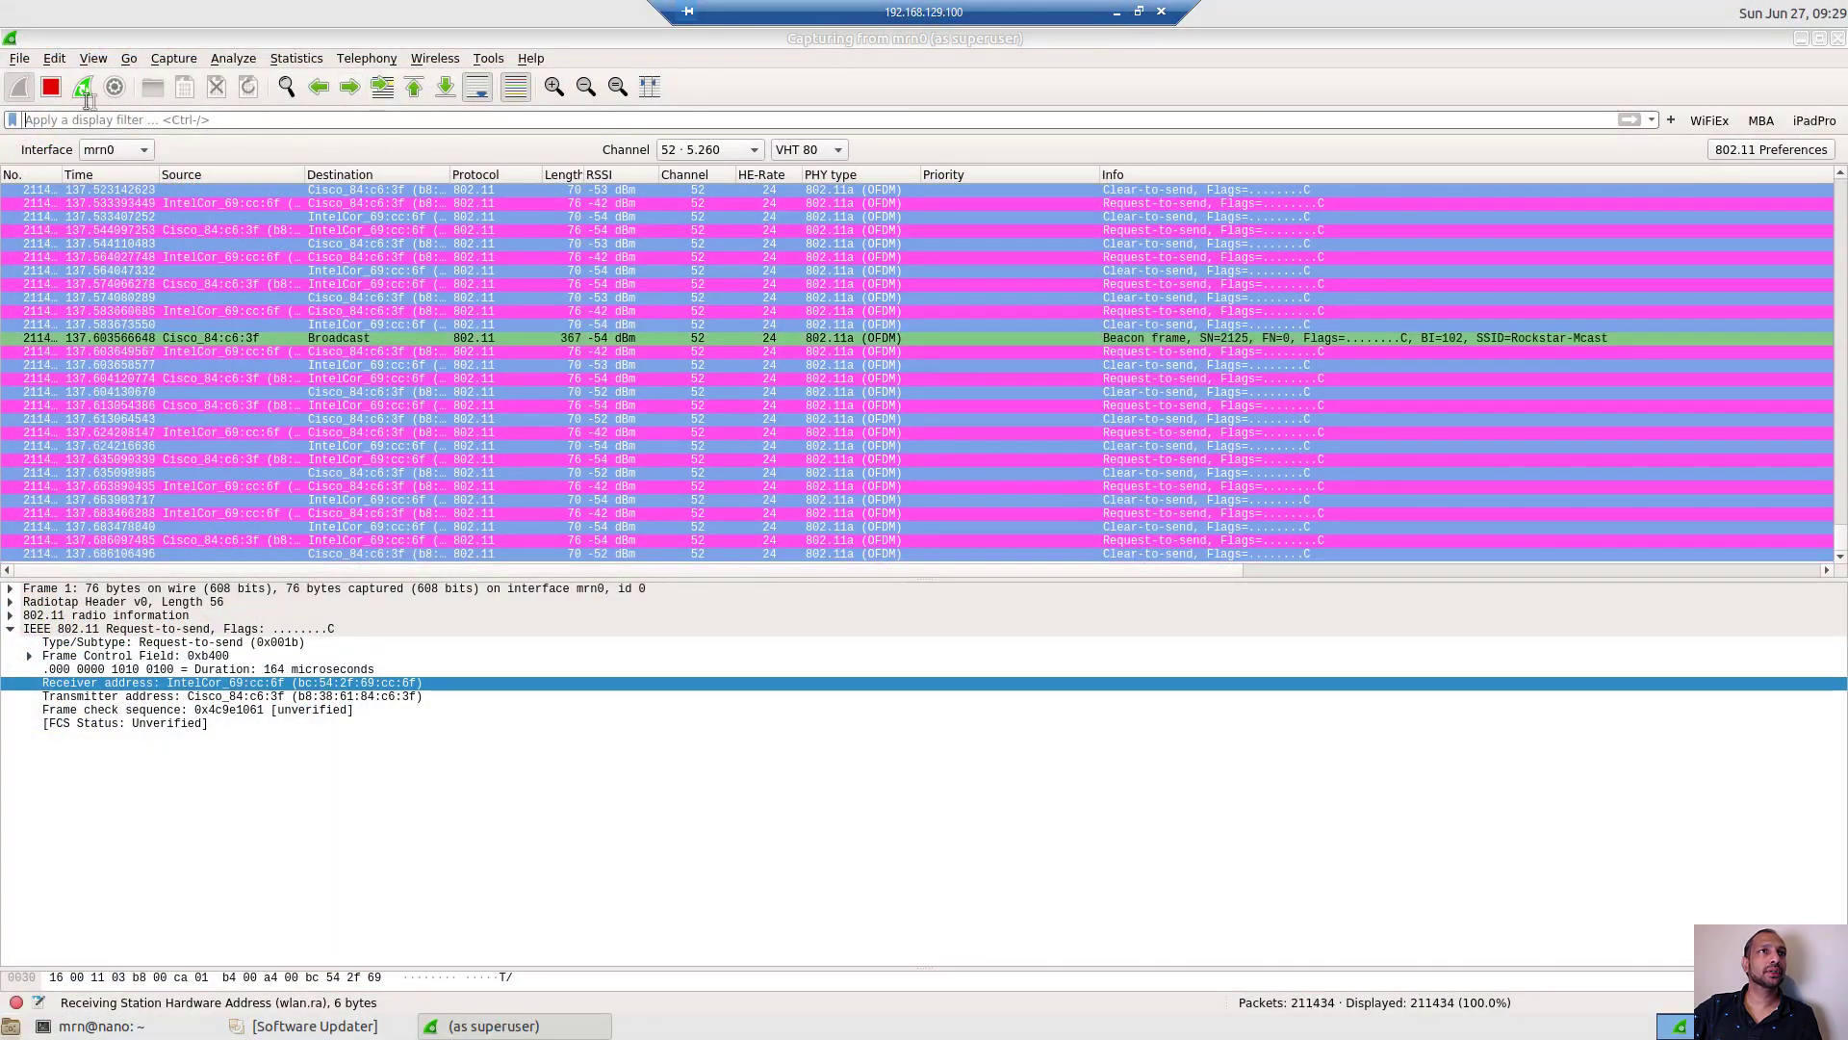
left_click(53, 89)
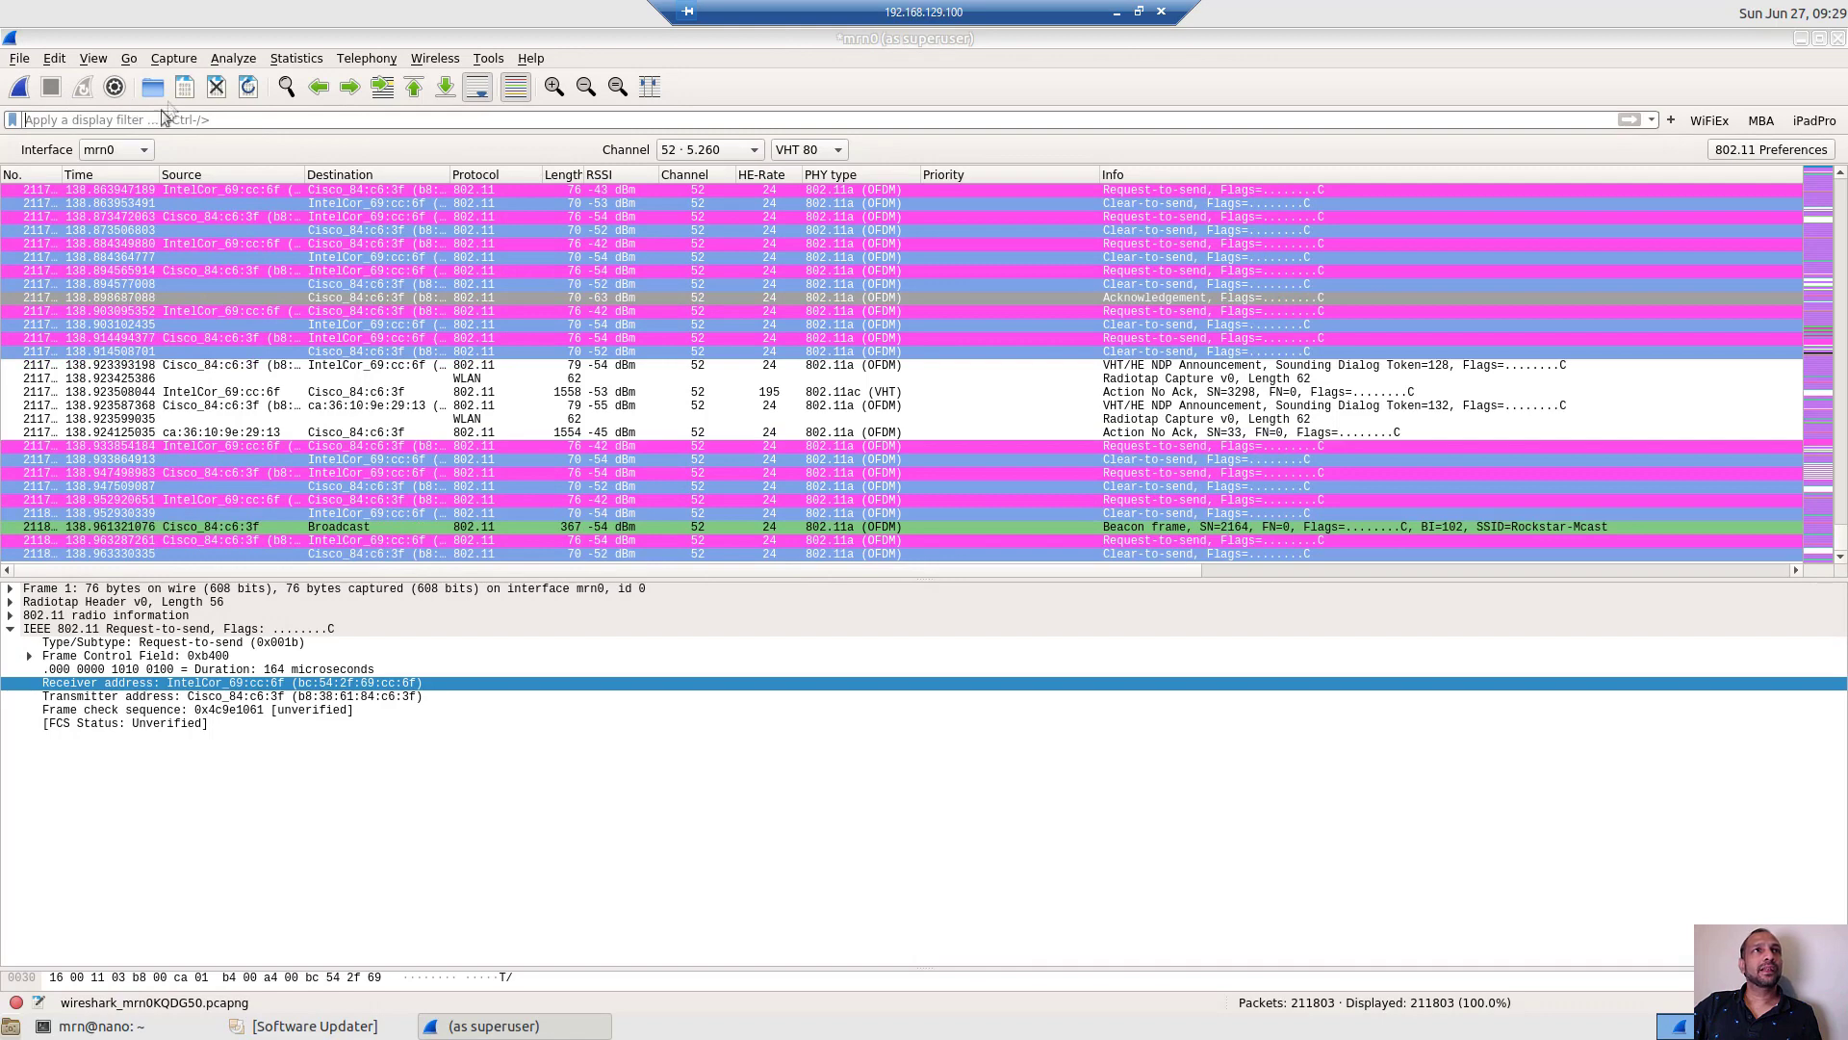
Save the stopped capture as Nano-iPad-ax201-FlexVS in pcapng format in /home/mrn/Desktop/MRN
left_click(19, 60)
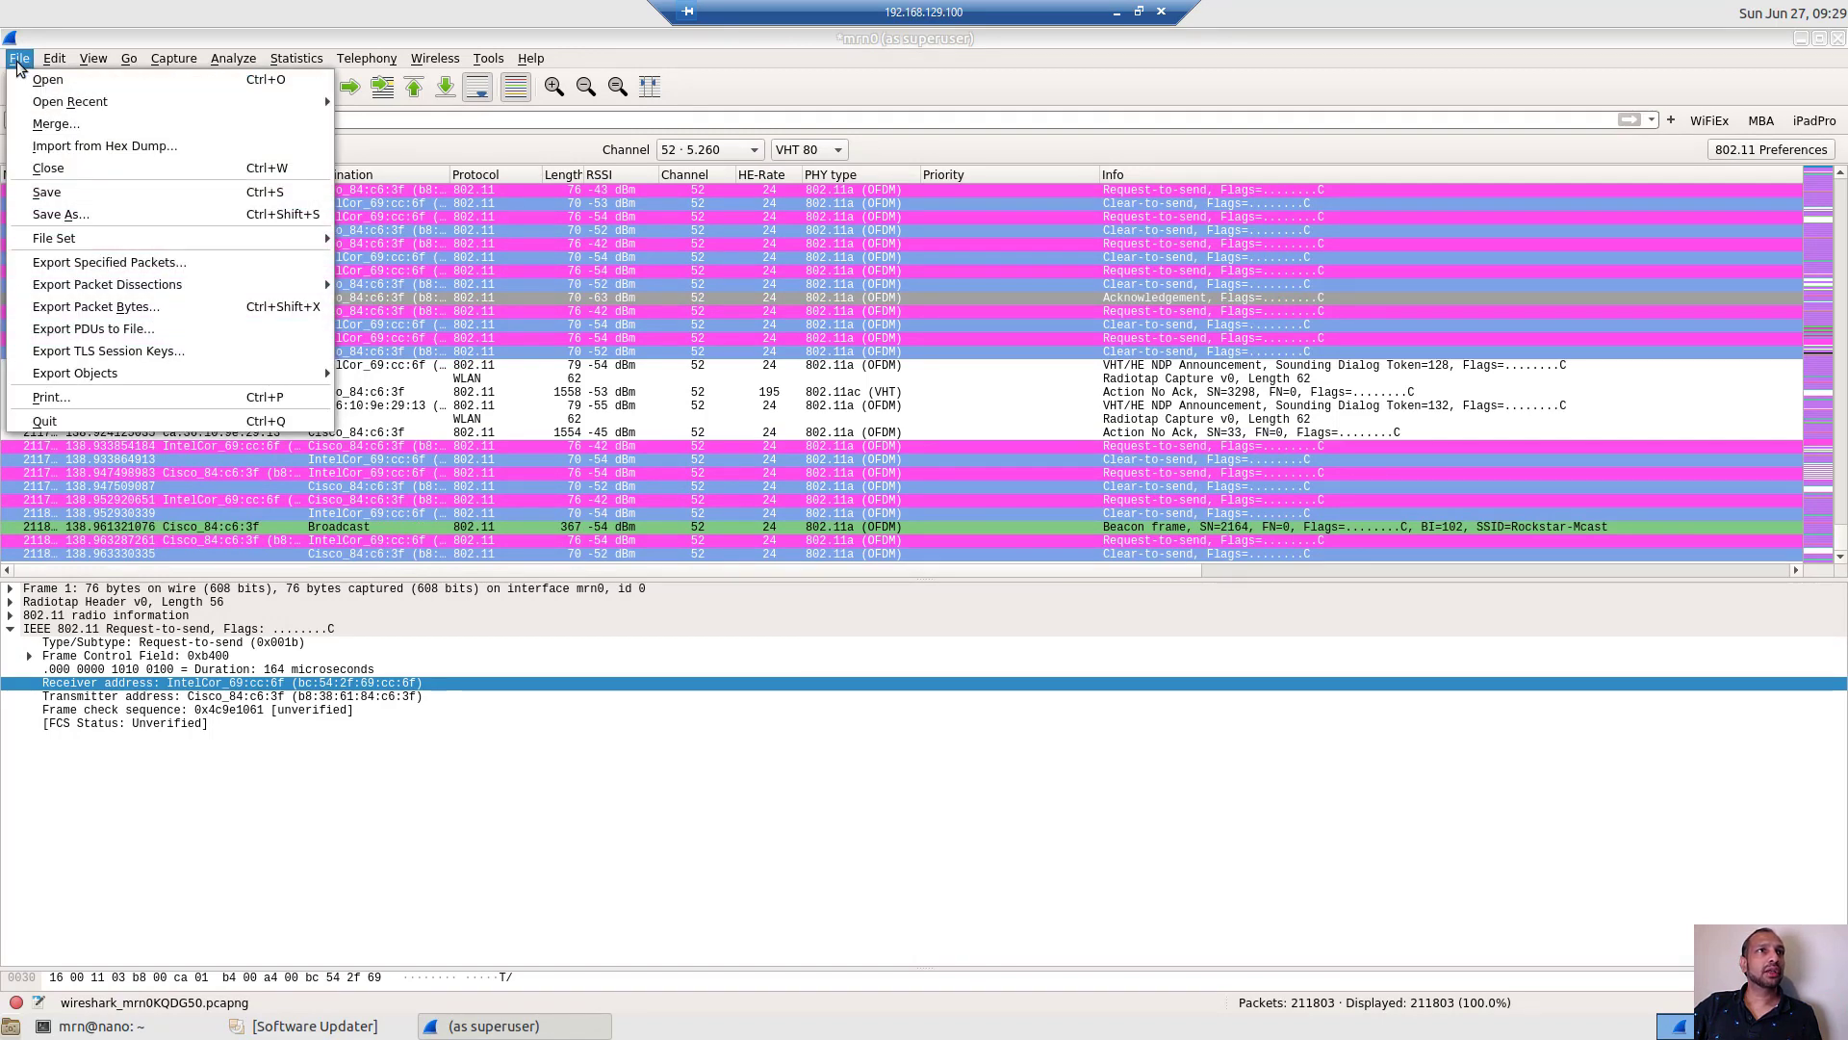
left_click(61, 213)
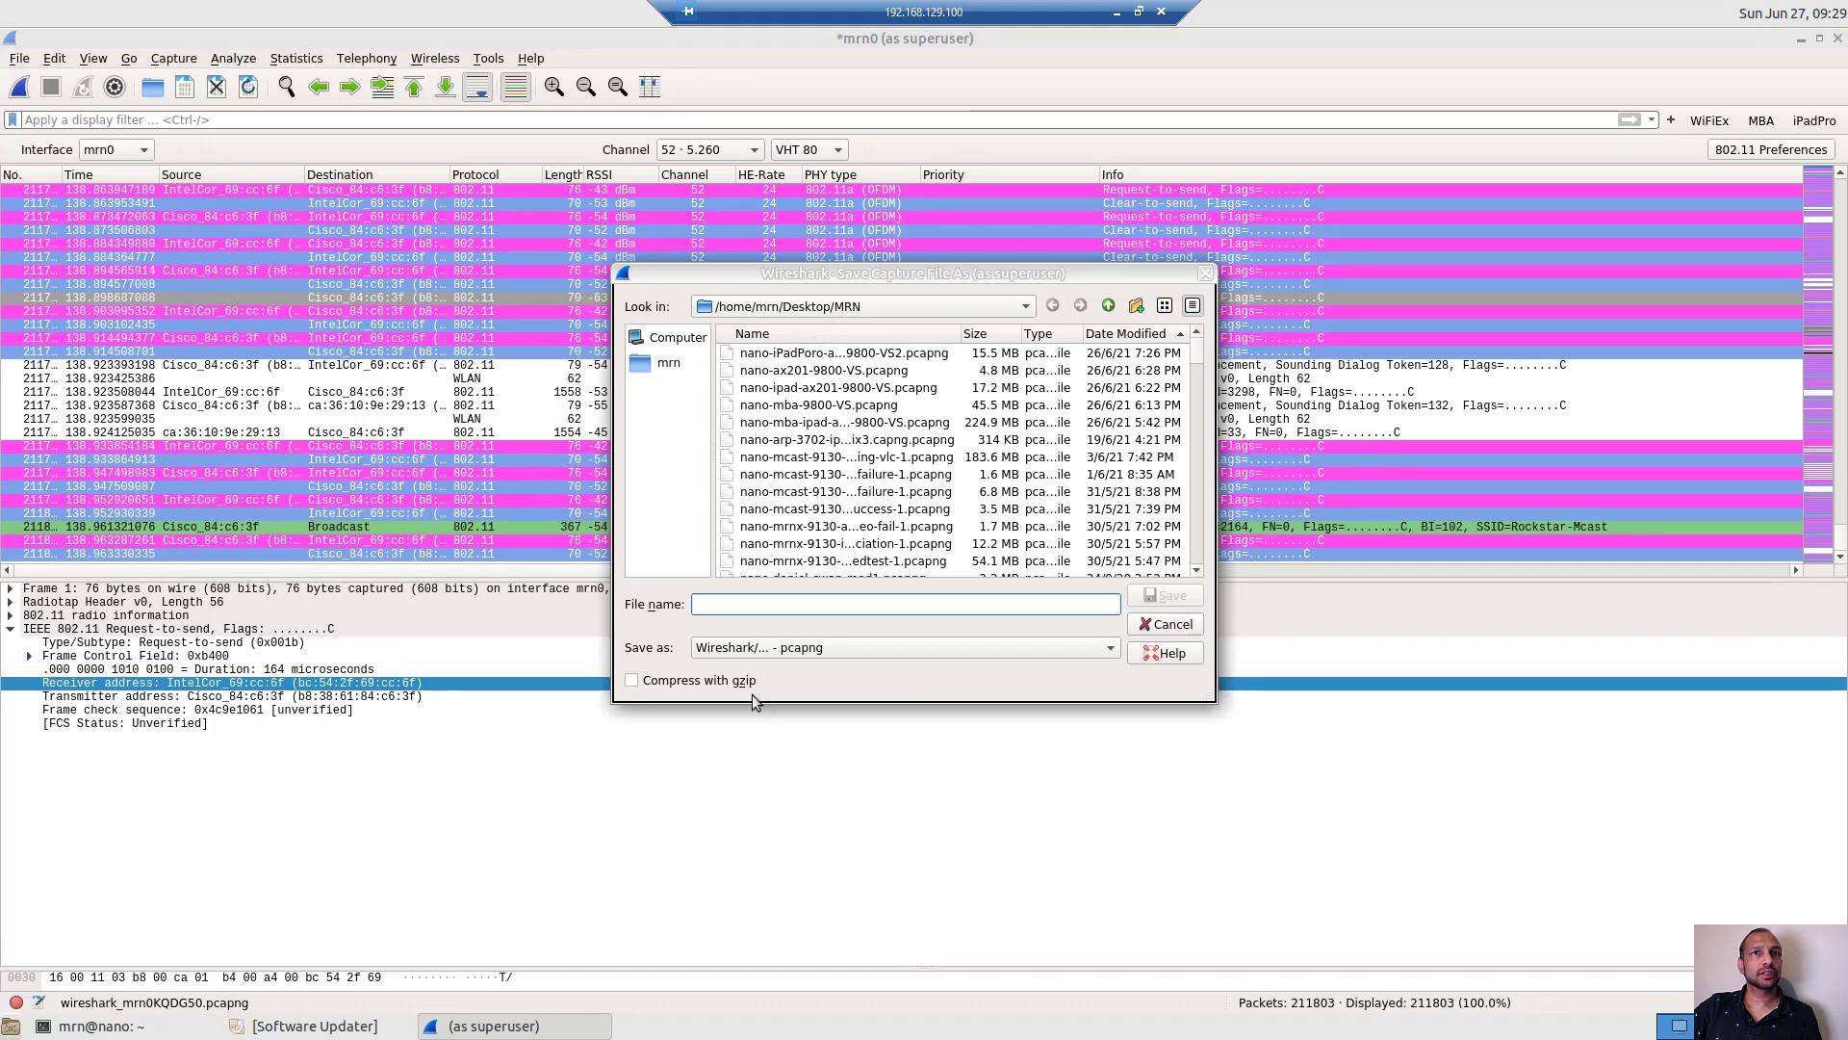
type("Nano-iPad-a")
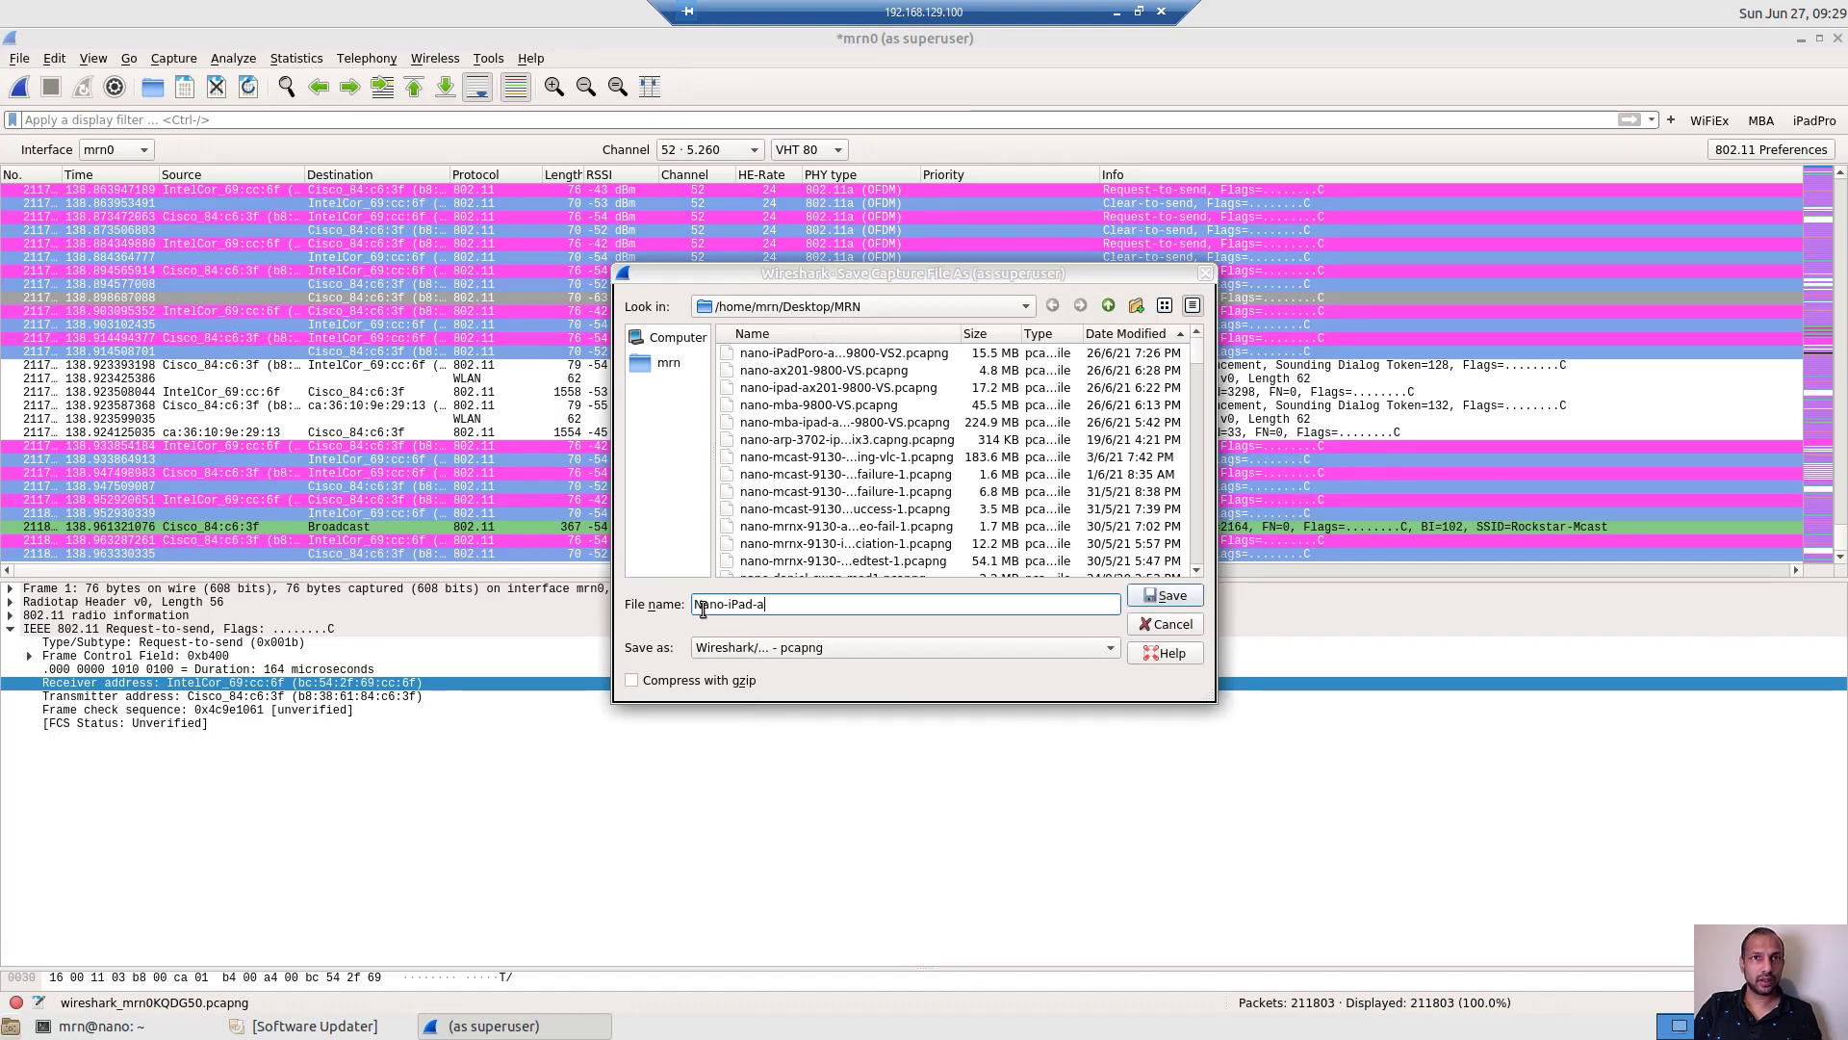
type("x201-FlexVS")
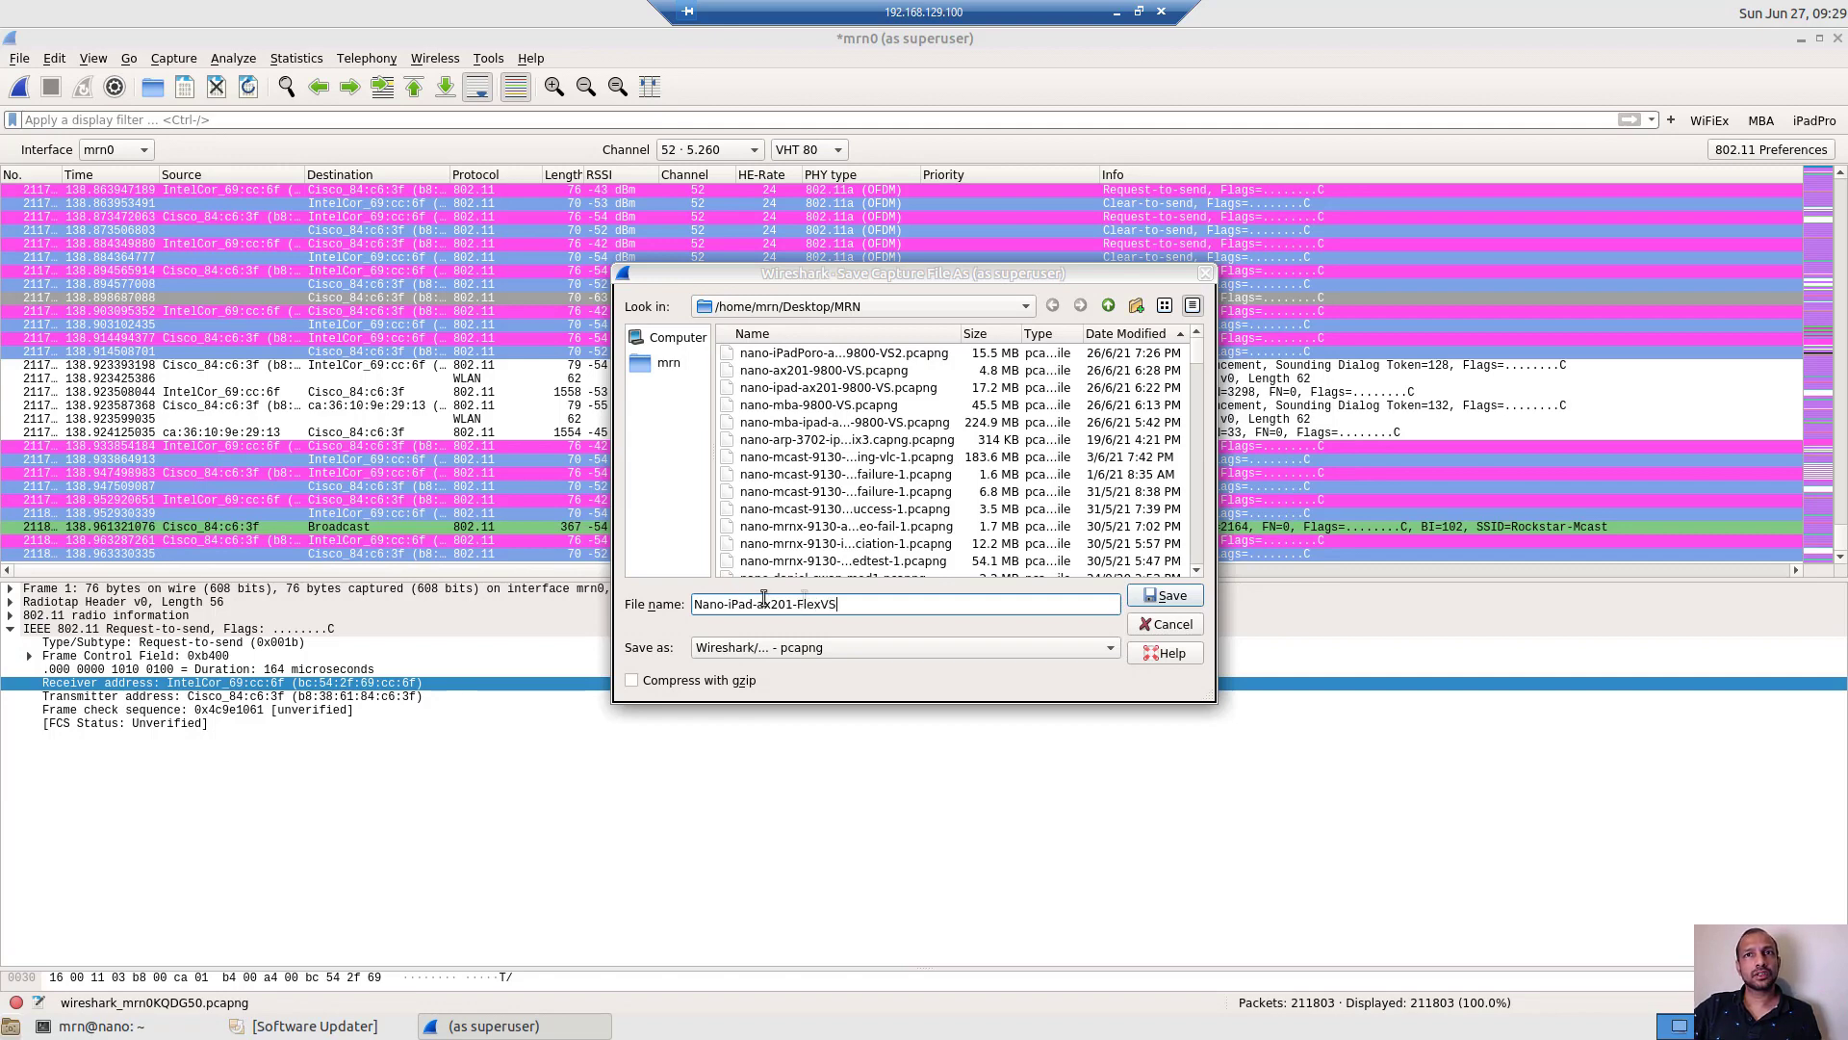
left_click(1165, 595)
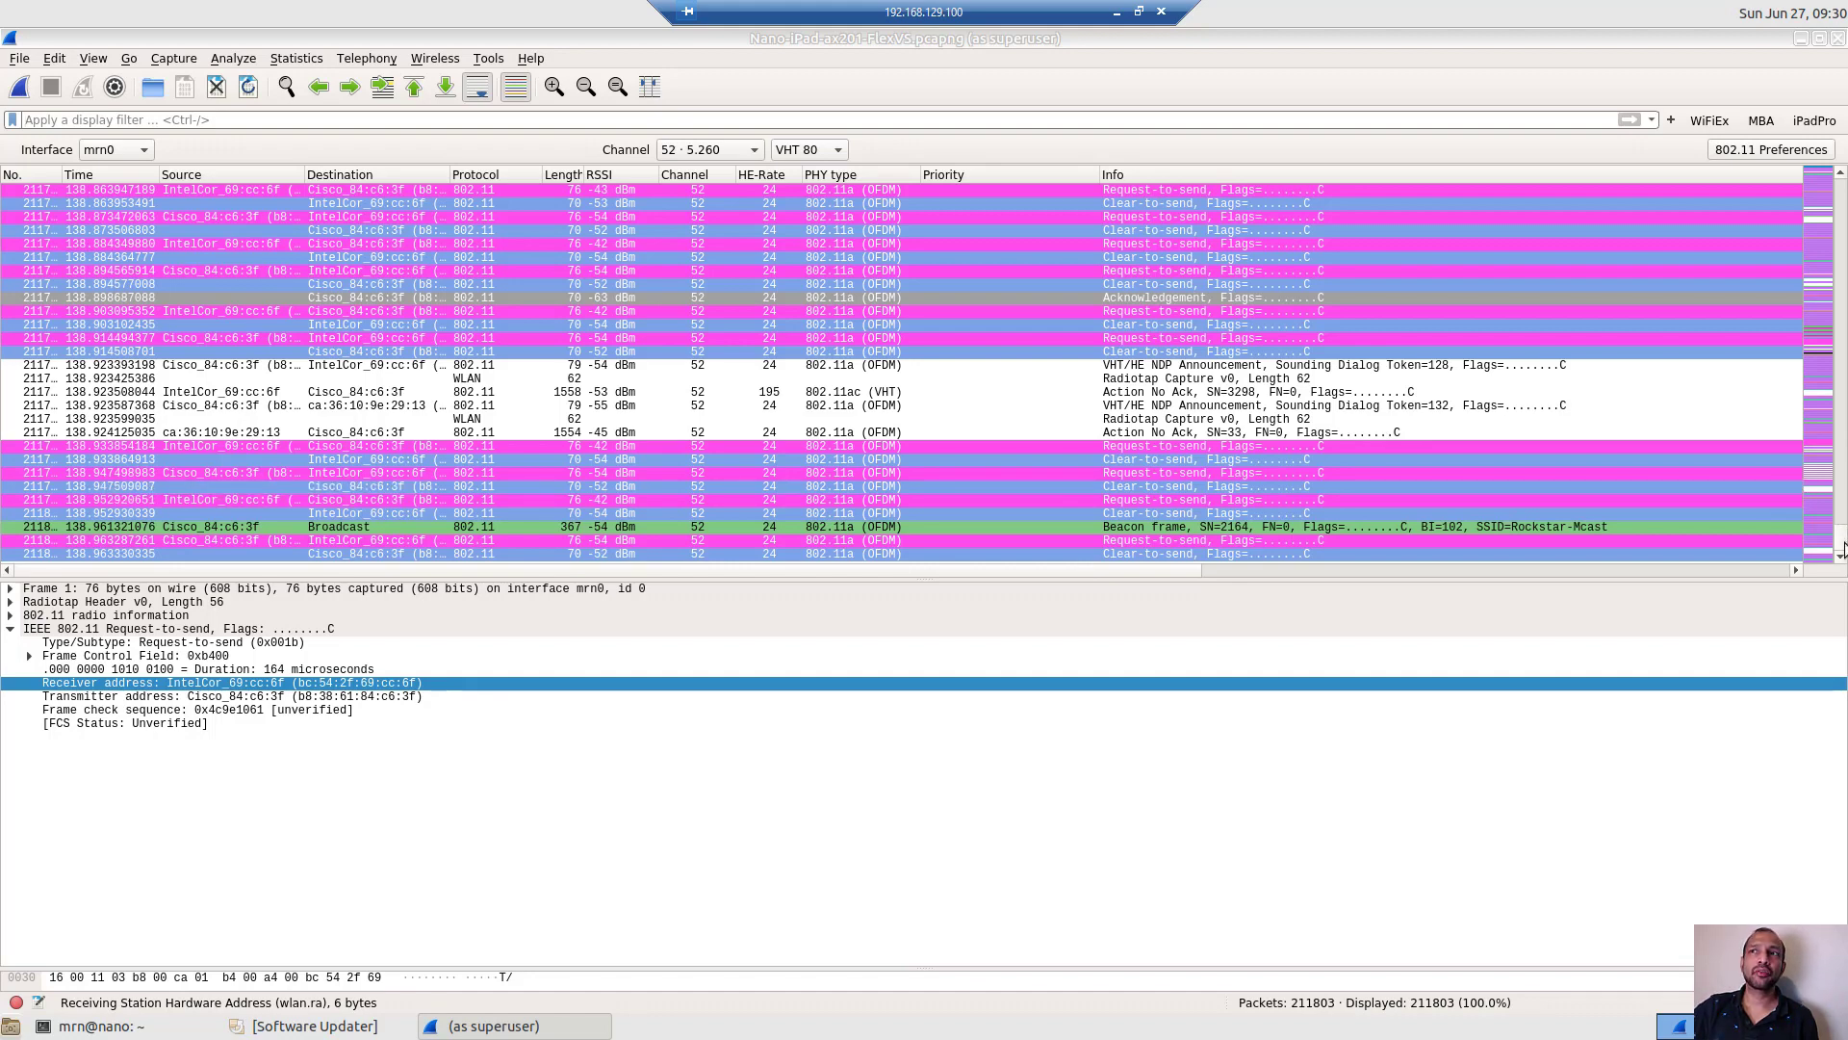
Filter the saved capture with ip.dst==239.2.3.7, look through the matching packets and select the first UDP video frame
left_click(1652, 119)
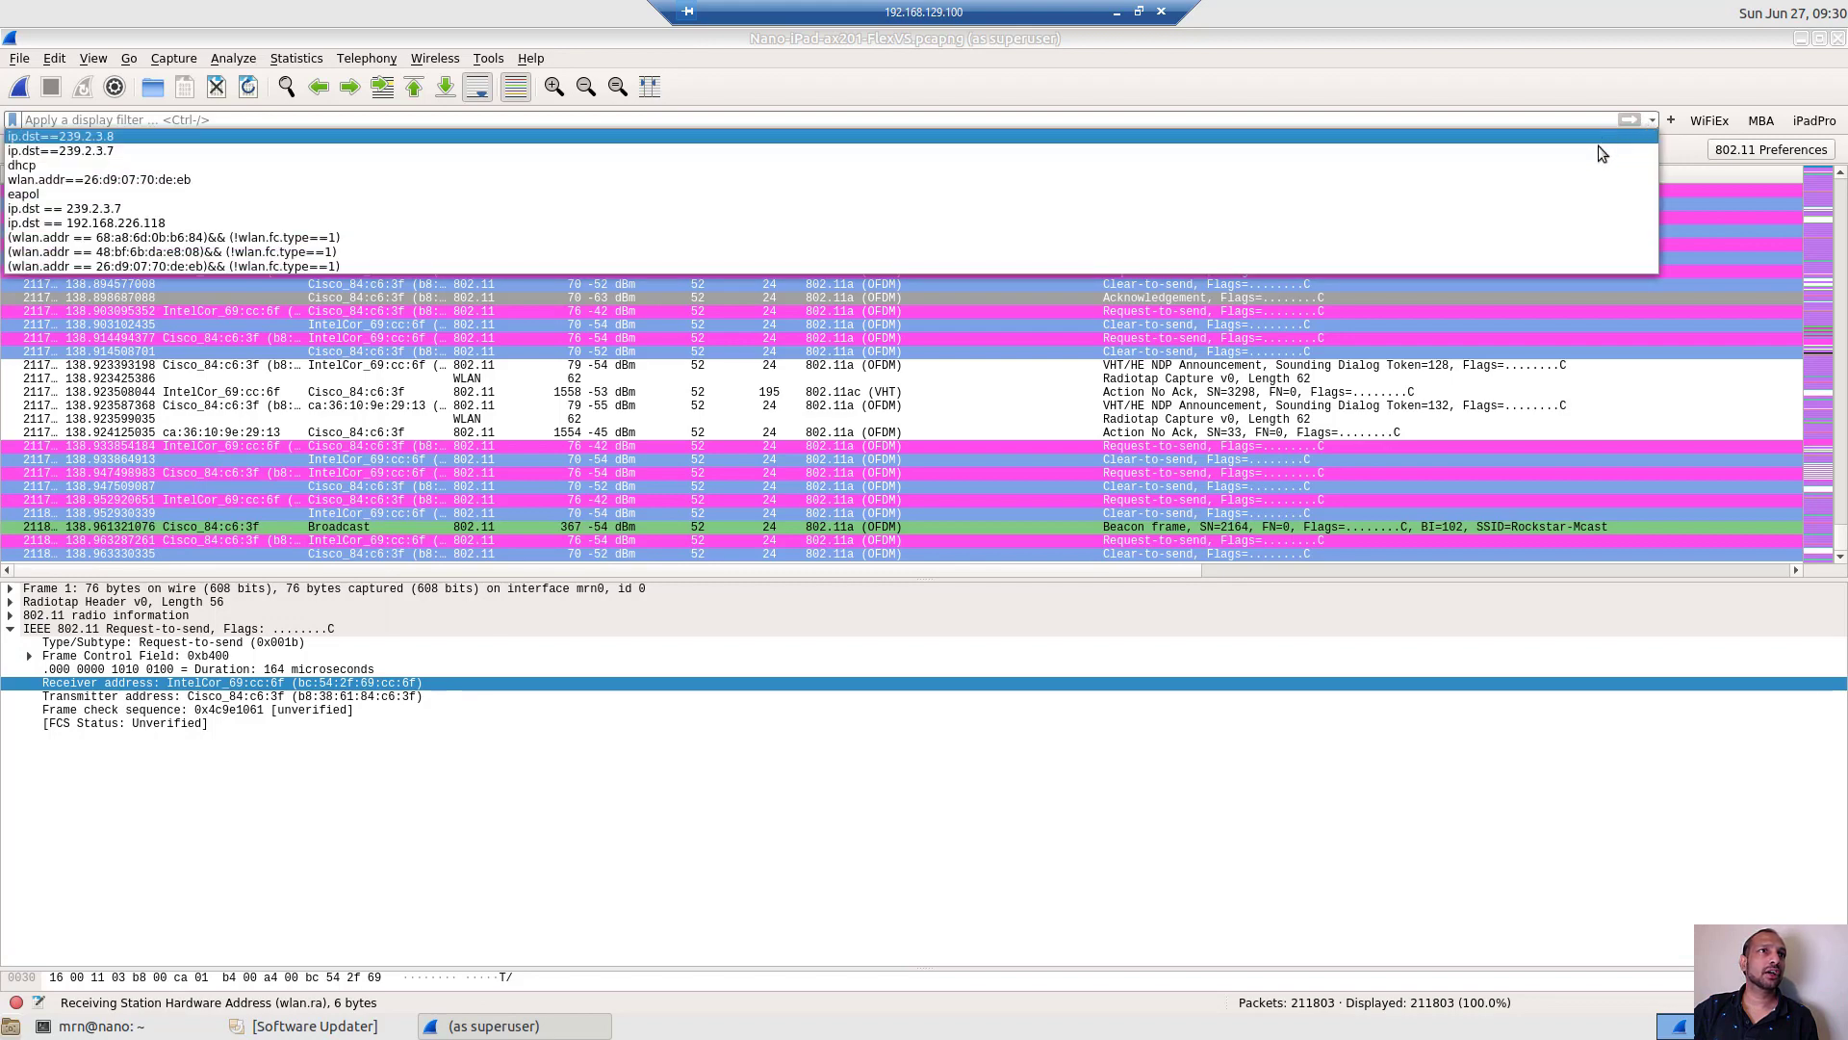
left_click(1596, 152)
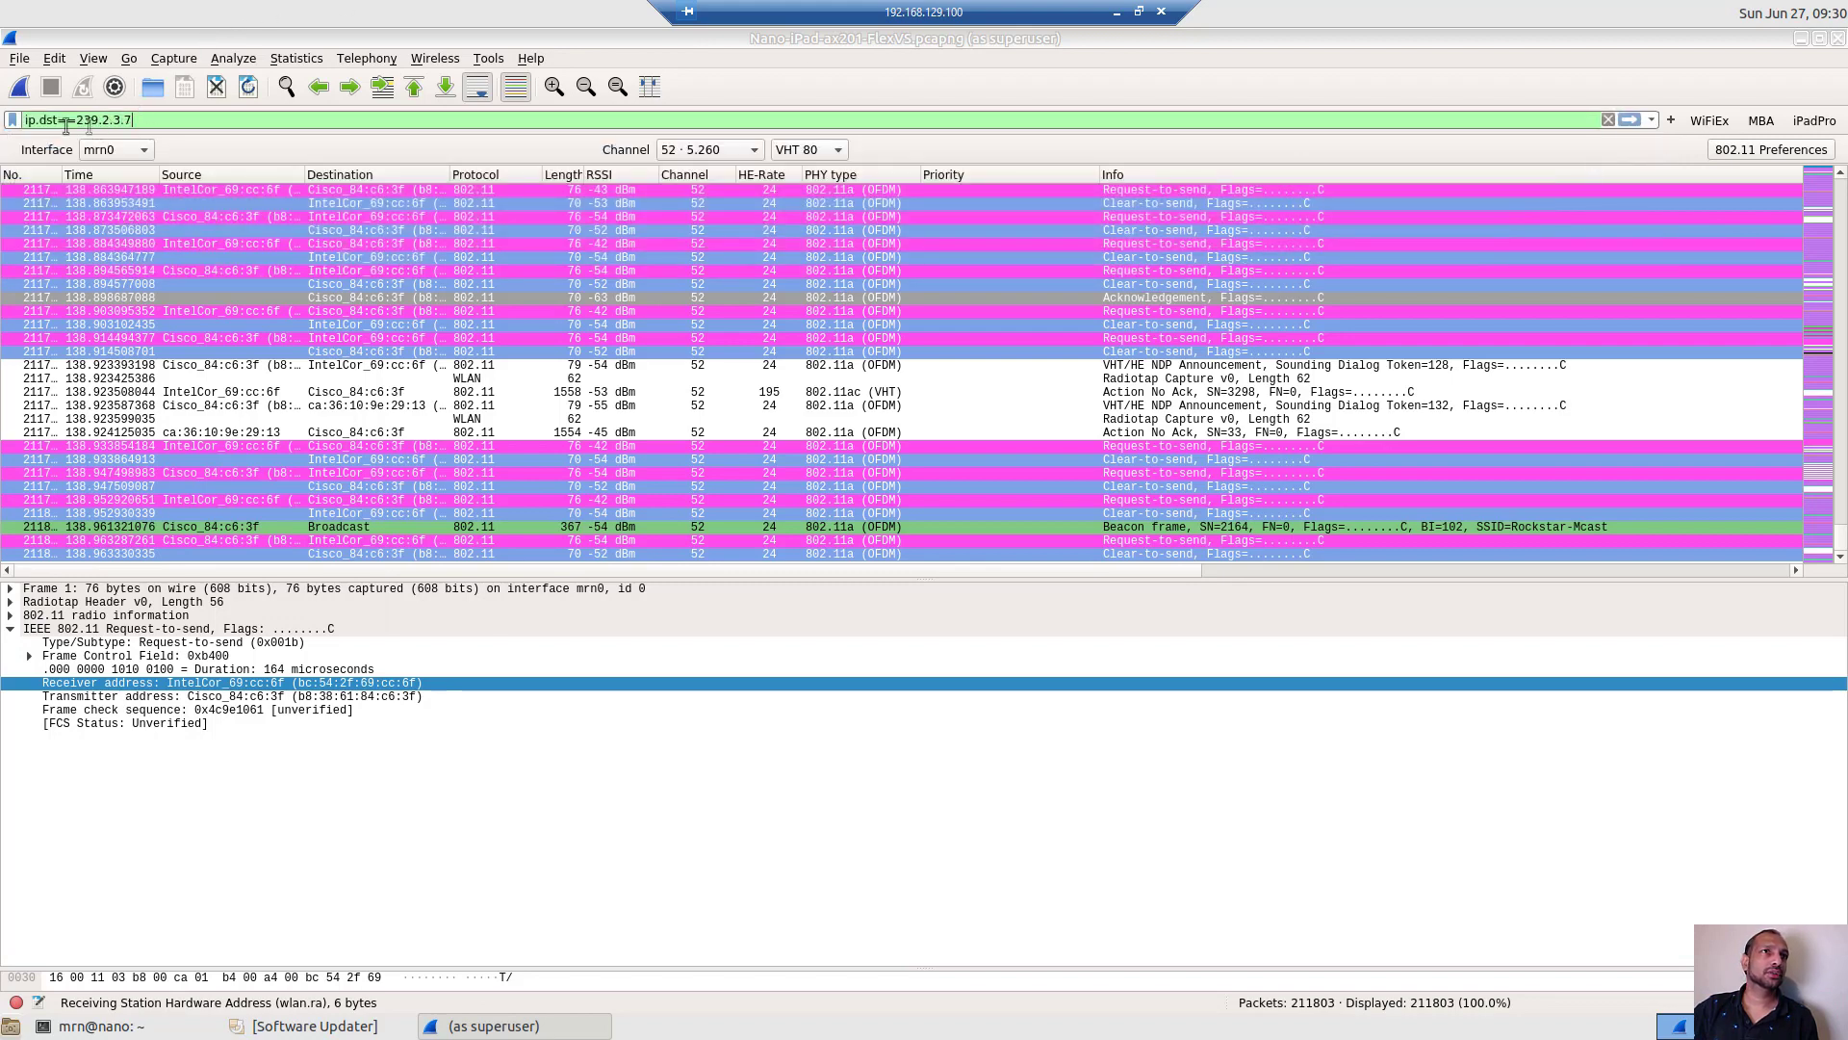
left_click(1630, 120)
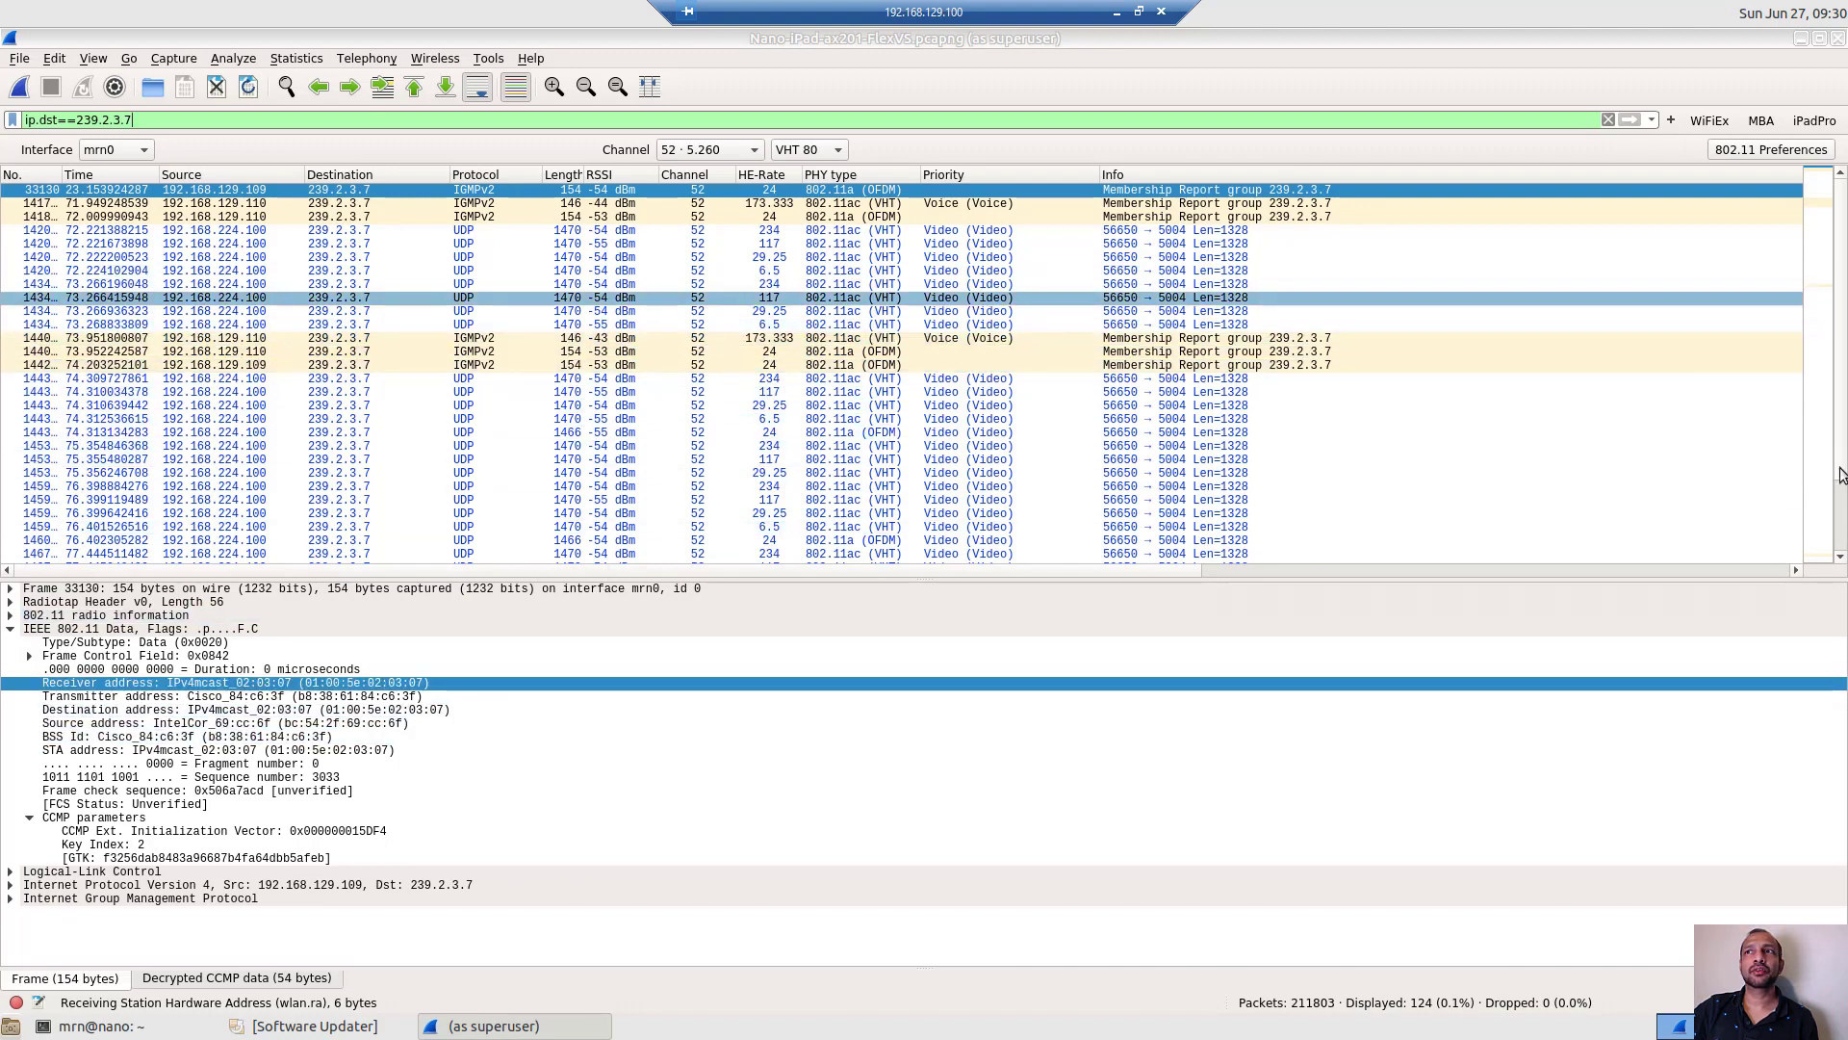
scroll(1845, 521, "down", 5)
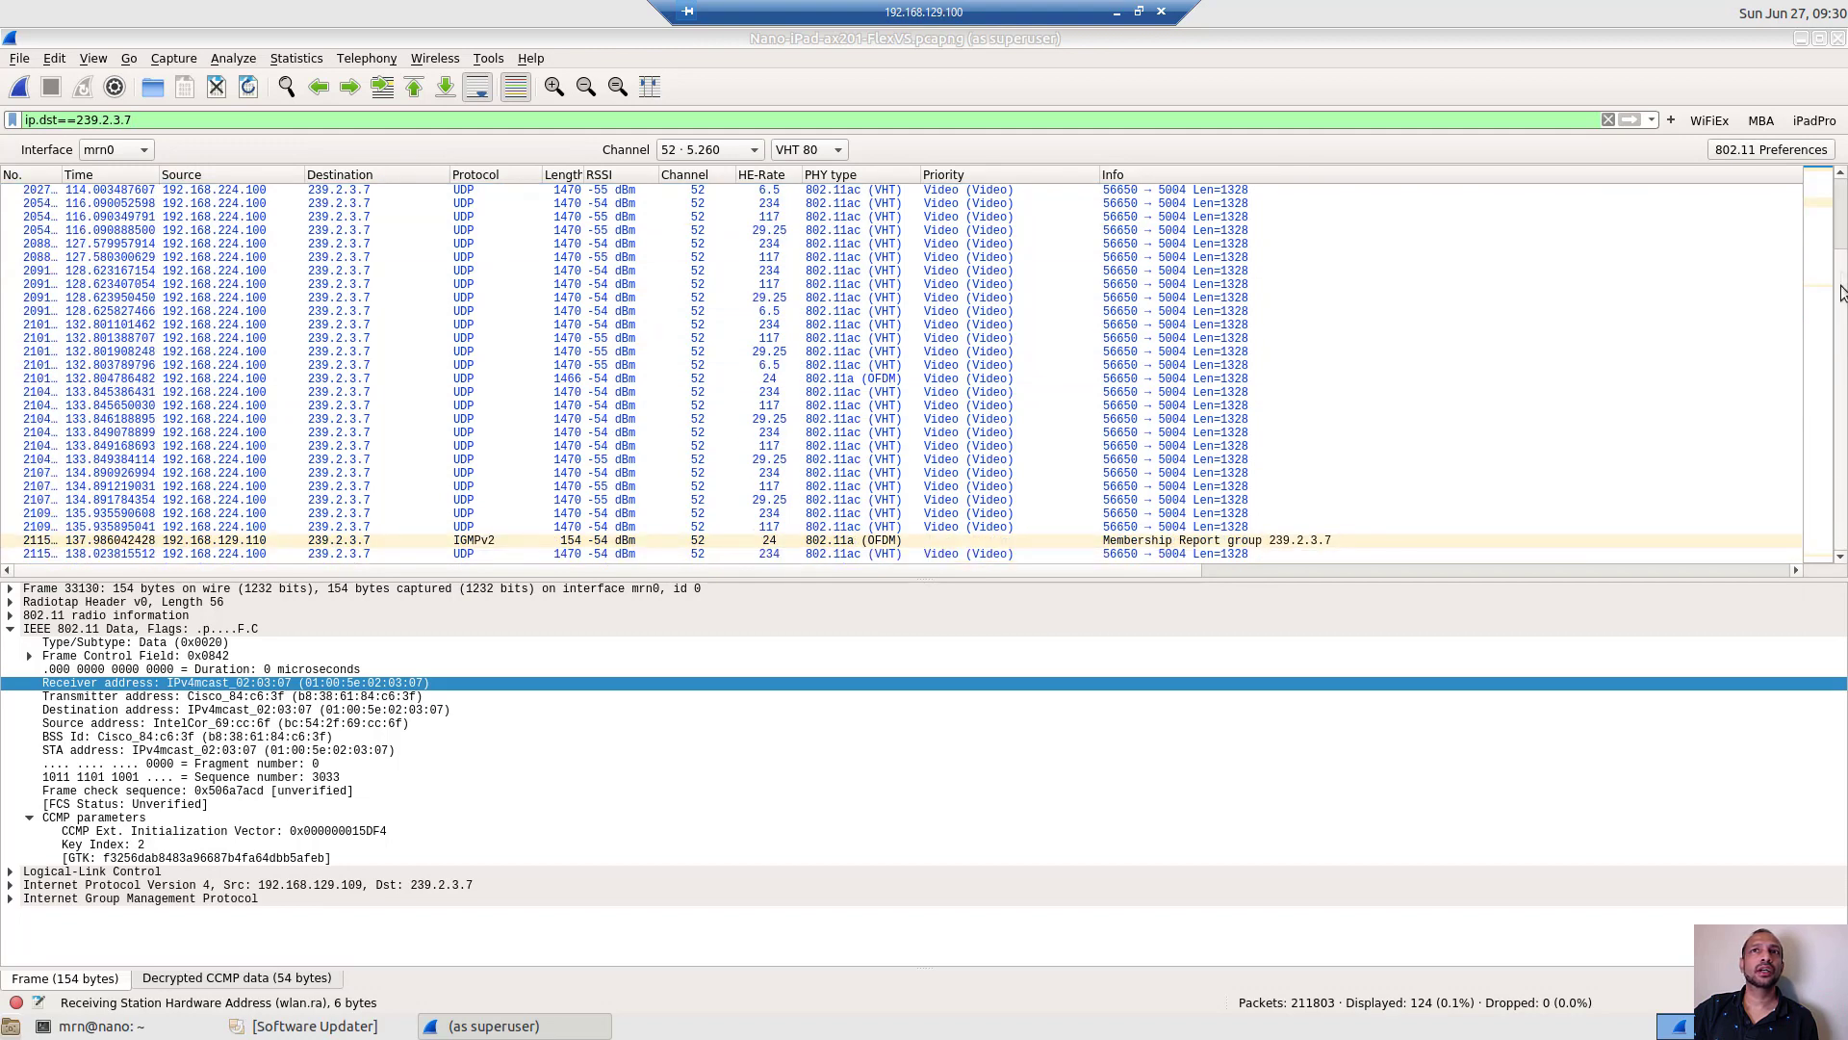
scroll(1840, 306, "up", 5)
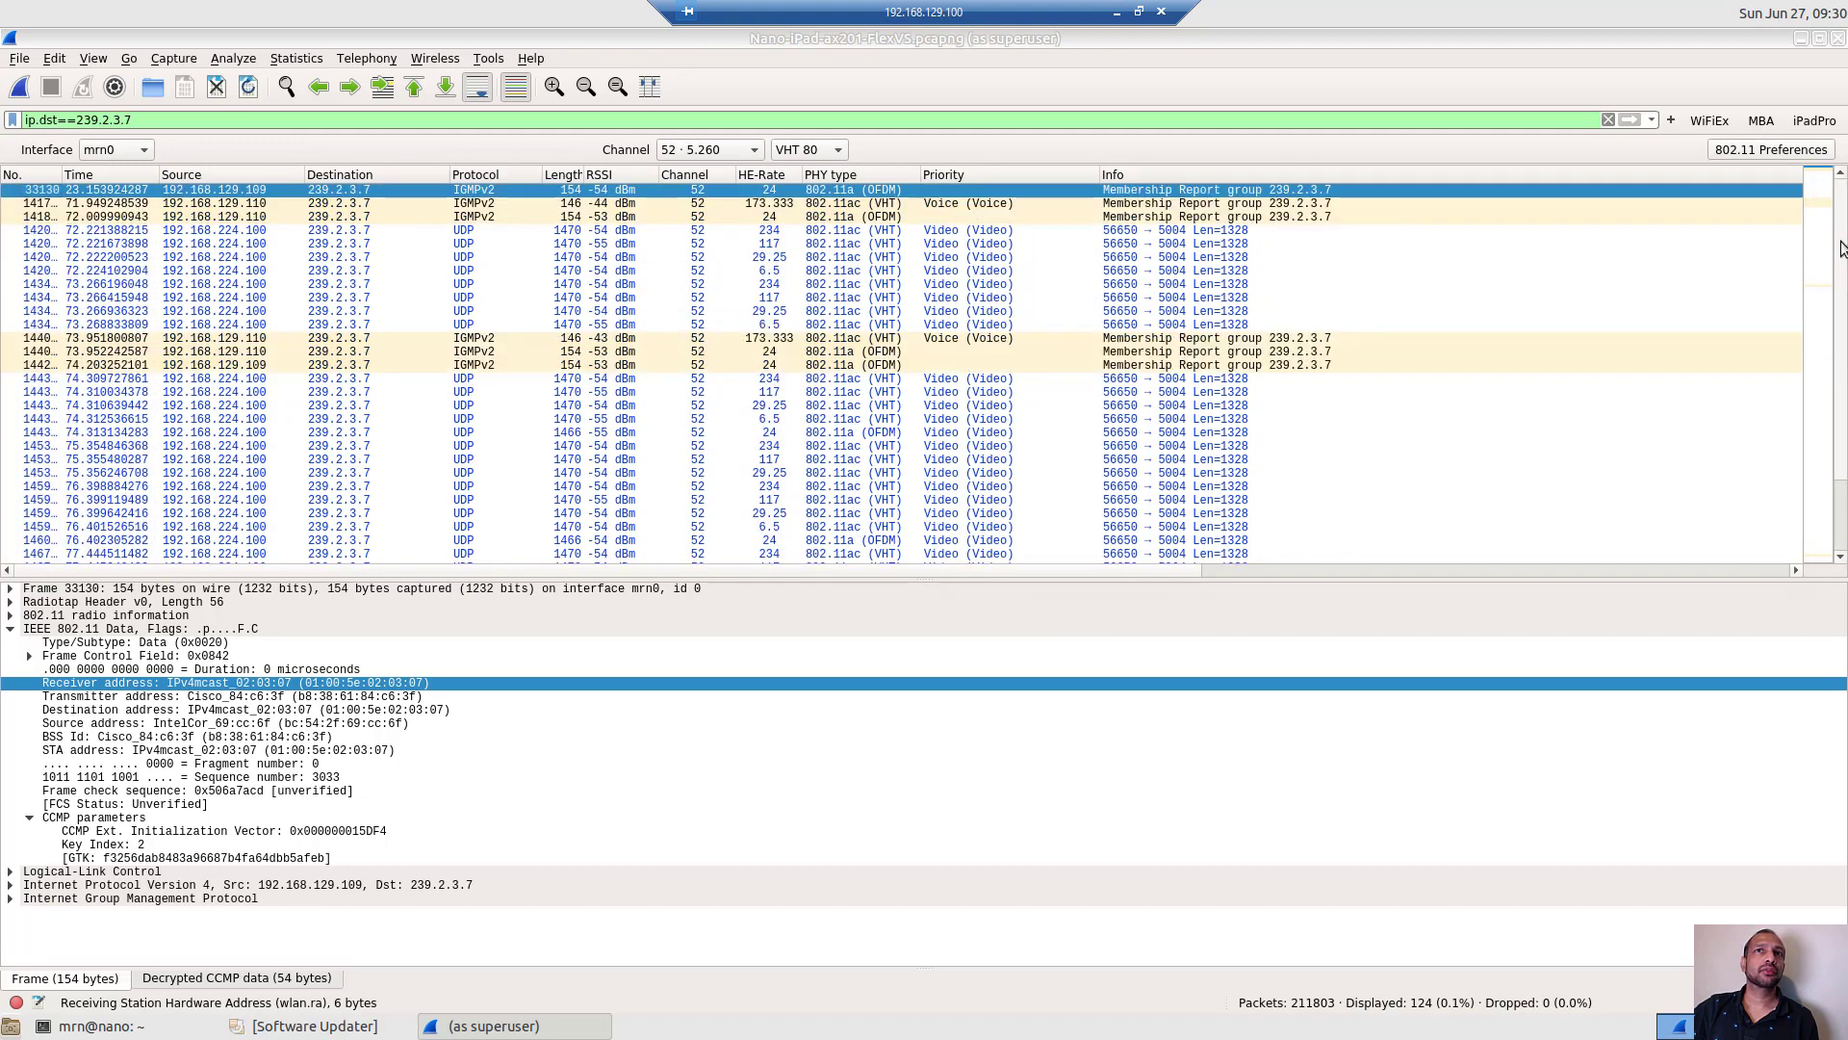
left_click(836, 233)
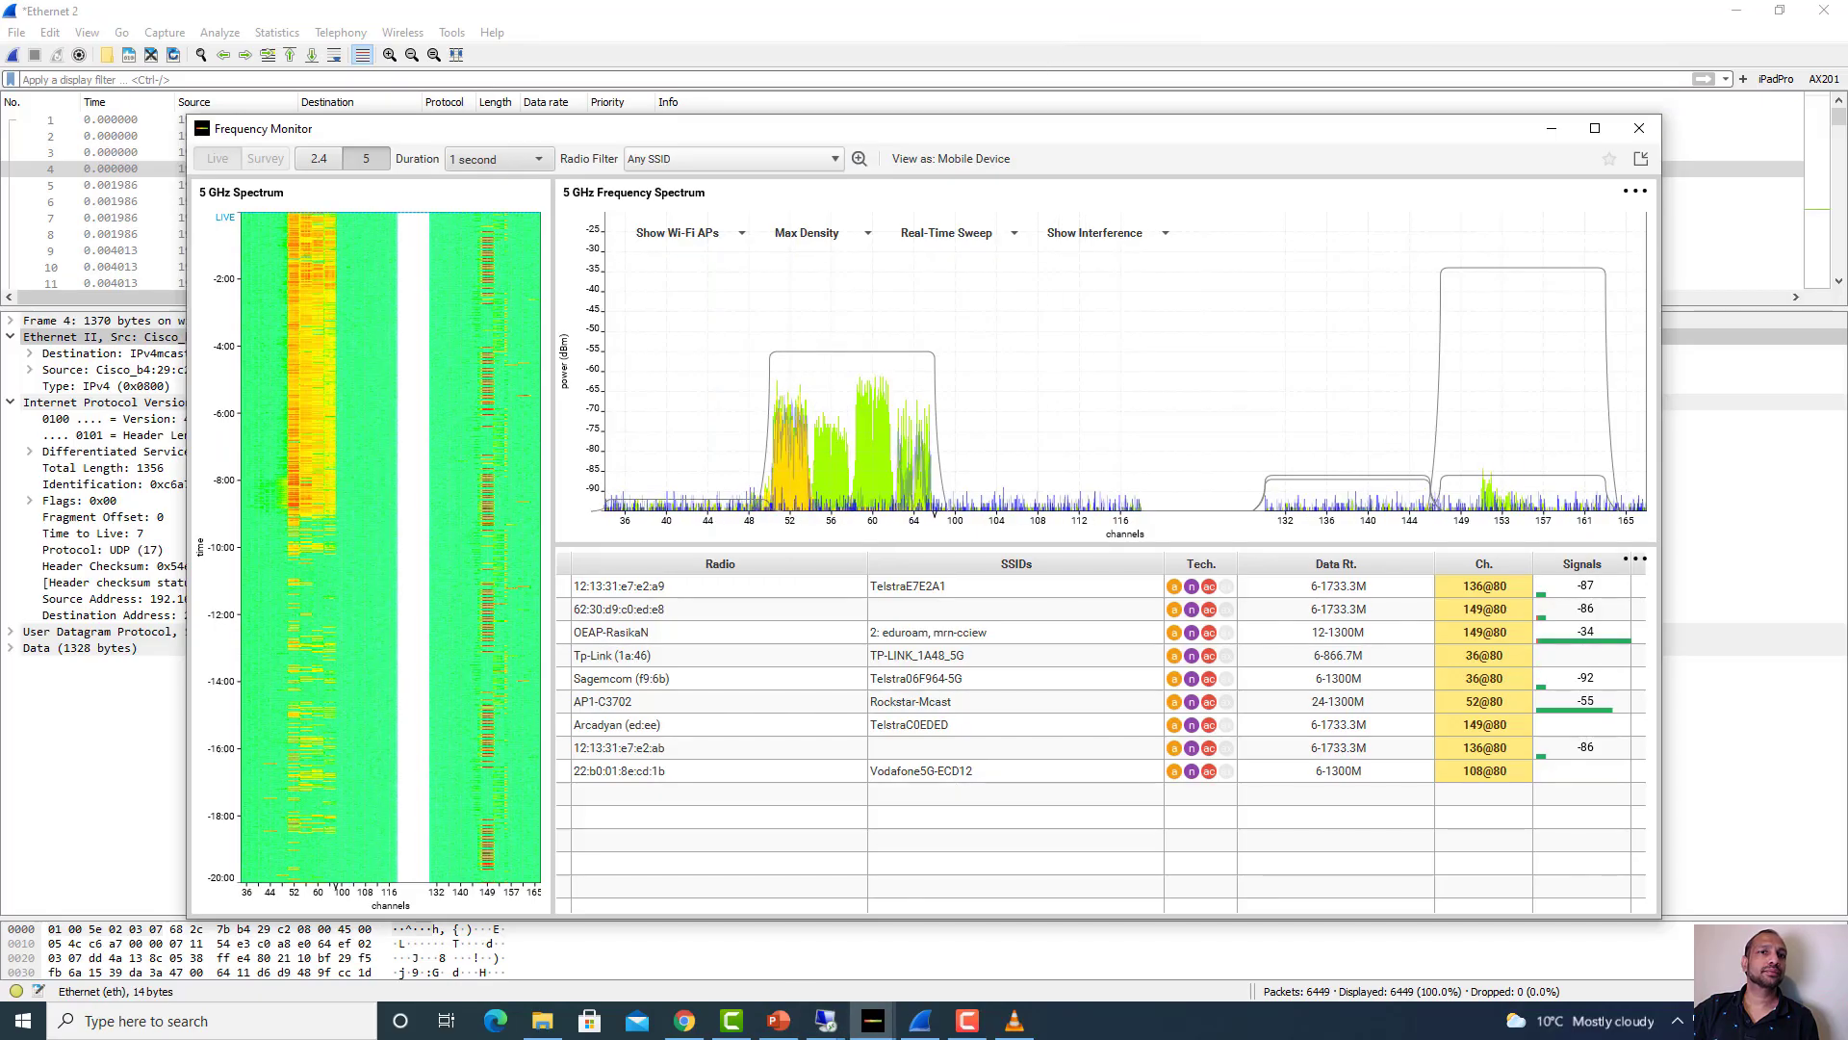
Switch to the H2504 controller page in Chrome, reload its Multicast Groups and check client ca:36:10:9e:29:13's multicast IP
left_click(685, 1020)
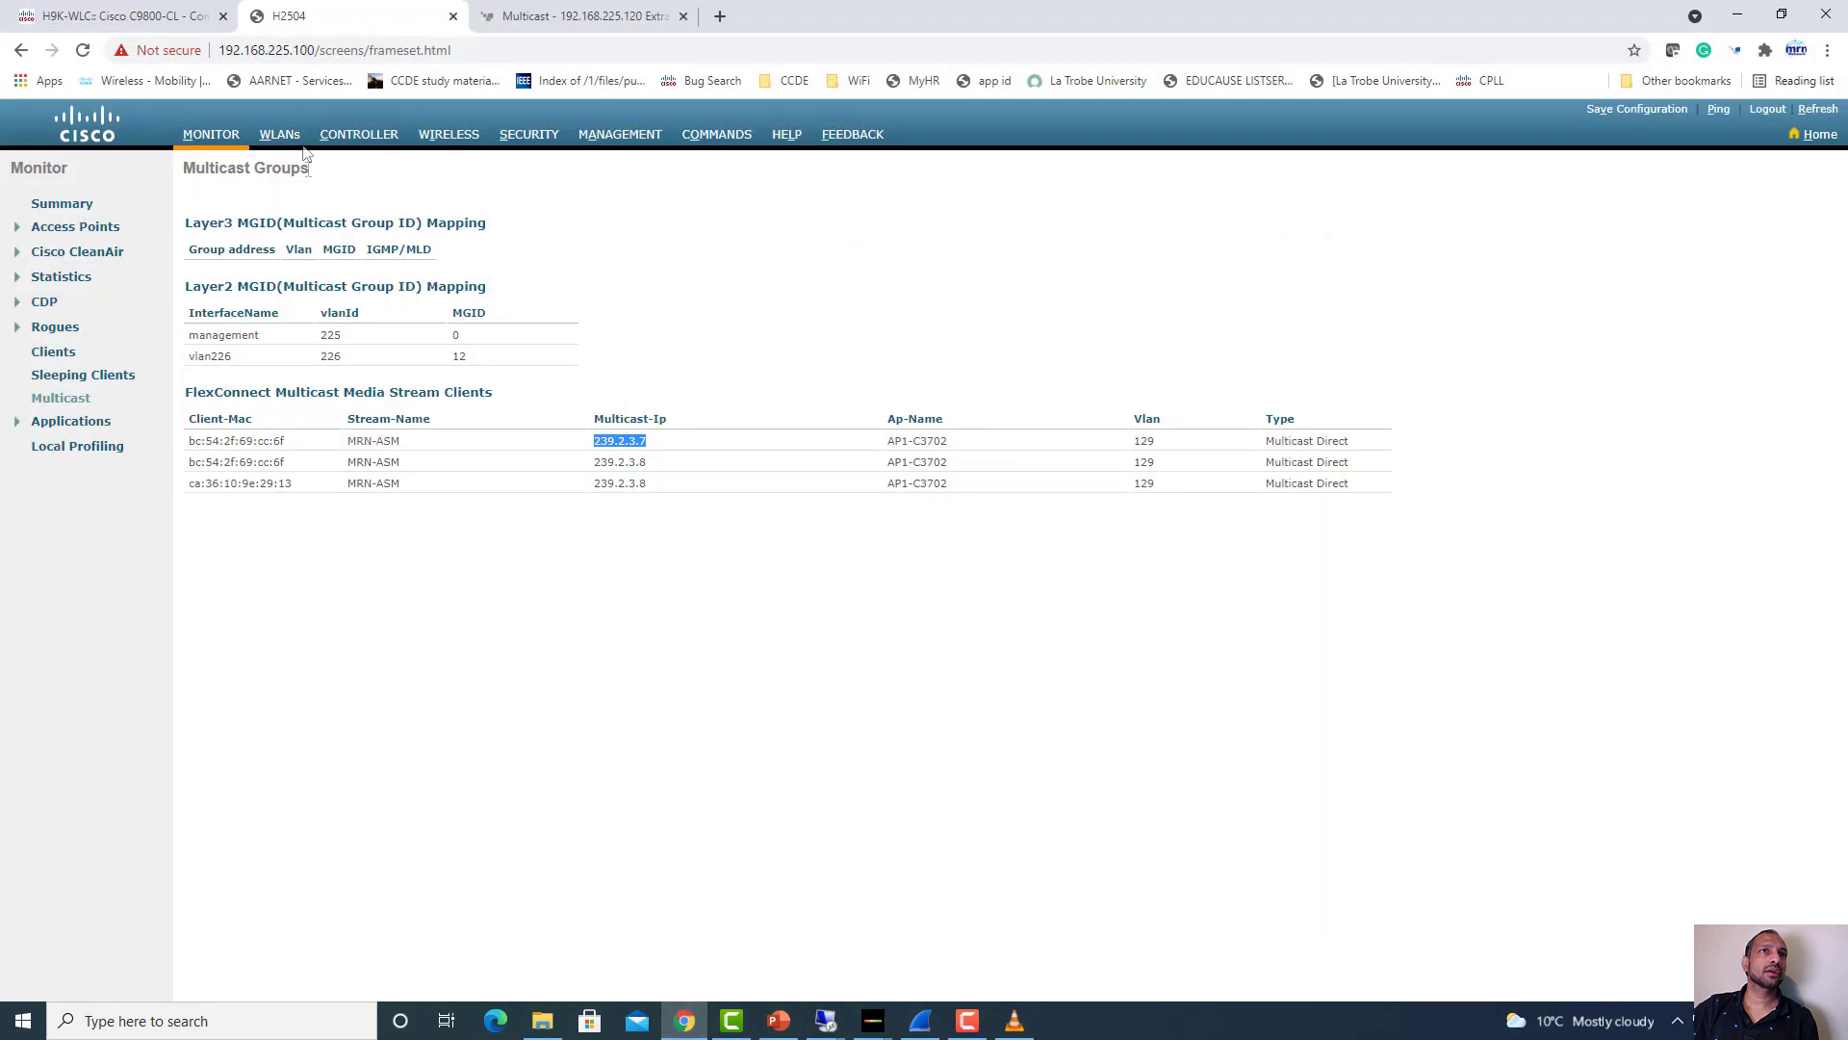
left_click(299, 496)
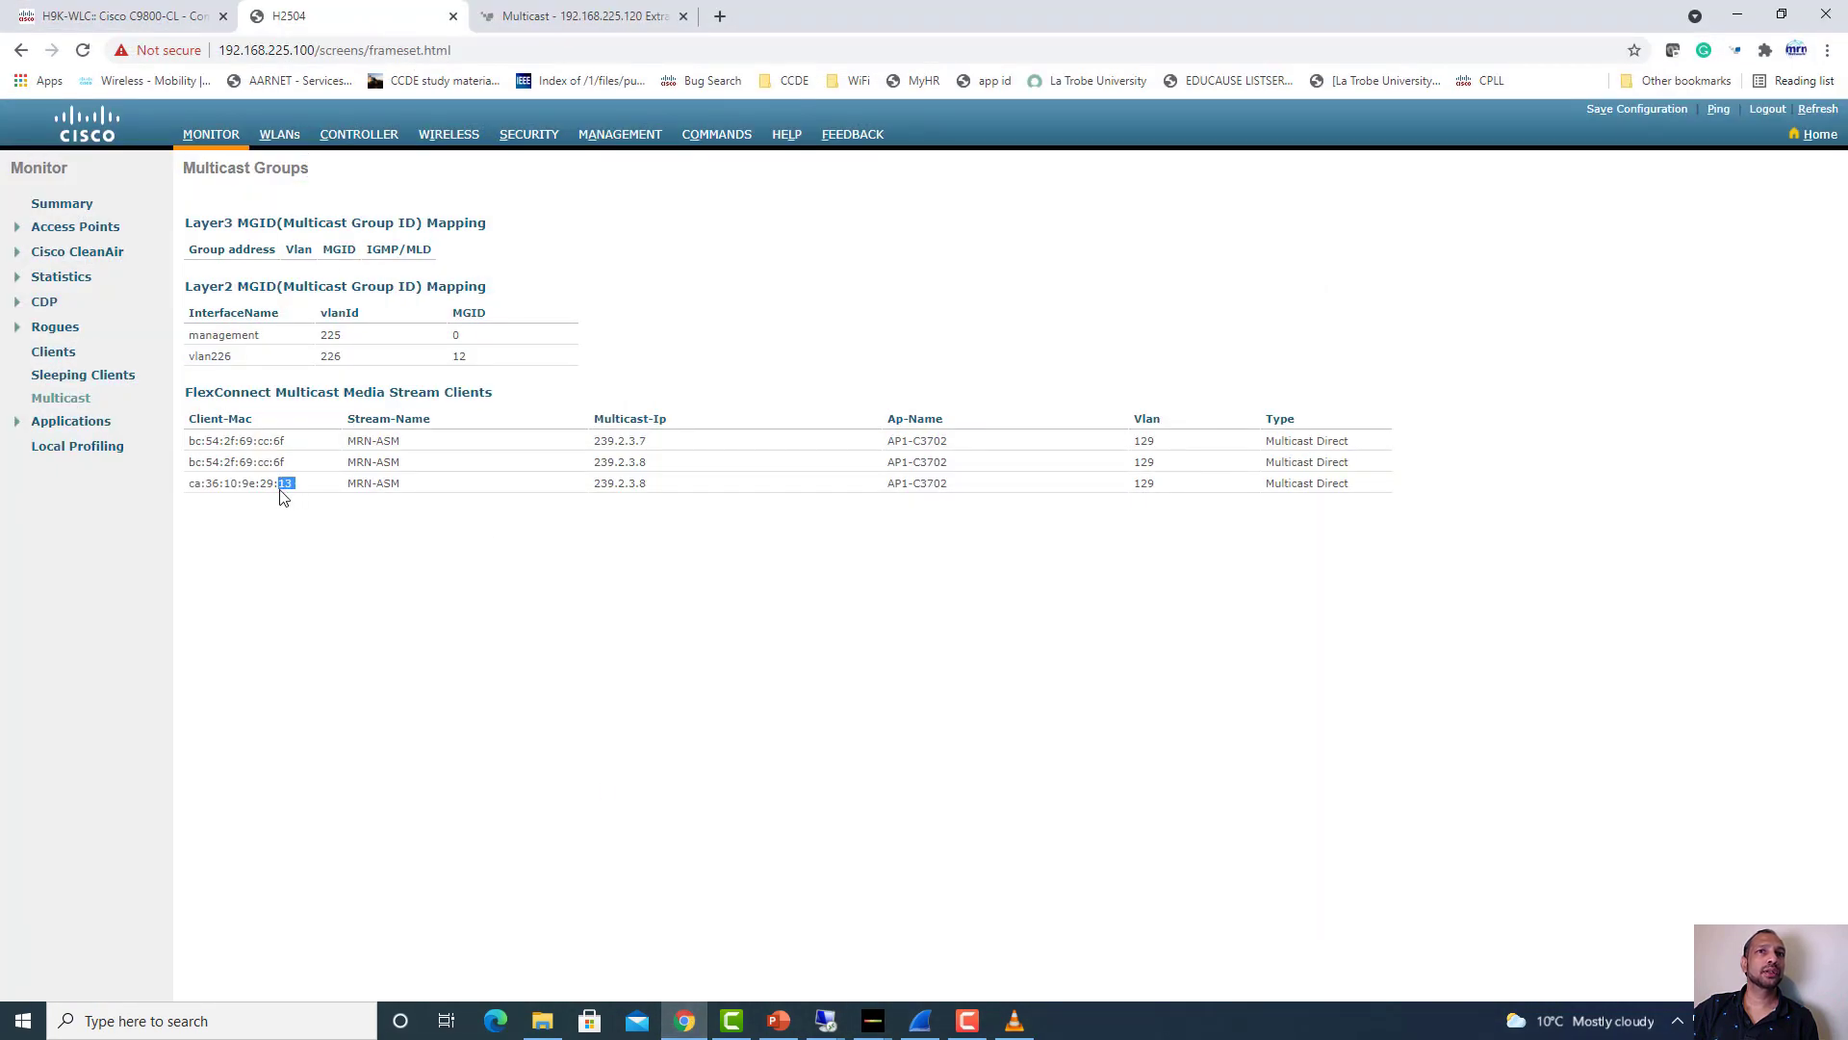
left_click(85, 407)
left_click_drag(293, 464, 191, 473)
left_click_drag(645, 469, 585, 471)
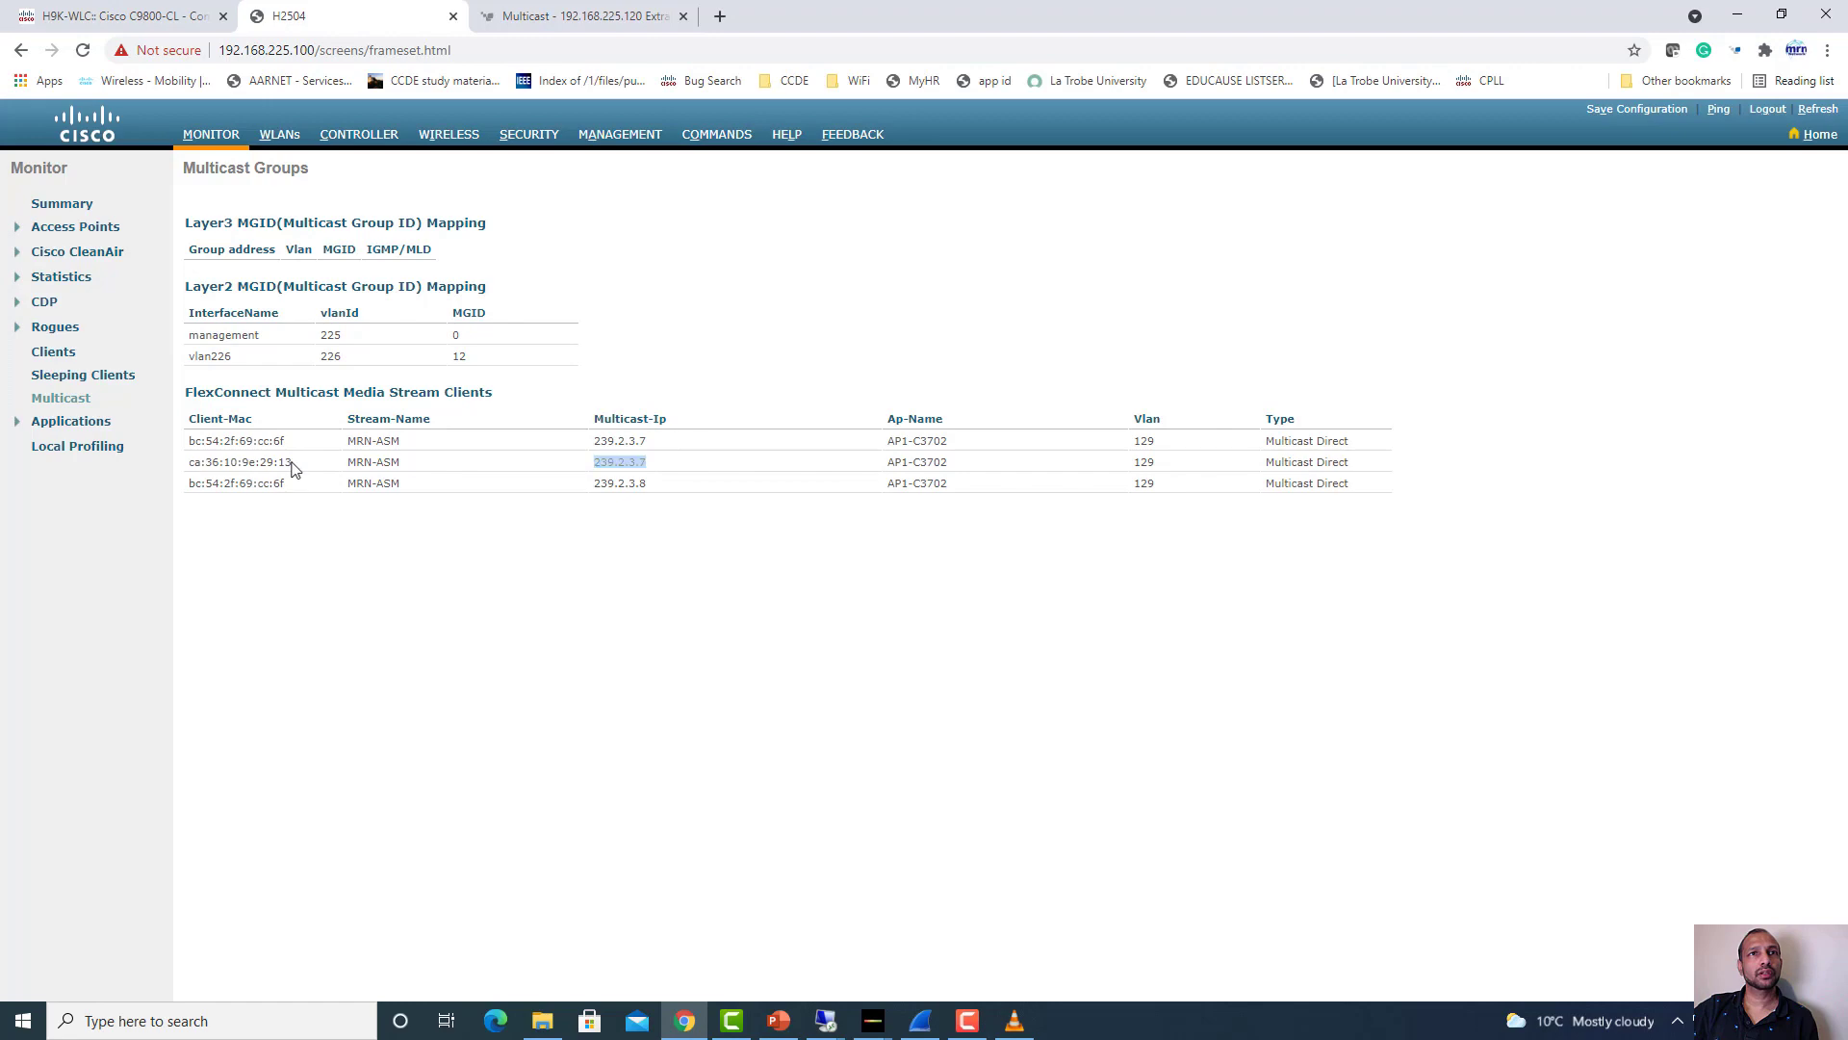
left_click_drag(292, 467, 174, 472)
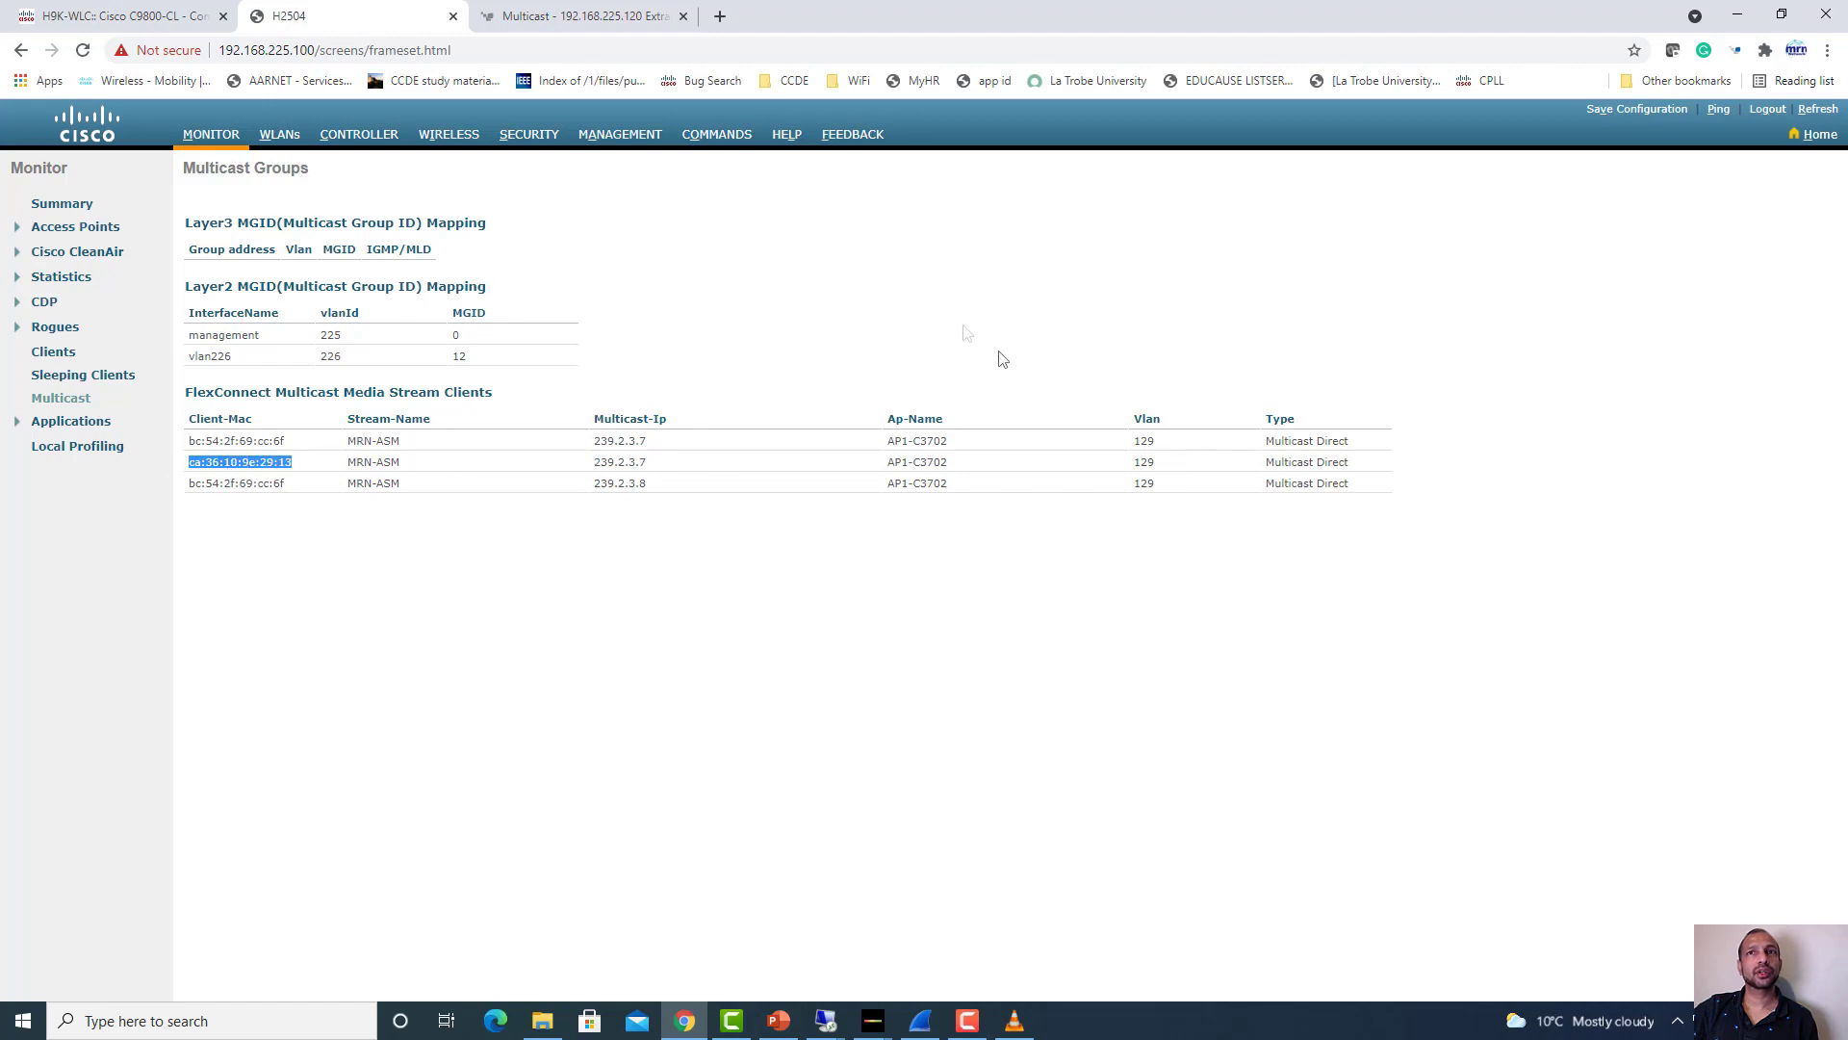
left_click(1739, 18)
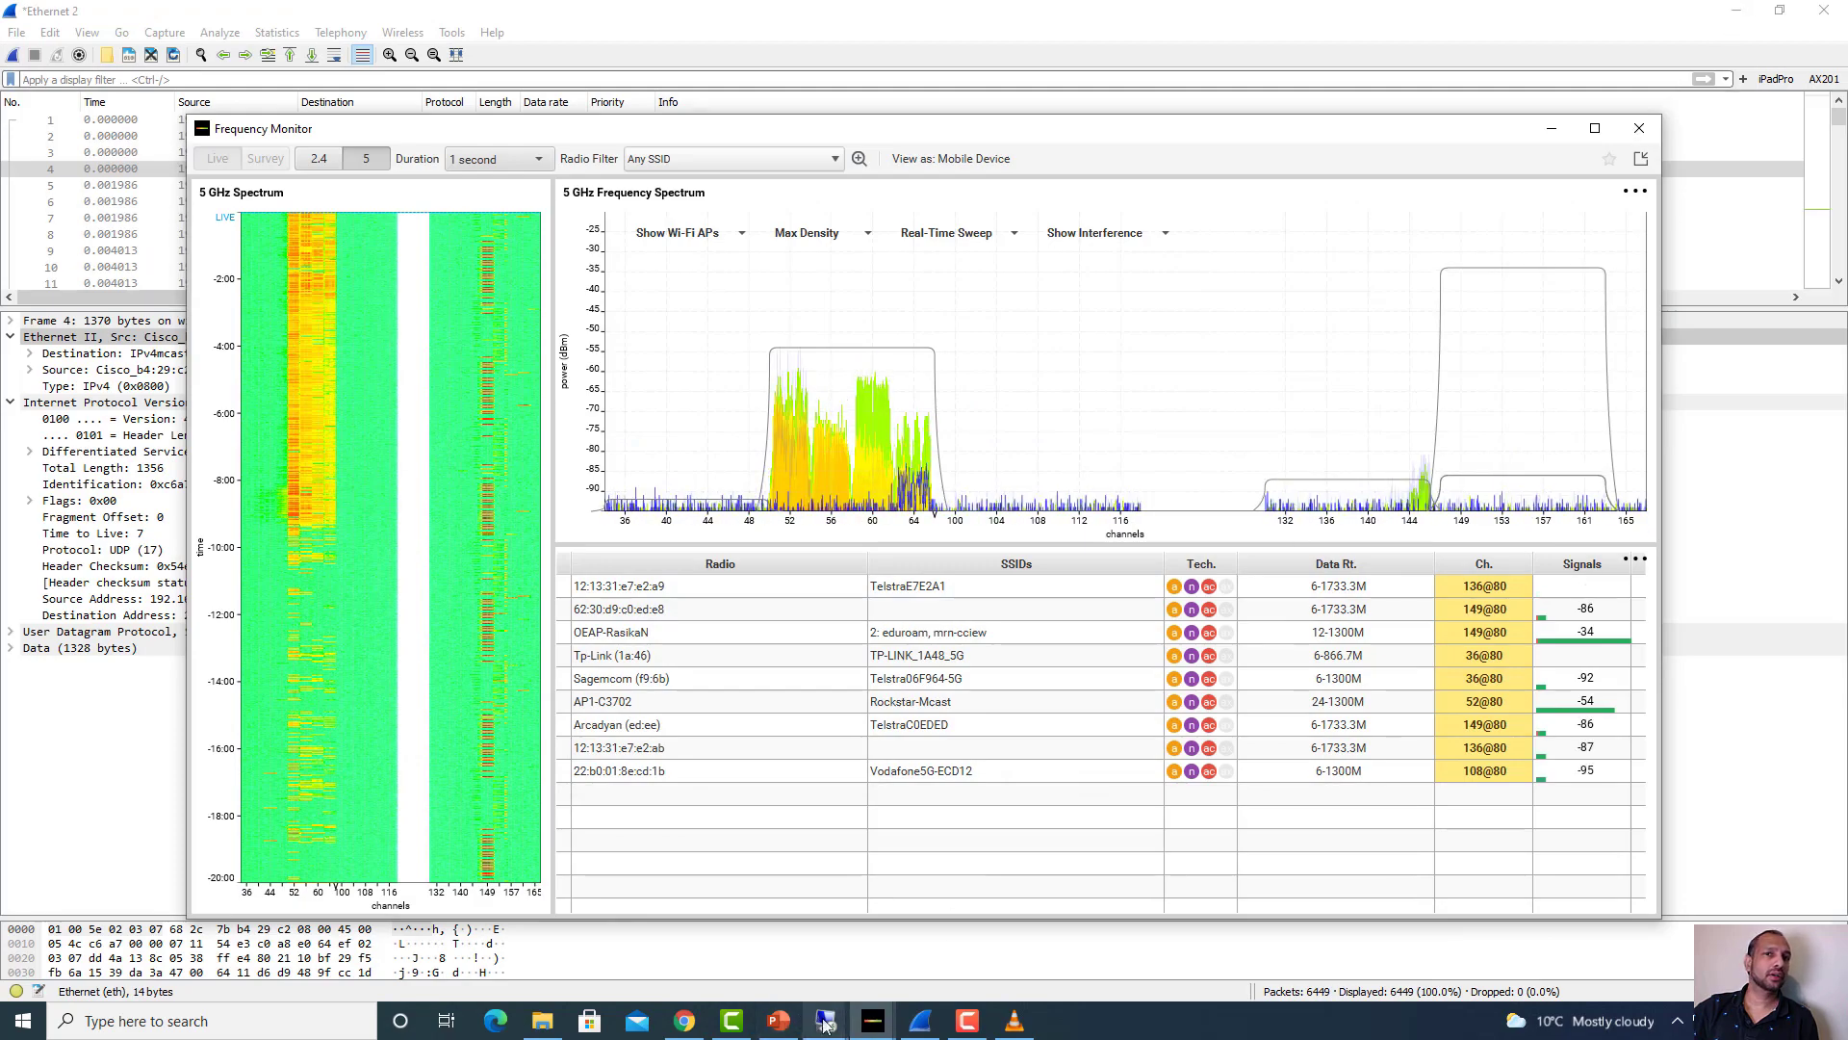
Return to the 192.168.129.100 remote session and examine the selected UDP frame's 802.11 destination address and QoS priority
mouse_move(825, 1024)
left_click(879, 876)
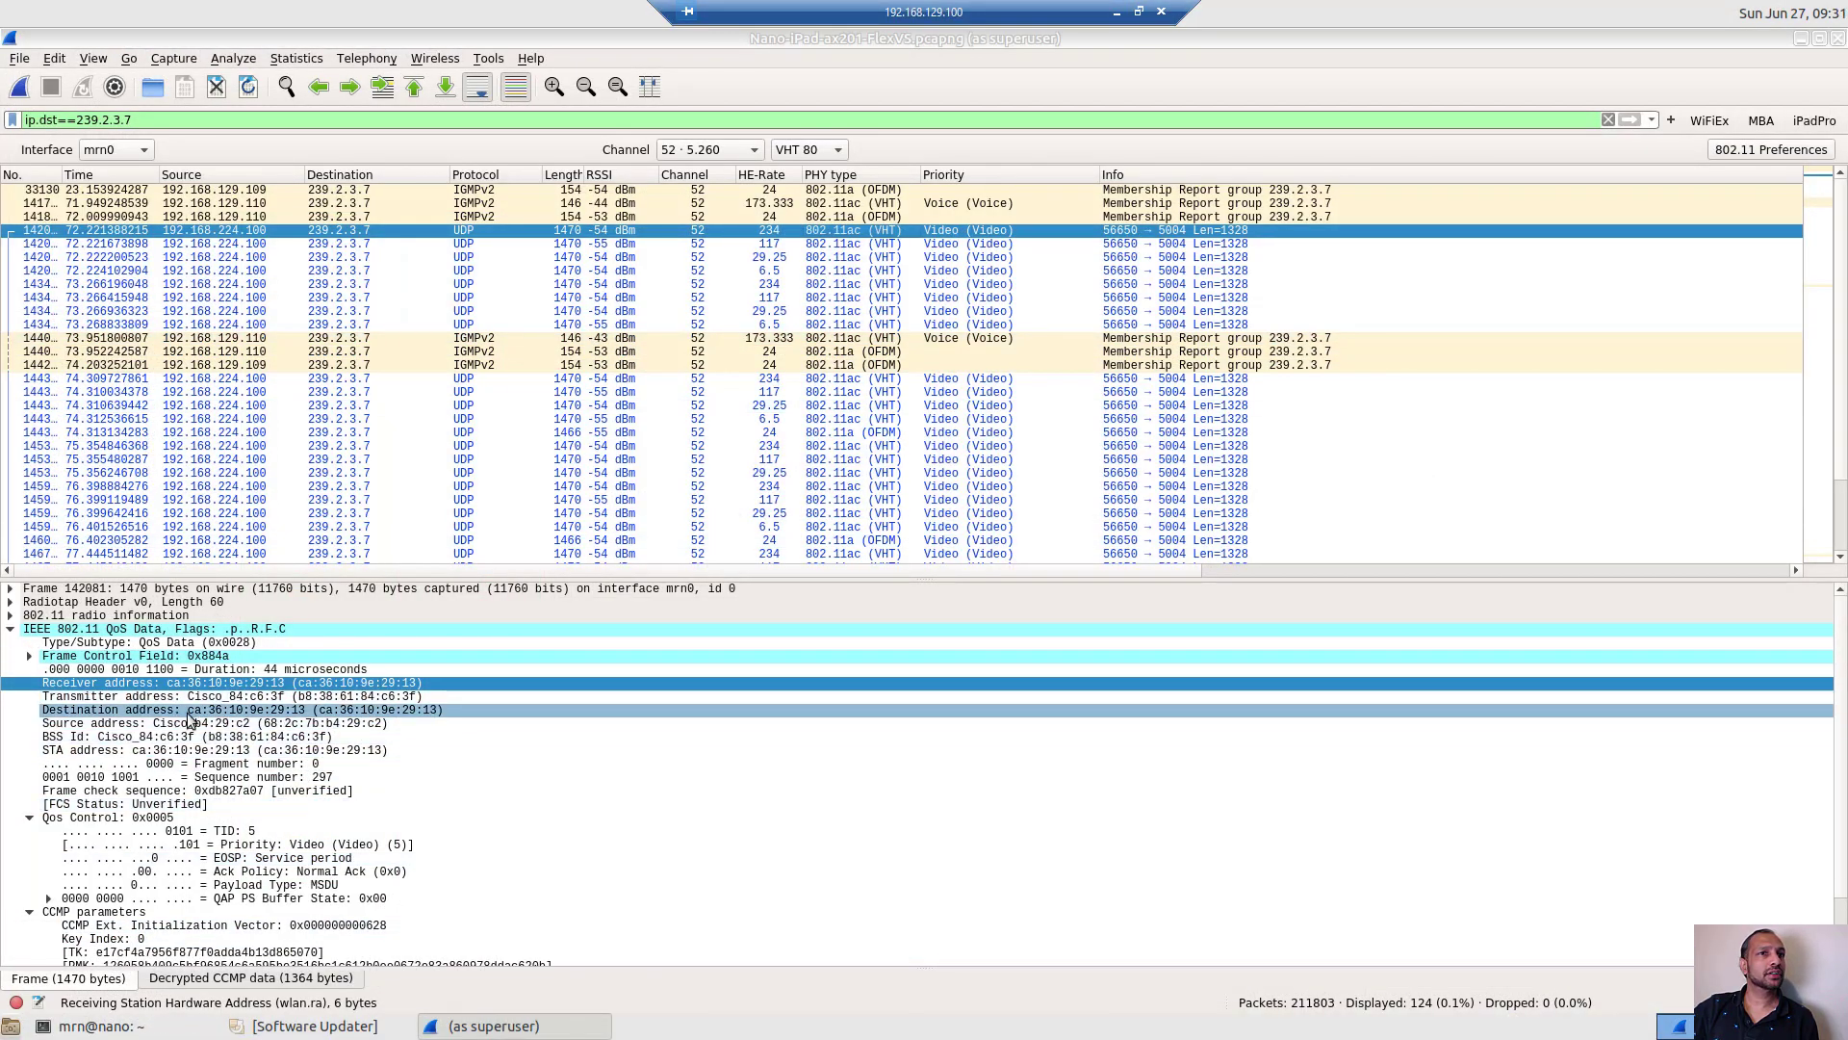
left_click(345, 712)
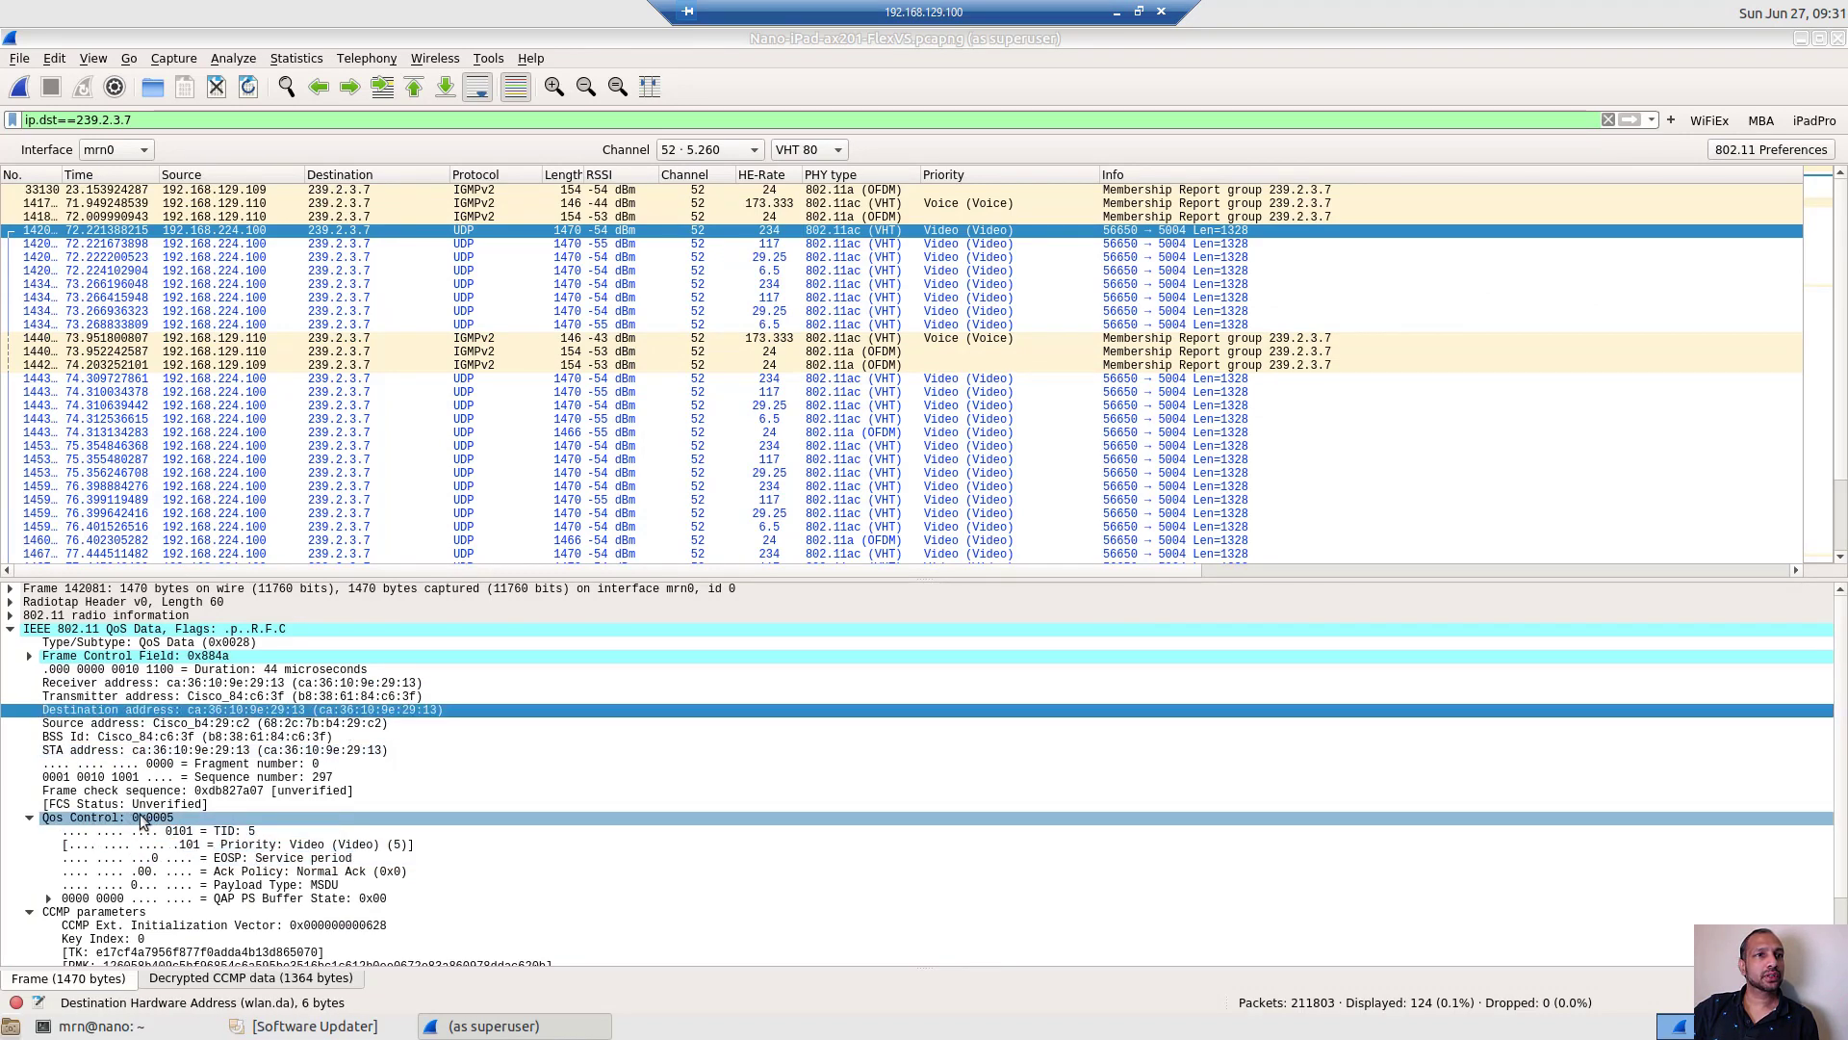
left_click(292, 847)
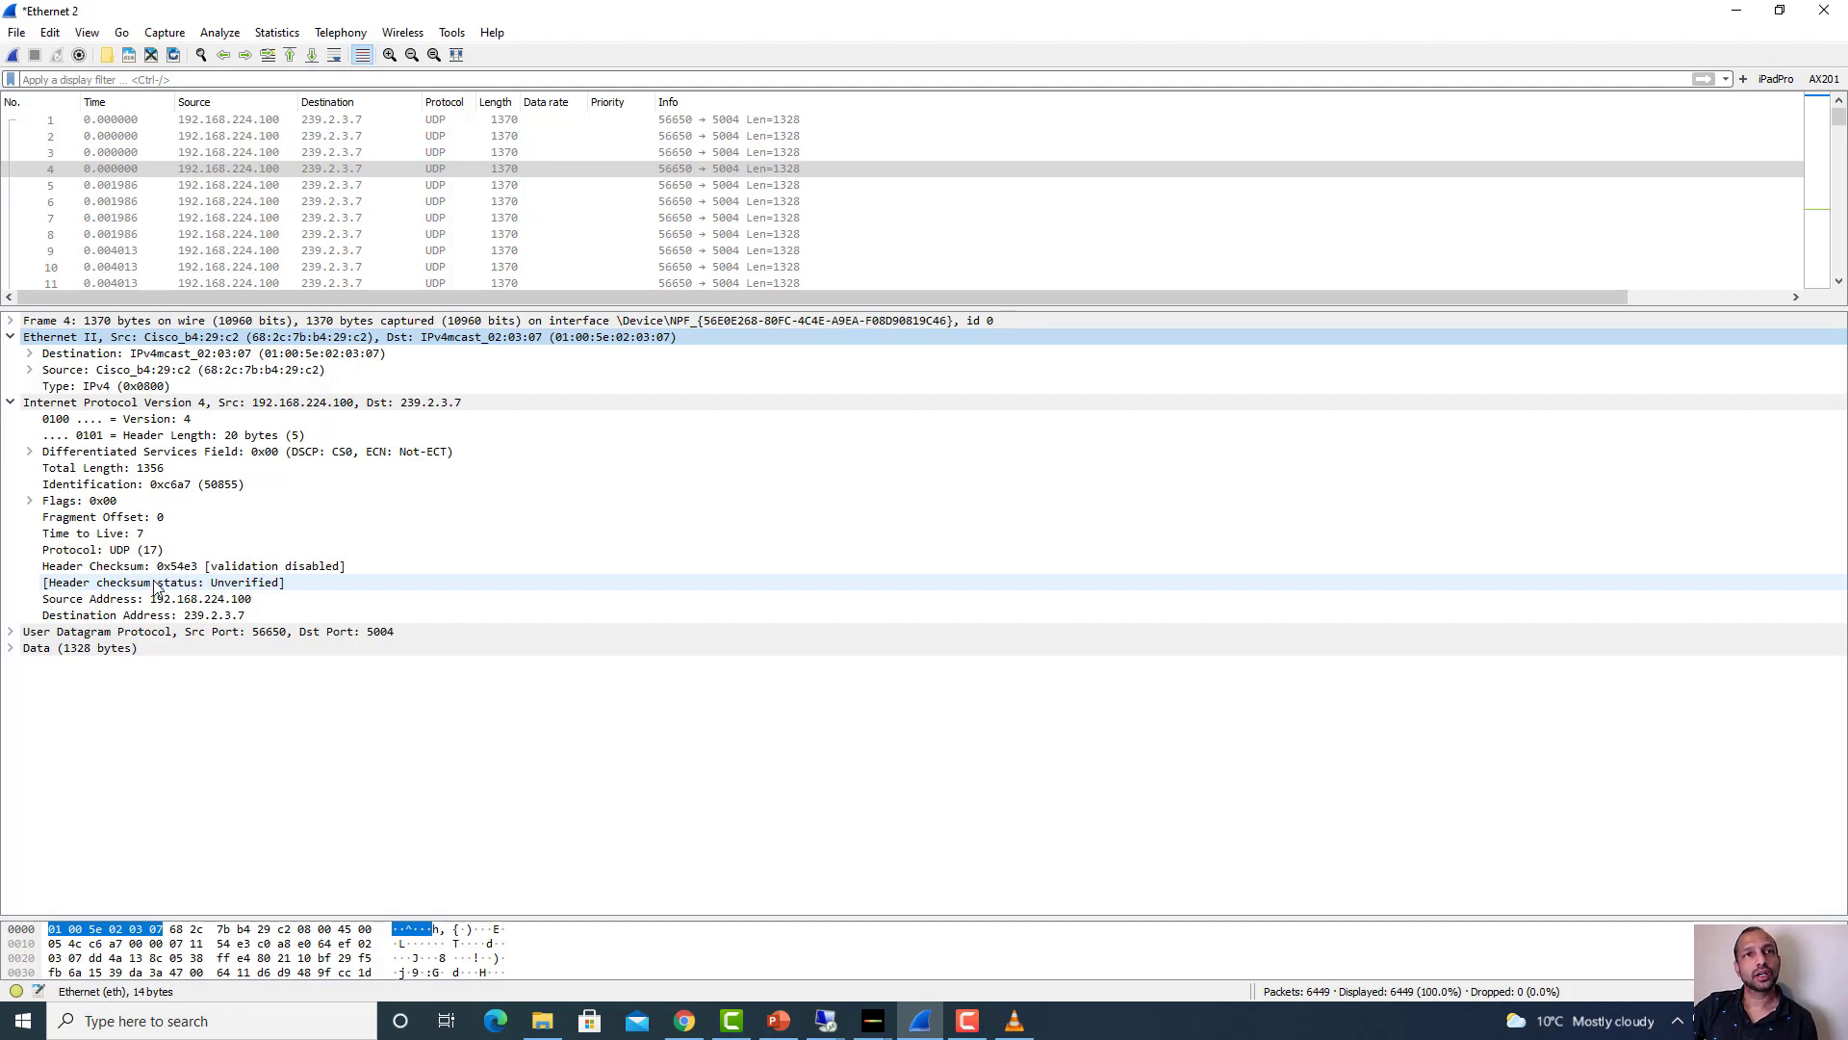
Reopen the 192.168.129.100 remote session and examine the data rates and priorities of the UDP frames sent to 239.2.3.7
left_click(816, 1022)
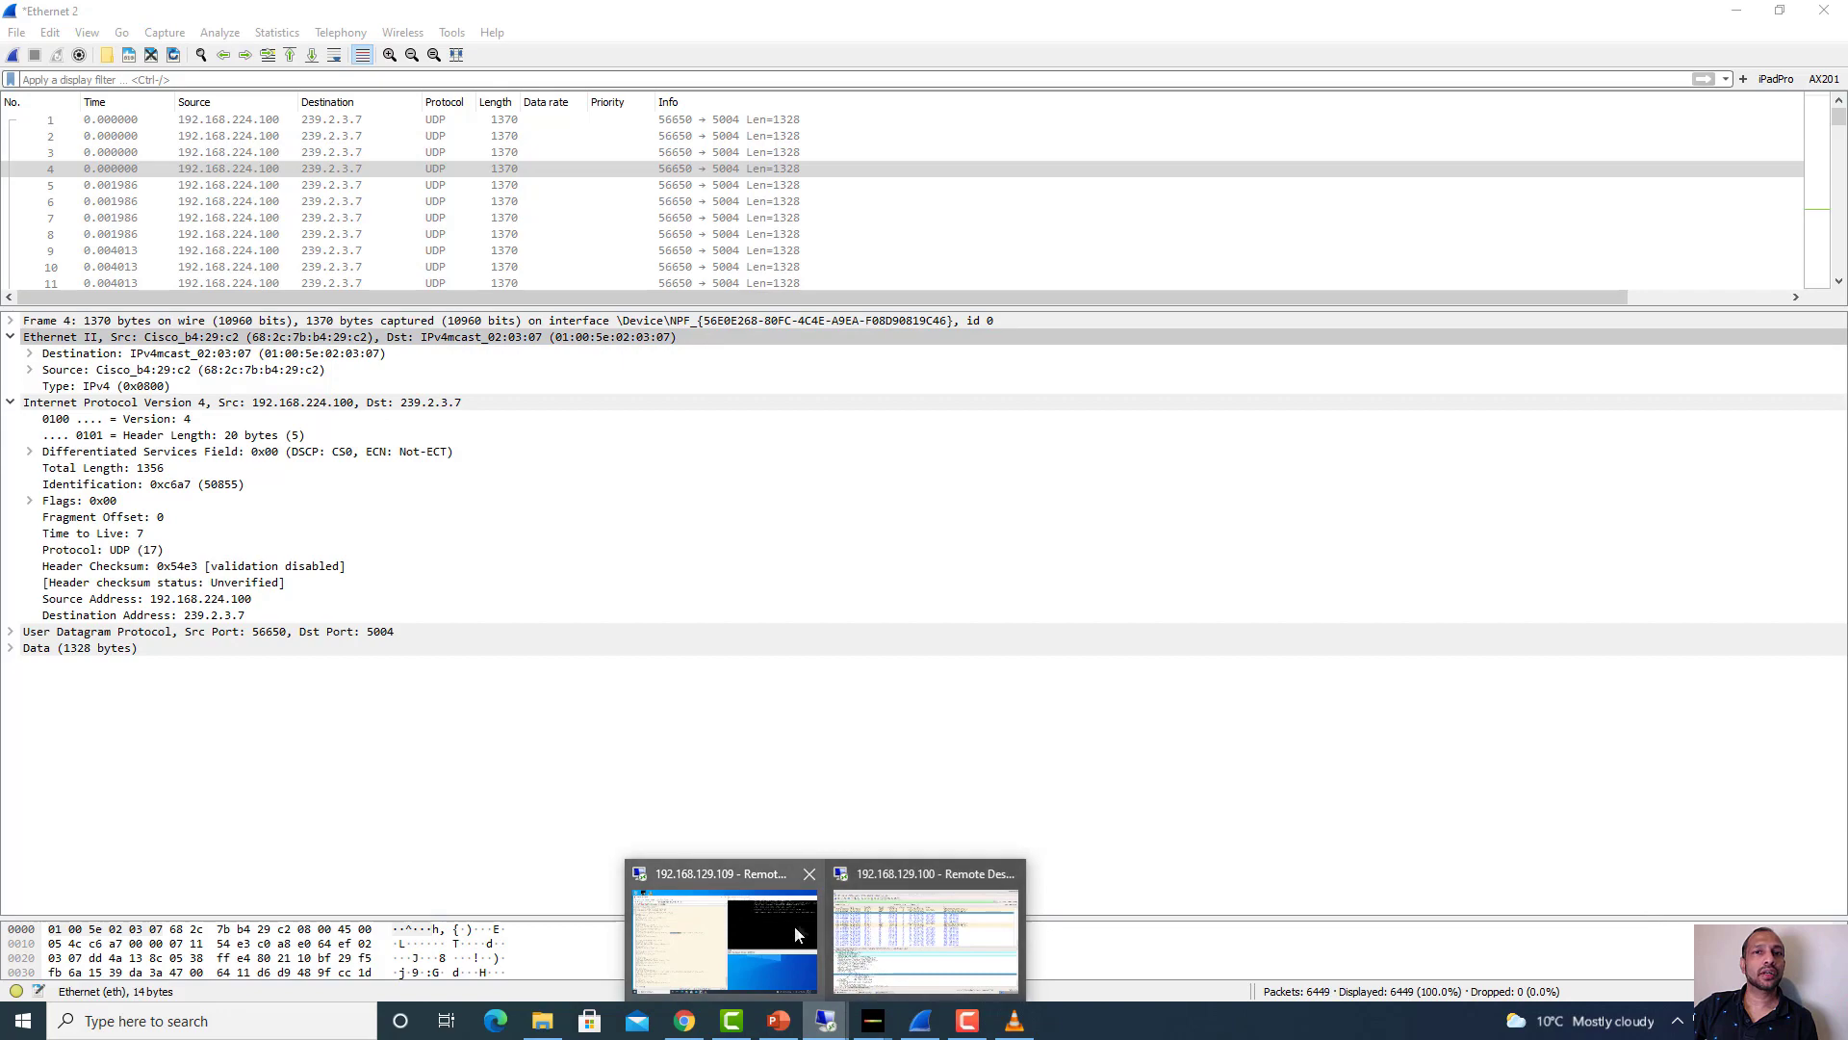
mouse_move(885, 930)
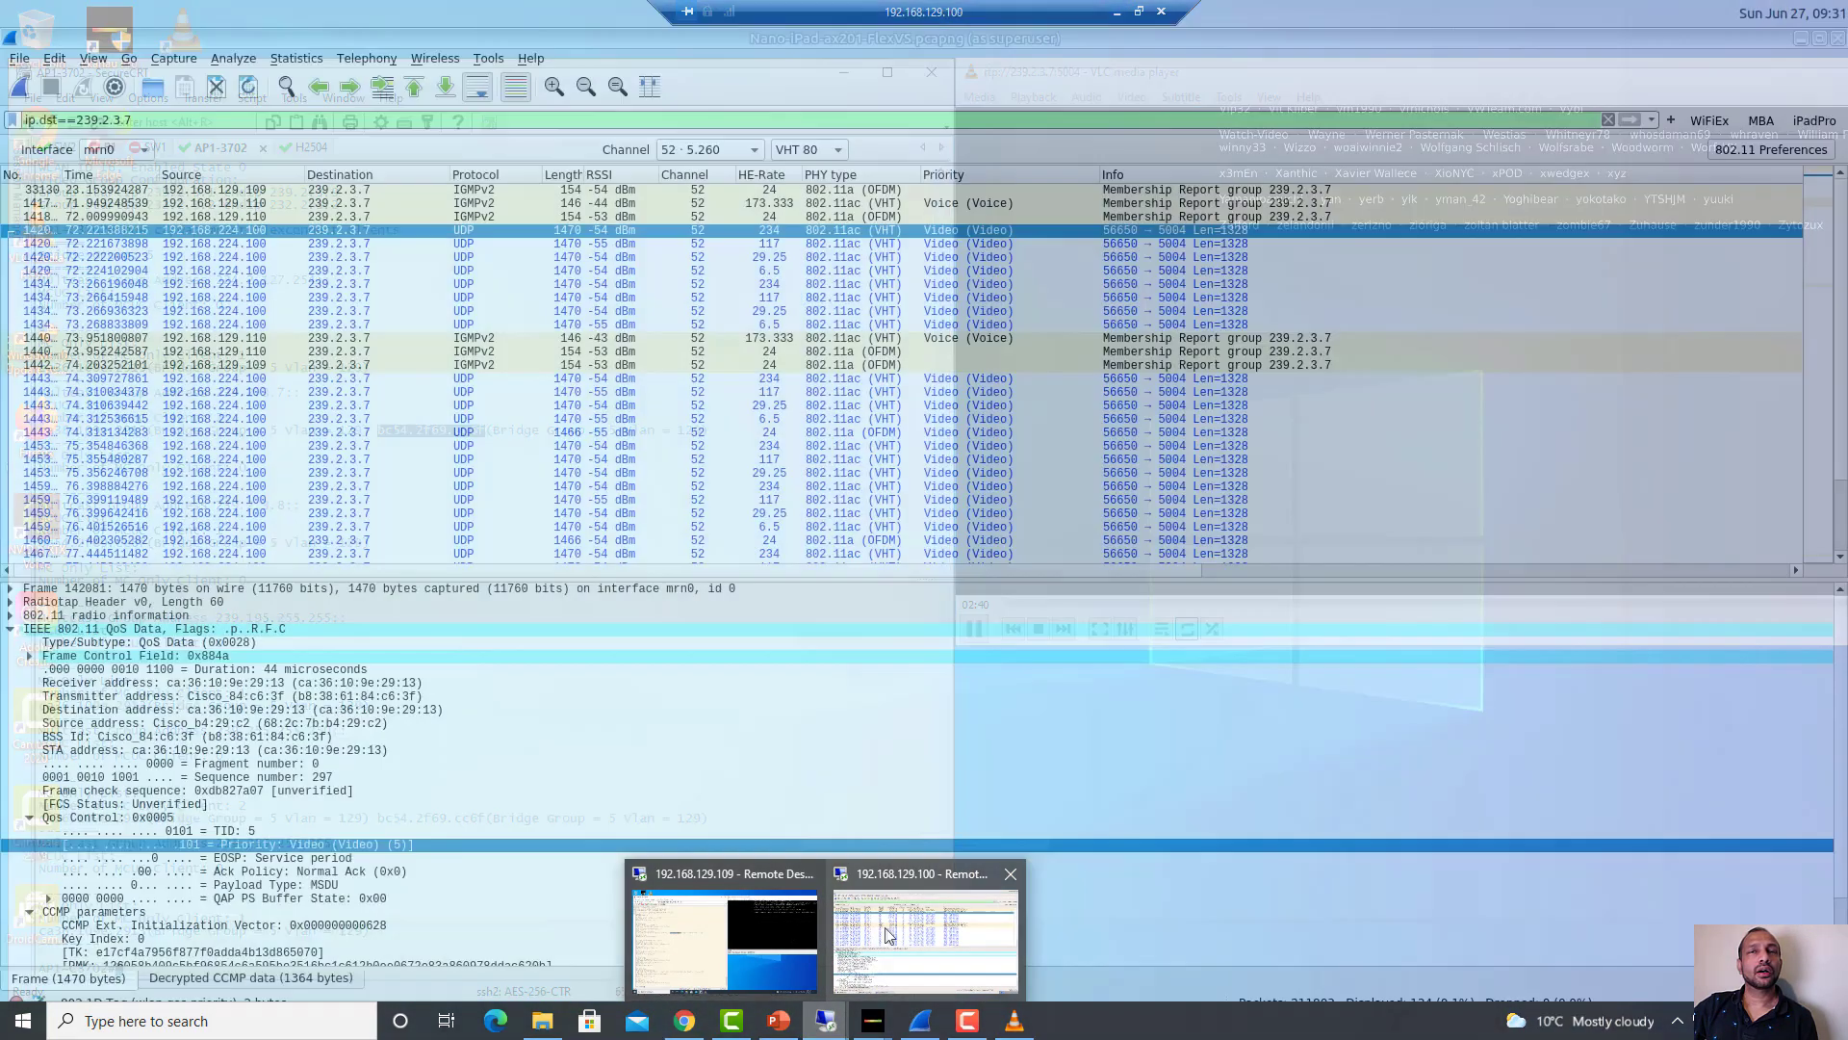
left_click(885, 934)
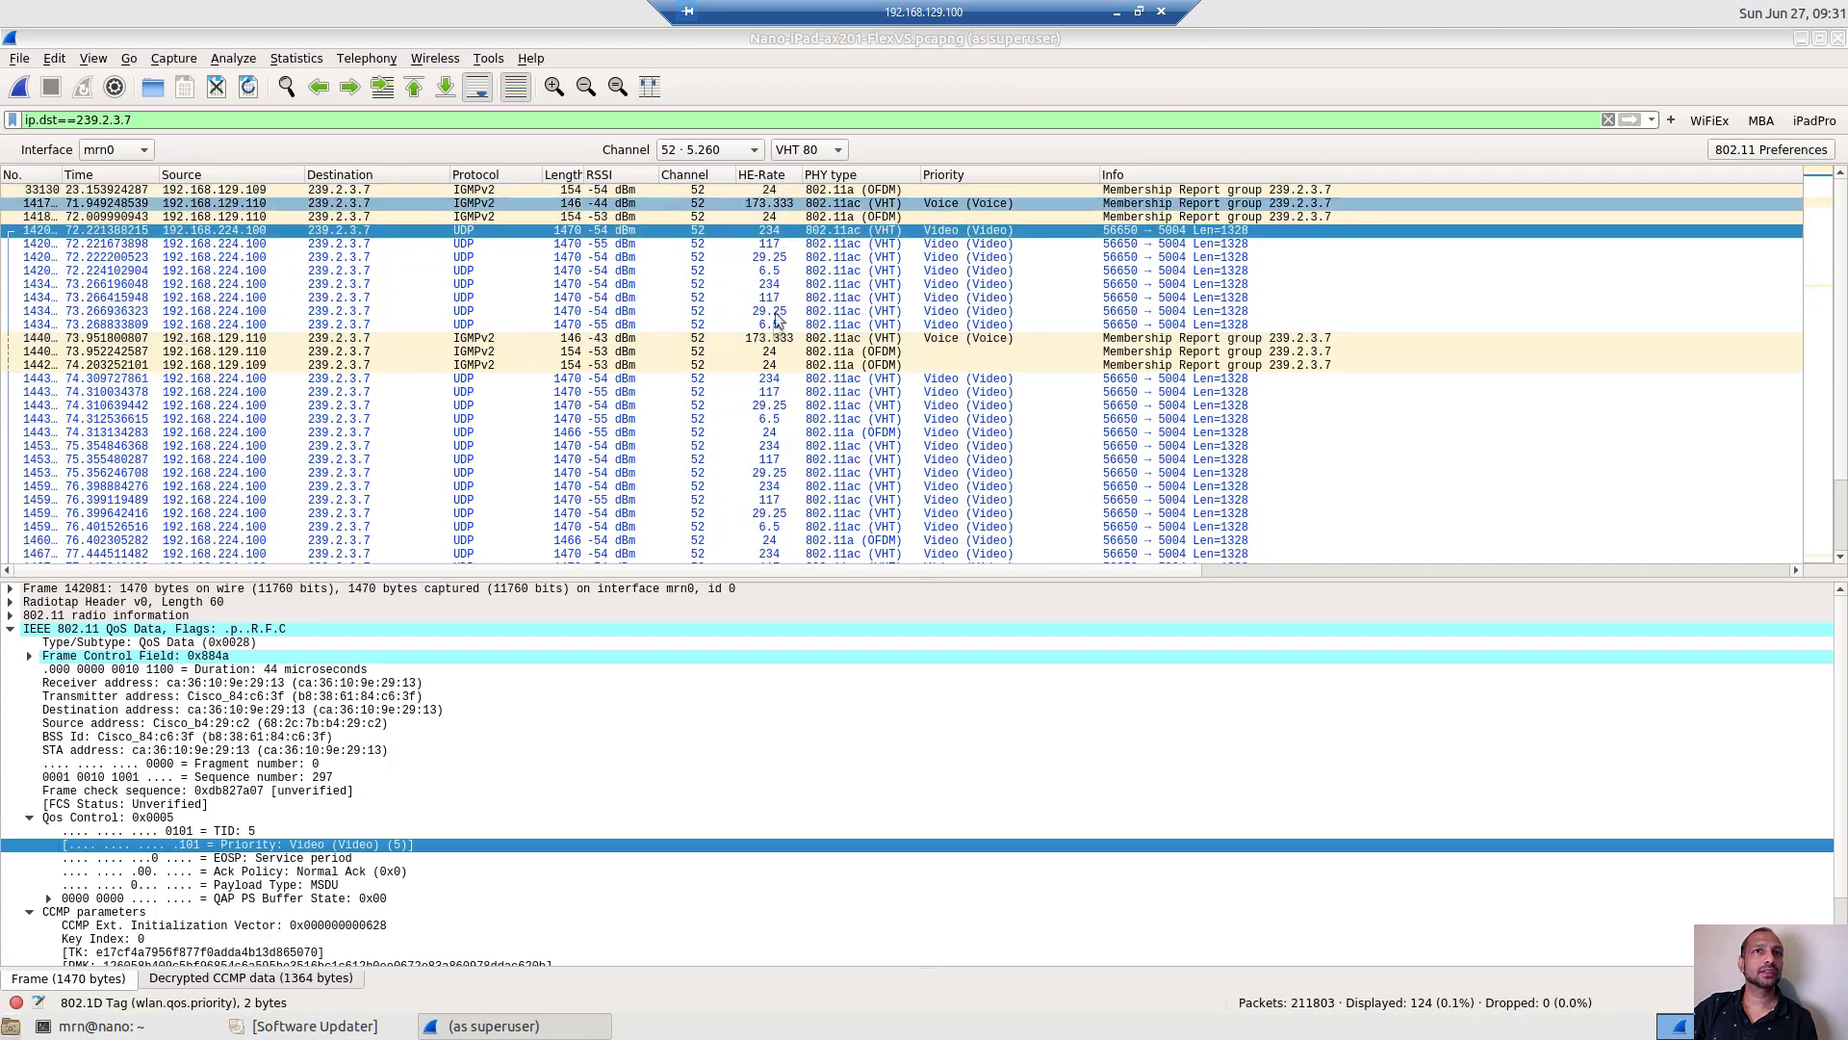
left_click(775, 446)
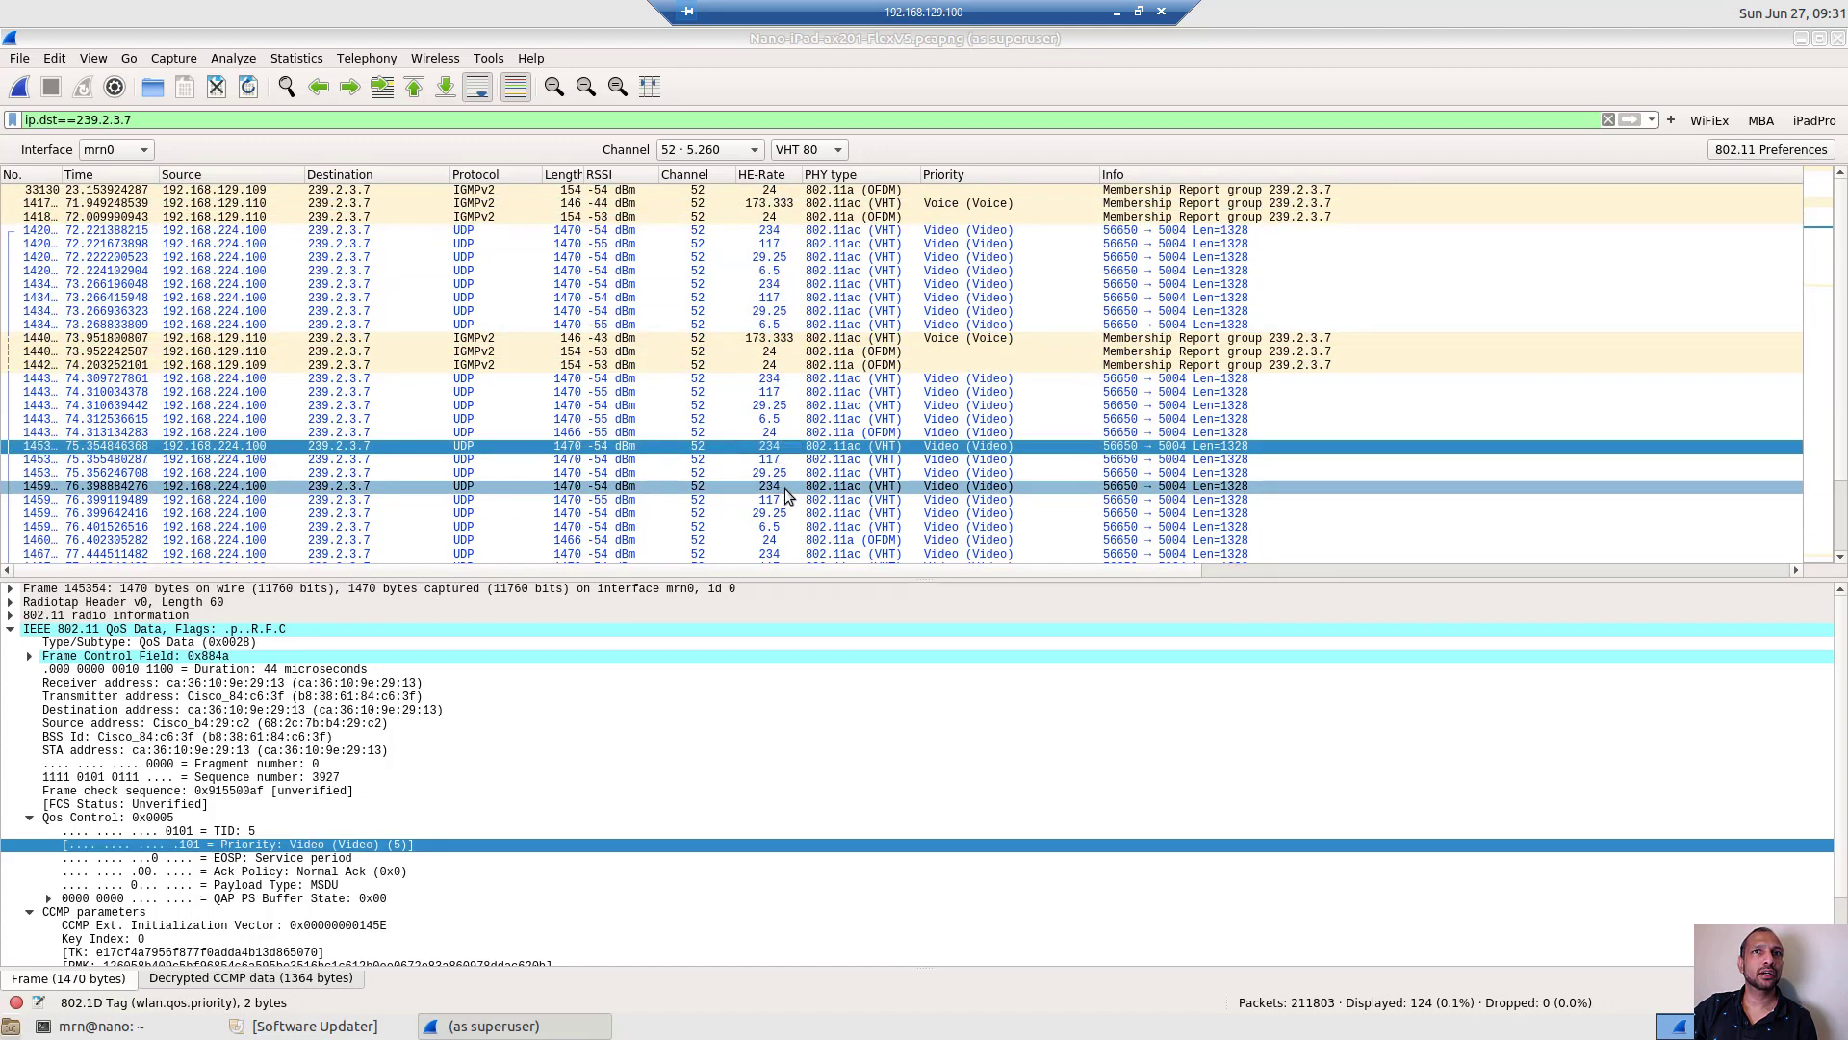
scroll(784, 488, "down", 3)
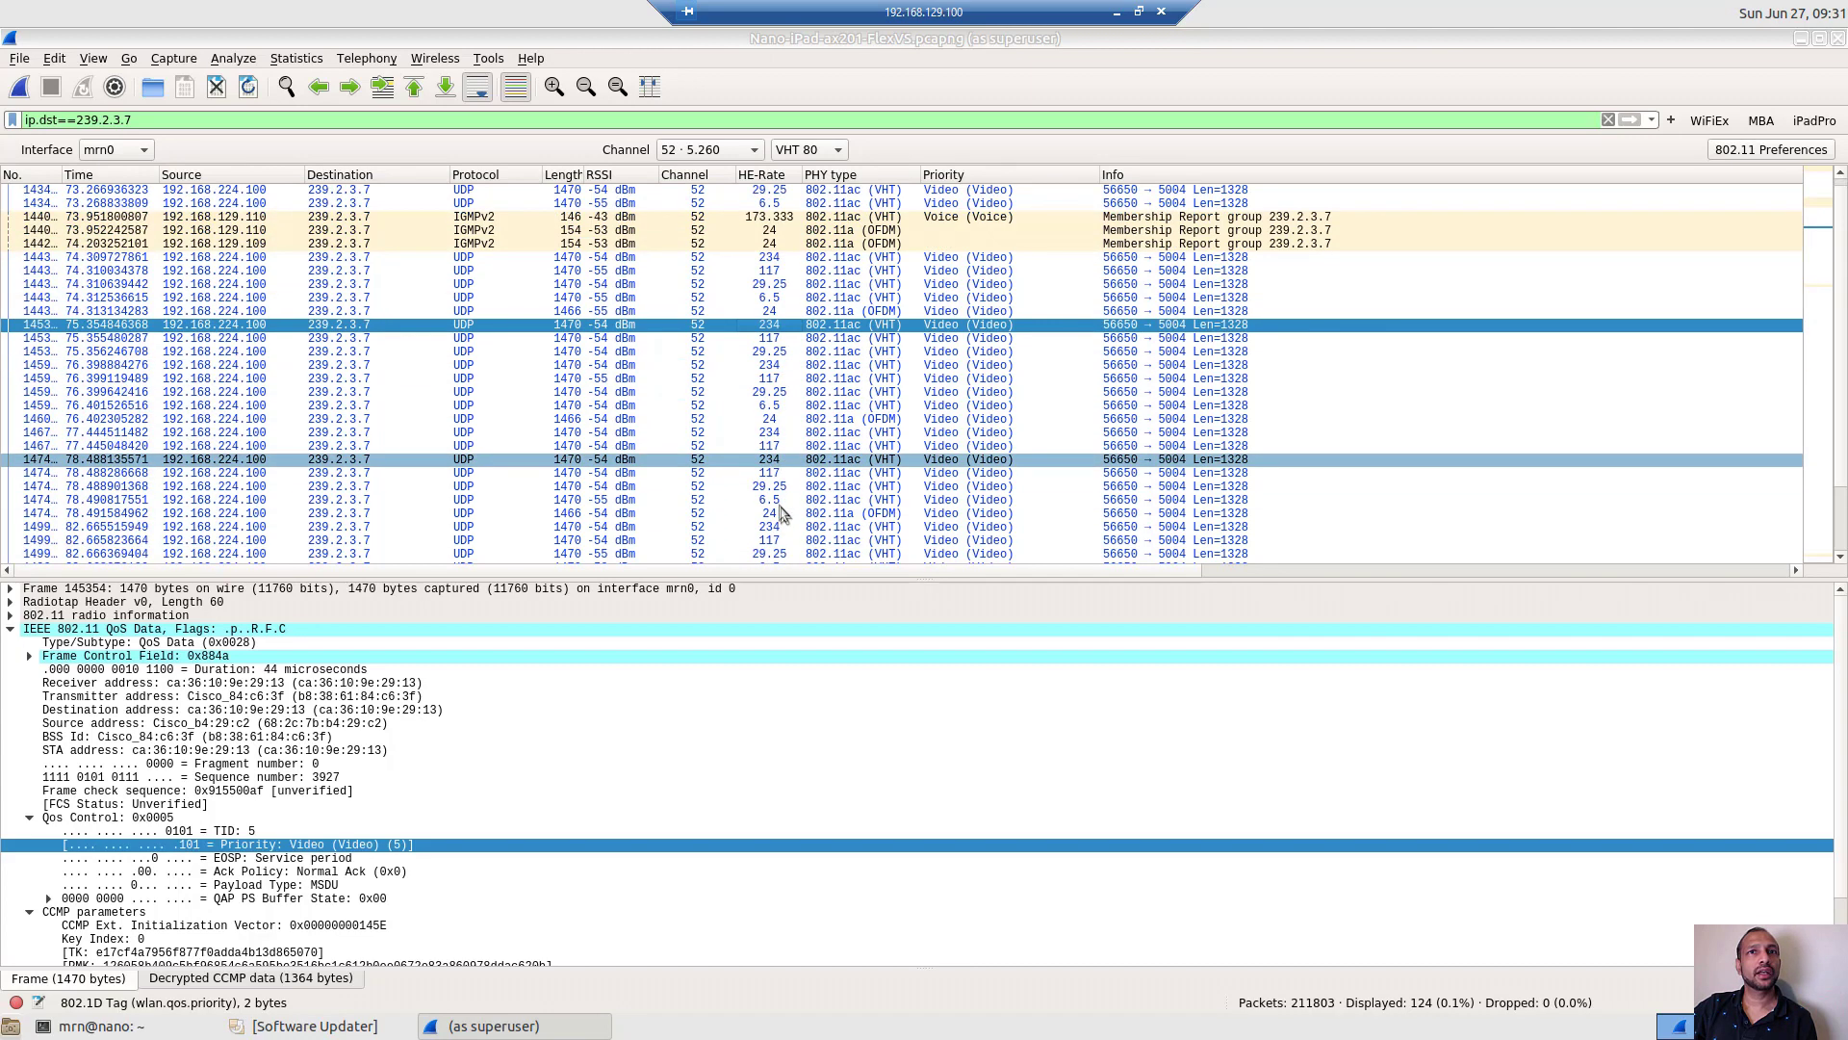
scroll(788, 535, "down", 2)
scroll(794, 520, "down", 3)
scroll(795, 520, "down", 4)
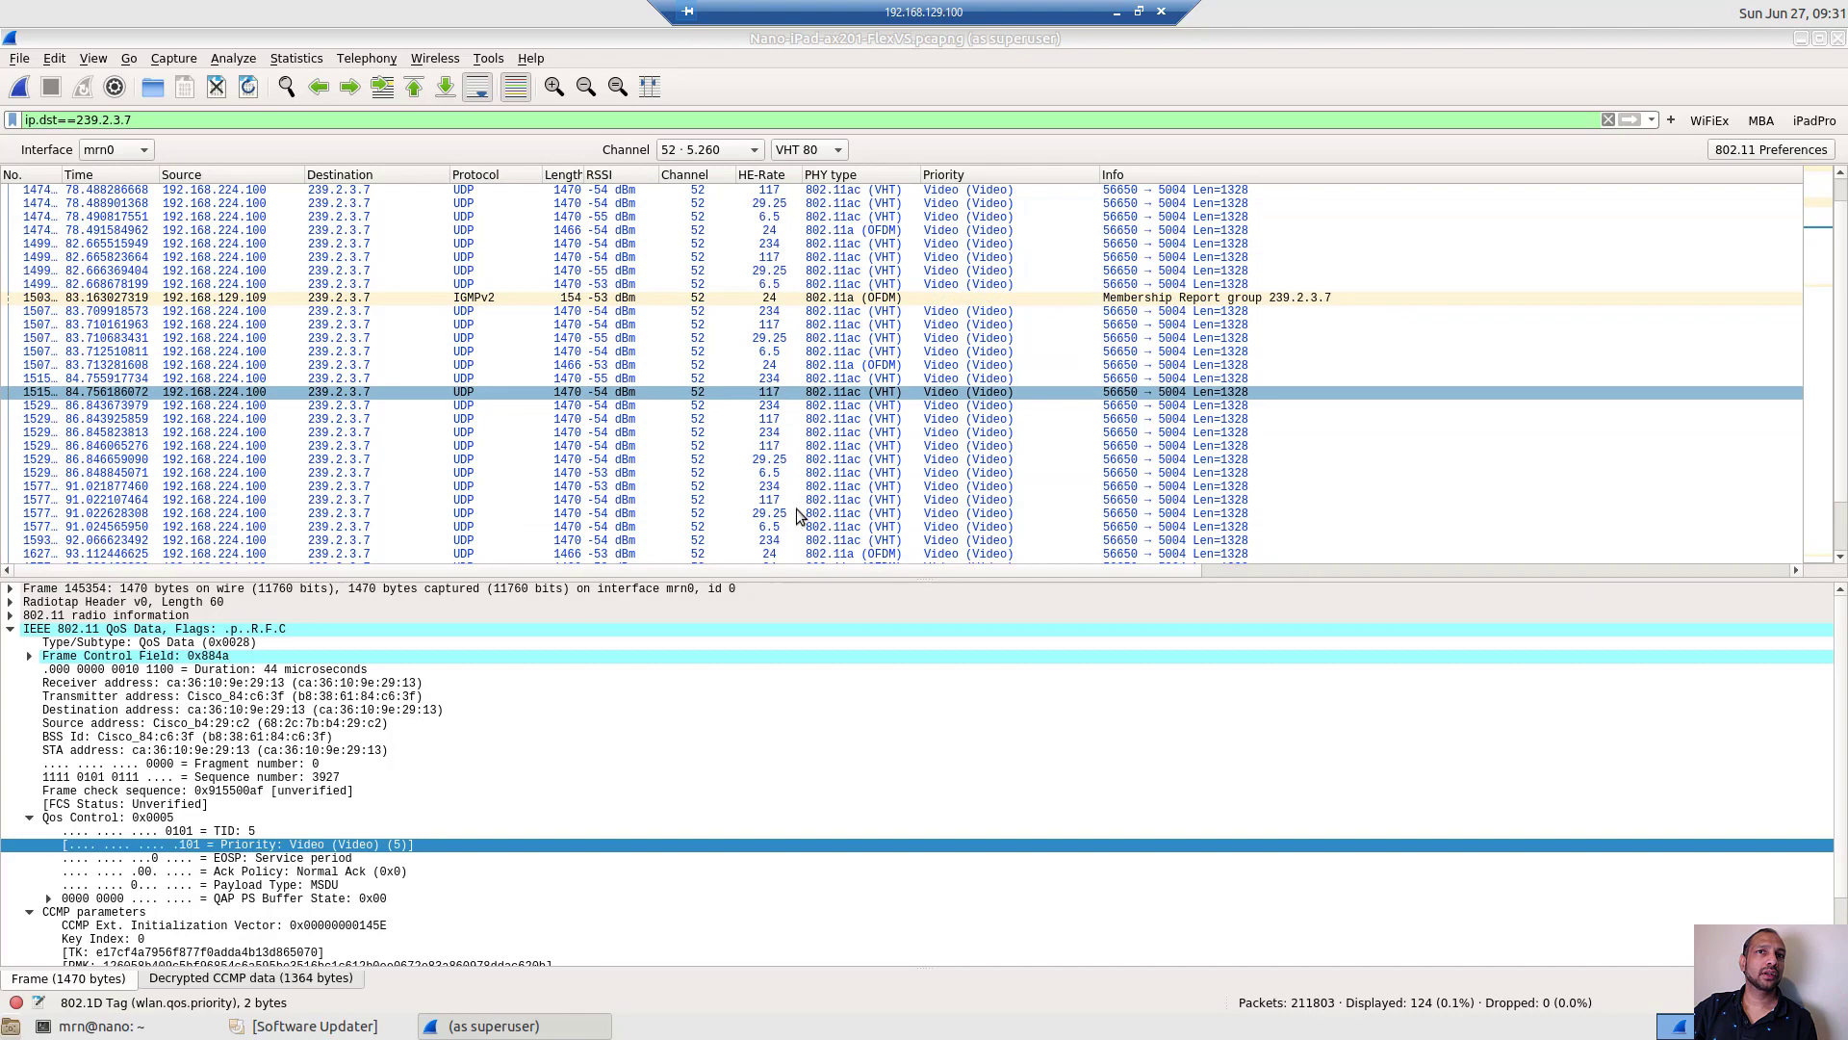
scroll(797, 515, "down", 5)
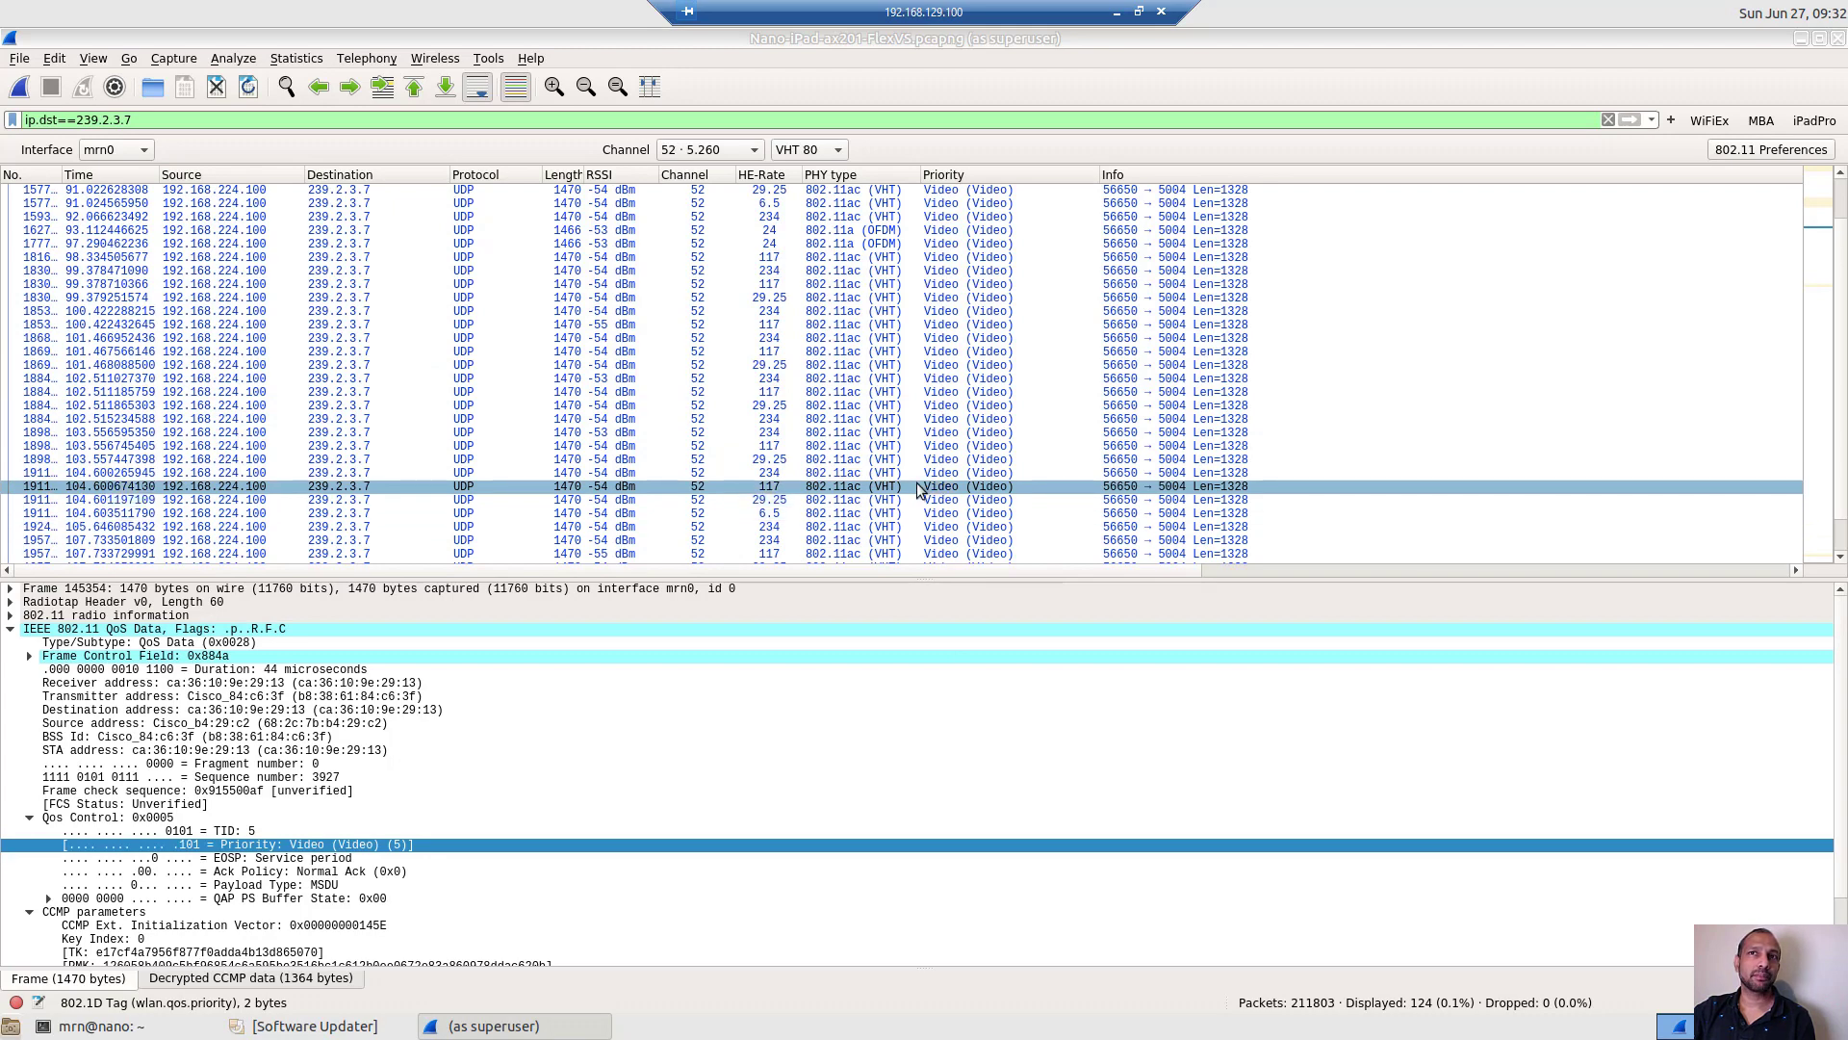
scroll(771, 520, "down", 2)
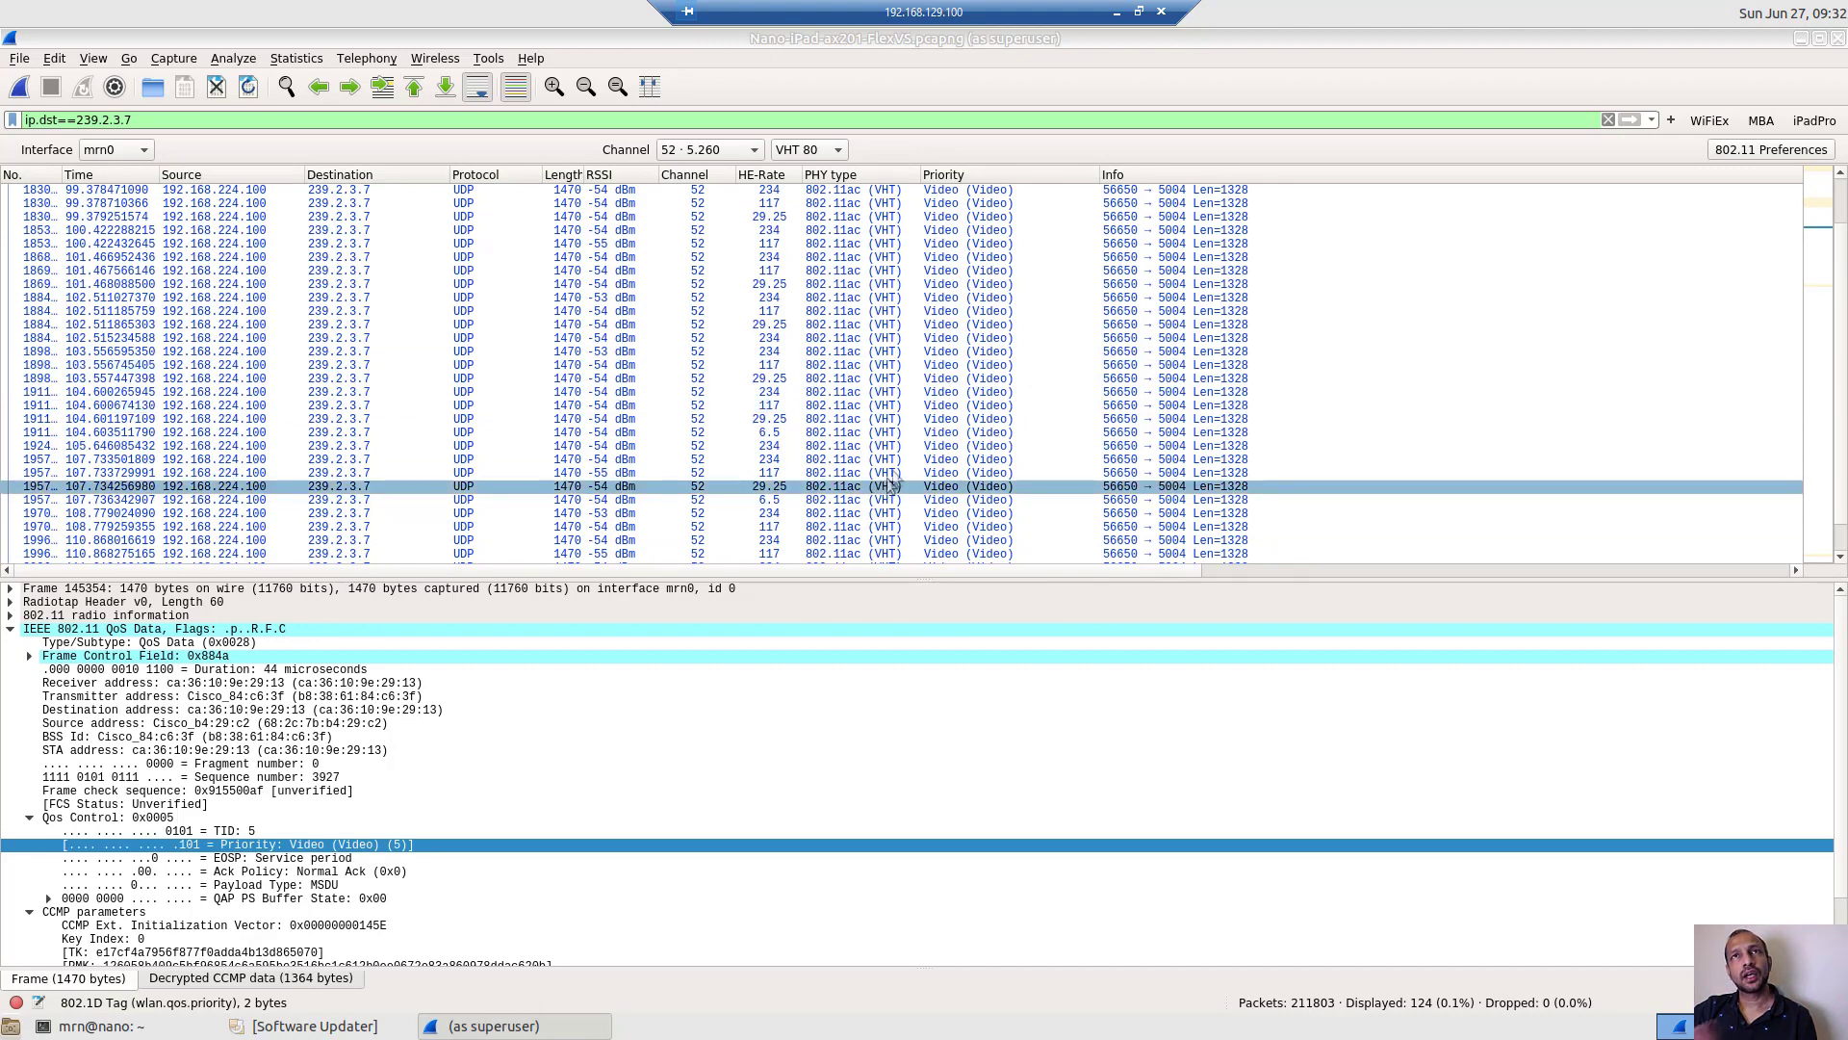
Switch to the 192.168.129.109 remote session and reconnect the SW1 switch session in SecureCRT
left_click(1118, 14)
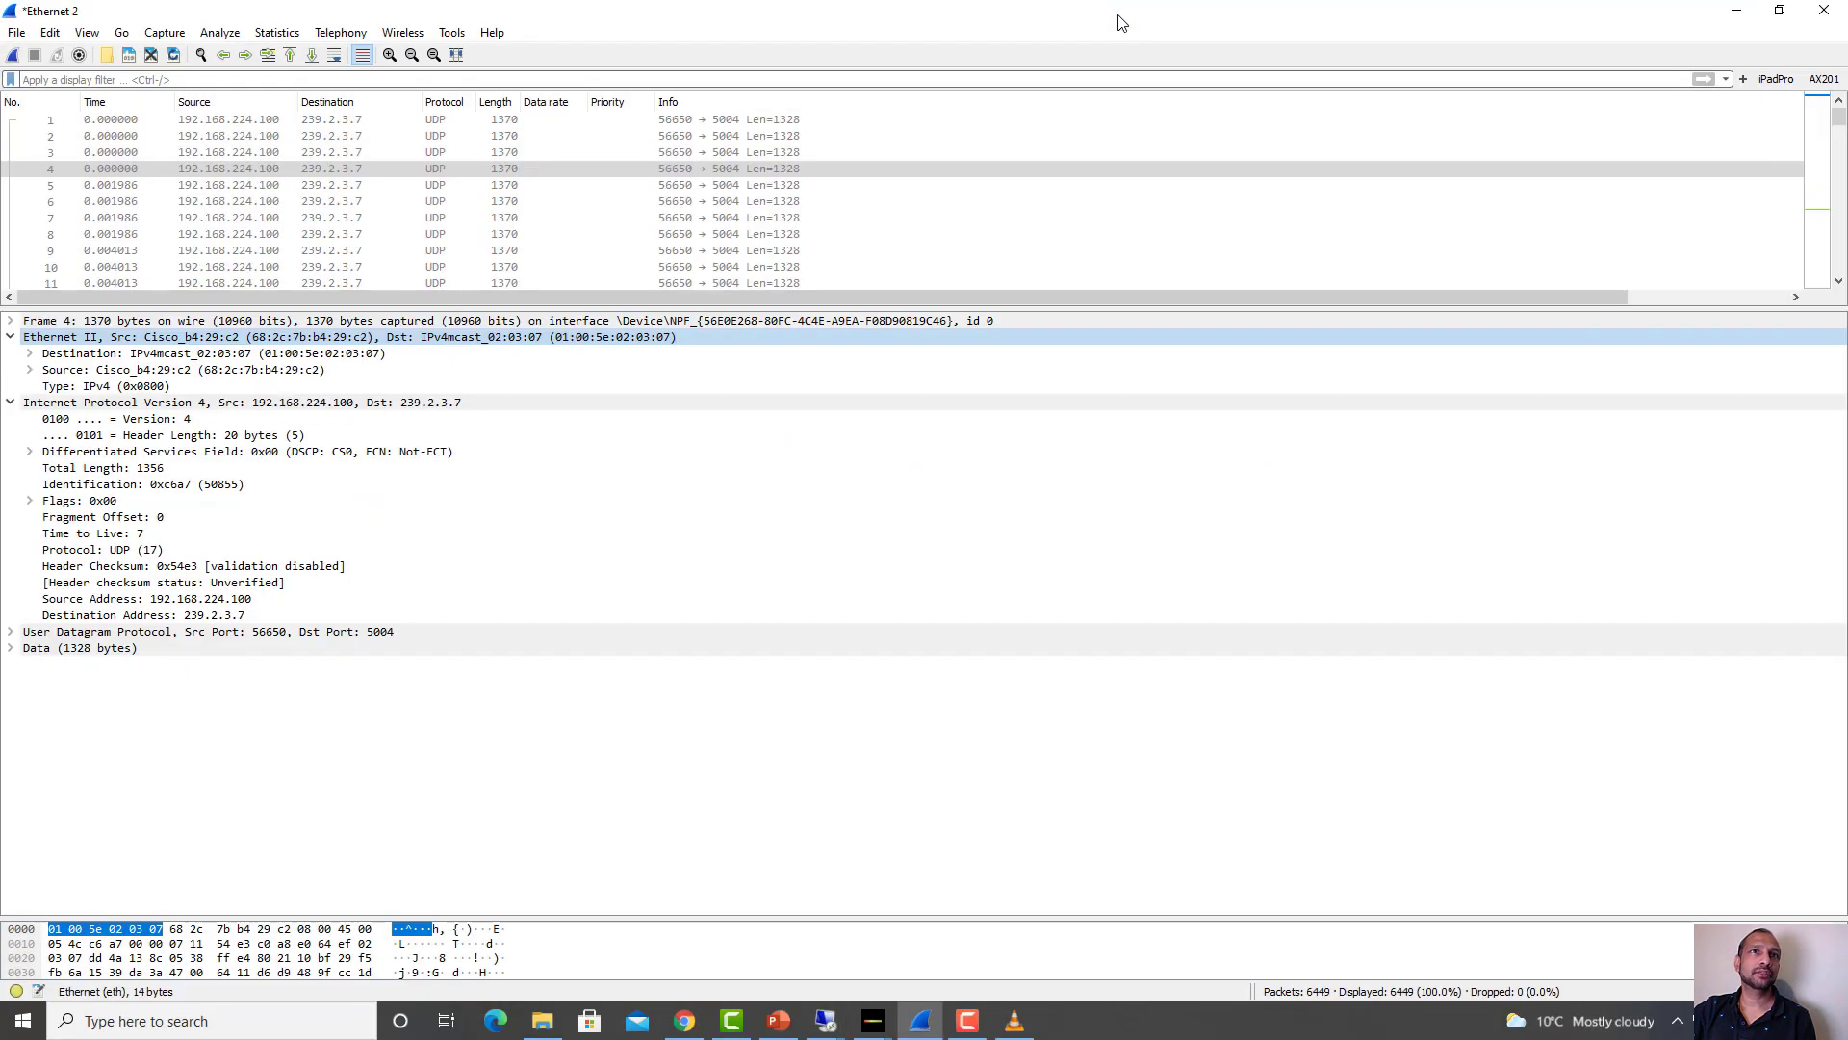
left_click(826, 1020)
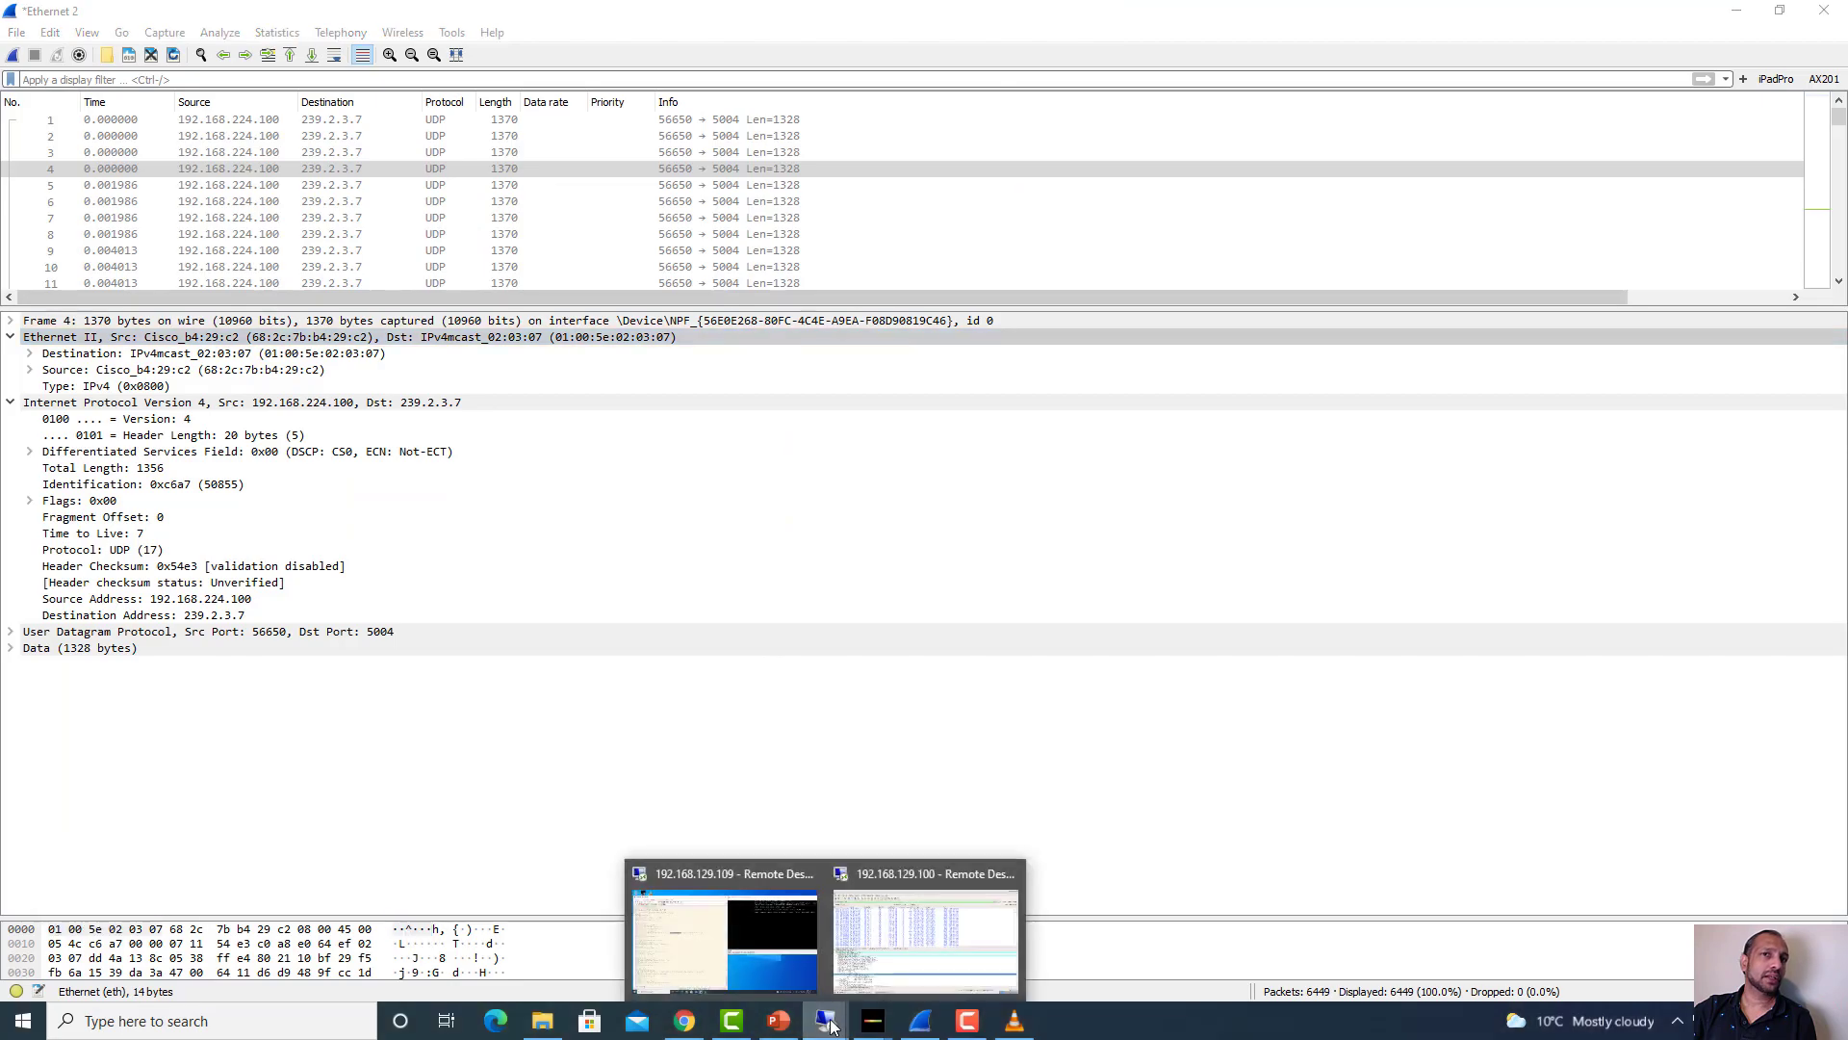
left_click(674, 953)
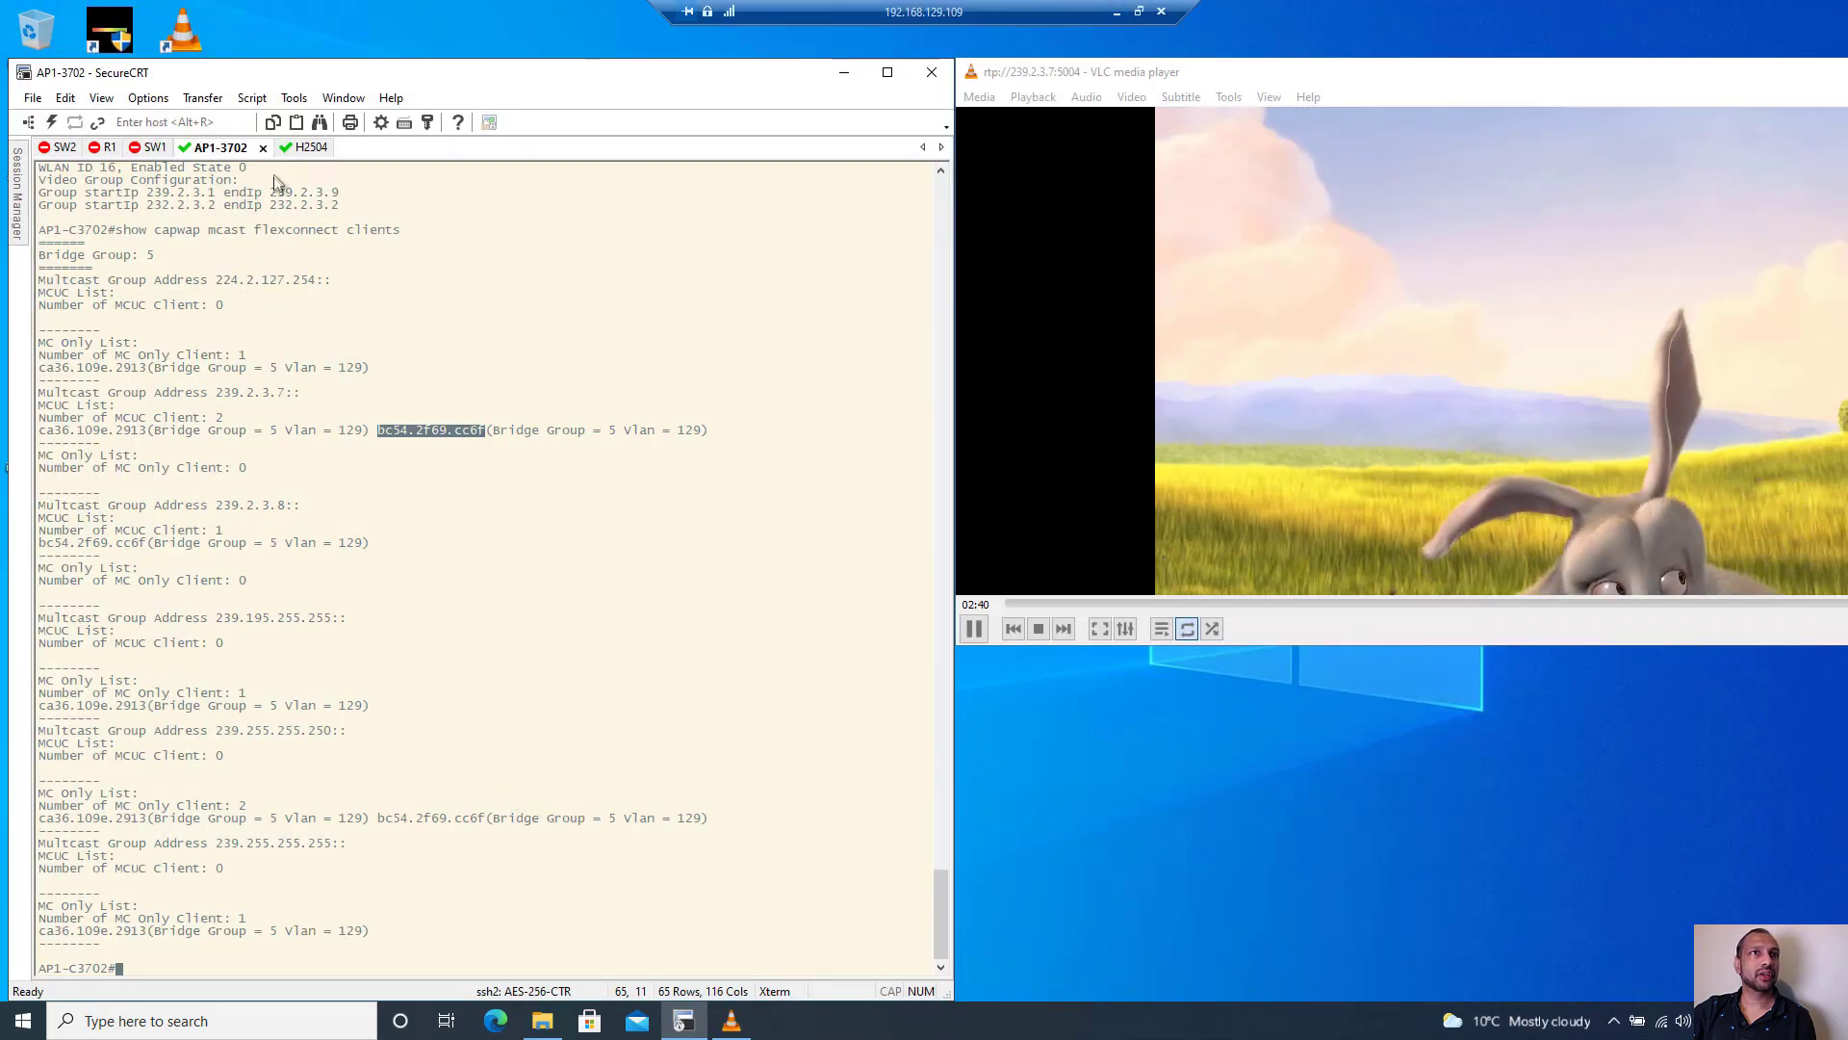
left_click(152, 148)
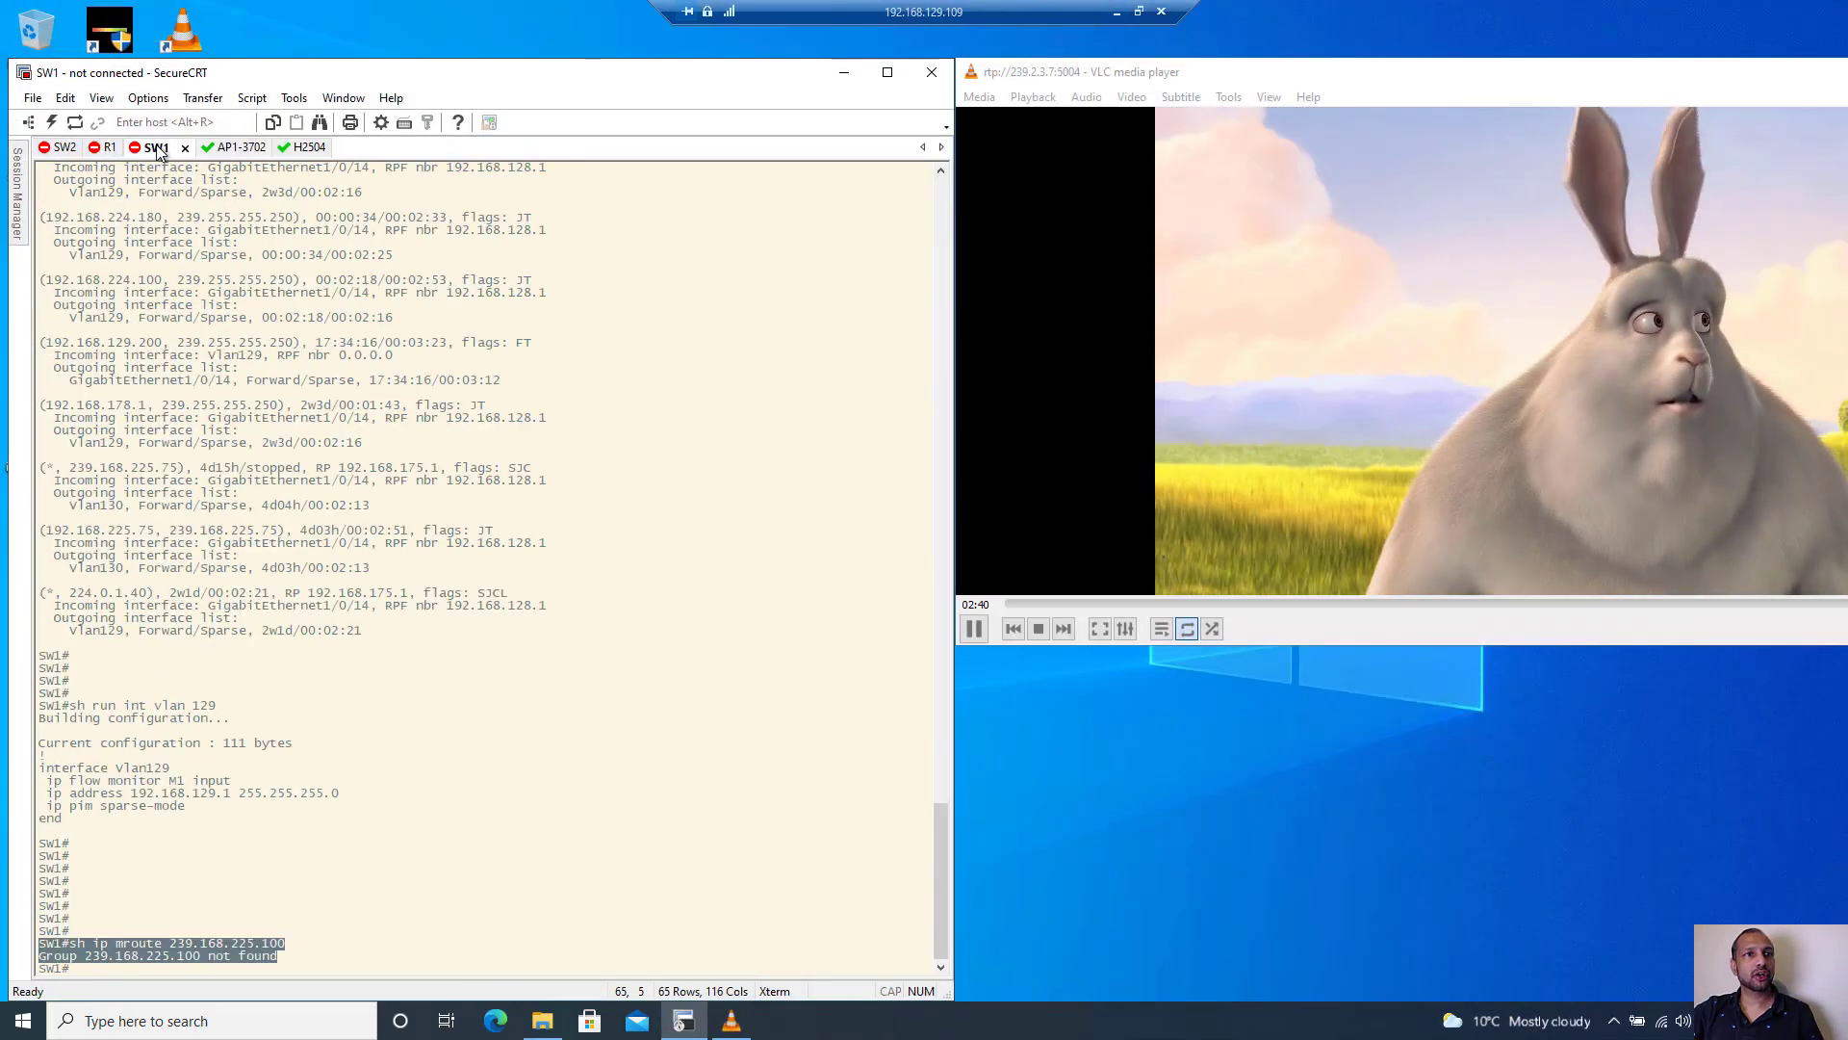
key("Return")
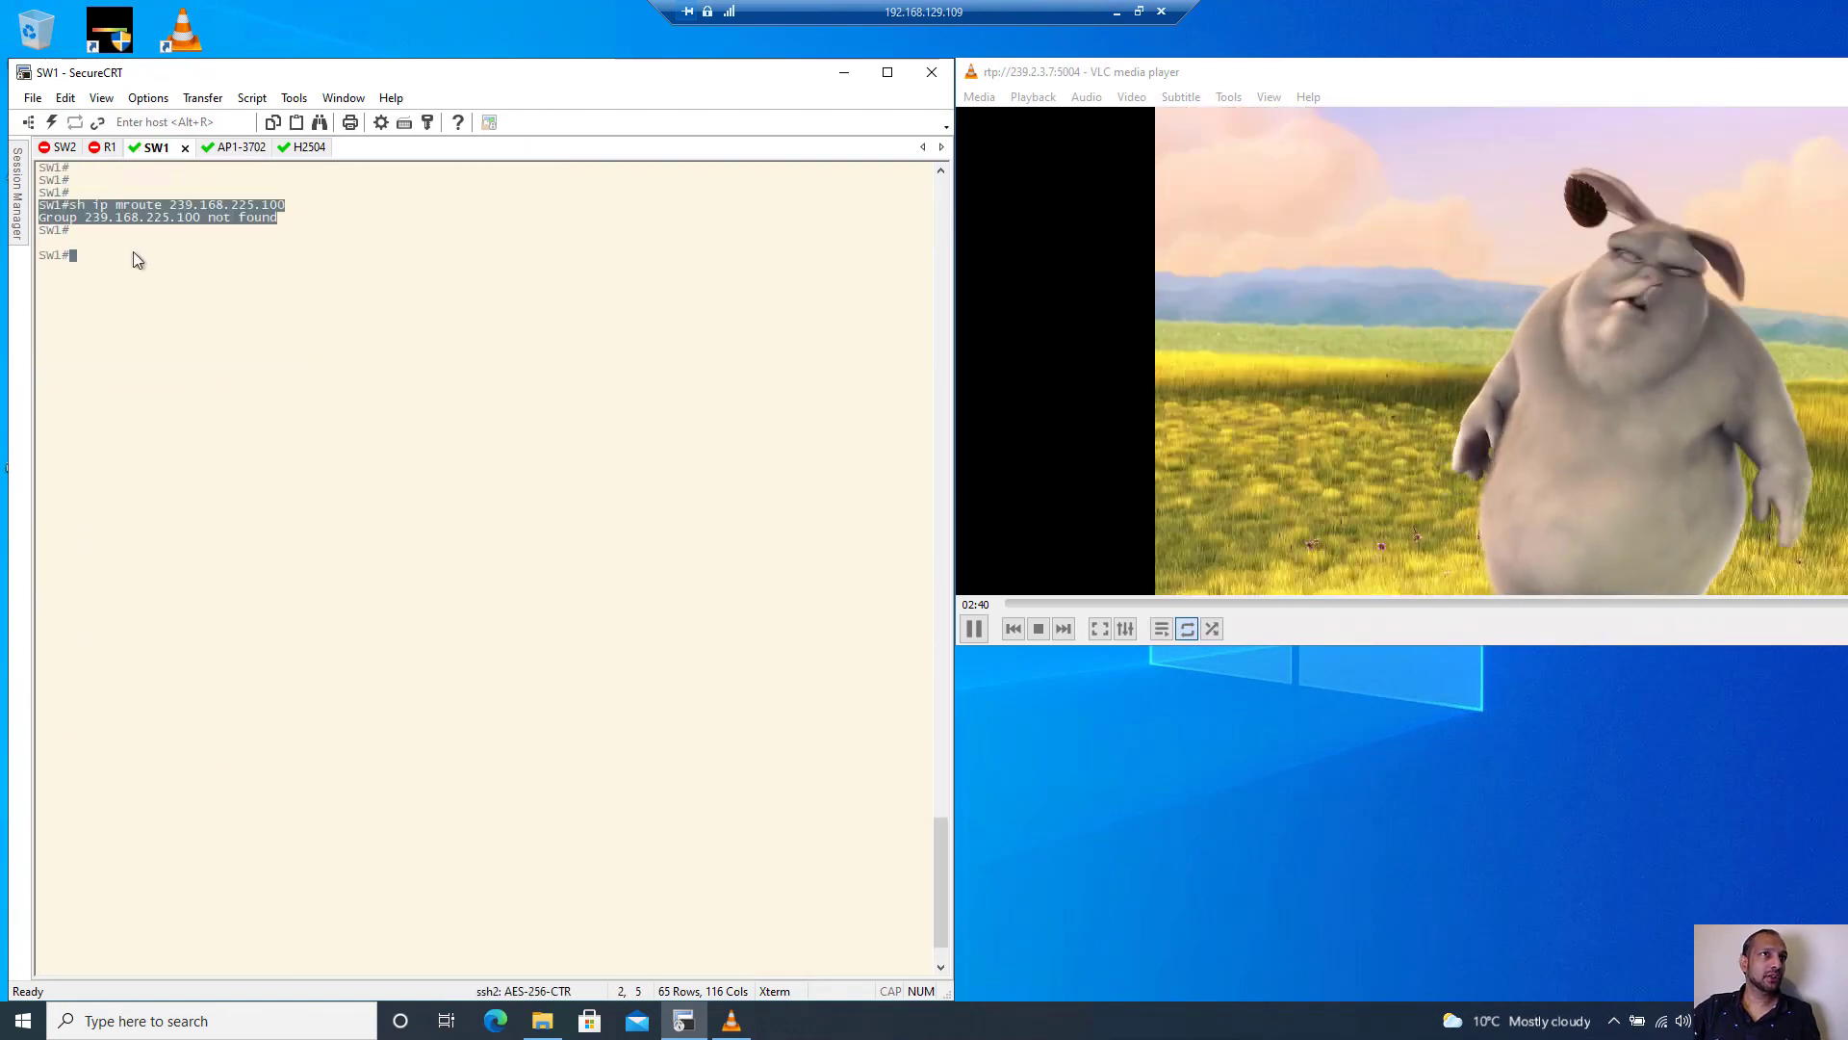
Clear the SW1 terminal, run "sh ip mroute 239.168.225.100" and highlight the command with its output
key("ctrl+l")
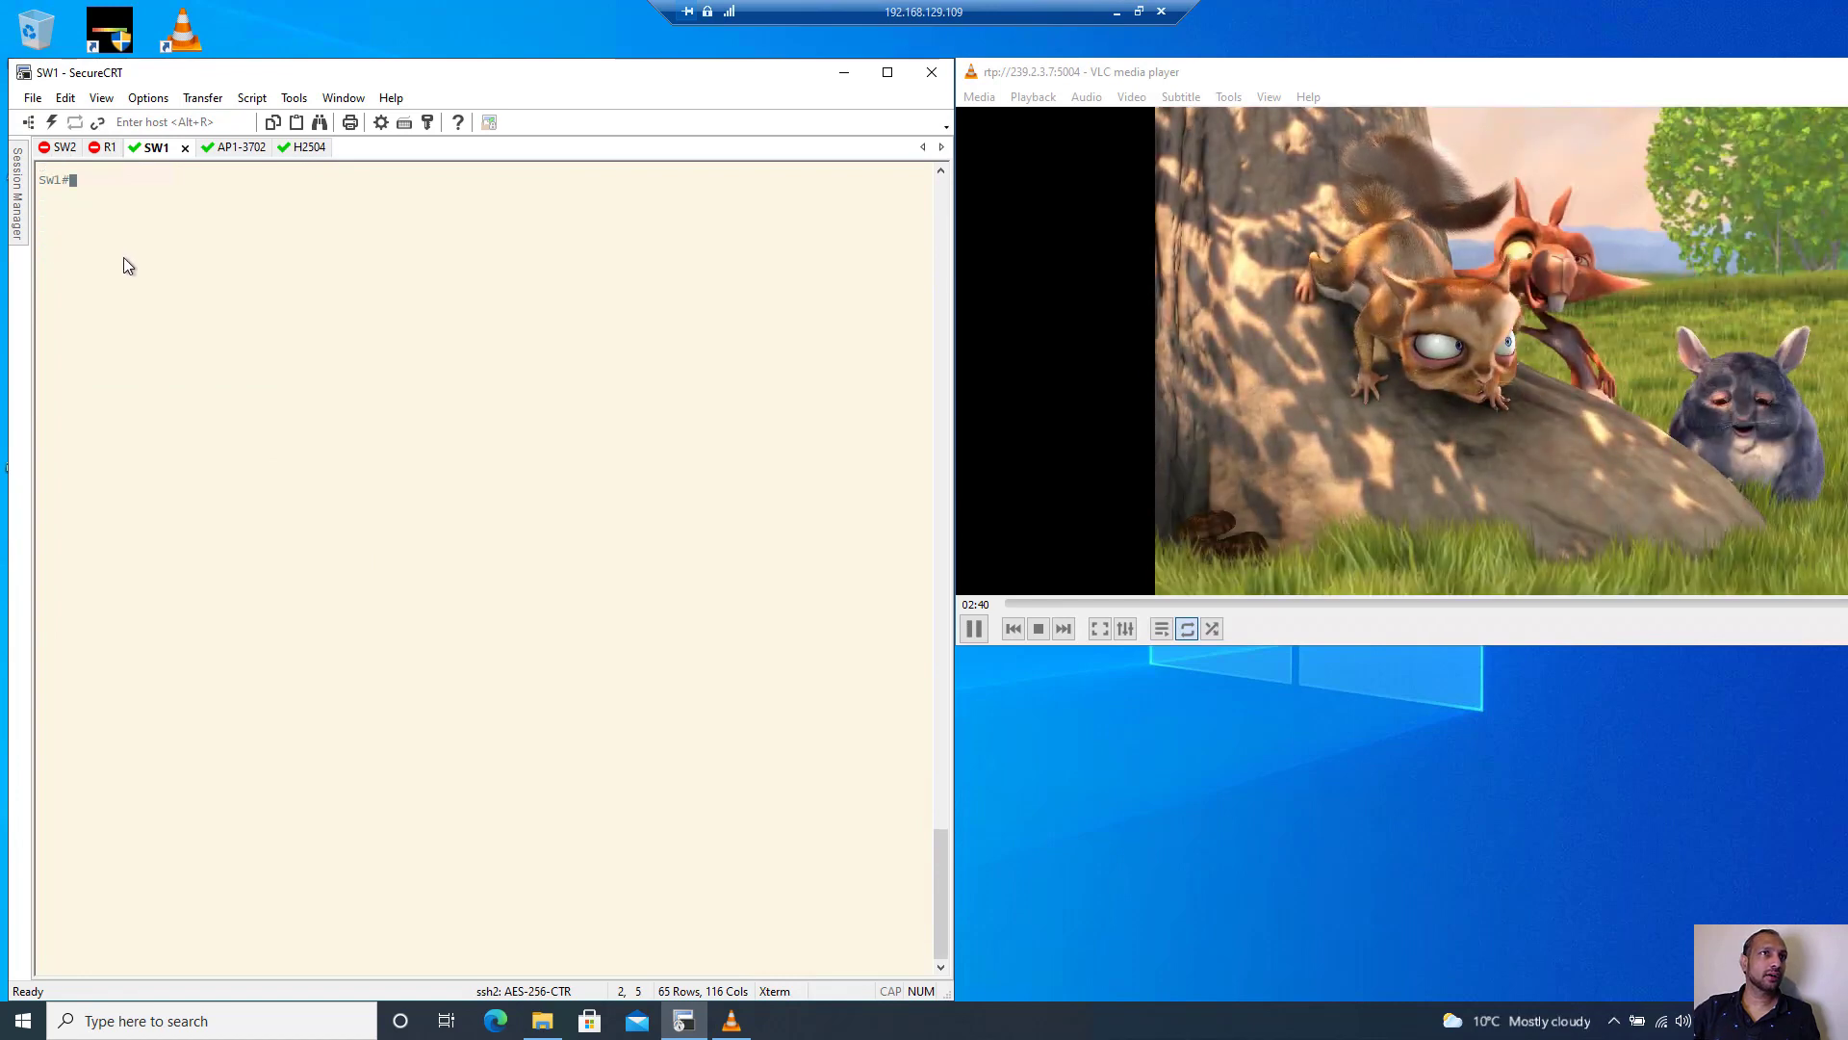
key("Return")
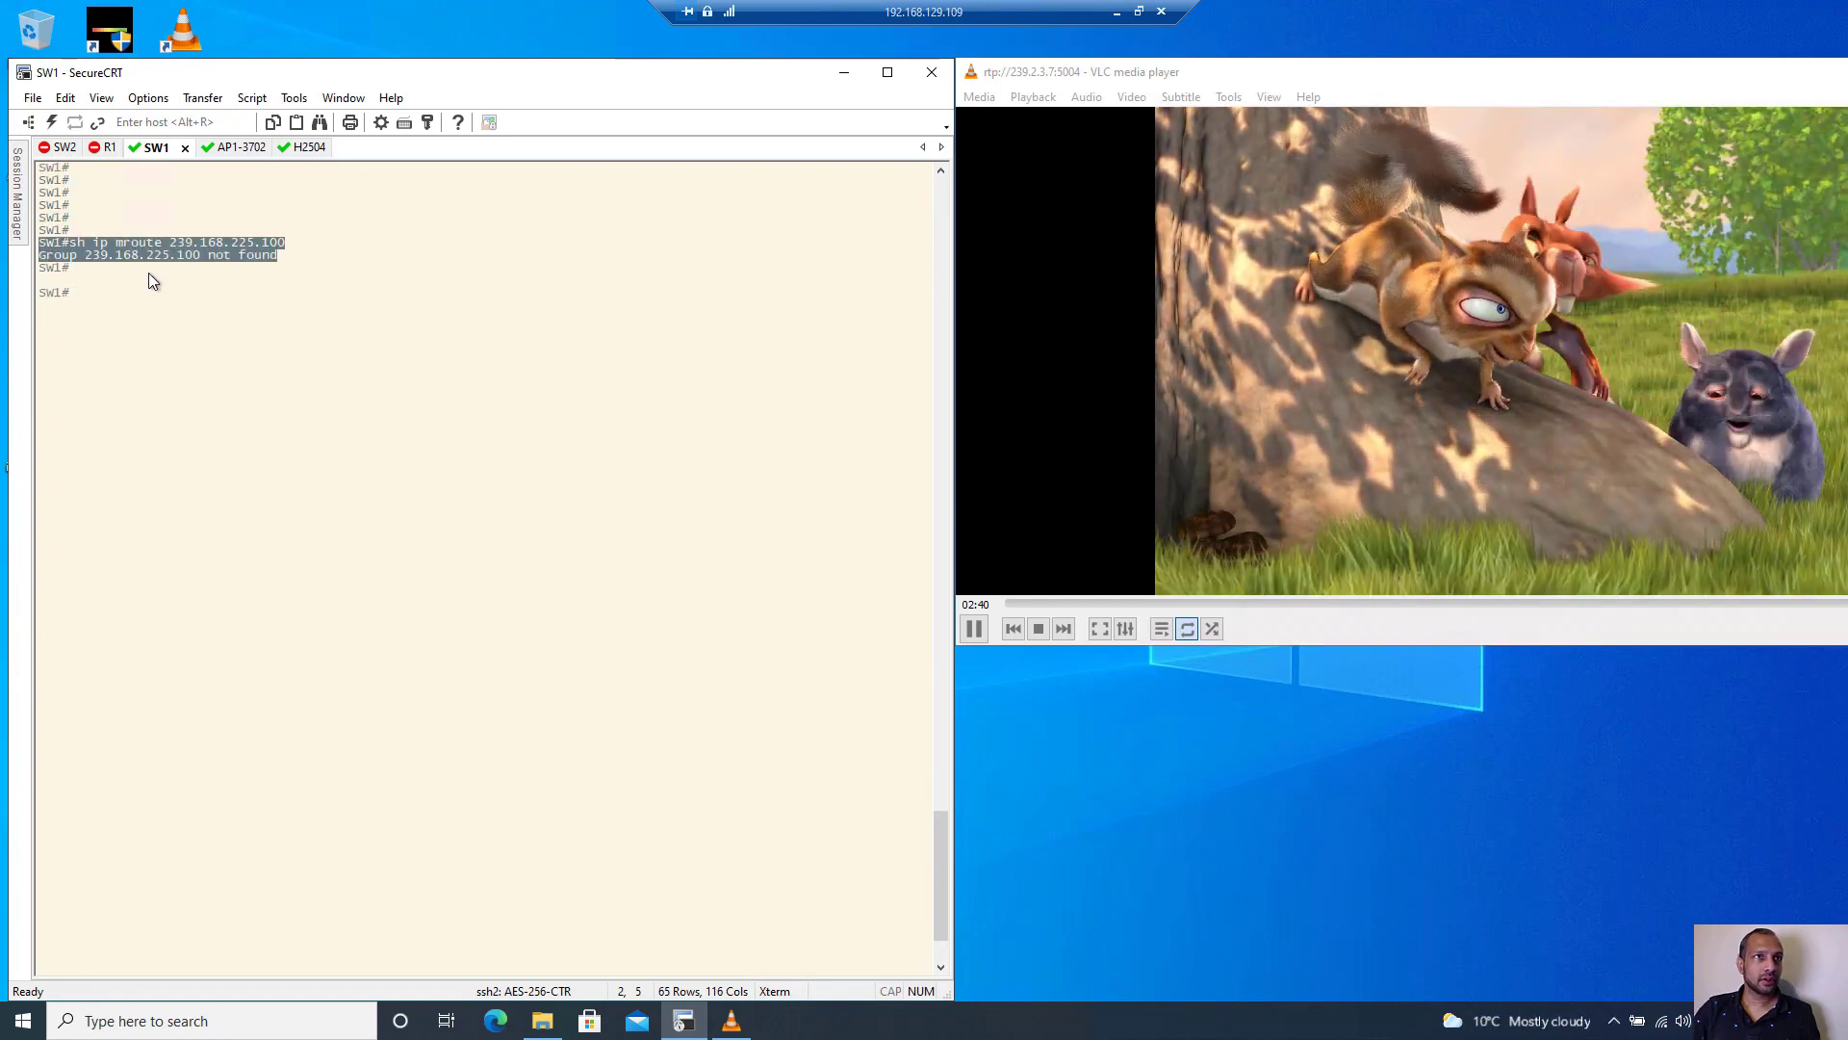
key("ctrl+l")
type("sh")
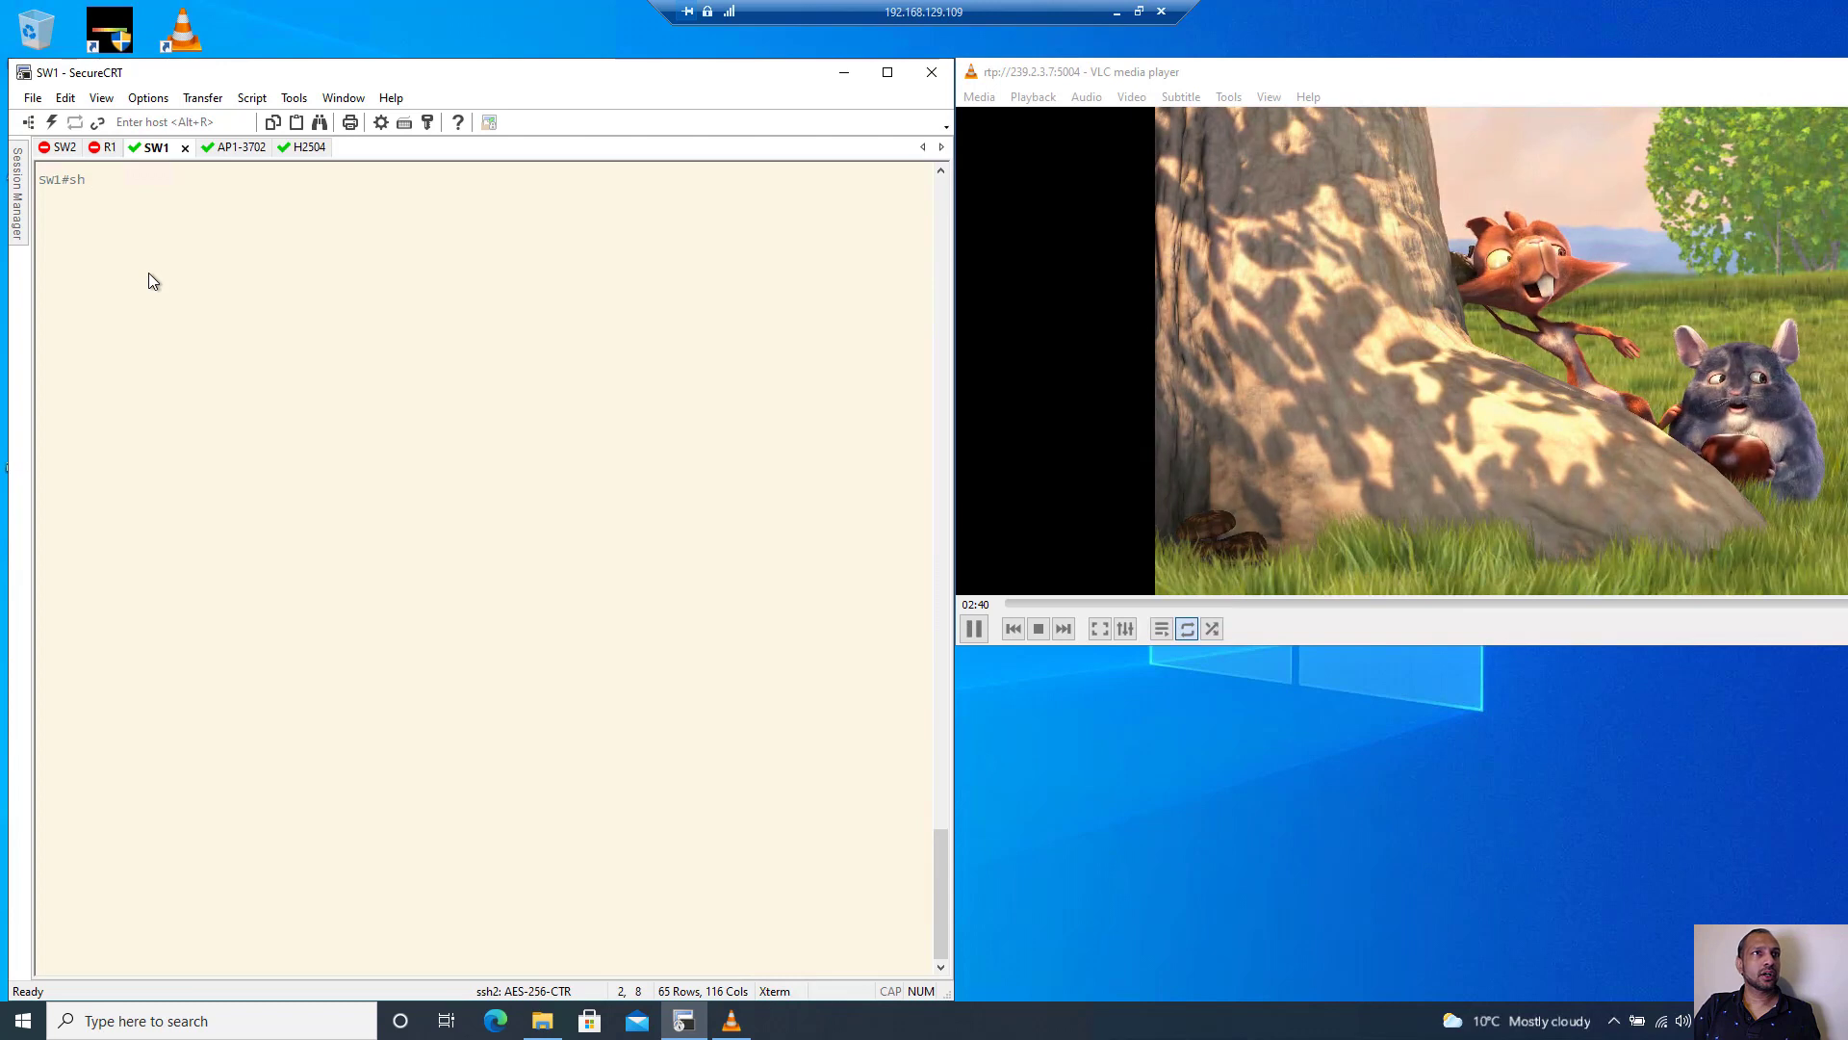
type(" ip mrou")
key("Tab")
type("2")
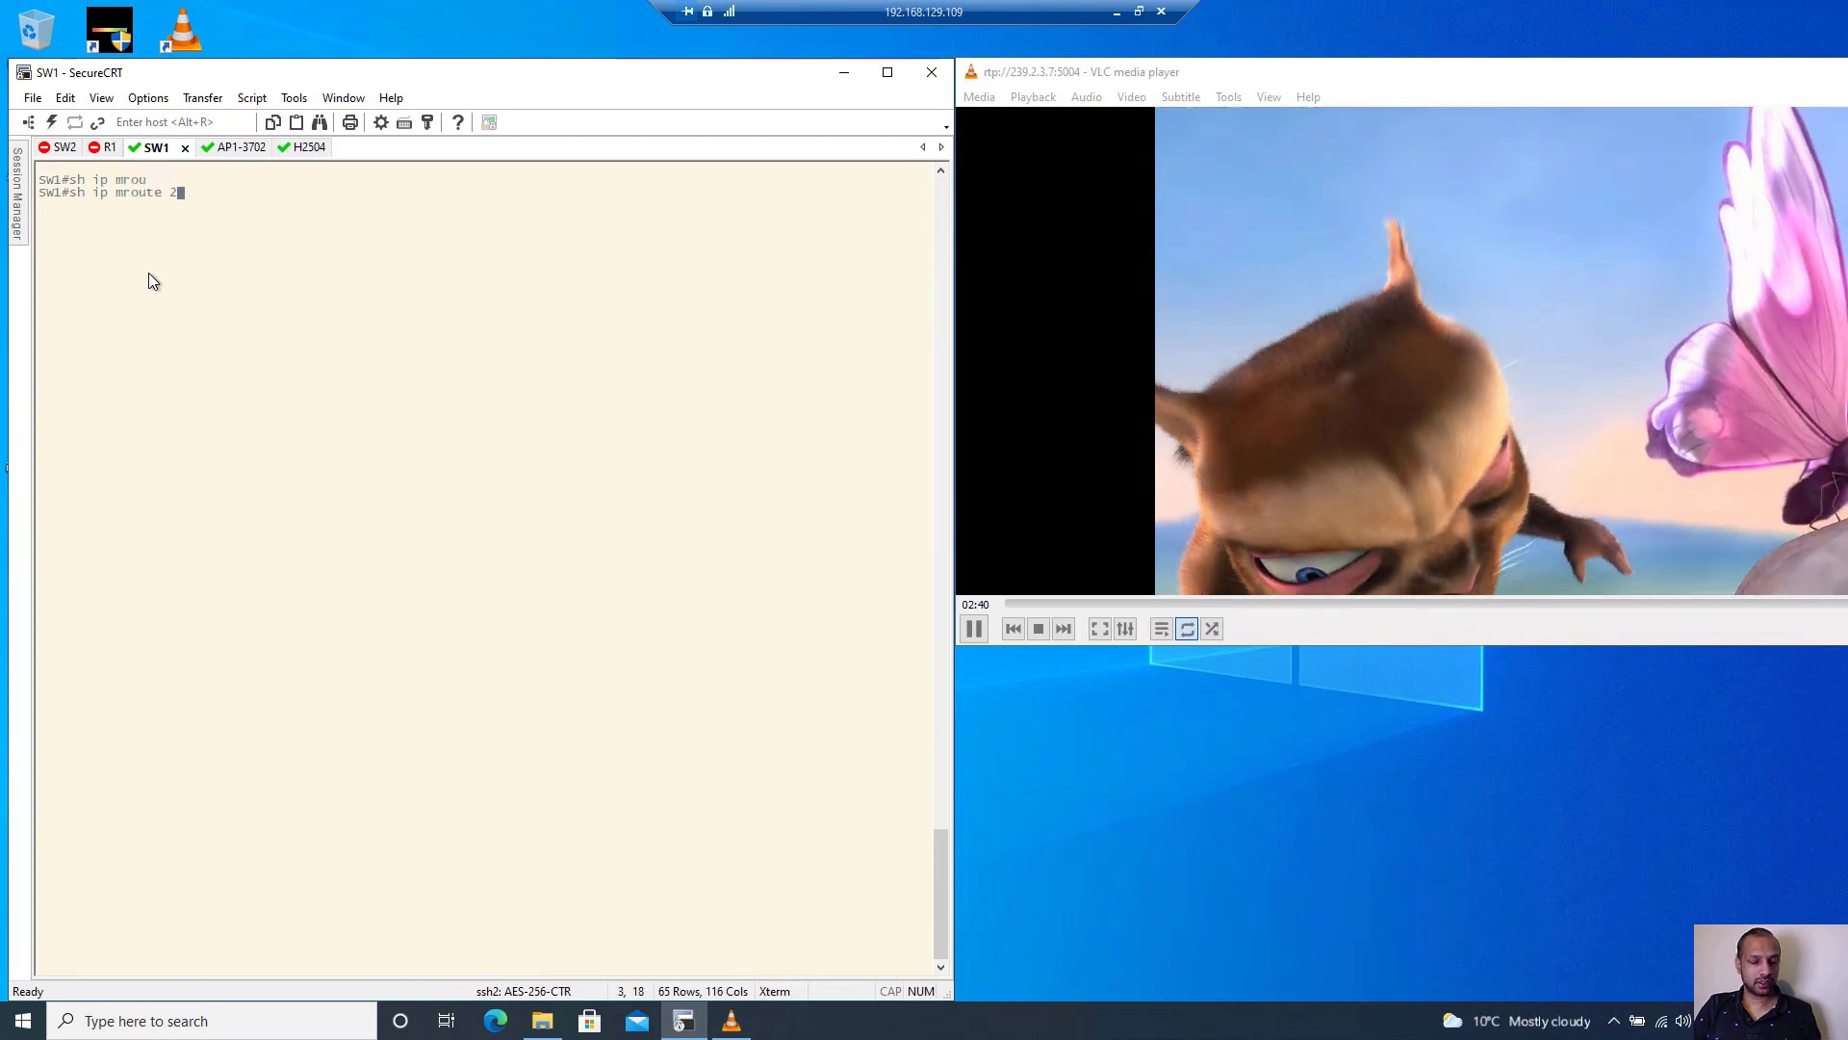
type("39.1")
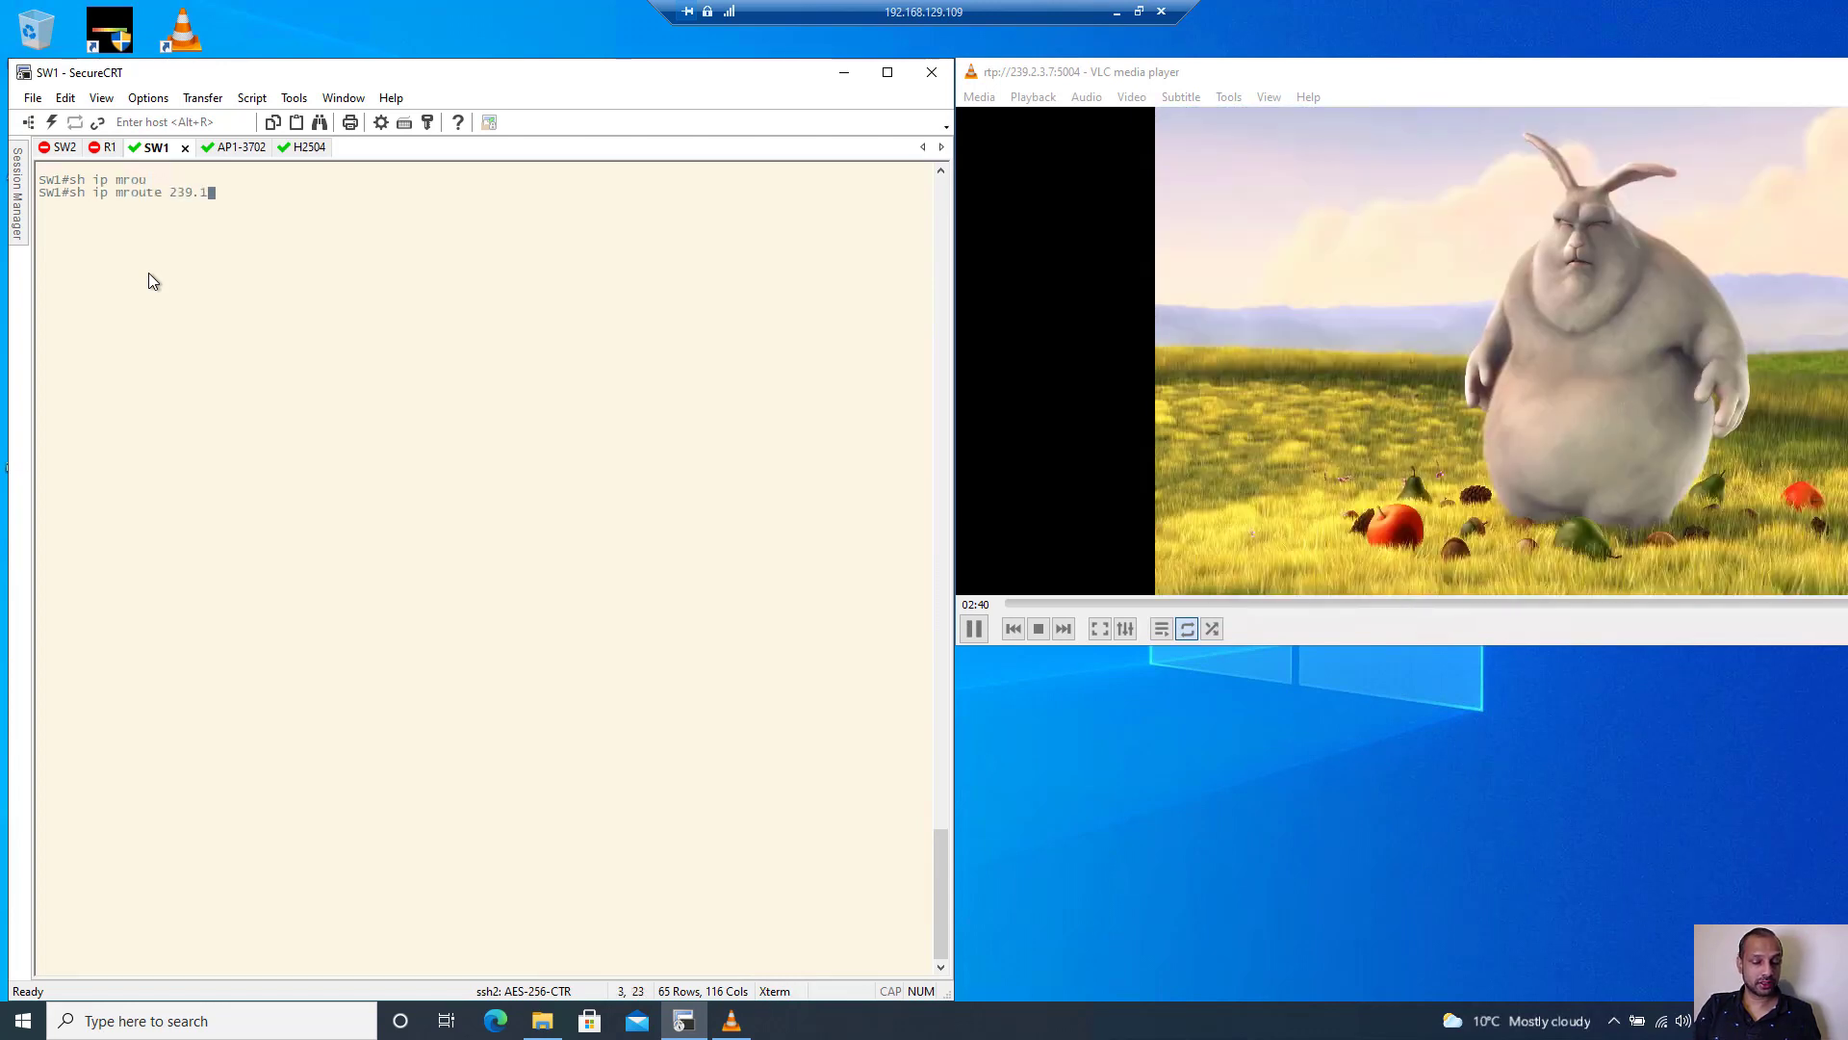
type("68.225.")
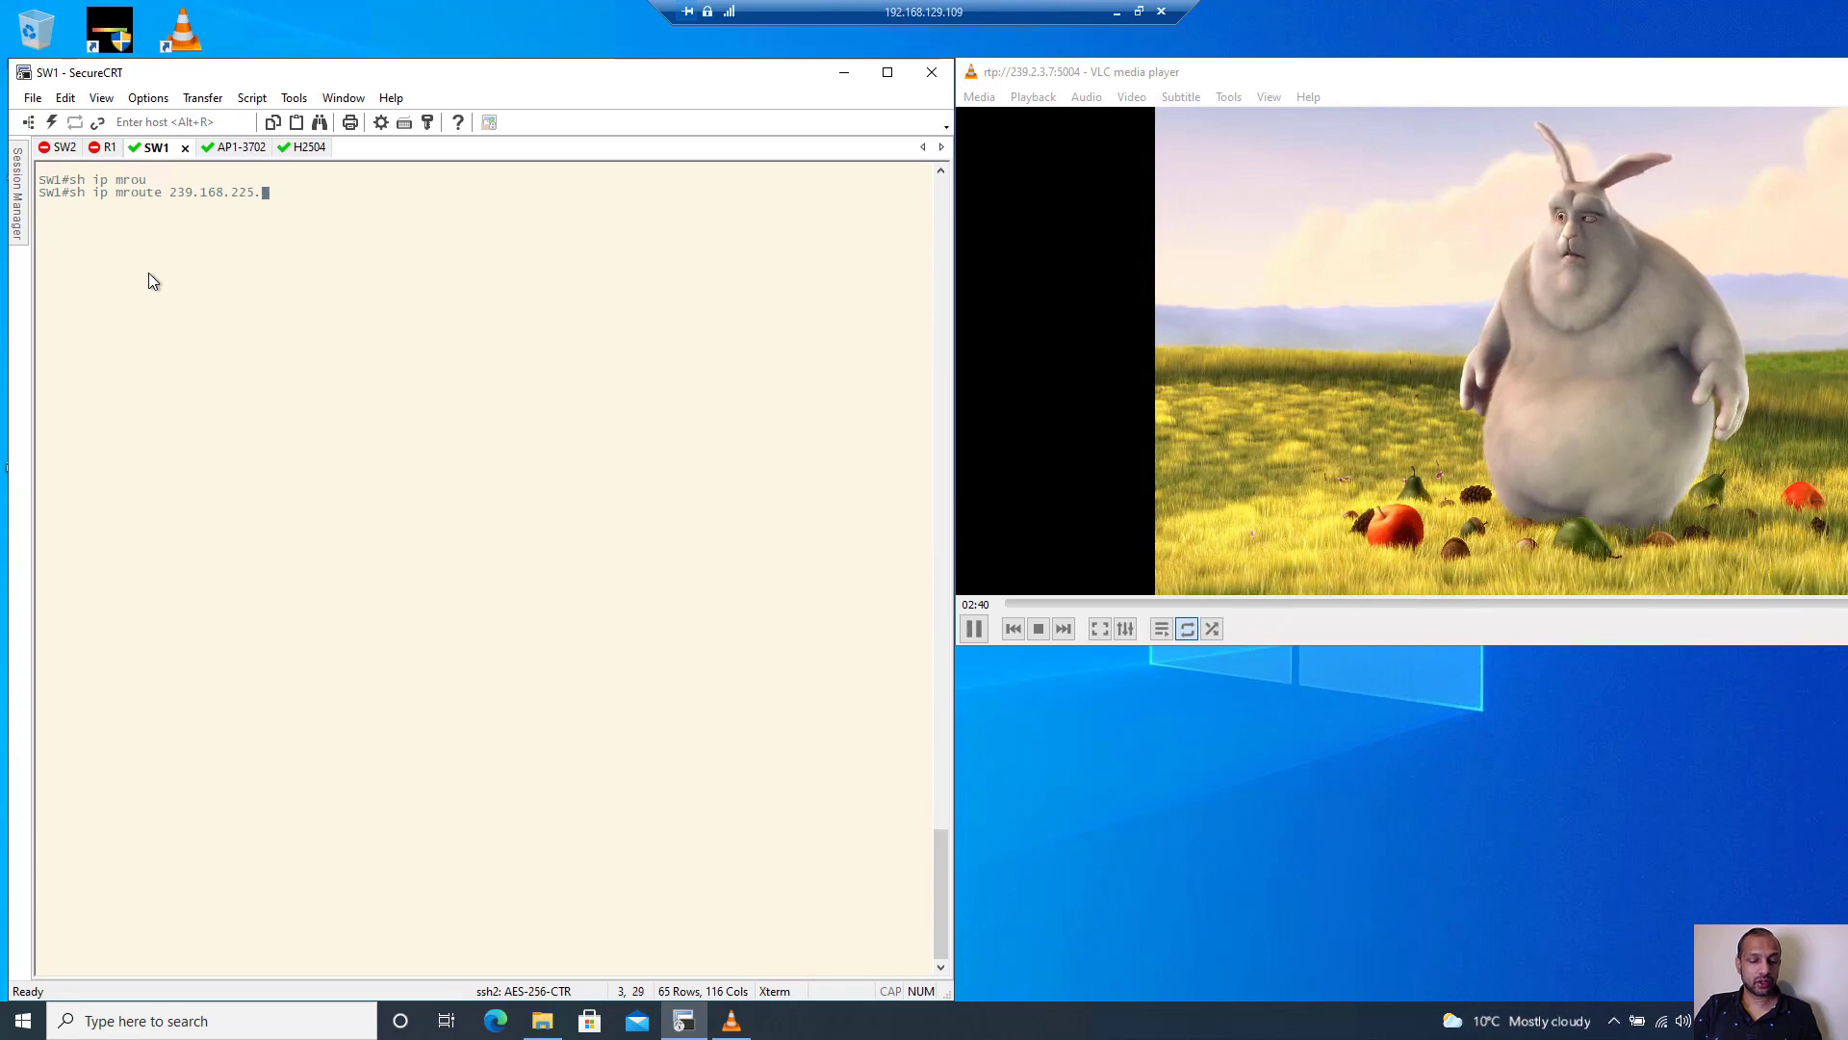
type("100")
key("Return")
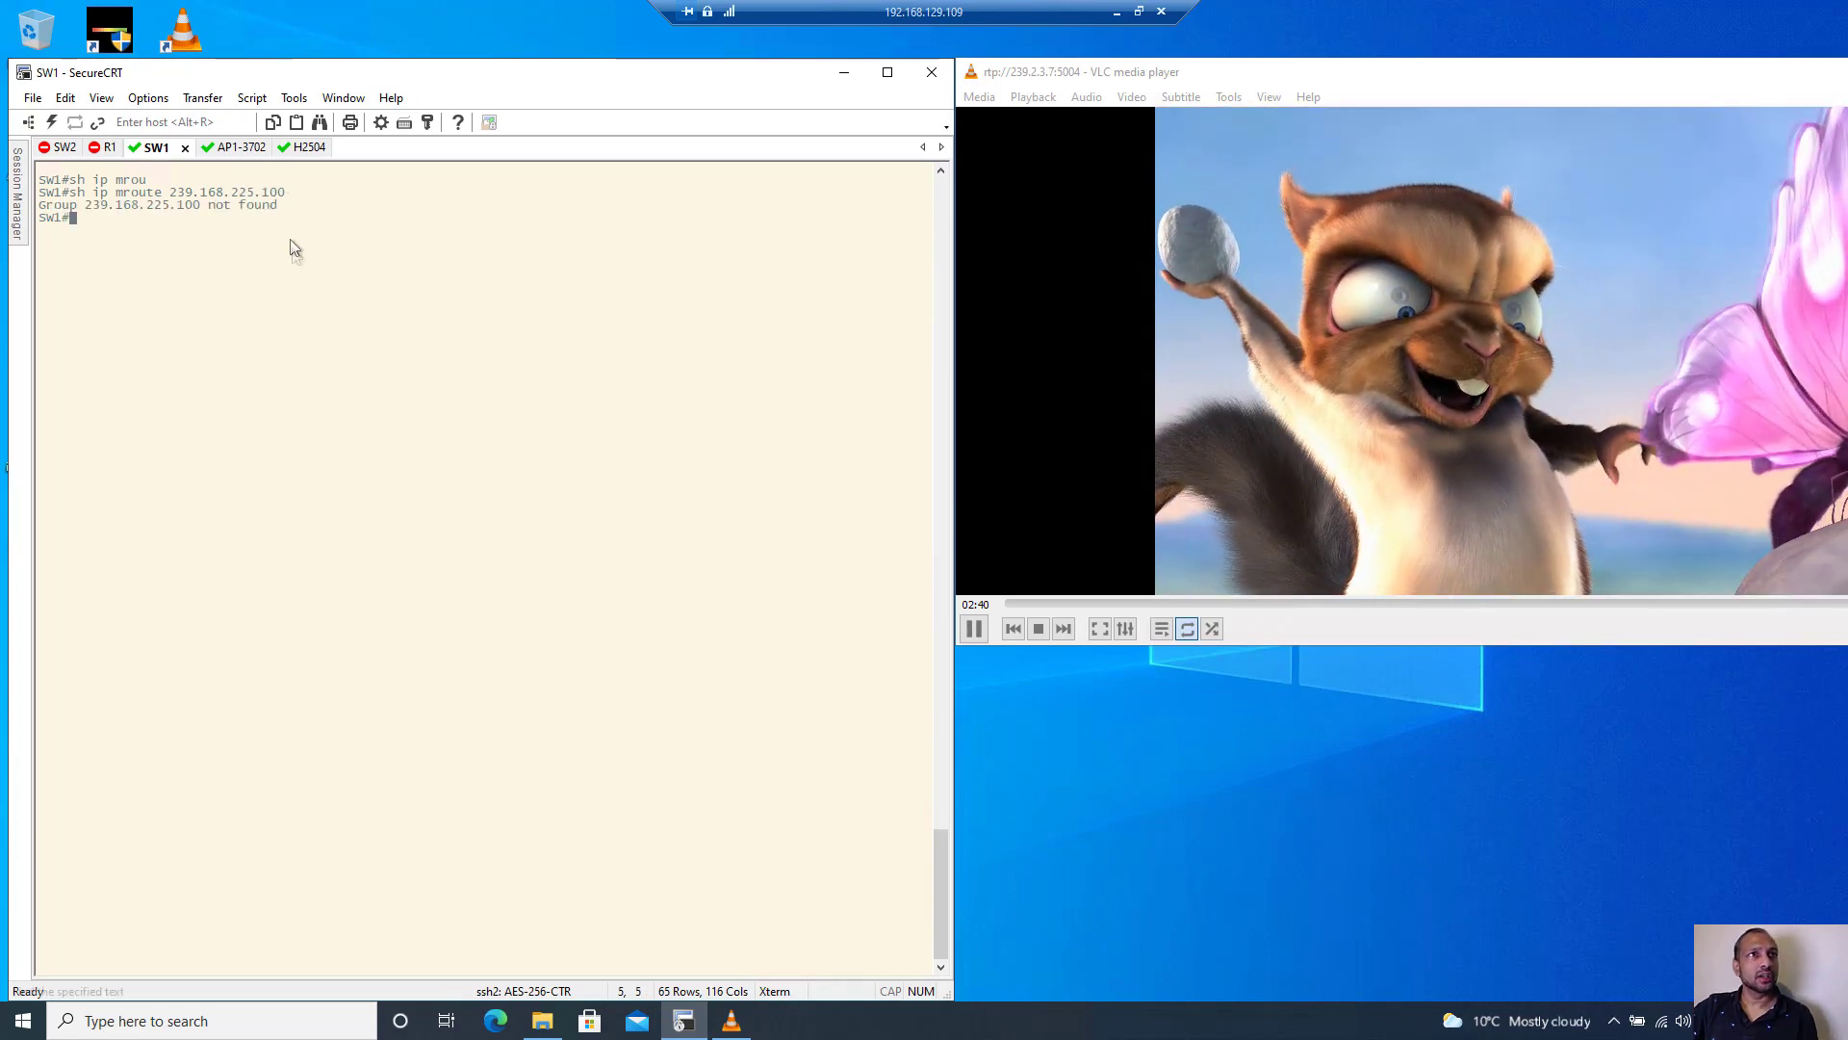
left_click_drag(279, 206, 21, 195)
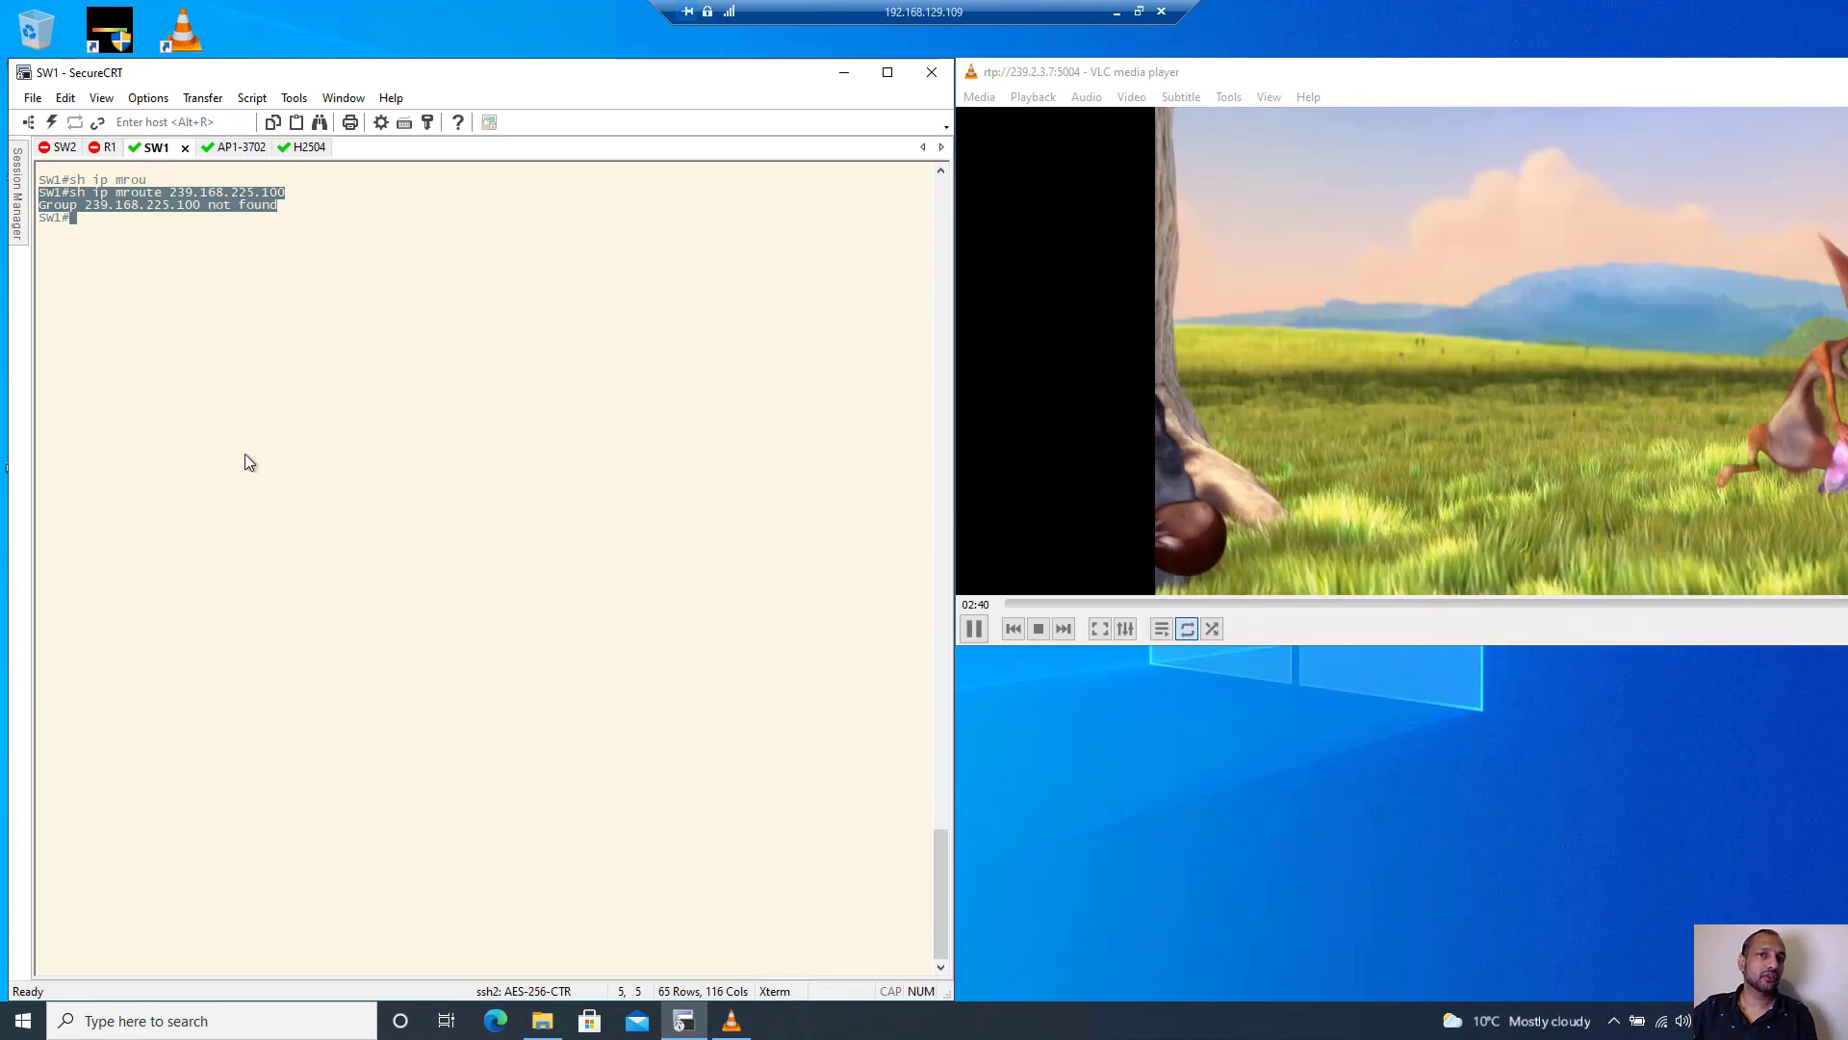
Leave the 192.168.129.109 remote session and review the "FlexConnect Multicast - Demo" slide of Multicast Lessons-v1.0 in PowerPoint
left_click(1116, 12)
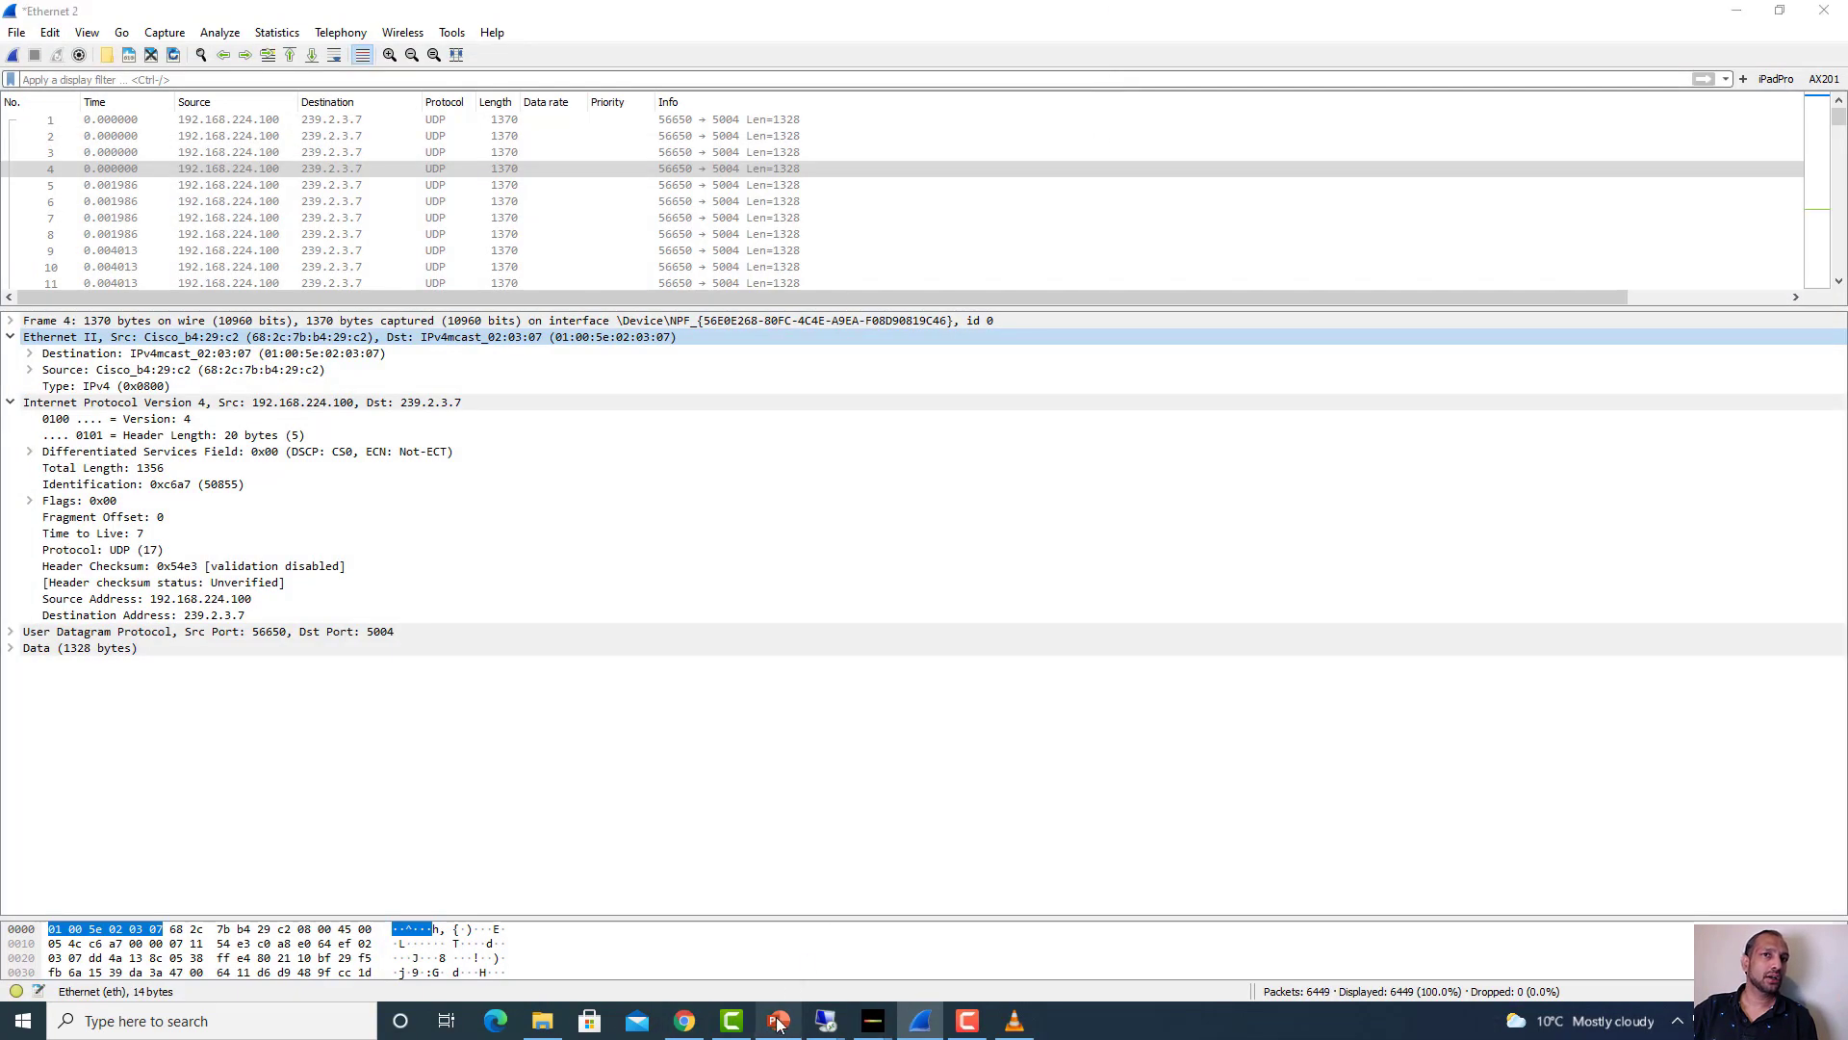
left_click(779, 1021)
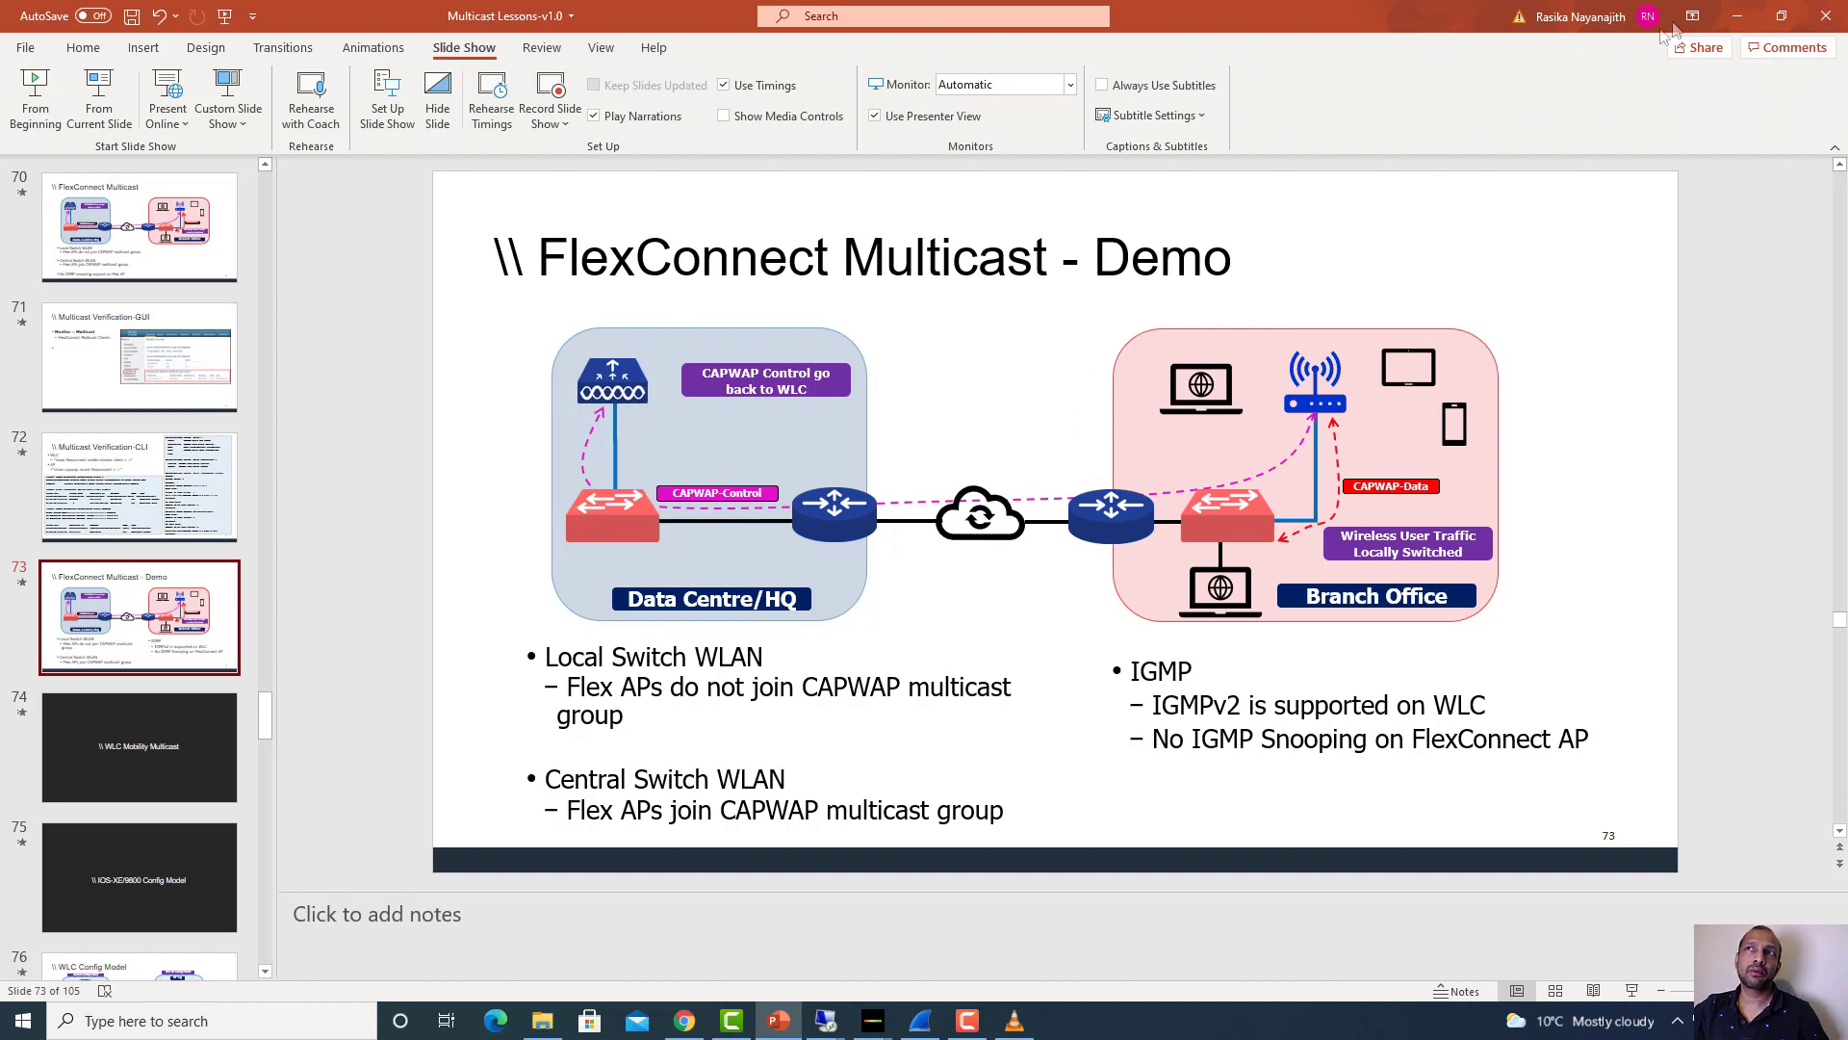
left_click(1740, 17)
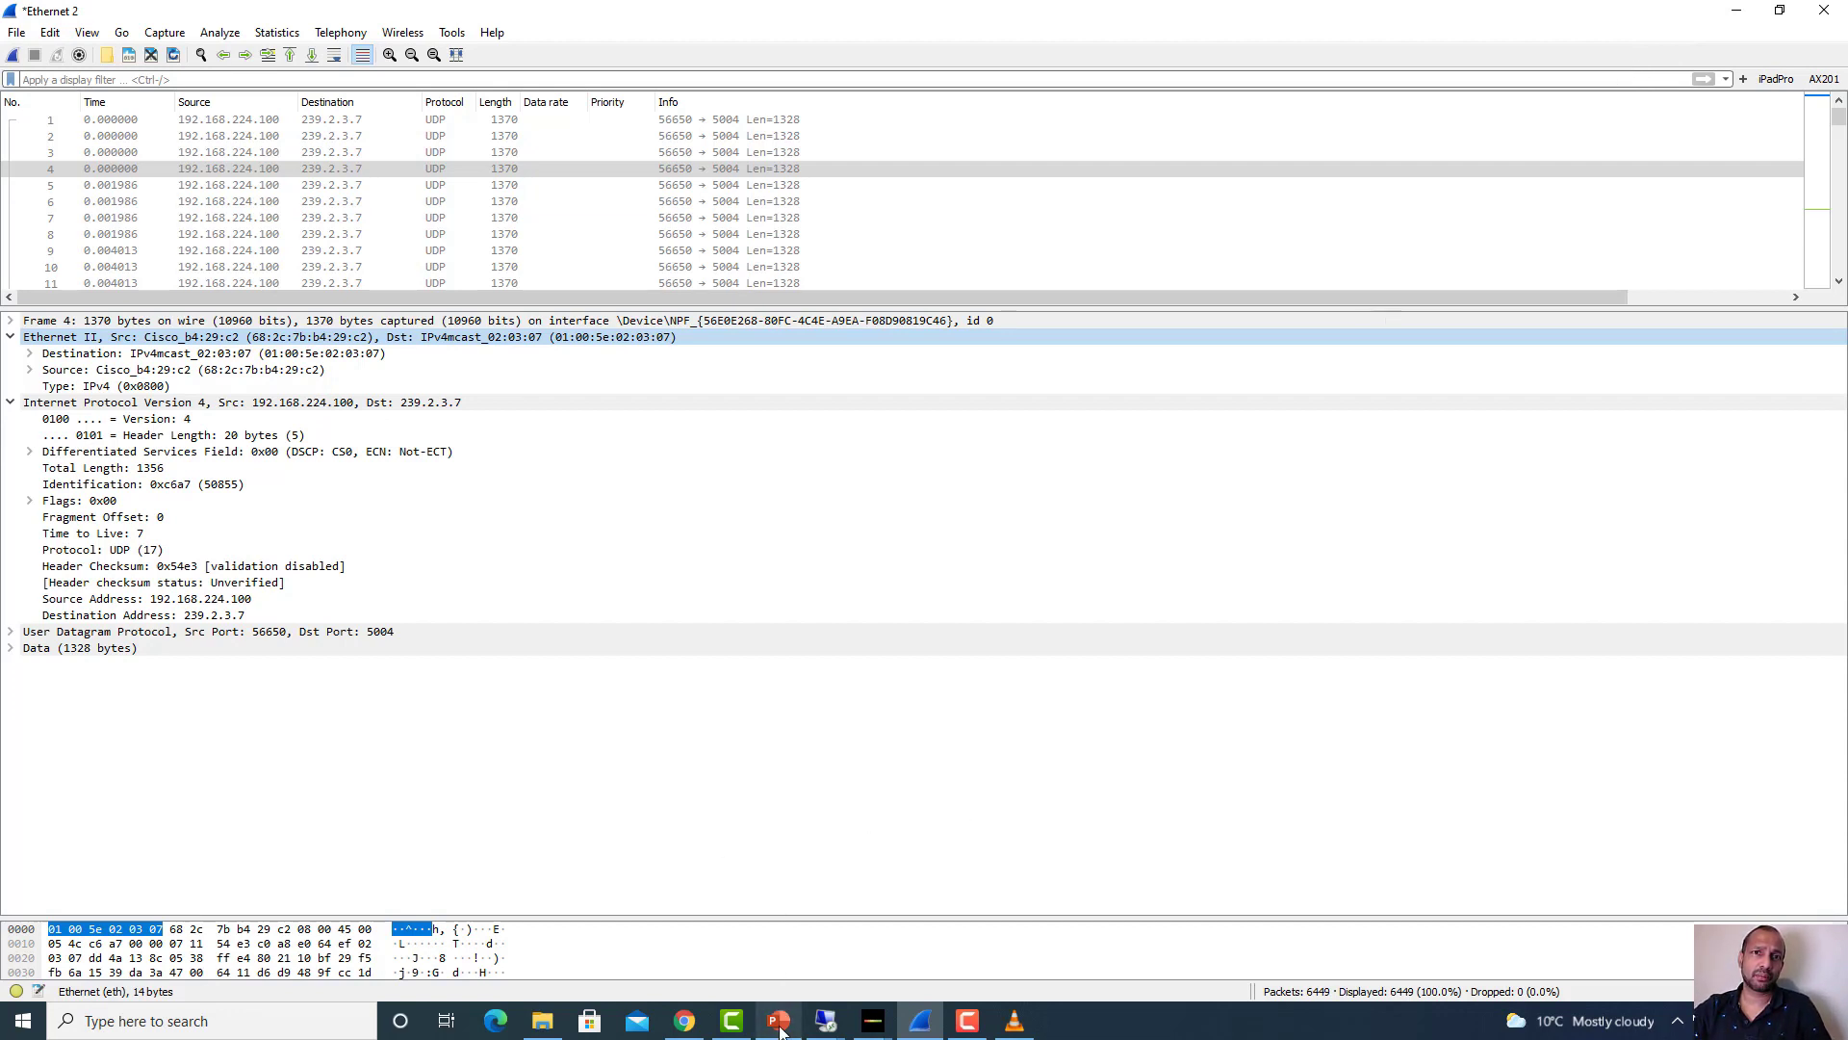
mouse_move(784, 1035)
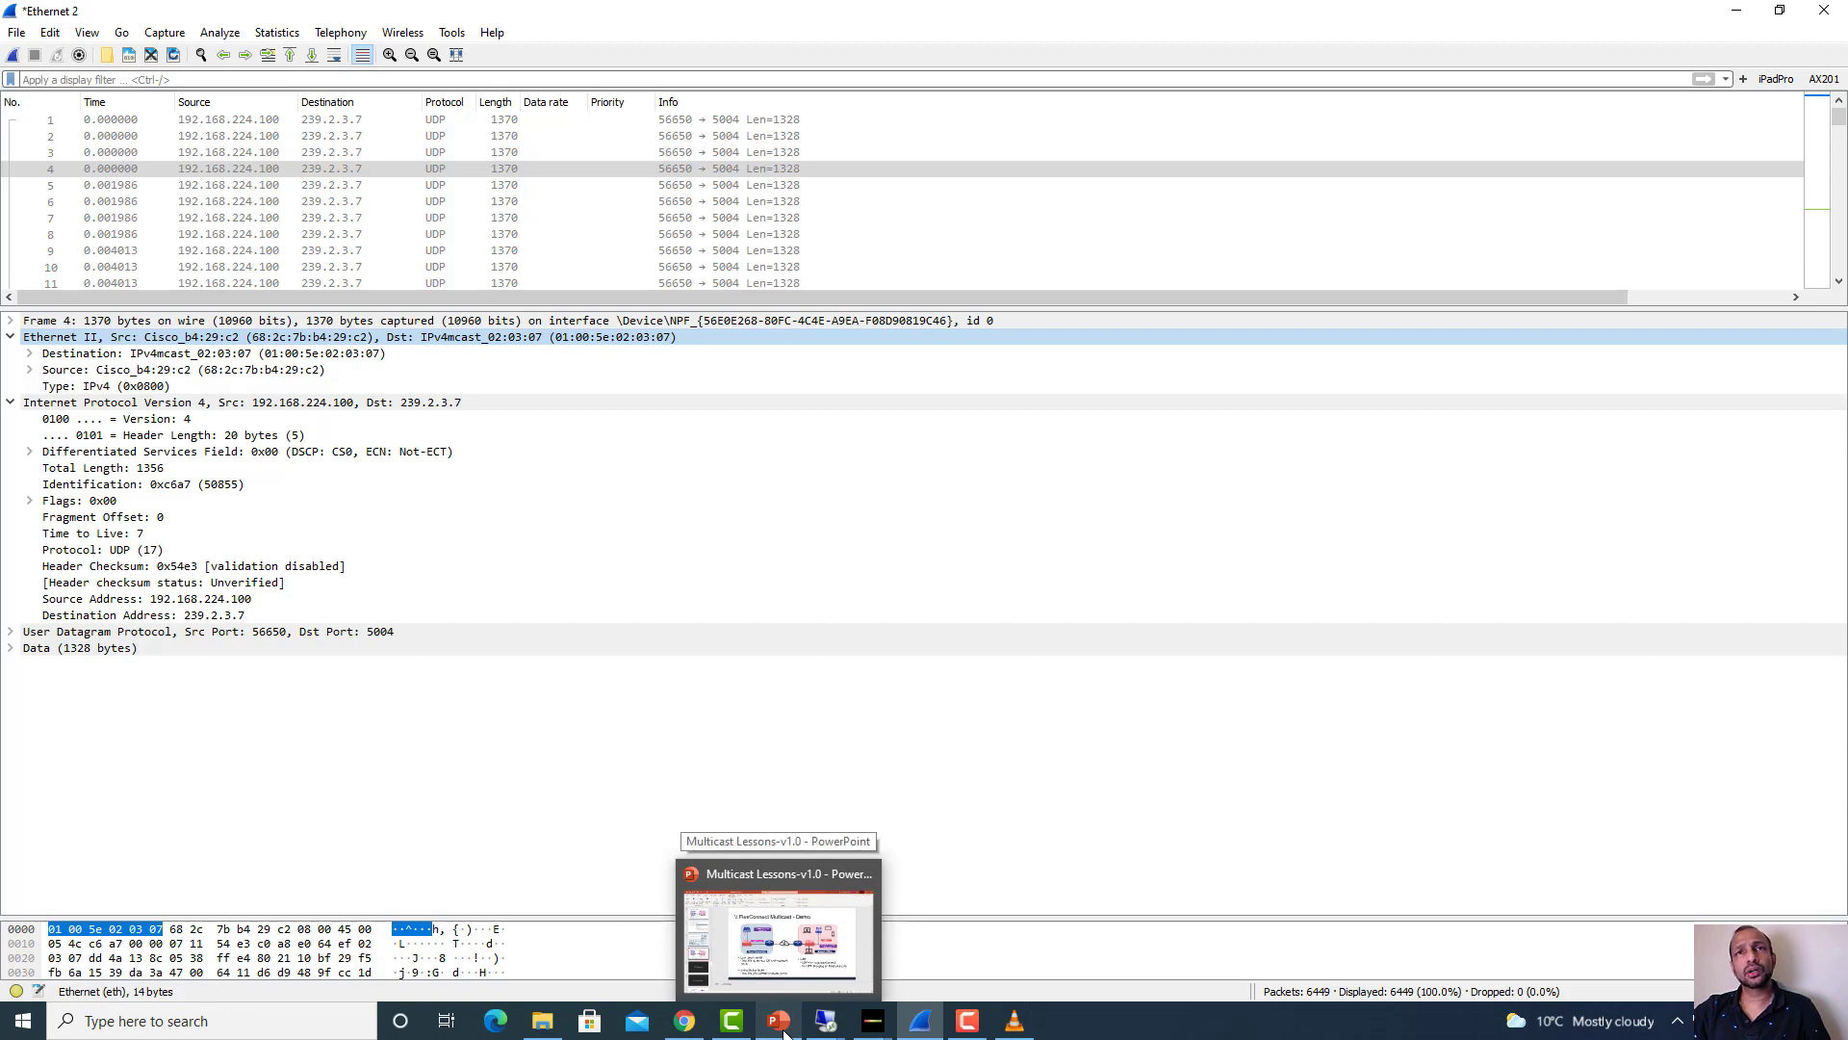
mouse_move(773, 955)
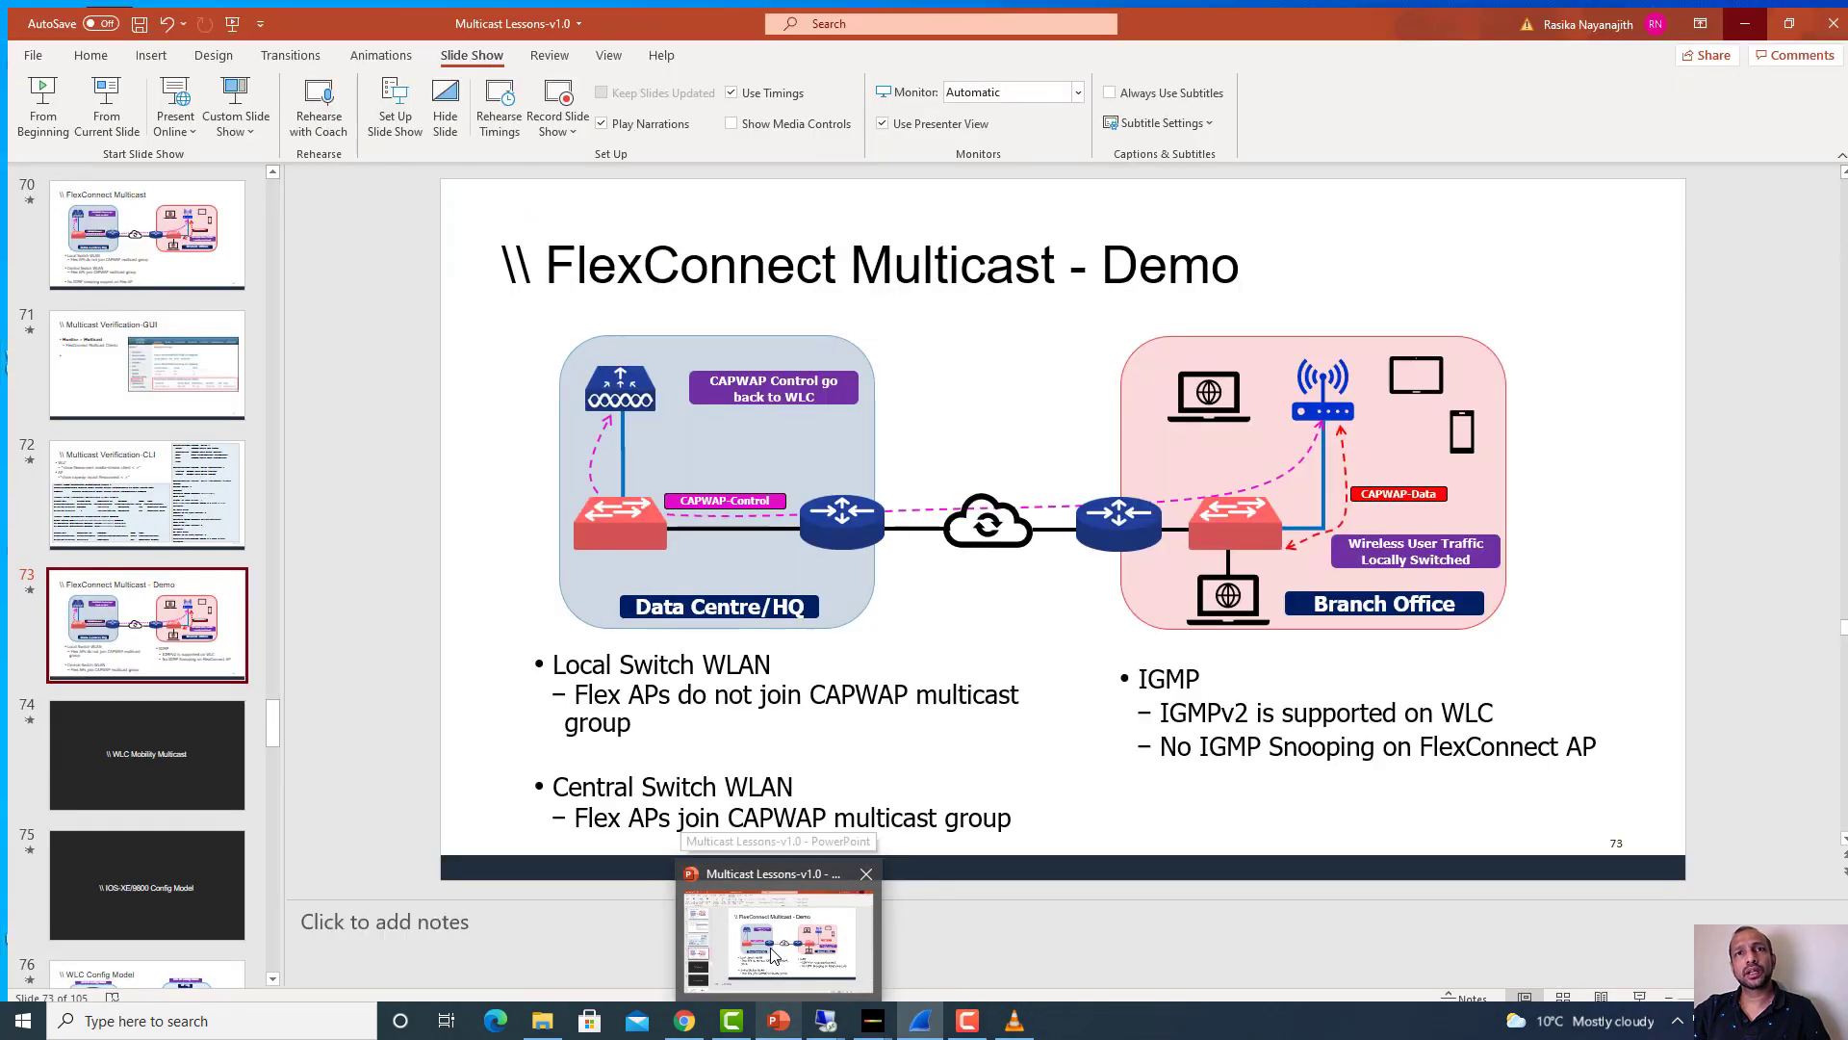